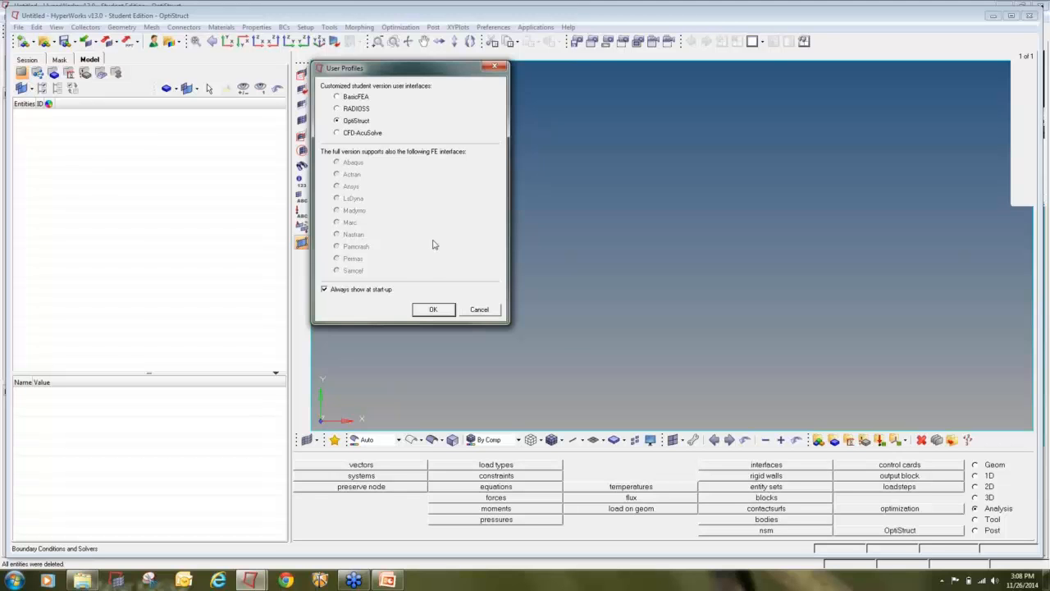
Load the OptiStruct user profile and maximize the program window
click(431, 311)
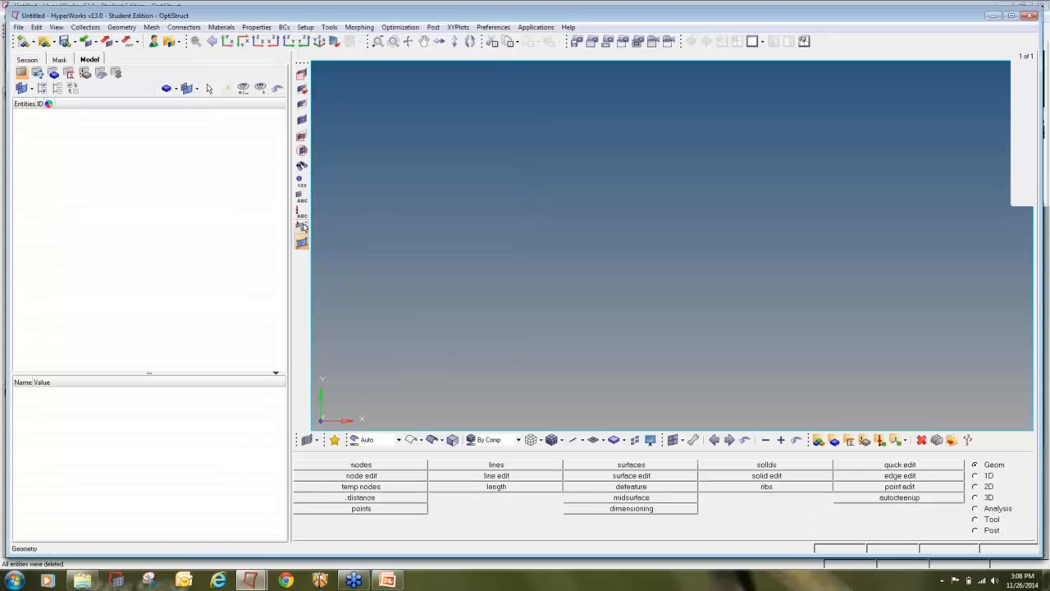
click(1011, 16)
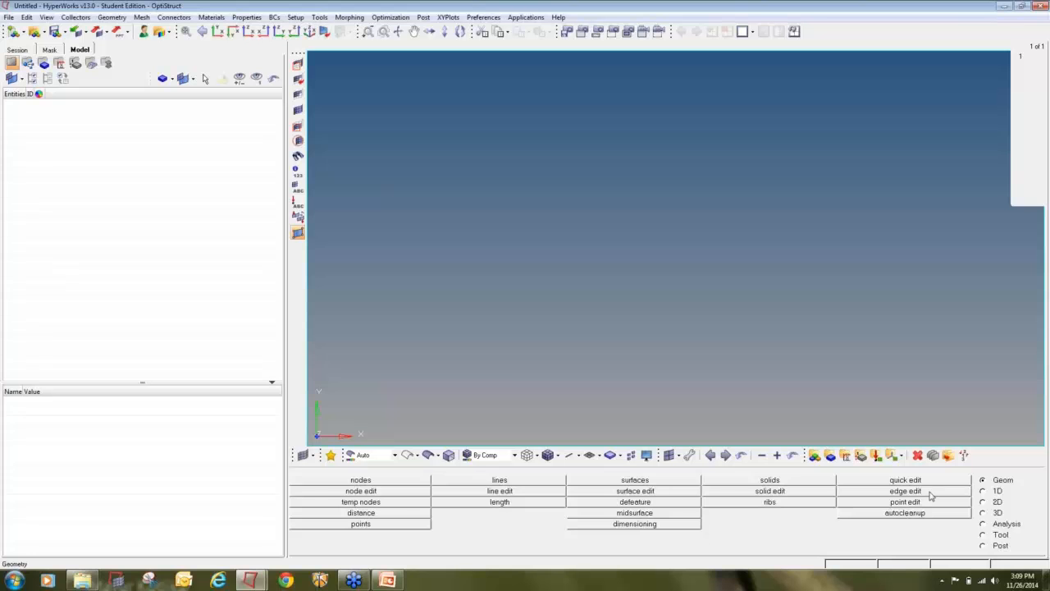
Review the tools on the 1D, 2D, 3D, Analysis, Tool and Post pages, ending on the Geom page
click(991, 490)
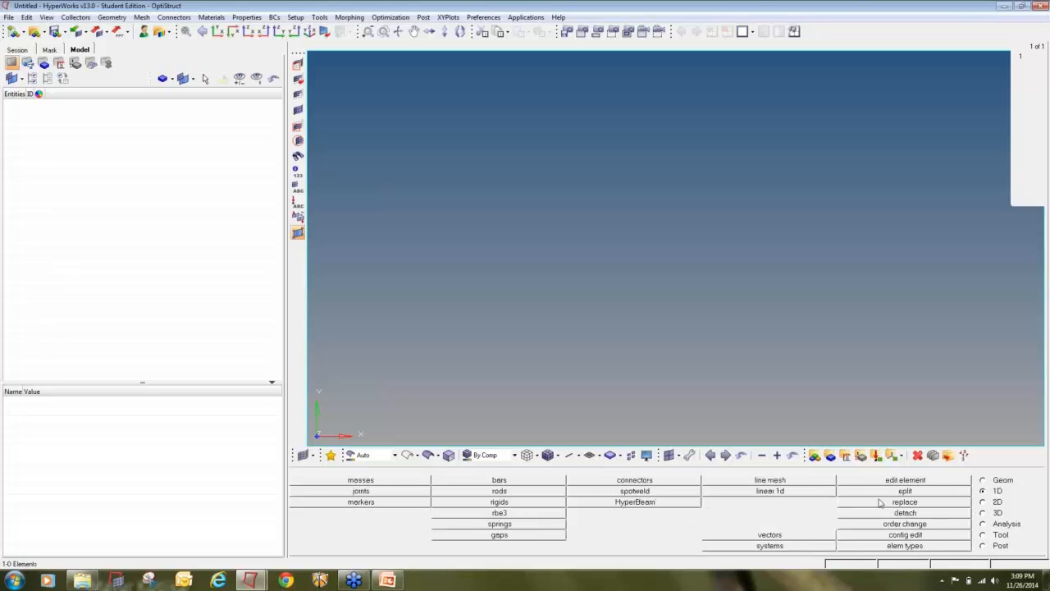
click(985, 502)
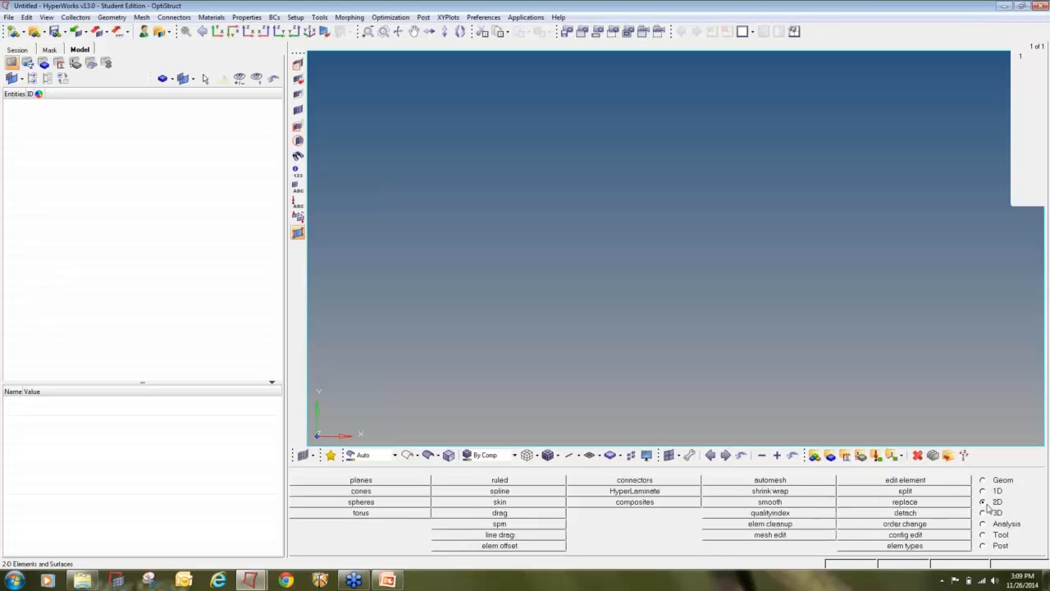
click(984, 515)
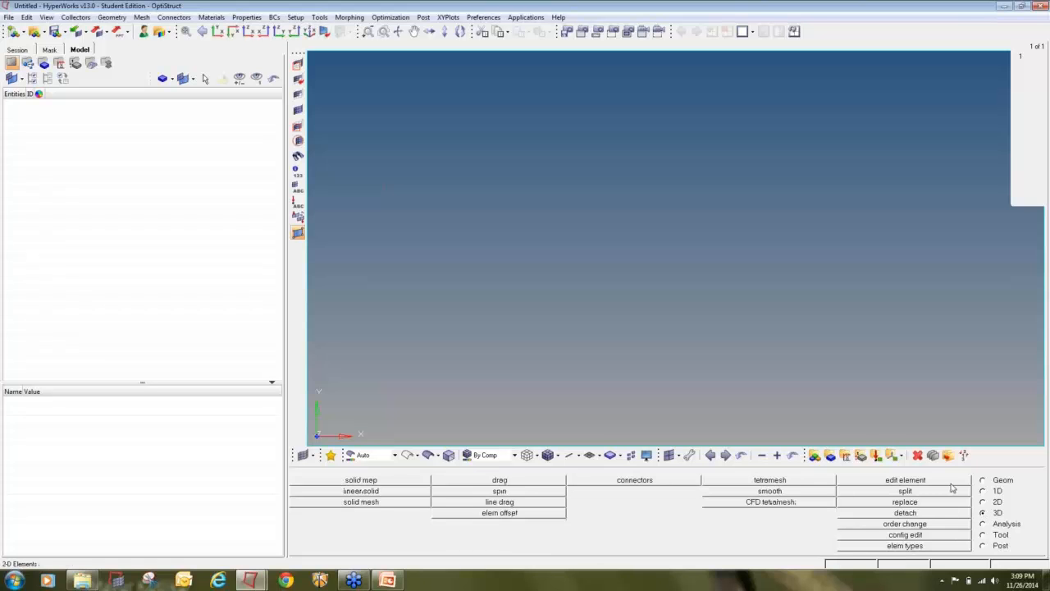
click(997, 526)
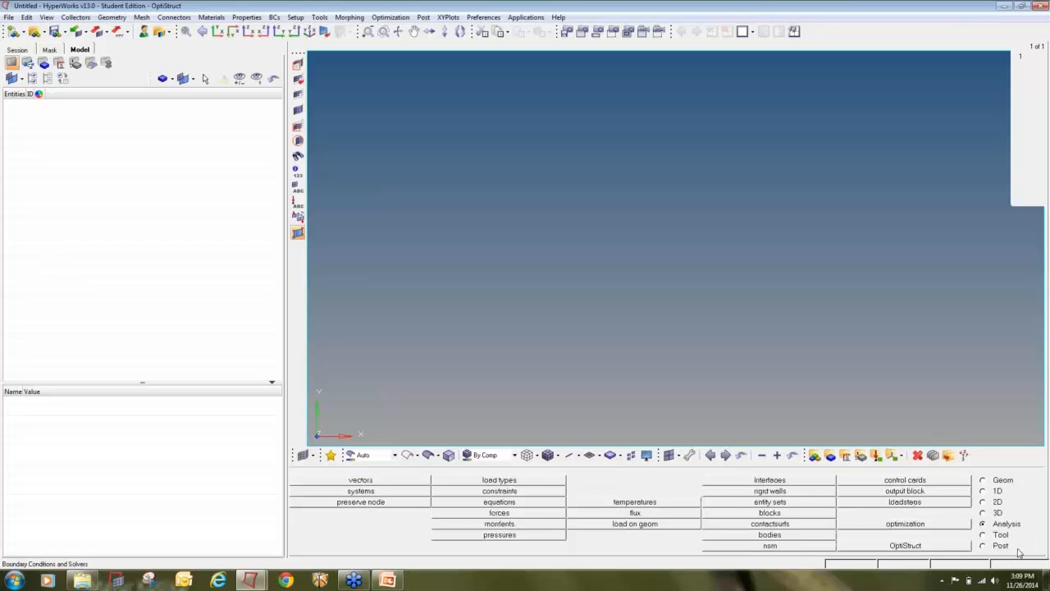
click(994, 535)
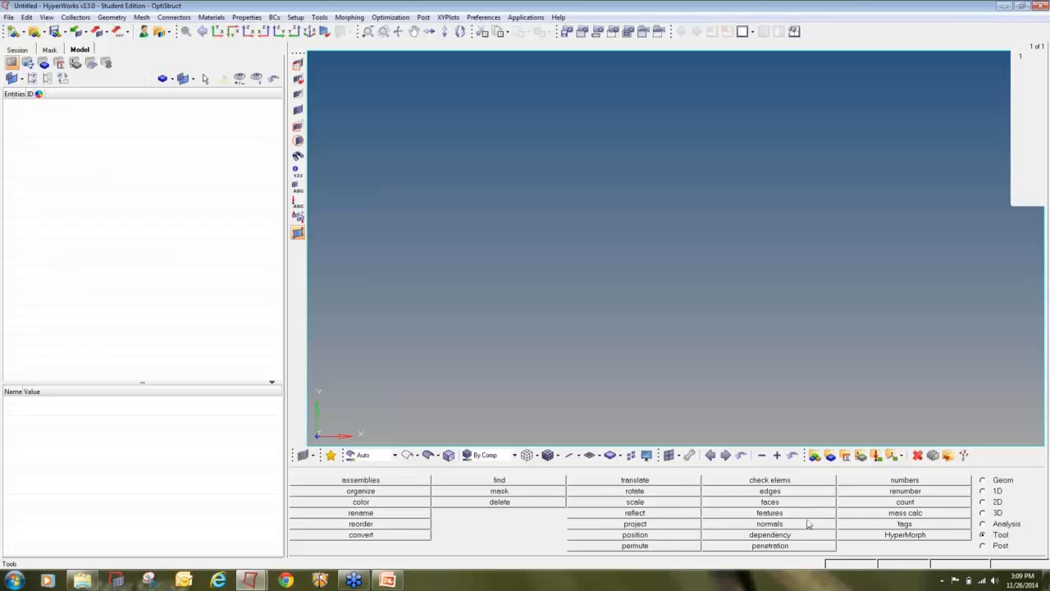
click(996, 546)
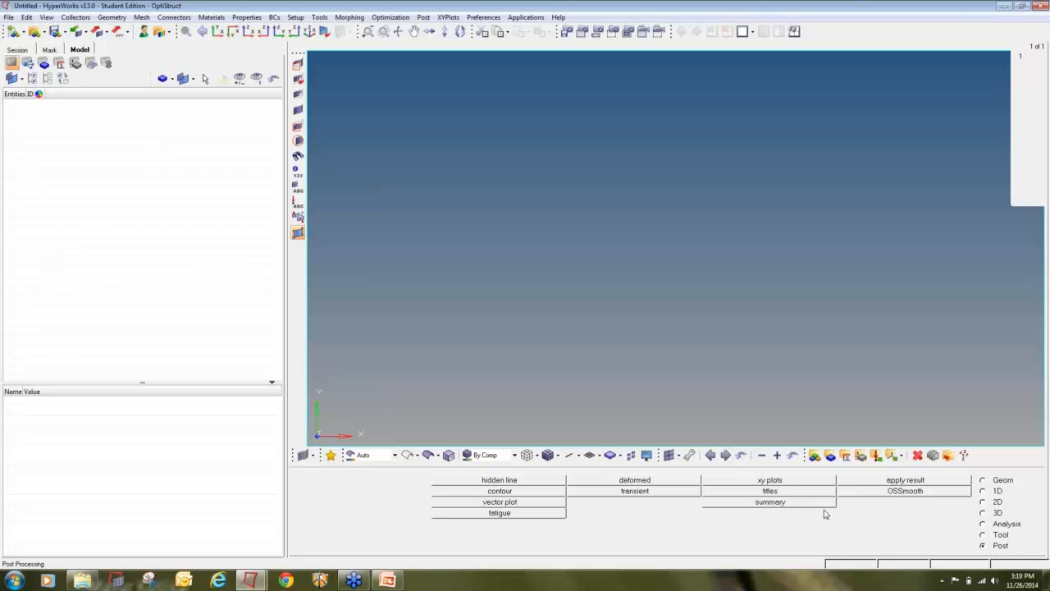
click(998, 484)
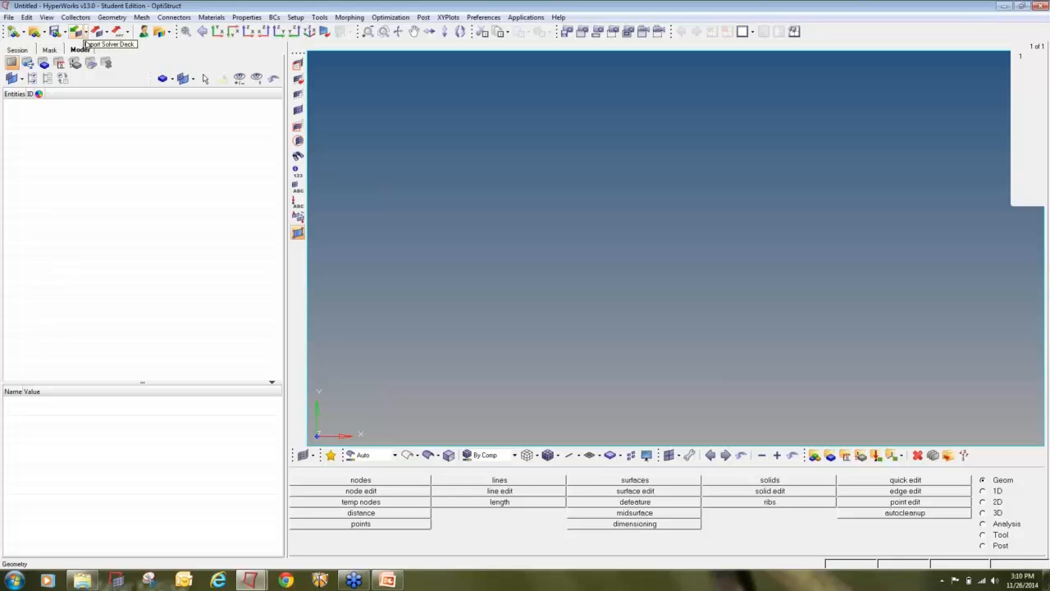
click(1038, 139)
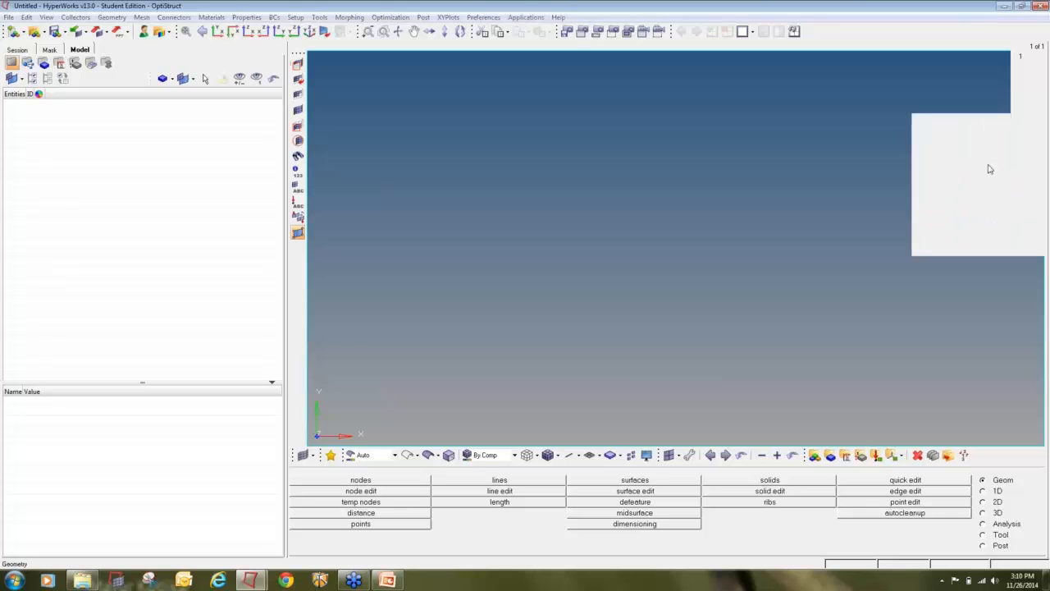
click(987, 166)
mouse_move(85, 24)
mouse_down()
mouse_move(64, 34)
mouse_move(82, 40)
mouse_move(82, 23)
mouse_up()
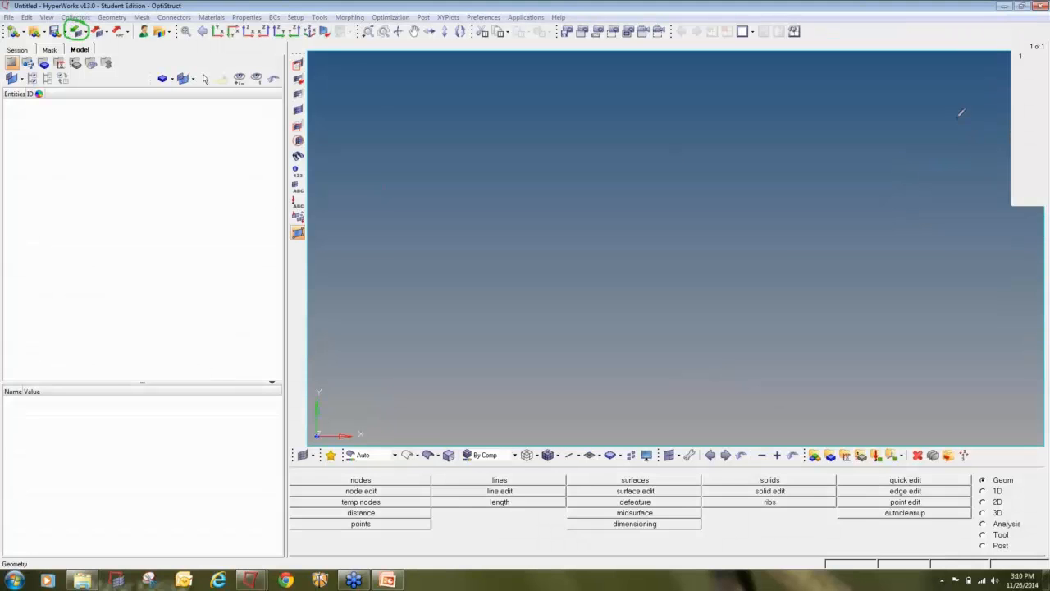
click(1045, 145)
click(977, 155)
Set up a geometry import with file type IGES and select the file Roll_cage_1D.iges from the Final Models folder
click(75, 32)
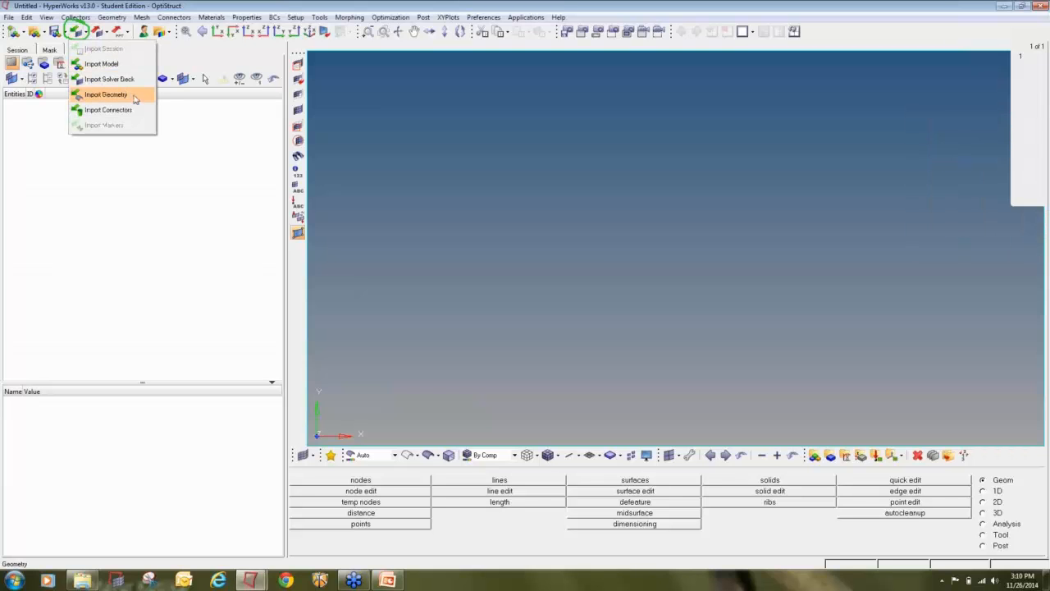
click(136, 98)
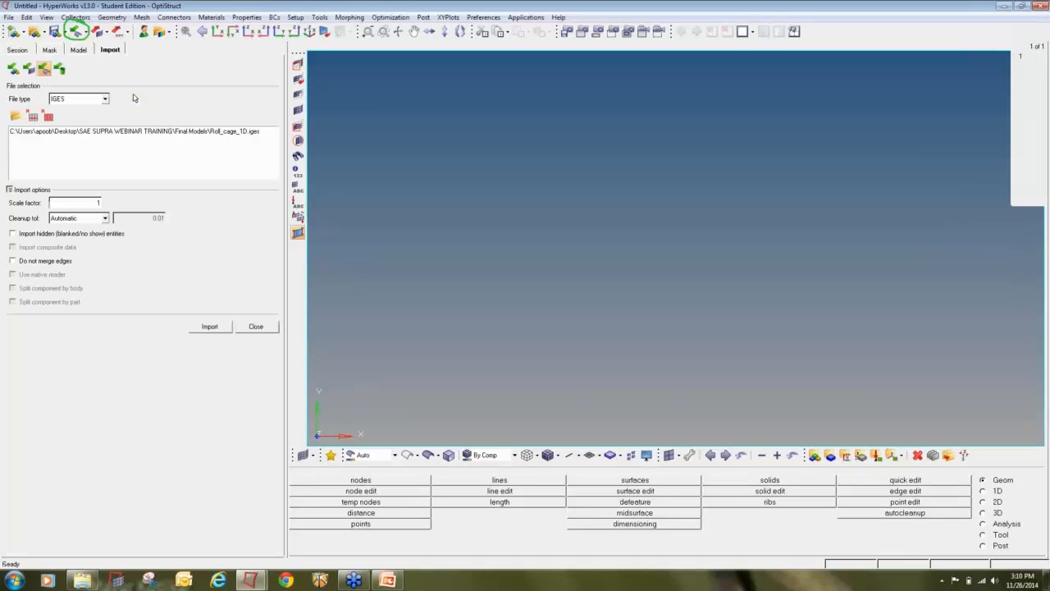
click(65, 99)
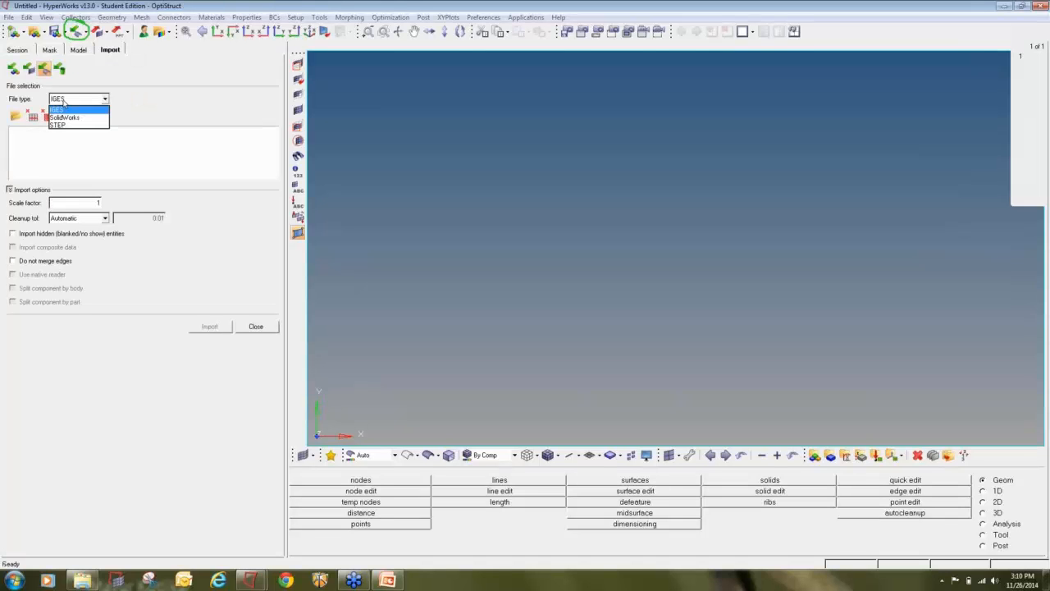
click(71, 111)
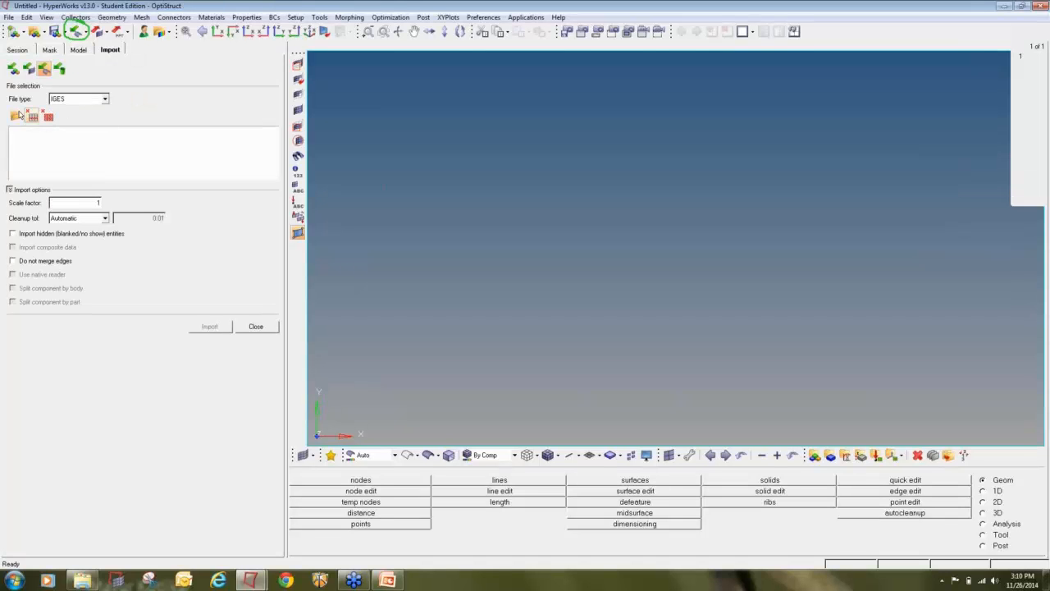
click(15, 116)
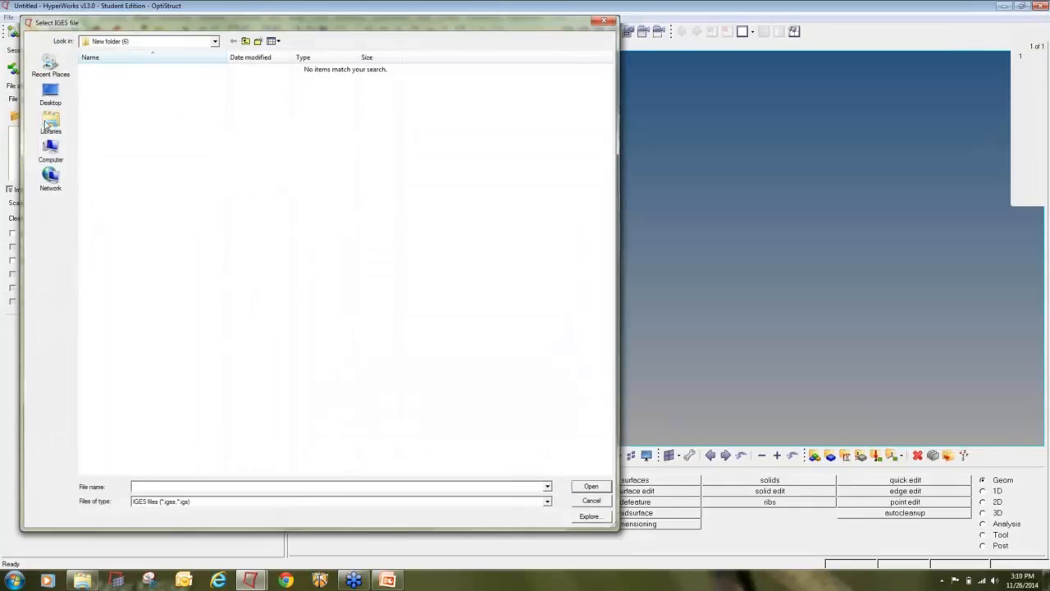
click(245, 41)
double_click(169, 70)
double_click(169, 81)
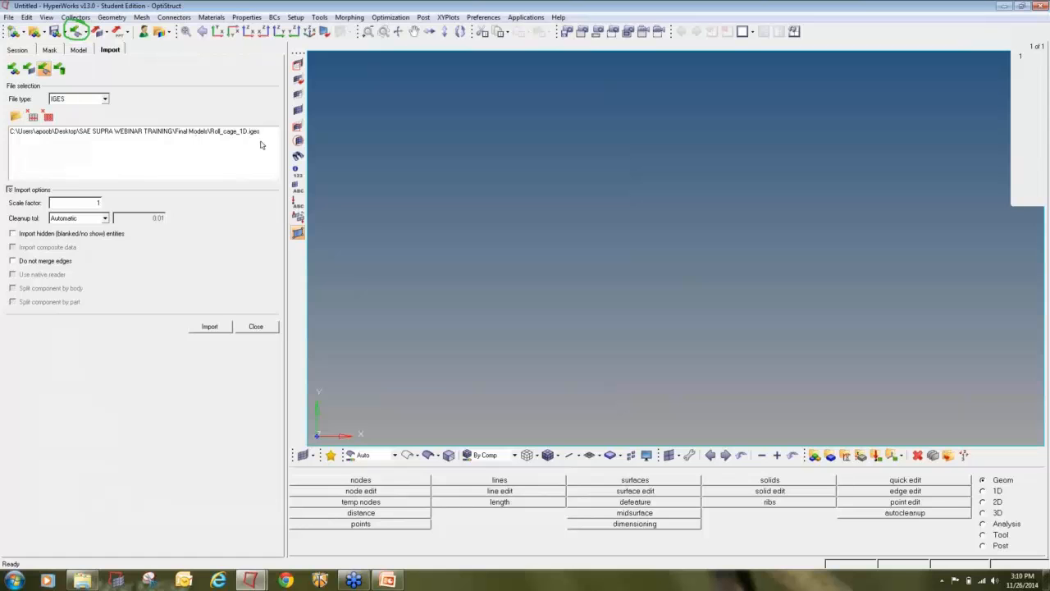
Import the selected roll cage geometry with scale factor 1 and automatic cleanup tolerance, and close the import settings
click(9, 189)
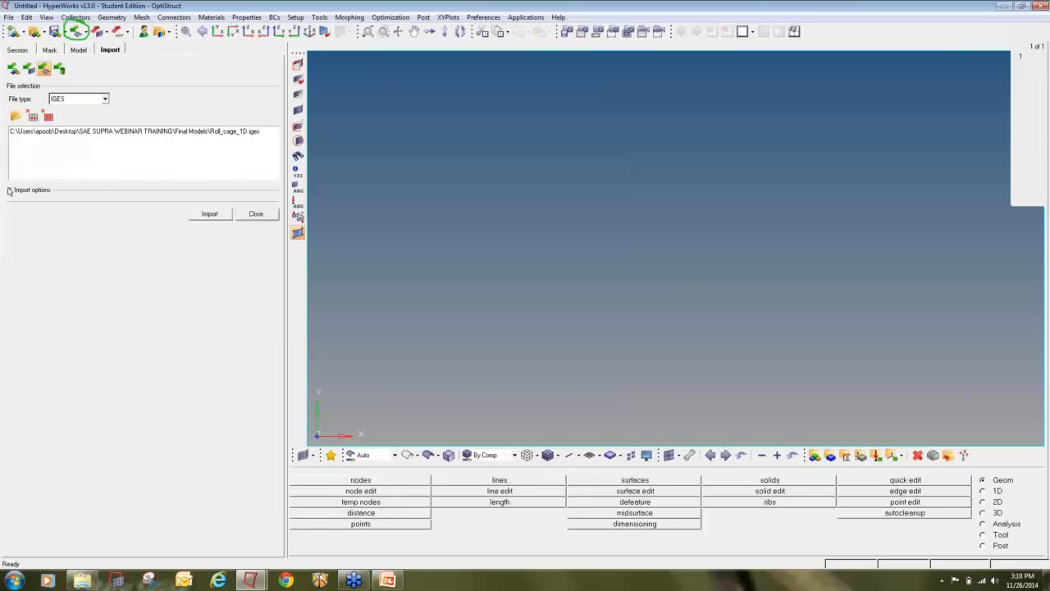
click(10, 189)
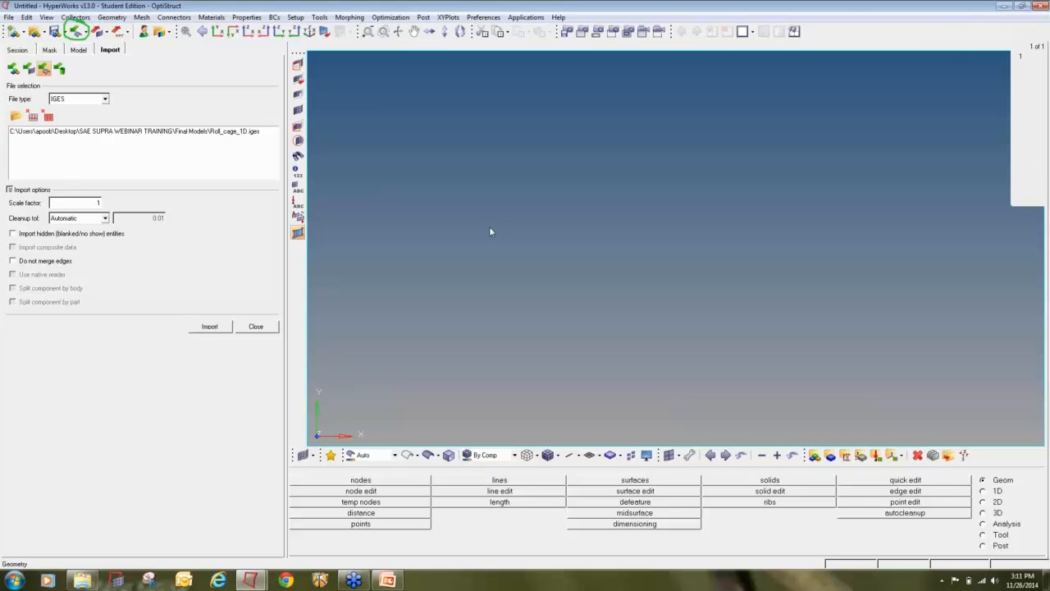
click(210, 327)
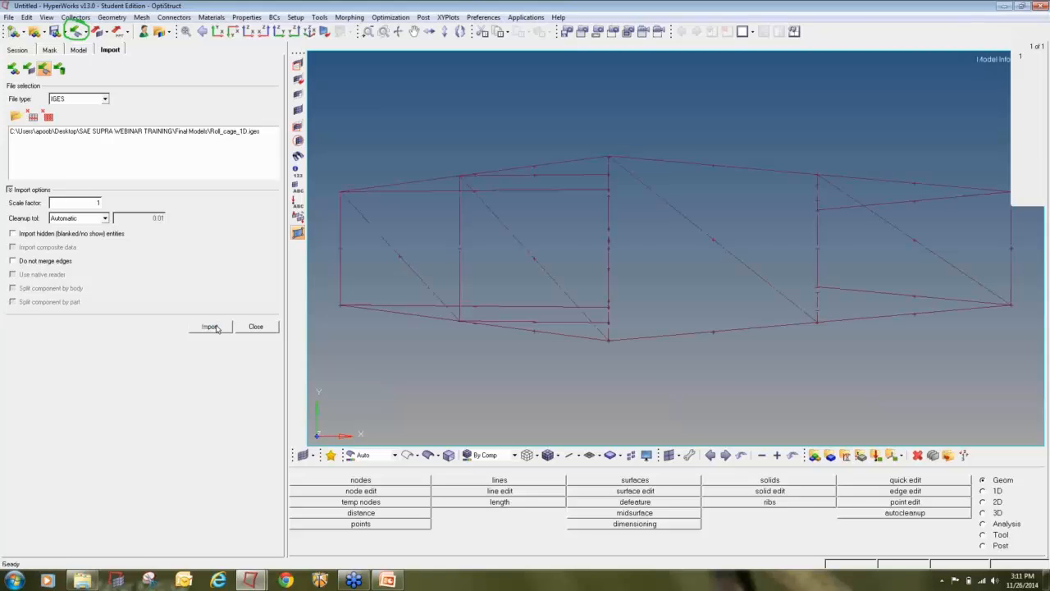
click(264, 328)
Examine the imported roll cage wireframe from several angles and at different magnifications
ctrl+drag(667, 339, 853, 268)
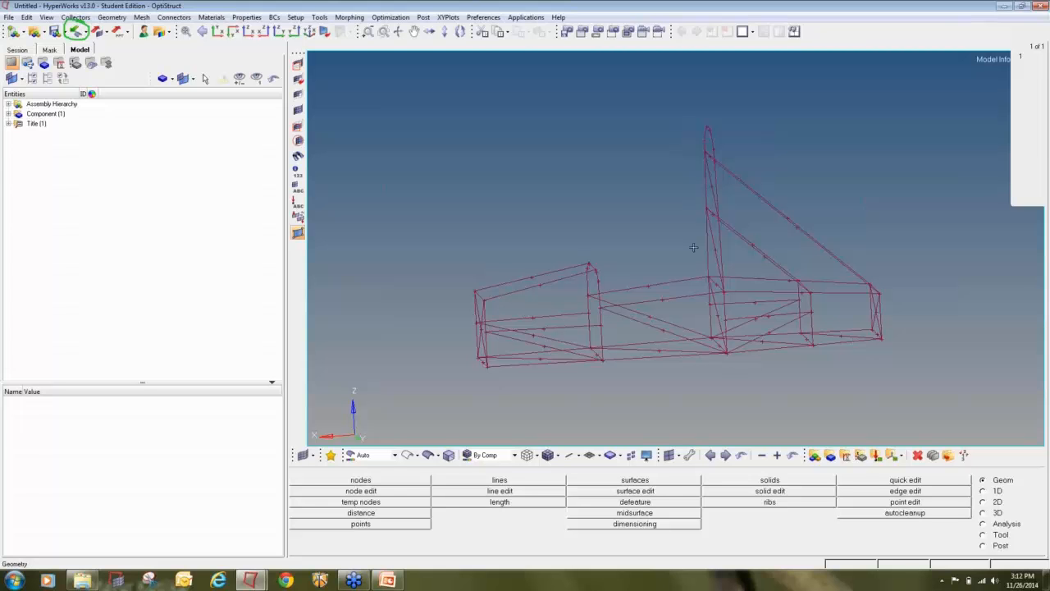
ctrl+drag(731, 271, 734, 358)
ctrl+right_drag(734, 358, 723, 304)
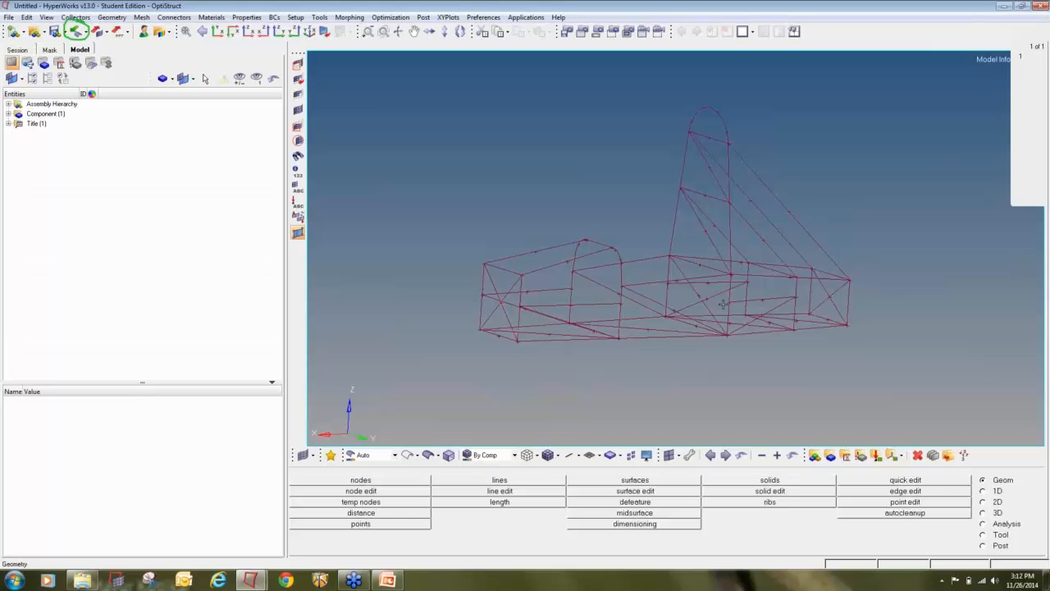
ctrl+drag(723, 304, 678, 329)
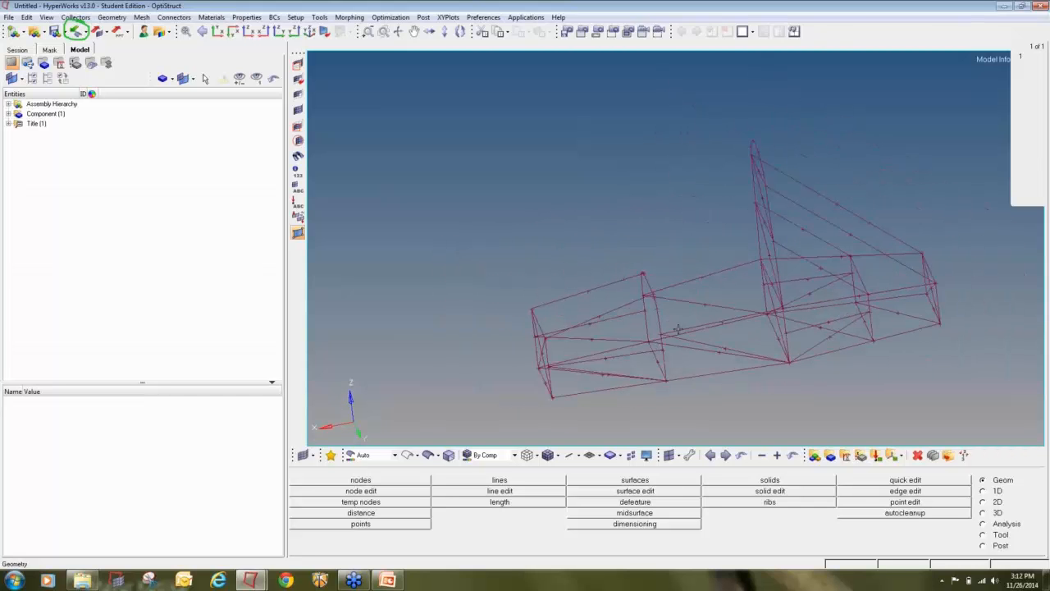
ctrl+scroll(679, 328, down, 4)
ctrl+scroll(681, 328, up, 6)
ctrl+scroll(686, 326, down, 6)
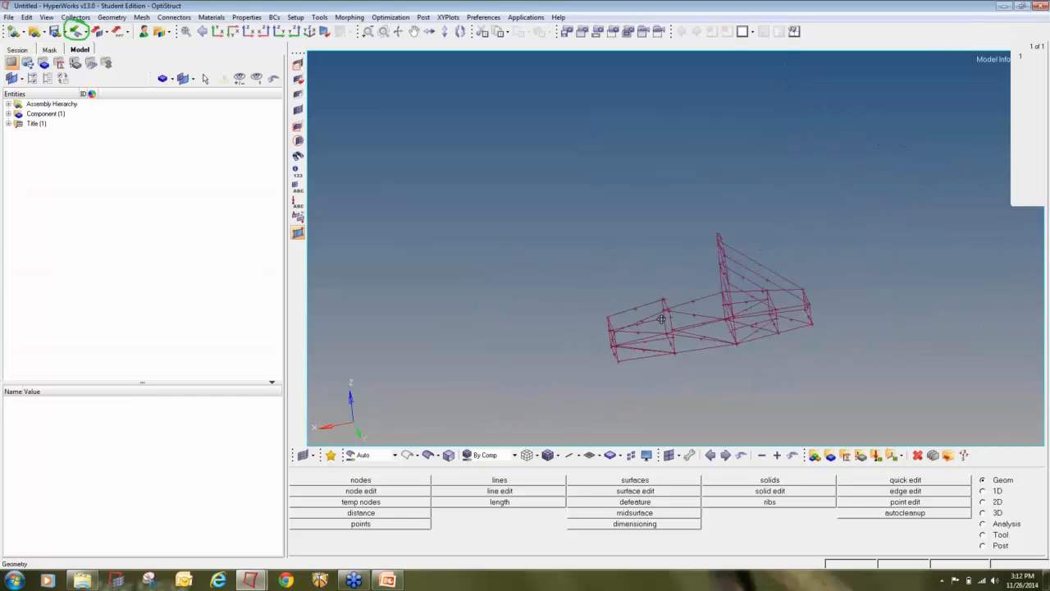
ctrl+right_drag(711, 306, 688, 286)
scroll(699, 283, up, 5)
scroll(701, 287, down, 4)
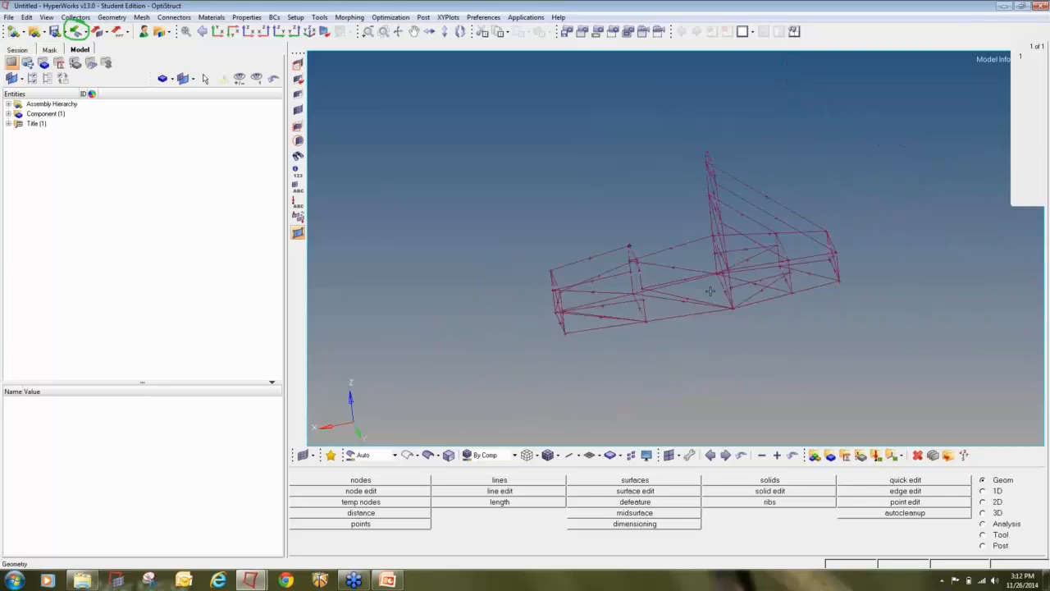
scroll(705, 297, up, 6)
ctrl+scroll(704, 298, down, 4)
ctrl+drag(715, 293, 772, 302)
Switch to the other, empty HyperWorks session and bring up its geometry tools
click(246, 582)
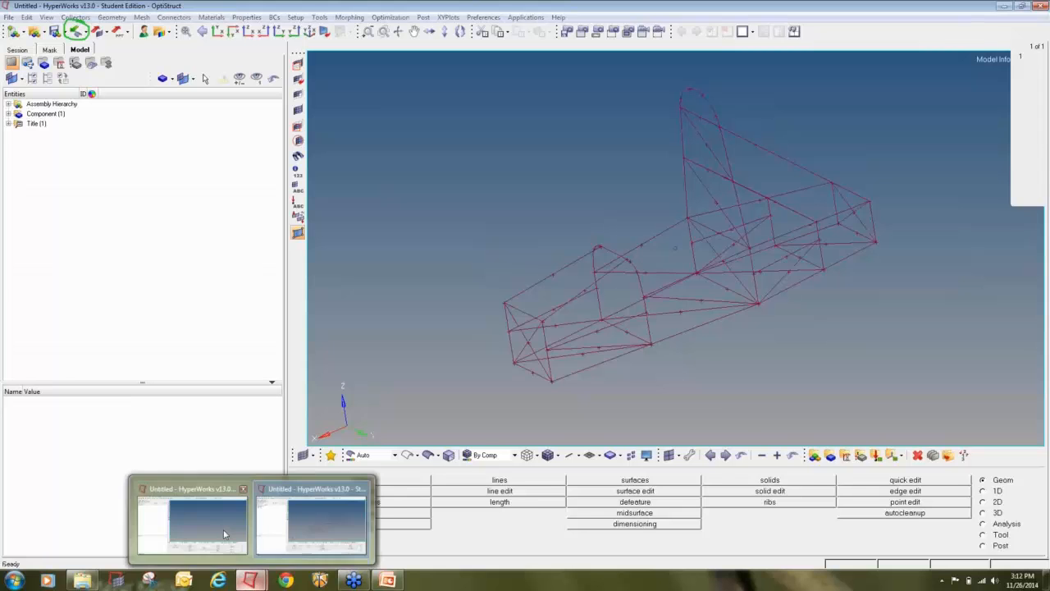
click(226, 533)
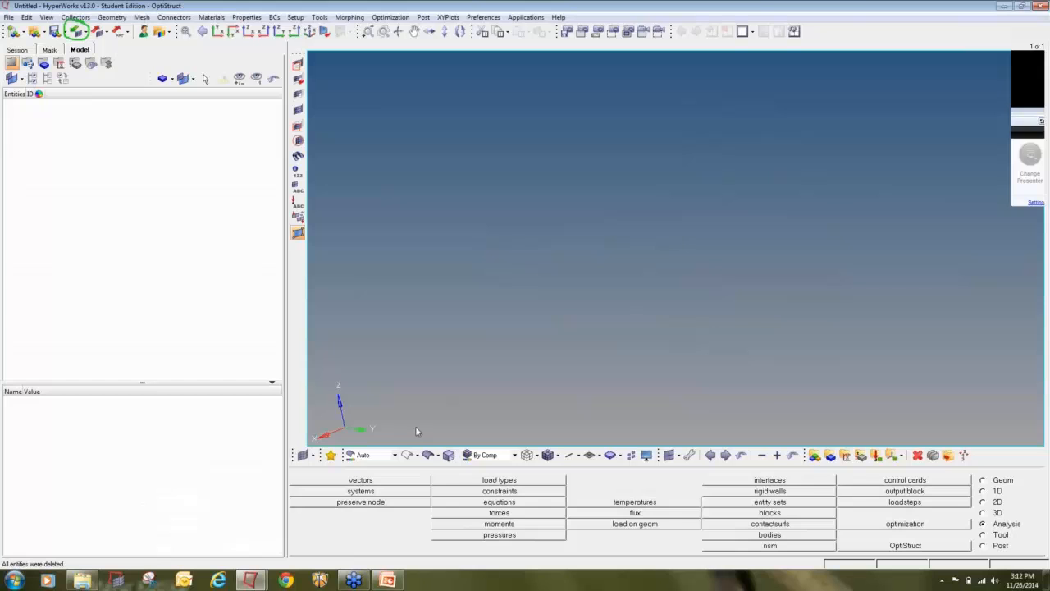
click(984, 480)
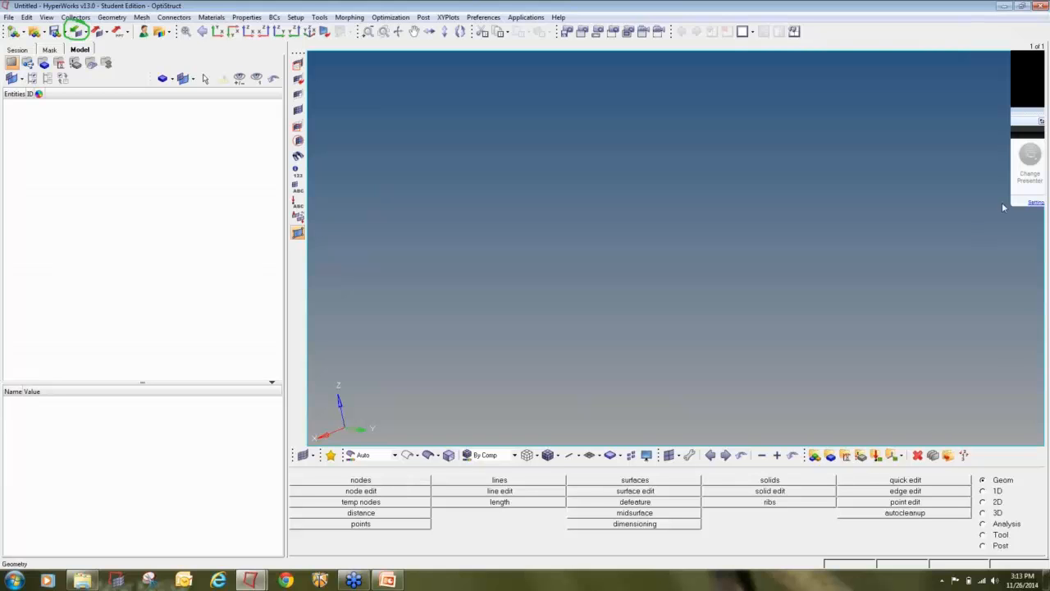
mouse_move(995, 161)
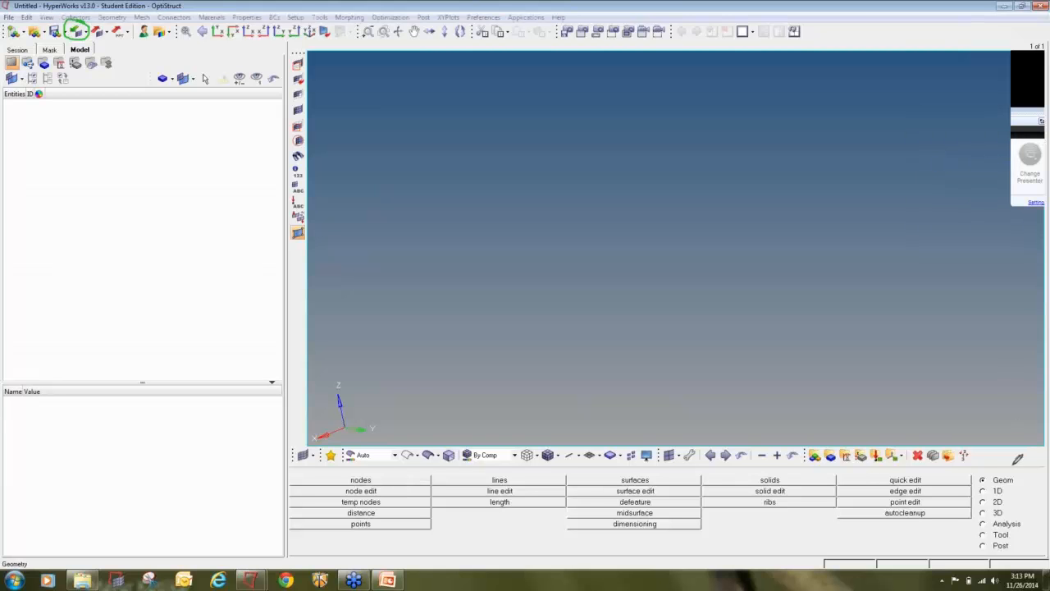
drag(979, 474, 1021, 473)
drag(352, 473, 375, 472)
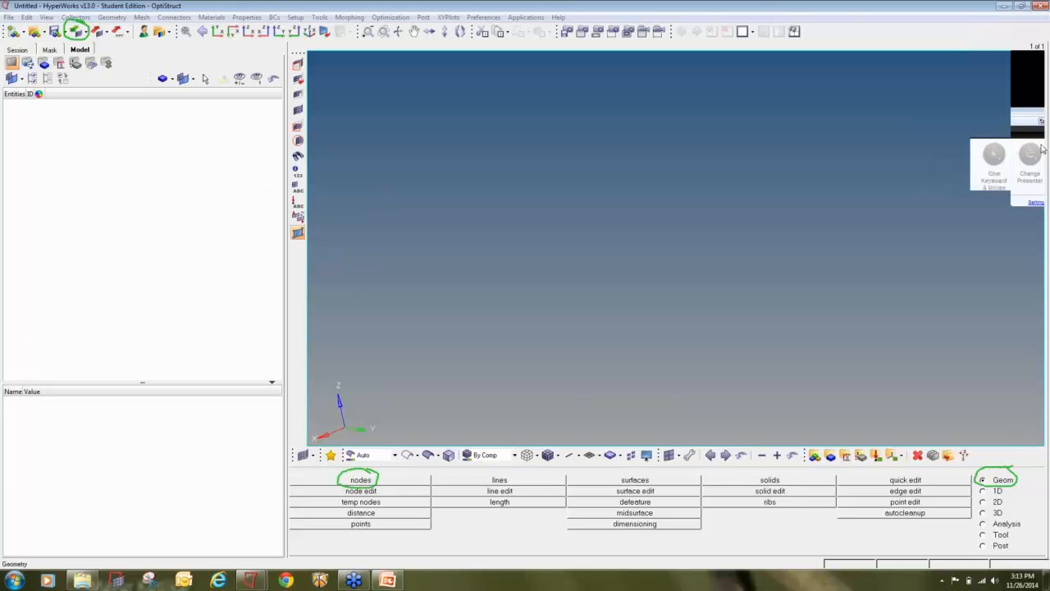
Create two nodes by coordinates, one at 0, 0, 0 and one at 100, 0, 0
click(384, 481)
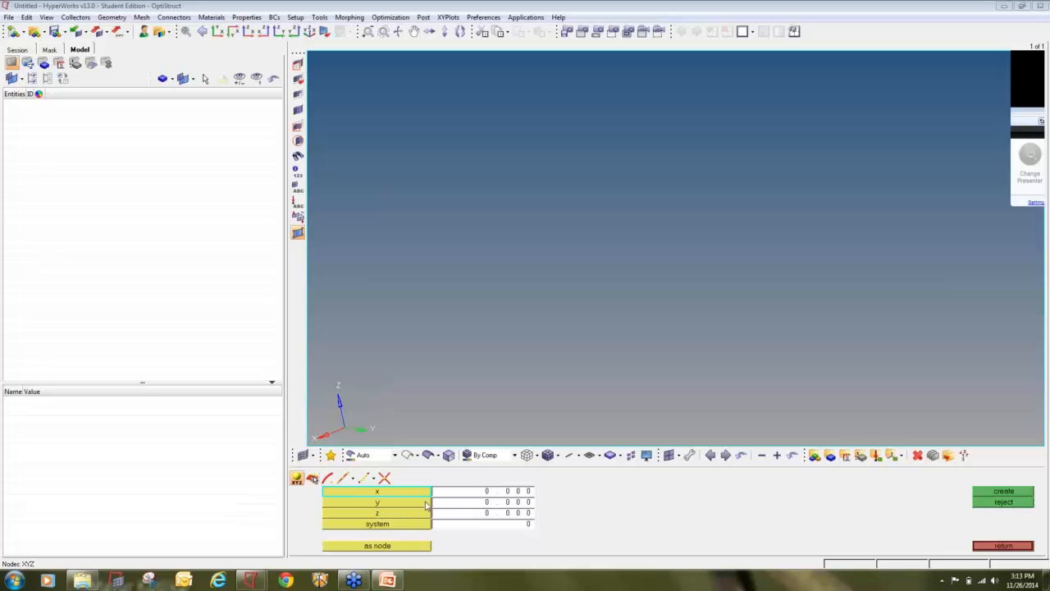
click(1008, 491)
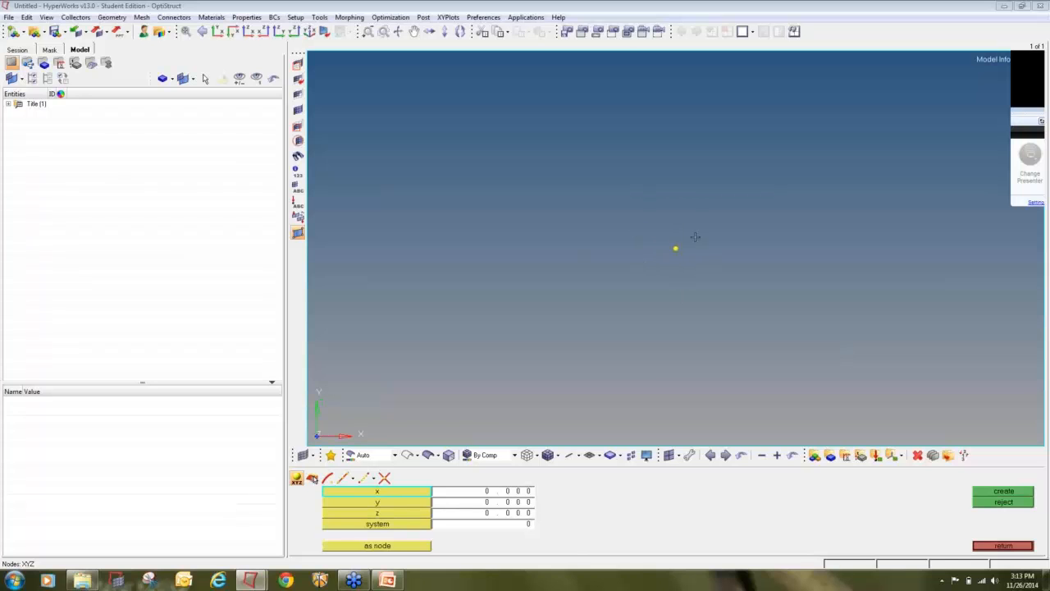
click(505, 491)
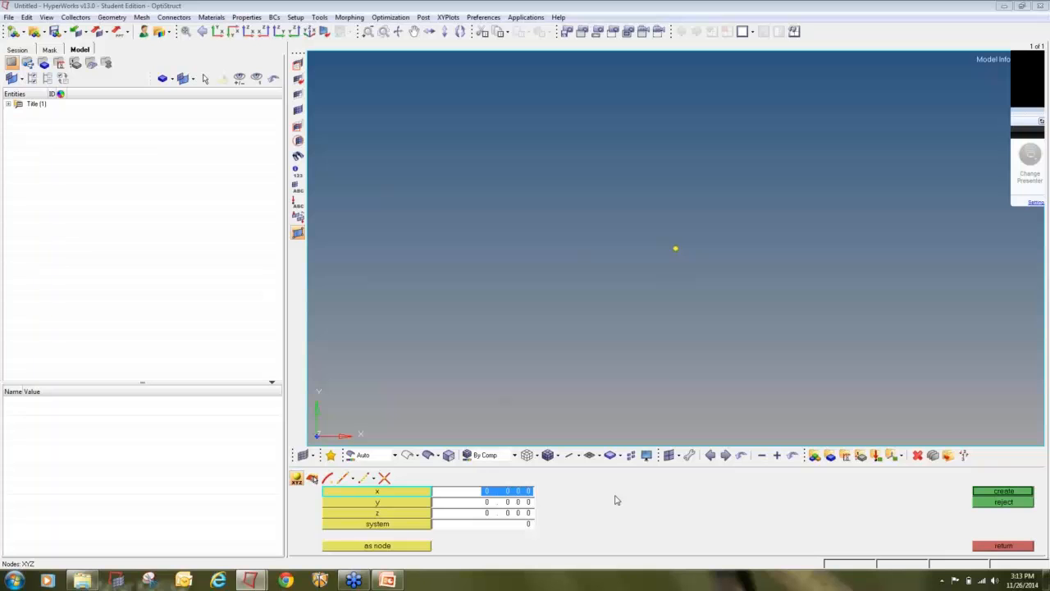
text(10)
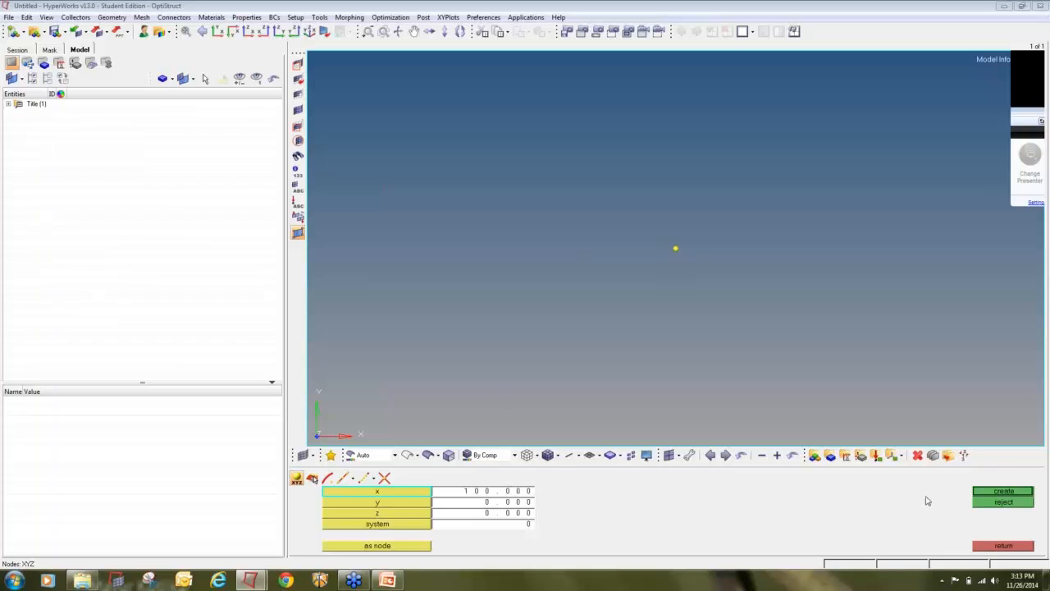
click(978, 492)
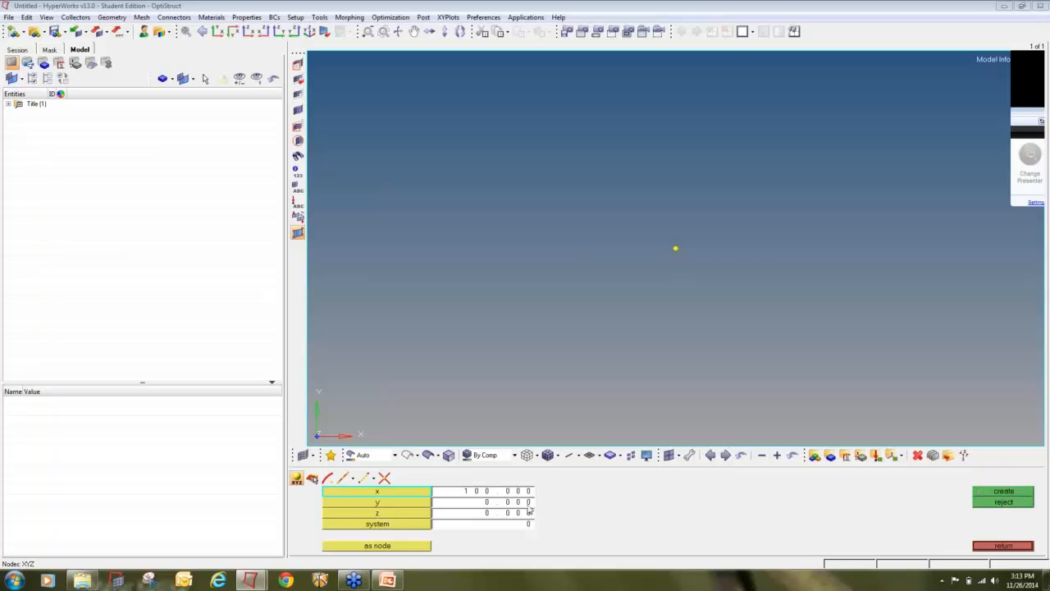
Create two more nodes by coordinates, one at 100, 100, 0 and one at 0, 100, 0, and close the node tool
key(Tab)
text(1)
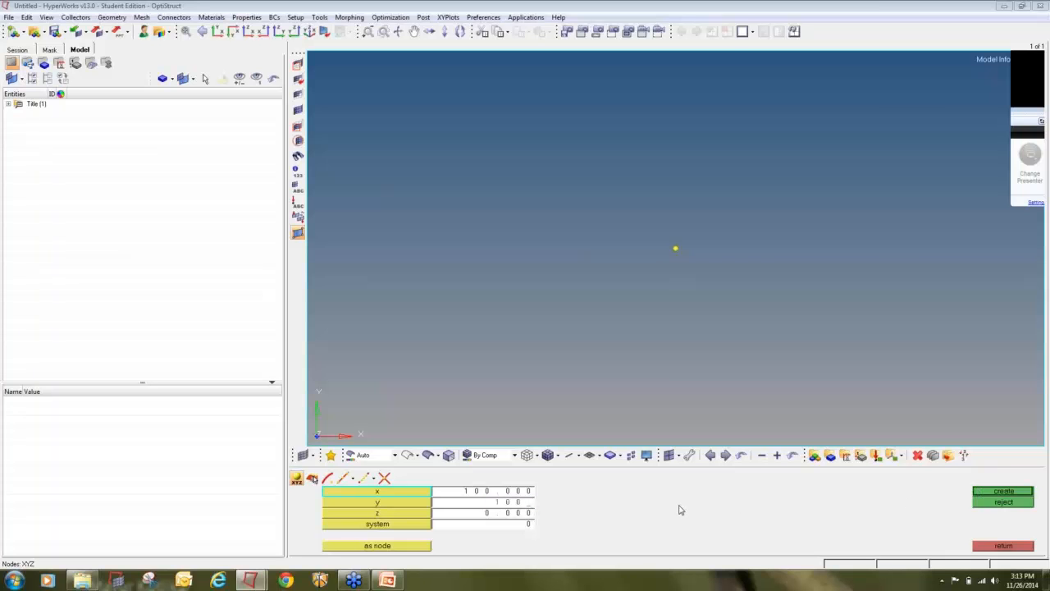
text(000)
click(991, 490)
click(522, 492)
text(0)
click(1001, 493)
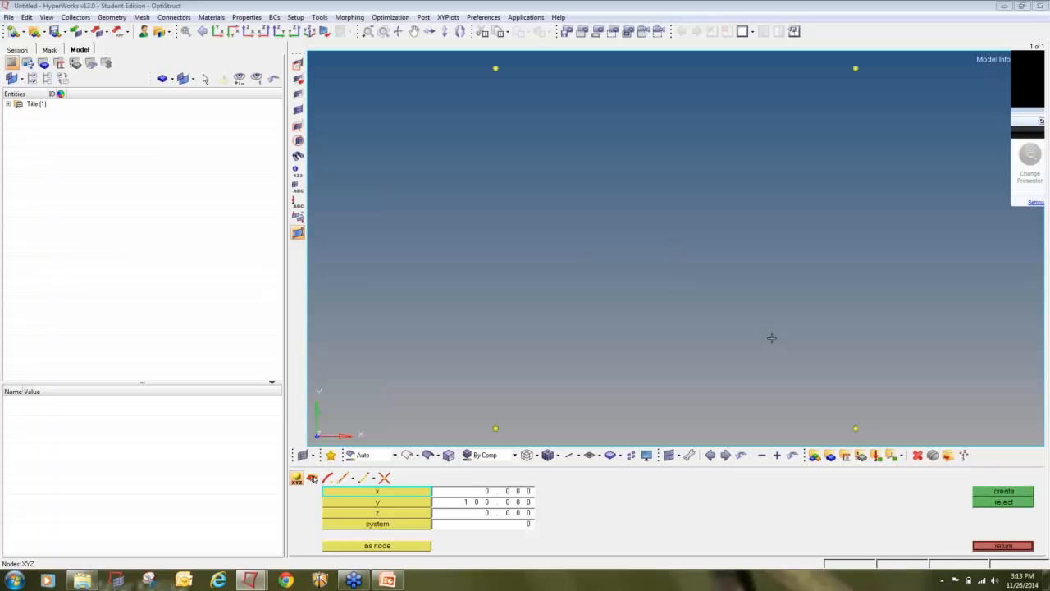
scroll(771, 338, down, 3)
mouse_move(868, 307)
ctrl+mouse_down()
mouse_move(779, 300)
mouse_move(713, 261)
ctrl+mouse_up()
click(989, 546)
click(530, 493)
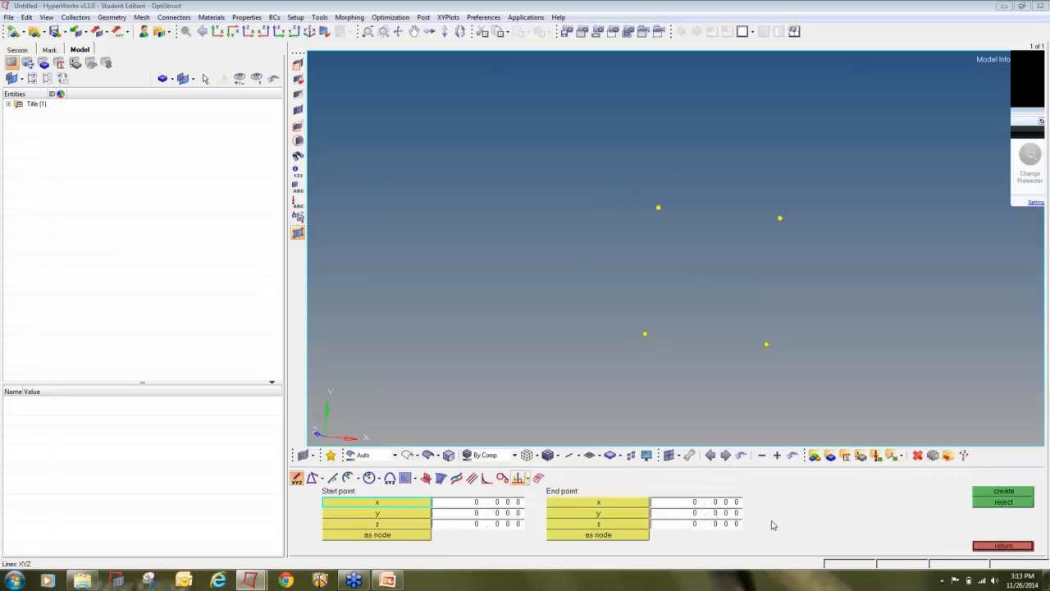
click(984, 547)
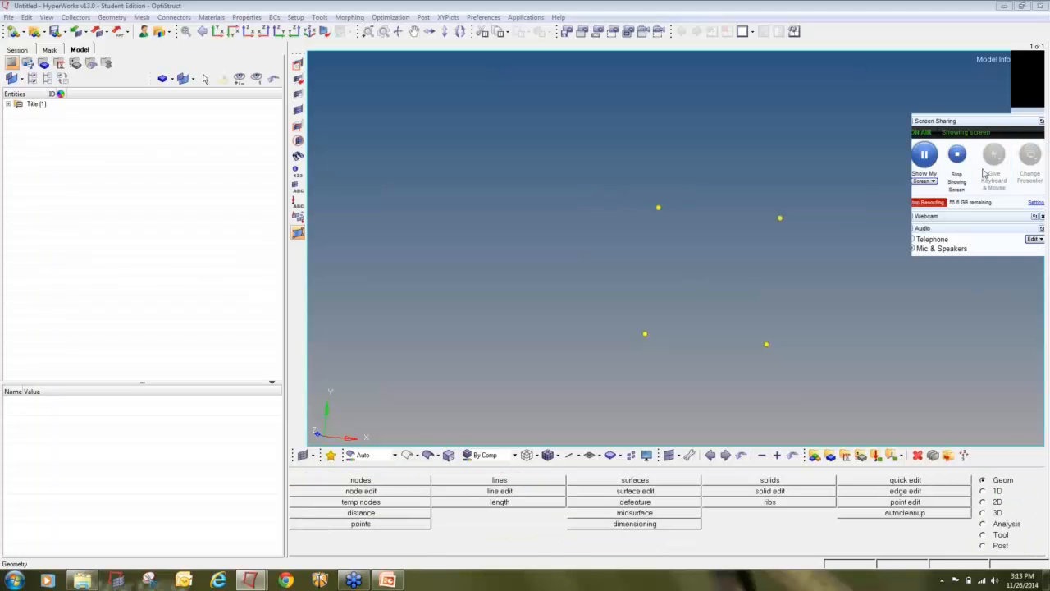
mouse_move(1017, 471)
mouse_down()
mouse_move(980, 475)
mouse_move(1001, 485)
mouse_move(1026, 474)
mouse_move(1016, 468)
mouse_up()
mouse_move(523, 470)
mouse_down()
mouse_move(489, 478)
mouse_move(502, 486)
mouse_move(519, 468)
mouse_up()
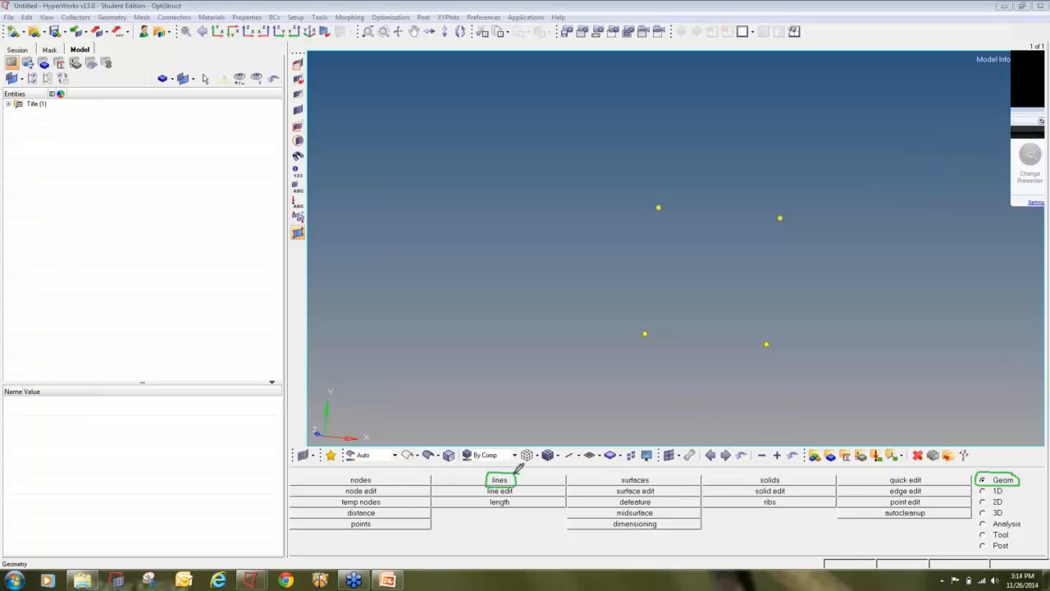
click(1040, 149)
click(1024, 154)
Create a straight line between the two upper nodes using the Linear Nodes method of the lines tool
click(511, 482)
click(1042, 143)
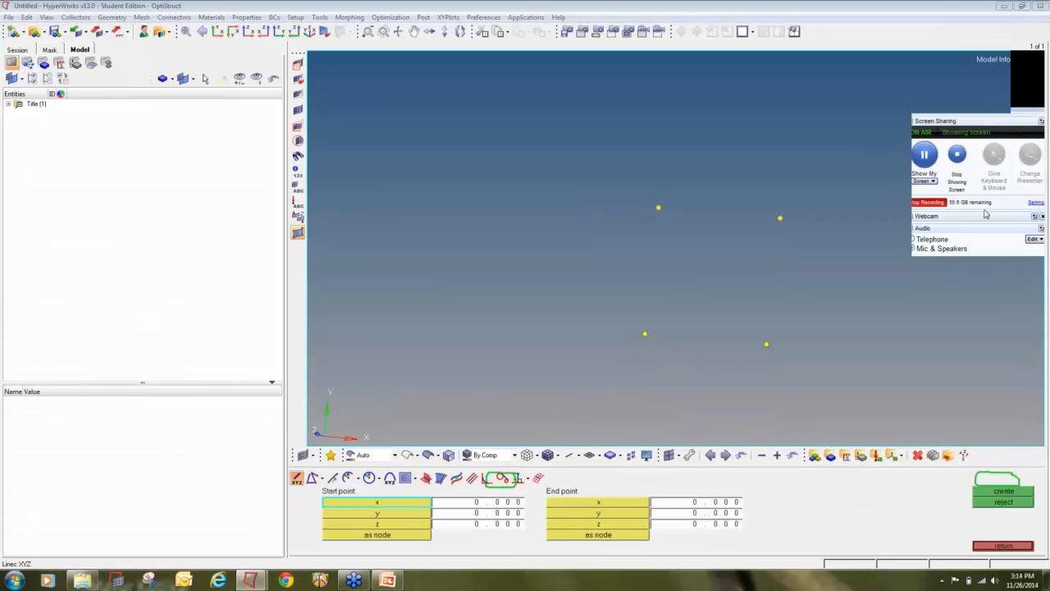
click(985, 211)
click(312, 478)
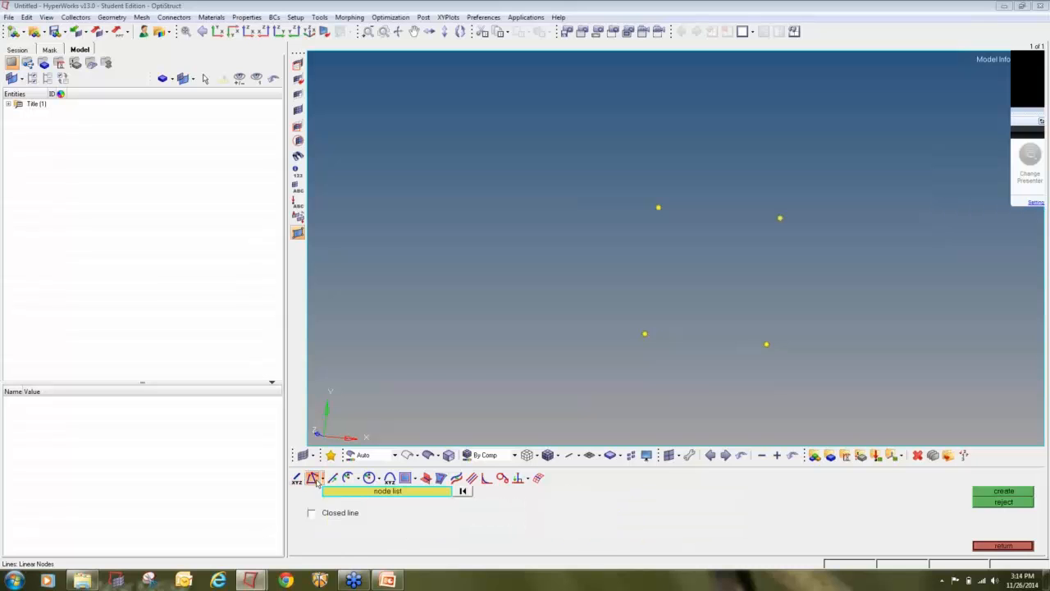
click(315, 481)
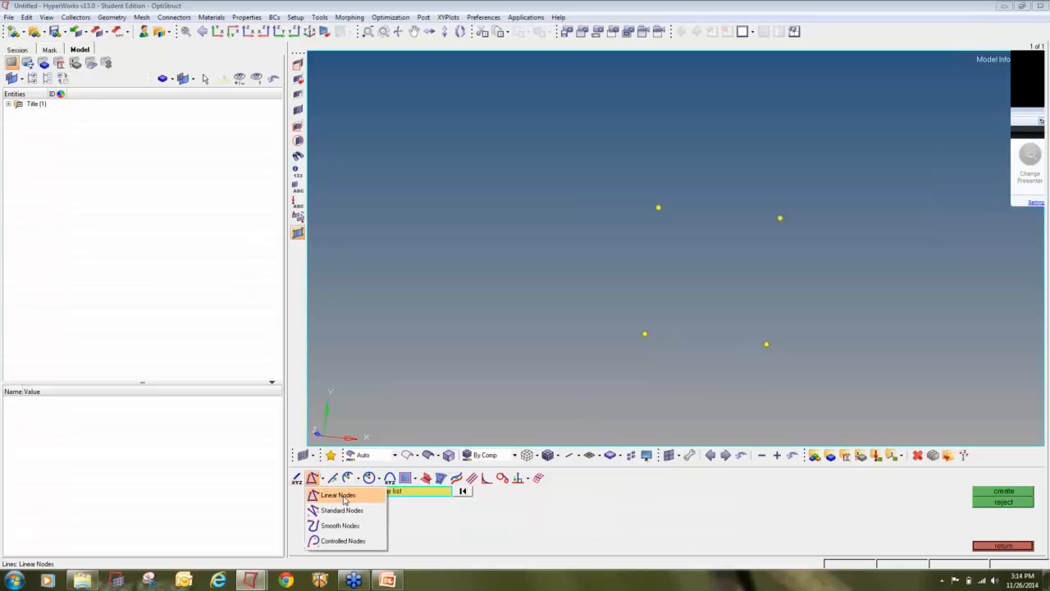
click(373, 497)
click(658, 207)
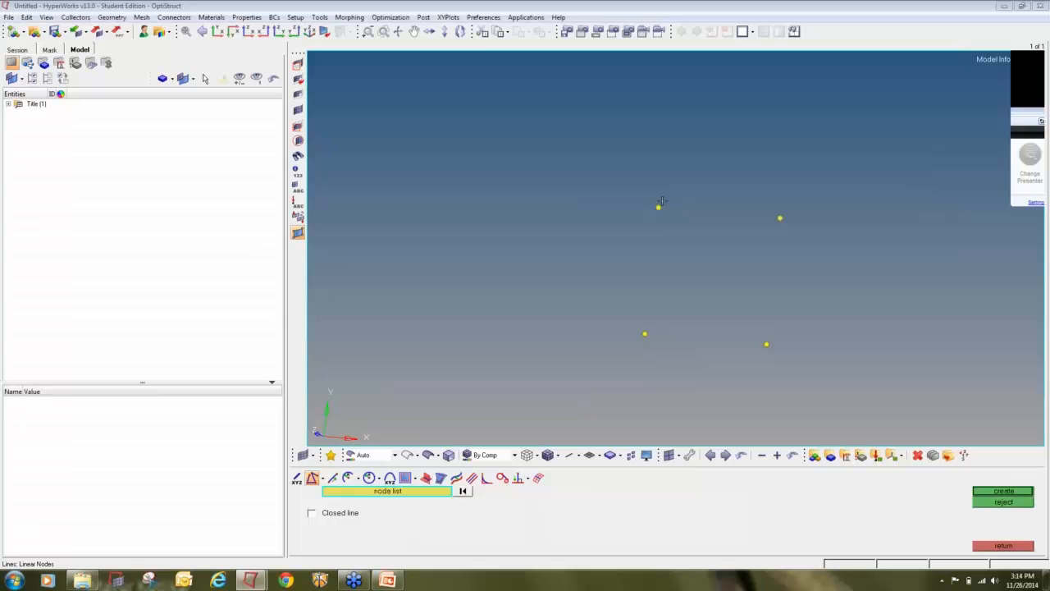
click(780, 218)
middle_click(778, 221)
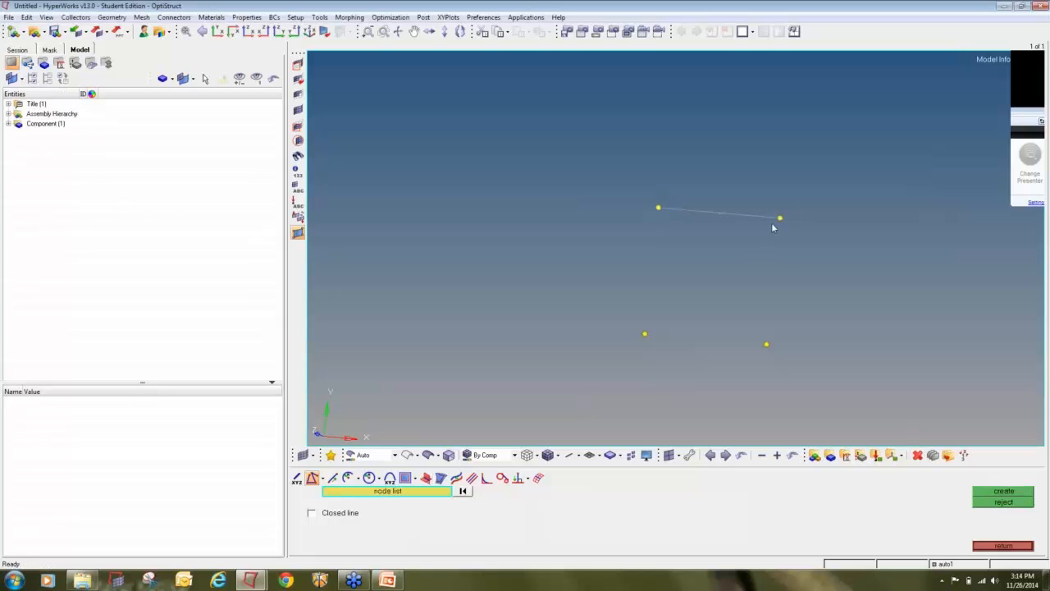
Create the other three linear-node lines along the right, lower and left sides to complete the square
click(766, 345)
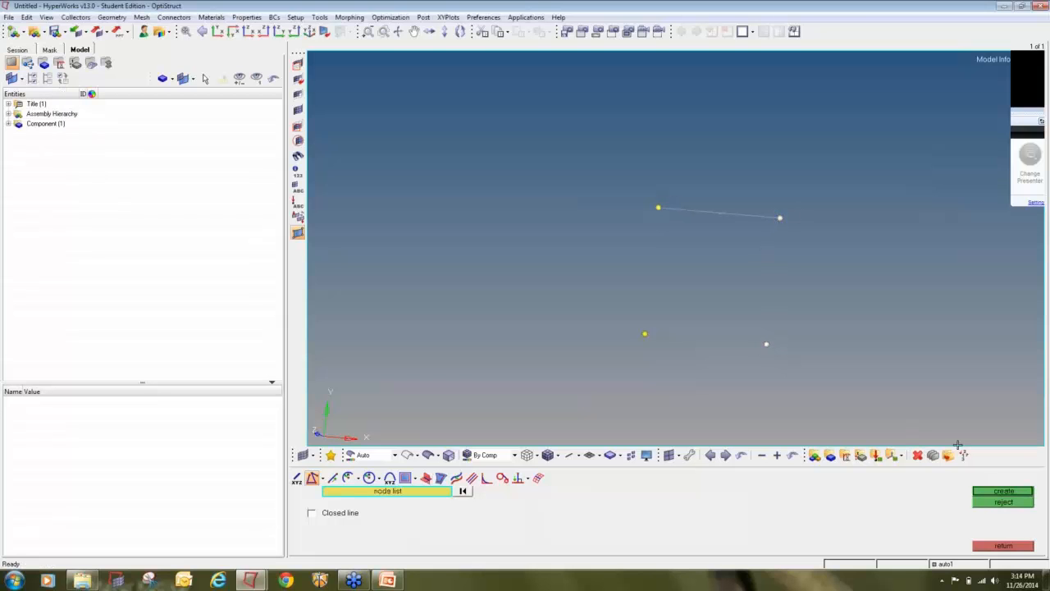
click(994, 491)
click(766, 344)
click(646, 333)
click(1017, 495)
click(645, 333)
click(658, 209)
click(993, 492)
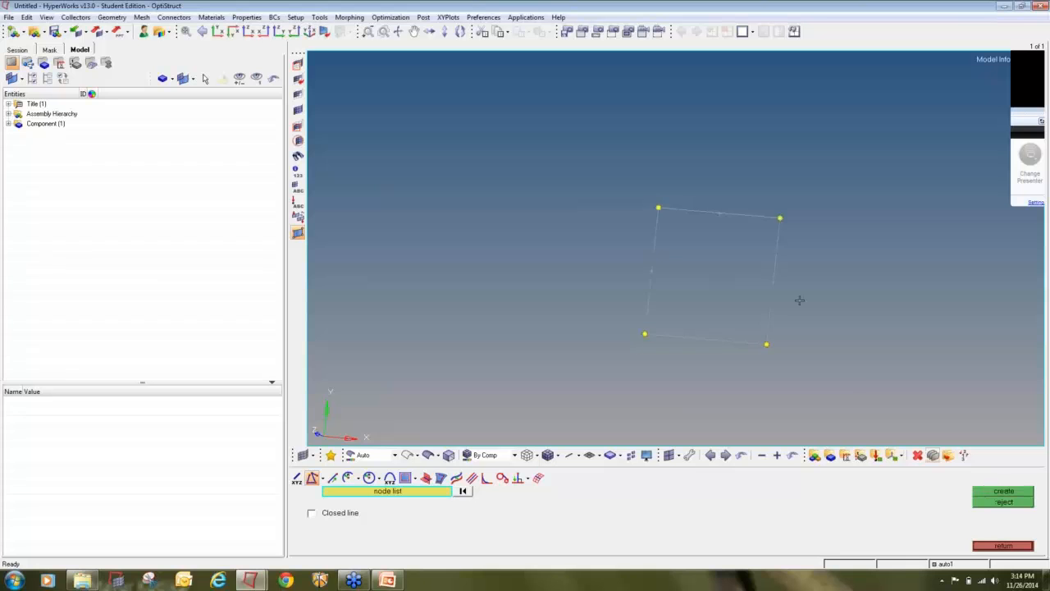
scroll(803, 293, down, 2)
ctrl+drag(815, 283, 690, 248)
scroll(690, 248, up, 2)
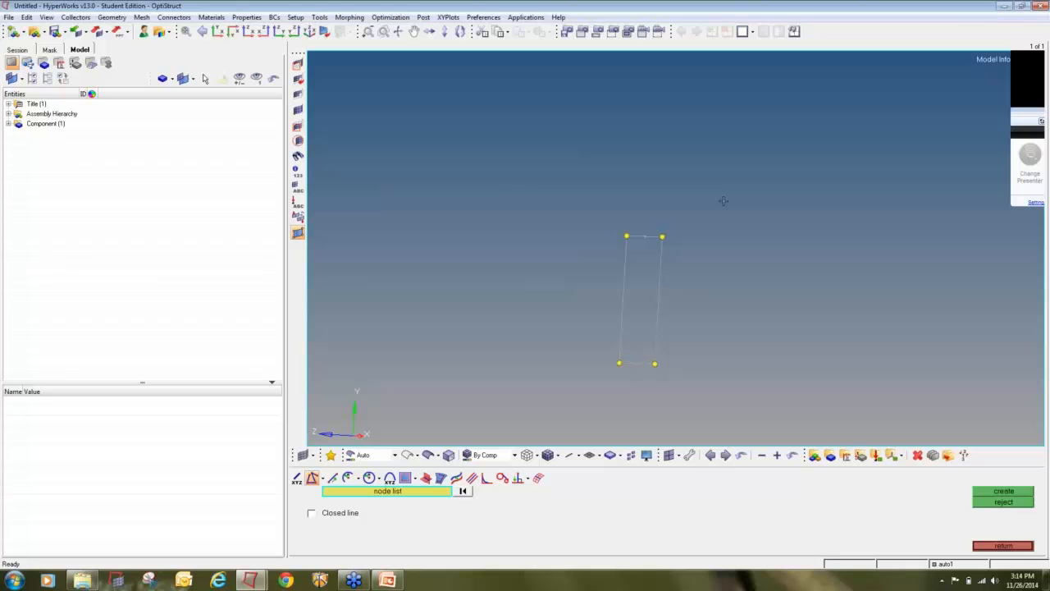
key(shift+F4)
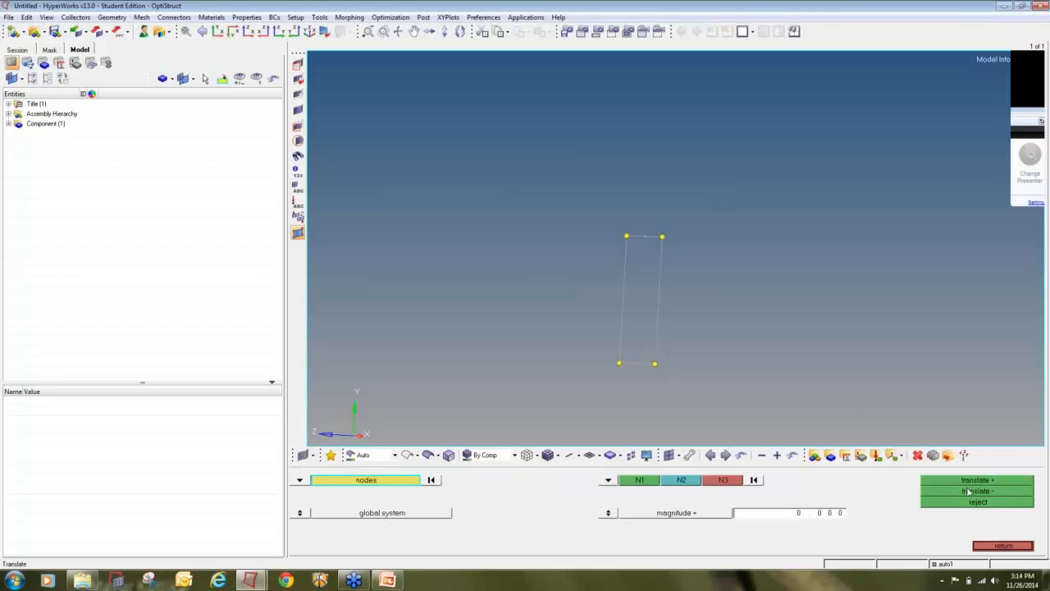
click(1001, 546)
click(1001, 546)
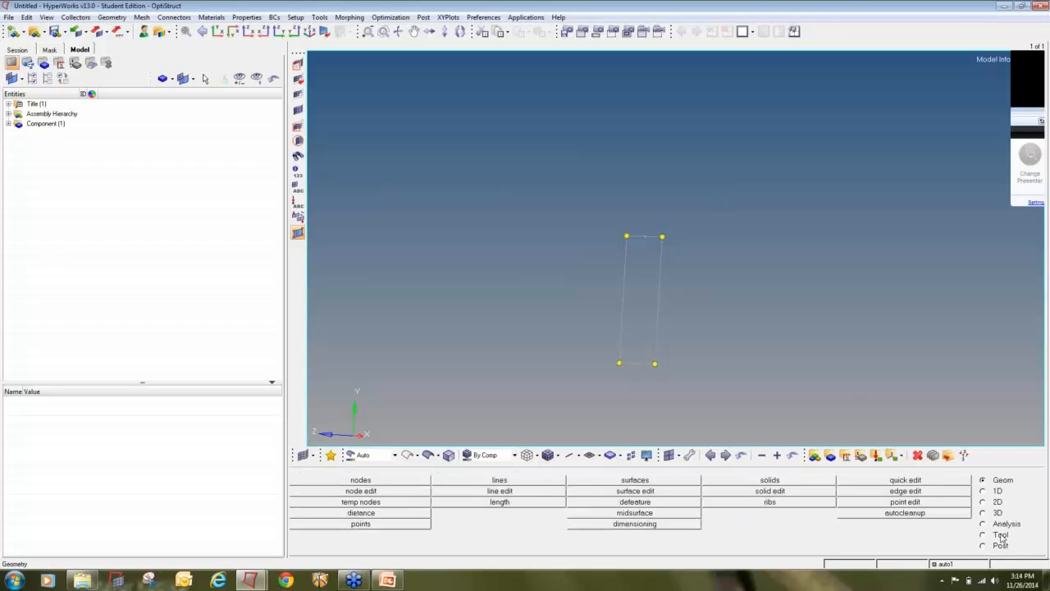
Set up a translation of all four lines of the square along the z-axis with a magnitude of 250
click(1001, 535)
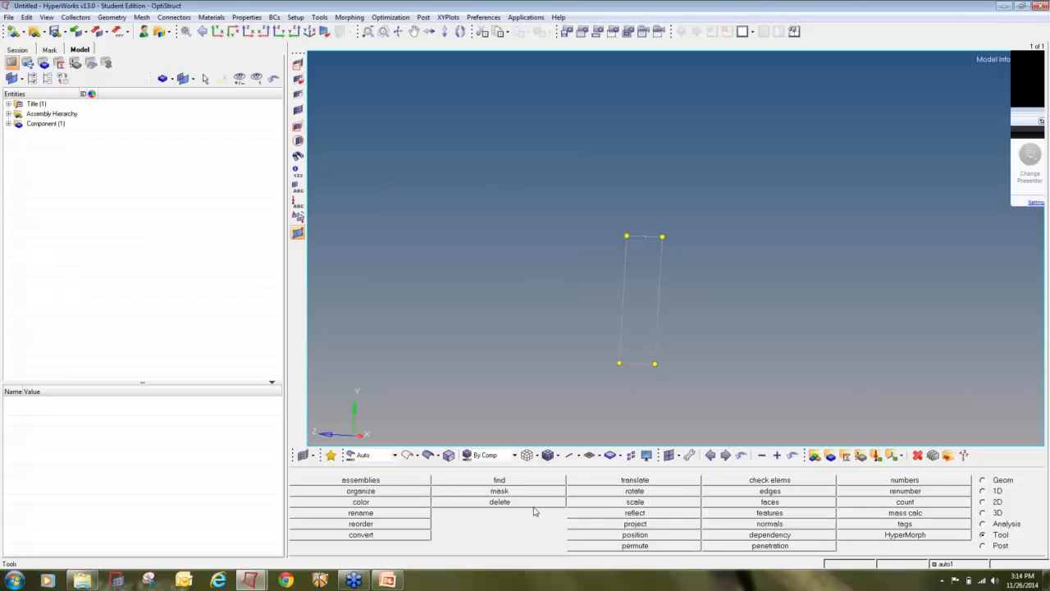
click(635, 480)
click(301, 481)
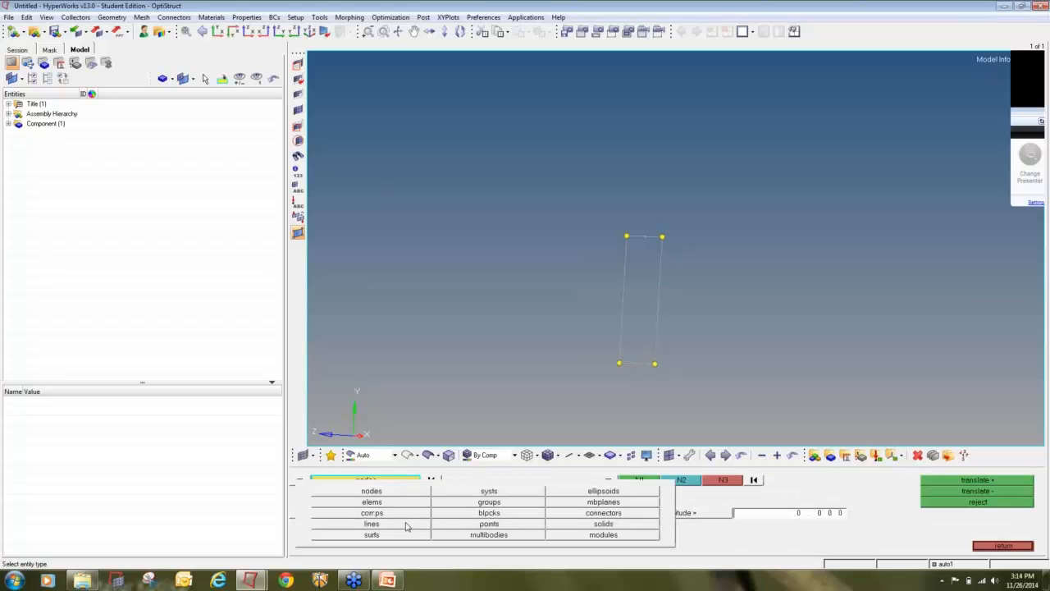
click(406, 525)
shift+drag(523, 164, 682, 399)
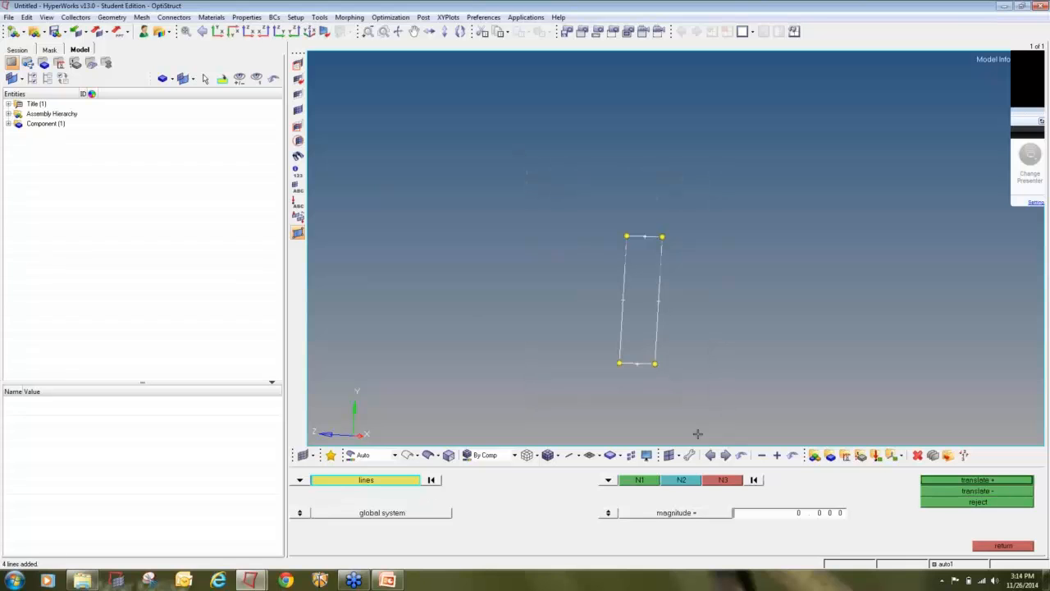
click(608, 480)
click(615, 515)
click(771, 517)
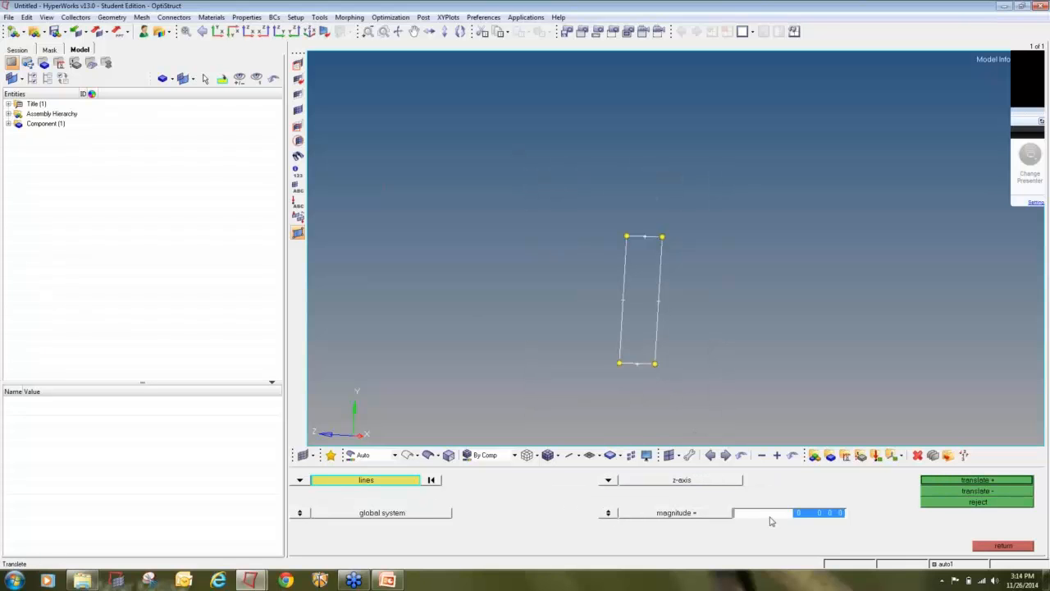
text(25)
Duplicate the four selected lines and translate the copies by 250 in the negative z direction
click(405, 481)
click(607, 514)
click(381, 502)
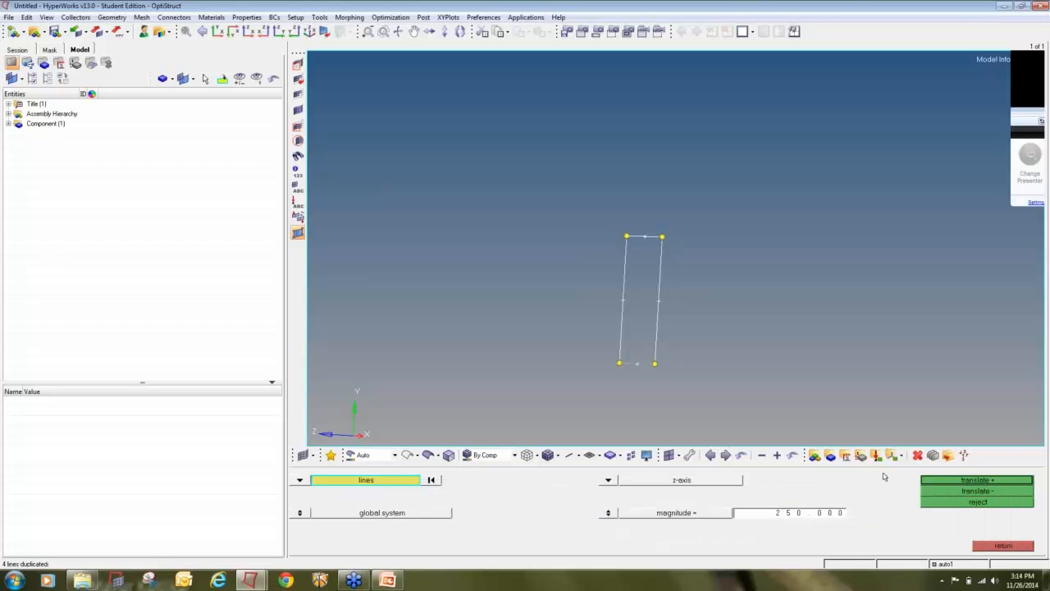
click(931, 481)
click(945, 491)
click(945, 491)
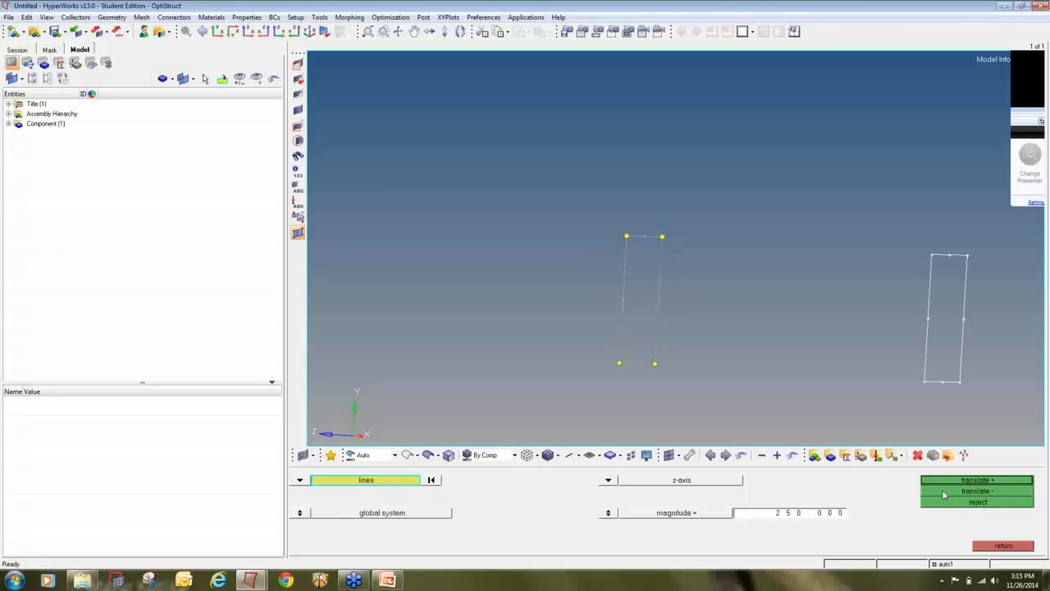
click(985, 546)
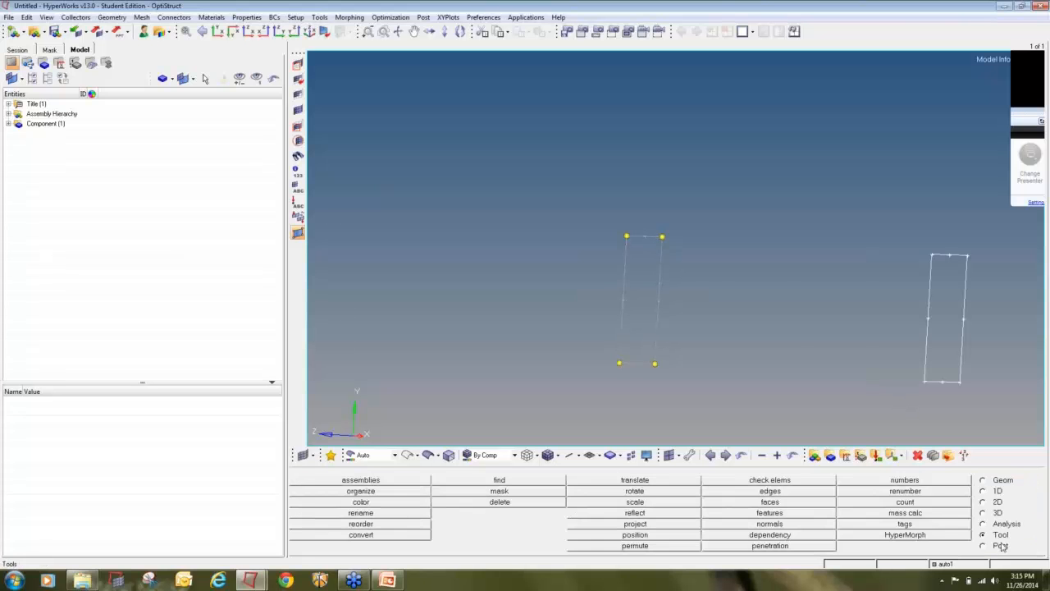
Translate the four lines of the duplicated square by 100 in the positive z direction
ctrl+drag(795, 348, 727, 251)
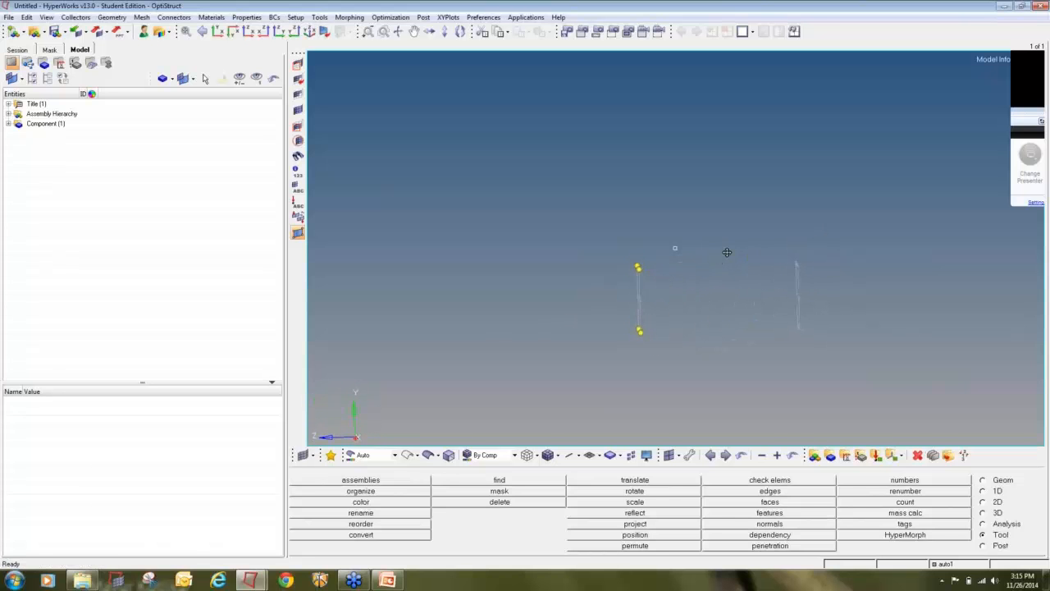
click(655, 480)
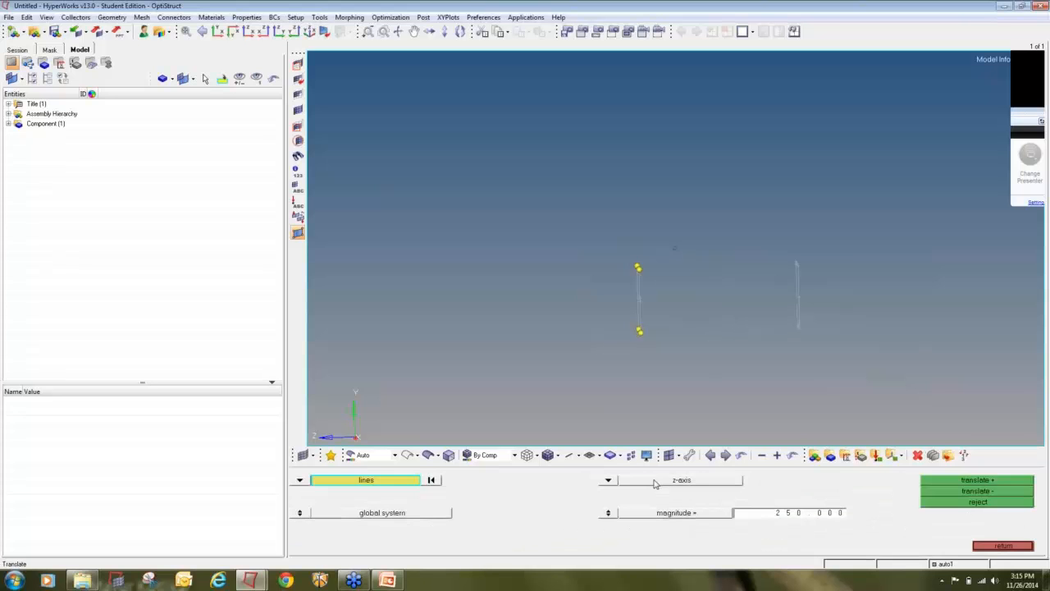
shift+drag(858, 374, 764, 229)
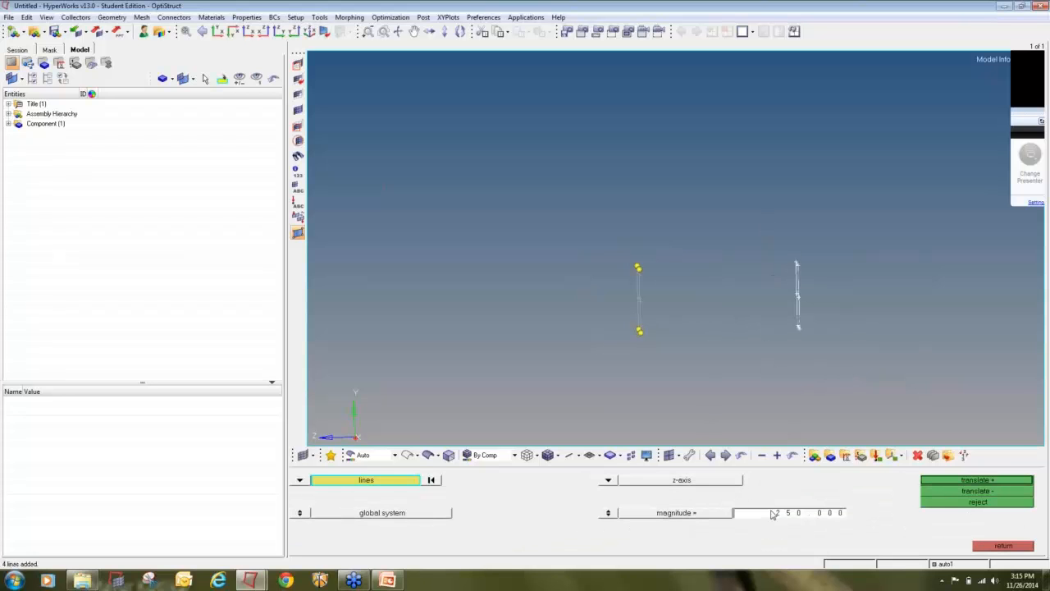
click(773, 512)
text(1)
text(100)
click(937, 494)
click(952, 483)
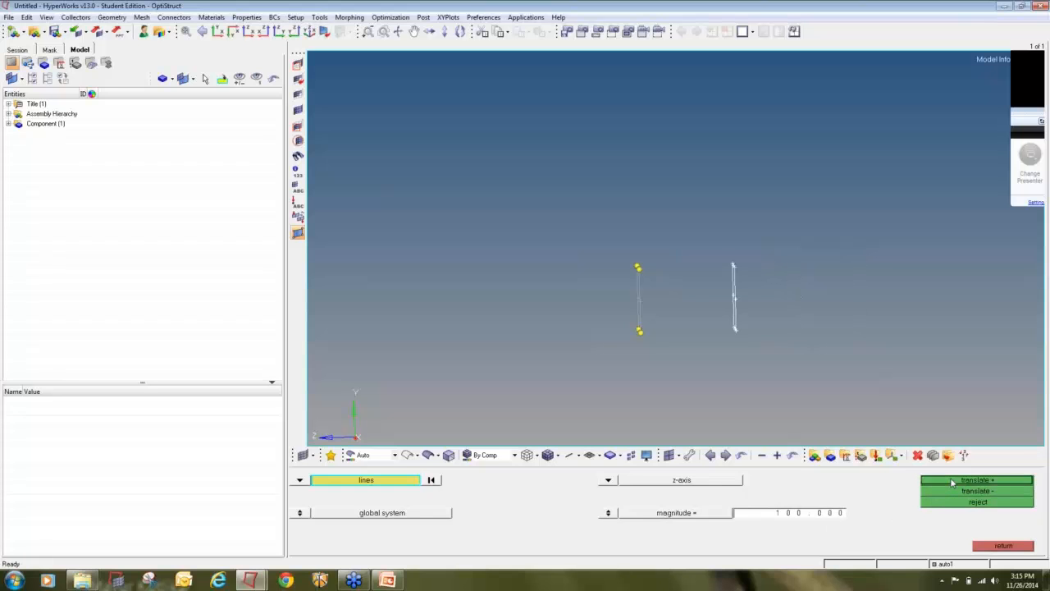
click(1002, 545)
Translate the upper line of the duplicated square by 25 in the positive y direction
ctrl+drag(759, 298, 712, 264)
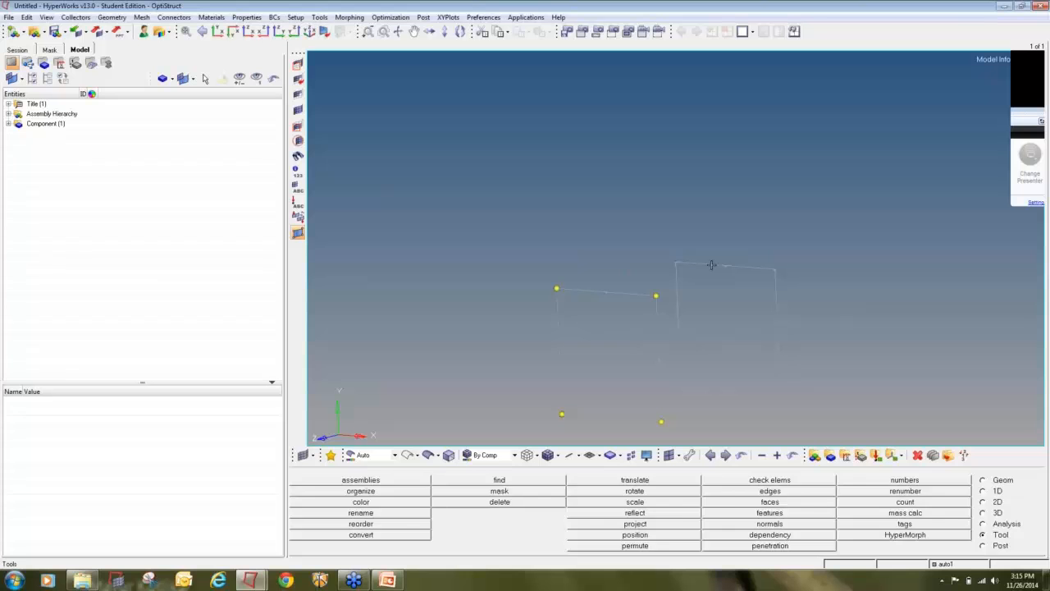
key(shift+F4)
click(720, 266)
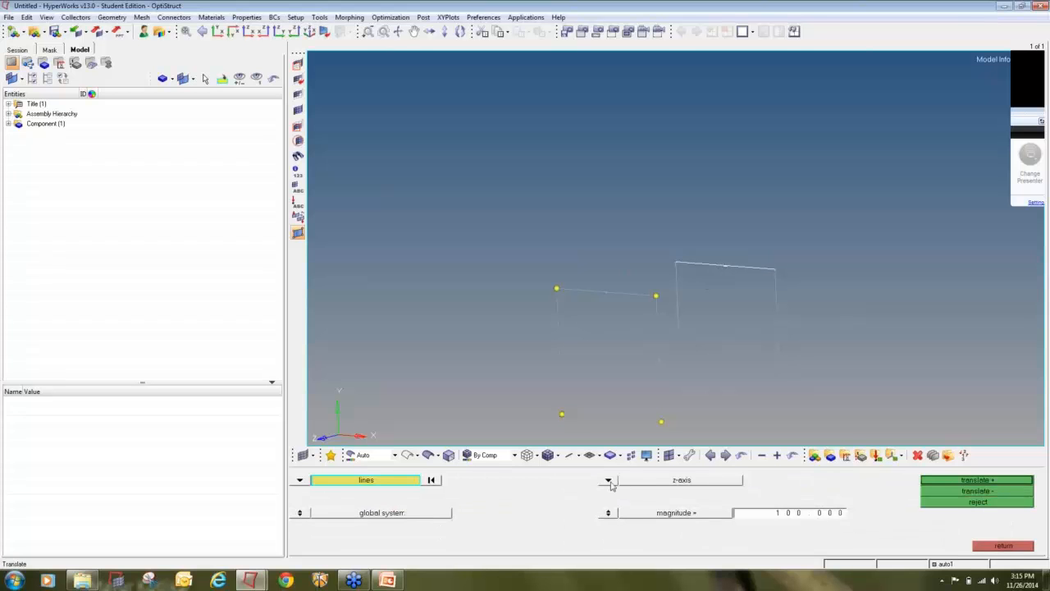
click(609, 481)
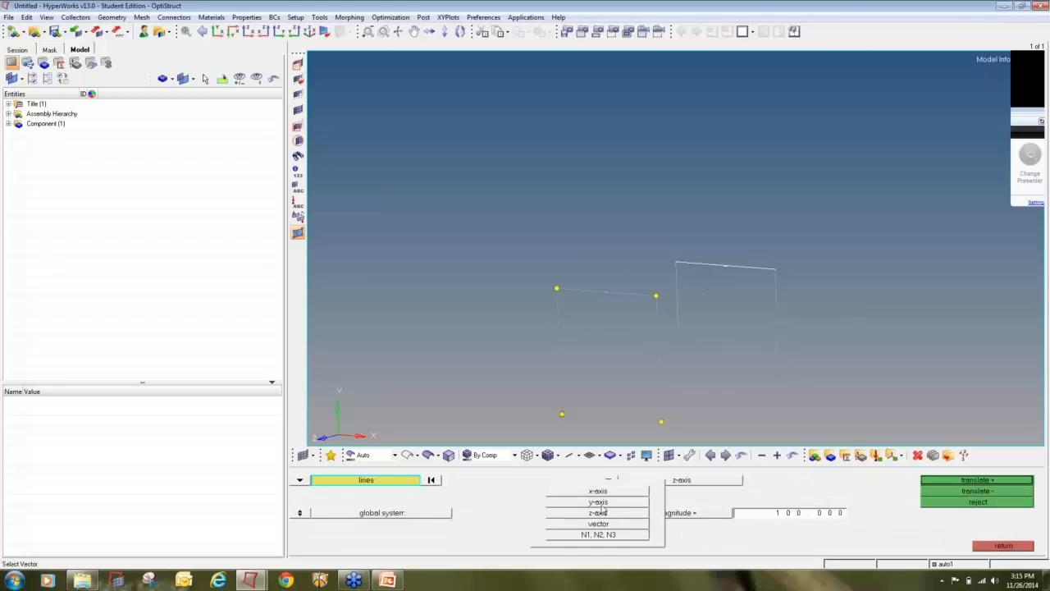
click(598, 501)
click(762, 516)
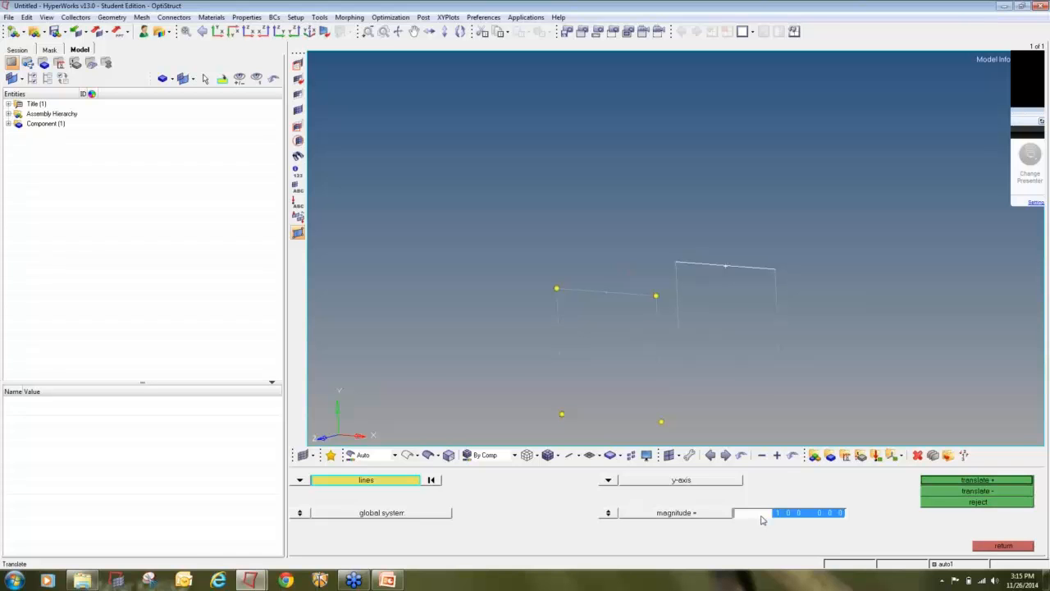
text(25)
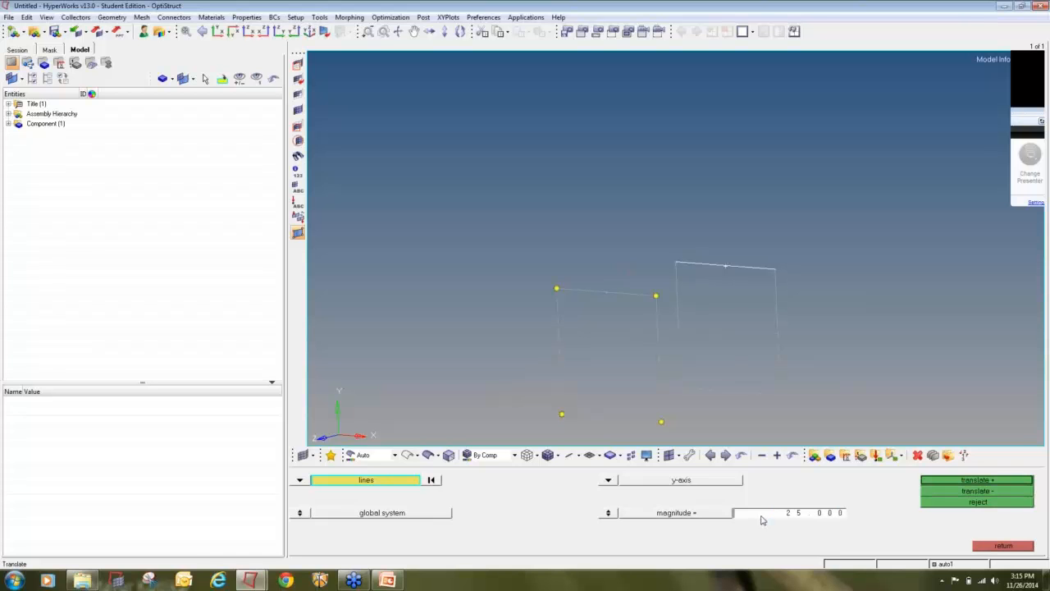
click(927, 481)
click(1014, 547)
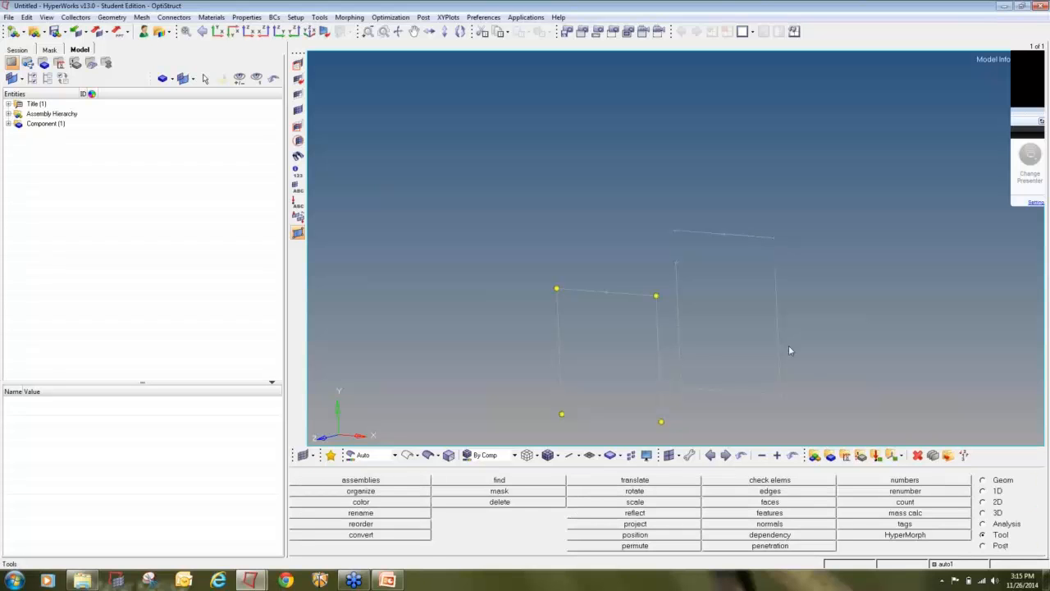
Extract two parametric nodes on each of the duplicated square's lines so that every line end carries a node
key(F8)
click(343, 478)
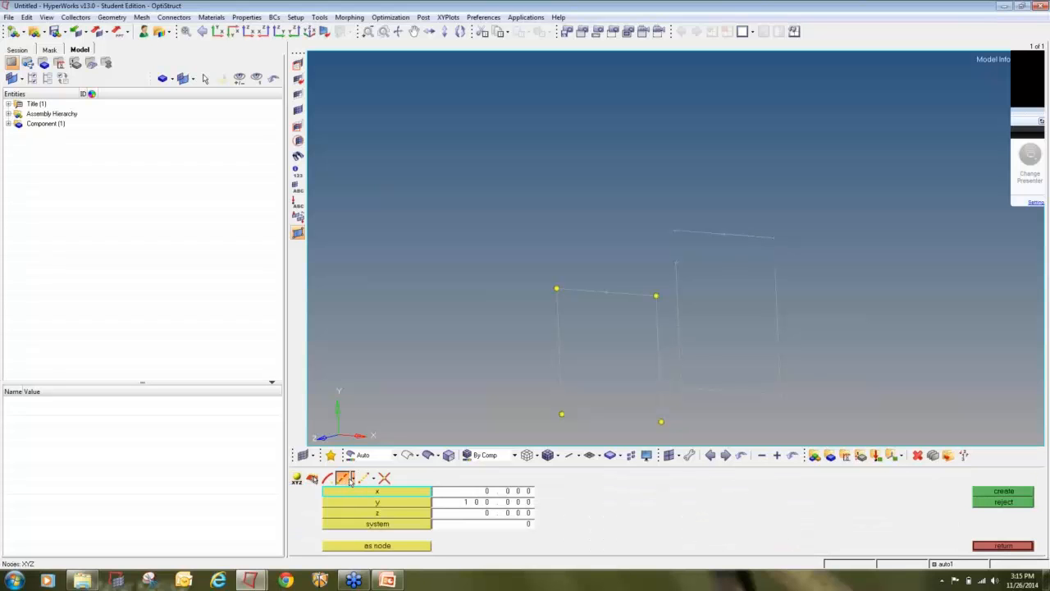
click(741, 515)
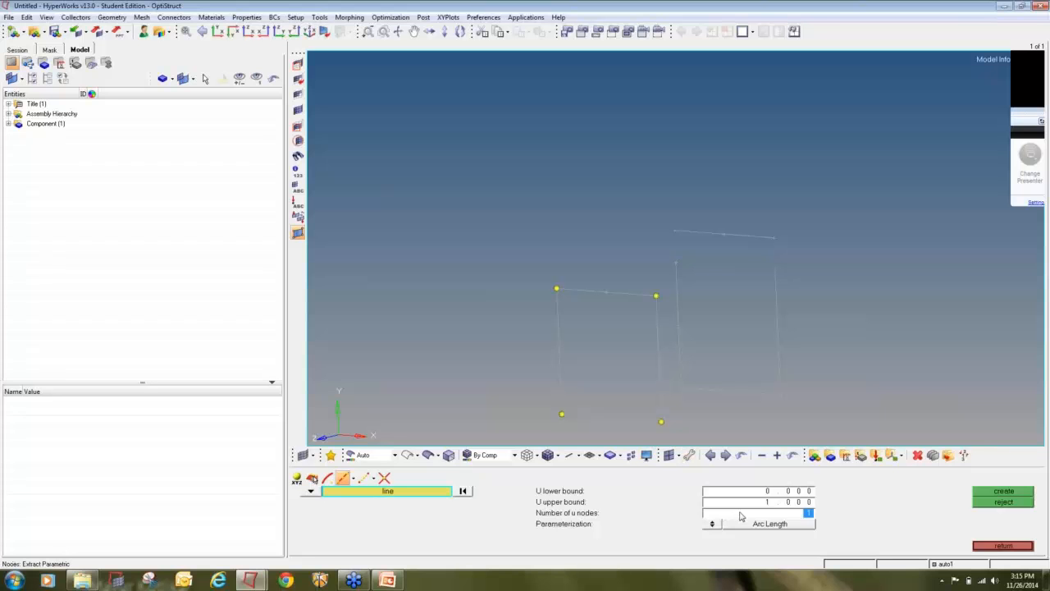
text(2)
click(755, 236)
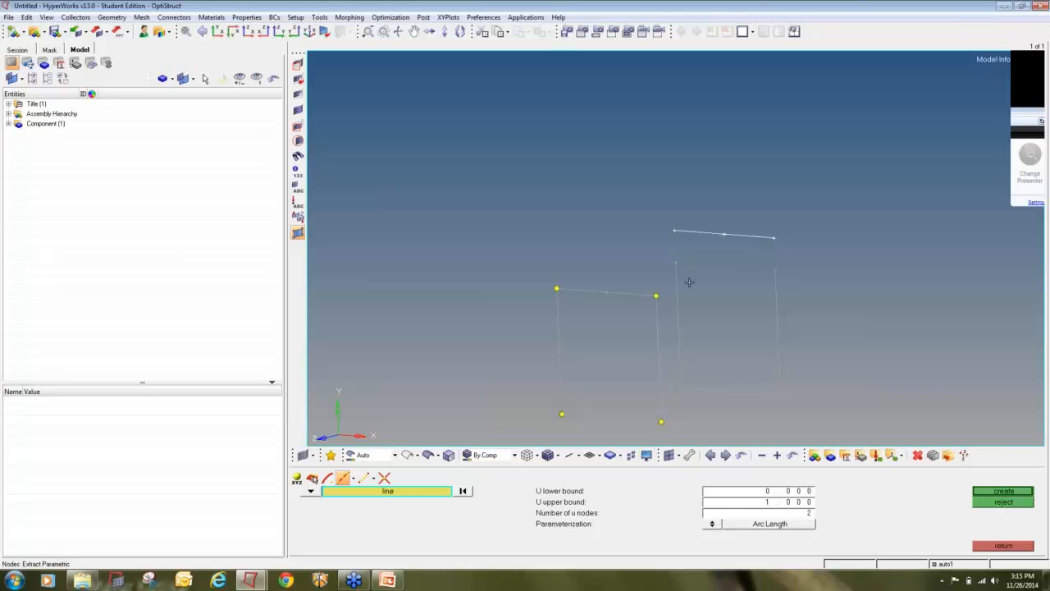
middle_click(689, 282)
click(678, 312)
middle_click(724, 325)
click(778, 327)
middle_click(764, 340)
click(736, 392)
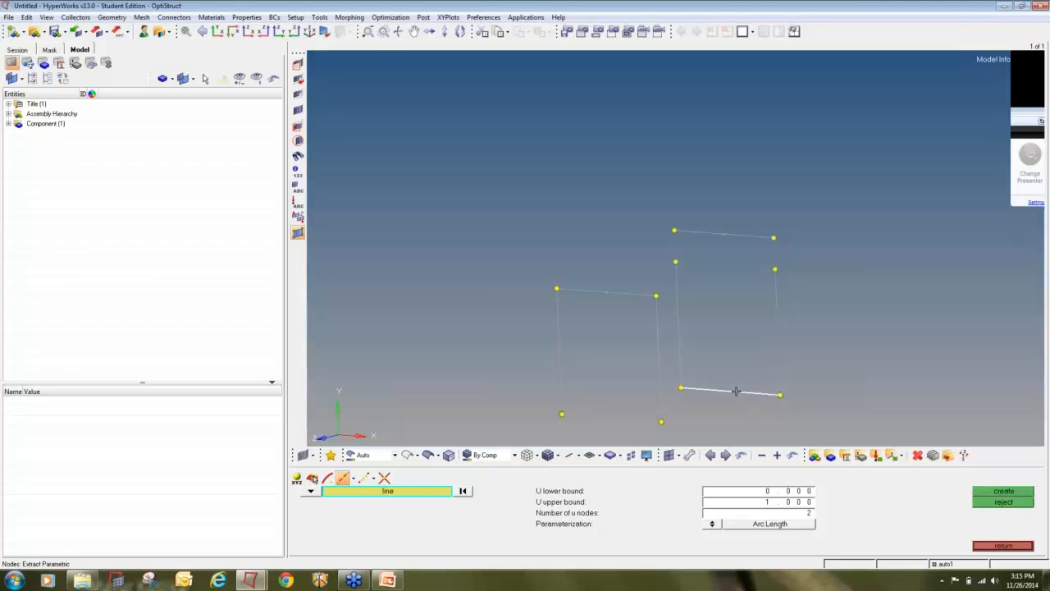
middle_click(730, 361)
Delete the two vertical lines of the duplicated square
key(F2)
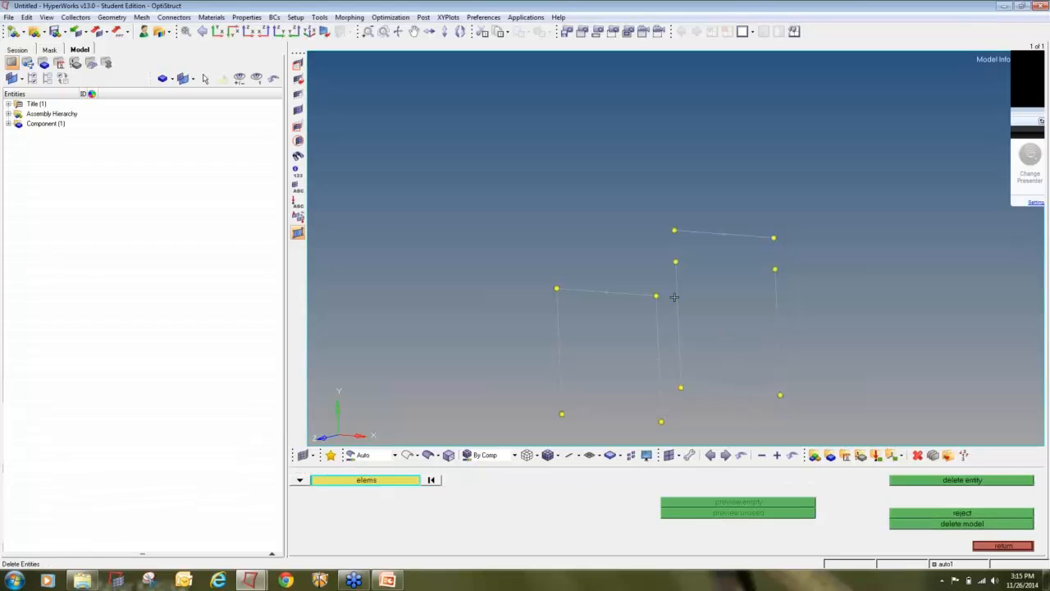
click(300, 480)
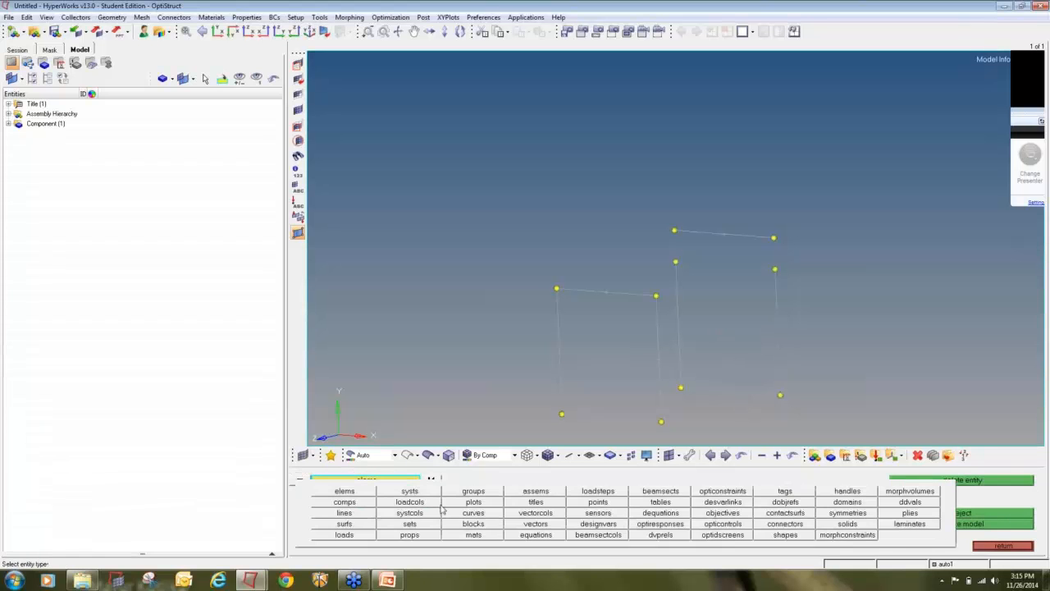
click(371, 516)
click(676, 316)
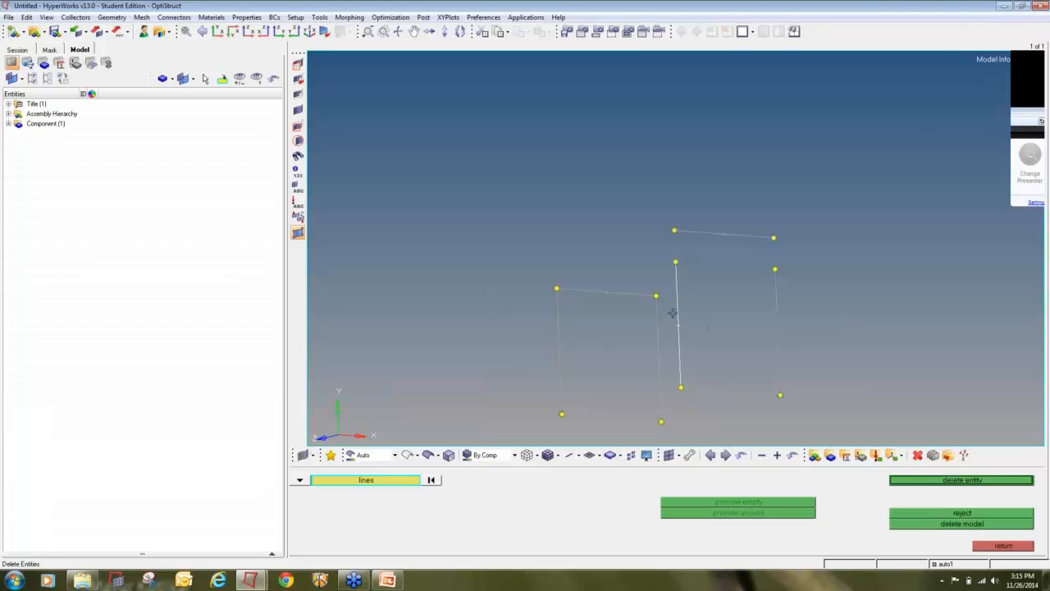
click(777, 319)
middle_click(771, 319)
key(Escape)
key(Escape)
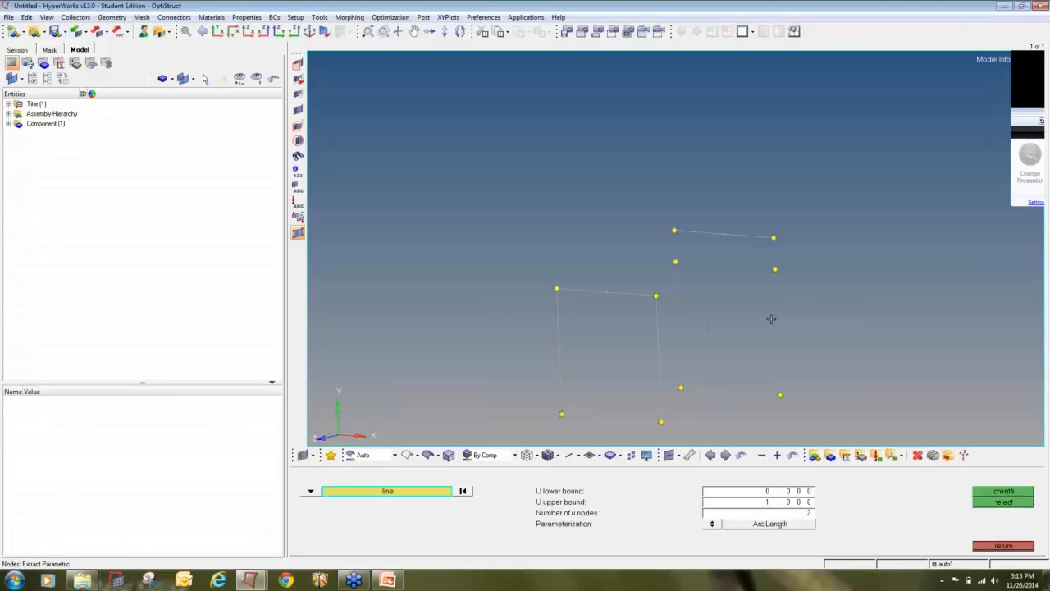
Create two linear vertical lines joining the duplicated square's bottom nodes to the end nodes of its raised upper line
click(994, 480)
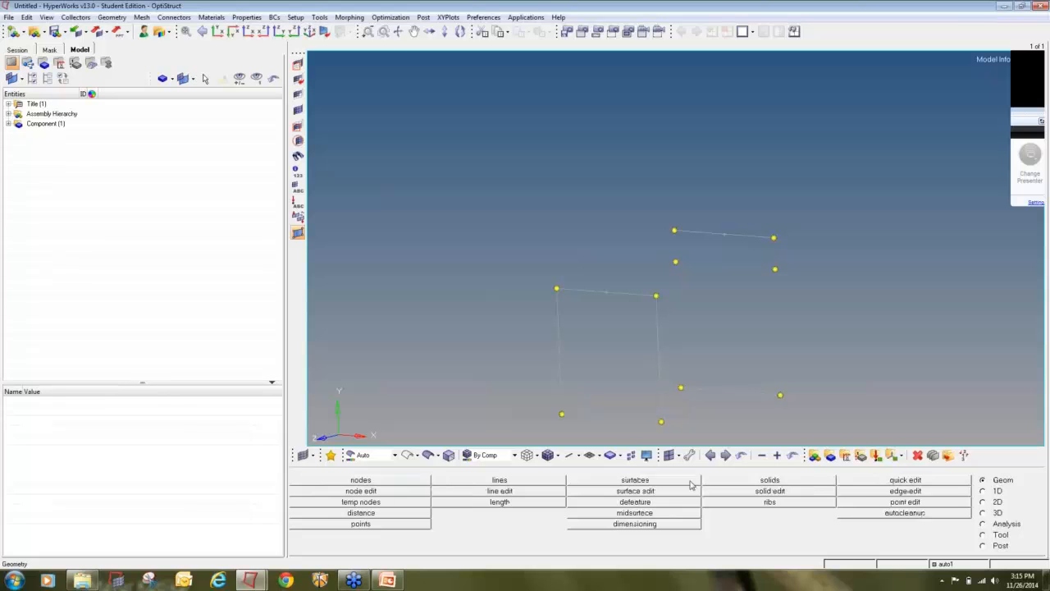
click(544, 483)
click(681, 387)
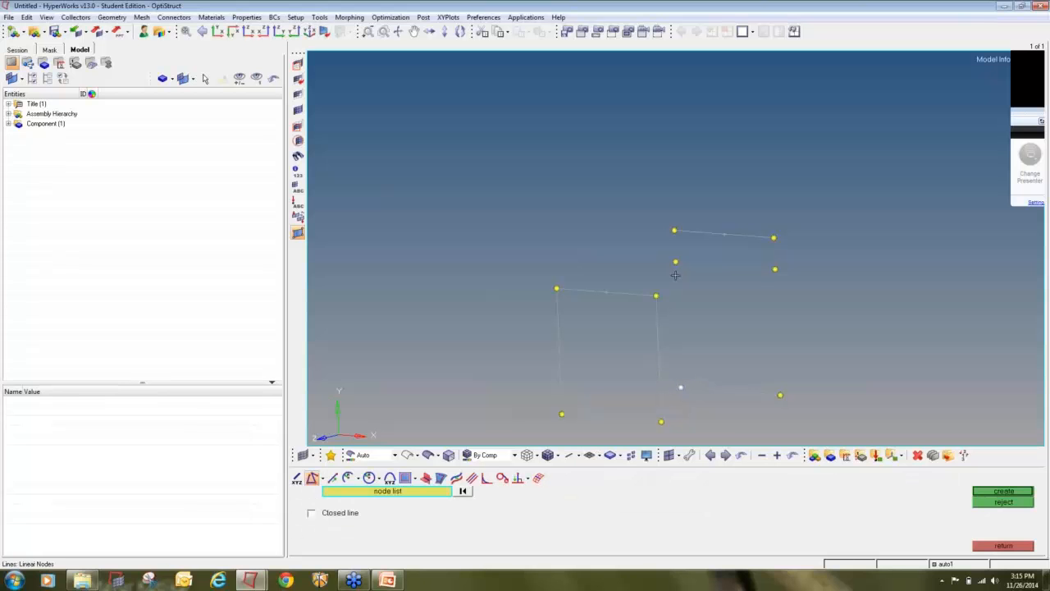
click(675, 230)
middle_click(776, 392)
middle_click(847, 299)
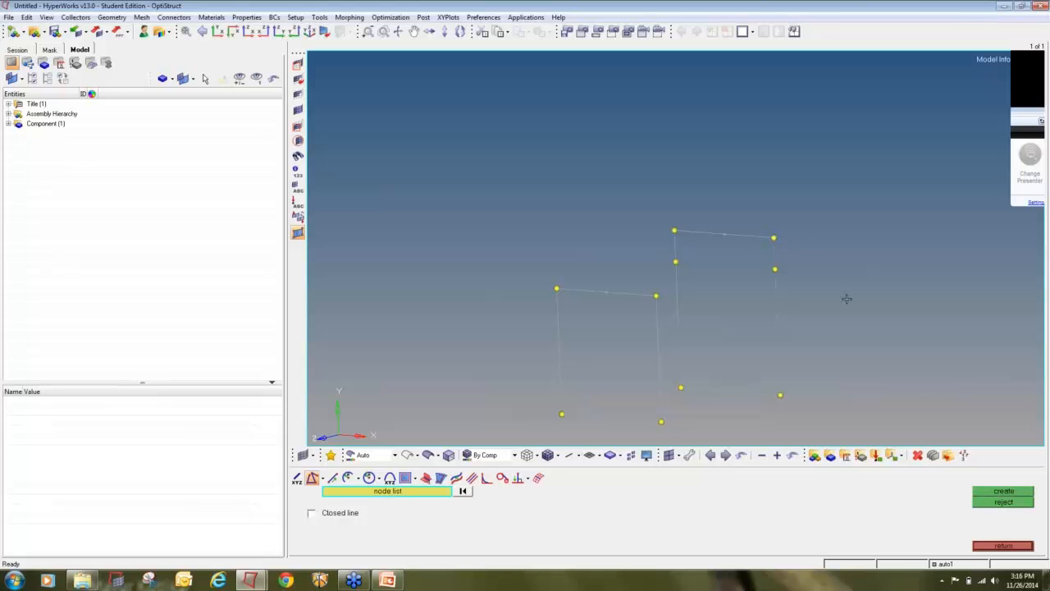
Clear the two leftover temporary nodes just below the raised upper corners of the duplicated frame
key(shift+F2)
click(771, 267)
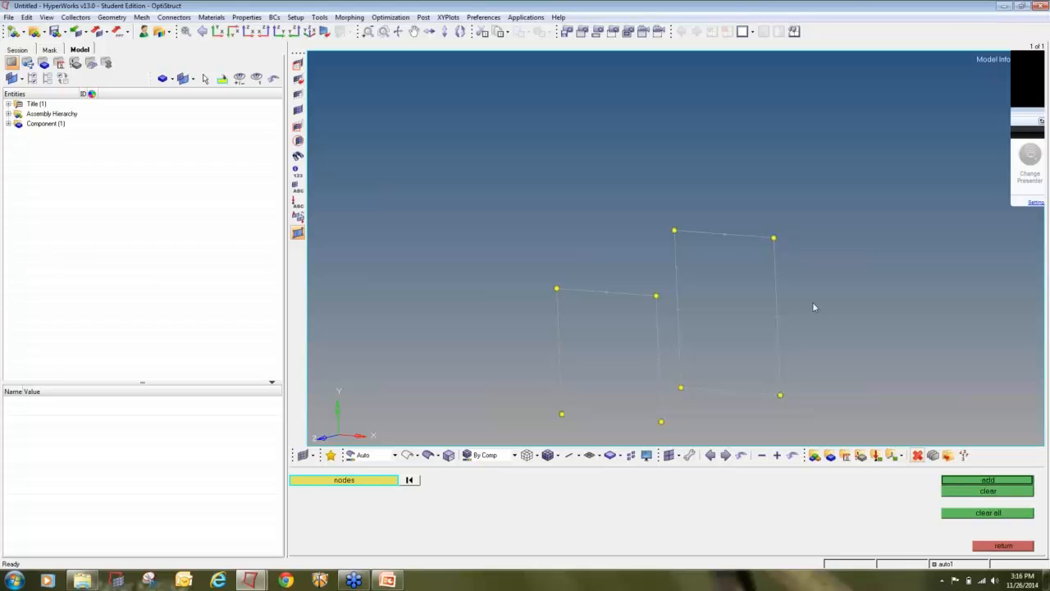
ctrl+drag(813, 304, 761, 307)
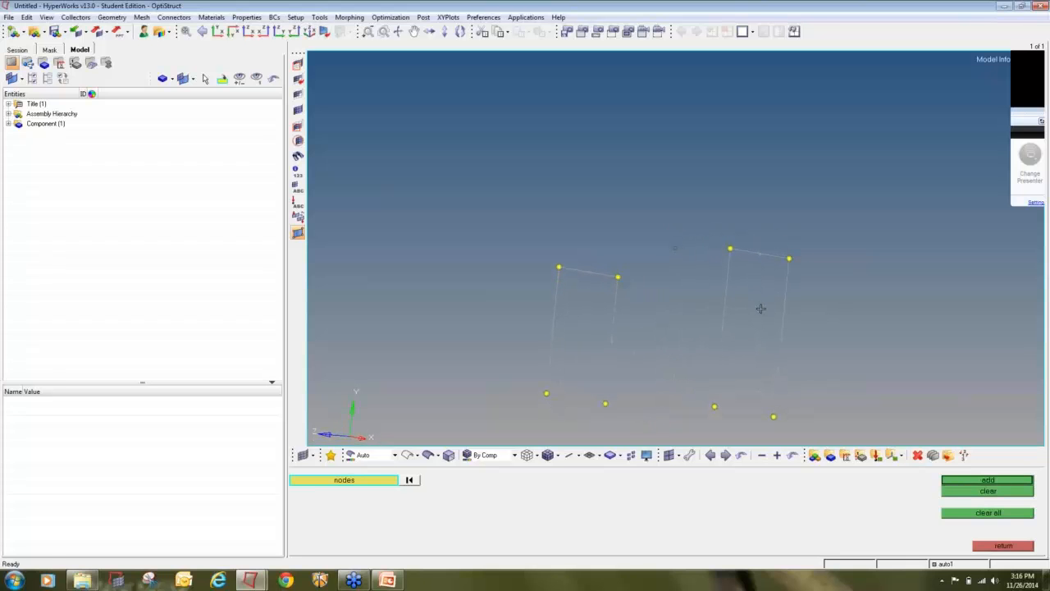
click(1003, 545)
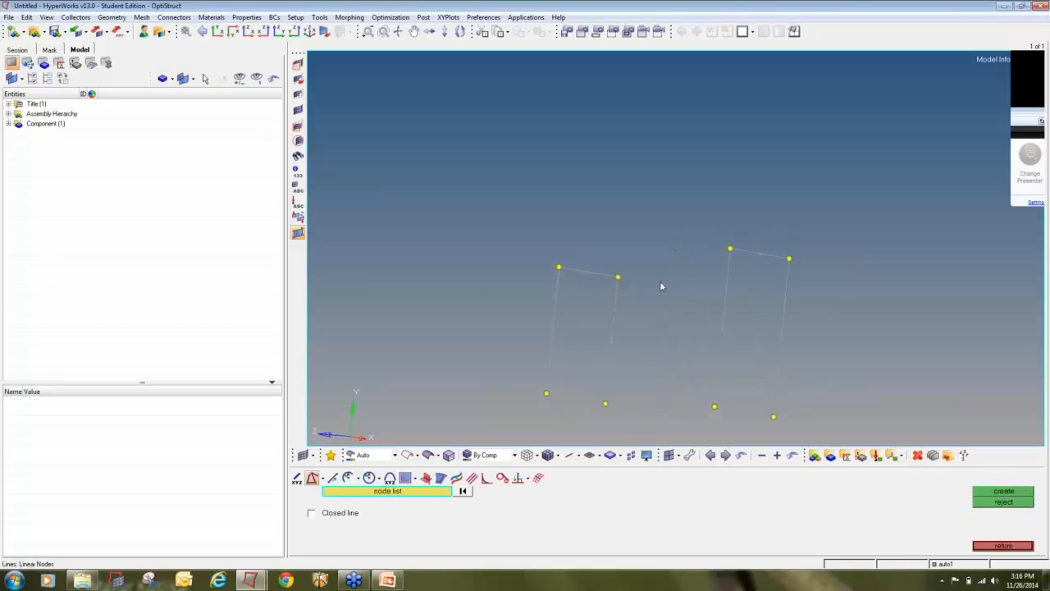
Connect the upper corner nodes of the original square to the matching upper corners of the taller frame with straight lines
click(625, 280)
click(786, 258)
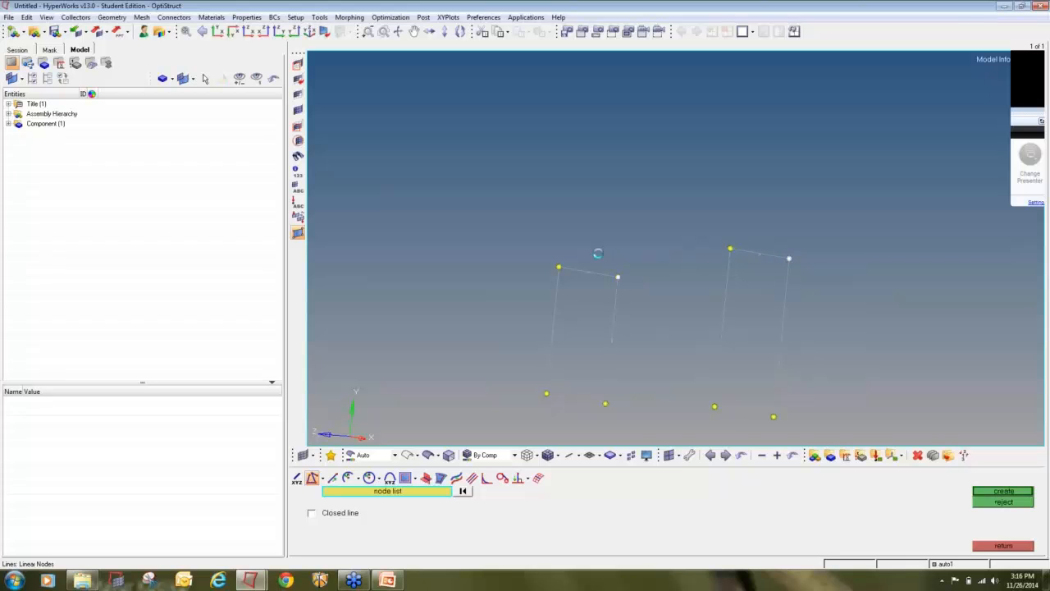
middle_click(598, 251)
click(559, 267)
middle_click(674, 306)
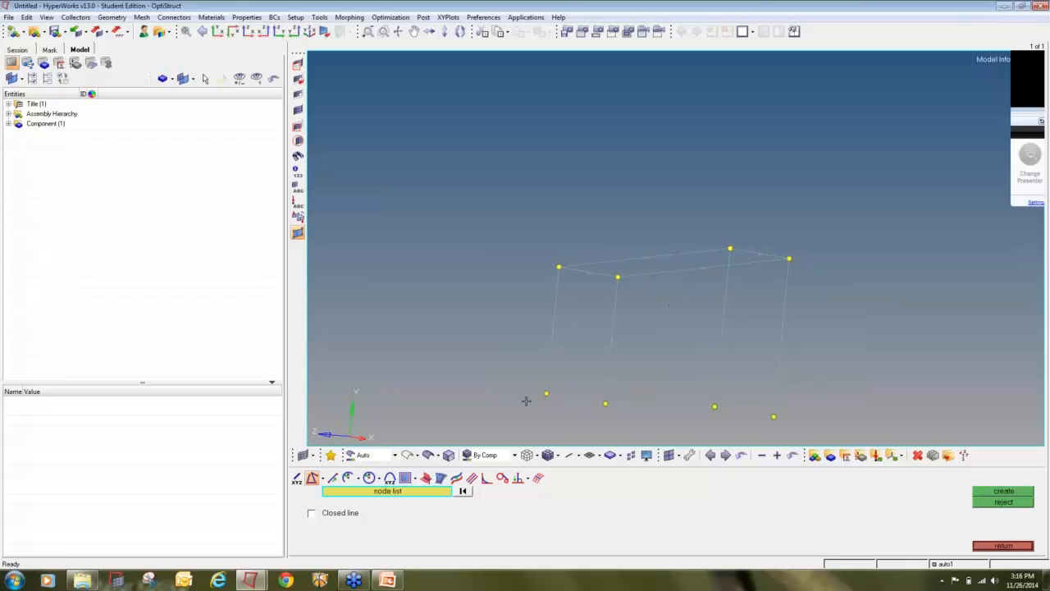
Connect the lower corner nodes of the original square to the matching lower corners of the taller frame with straight lines
click(547, 394)
click(713, 406)
middle_click(627, 415)
click(605, 404)
middle_click(736, 330)
Duplicate the four lines of the taller frame and translate the copies by 400 in the negative z direction
ctrl+drag(736, 330, 804, 289)
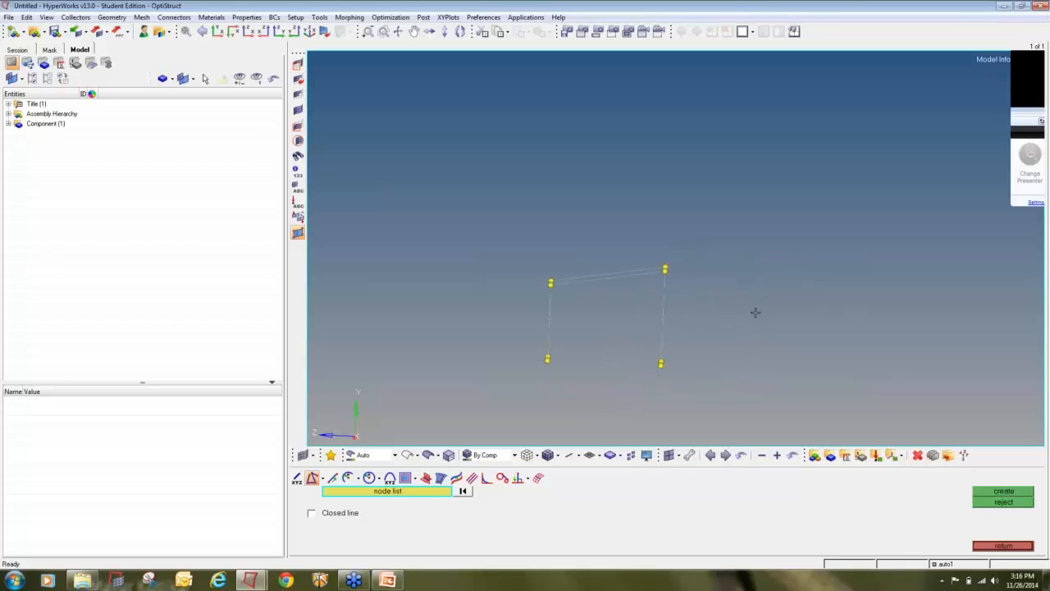
key(shift+F4)
ctrl+drag(734, 327, 650, 222)
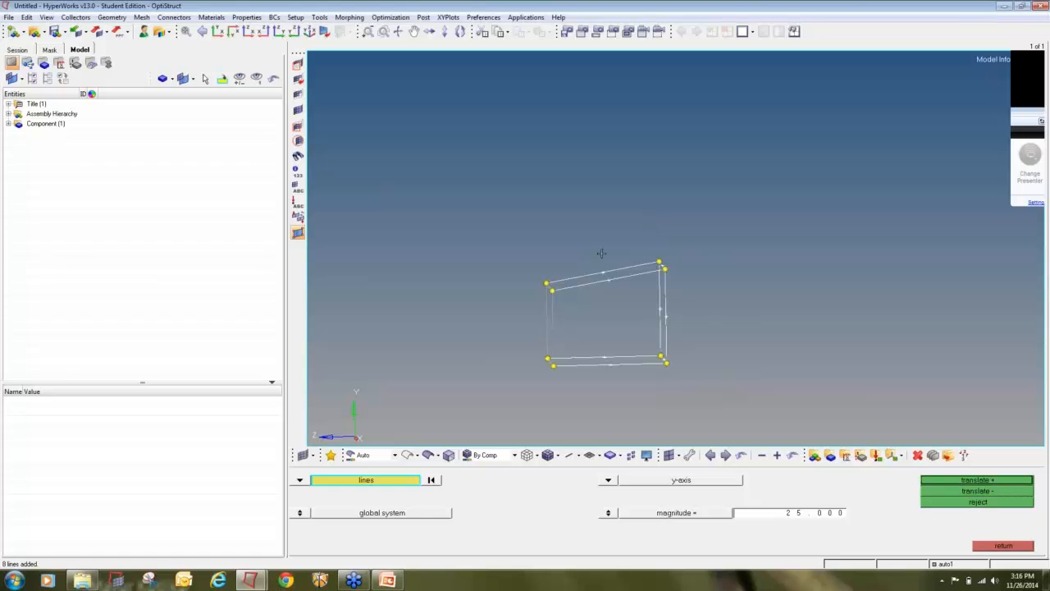
shift+right_drag(602, 253, 619, 401)
ctrl+drag(724, 335, 701, 241)
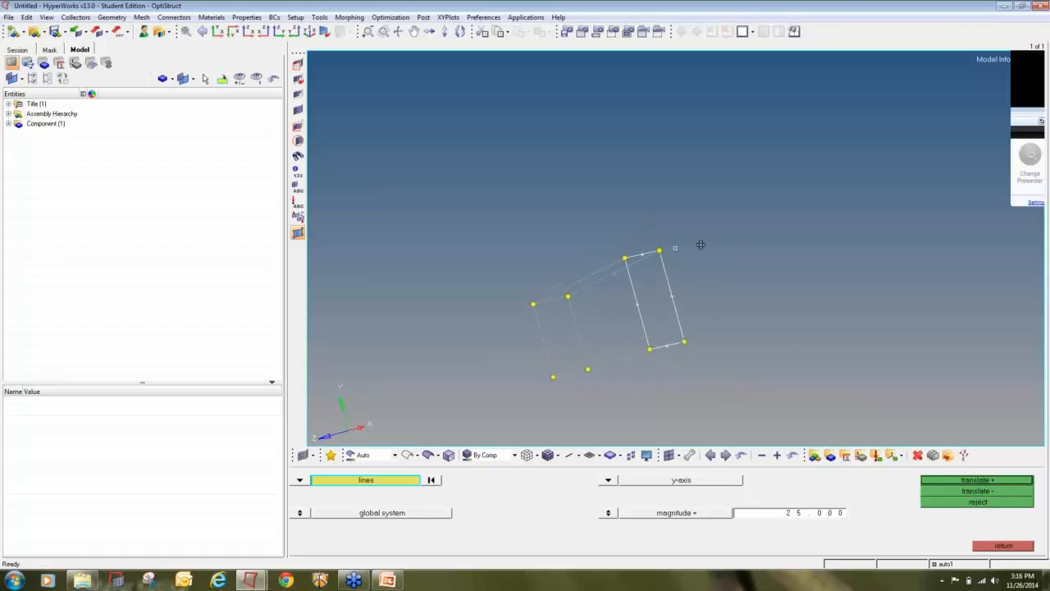
click(613, 483)
click(604, 510)
click(747, 517)
text(400)
click(393, 483)
click(640, 516)
click(361, 499)
click(932, 483)
click(942, 493)
click(943, 492)
Translate the four lines of the new far frame by 100 in the positive z direction
ctrl+drag(915, 355, 835, 235)
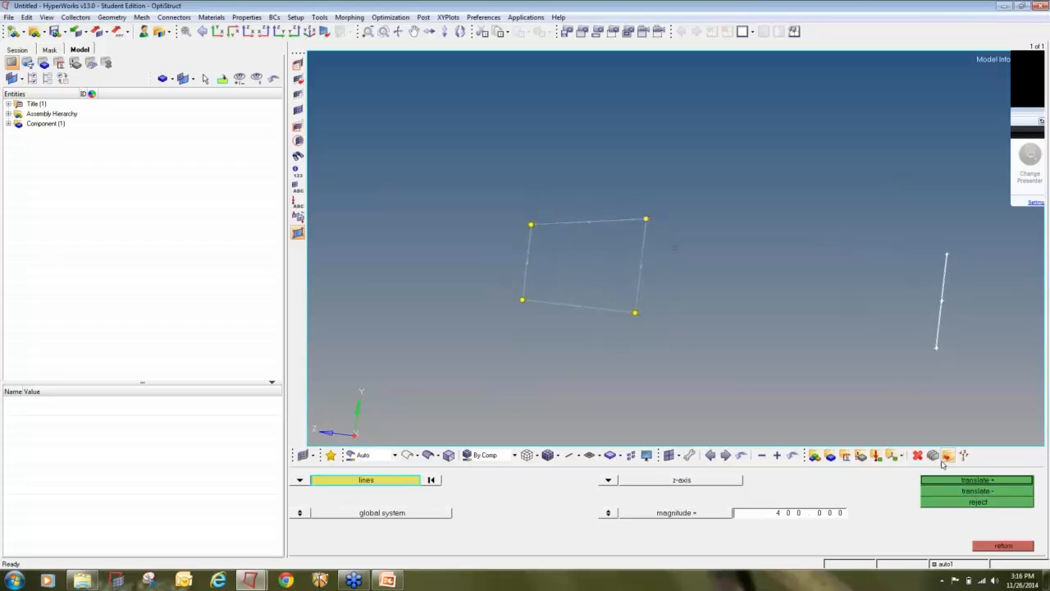
click(792, 515)
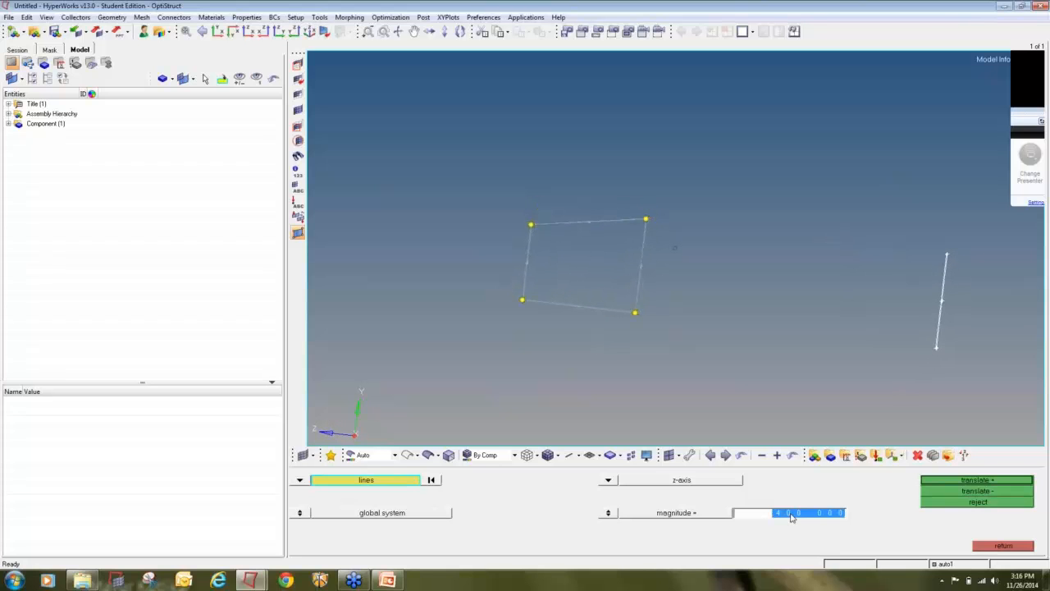
text(1)
click(990, 479)
click(990, 480)
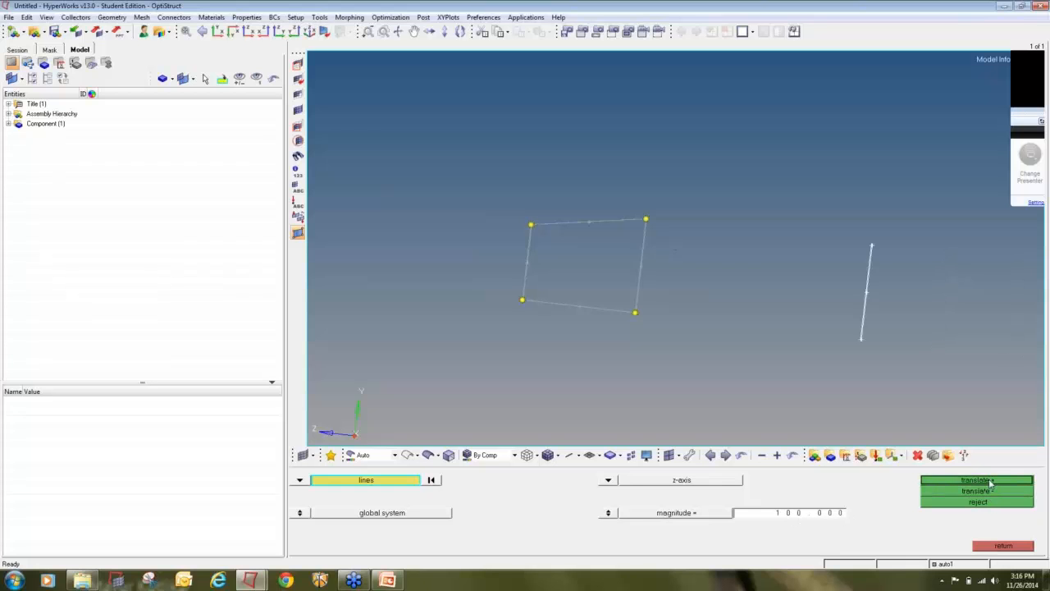
click(1012, 547)
Extract two end nodes on each of the far frame's two vertical lines
ctrl+drag(788, 347, 818, 243)
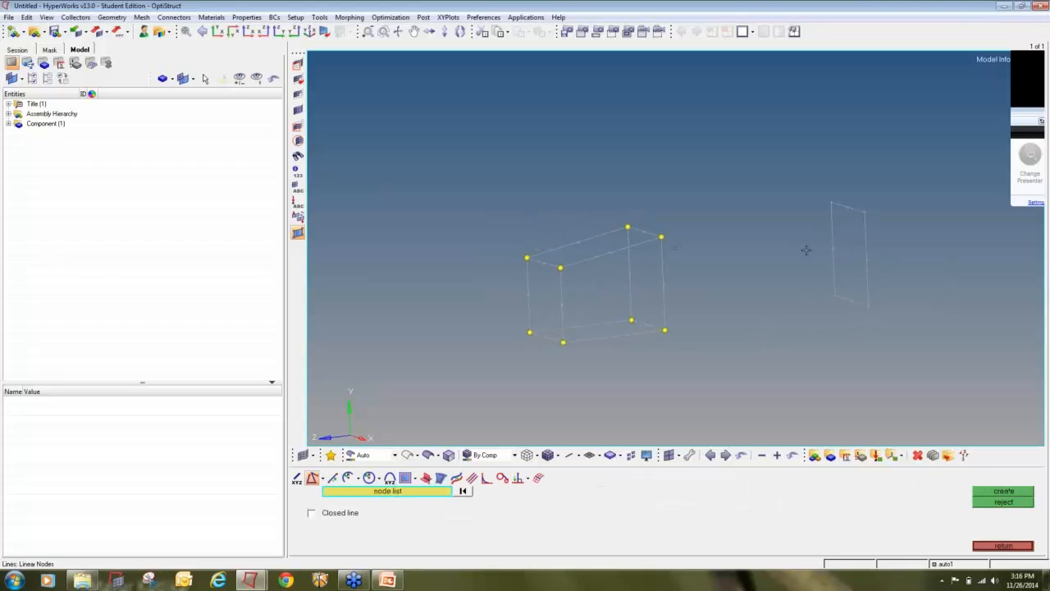
key(F8)
click(834, 227)
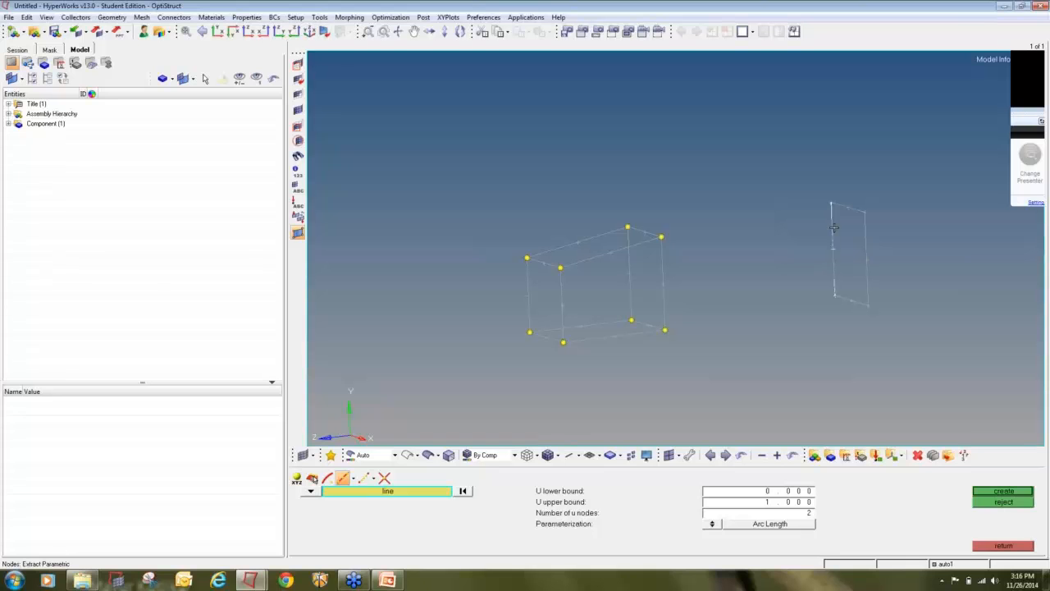
click(866, 238)
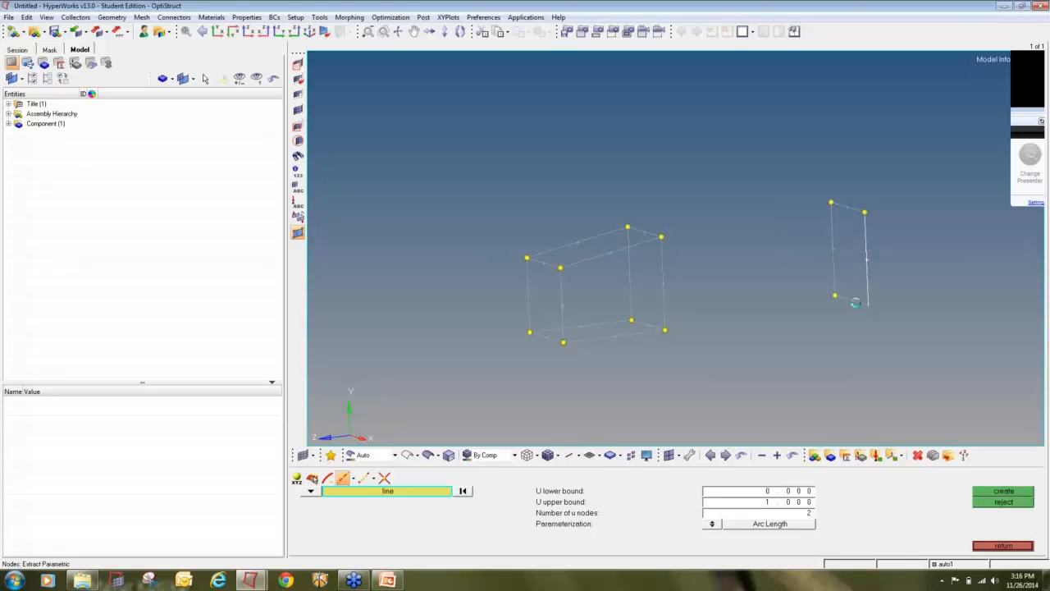
middle_click(854, 300)
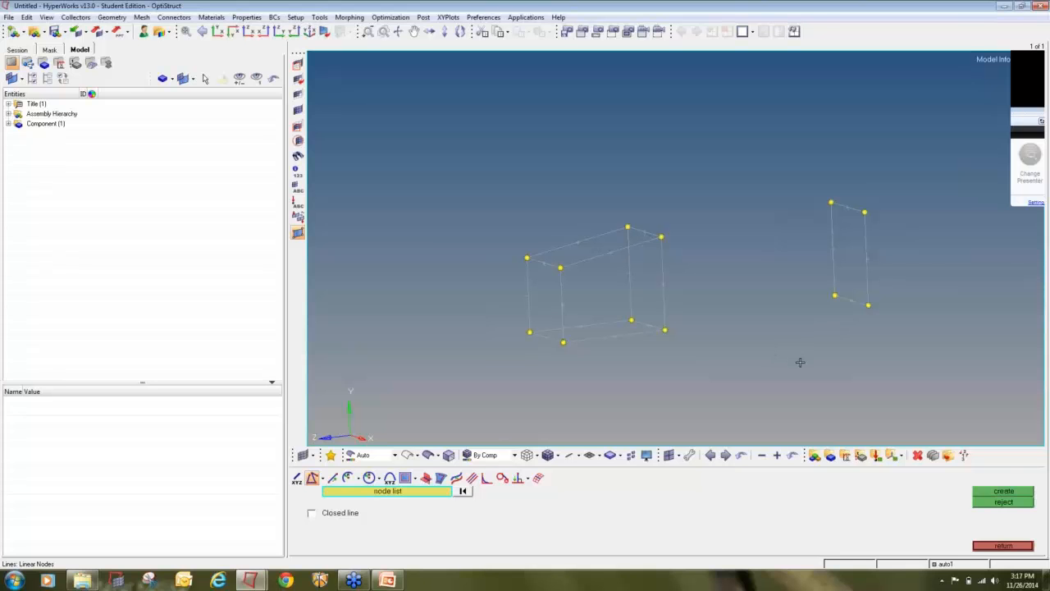
Connect the upper corner nodes of the middle frame to the matching upper corners of the far frame with straight lines
key(Escape)
click(504, 482)
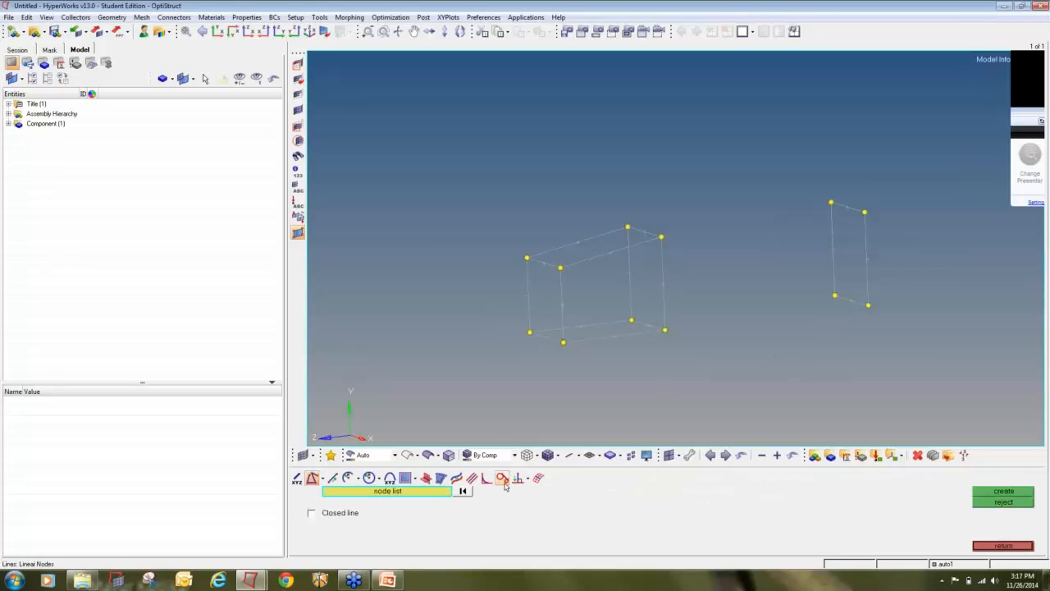
click(637, 228)
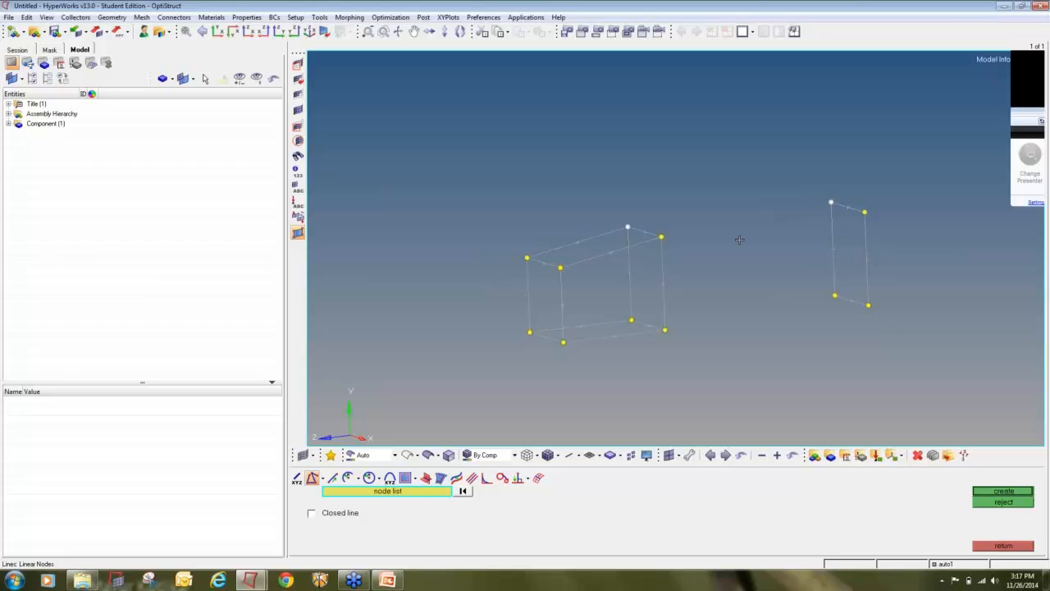
middle_click(740, 240)
click(660, 239)
click(862, 213)
middle_click(800, 253)
Connect the lower corner nodes of the middle frame to the matching lower corners of the far frame with straight lines
click(631, 319)
click(665, 329)
middle_click(813, 341)
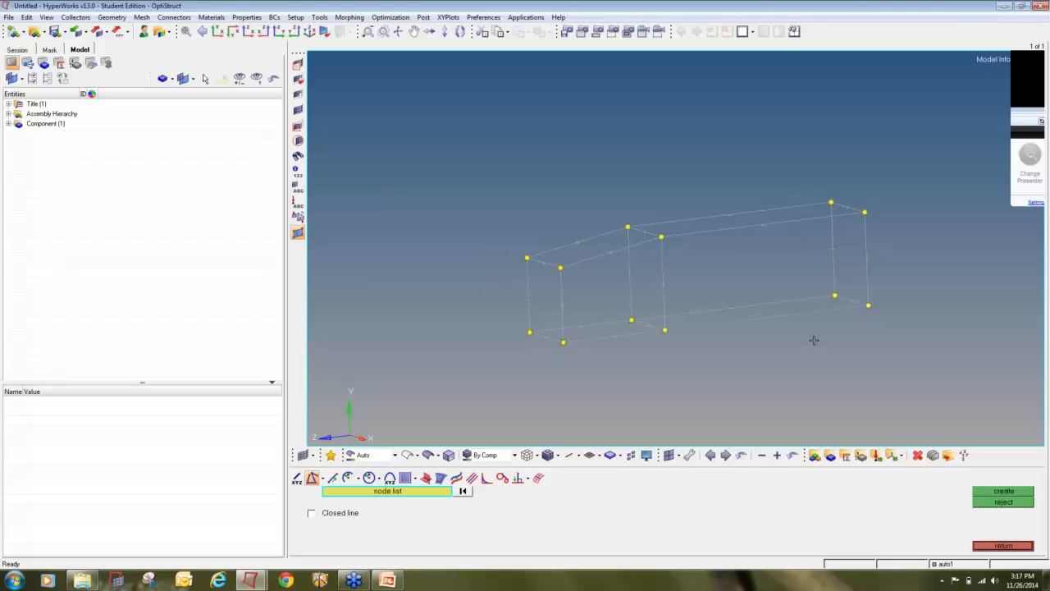
Duplicate the far frame's upper line and translate the copy twice by 100 in the positive y direction
ctrl+drag(929, 311, 814, 293)
ctrl+drag(881, 190, 794, 270)
ctrl+right_drag(771, 249, 786, 266)
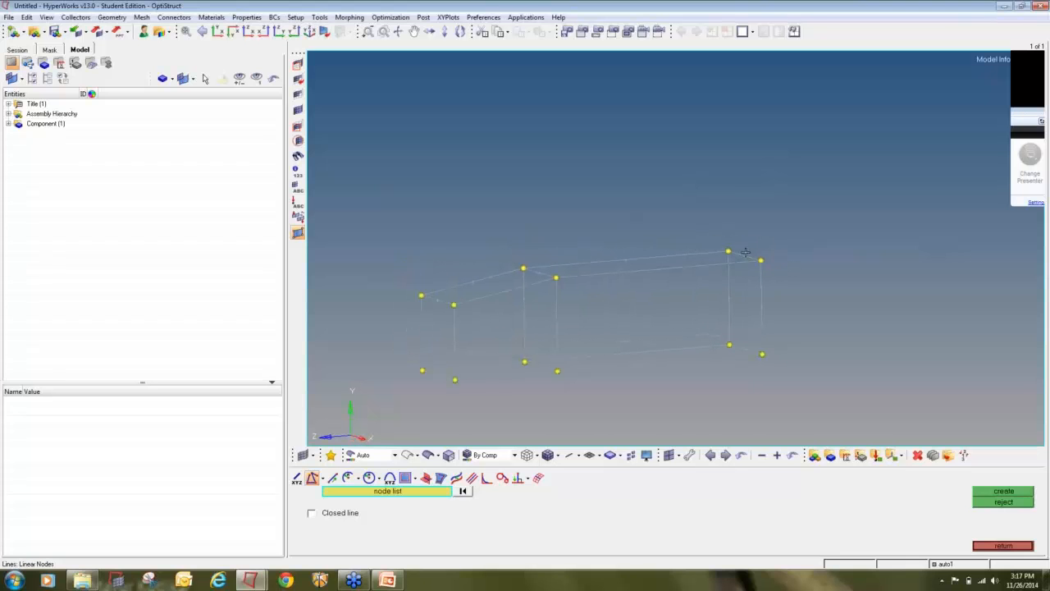
ctrl+right_drag(748, 125, 746, 134)
key(shift+F4)
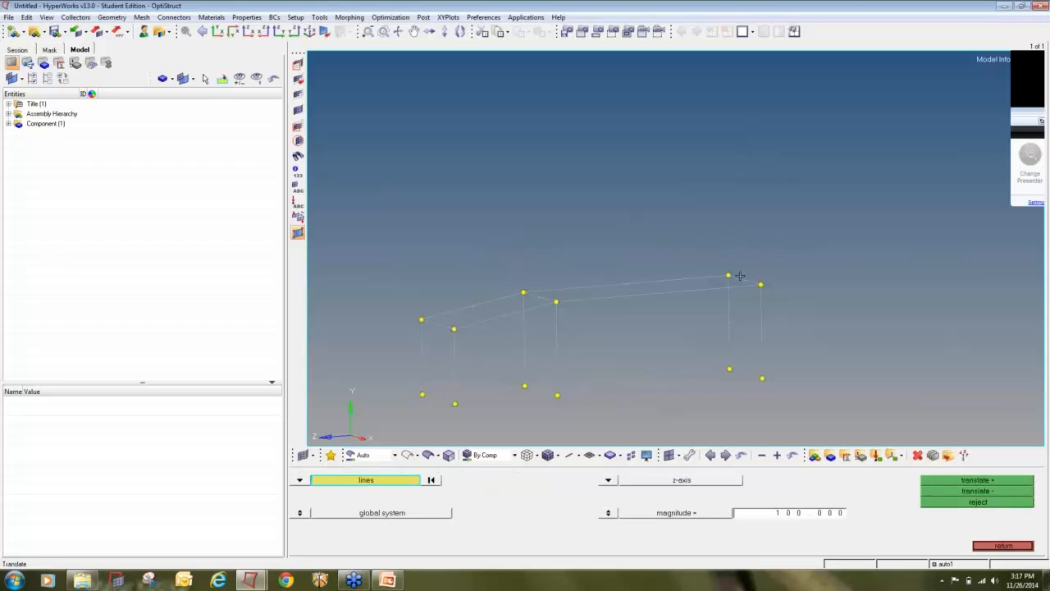
click(608, 480)
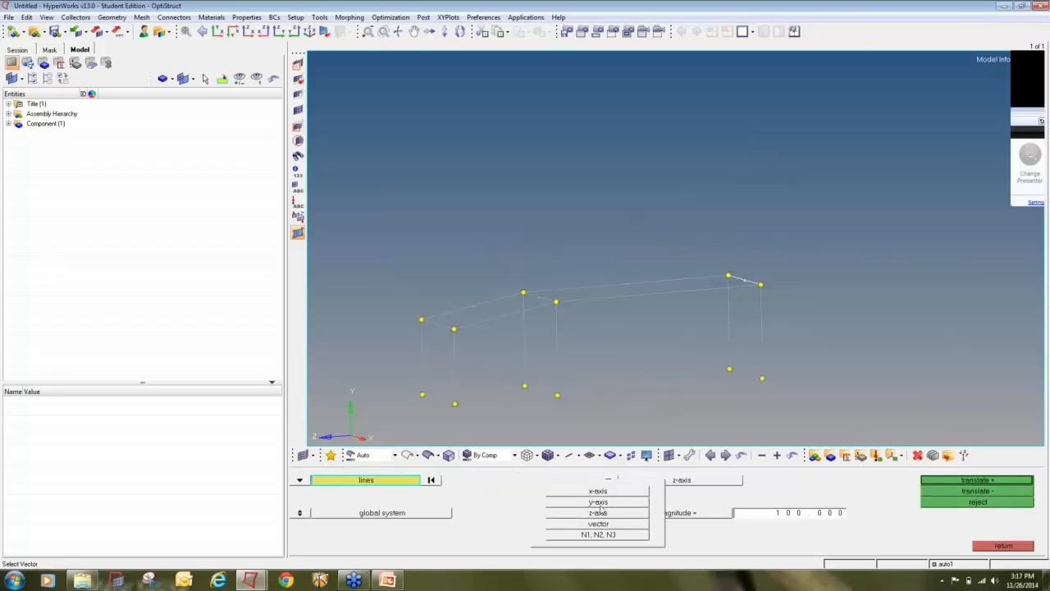
click(599, 501)
click(773, 518)
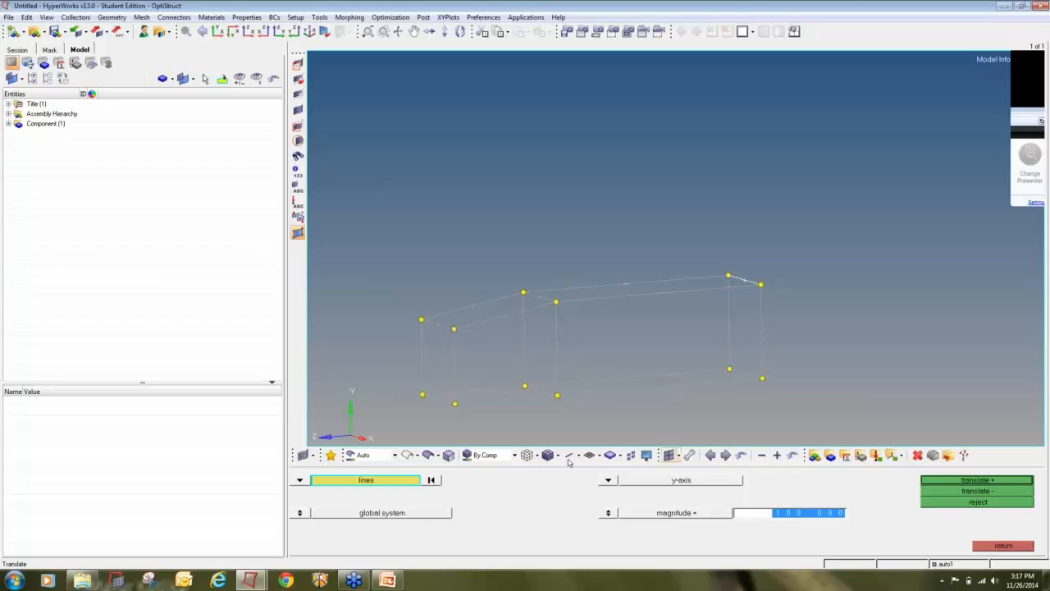
click(405, 480)
click(653, 514)
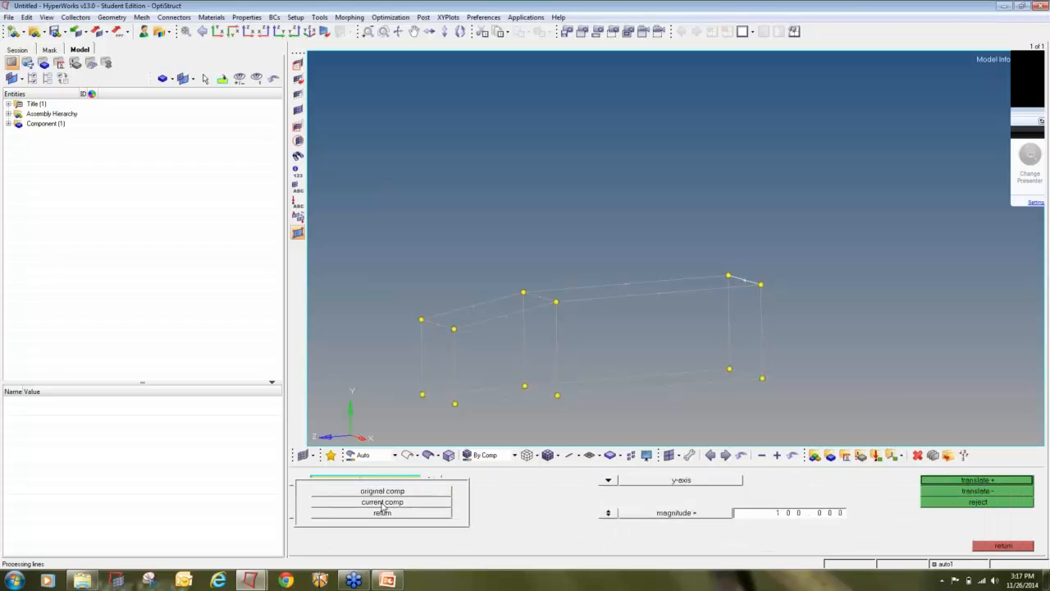
click(321, 497)
click(960, 480)
click(960, 480)
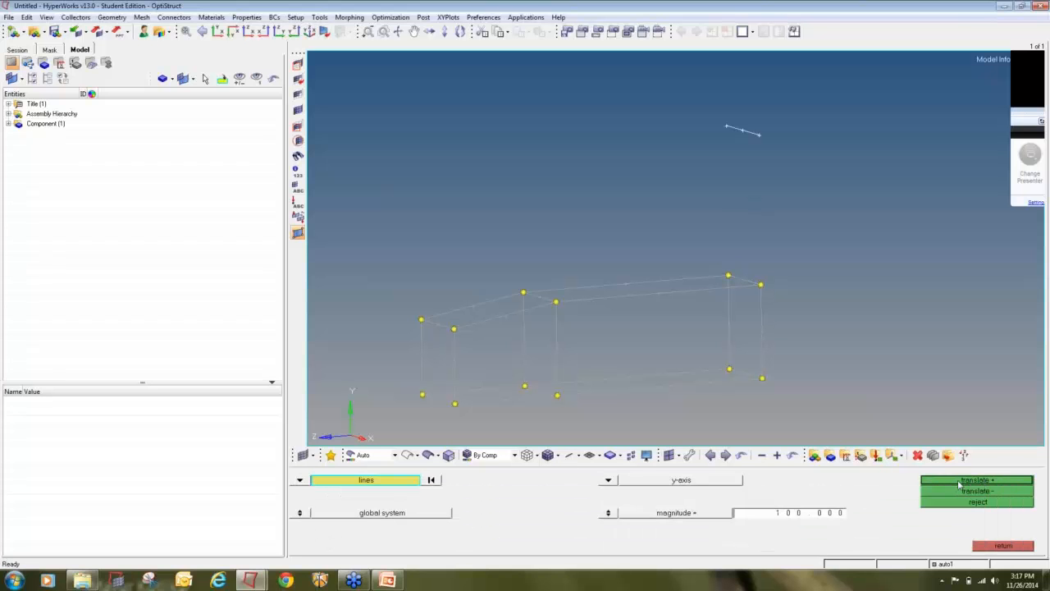
Extract two end nodes on the raised copy of the far frame's upper line
ctrl+drag(810, 248, 872, 226)
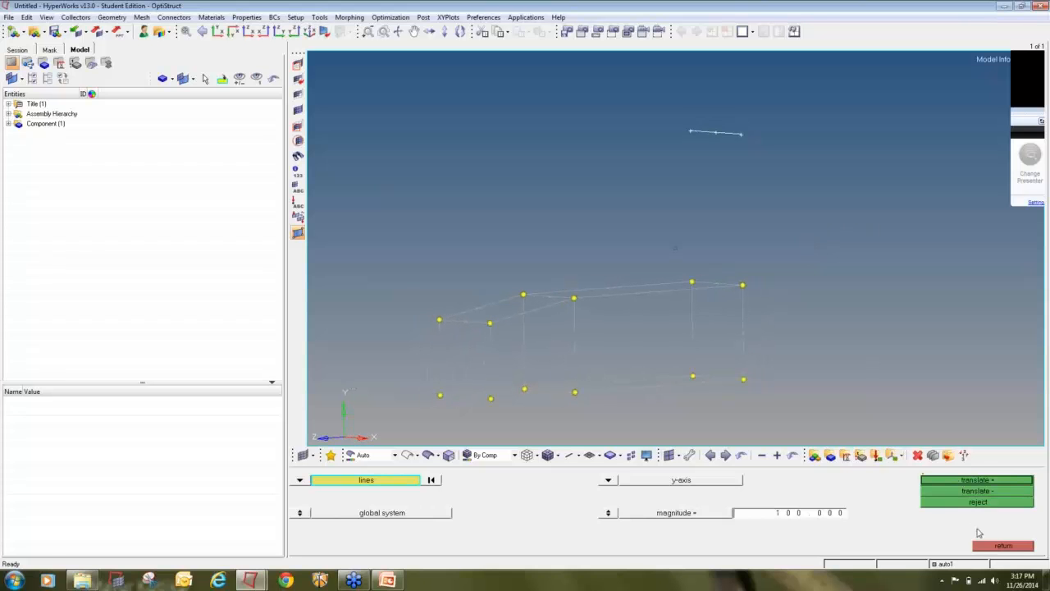
click(1003, 545)
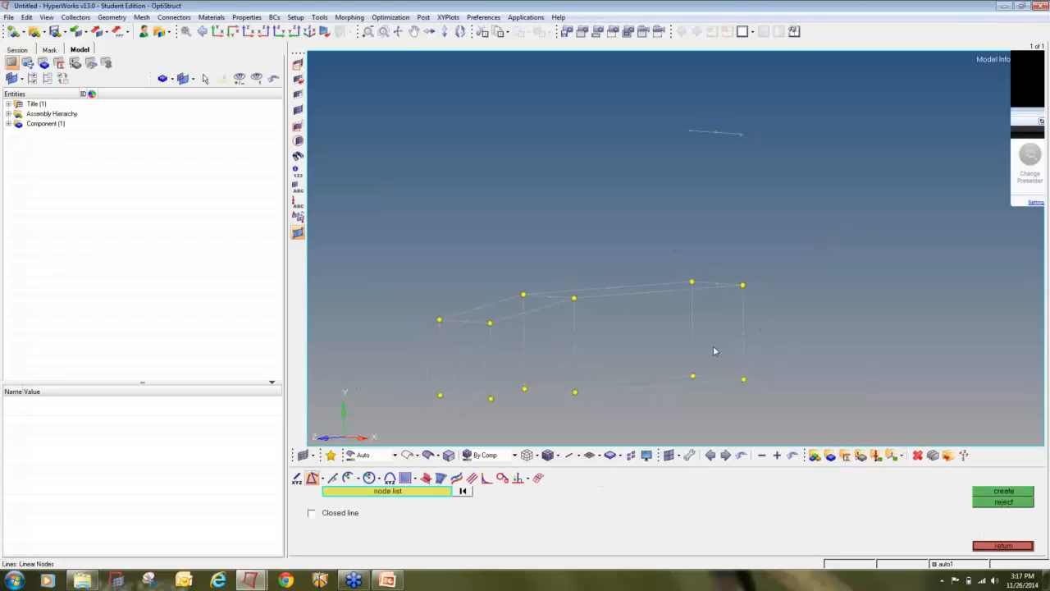
key(F8)
click(718, 133)
middle_click(724, 172)
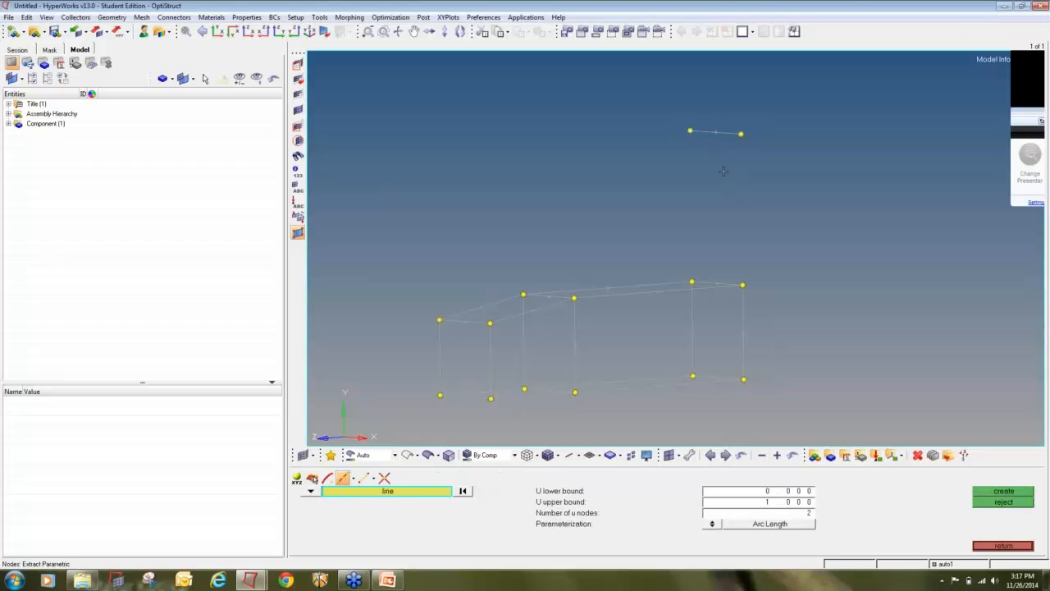
key(Escape)
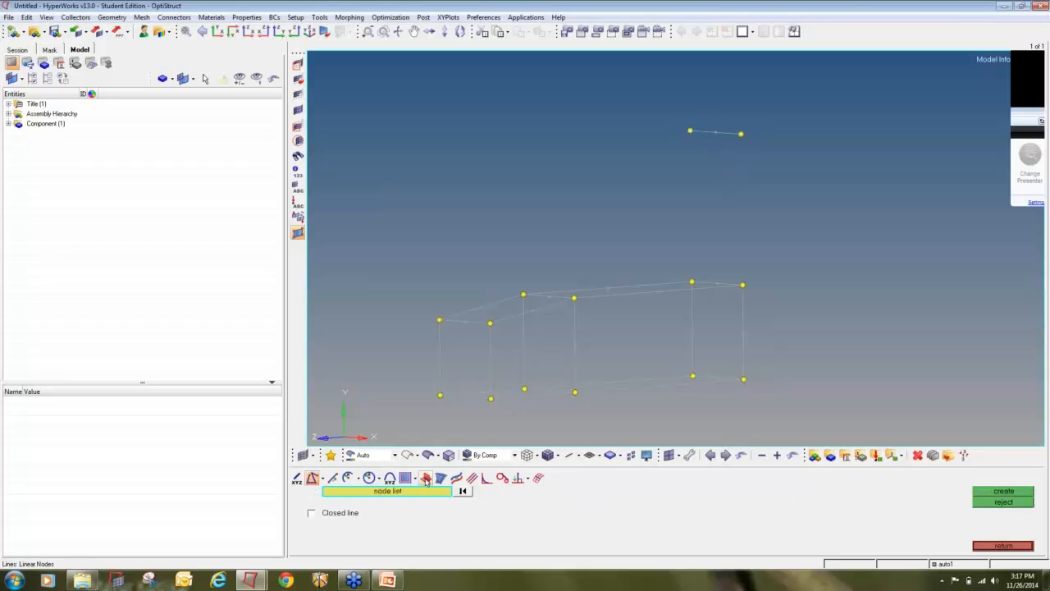
Connect both ends of the raised line to the far frame's upper corners directly below with straight vertical lines
click(741, 133)
middle_click(744, 281)
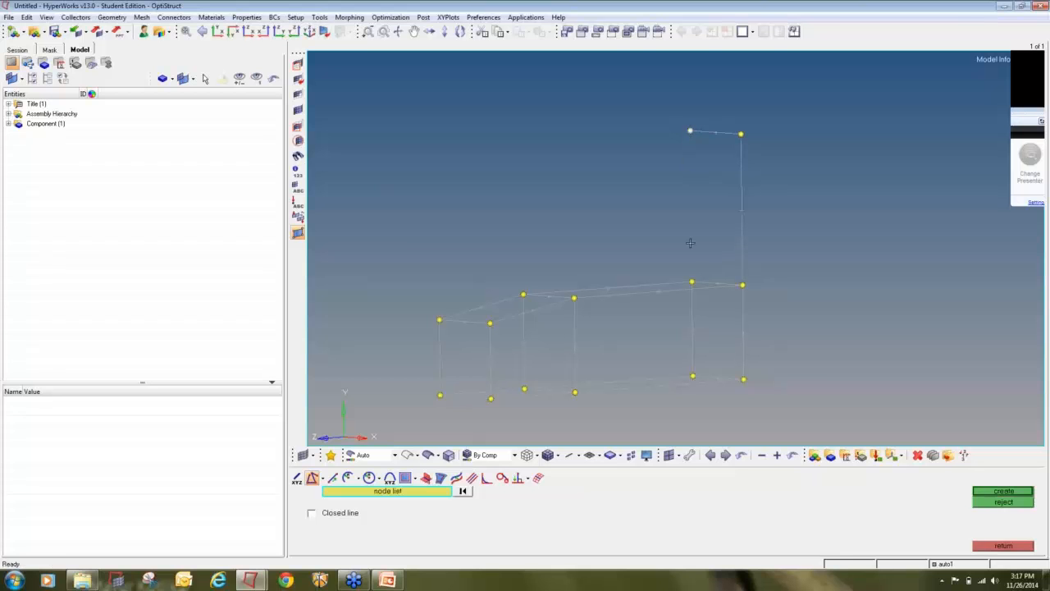
click(688, 279)
middle_click(689, 280)
Connect both ends of the raised line to the matching upper corners of the middle frame with straight diagonal lines
middle_click(579, 275)
click(575, 296)
middle_click(752, 166)
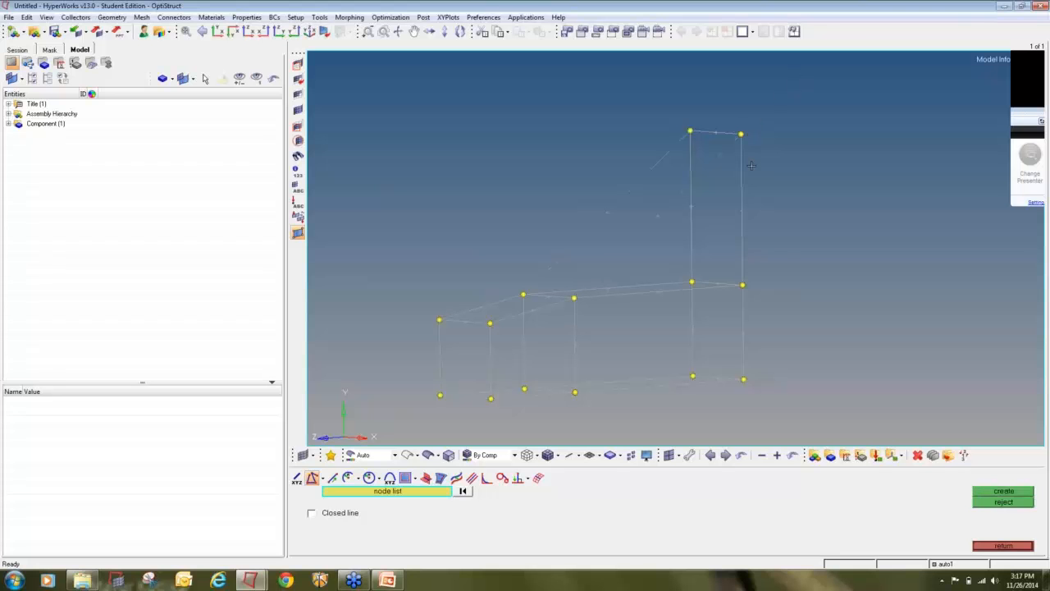
Create one node midway between two diagonally opposite corner nodes of the middle frame
ctrl+scroll(753, 166, down, 4)
ctrl+drag(774, 204, 932, 199)
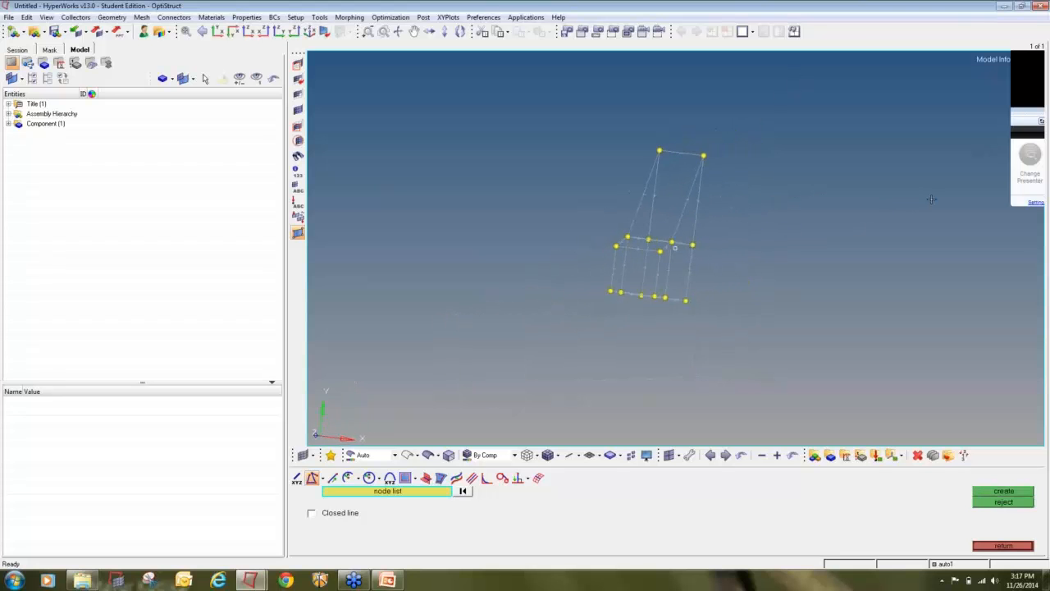
ctrl+drag(724, 294, 758, 292)
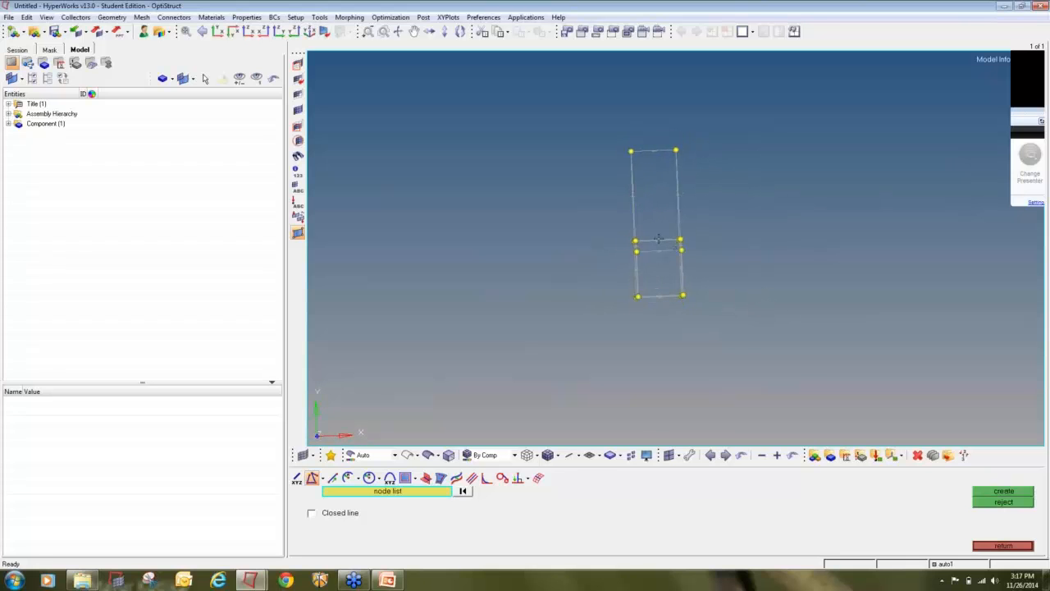
ctrl+drag(723, 265, 636, 296)
ctrl+scroll(641, 273, up, 4)
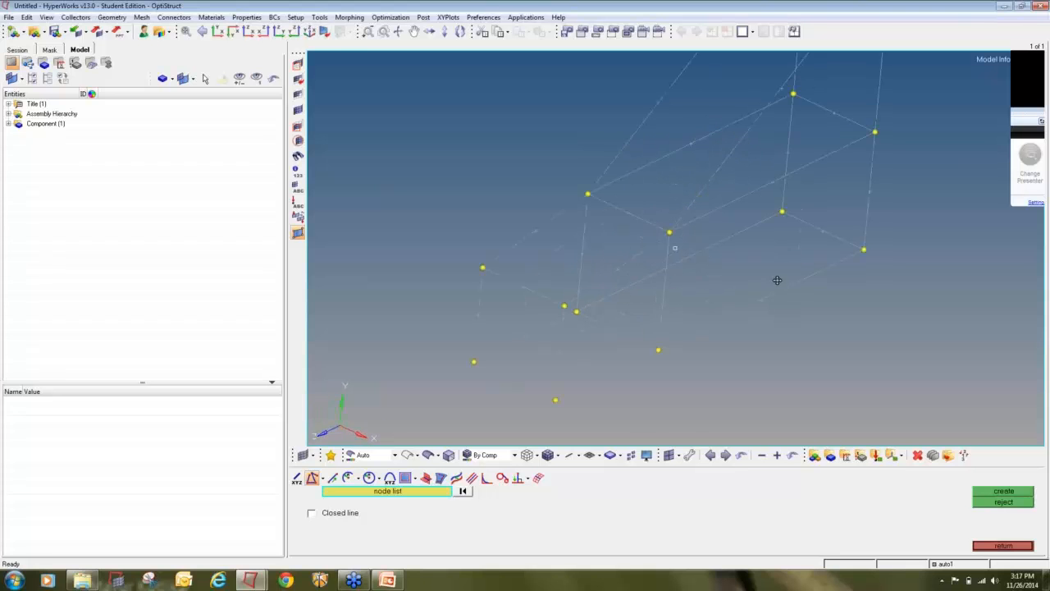
ctrl+drag(776, 279, 851, 270)
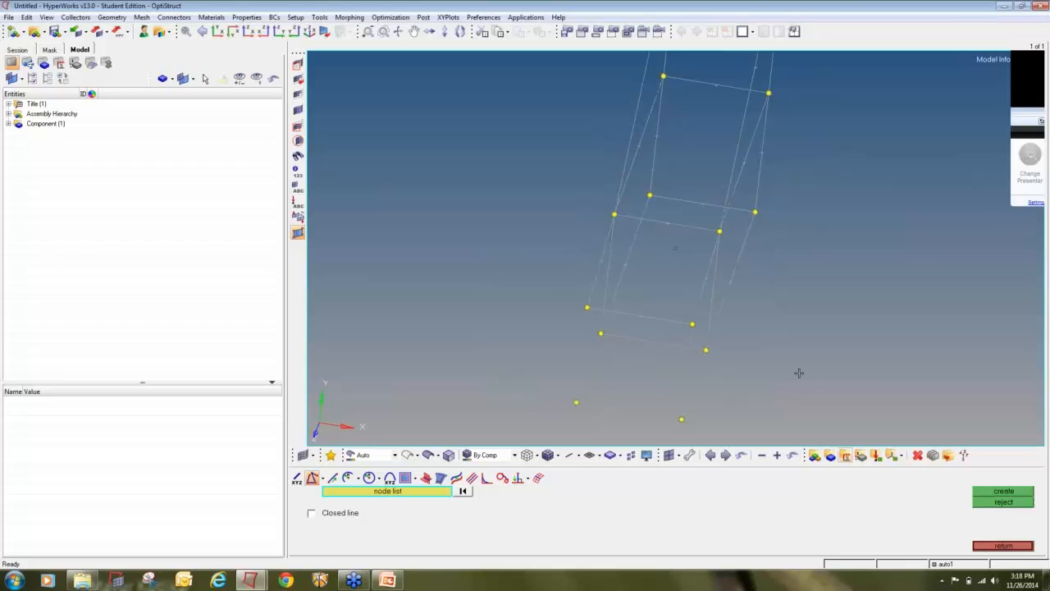
key(F4)
click(600, 333)
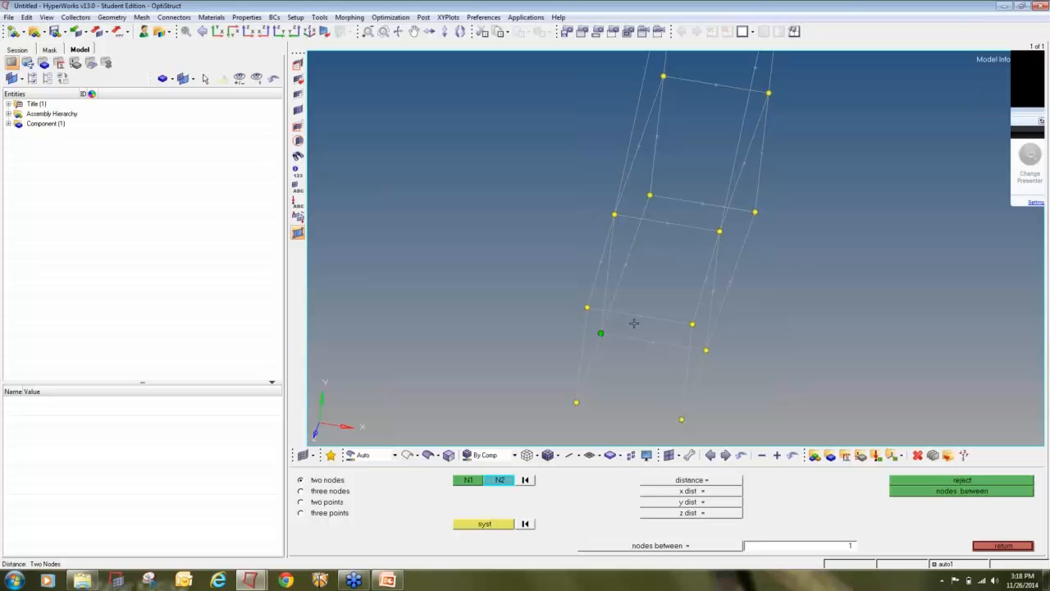
click(718, 231)
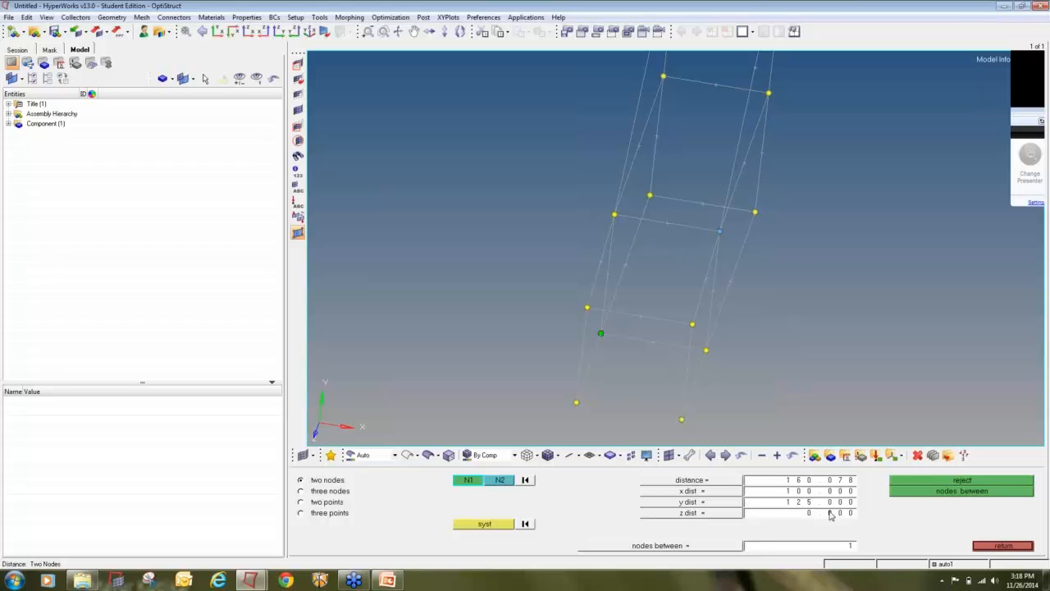
click(906, 492)
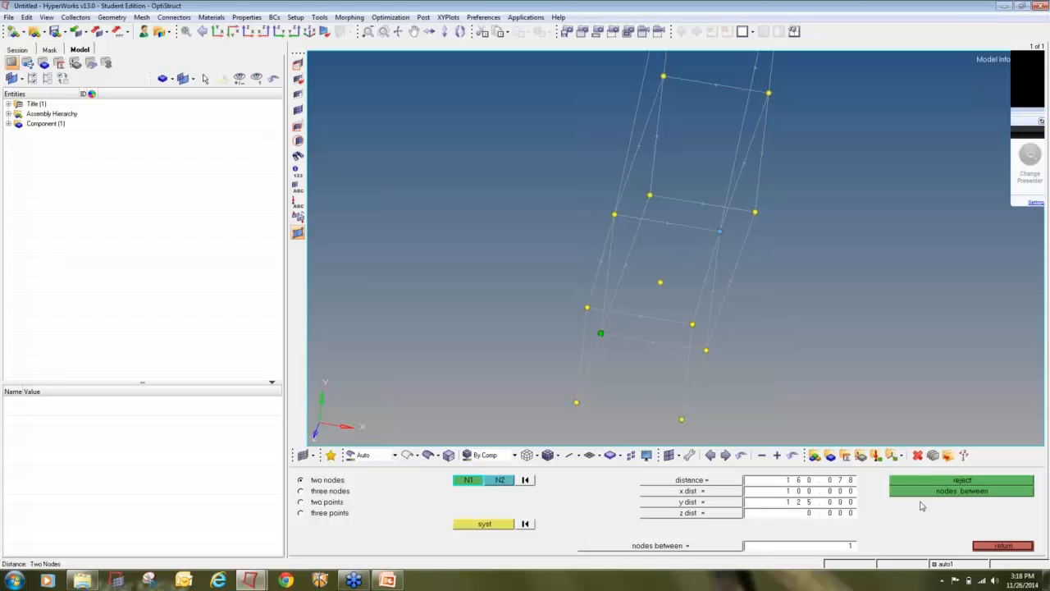
Create one node midway between two diagonally opposite corner nodes of the far frame
click(649, 194)
click(768, 92)
click(933, 495)
click(1002, 546)
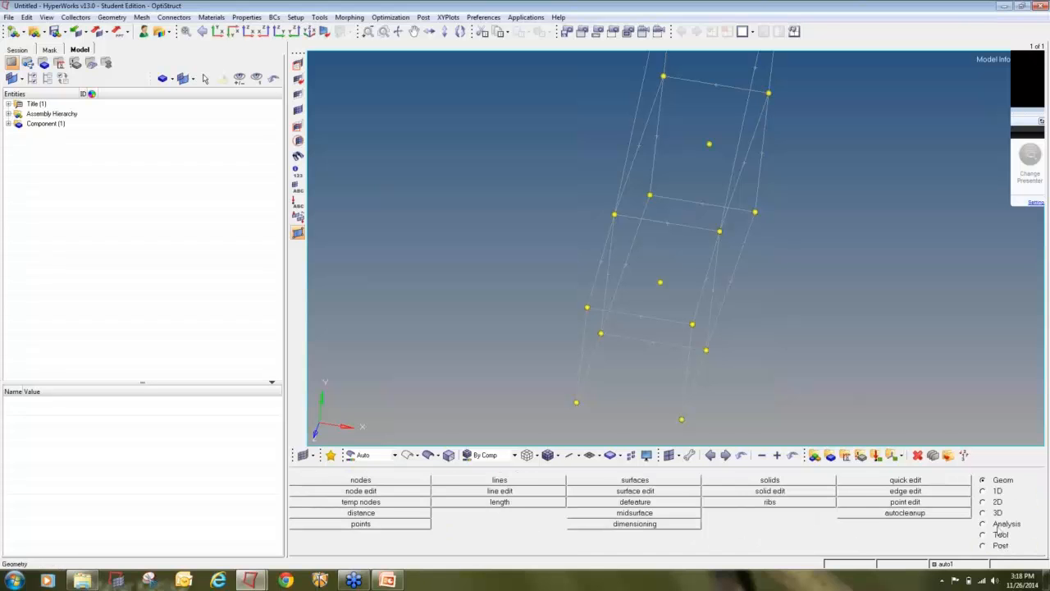
Scale the middle frame's four lines uniformly by a factor of 1.5 about the frame's centre node
click(985, 534)
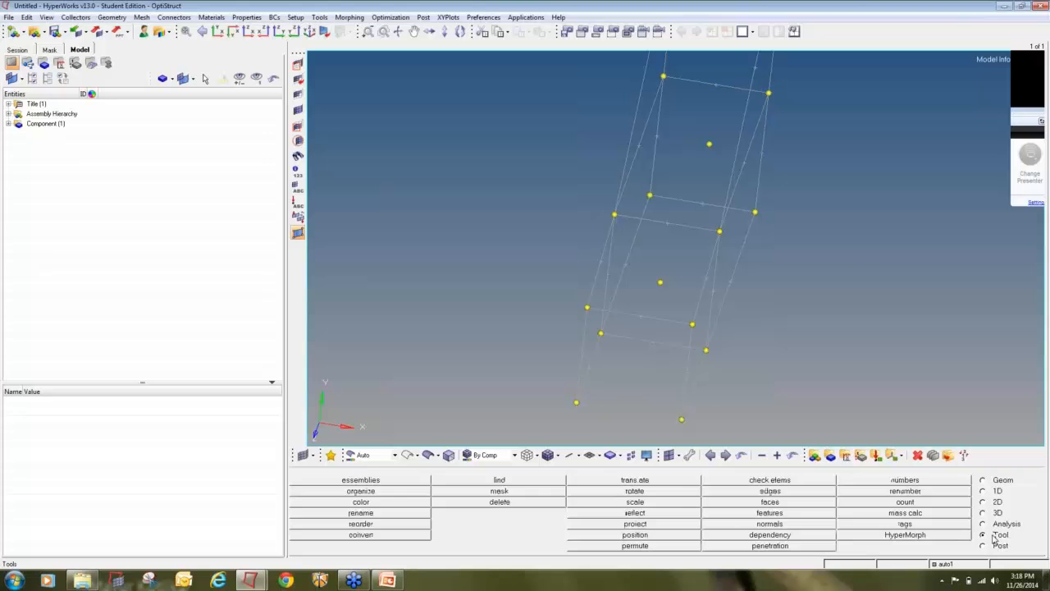
click(672, 507)
click(301, 480)
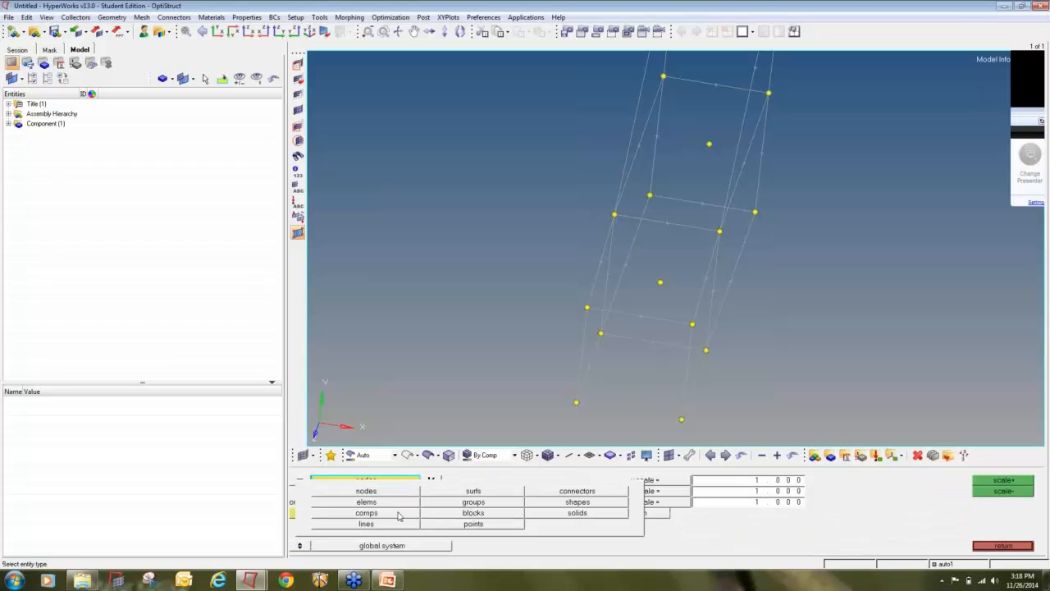
click(402, 522)
click(610, 261)
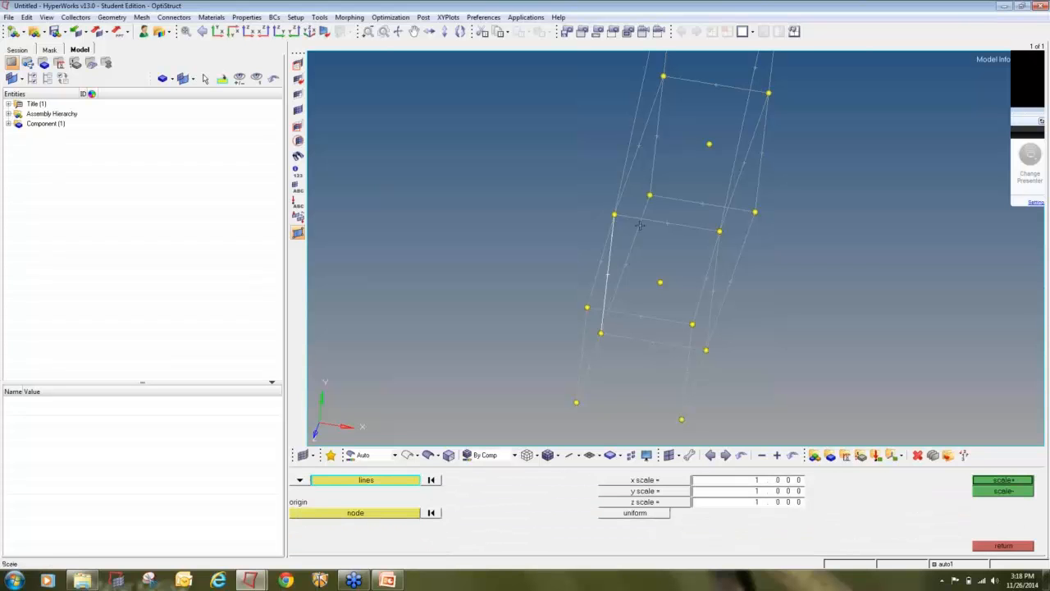
click(666, 223)
click(645, 340)
click(714, 278)
click(393, 513)
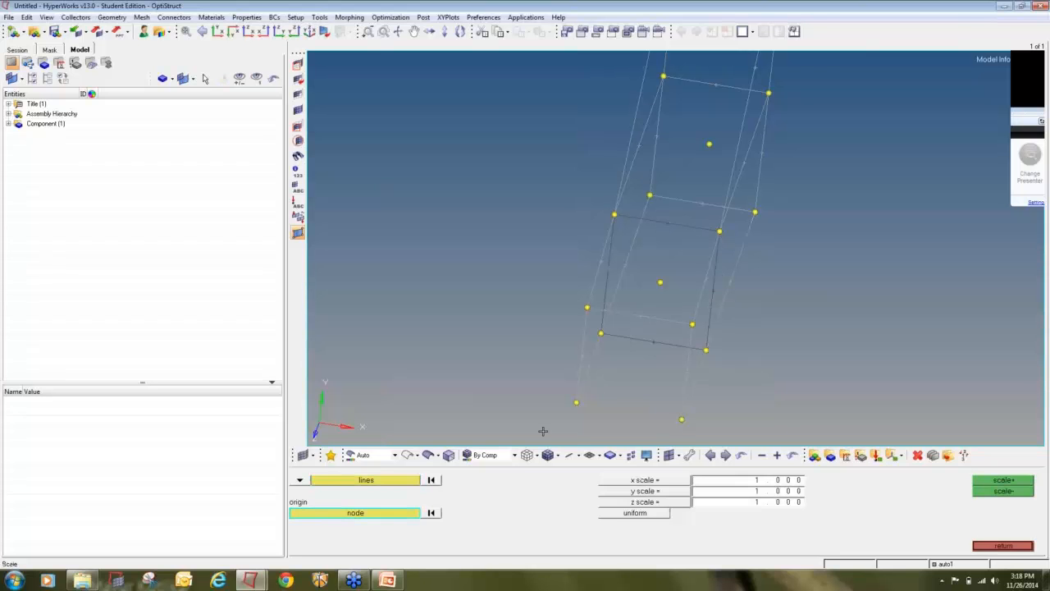
click(661, 283)
click(659, 515)
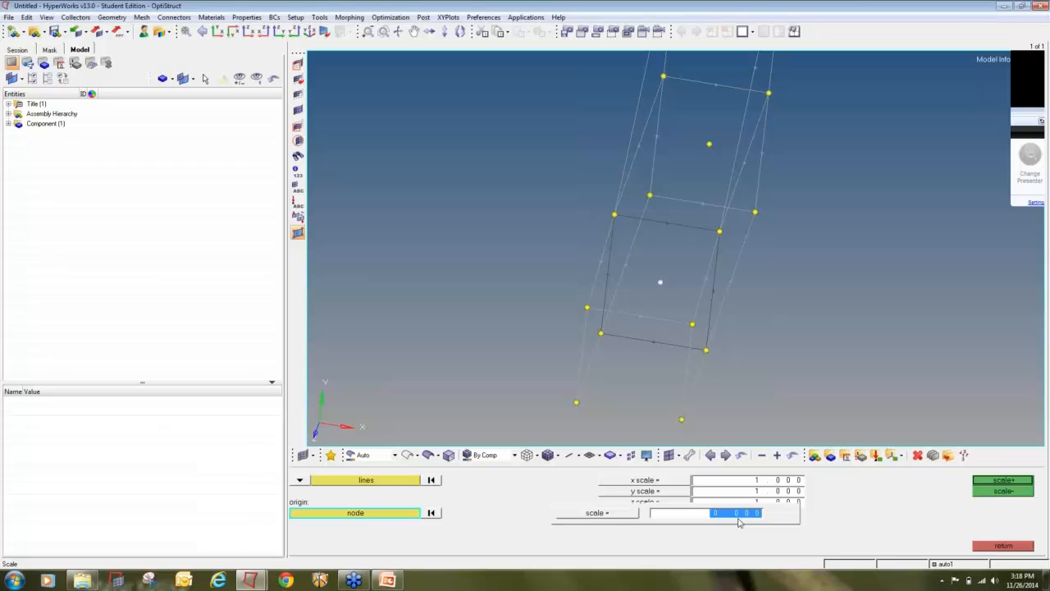
text(1.5)
key(Return)
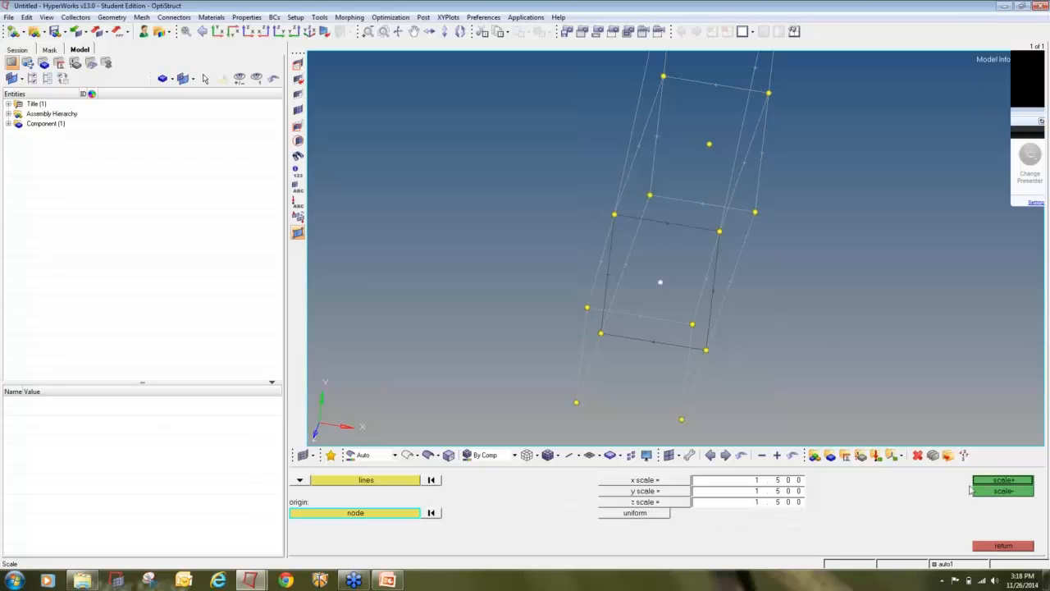
click(992, 481)
Reverse the 1.5 scaling of the middle frame's four lines about its centre node
ctrl+drag(825, 339, 823, 238)
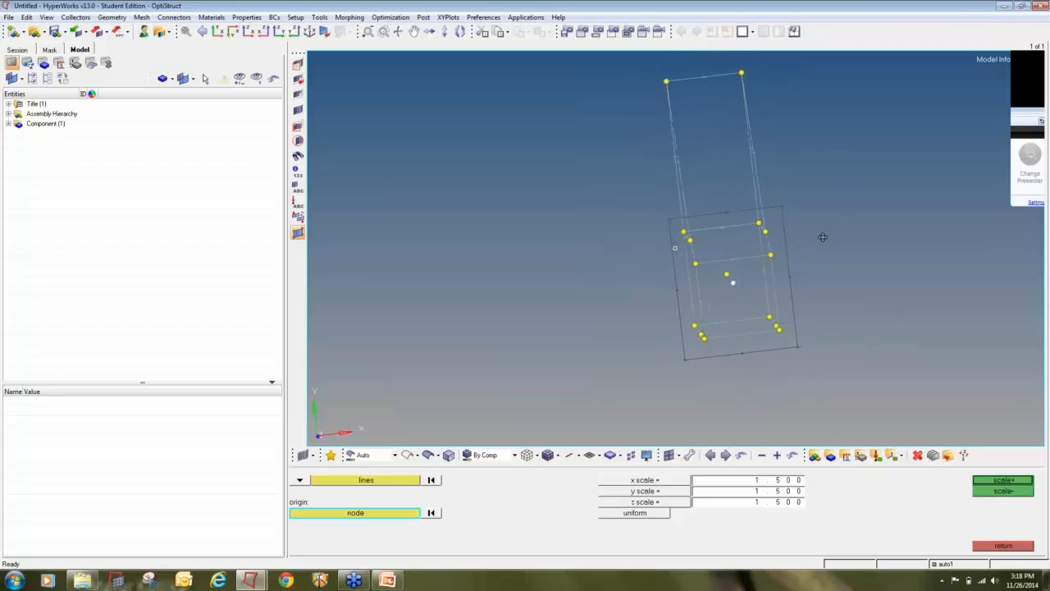
click(1005, 492)
click(1003, 545)
Translate the middle frame's vertical line on the positive x side outward twice by 10 along the x-axis
ctrl+drag(886, 265, 770, 270)
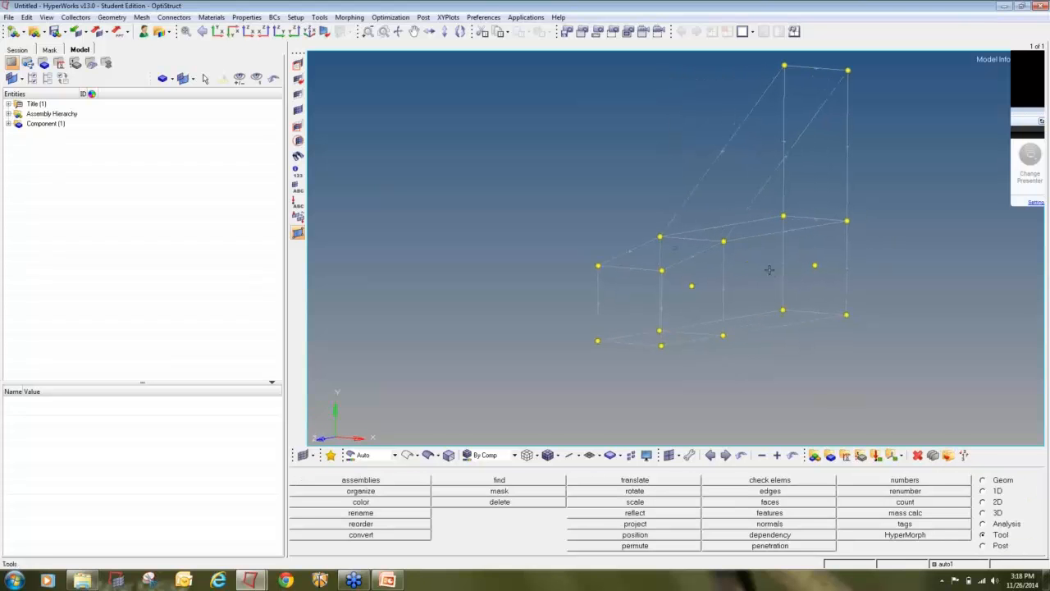
key(shift+F4)
click(723, 277)
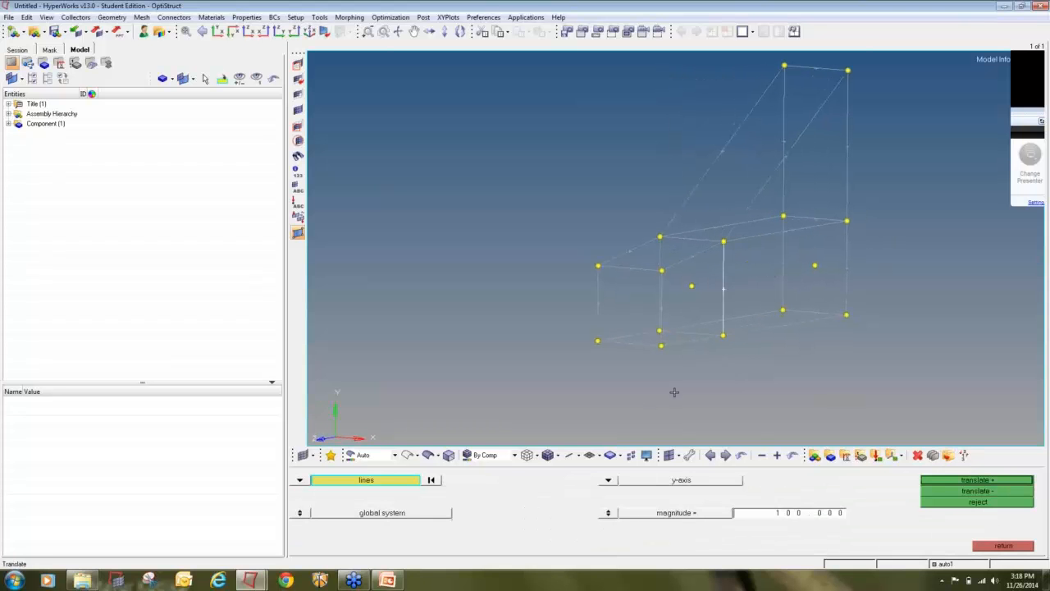
click(609, 482)
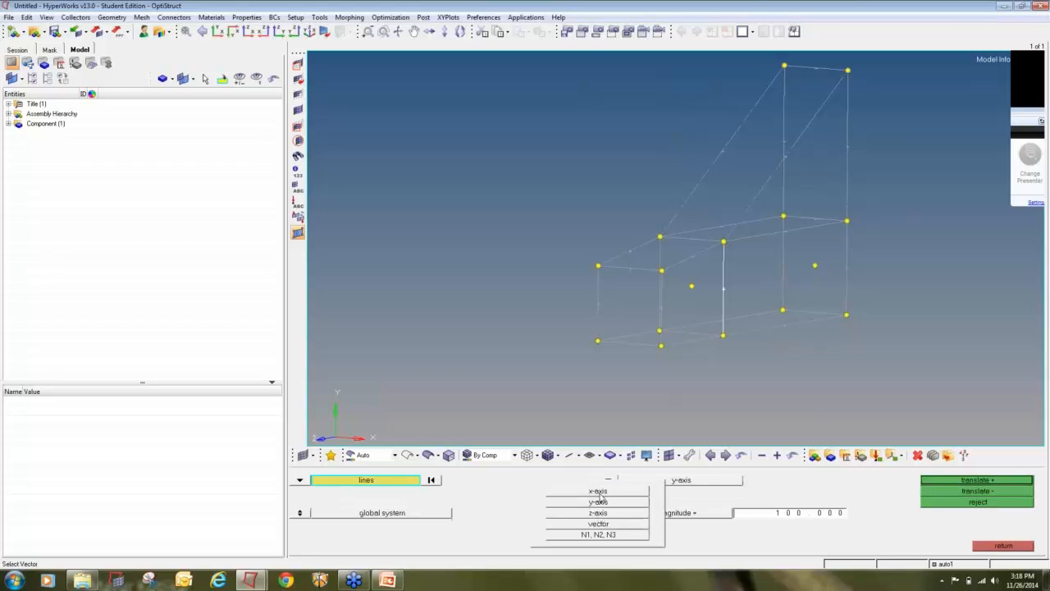
click(603, 494)
click(770, 518)
text(10)
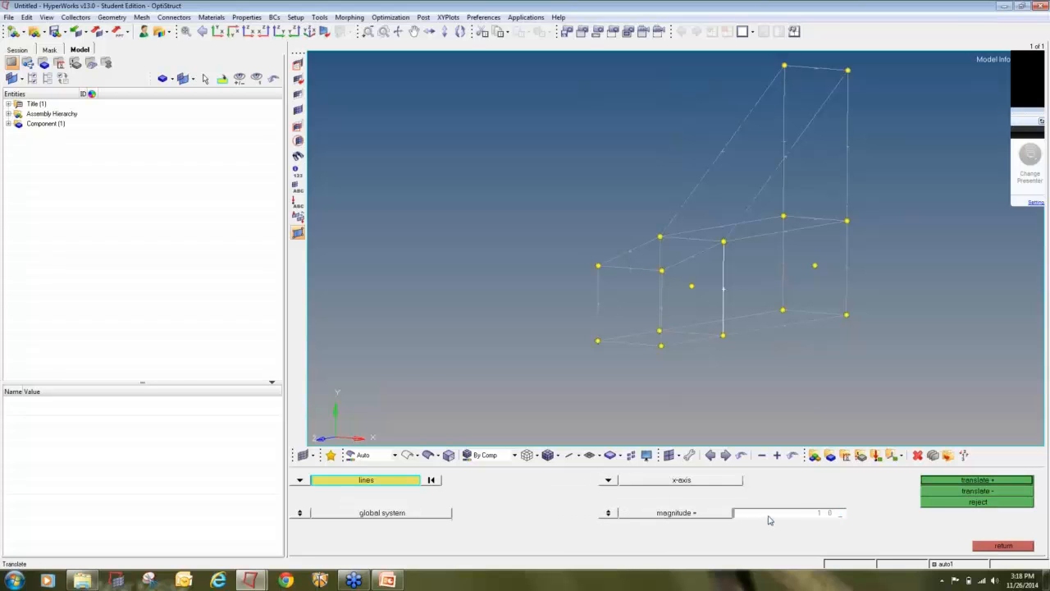
ctrl+drag(818, 317, 824, 177)
click(942, 481)
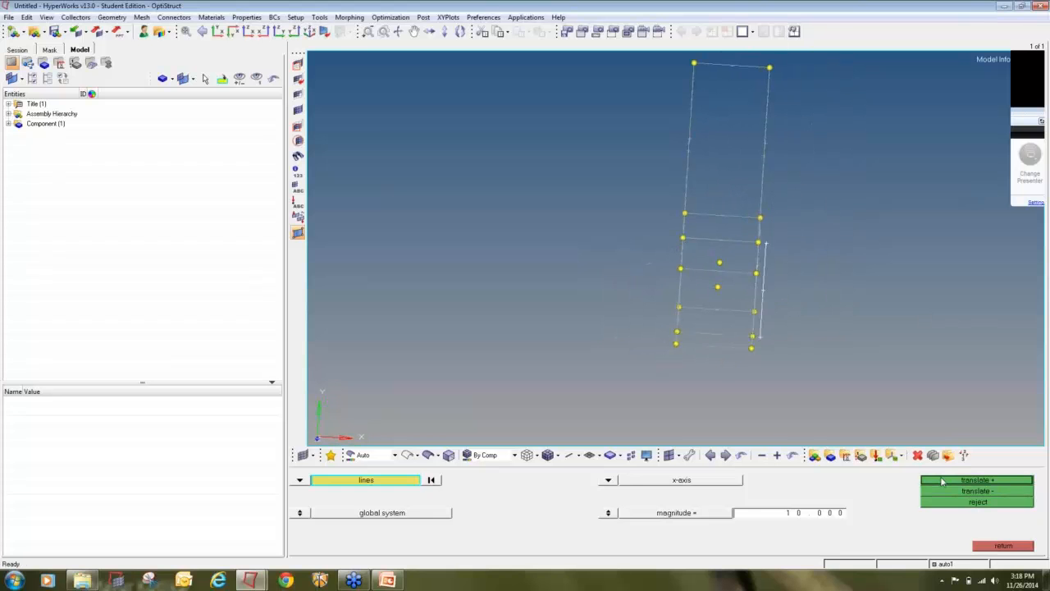
click(942, 482)
Translate the middle frame's vertical line on the negative x side outward by 20 in the negative x direction
ctrl+drag(683, 299, 692, 279)
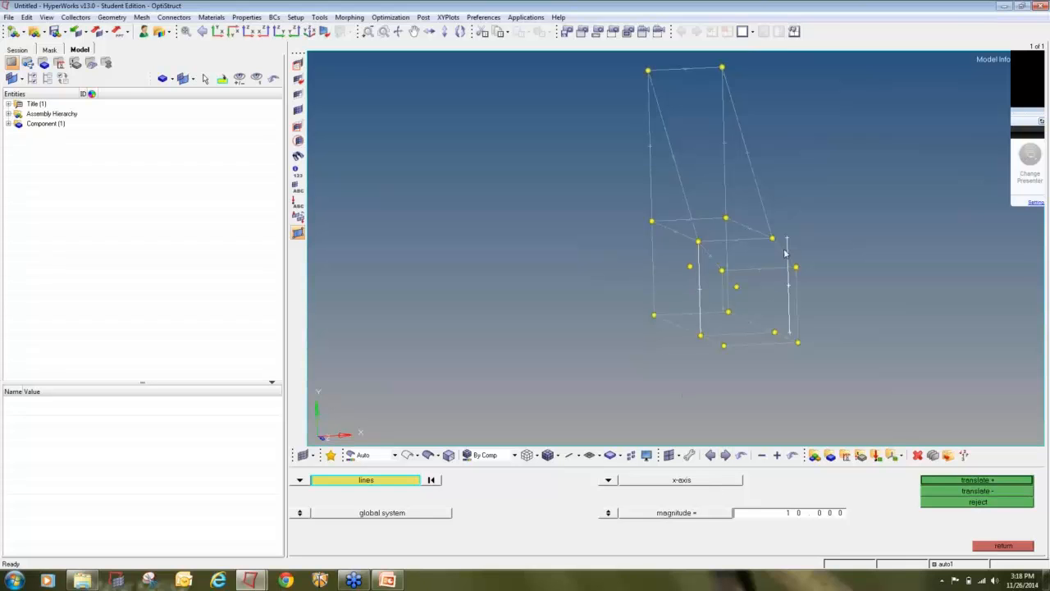
click(989, 492)
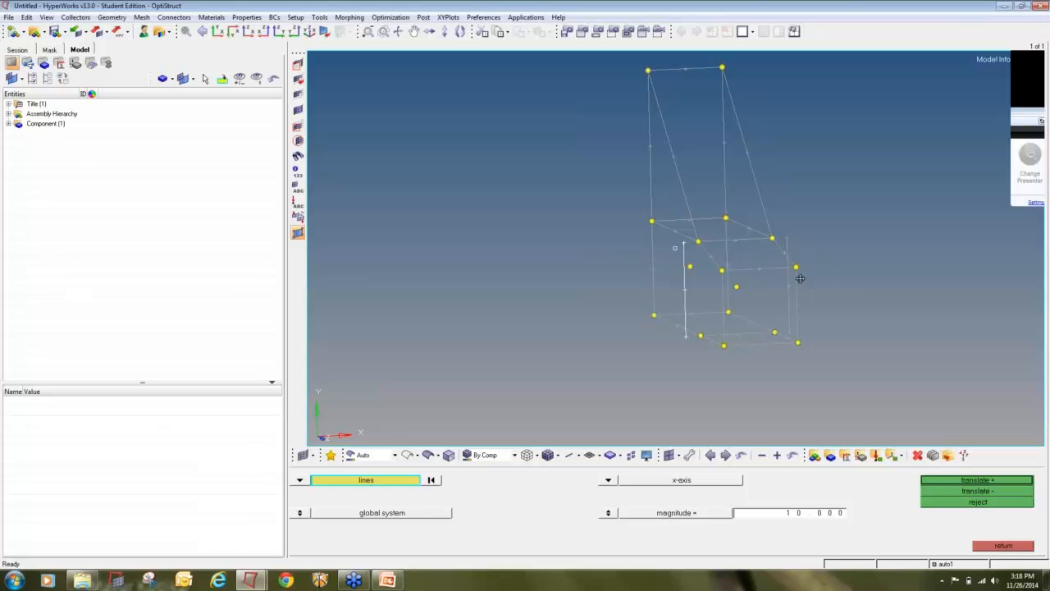
ctrl+drag(801, 279, 789, 277)
Translate the far frame's vertical line on the positive x side outward by 20 along the x-axis
click(438, 479)
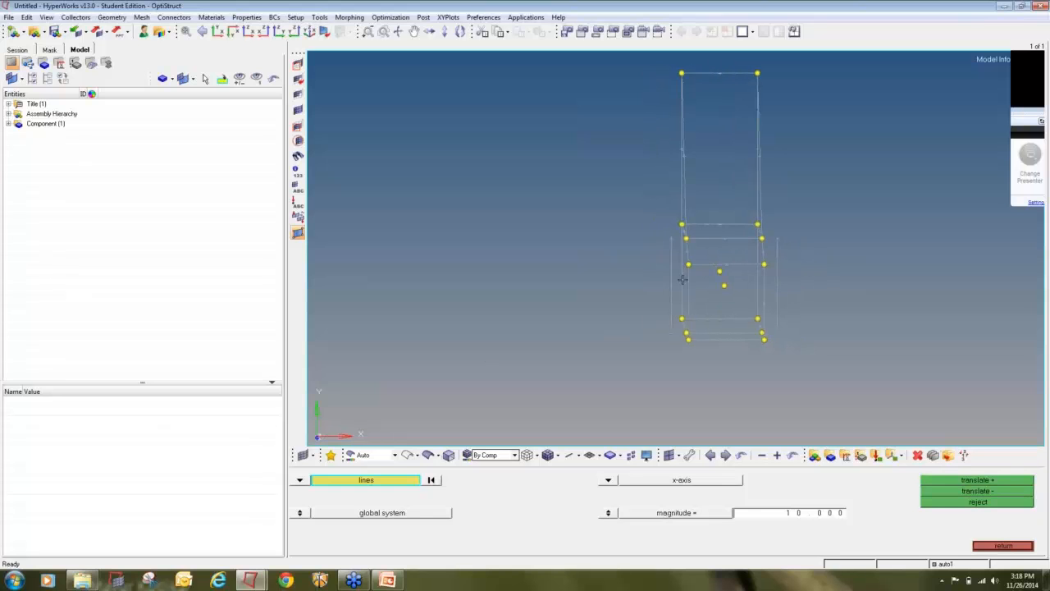
click(753, 257)
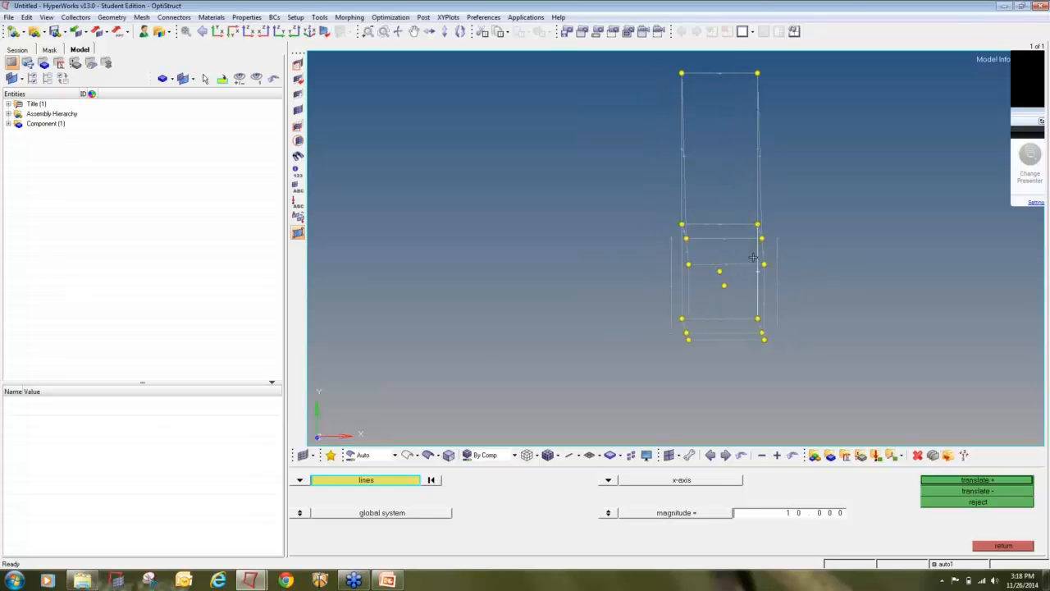
click(950, 483)
ctrl+drag(676, 246, 657, 247)
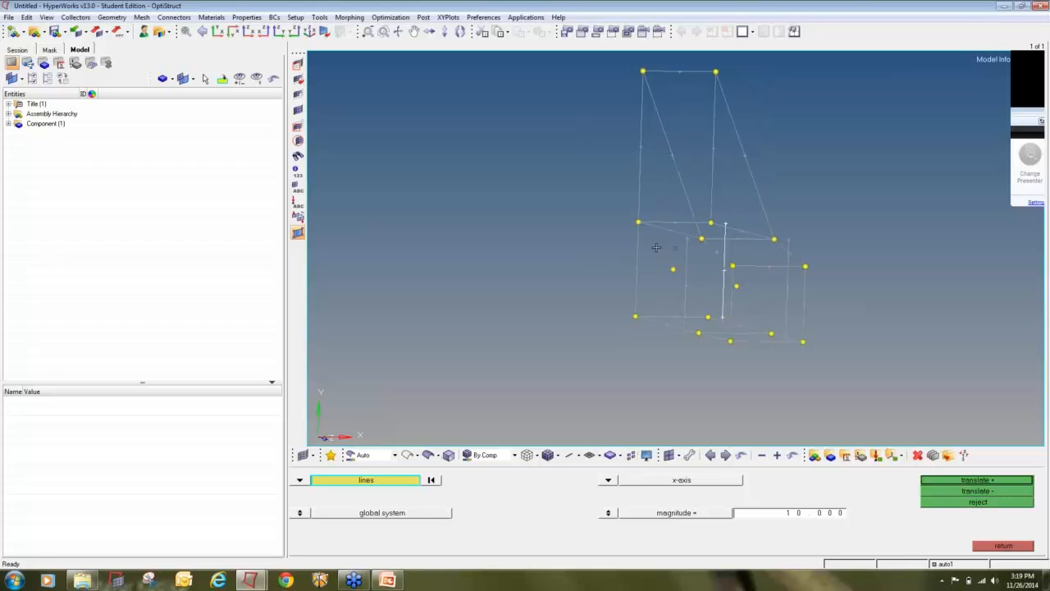
right_click(725, 255)
Translate the far frame's vertical line on the negative x side outward by 20 in the negative x direction
click(638, 256)
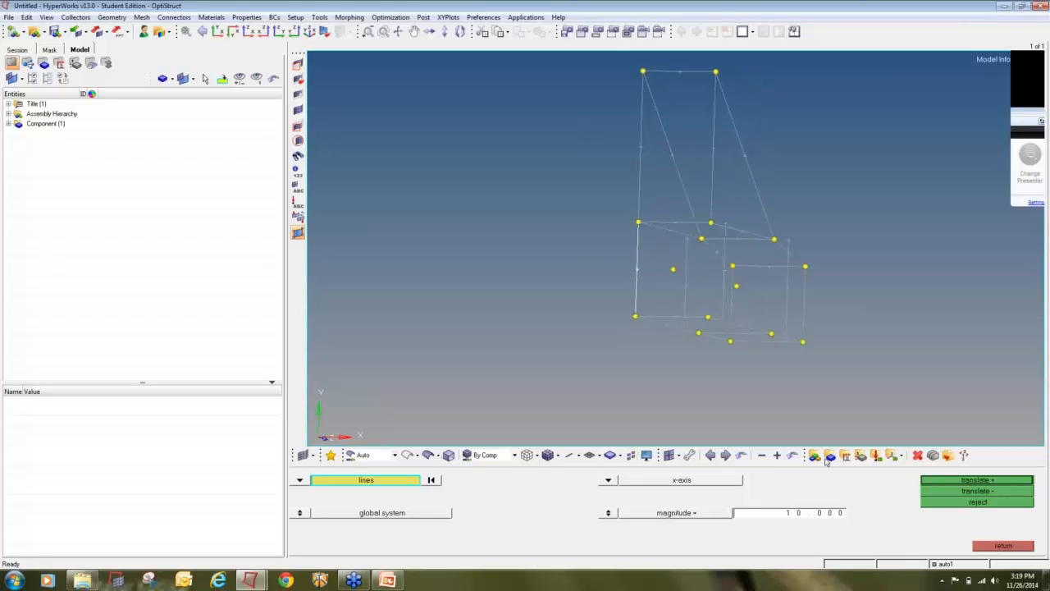
click(983, 482)
click(978, 491)
click(978, 490)
click(978, 490)
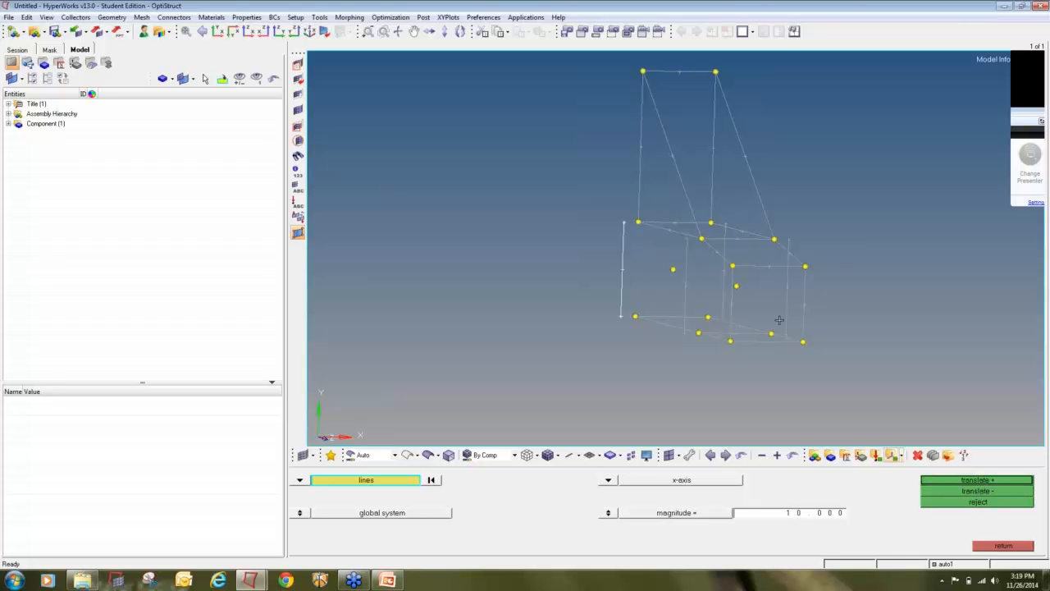
ctrl+drag(779, 320, 840, 326)
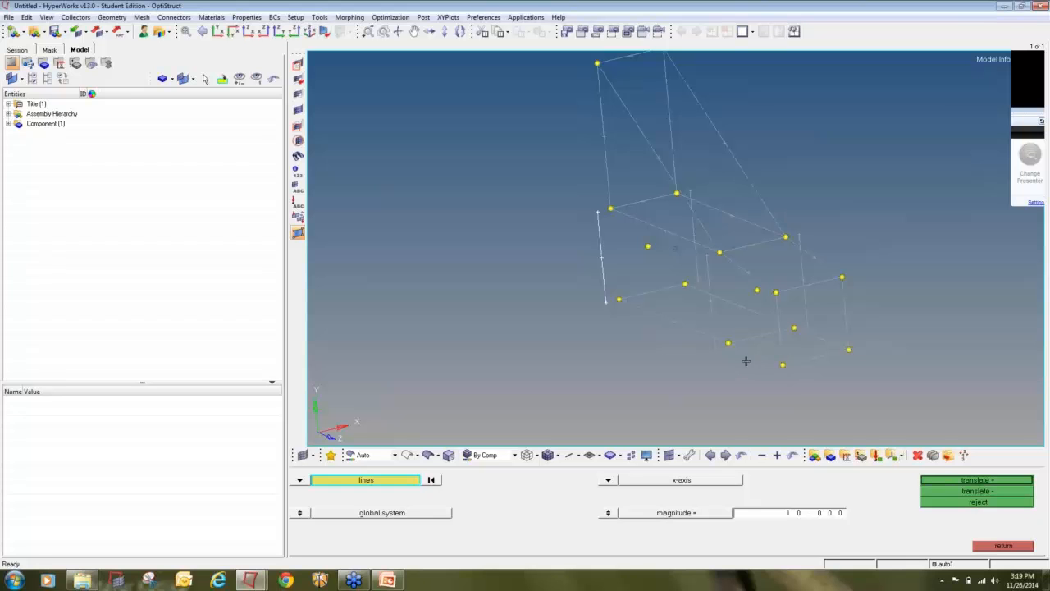
key(Escape)
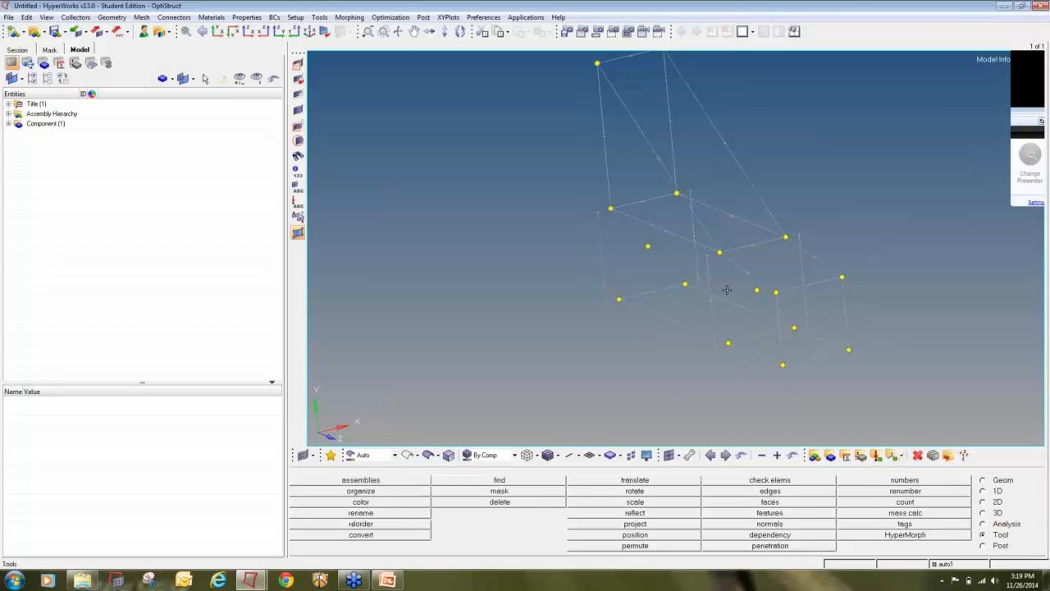
Delete the four longitudinal lines connecting the middle frame to the far frame
key(F2)
click(679, 320)
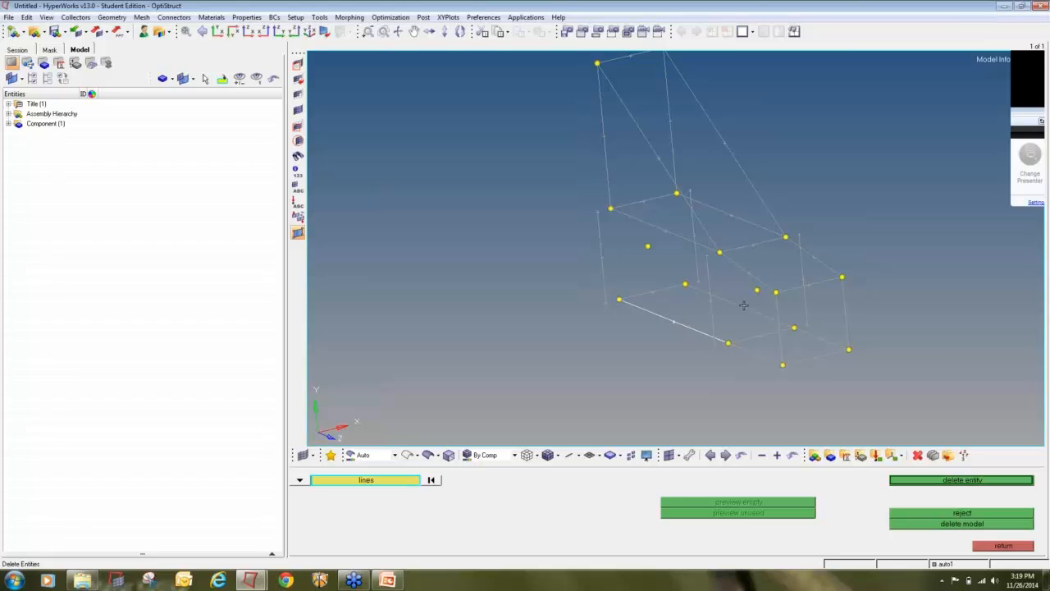
click(741, 306)
click(681, 237)
click(731, 213)
middle_click(739, 190)
Delete the raised top bar with its four supporting lines and the far frame's upper and lower cross lines
click(726, 146)
click(657, 156)
click(668, 132)
click(605, 140)
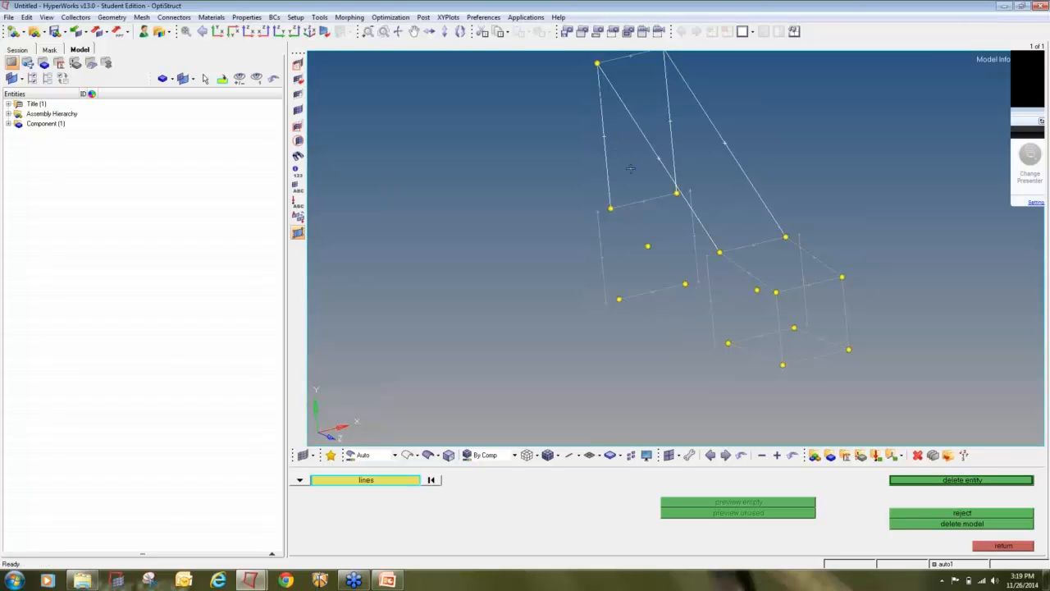
click(645, 202)
middle_click(649, 263)
click(654, 295)
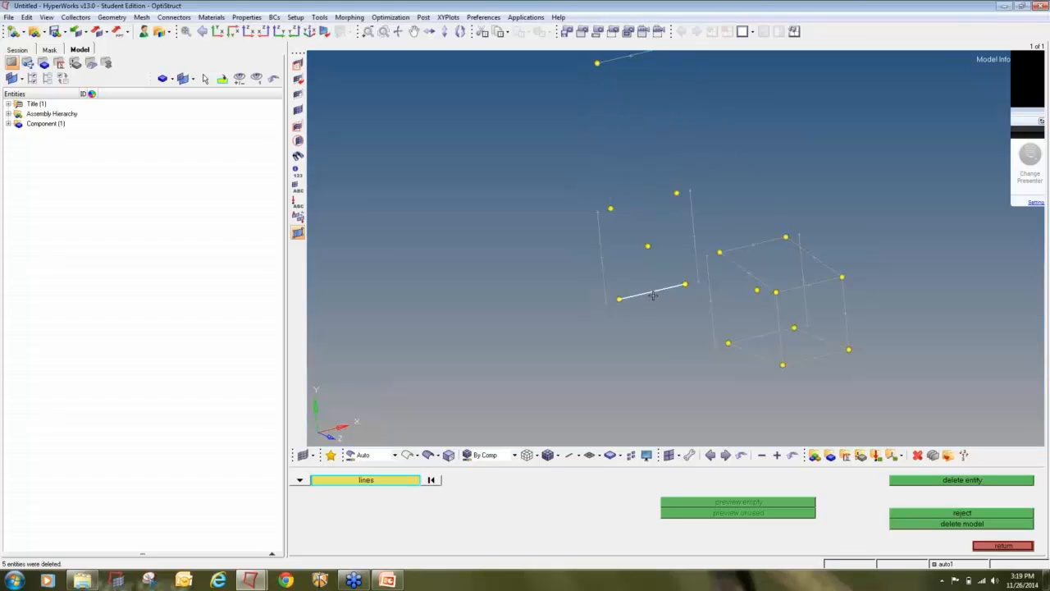
middle_click(653, 298)
click(610, 61)
middle_click(621, 174)
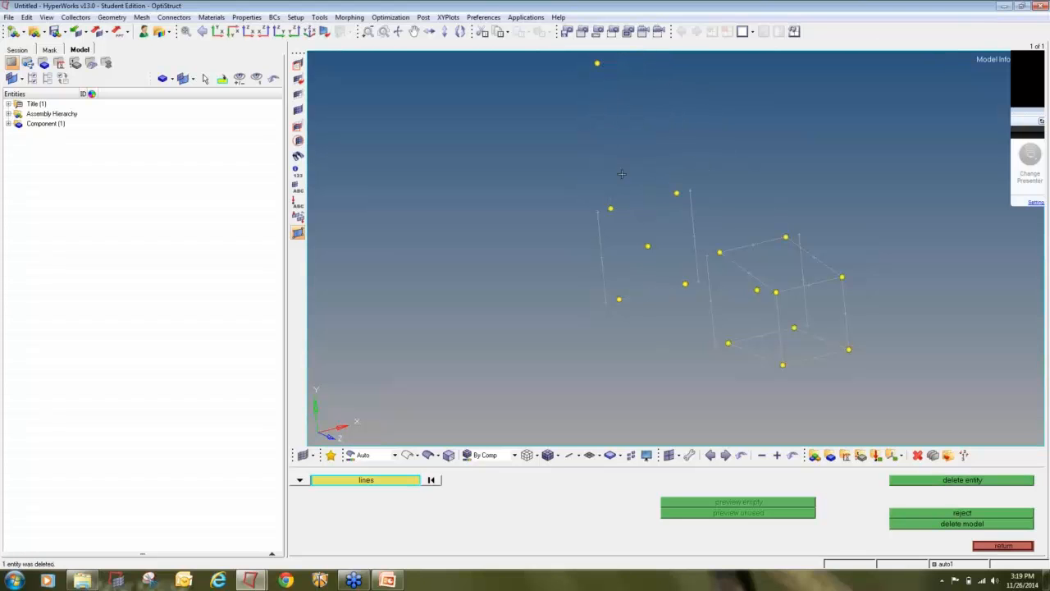
Delete the middle frame's upper and lower cross lines and the longitudinal lines joining it to the near frame
ctrl+drag(686, 276, 574, 292)
click(699, 265)
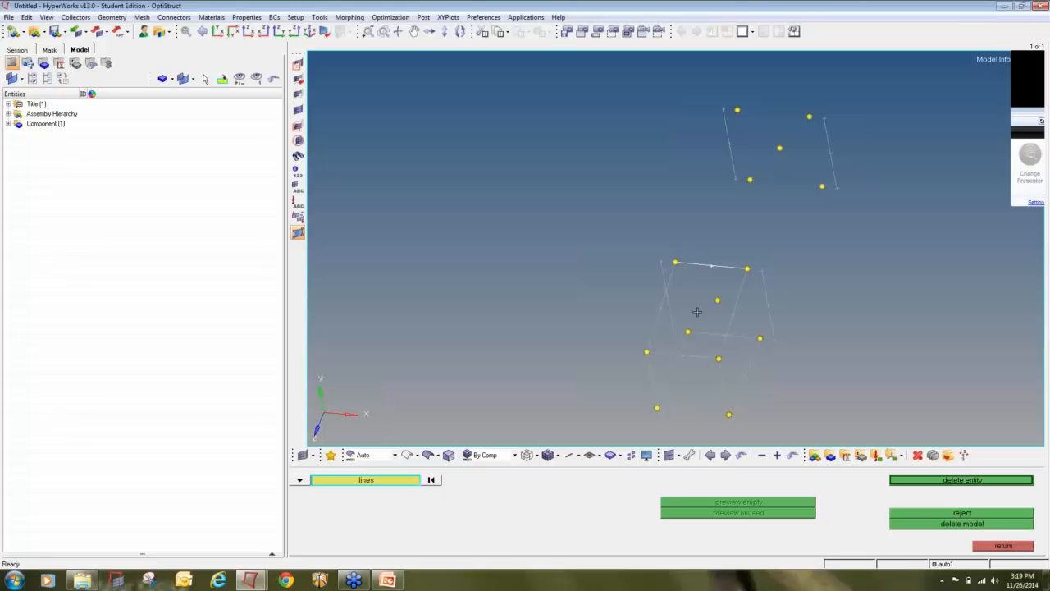
middle_click(697, 312)
click(713, 334)
middle_click(703, 335)
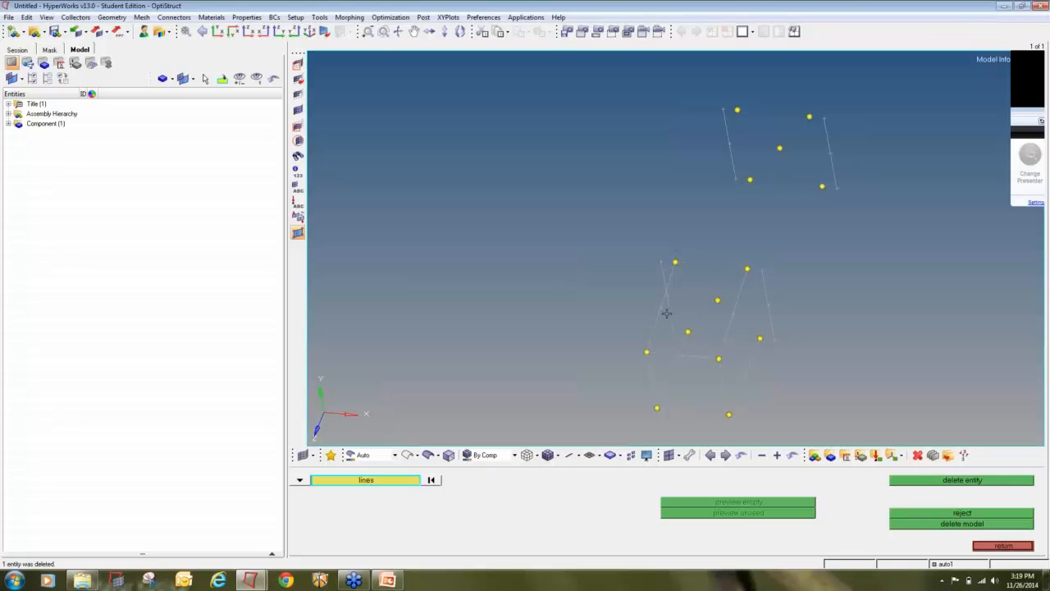
click(666, 309)
middle_click(715, 328)
click(753, 356)
middle_click(691, 344)
click(682, 344)
middle_click(708, 311)
Clear the leftover temporary nodes around the middle and far frames, keeping the near frame's four corner nodes
ctrl+drag(852, 309, 862, 310)
key(shift+F2)
shift+drag(853, 347, 595, 96)
click(962, 491)
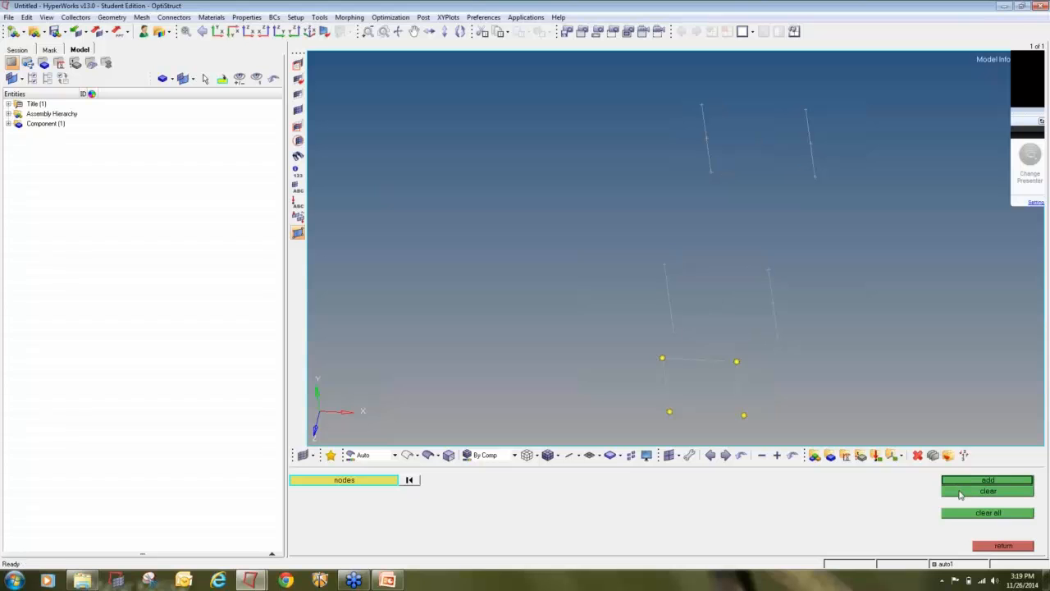
Create two nodes at the ends of each of the four vertical lines of the middle and far frames
key(F8)
click(769, 301)
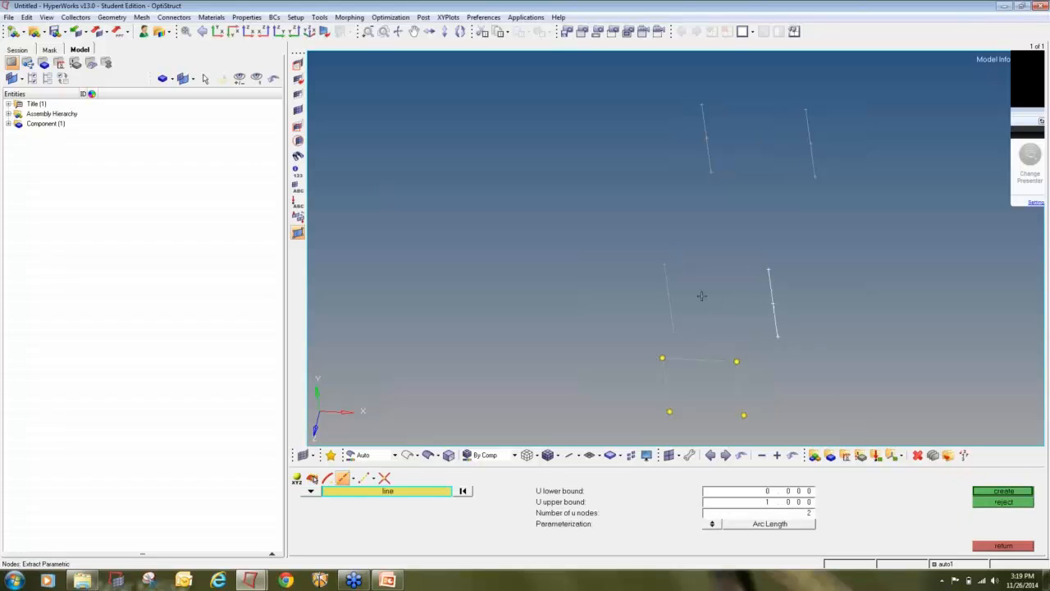
click(668, 289)
middle_click(669, 289)
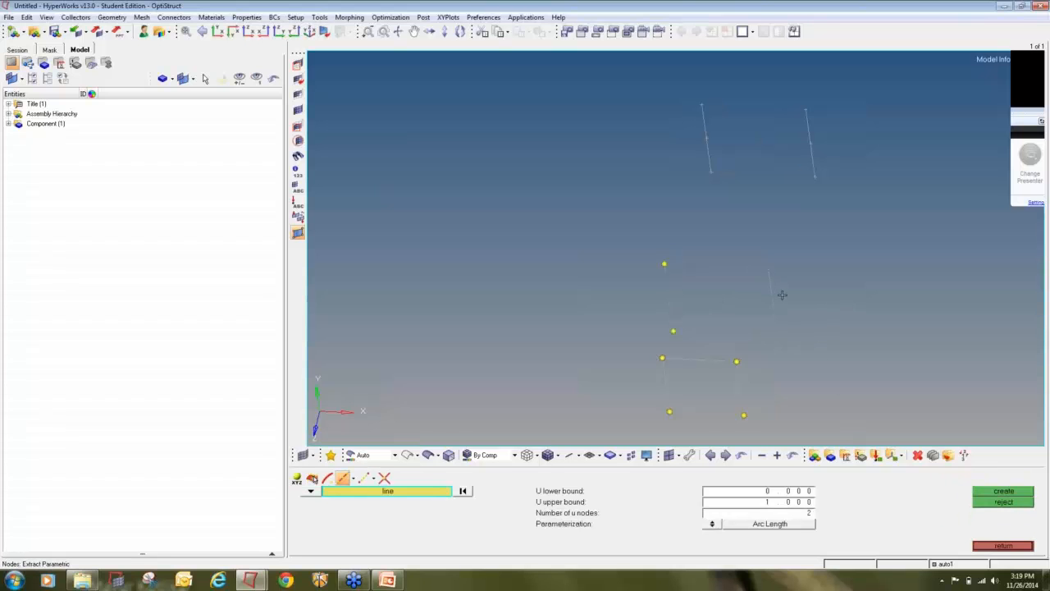
click(774, 296)
middle_click(774, 295)
click(707, 139)
middle_click(810, 138)
click(809, 138)
middle_click(810, 138)
key(F2)
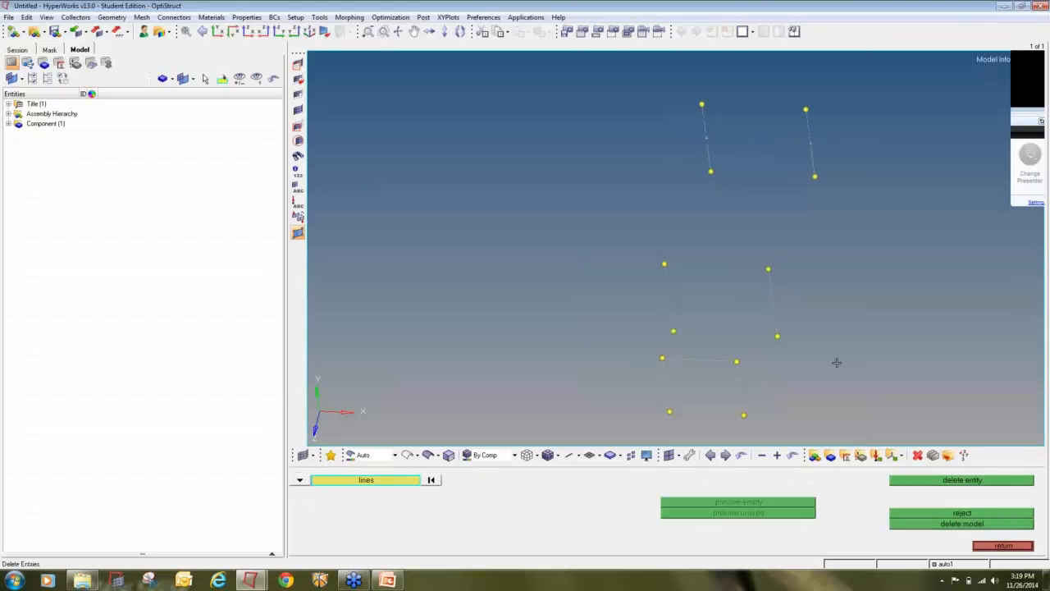
key(Escape)
Connect the near frame's four corner nodes to the matching middle frame corners with straight lines
click(1001, 481)
click(499, 480)
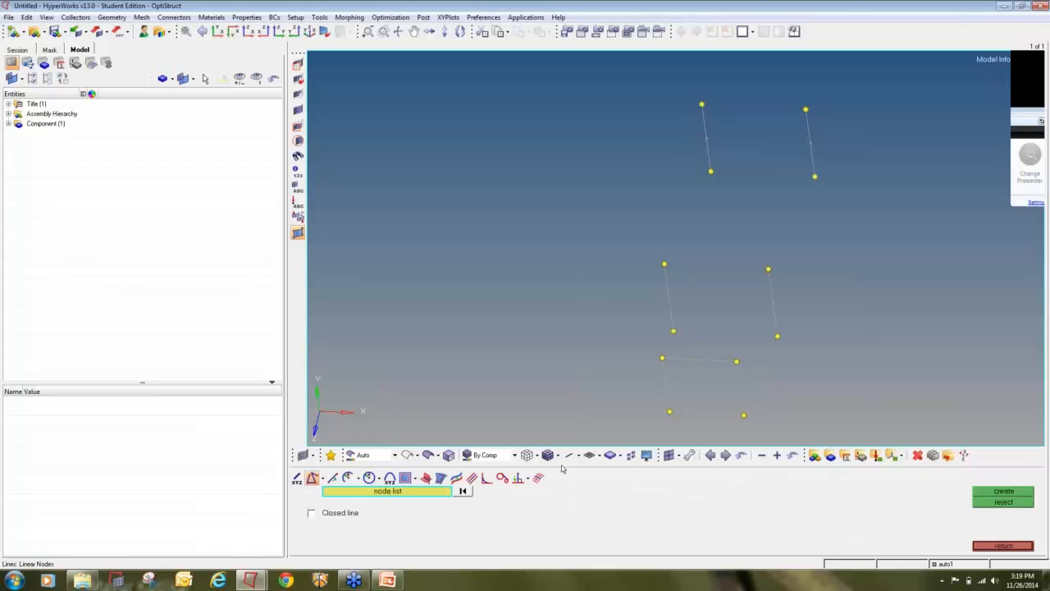
click(662, 360)
click(665, 265)
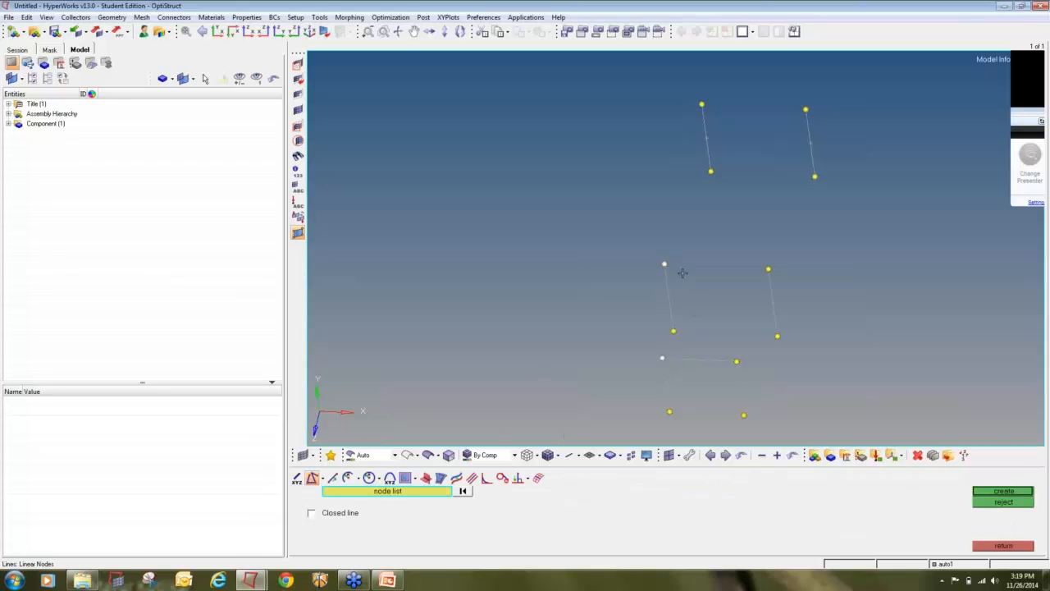
middle_click(728, 348)
click(737, 360)
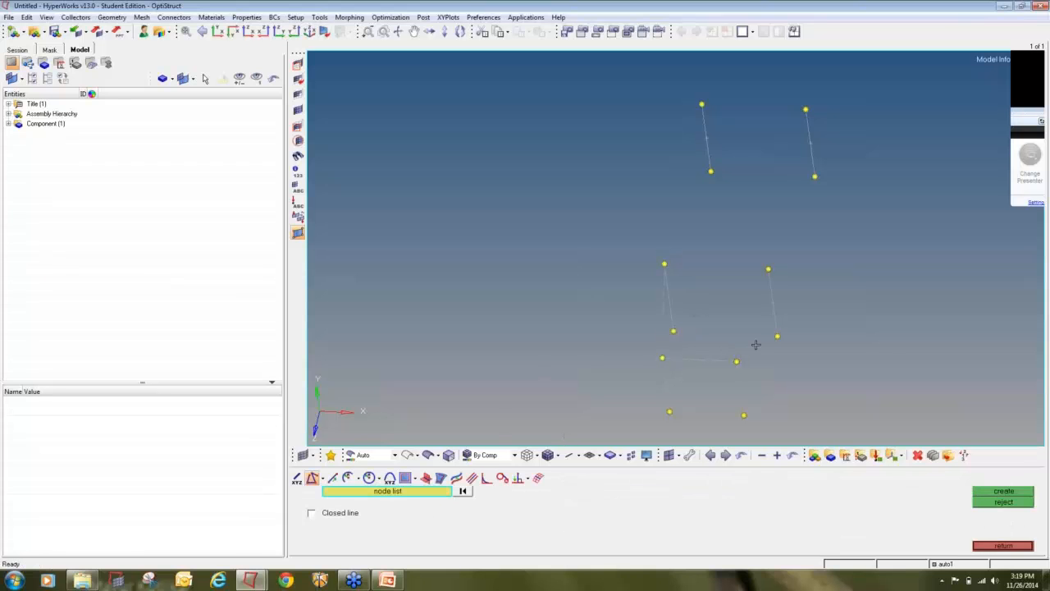
middle_click(763, 396)
click(745, 415)
middle_click(775, 361)
click(670, 411)
click(675, 330)
middle_click(698, 331)
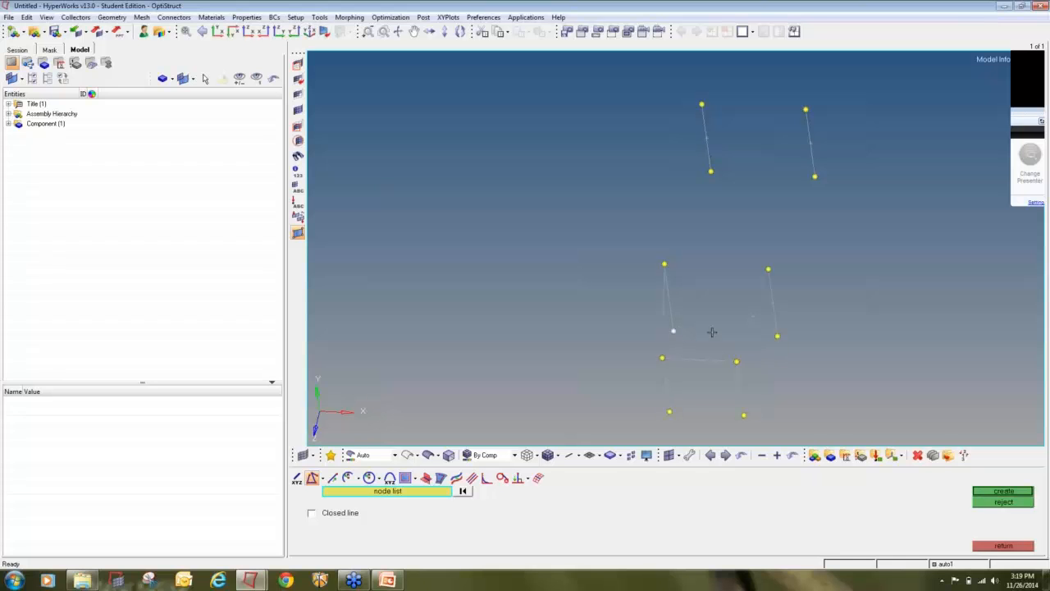
Close the middle frame by drawing its lower and upper cross lines between the vertical lines' end nodes
click(779, 336)
middle_click(779, 336)
click(769, 271)
middle_click(659, 265)
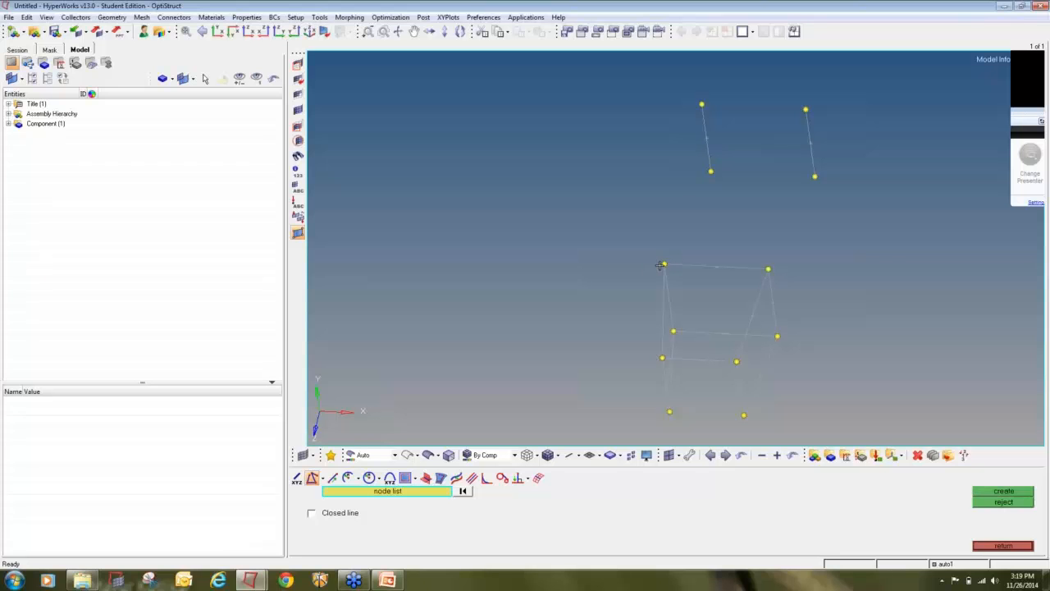
Draw the far frame's upper and lower cross lines and connect its corners to the matching middle frame corners
click(701, 104)
click(806, 108)
click(778, 333)
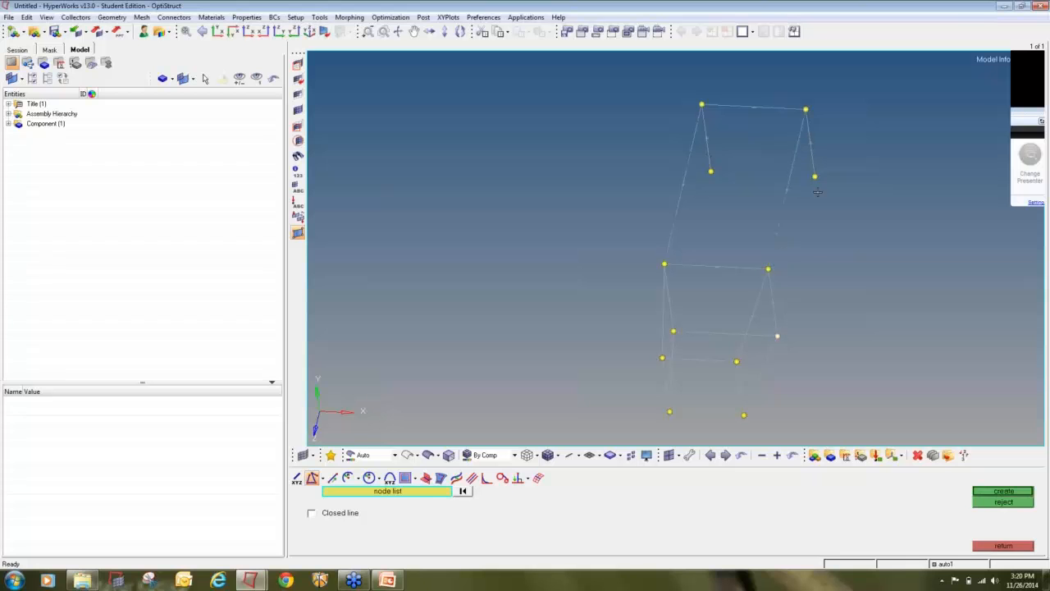
click(674, 330)
click(711, 171)
middle_click(870, 290)
Clear the two leftover temporary nodes of the old top bar above the frames
ctrl+scroll(870, 291, down, 3)
ctrl+drag(832, 351, 662, 277)
mouse_move(888, 349)
ctrl+mouse_down()
mouse_move(980, 352)
mouse_move(877, 188)
mouse_move(940, 186)
mouse_move(743, 110)
ctrl+mouse_up()
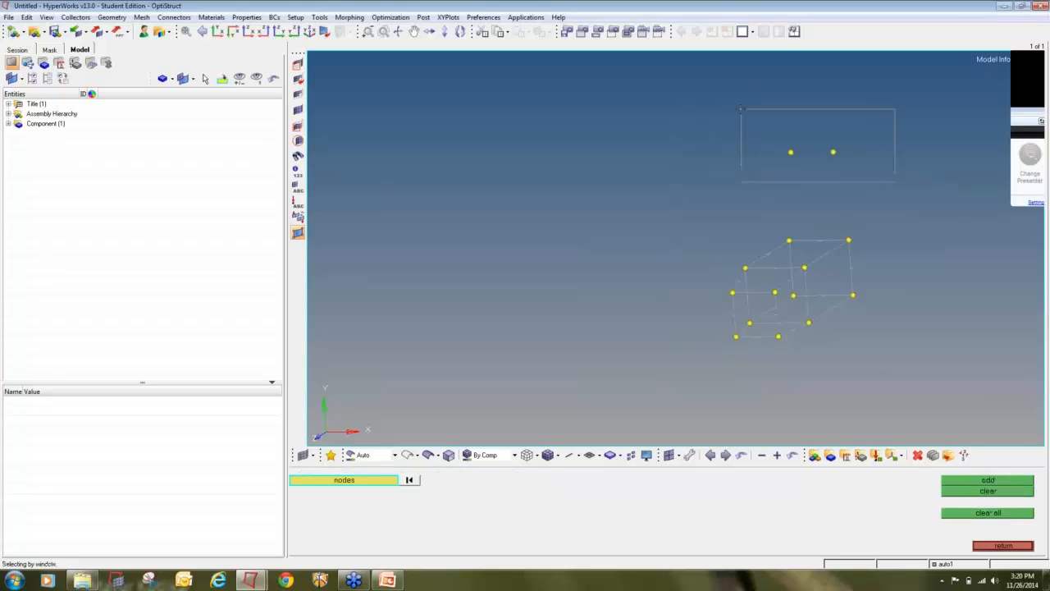
click(988, 480)
click(996, 492)
click(1004, 546)
Translate the far frame's upper cross line up by 100 along the y-axis and move it back by the same amount
ctrl+drag(906, 240, 812, 245)
scroll(814, 237, up, 3)
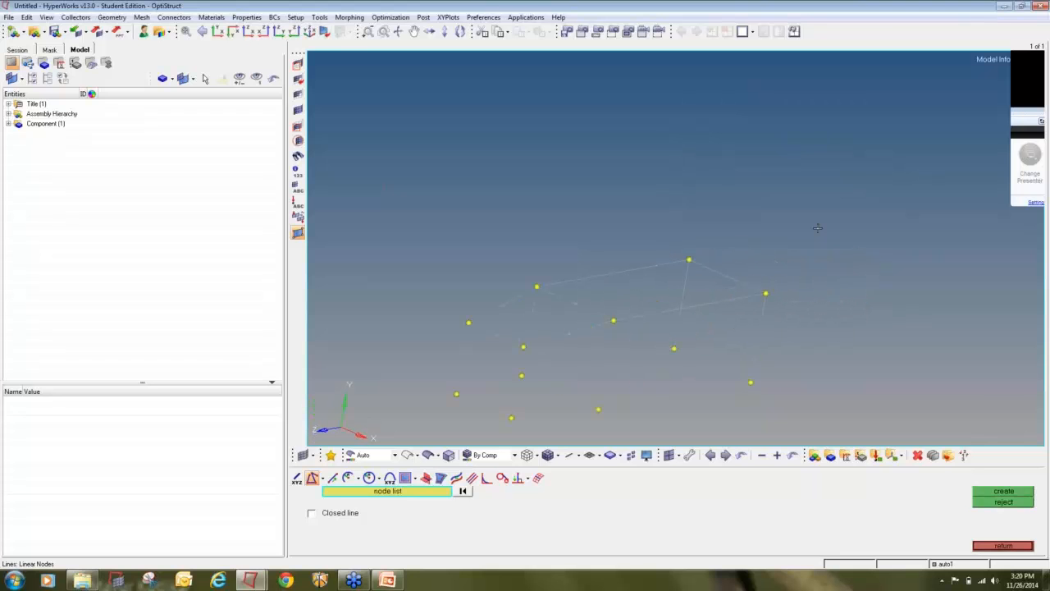
key(shift+F4)
click(727, 277)
click(610, 481)
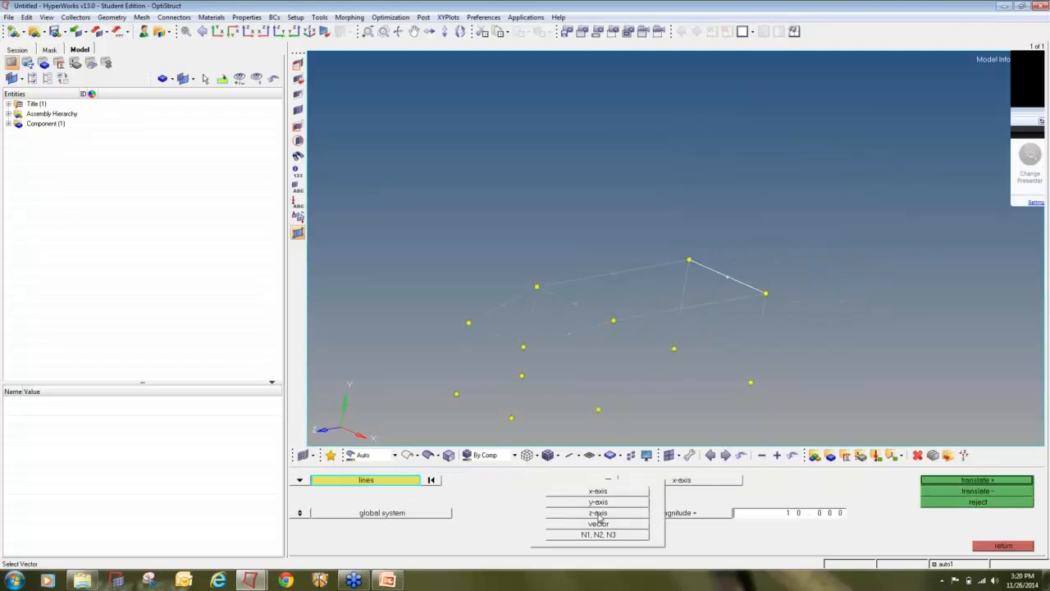
click(599, 501)
click(768, 514)
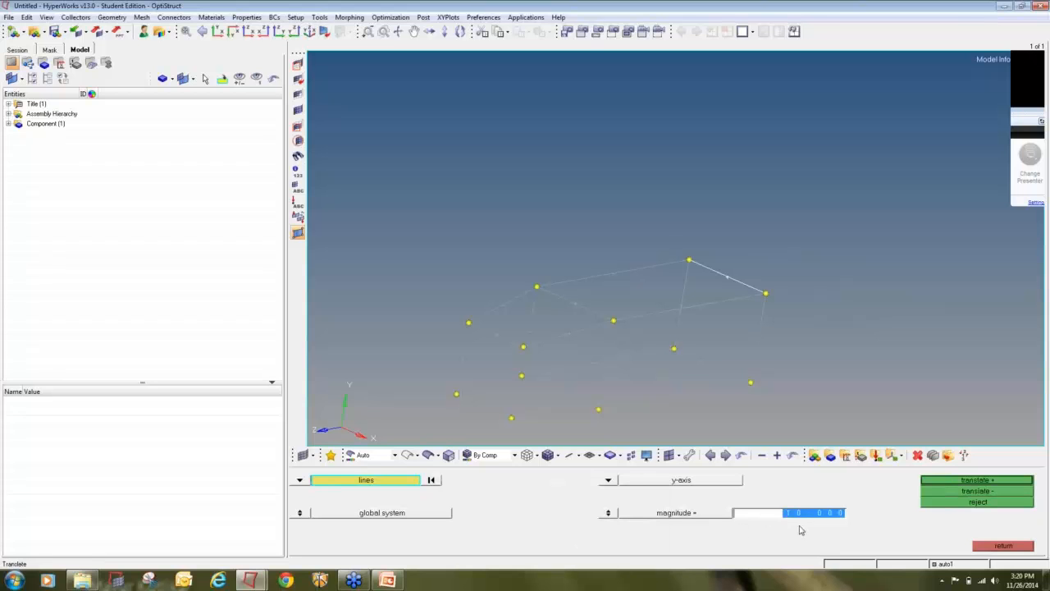
click(800, 525)
click(835, 514)
text(100)
click(949, 485)
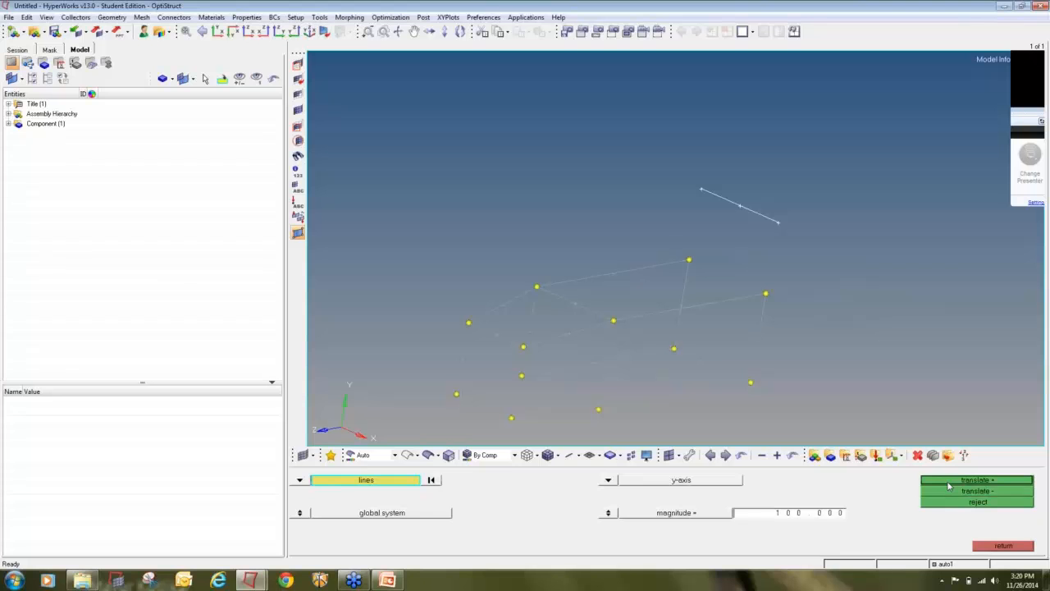
click(951, 491)
Duplicate the far frame's upper cross line and translate the copy upward twice by 100 along the y-axis
click(405, 483)
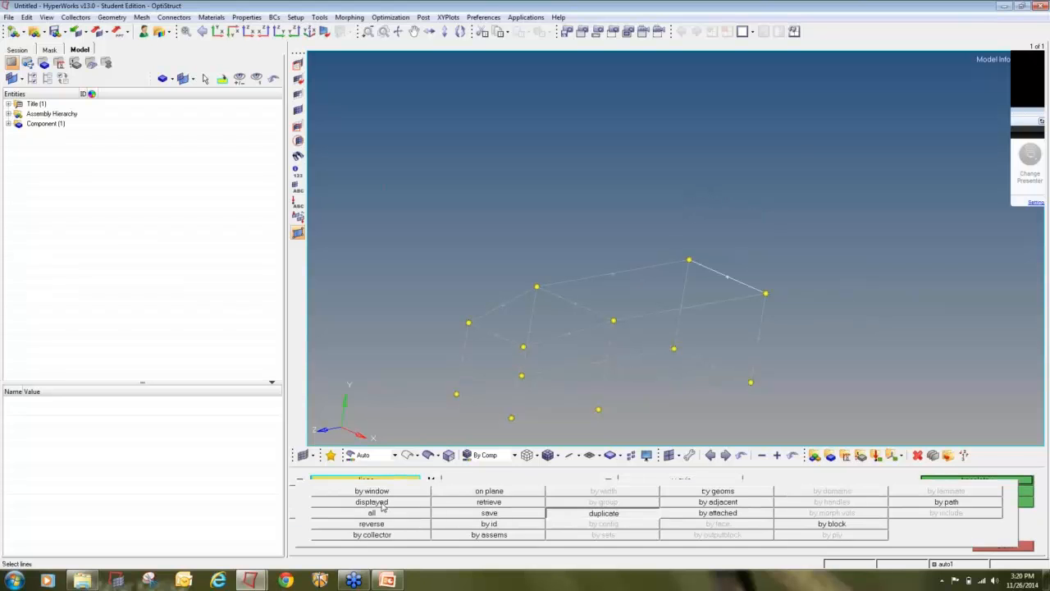
click(382, 507)
click(944, 486)
click(943, 486)
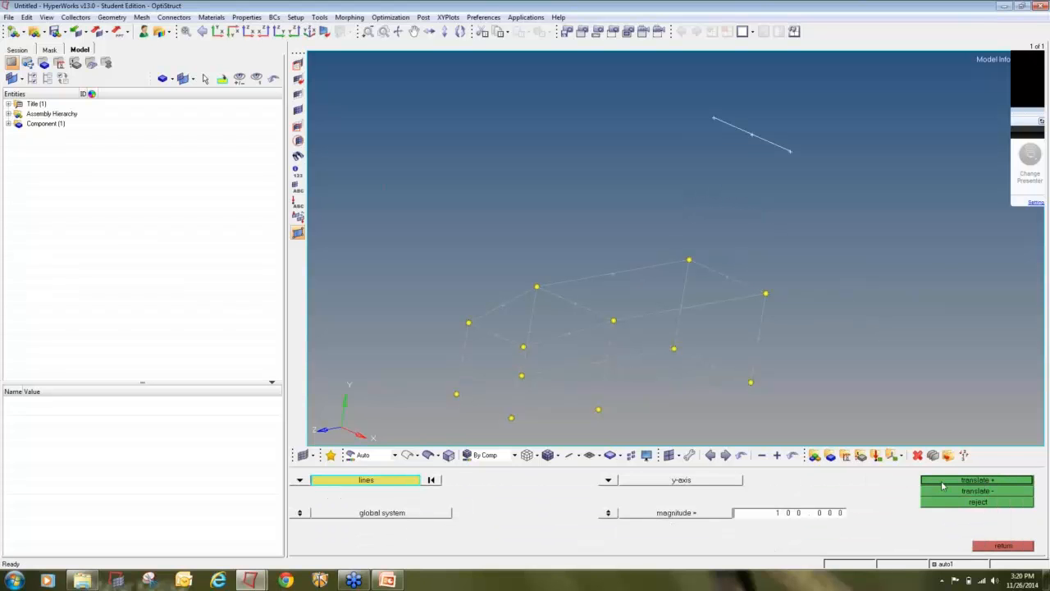
click(987, 545)
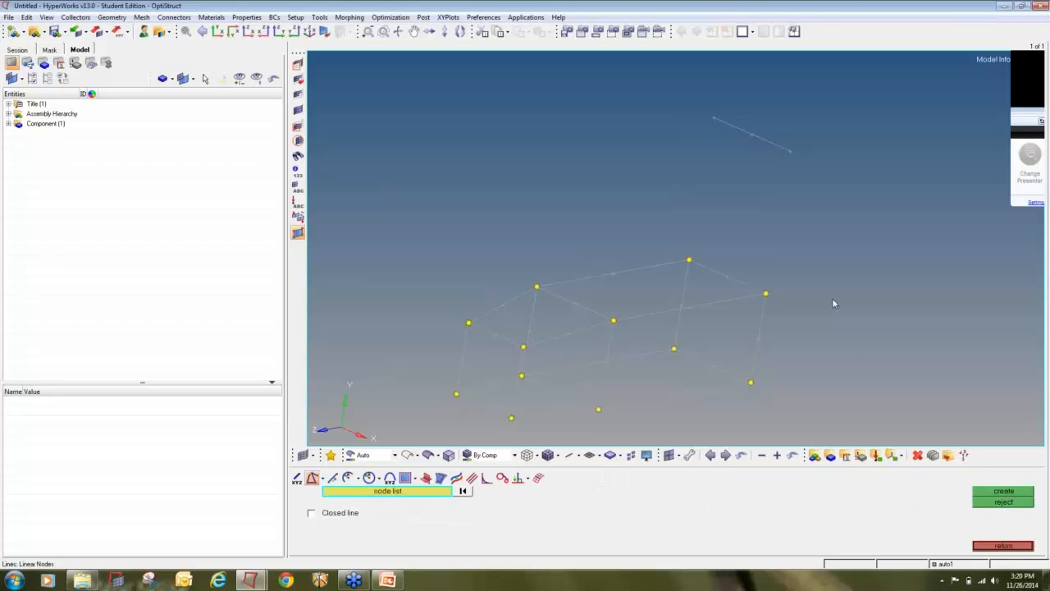
Create two nodes at the ends of the raised line above the far frame
key(F8)
click(743, 131)
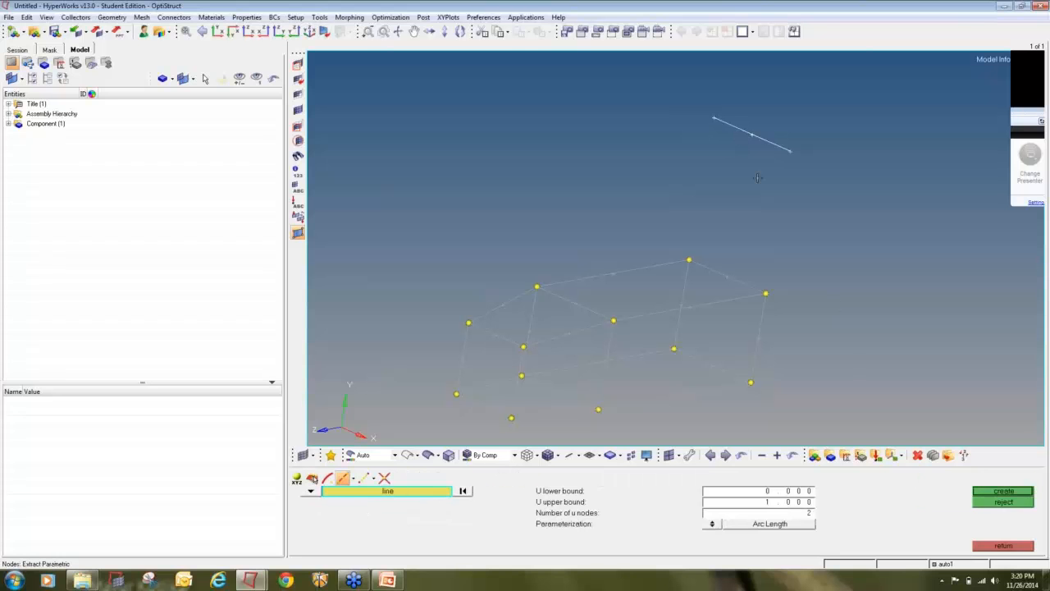
middle_click(766, 166)
key(Escape)
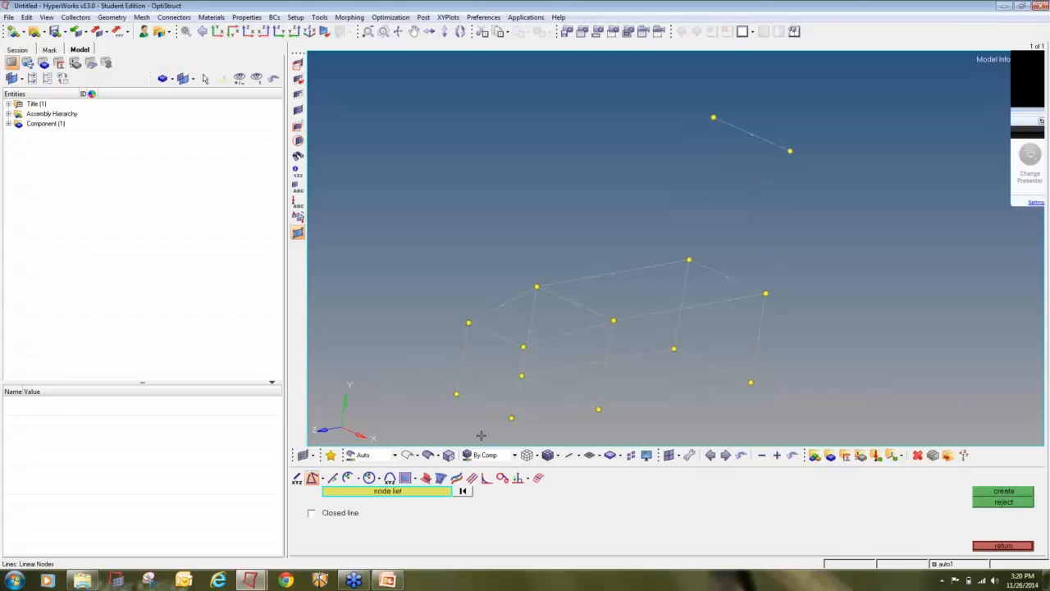
Connect both ends of the raised line to the upper corners of the middle and far frames with four lines
click(791, 151)
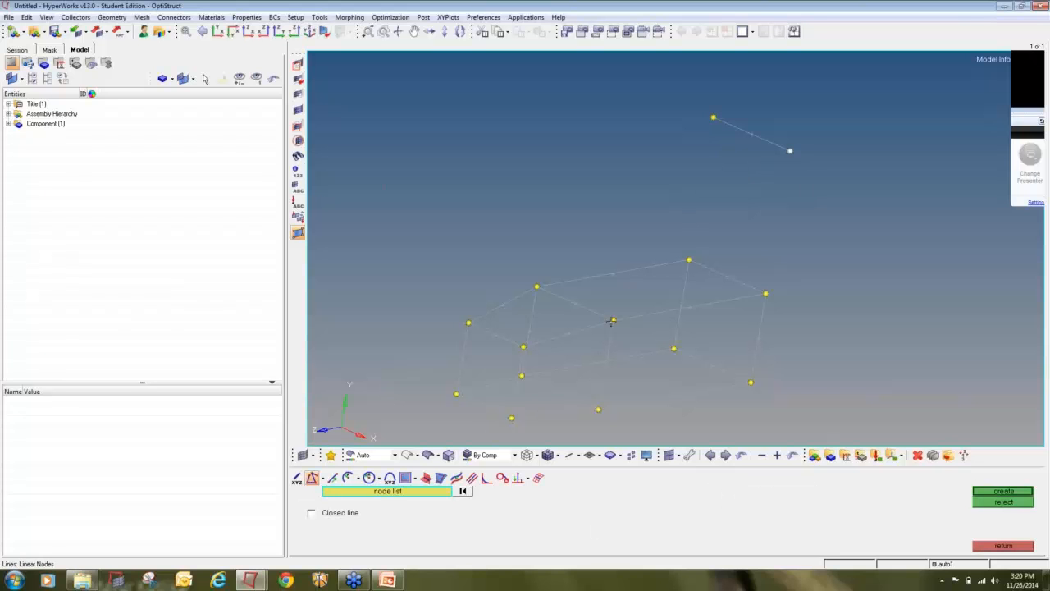
middle_click(611, 322)
click(714, 117)
middle_click(564, 249)
click(714, 117)
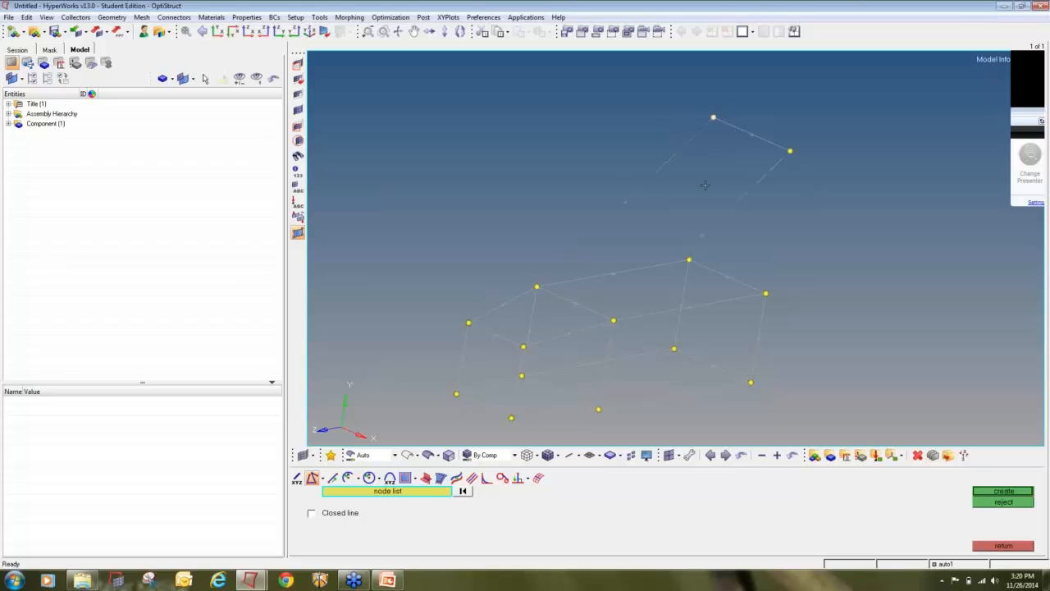
middle_click(709, 272)
click(790, 152)
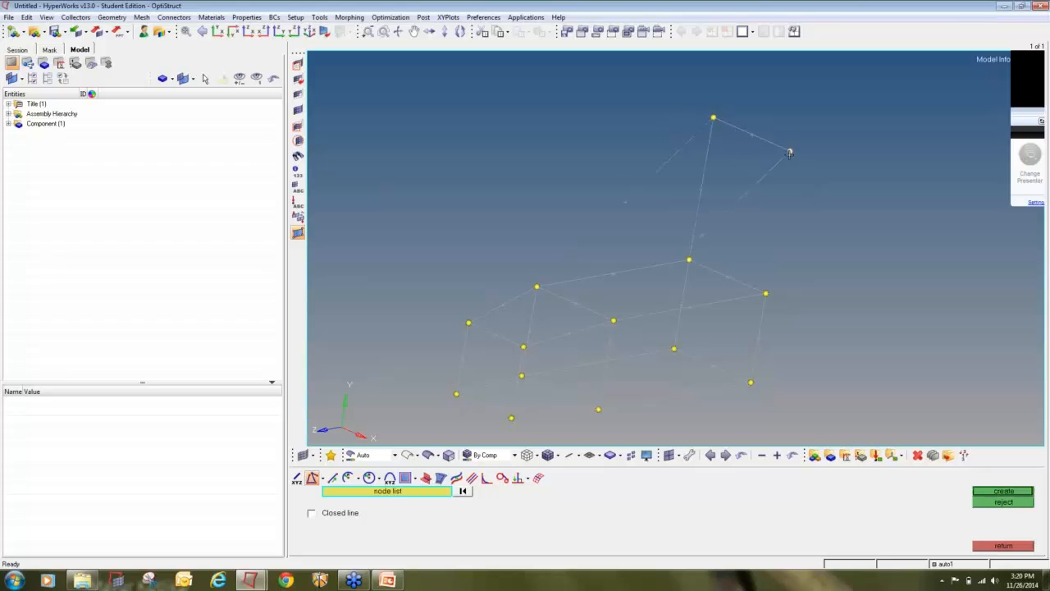
click(768, 292)
middle_click(794, 261)
Draw a diagonal line on each side from the near frame's lower corner to the middle frame's upper corner
ctrl+drag(888, 238, 500, 392)
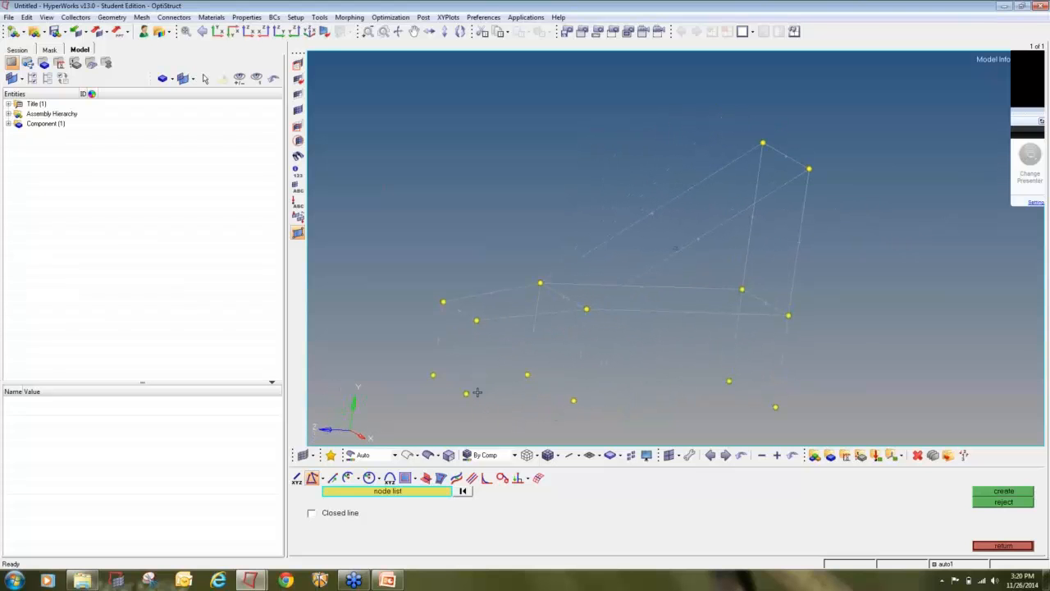
click(468, 393)
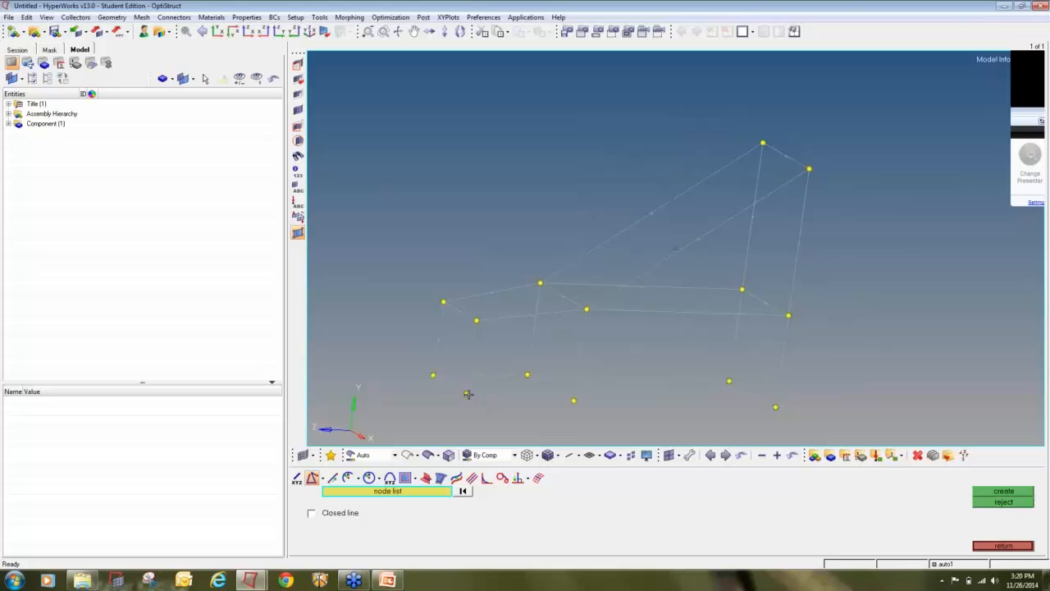
middle_click(505, 337)
click(430, 374)
click(539, 286)
middle_click(553, 341)
Draw a diagonal line on each side from the middle frame's upper corner to the far frame's lower corner
click(588, 314)
click(777, 405)
middle_click(756, 410)
click(540, 280)
ctrl+drag(726, 384, 675, 361)
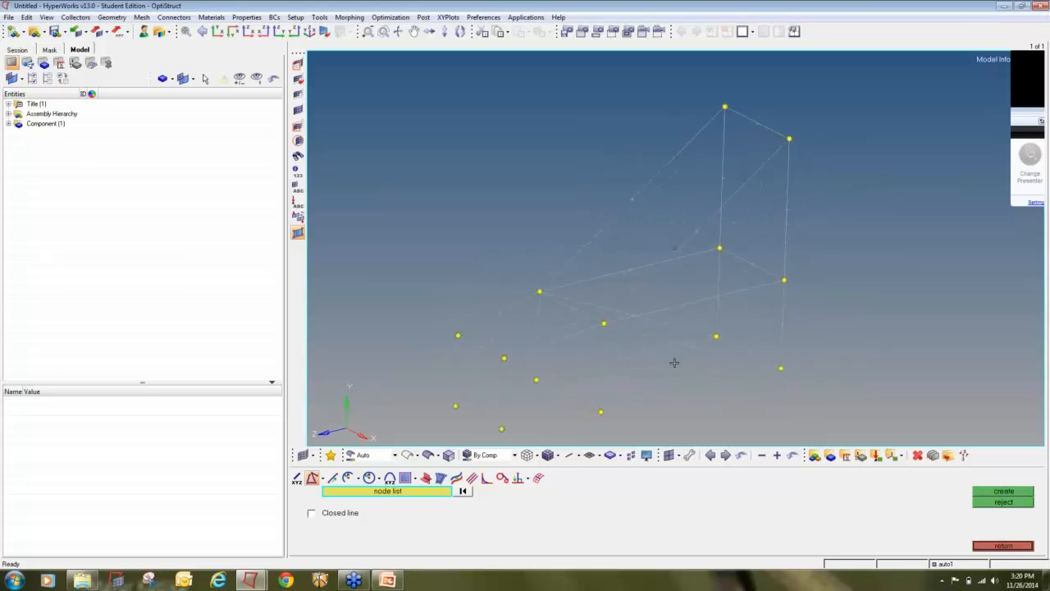
ctrl+drag(718, 393, 681, 364)
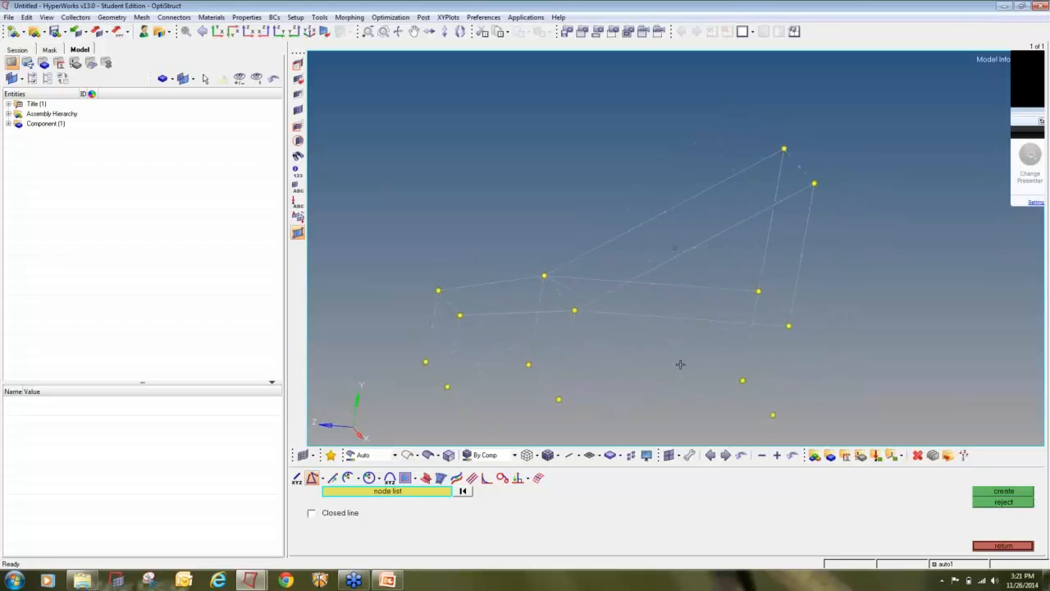
key(F4)
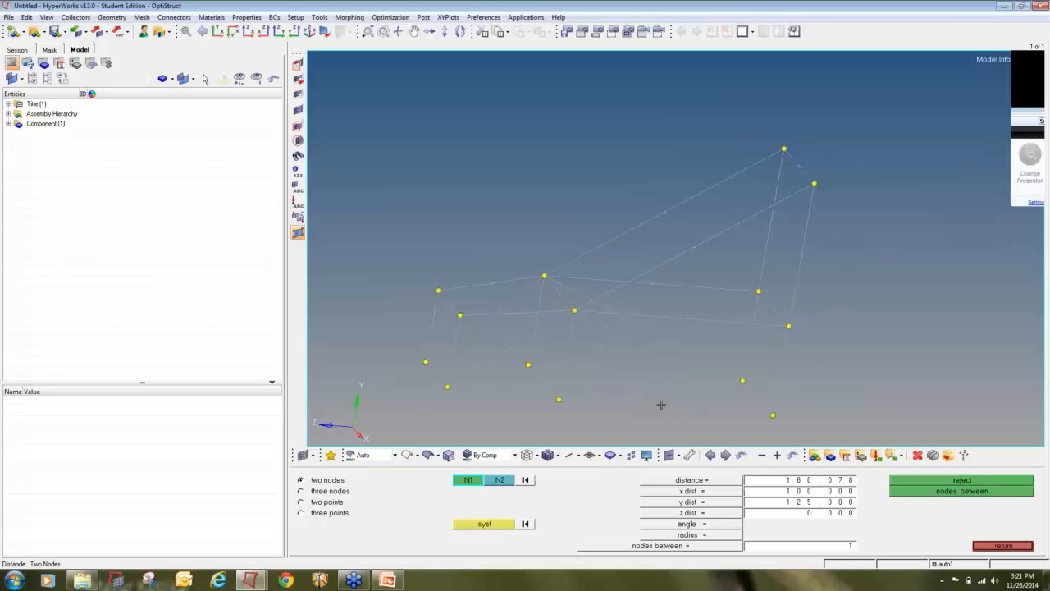
key(Escape)
key(Escape)
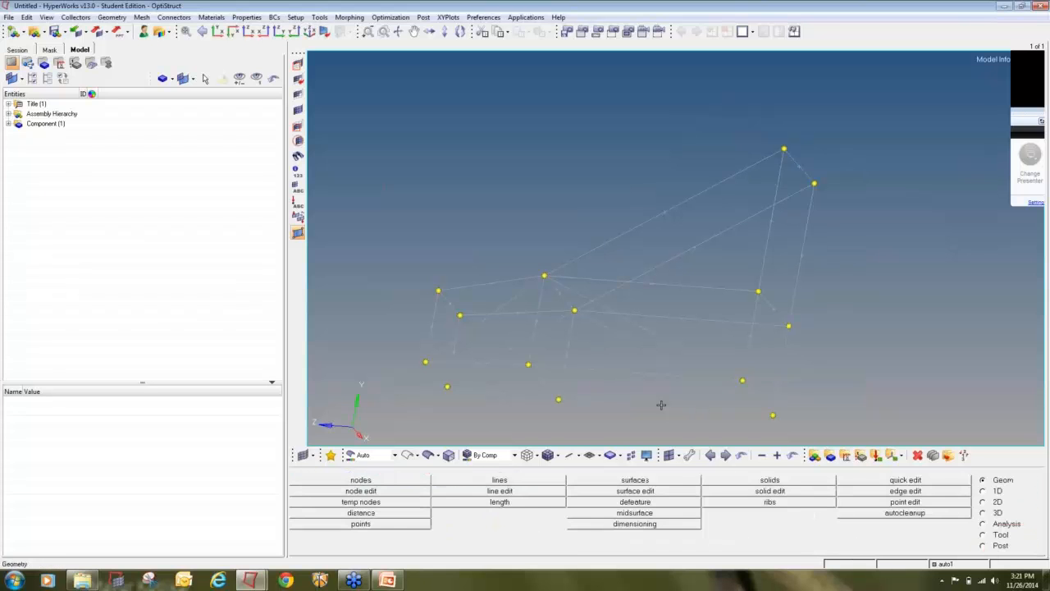
Create five evenly spaced nodes along each of the two lower lines between the middle and far frames
key(F8)
click(661, 407)
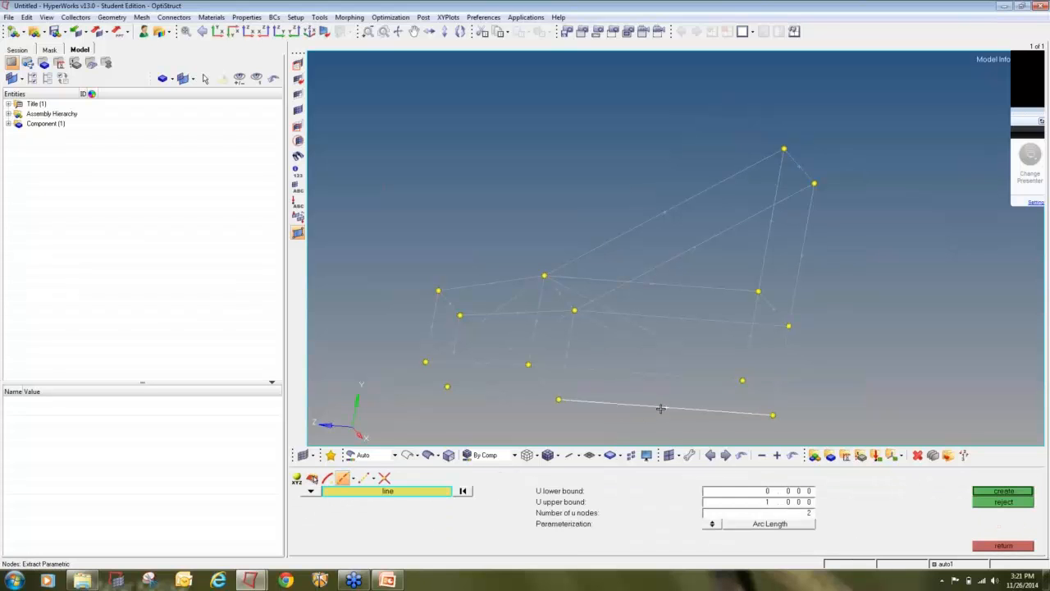
click(789, 514)
text(5)
click(1004, 491)
click(665, 376)
middle_click(666, 379)
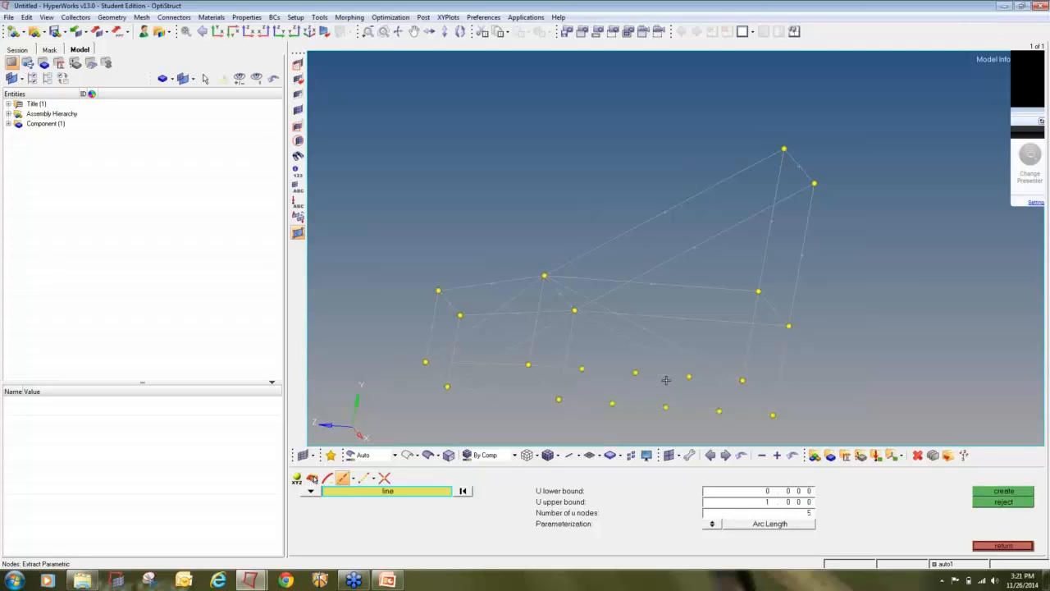
Draw floor bracing lines from one lower line's middle node to both end nodes and the middle node of the opposite lower line
middle_click(670, 403)
click(539, 481)
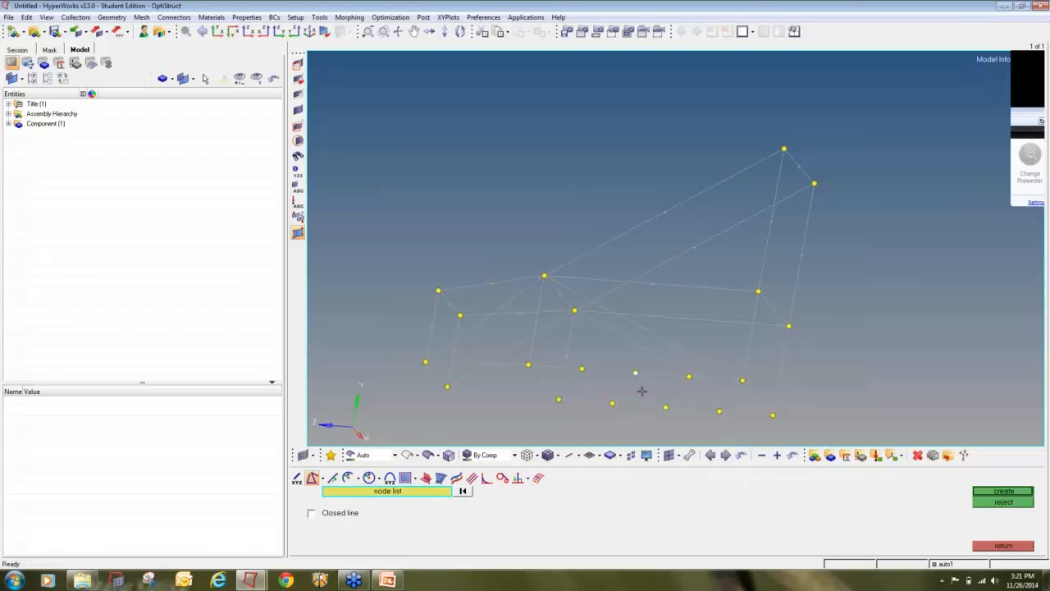
ctrl+drag(641, 391, 747, 357)
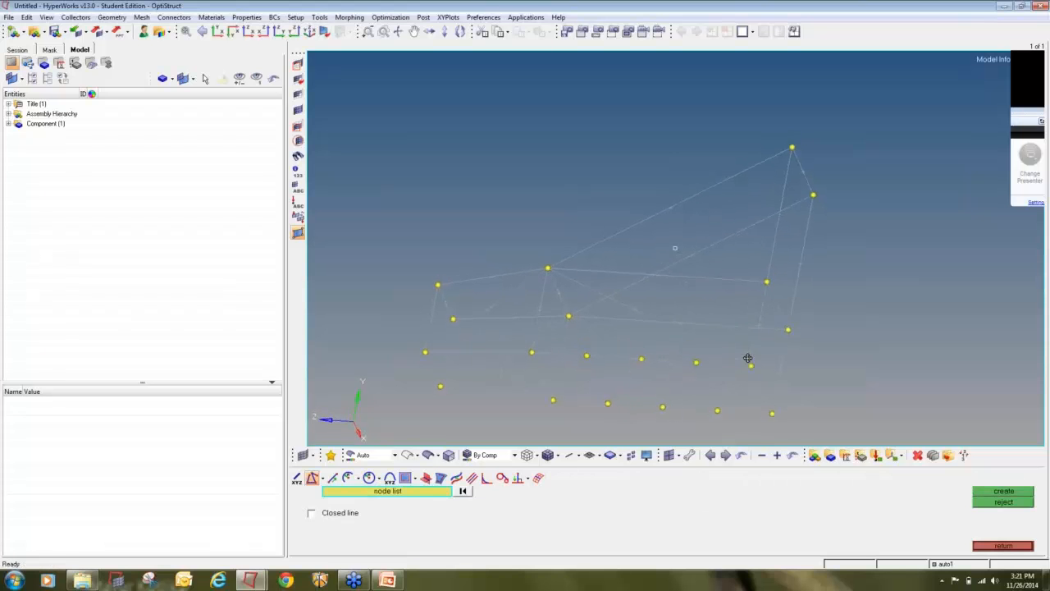
click(552, 400)
middle_click(641, 384)
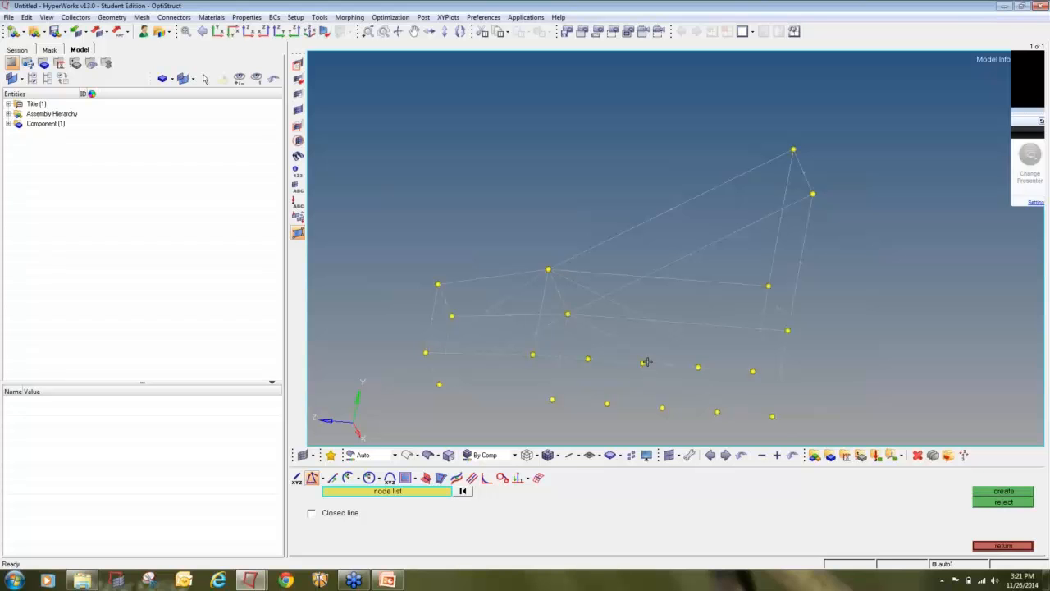
click(645, 363)
middle_click(762, 421)
Draw two crossing diagonal lines between the lower corners of the near and middle frames
ctrl+drag(586, 386, 503, 345)
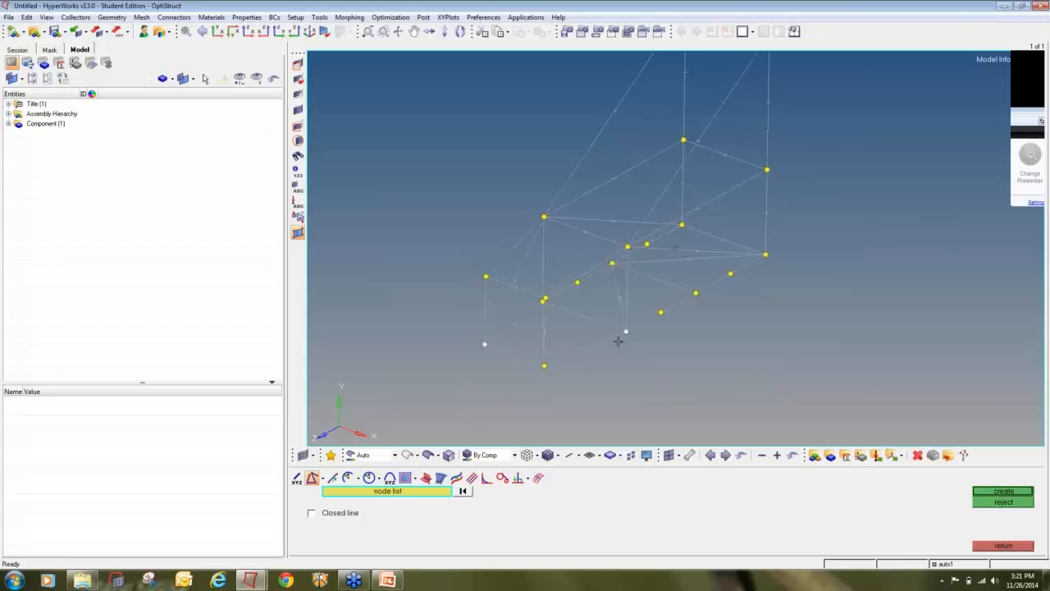
ctrl+drag(612, 357, 451, 262)
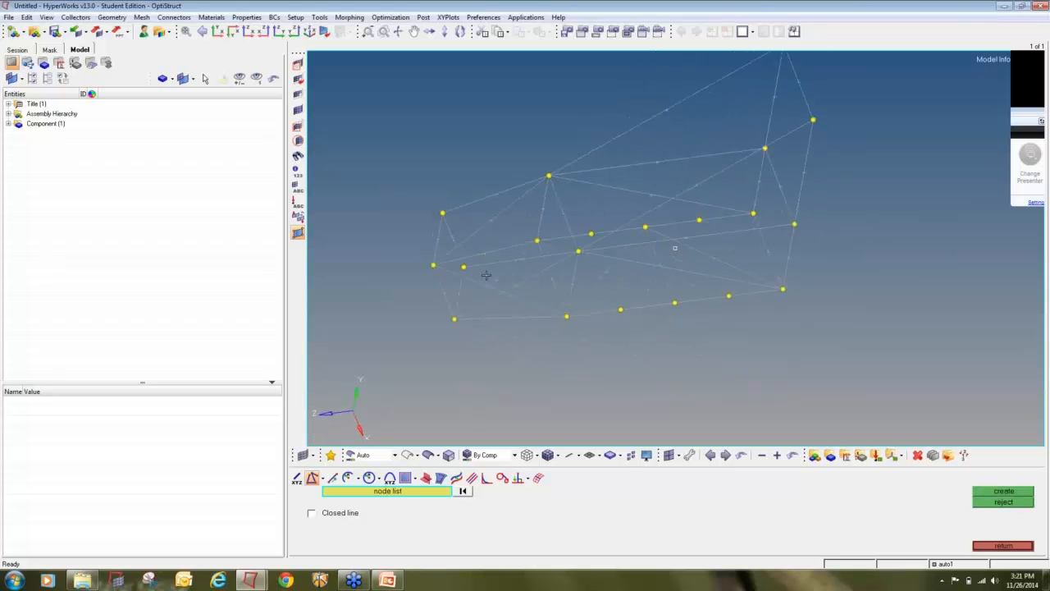
ctrl+scroll(486, 276, up, 5)
click(979, 547)
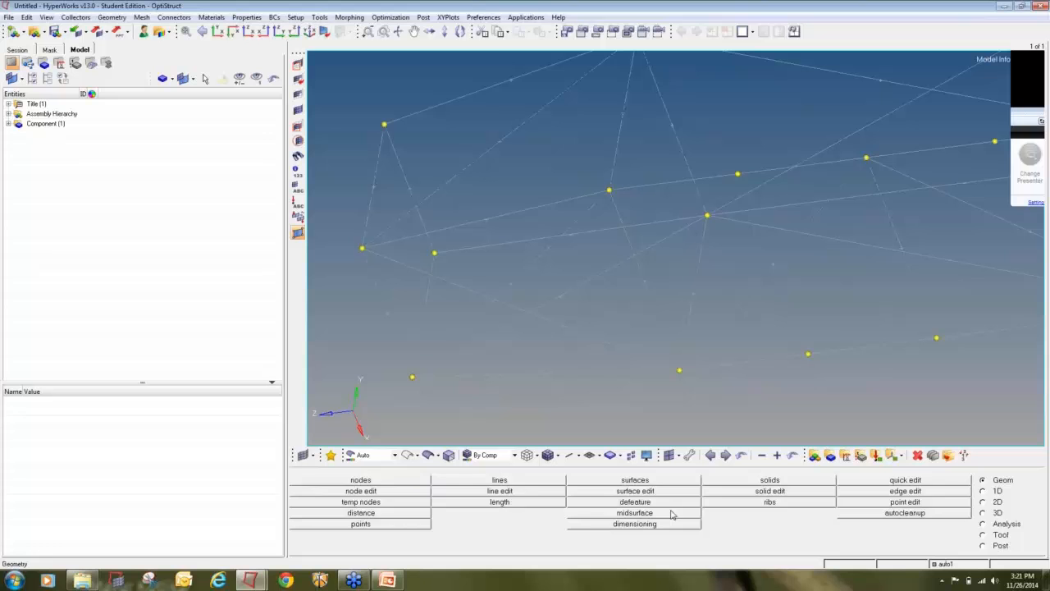
Look through the line edit options, including split at point, smooth line and extend line
click(528, 497)
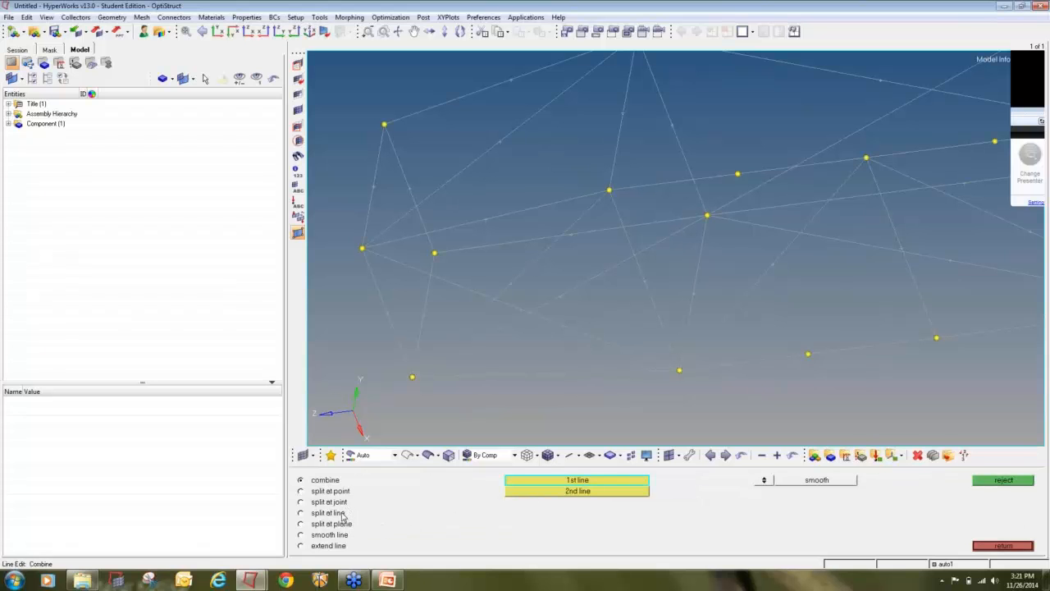
click(301, 513)
click(338, 504)
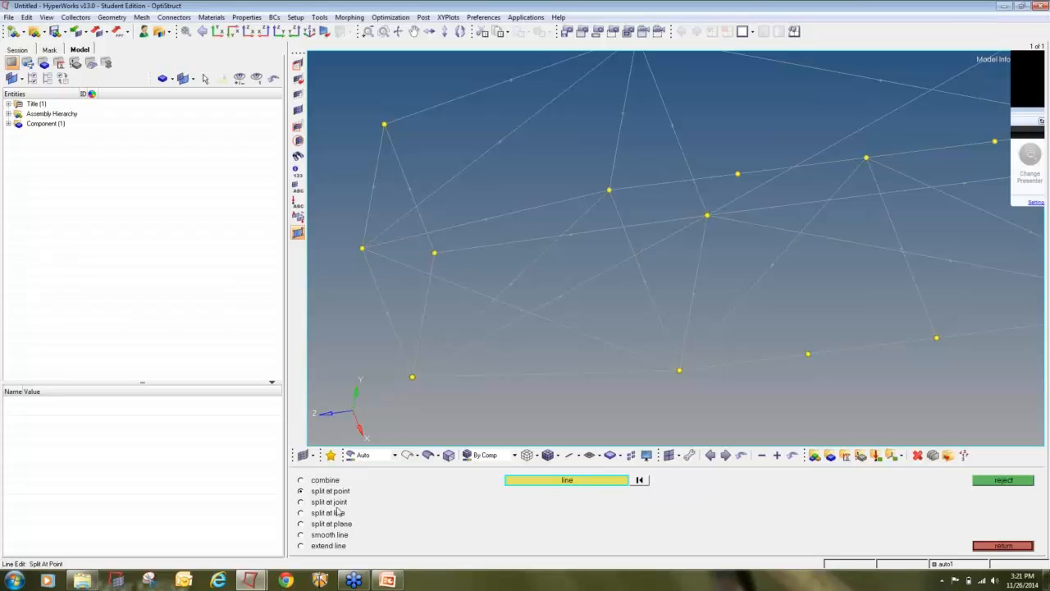
click(481, 293)
click(333, 535)
click(335, 547)
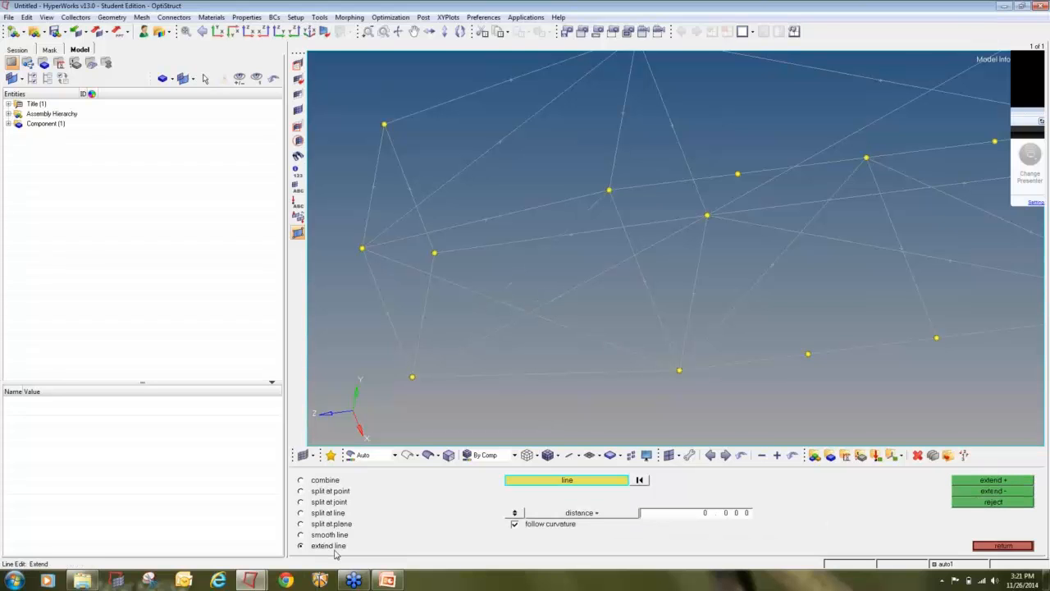
click(1003, 546)
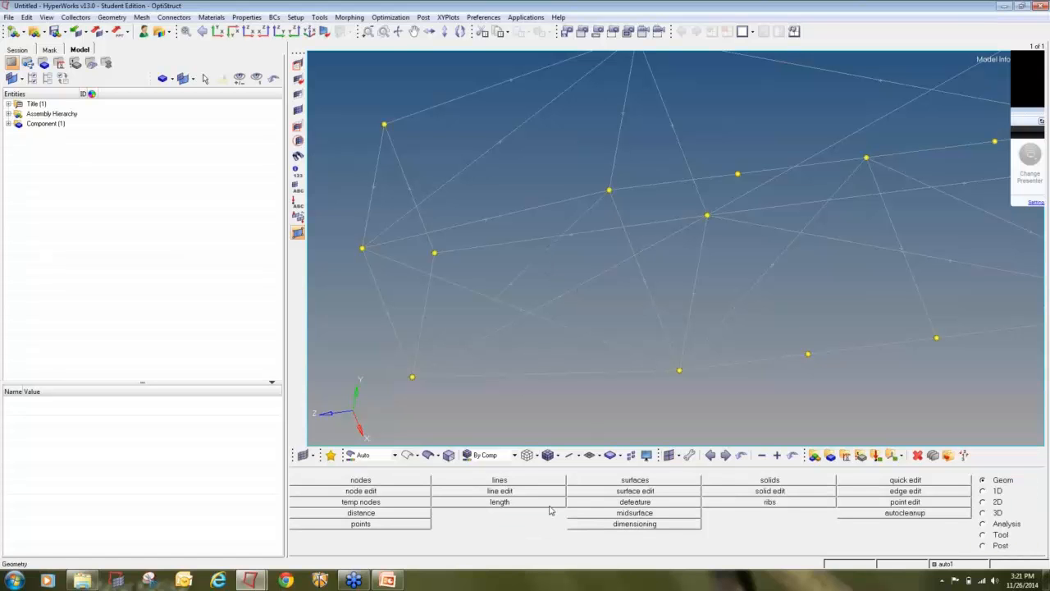
Create one node midway between the two end nodes of the raised line
click(538, 483)
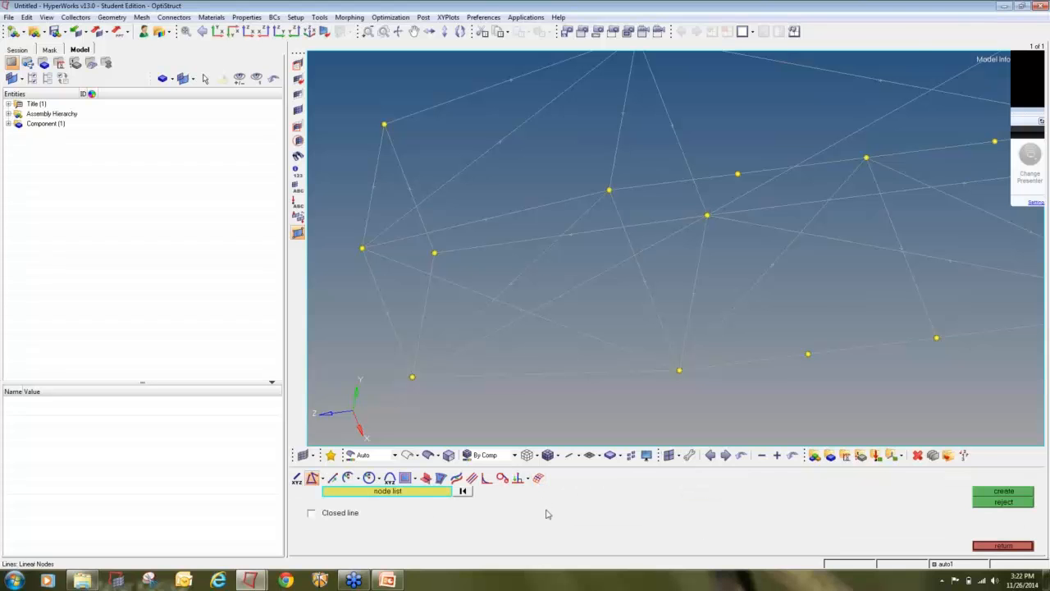
scroll(614, 299, down, 5)
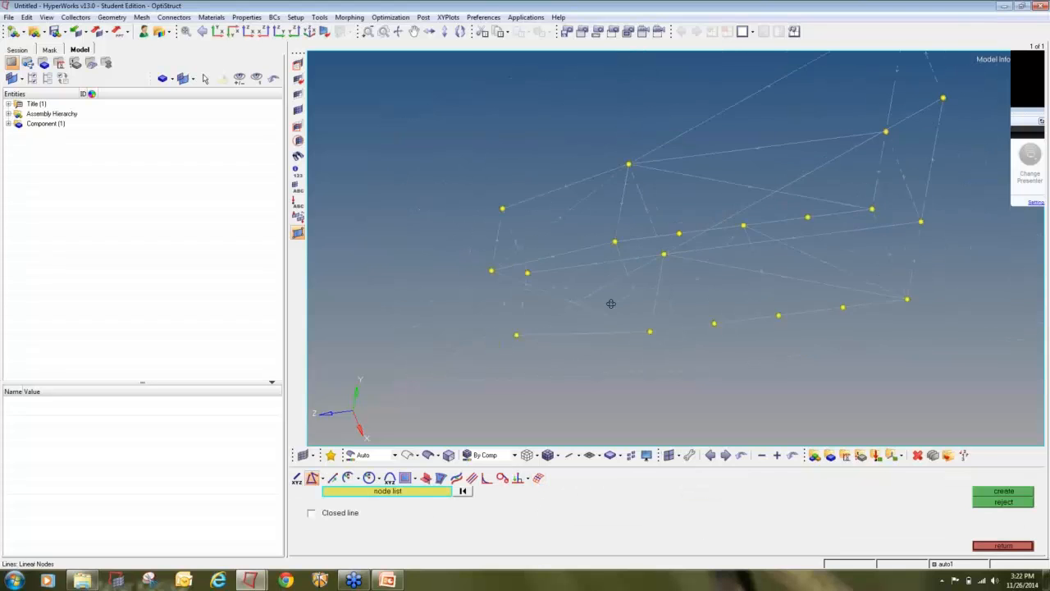
ctrl+drag(787, 305, 673, 241)
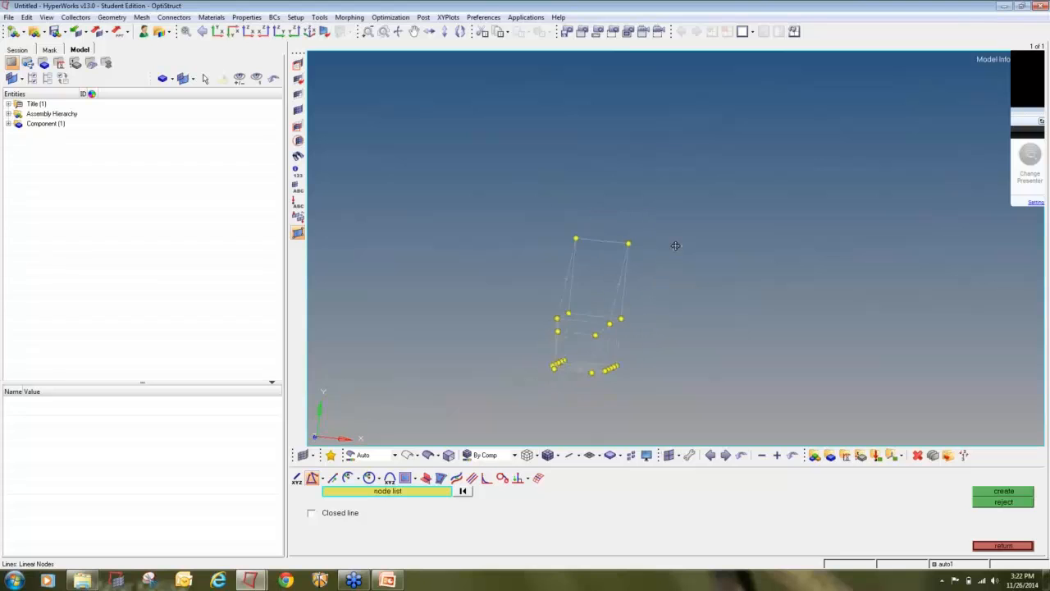
scroll(576, 231, up, 3)
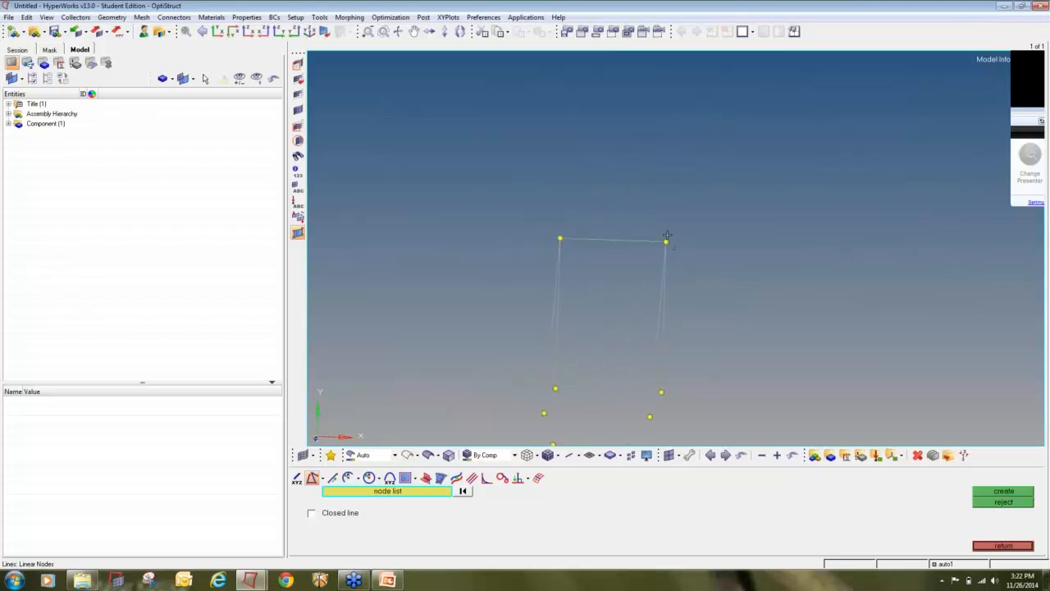
key(F4)
click(561, 239)
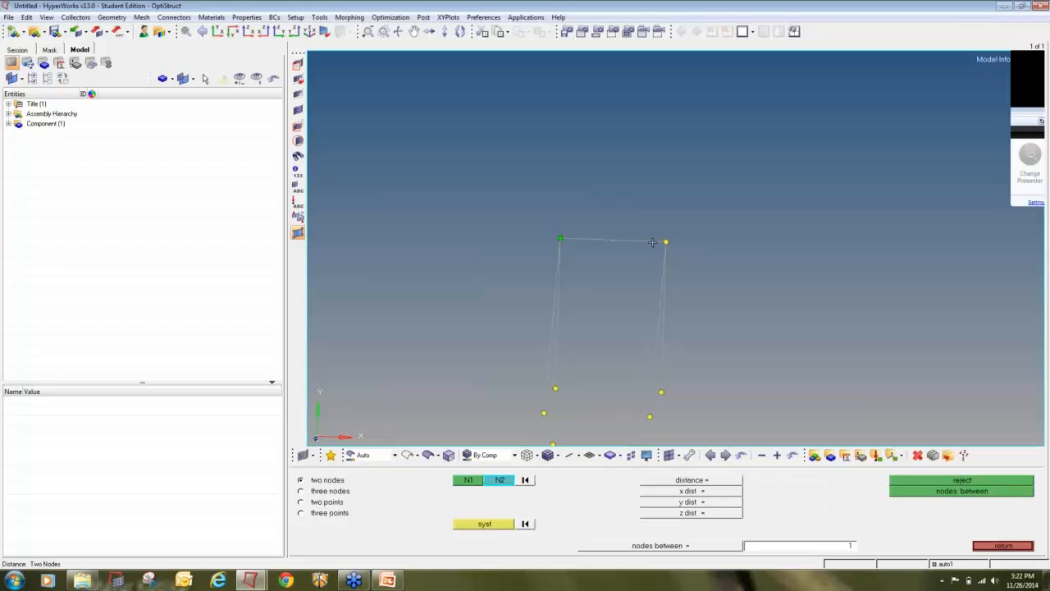
click(666, 241)
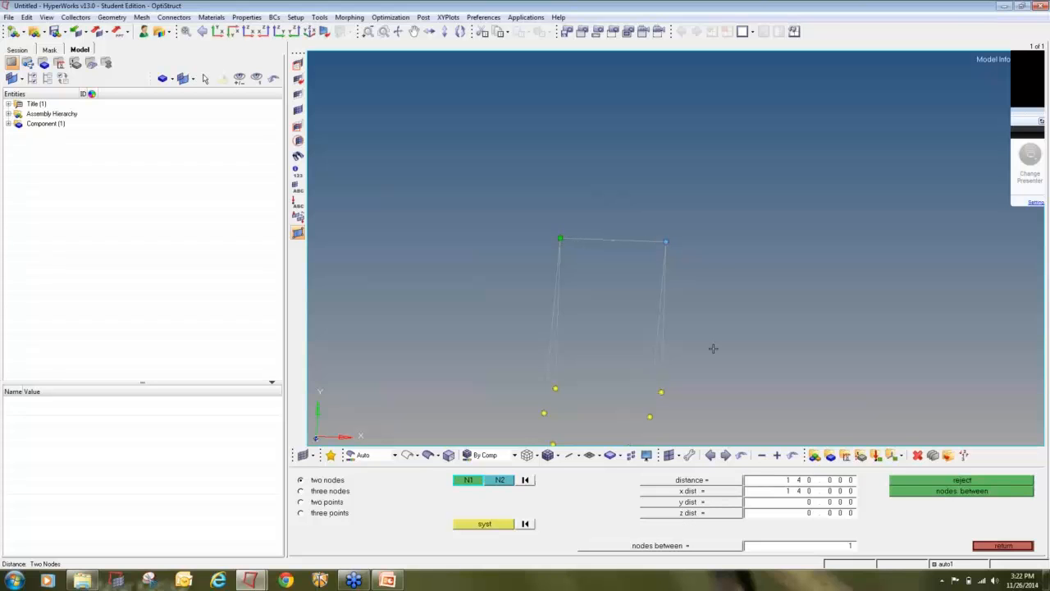
click(997, 544)
Measure the distance from the raised line's midpoint node to one of its end nodes
key(F4)
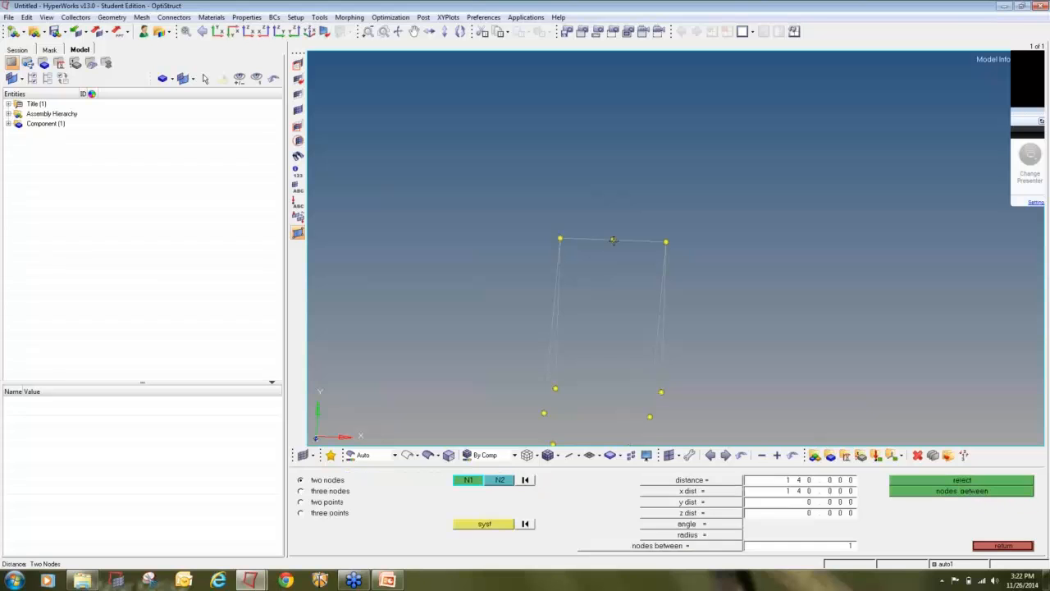
click(613, 240)
click(561, 239)
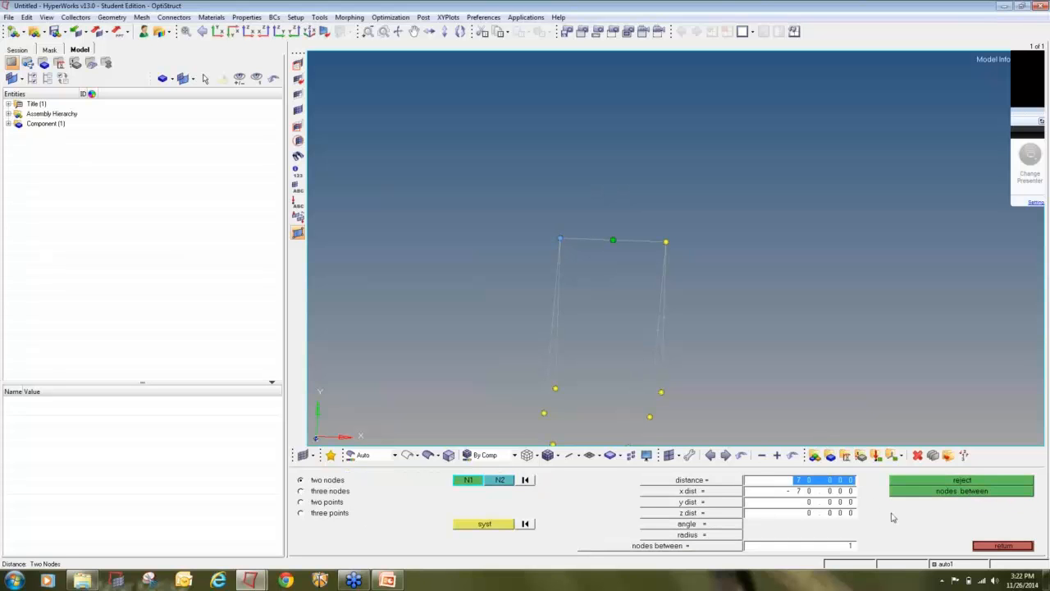
click(1000, 544)
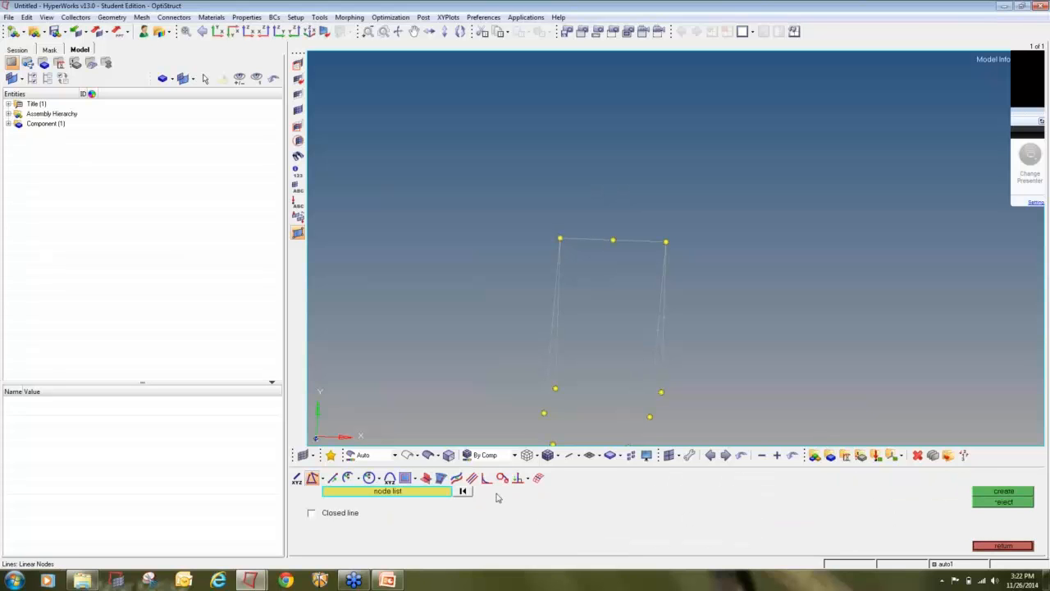
Create a 180-degree arc of radius 35 about the z-axis, centred on the raised line's midpoint node
click(349, 479)
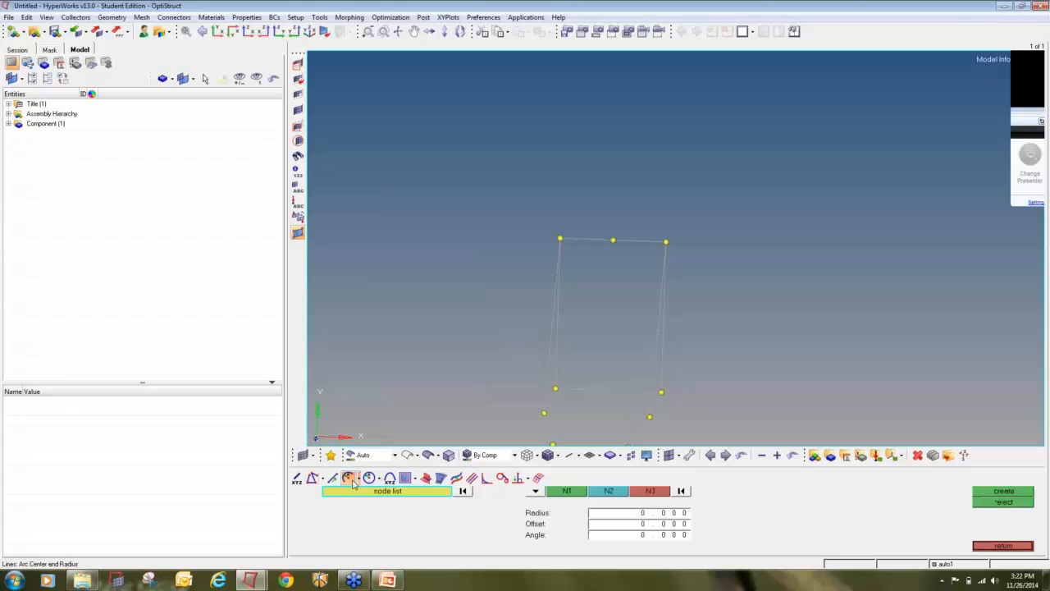
click(535, 491)
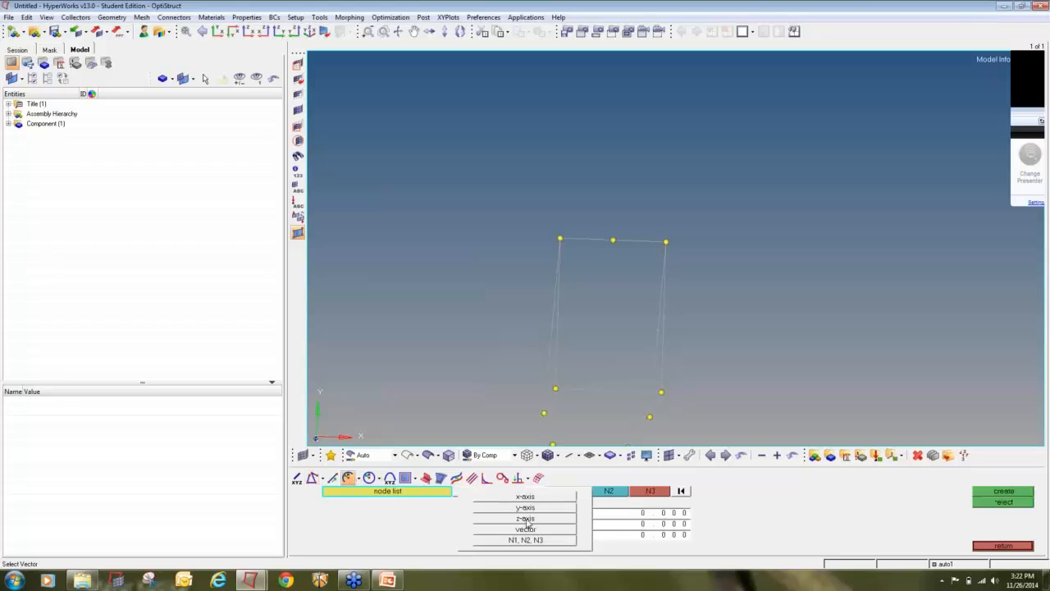
click(526, 519)
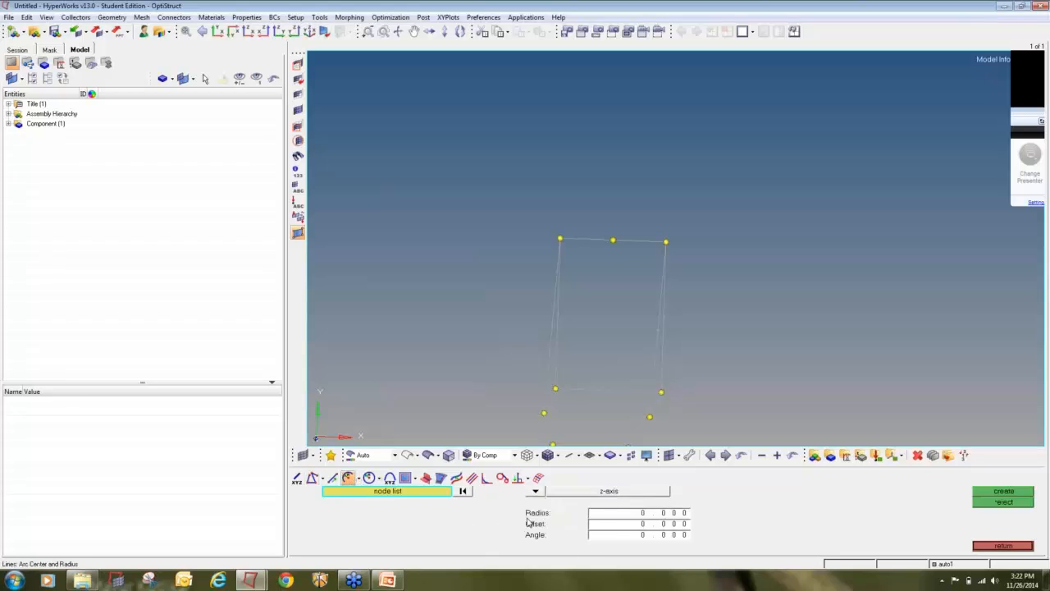
click(613, 240)
click(644, 514)
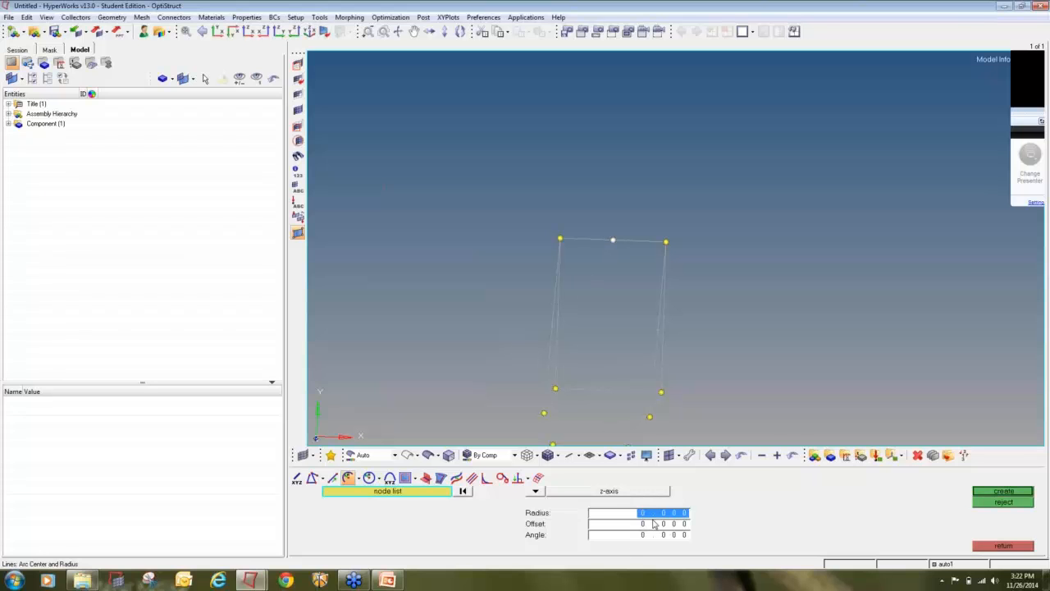
text(35)
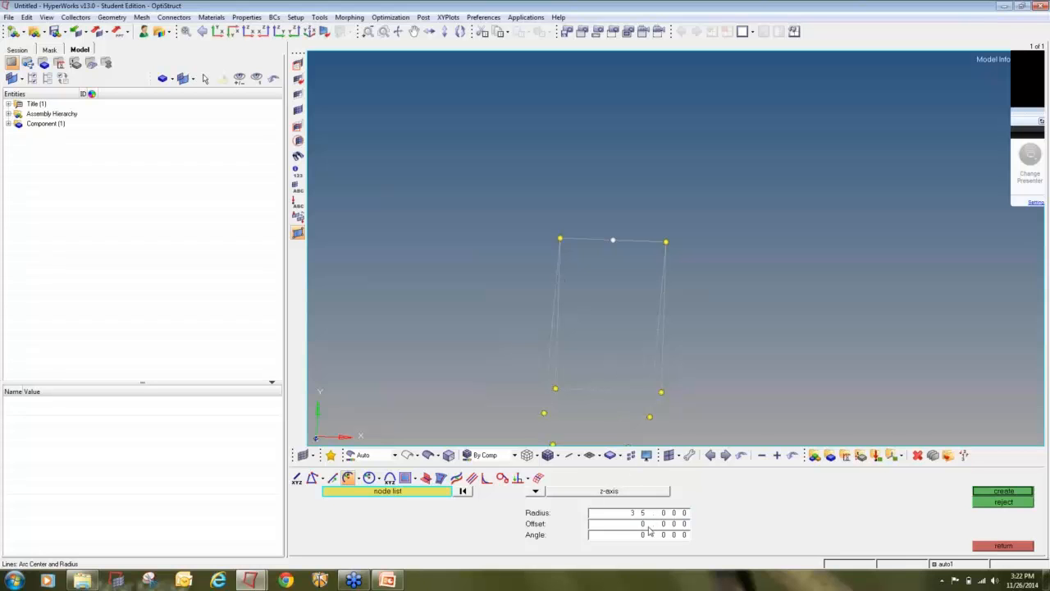
click(658, 535)
text(180)
click(1004, 491)
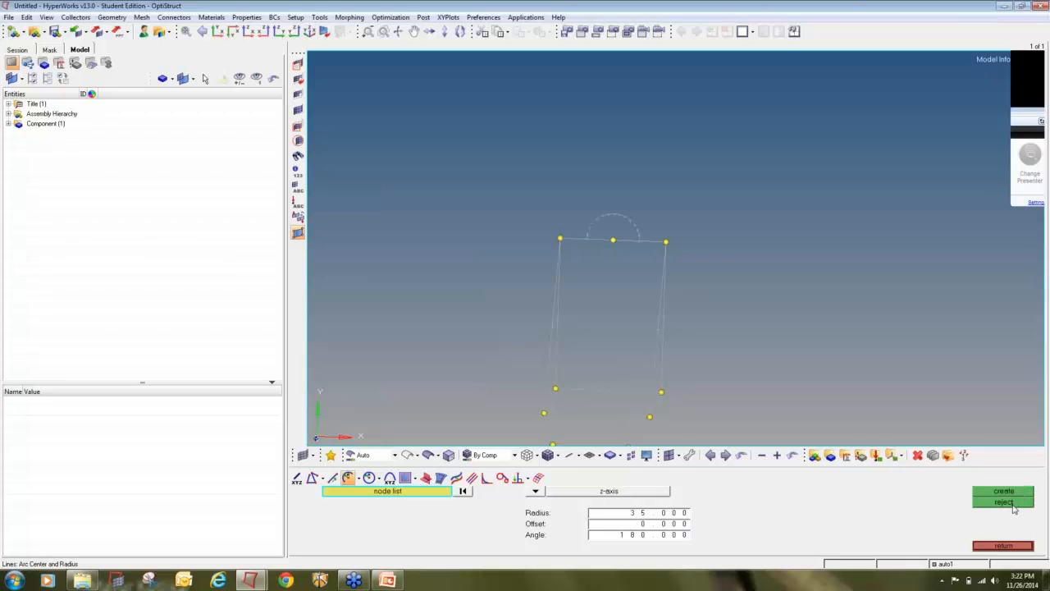
Reject the arc and recreate it about the same centre with radius 70
click(1014, 509)
click(681, 518)
text(7)
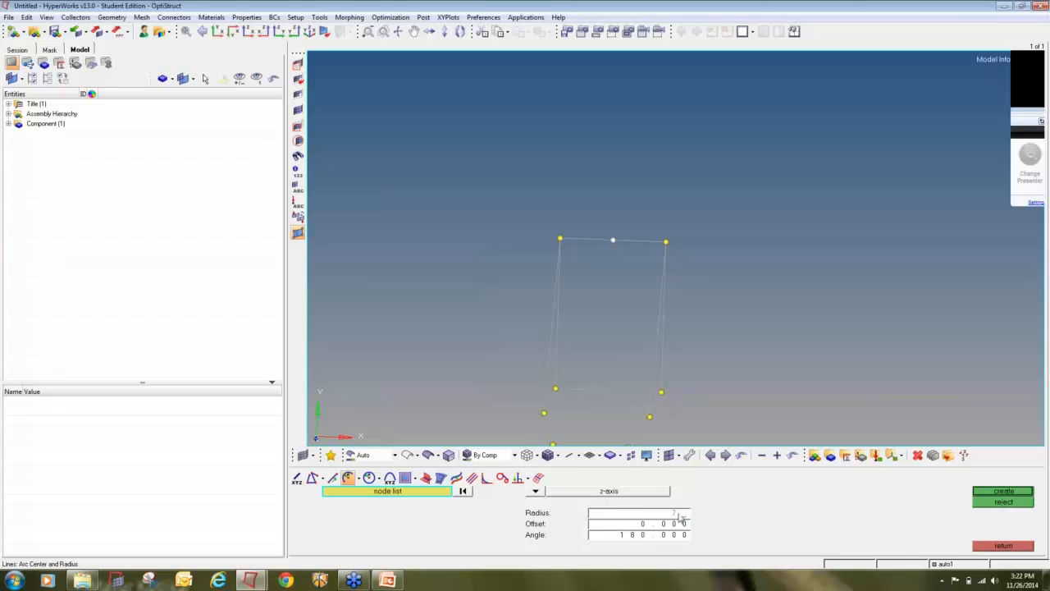
text(0)
click(1003, 493)
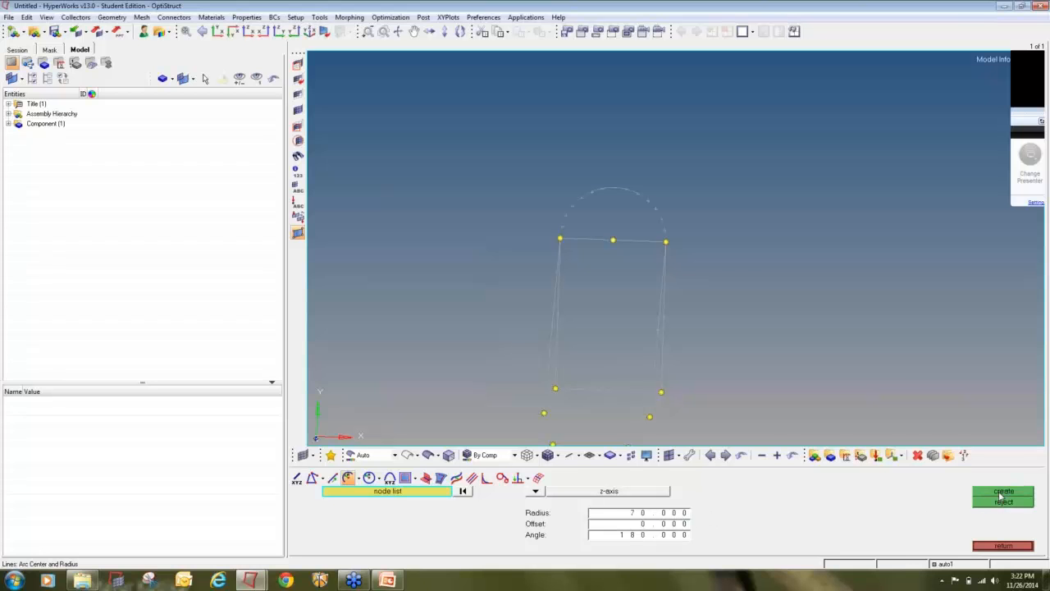
click(1010, 548)
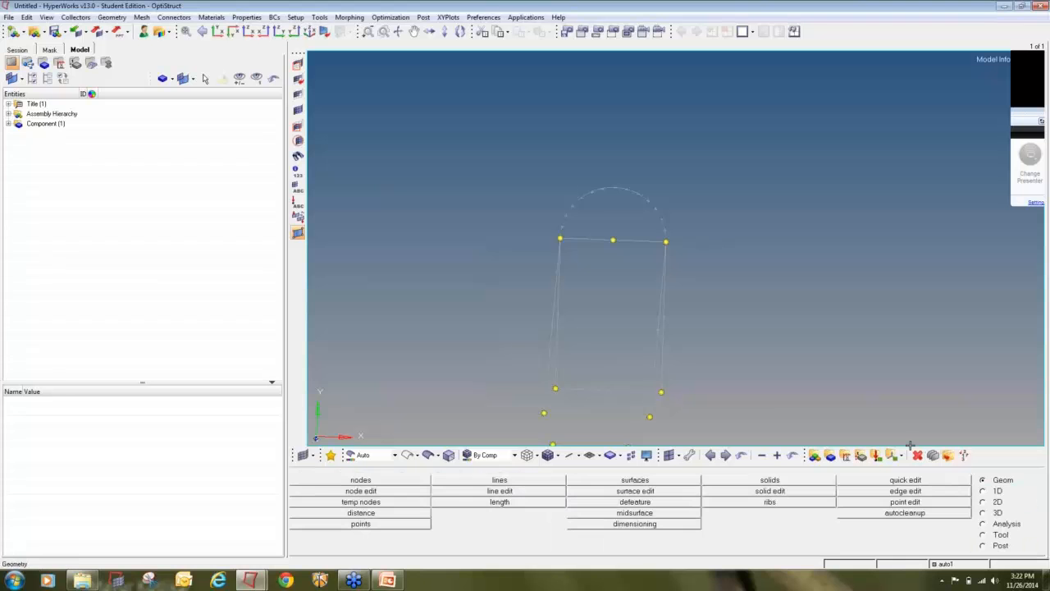
Select the four lines of the near frame for translation and duplicate them
ctrl+scroll(745, 318, down, 2)
ctrl+drag(734, 338, 472, 333)
key(shift+F4)
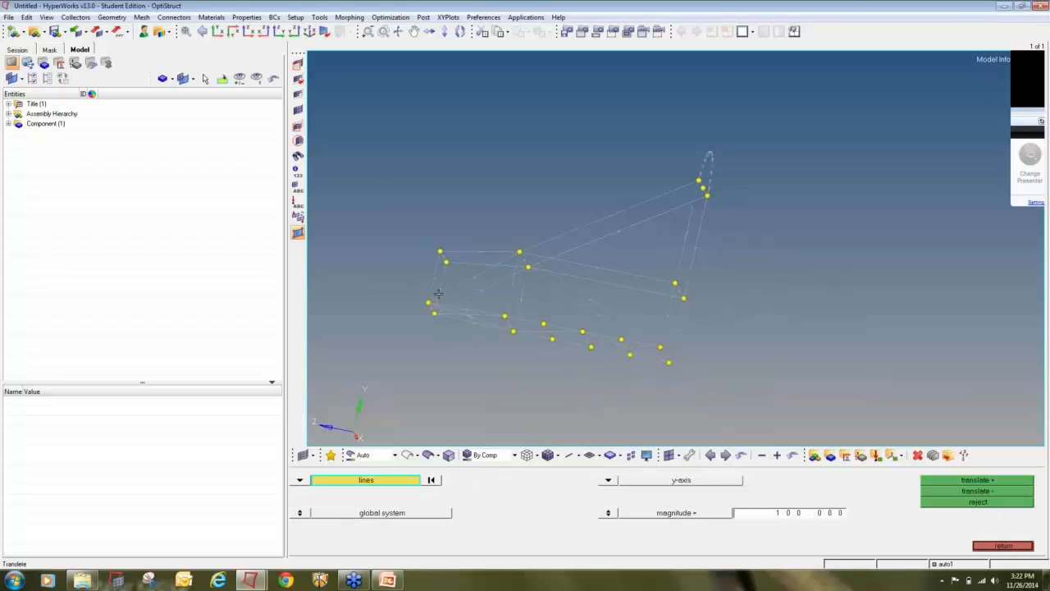
click(439, 287)
ctrl+drag(439, 260, 445, 262)
click(446, 261)
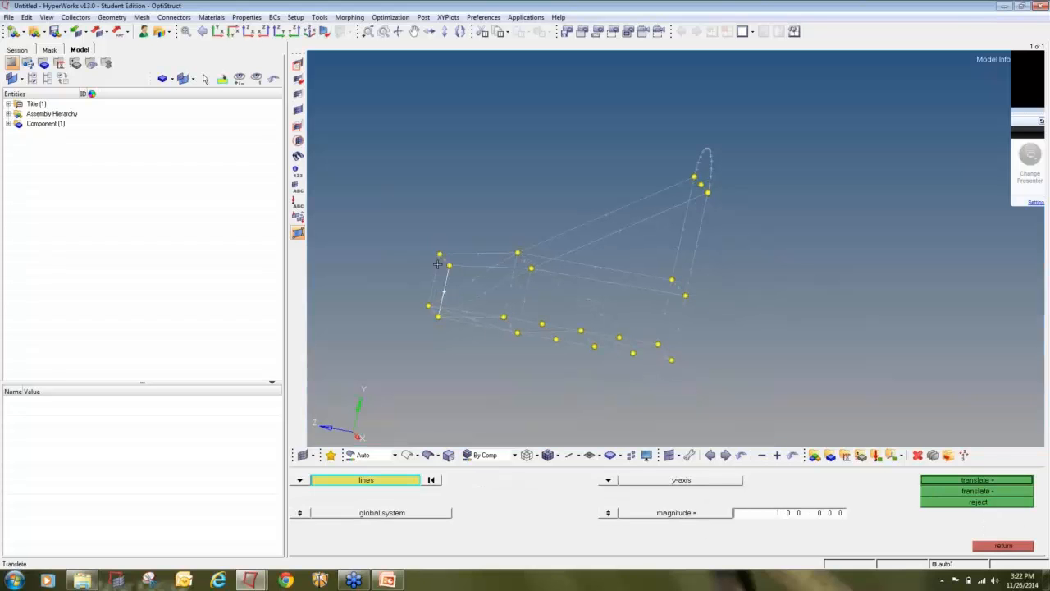
click(435, 280)
scroll(431, 313, up, 3)
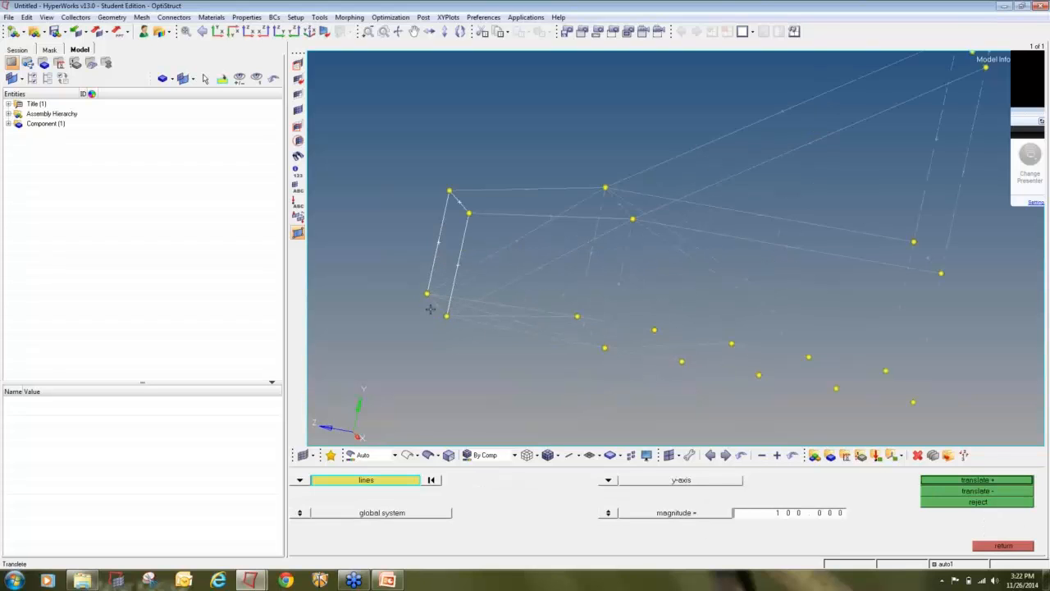
click(407, 481)
click(641, 514)
click(351, 492)
Translate the duplicated frame repeatedly in the negative z direction by a magnitude of 100, past the far frame
click(606, 480)
click(603, 512)
click(981, 491)
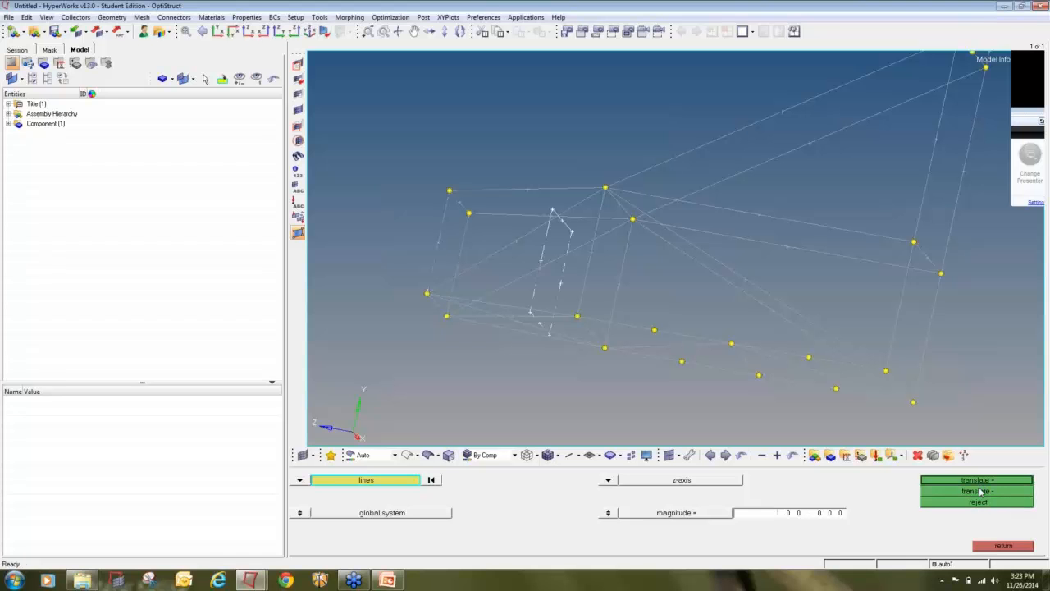
click(982, 491)
click(982, 491)
mouse_move(903, 351)
ctrl+mouse_down()
mouse_move(946, 295)
mouse_move(825, 284)
mouse_move(895, 336)
ctrl+mouse_up()
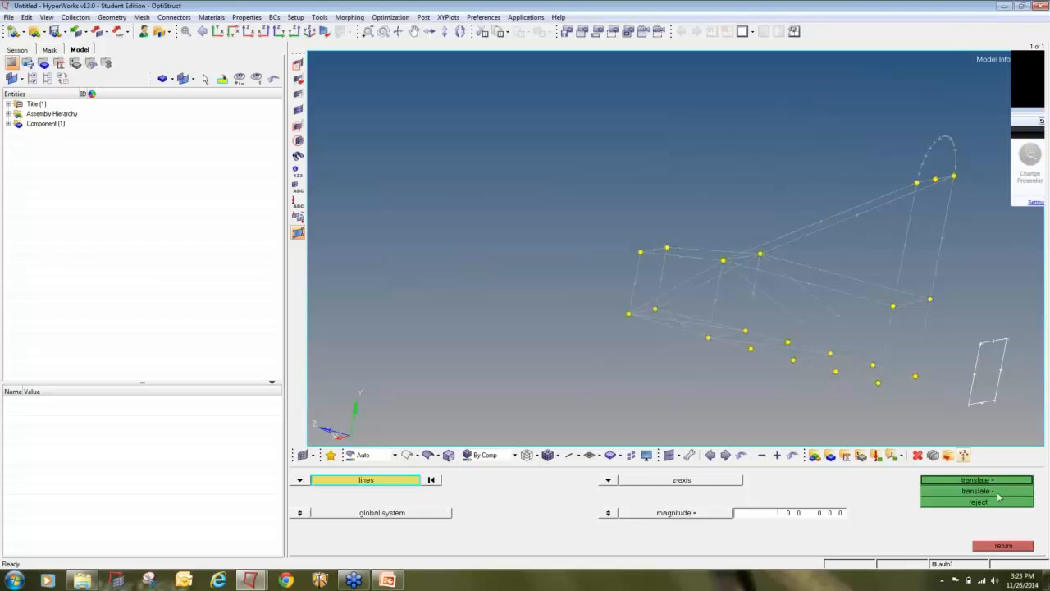
Extract two parametric end nodes on each vertical line of the translated frame, with the number of u nodes at 2
click(1003, 545)
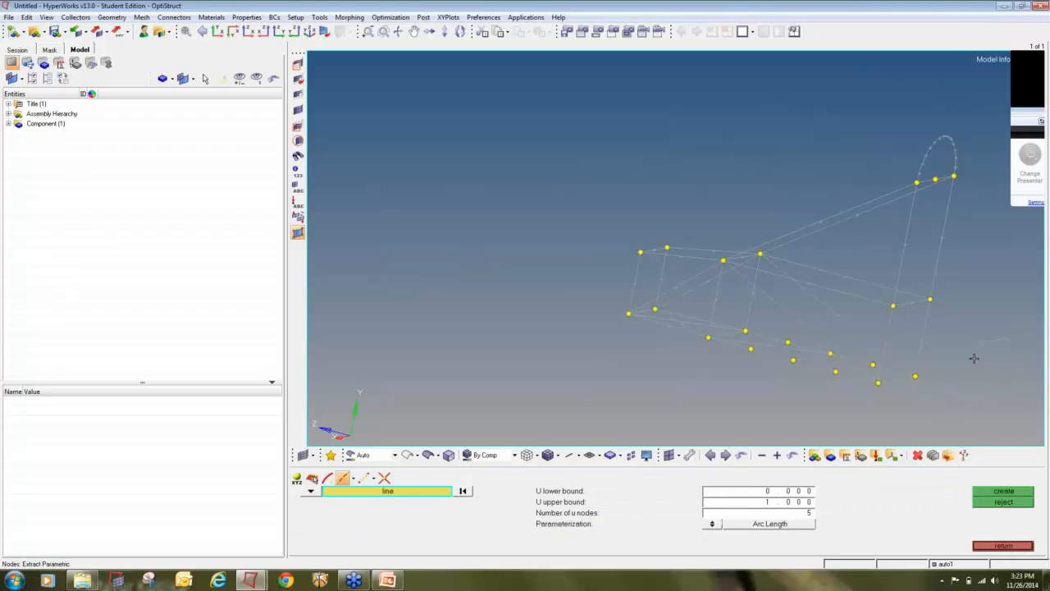
key(F8)
middle_click(998, 363)
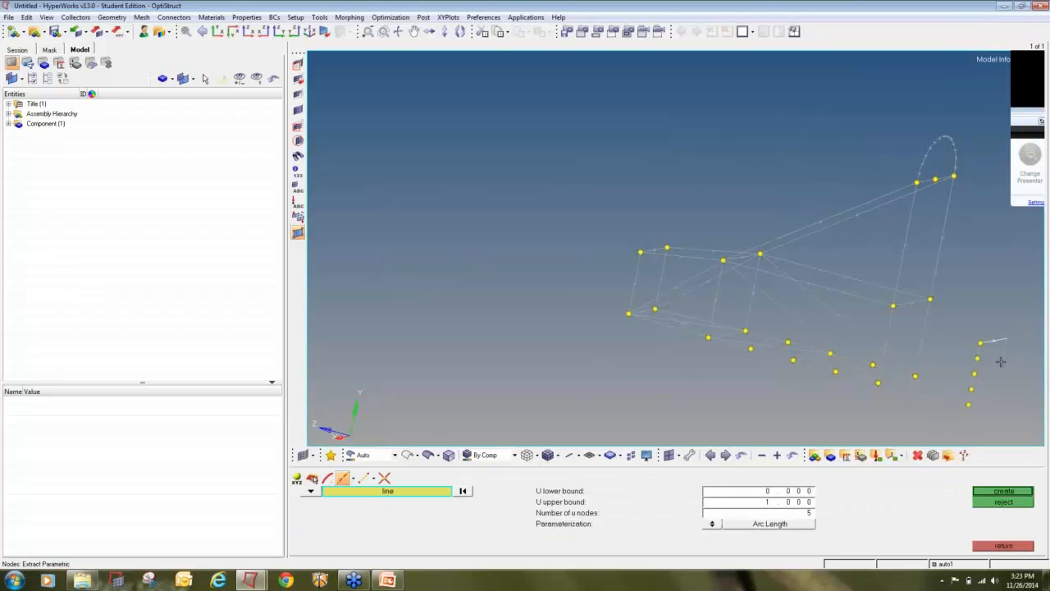
click(1015, 504)
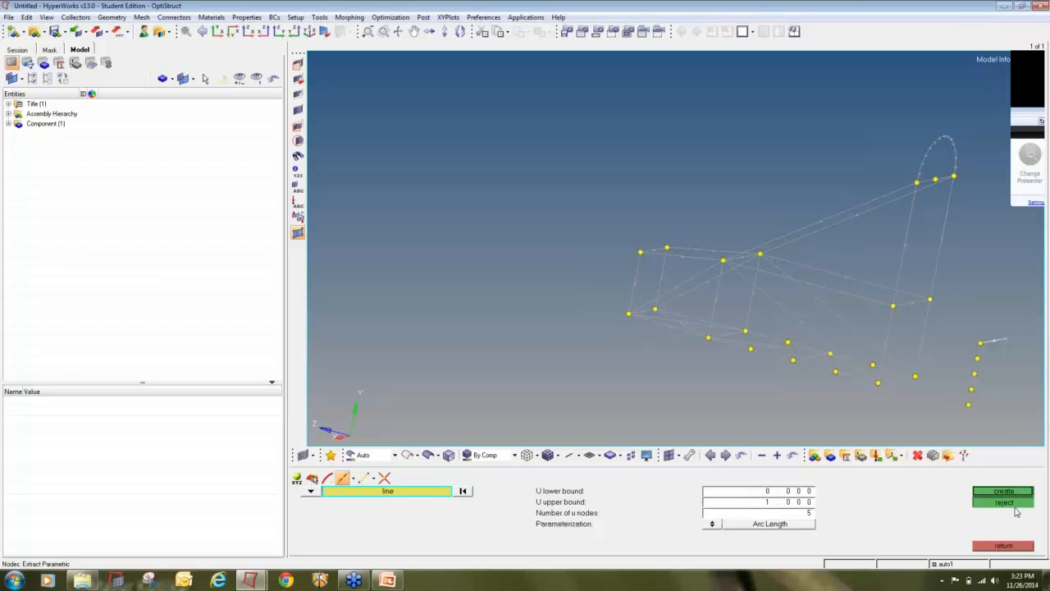
double_click(795, 513)
text(2)
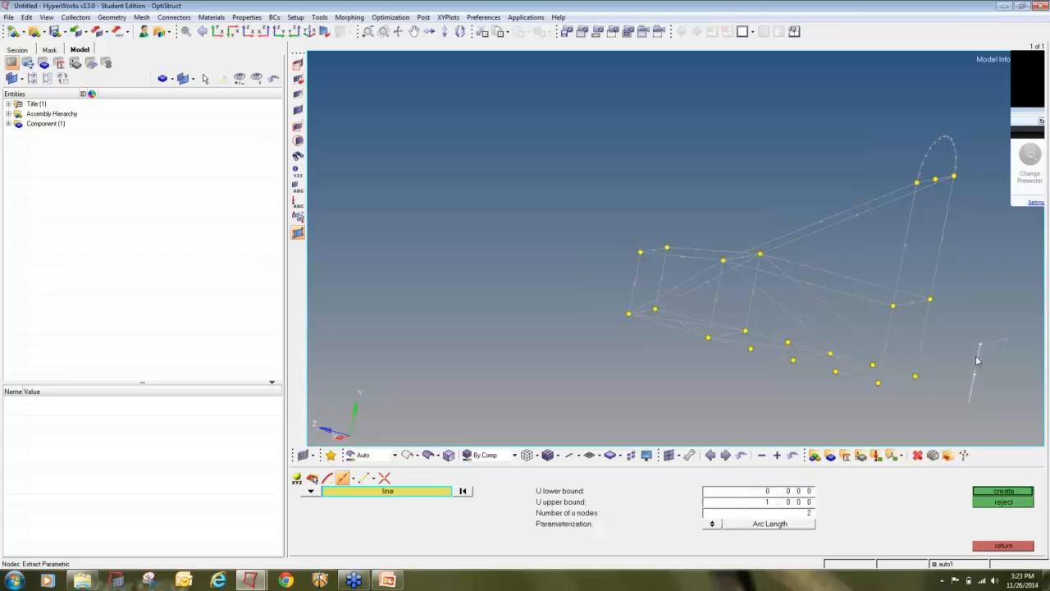
middle_click(978, 360)
click(1002, 364)
middle_click(1001, 367)
ctrl+drag(967, 379, 997, 379)
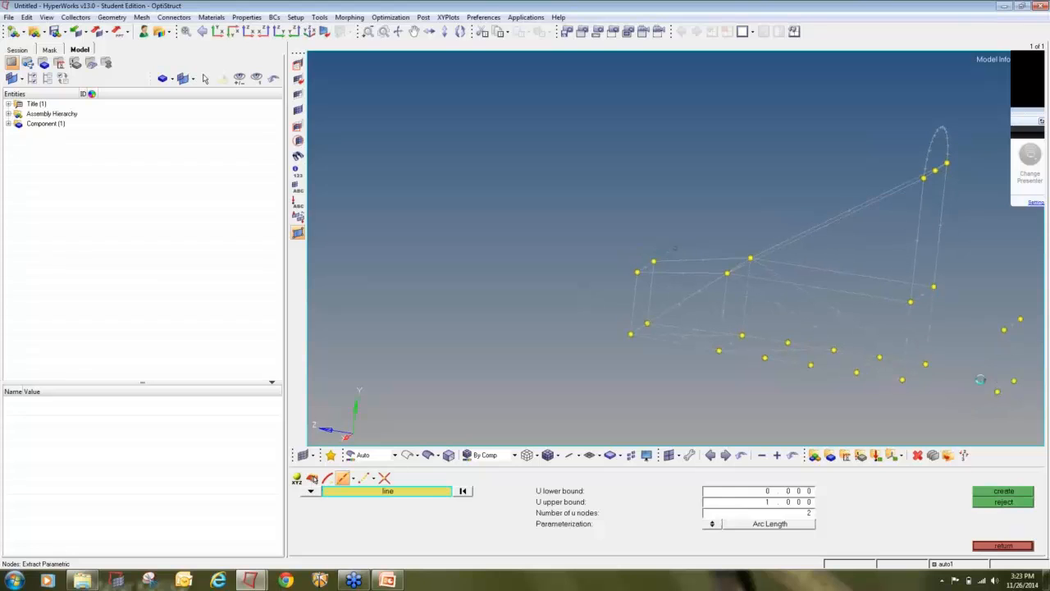
Create linear lines joining the hoop frame's near-side upper and lower nodes to the matching nodes of the translated frame
key(Escape)
click(558, 484)
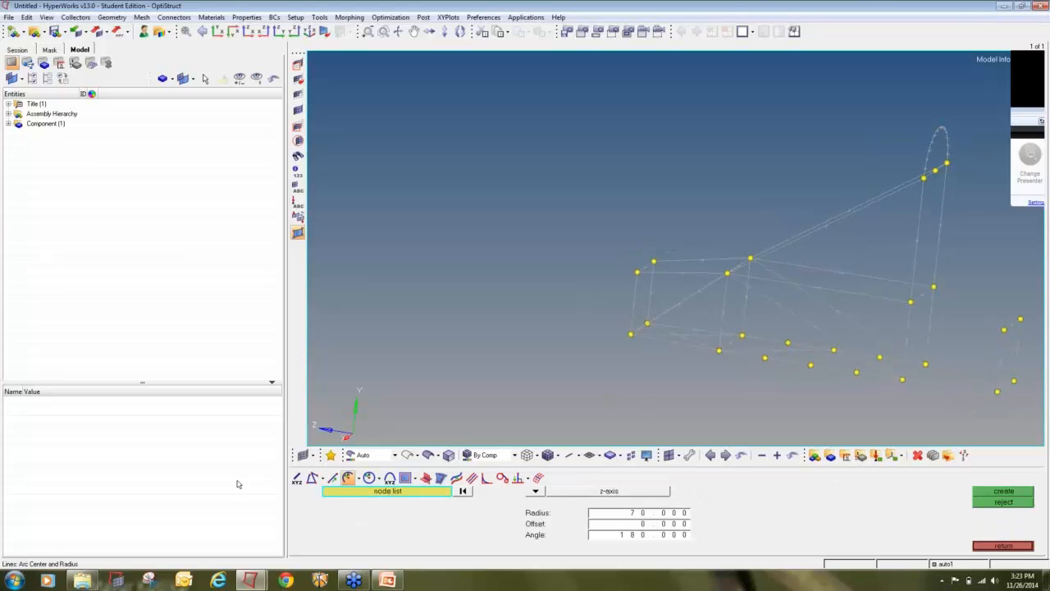
click(312, 477)
click(913, 304)
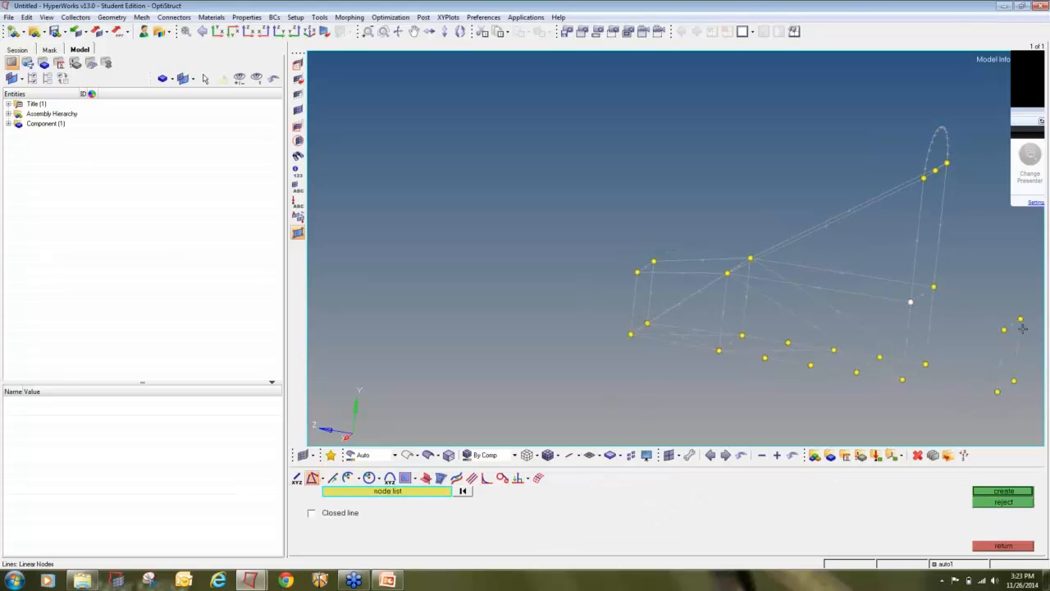
click(1003, 328)
middle_click(925, 374)
click(905, 380)
click(995, 395)
middle_click(963, 410)
Join the hoop frame's far-side upper and lower nodes to the matching nodes of the translated frame with linear lines
click(935, 287)
click(1020, 317)
middle_click(1023, 345)
click(925, 364)
middle_click(987, 395)
Cross-brace the translated end frame with two diagonal lines between its opposite corner nodes
ctrl+drag(902, 388, 964, 384)
ctrl+right_drag(1002, 361, 860, 350)
ctrl+drag(861, 350, 886, 319)
click(856, 322)
click(874, 369)
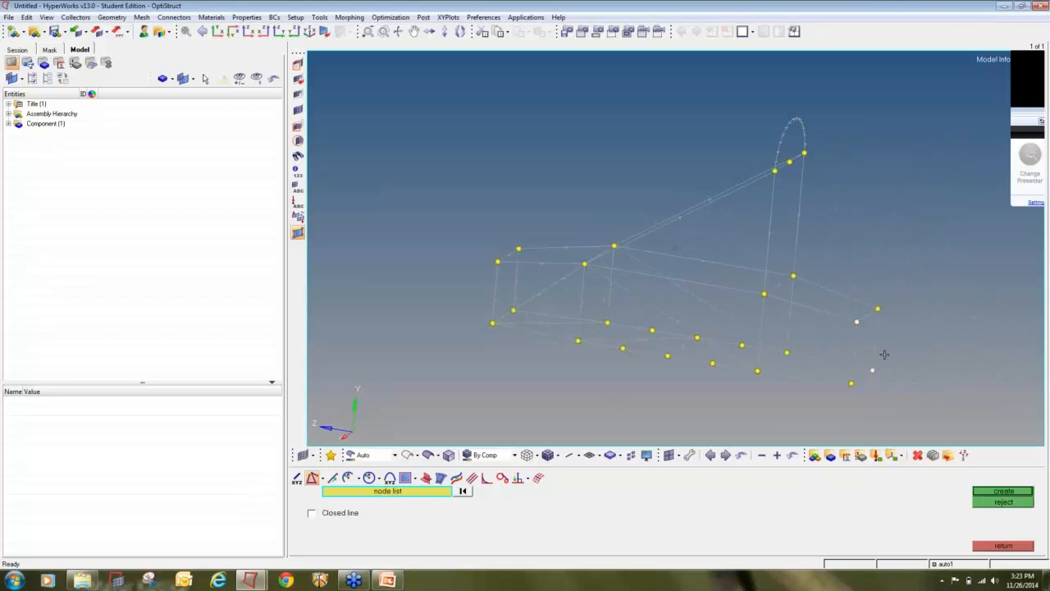
middle_click(884, 354)
click(879, 309)
click(852, 383)
middle_click(853, 407)
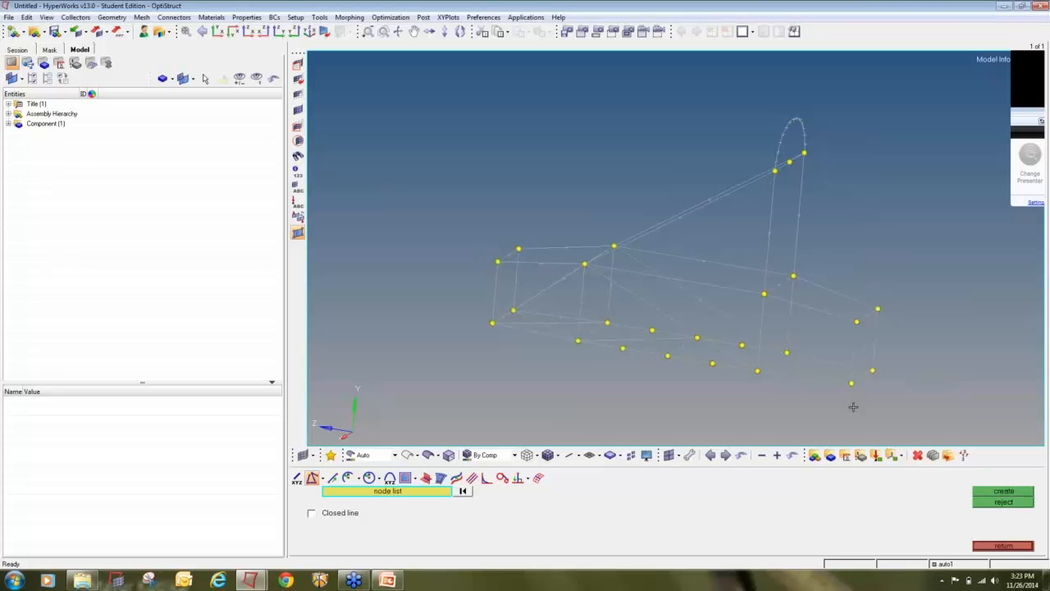
Create a diagonal floor brace from a lower node of the hoop frame to the opposite lower node of the end frame
ctrl+drag(804, 359, 775, 283)
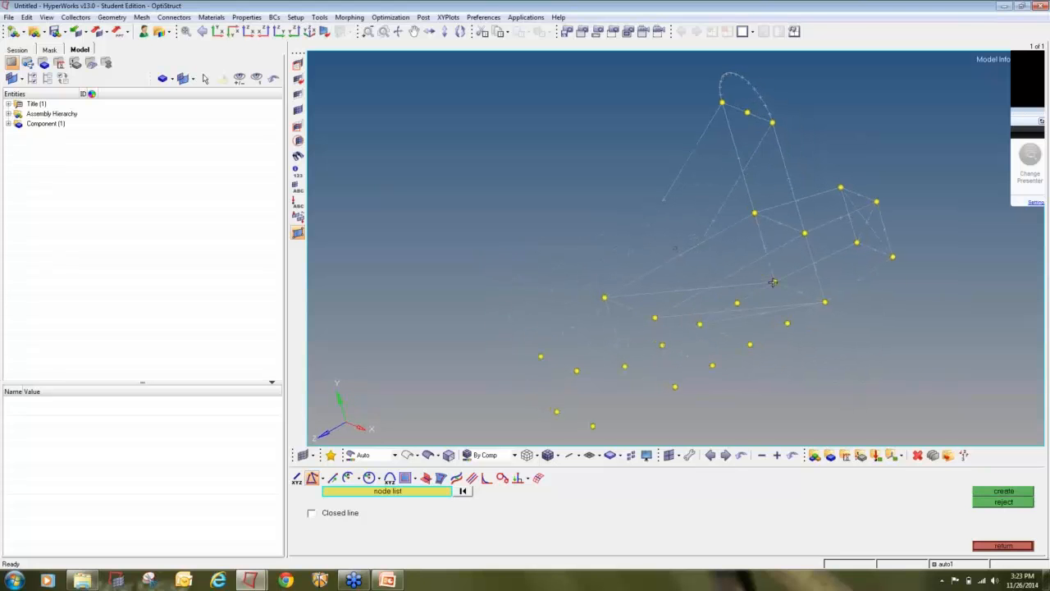
click(775, 282)
click(805, 233)
click(891, 259)
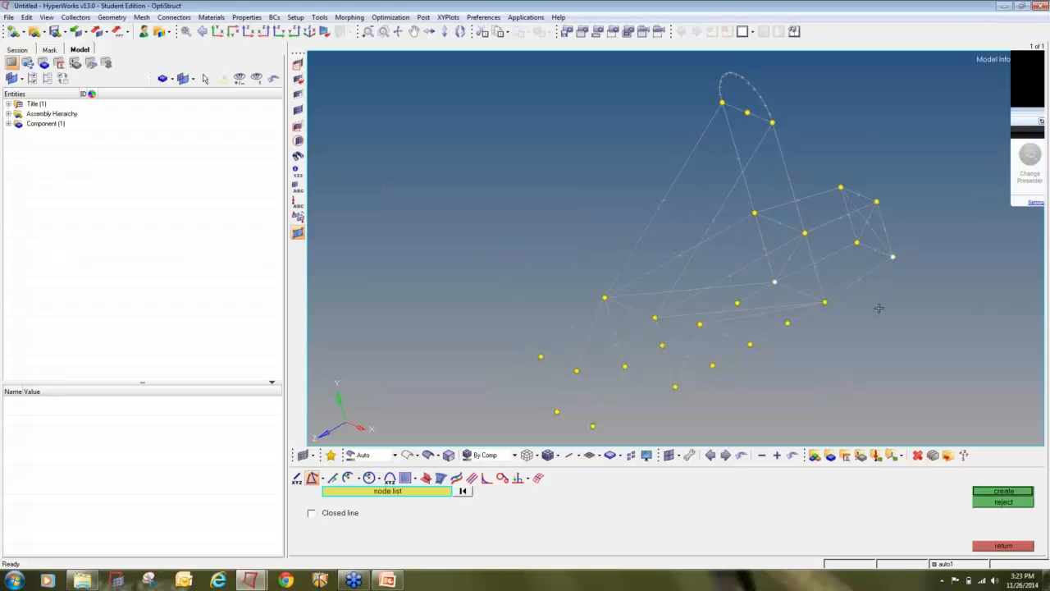
middle_click(879, 309)
Create two support lines from the nodes at the base of the roll-hoop arc to the upper nodes of the end frame
ctrl+drag(917, 309, 804, 271)
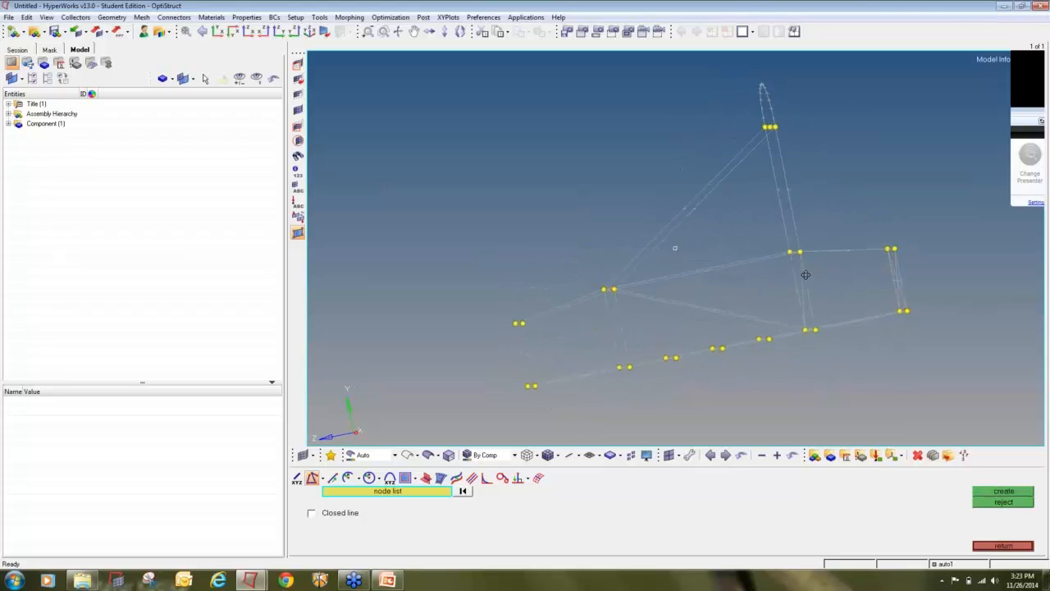
ctrl+drag(928, 380, 869, 395)
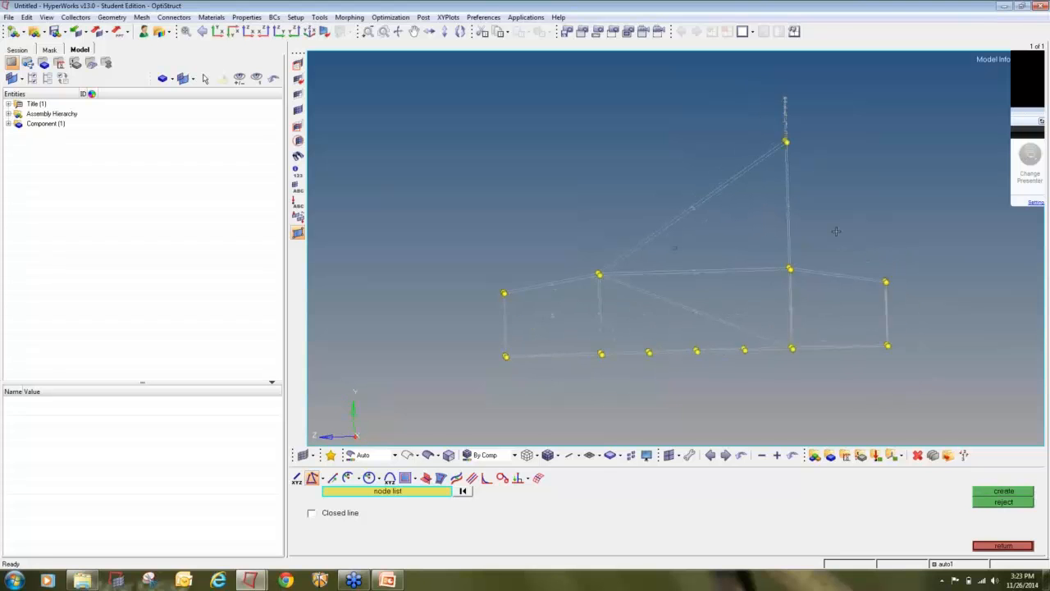
ctrl+drag(795, 168, 778, 146)
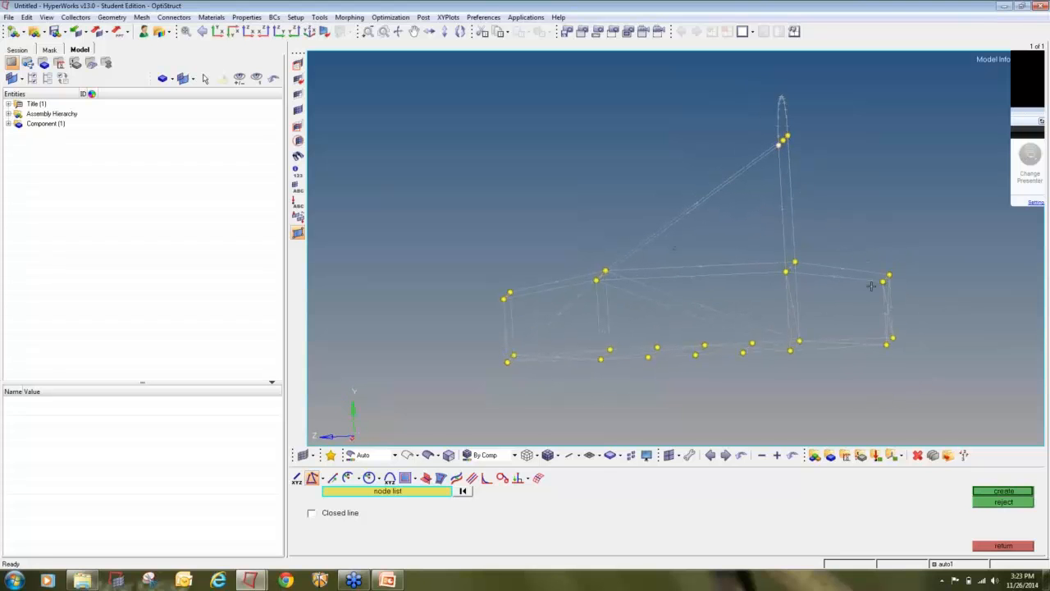
click(786, 135)
ctrl+drag(907, 323, 887, 417)
Extract a midpoint node on each of the two lower side lines between the hoop frame and the end frame
scroll(837, 363, up, 2)
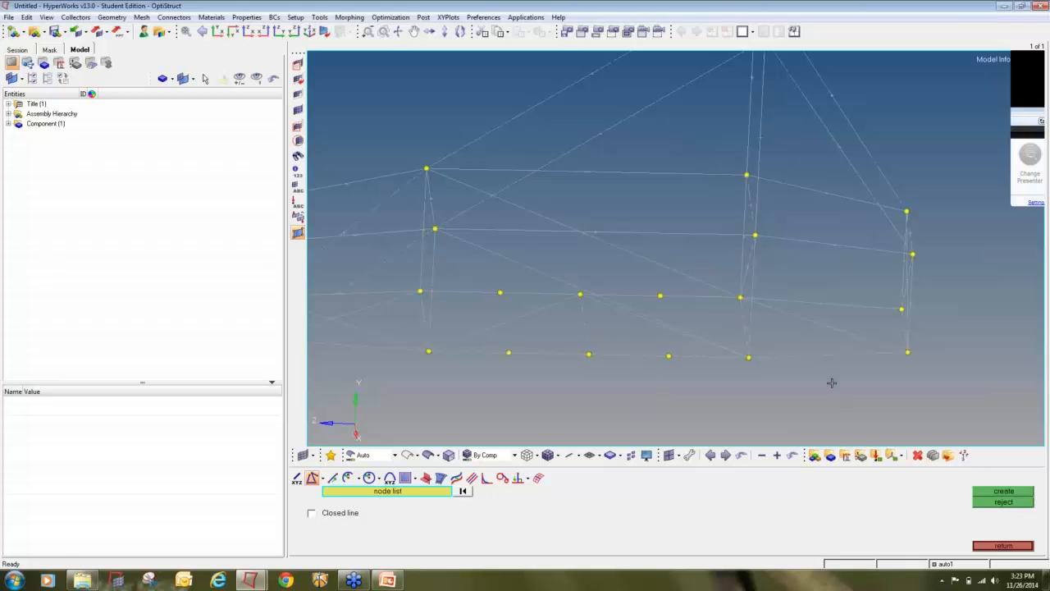
key(F8)
click(823, 356)
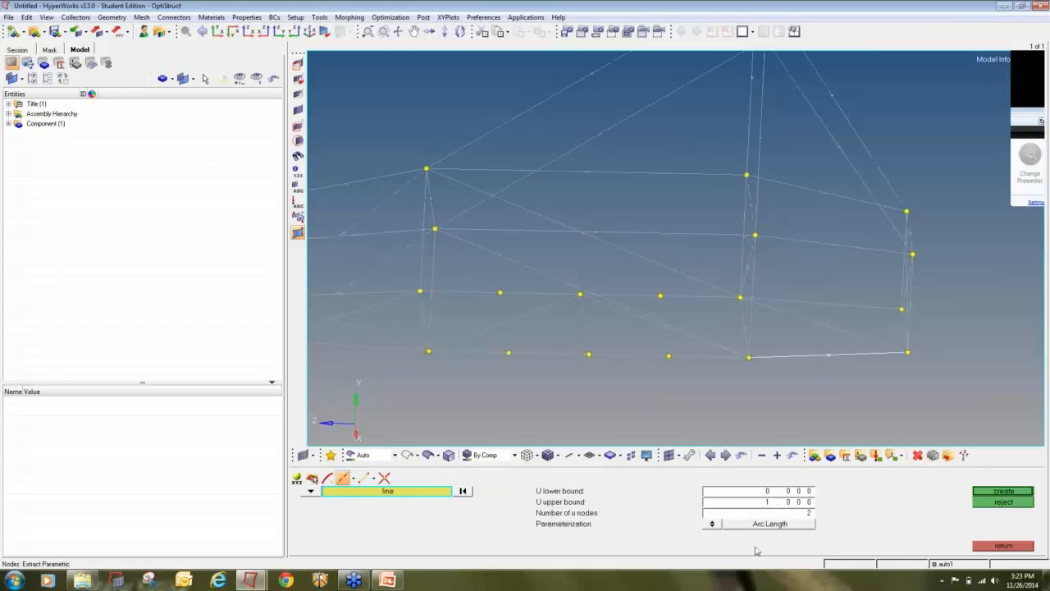
click(806, 514)
middle_click(843, 503)
click(826, 305)
middle_click(826, 331)
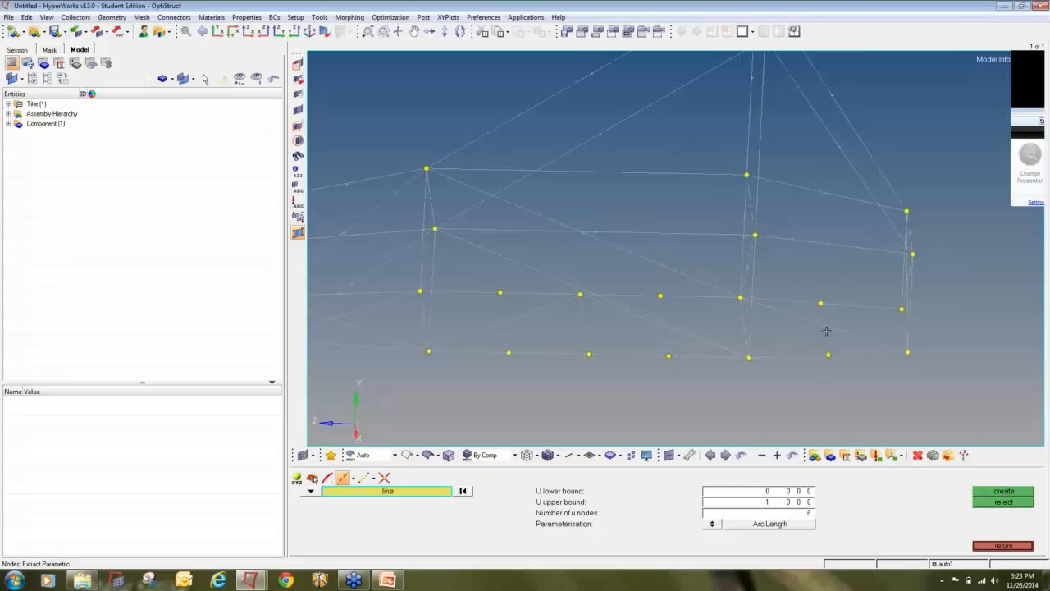
Create a floor cross line between the two new midpoint nodes of the lower side lines
key(ctrl+l)
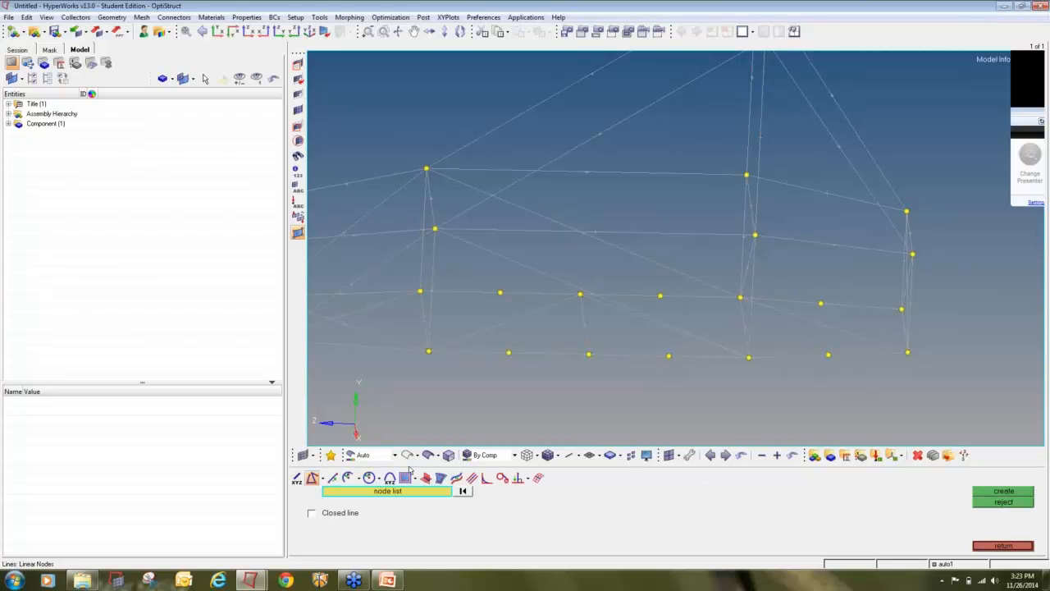
click(825, 356)
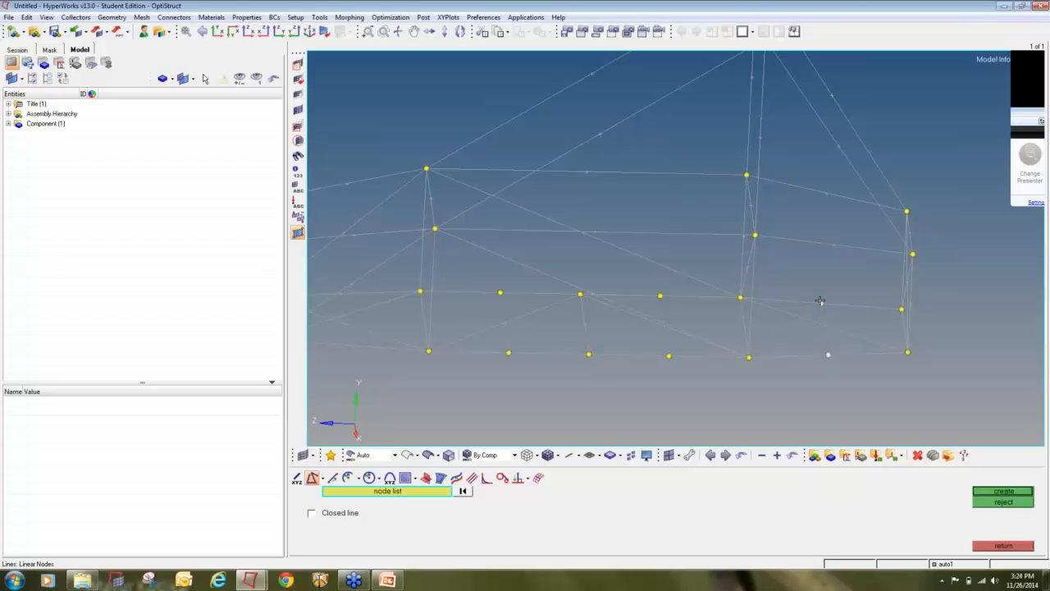
middle_click(823, 316)
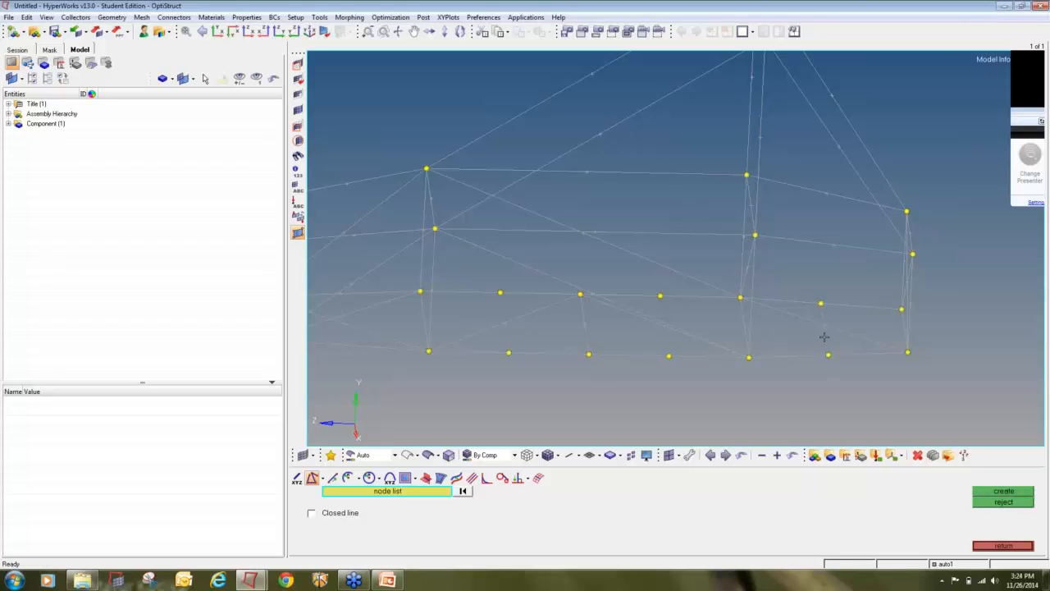
click(993, 546)
Clear all temporary nodes from the finished wireframe
ctrl+drag(800, 339, 805, 304)
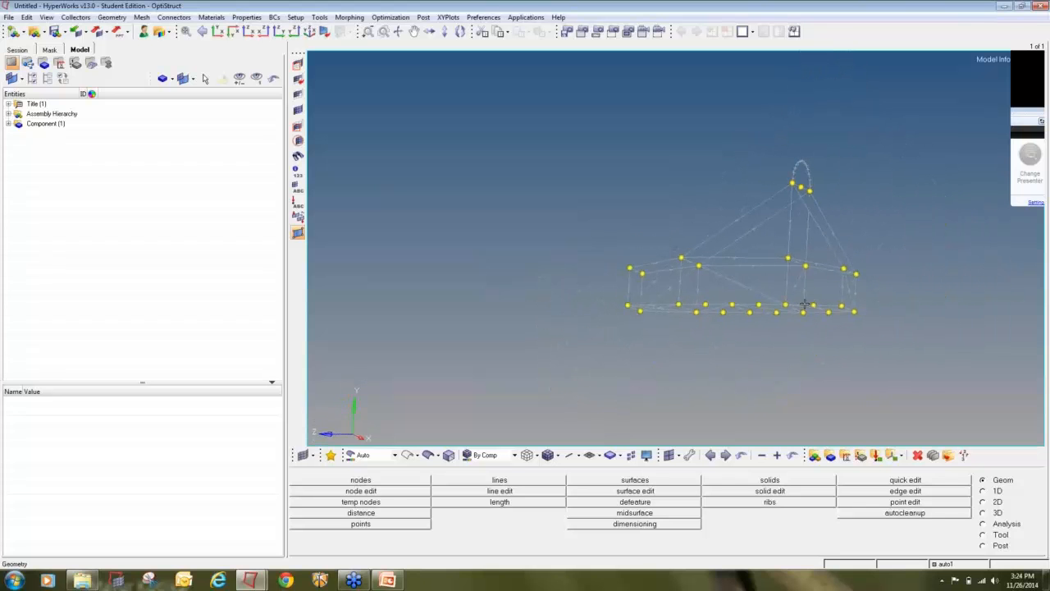
key(shift+F2)
click(968, 515)
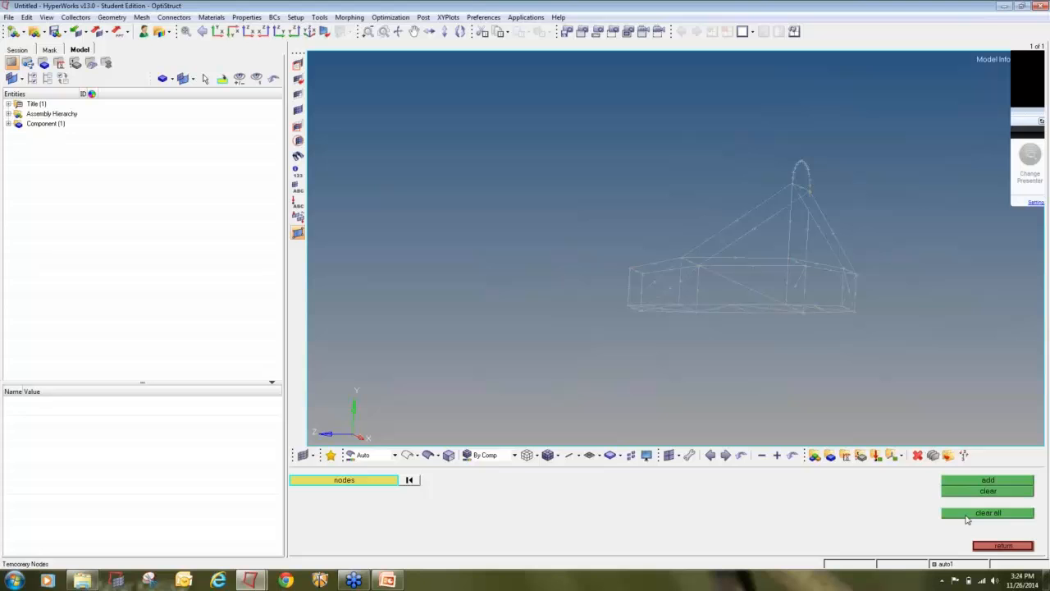
click(997, 548)
ctrl+drag(882, 328, 861, 372)
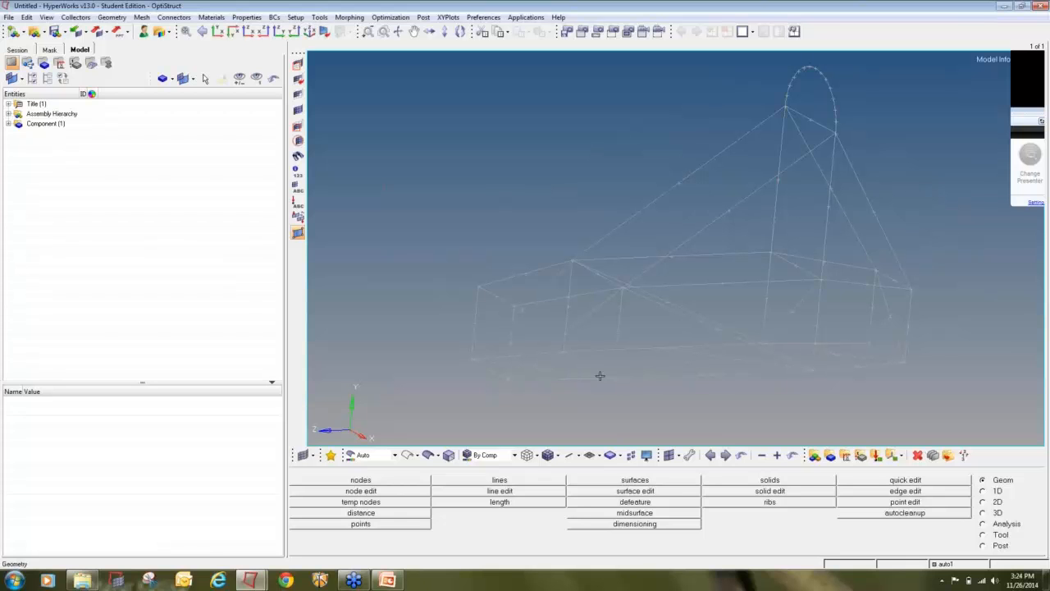
Switch to the other HyperMesh window and examine its completed frame model from several angles, including the joint at the front hoop
mouse_move(250, 580)
click(289, 531)
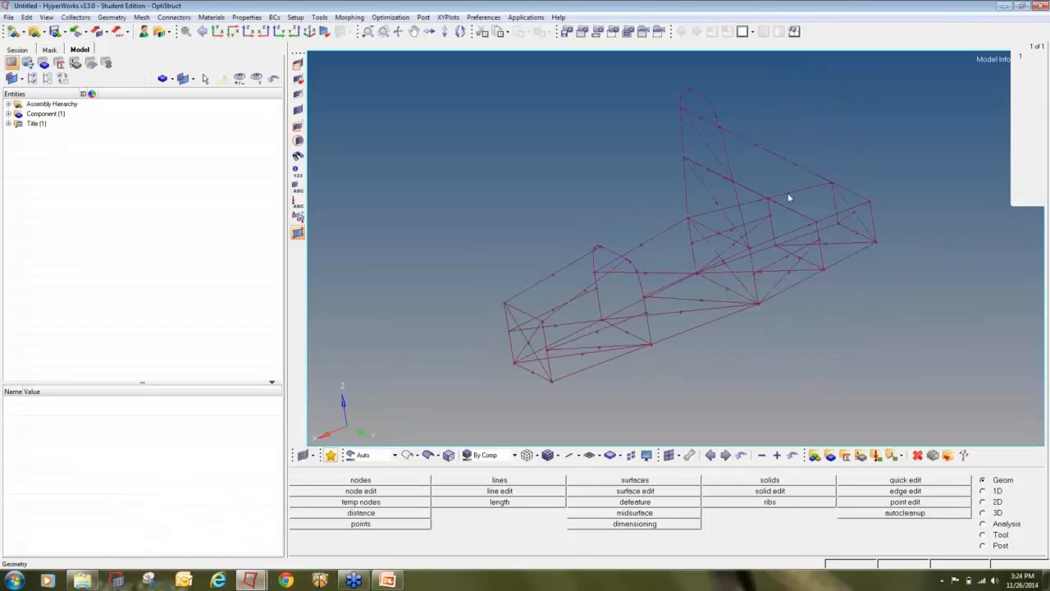
ctrl+drag(930, 294, 697, 335)
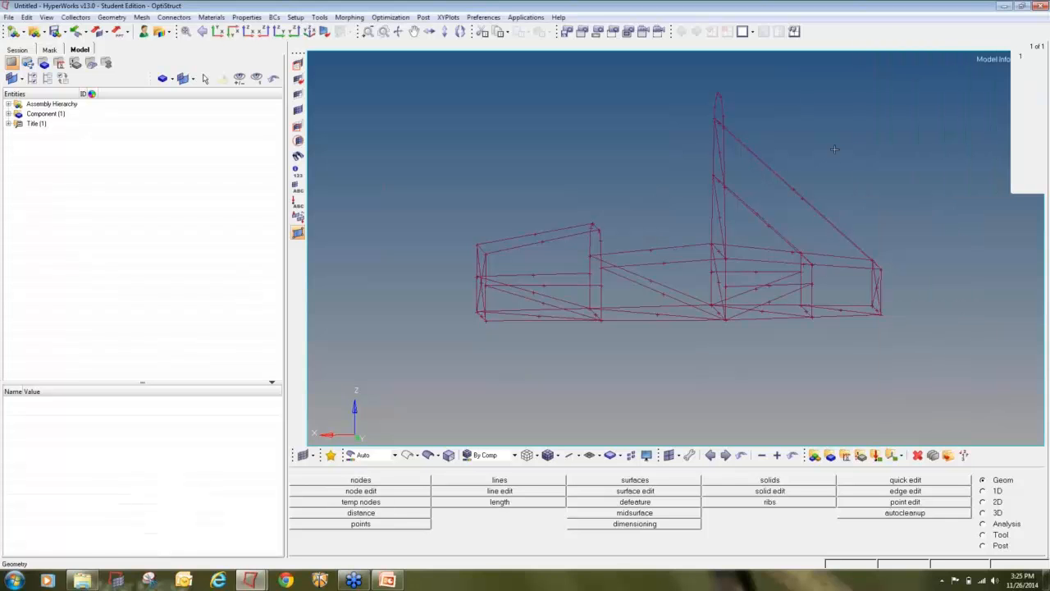
mouse_move(854, 173)
ctrl+mouse_down()
mouse_move(606, 230)
mouse_move(607, 239)
ctrl+mouse_up()
ctrl+scroll(608, 244, up, 2)
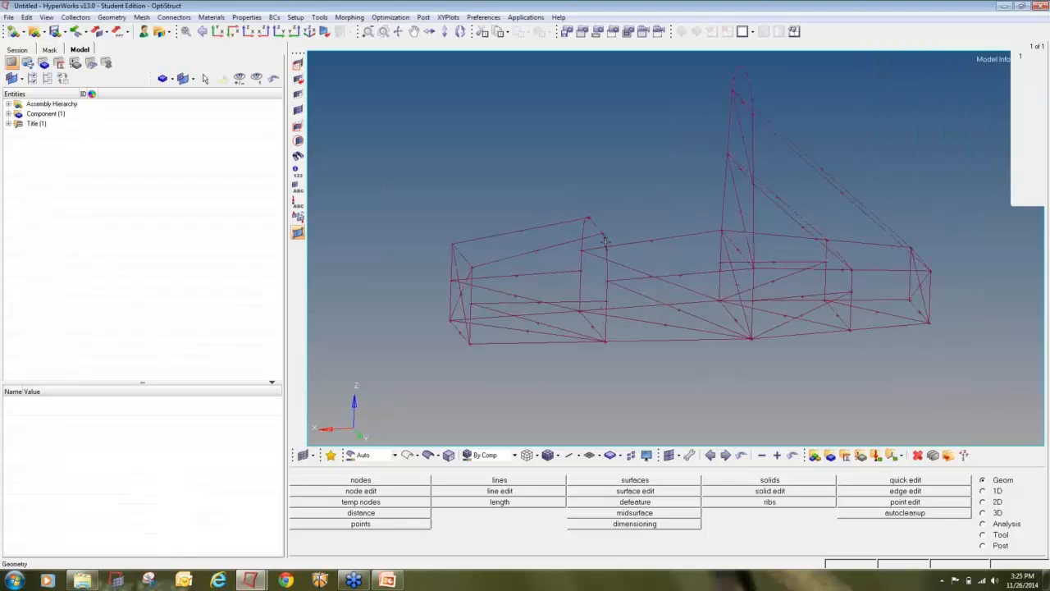
ctrl+right_drag(607, 247, 625, 270)
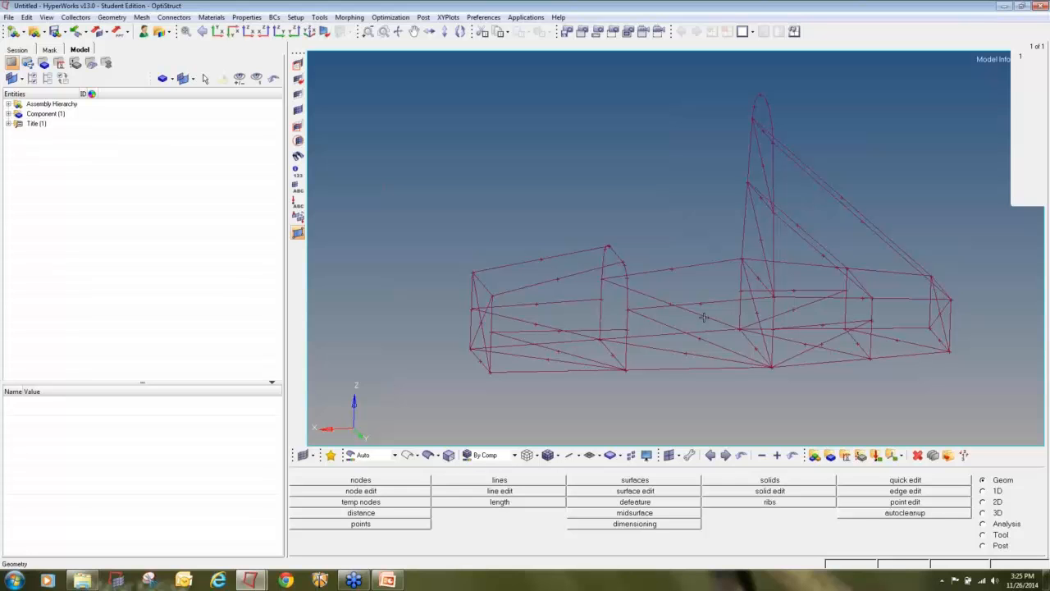
ctrl+drag(752, 286, 727, 269)
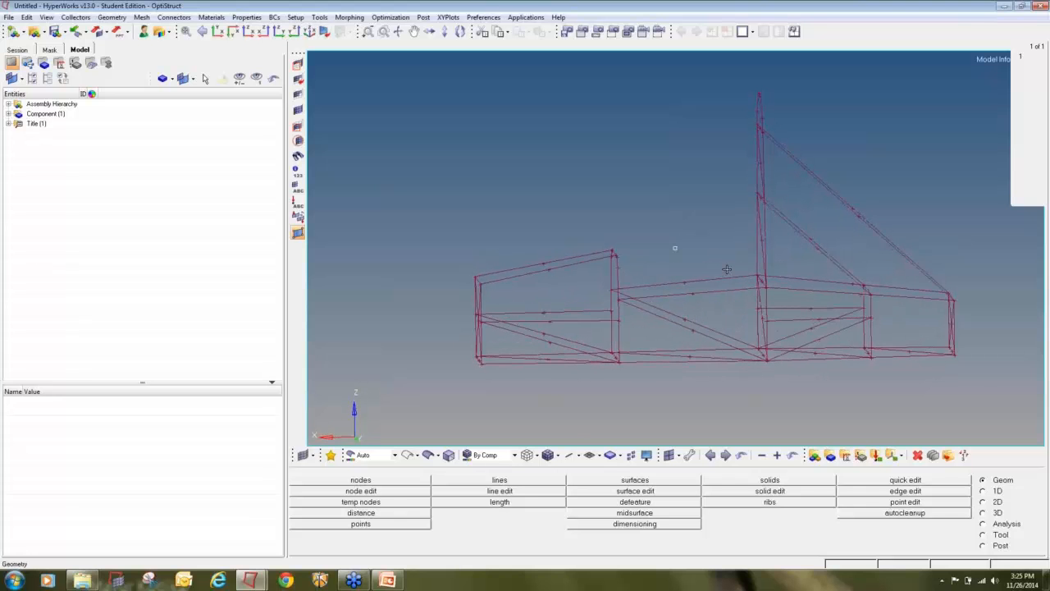
scroll(624, 294, up, 3)
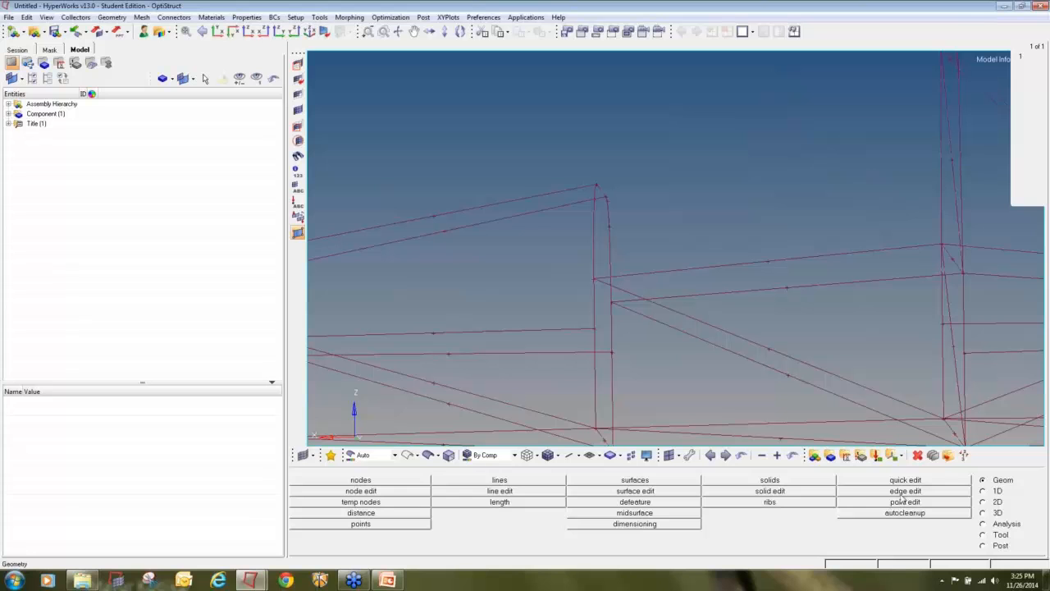
click(902, 492)
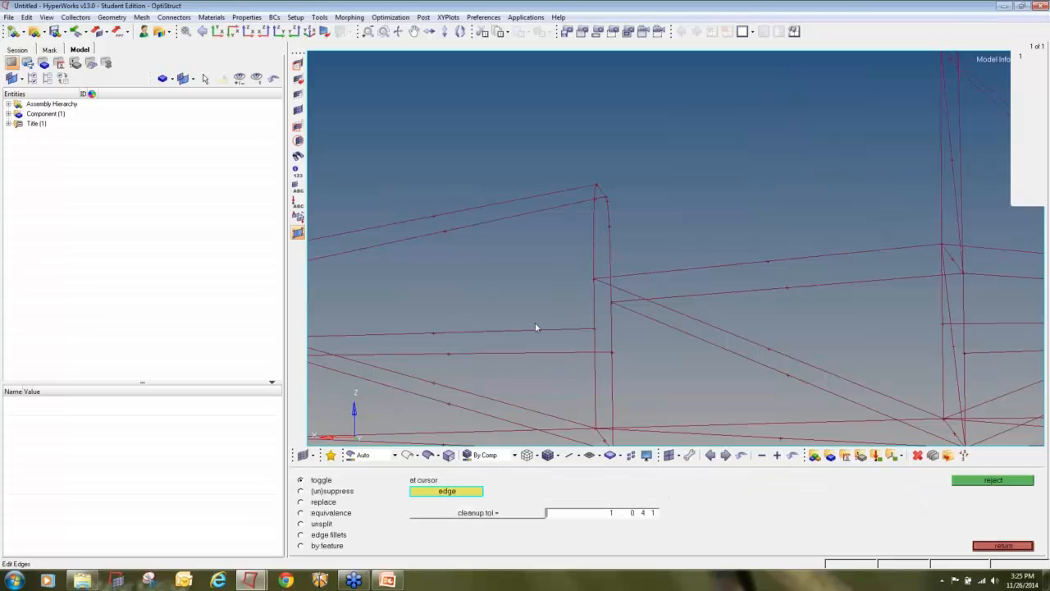
ctrl+right_drag(500, 311, 621, 244)
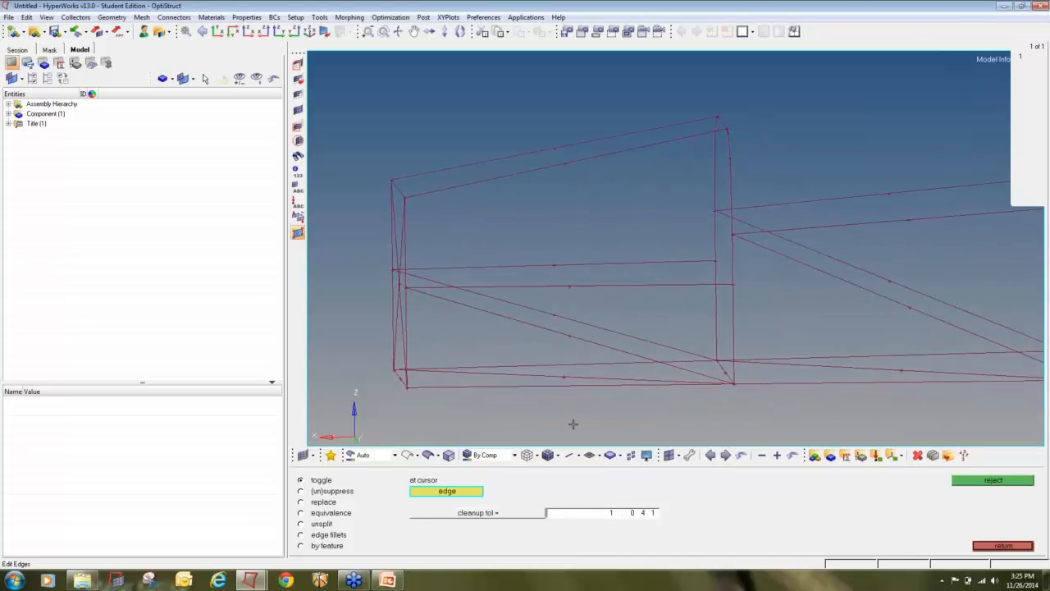
click(329, 502)
click(332, 513)
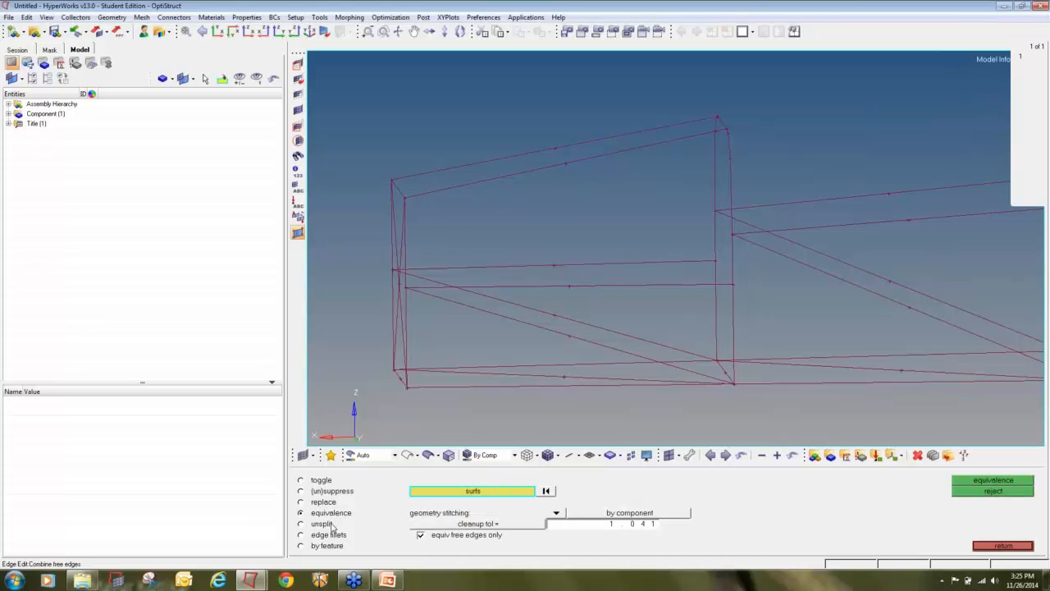
click(331, 524)
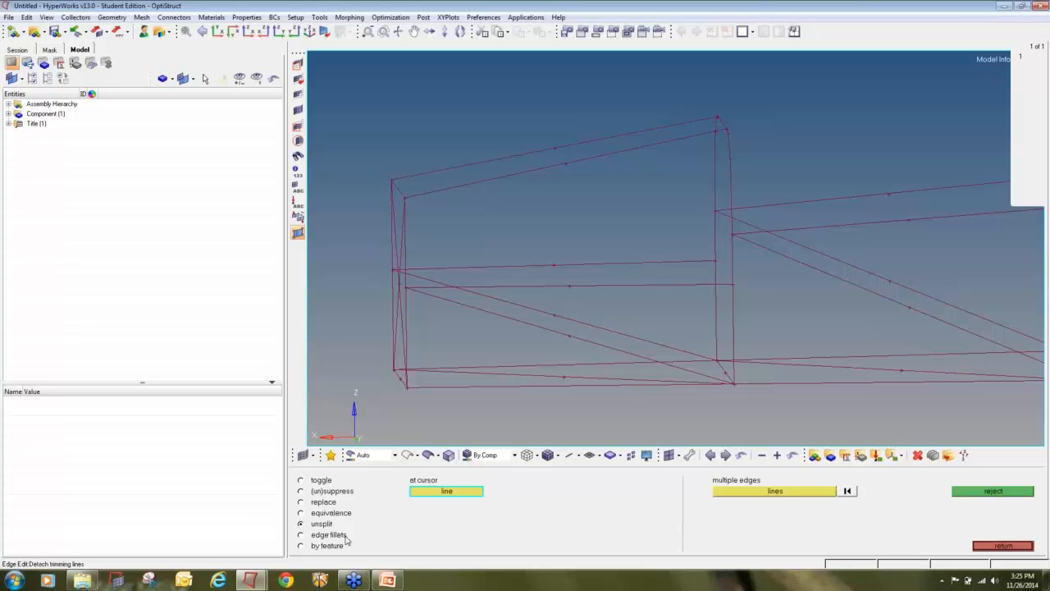
click(346, 537)
click(326, 490)
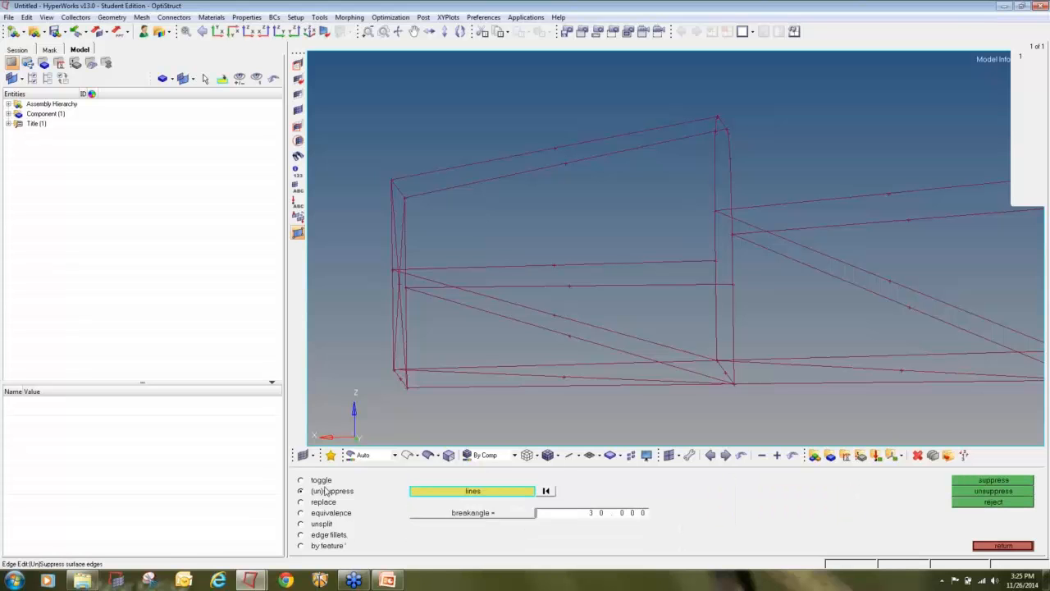
click(1023, 546)
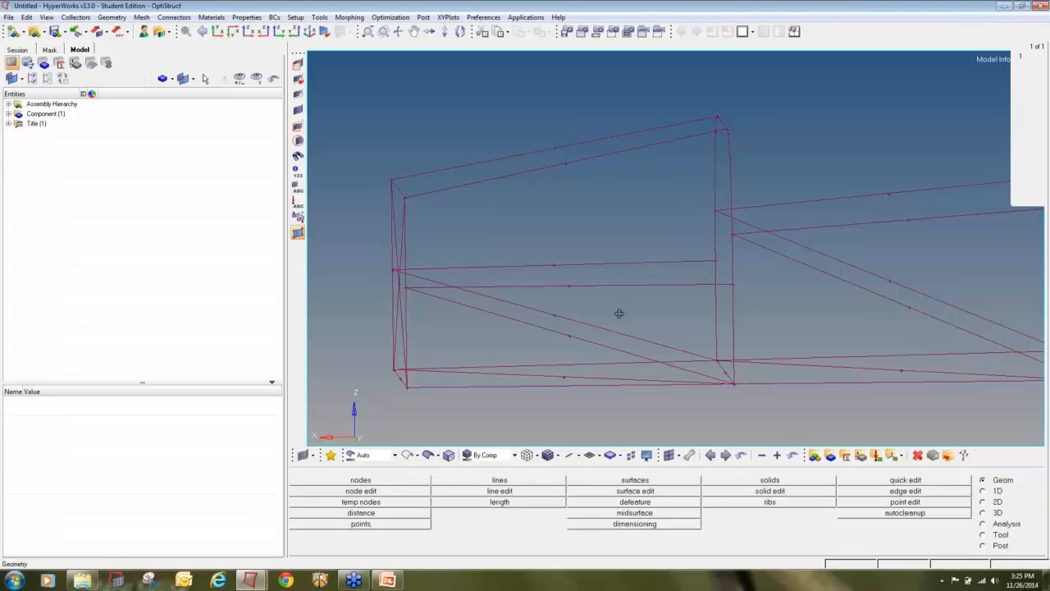
ctrl+right_drag(620, 313, 634, 324)
ctrl+right_drag(795, 228, 777, 255)
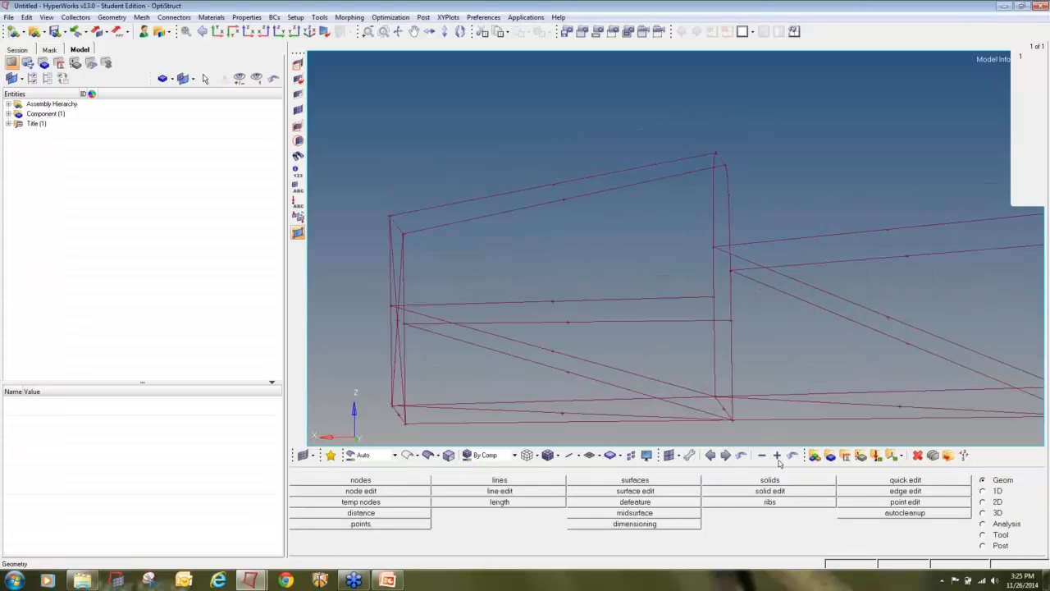
click(864, 483)
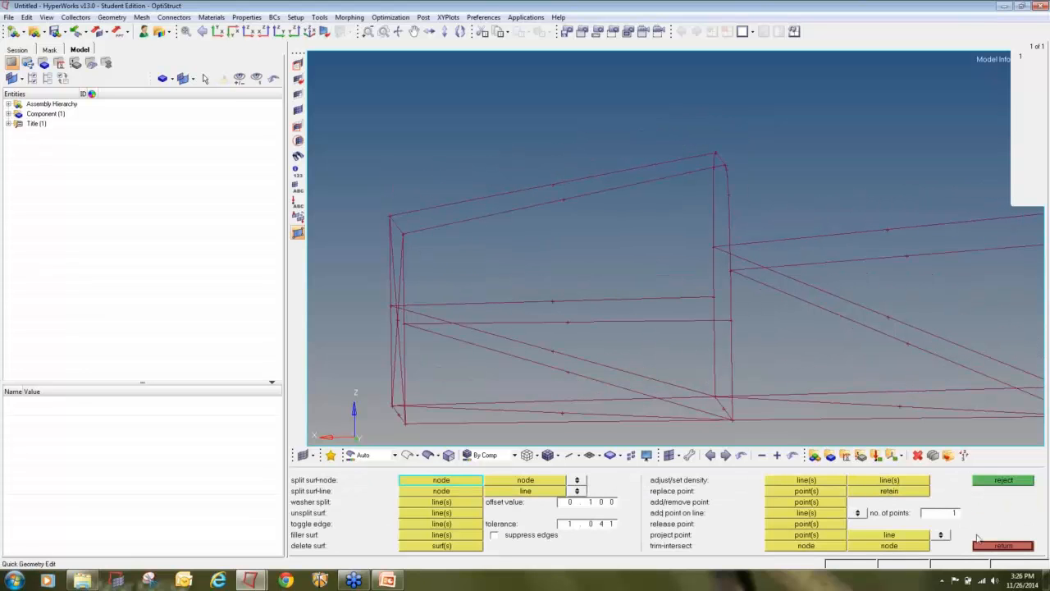
click(1002, 546)
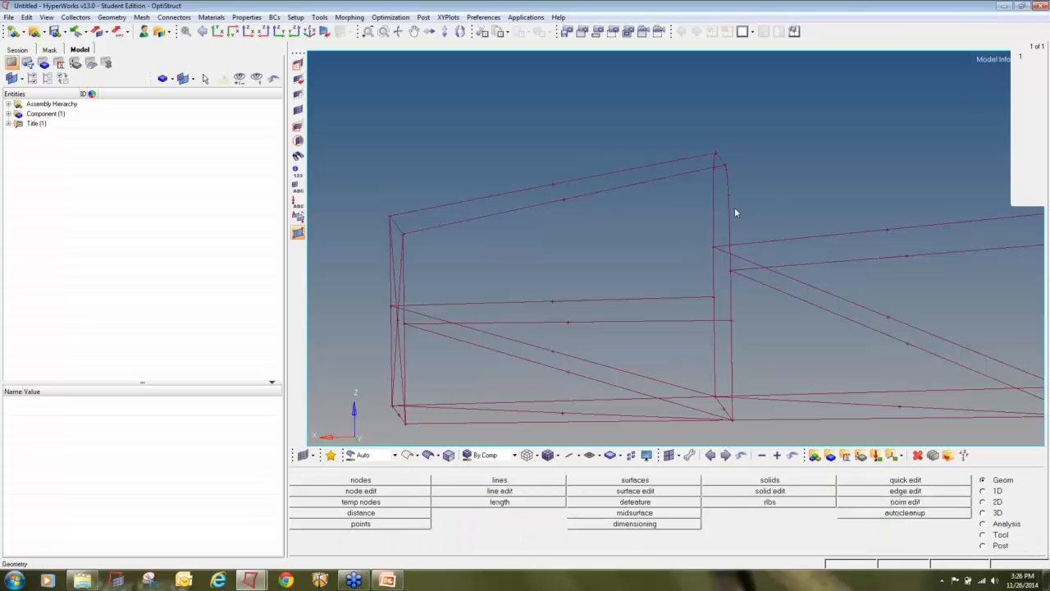
scroll(678, 230, down, 3)
scroll(664, 246, down, 2)
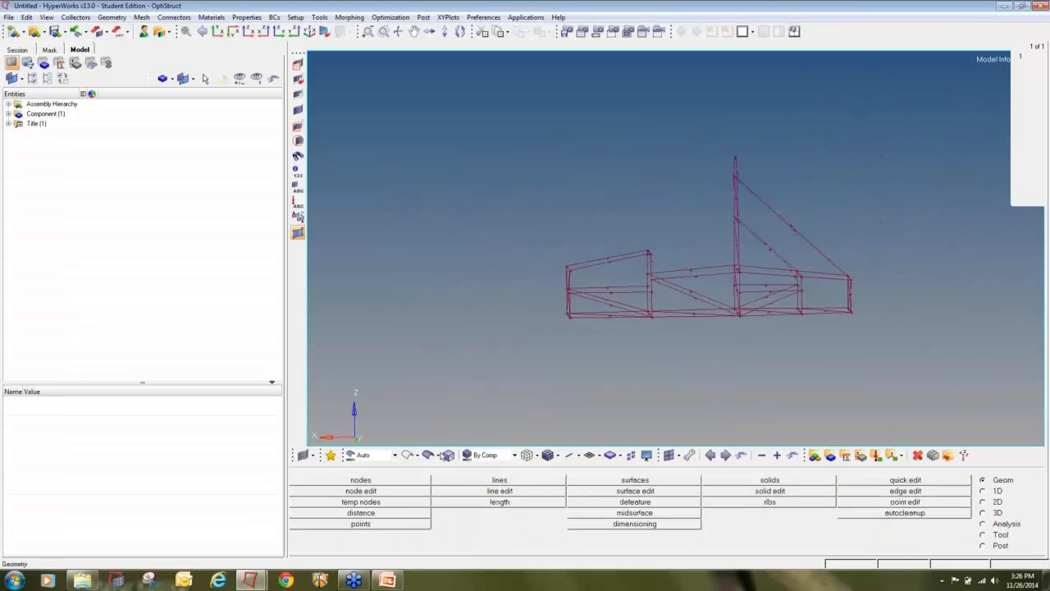
Switch to PowerPoint and insert a new slide after slide 2 of the webinar presentation
click(387, 580)
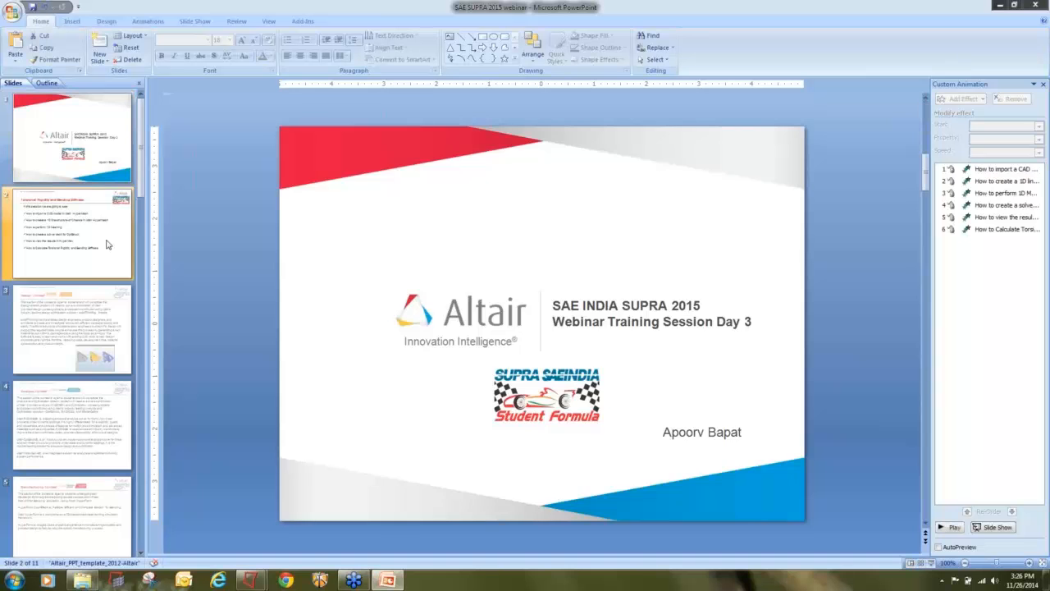
right_click(107, 245)
click(148, 283)
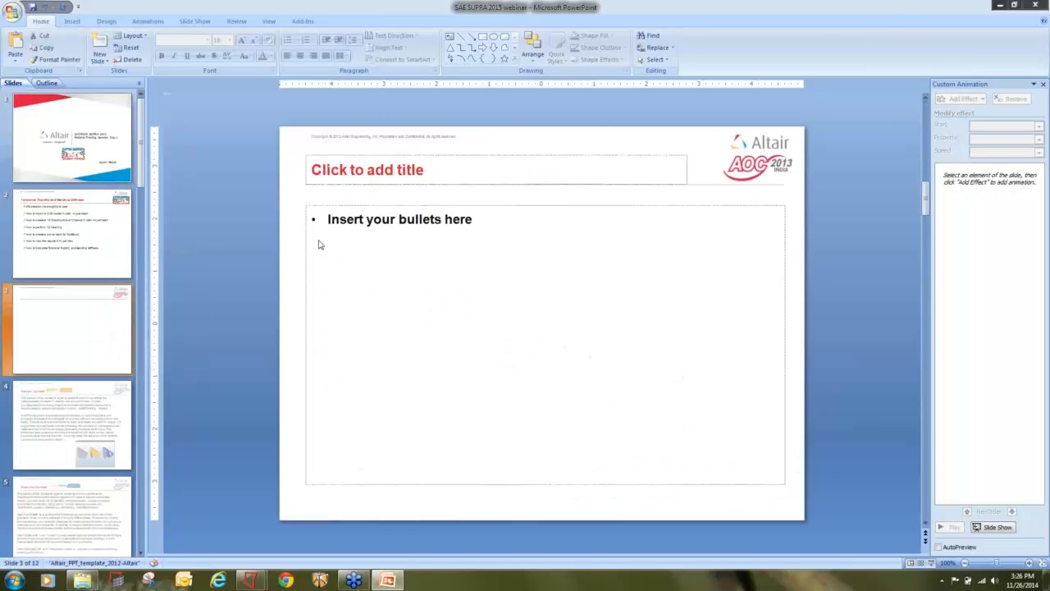
Title the new slide "To perform the Static Analysis in OptiStruct" and enter "MHPCLL" in its bullet area
click(515, 163)
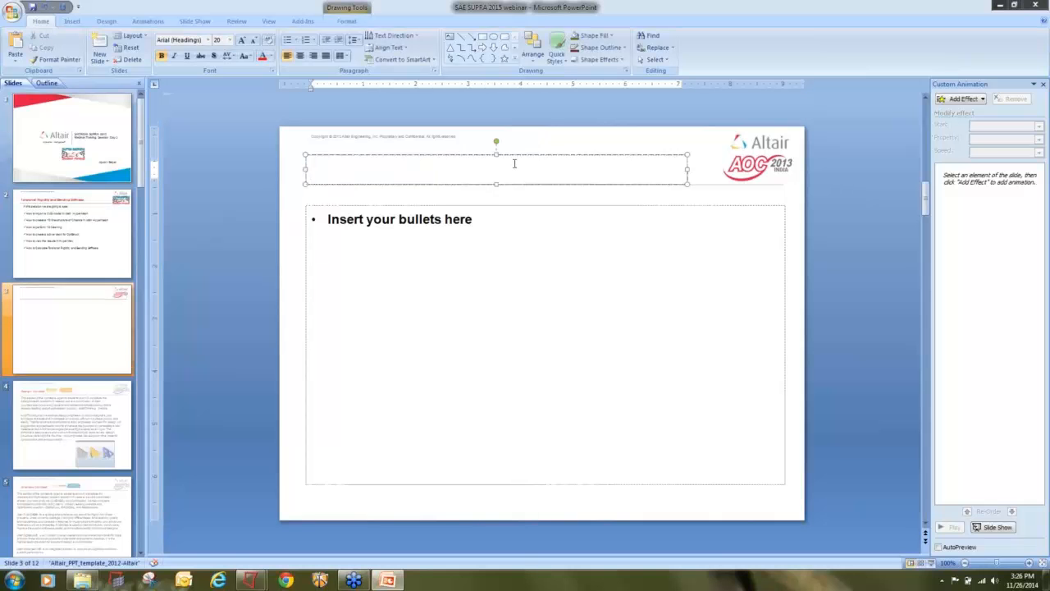
text(To perfor)
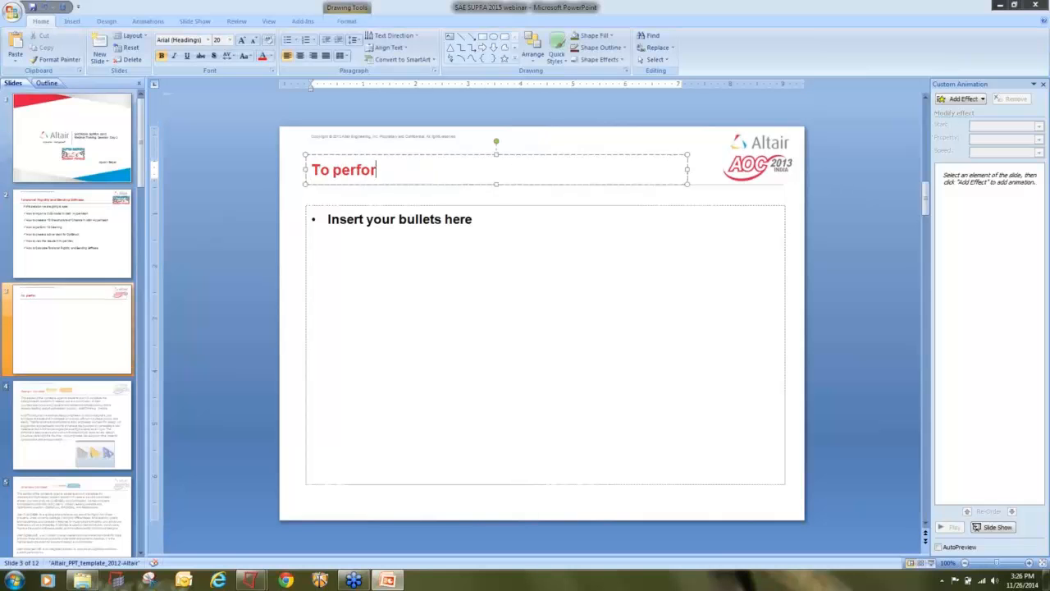
text(m the Stat)
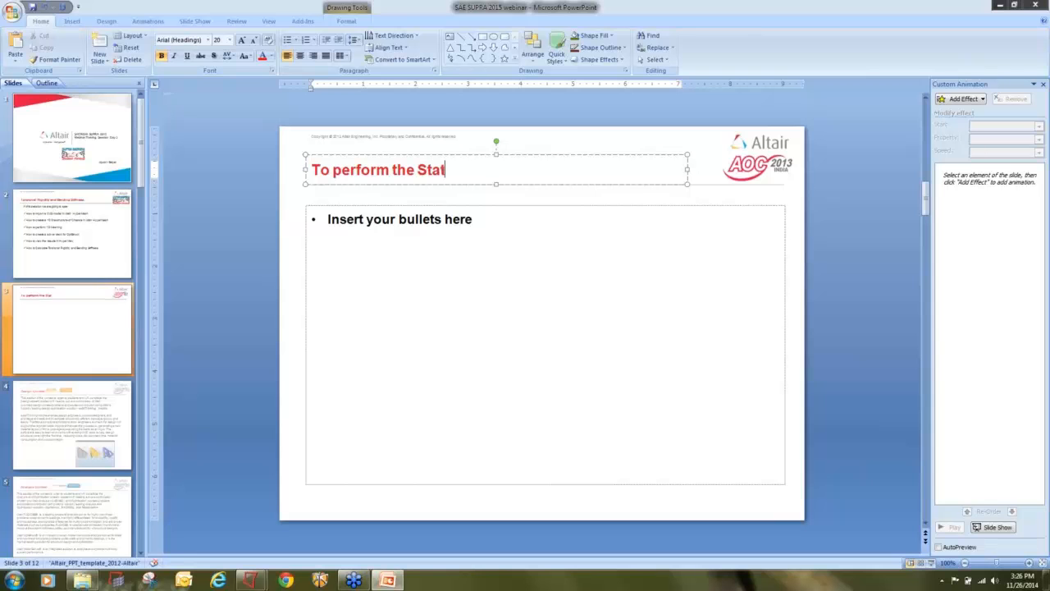
text(ic Analysis in )
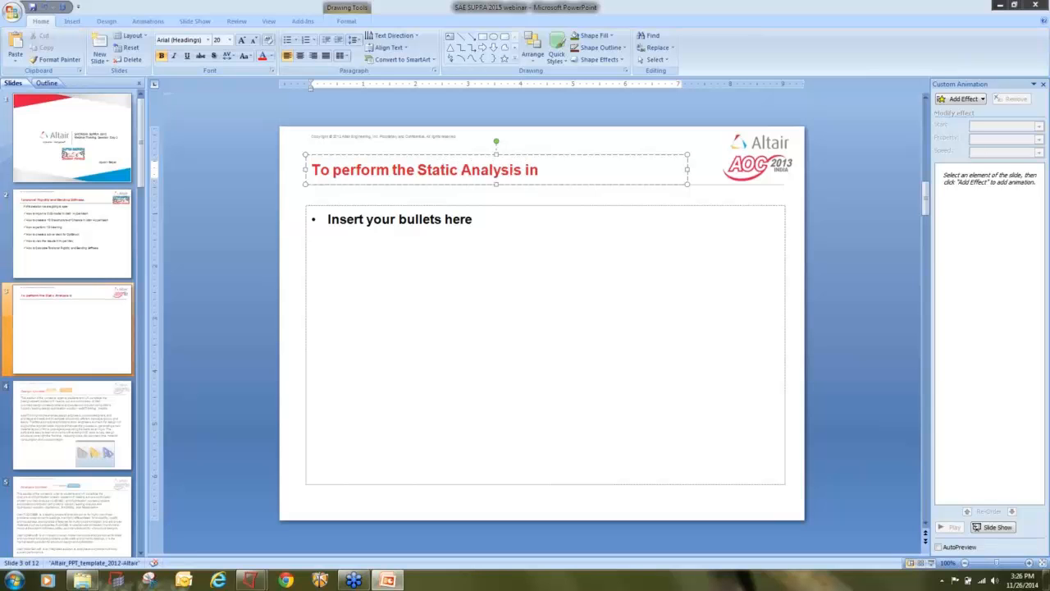
text(OptiStruct)
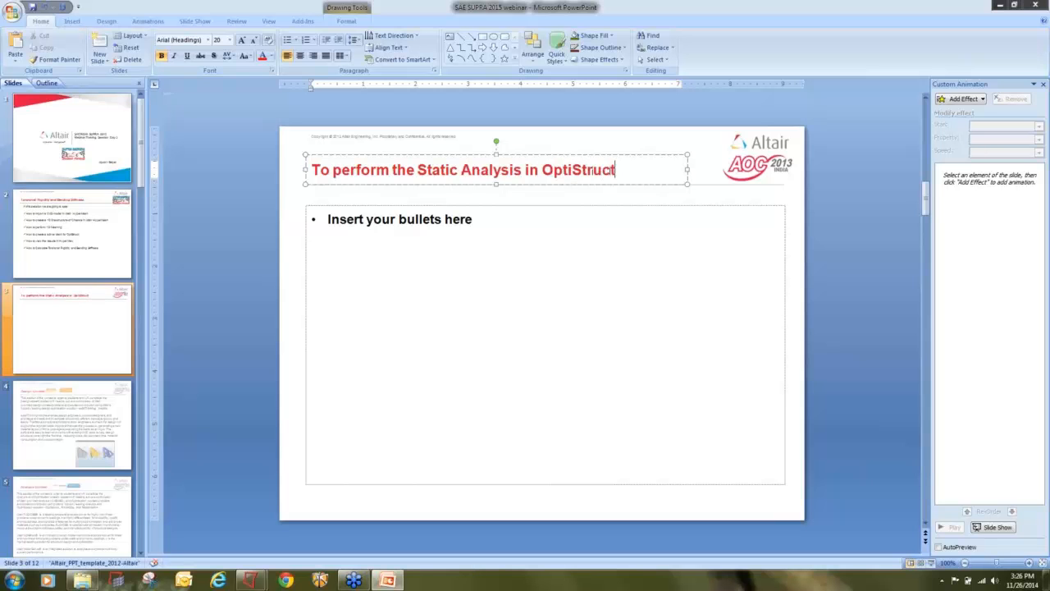
click(491, 211)
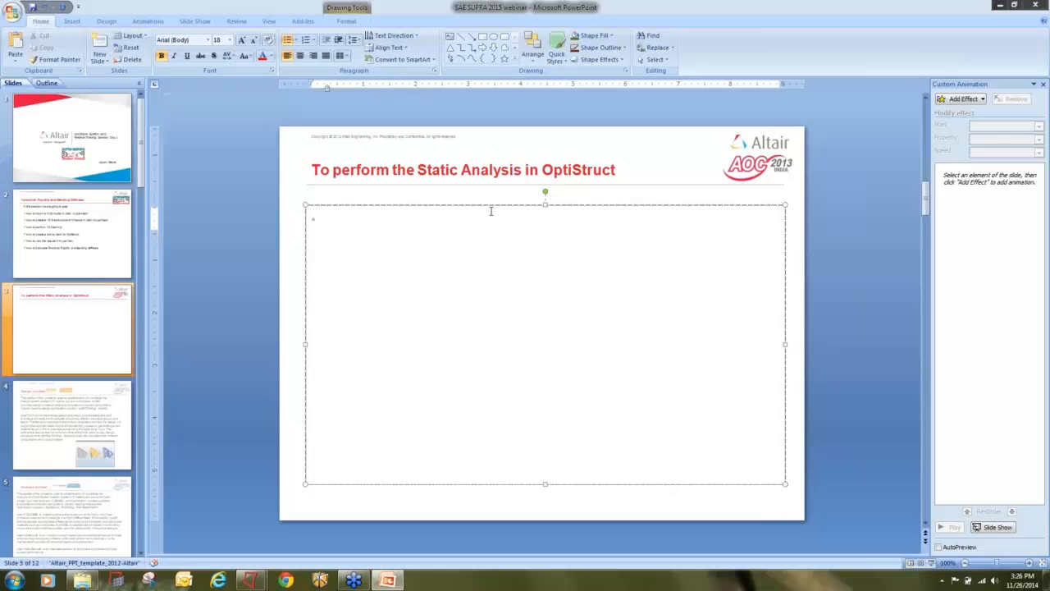
text(MHPCLL)
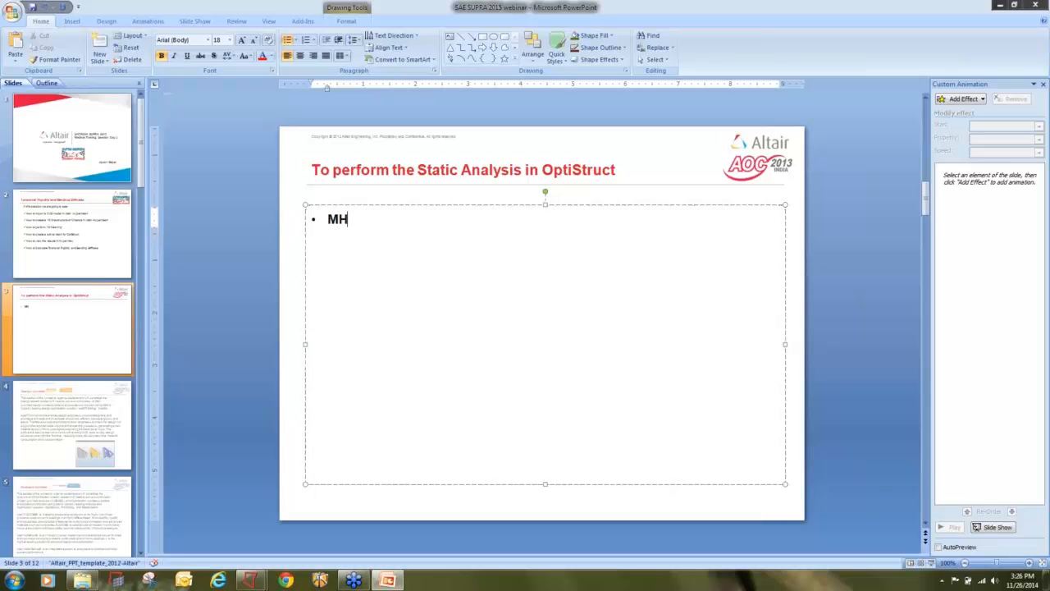
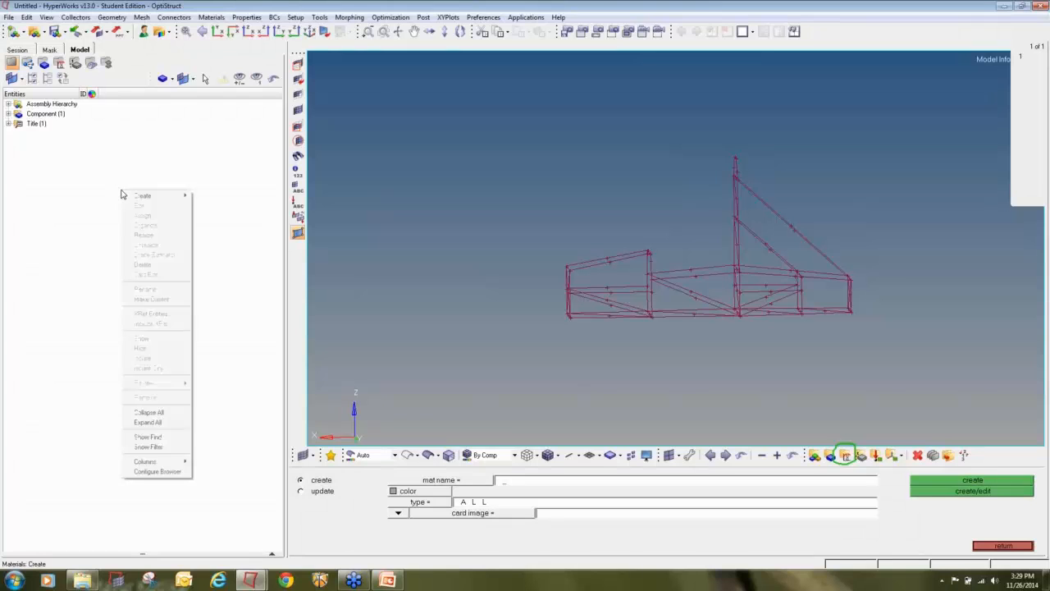
Create a material named Steel in the model and close the material creation form
mouse_move(163, 197)
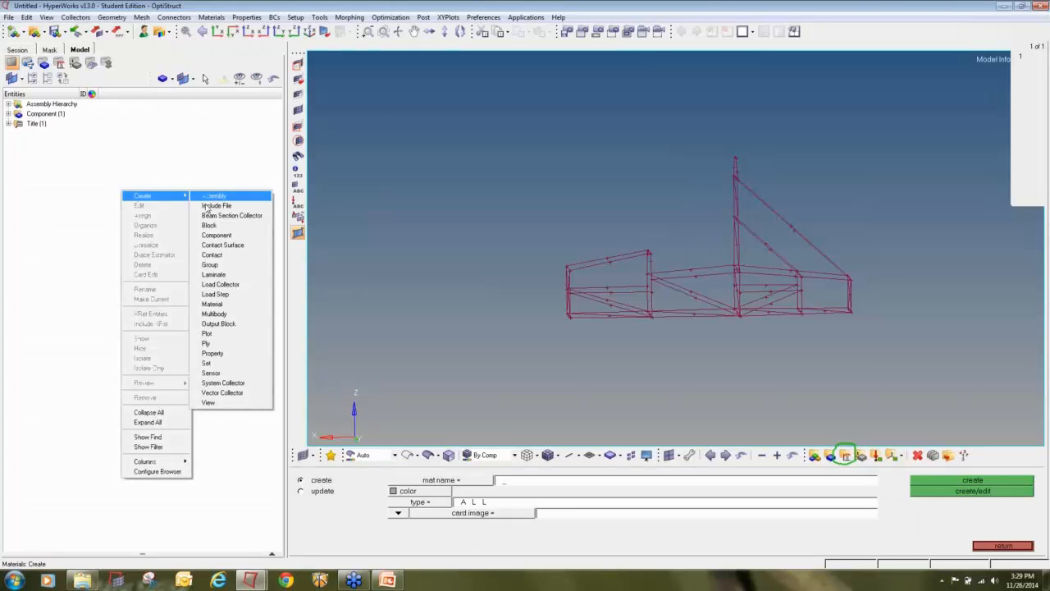
click(213, 304)
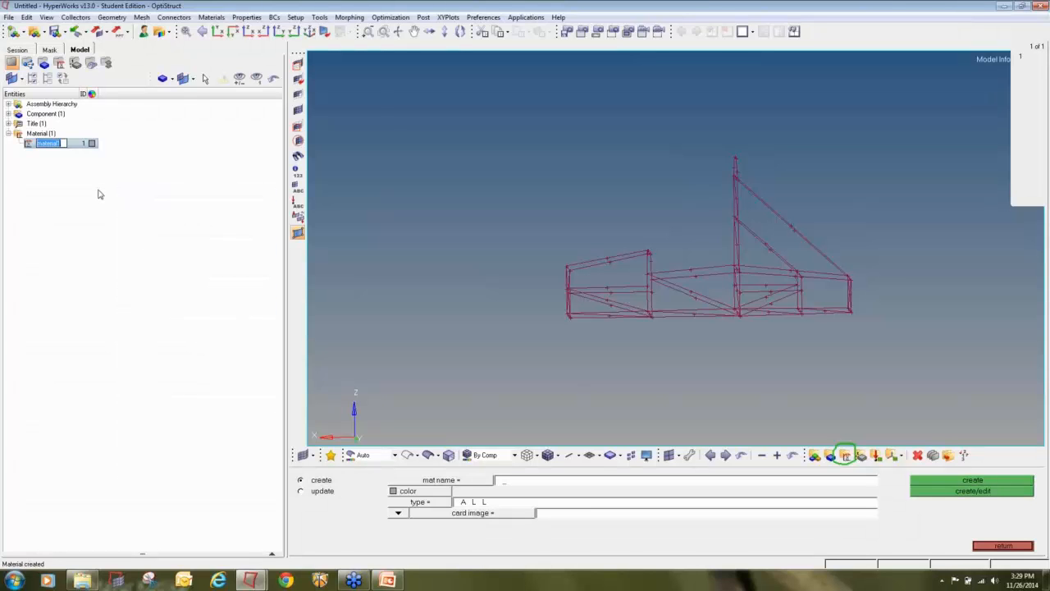
text(Steel)
key(Return)
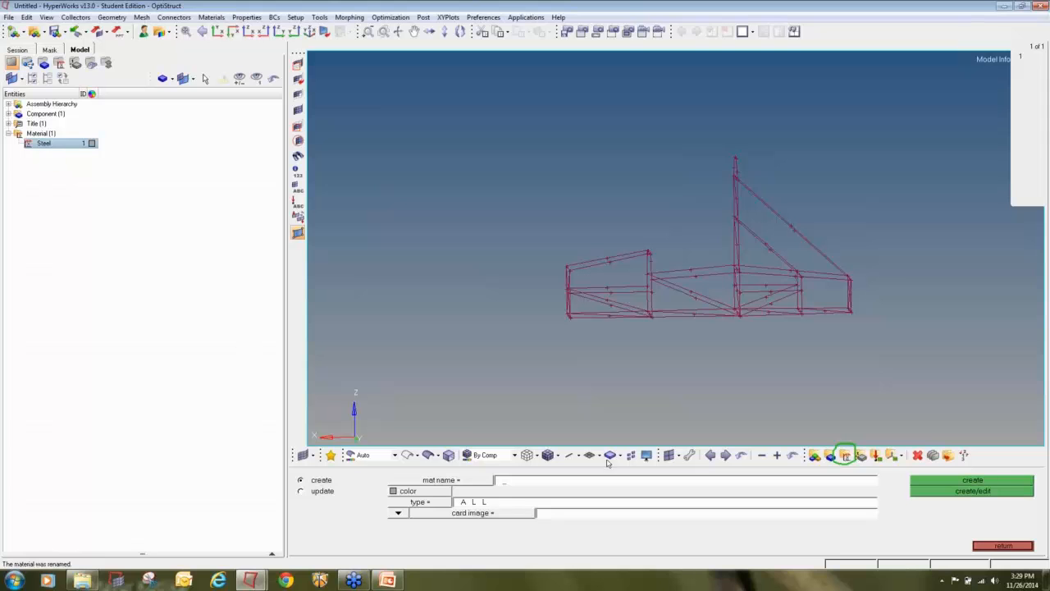
click(1005, 545)
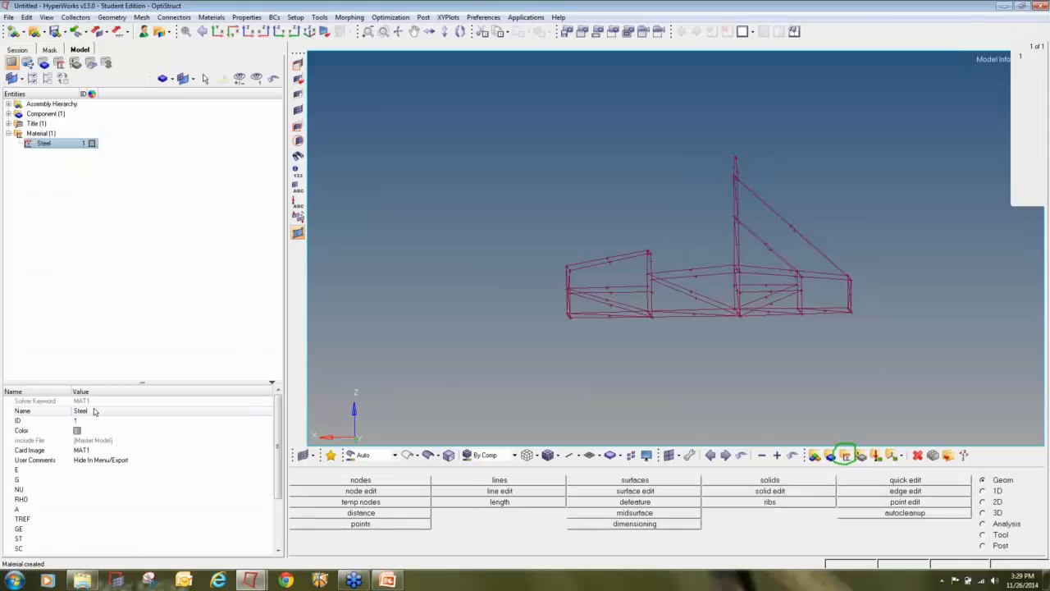
Set the Steel material's colour to magenta and its card image to MAT1
click(77, 431)
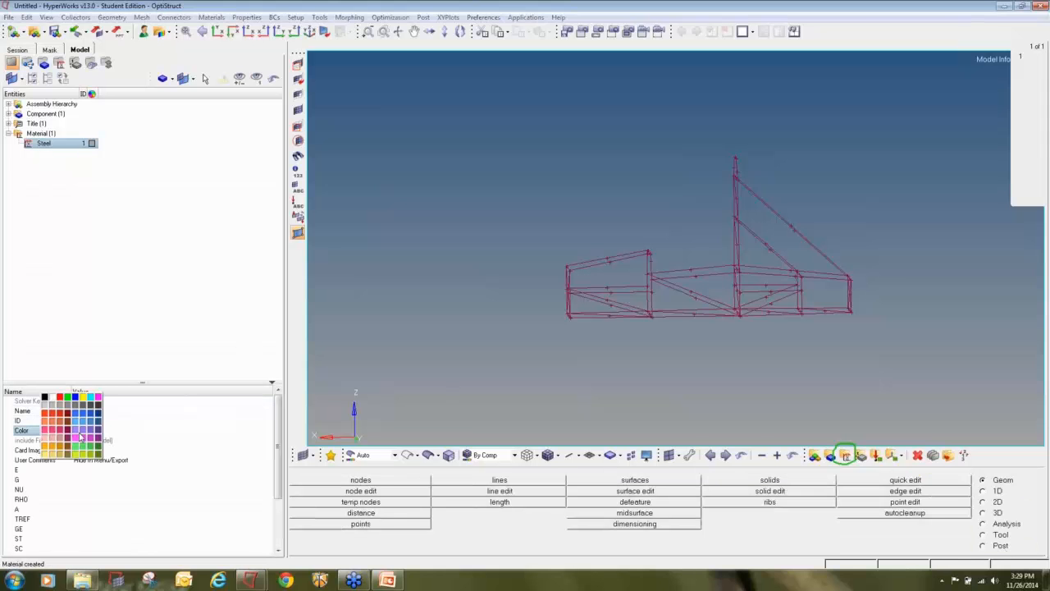
click(91, 439)
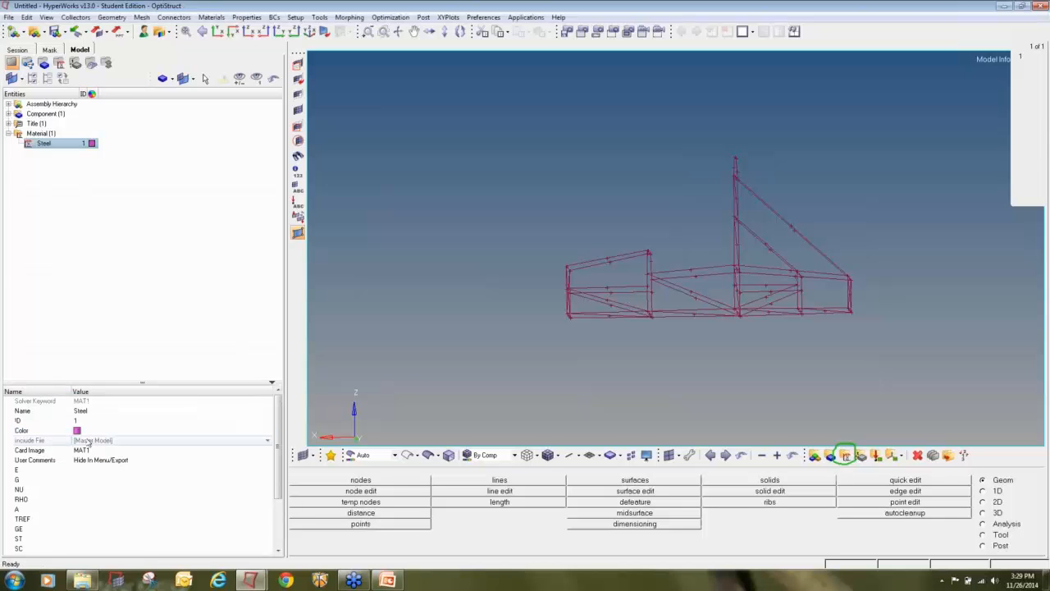
click(85, 451)
click(89, 450)
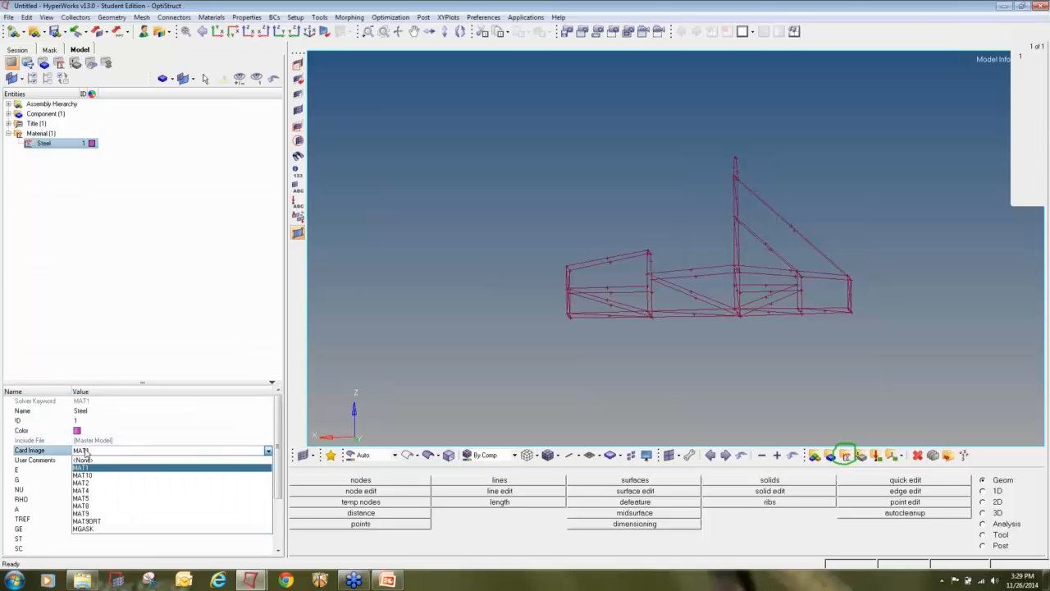
click(90, 466)
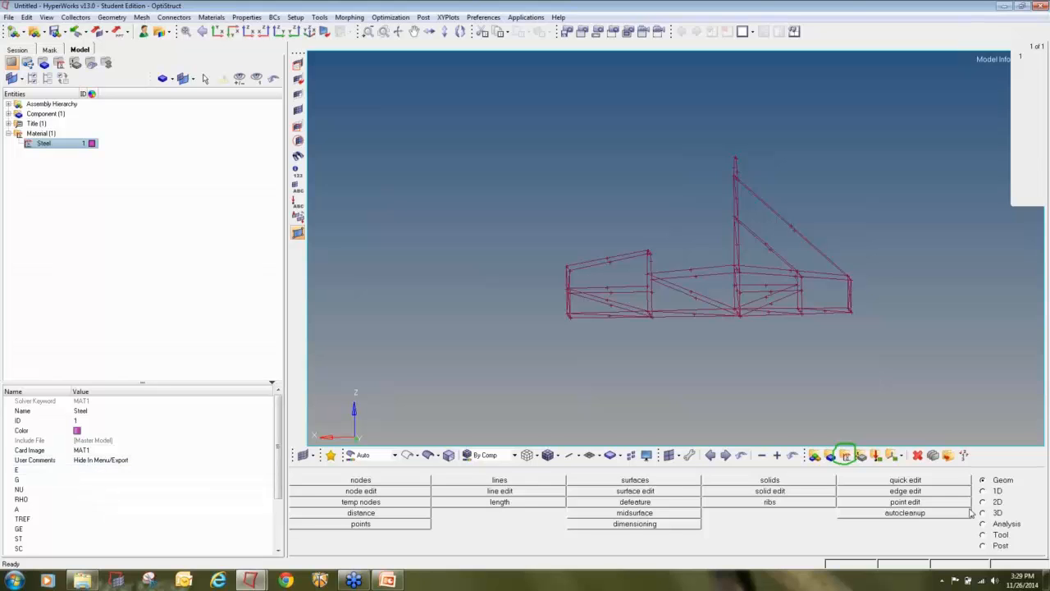
Define the Steel material with E 210000, NU 0.3 and RHO 7.85e-009
click(83, 471)
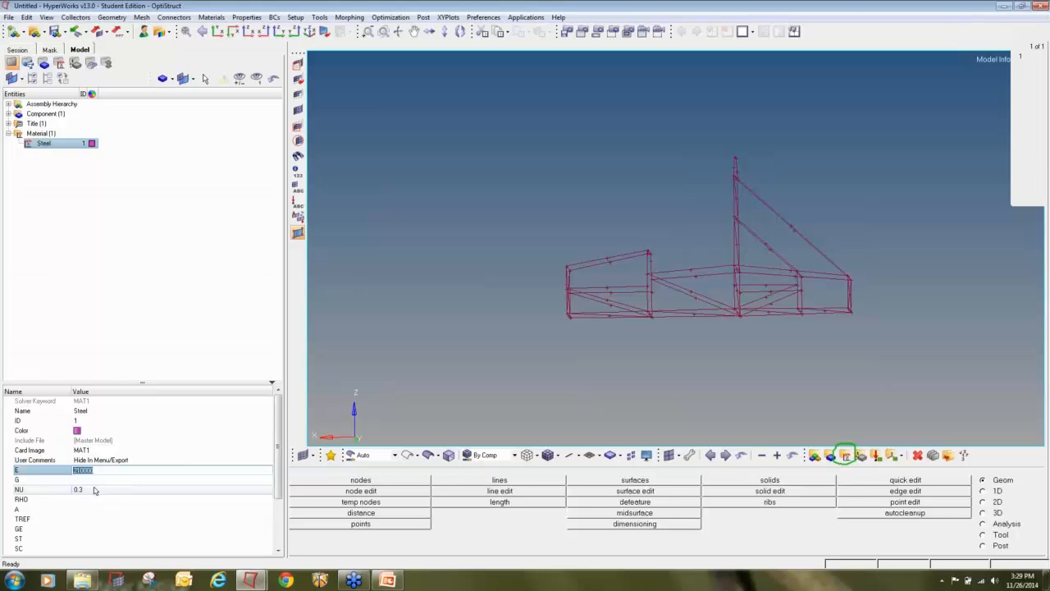
click(94, 489)
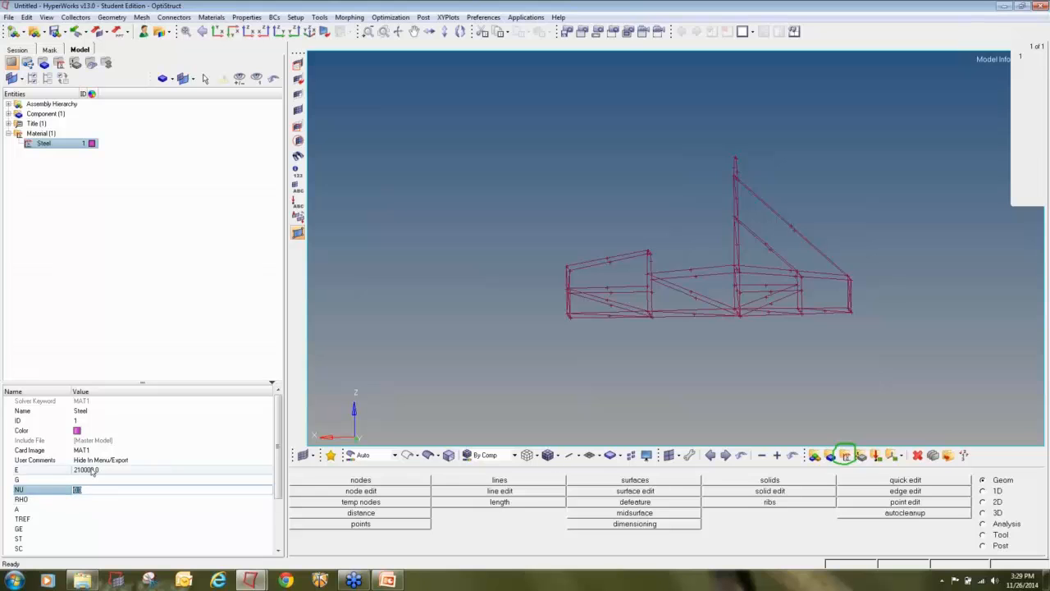
click(93, 470)
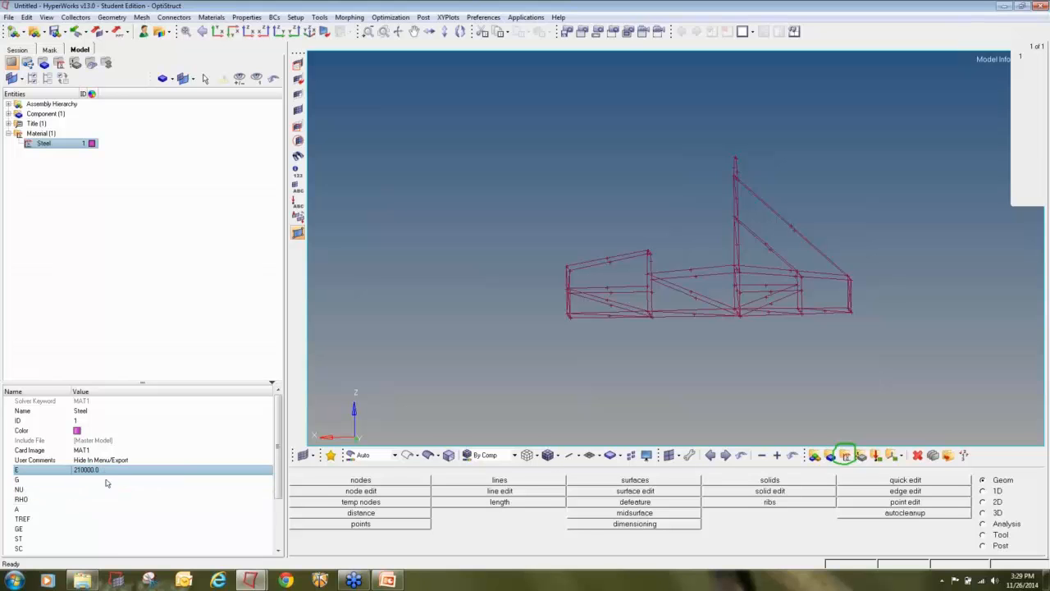
click(104, 490)
click(101, 499)
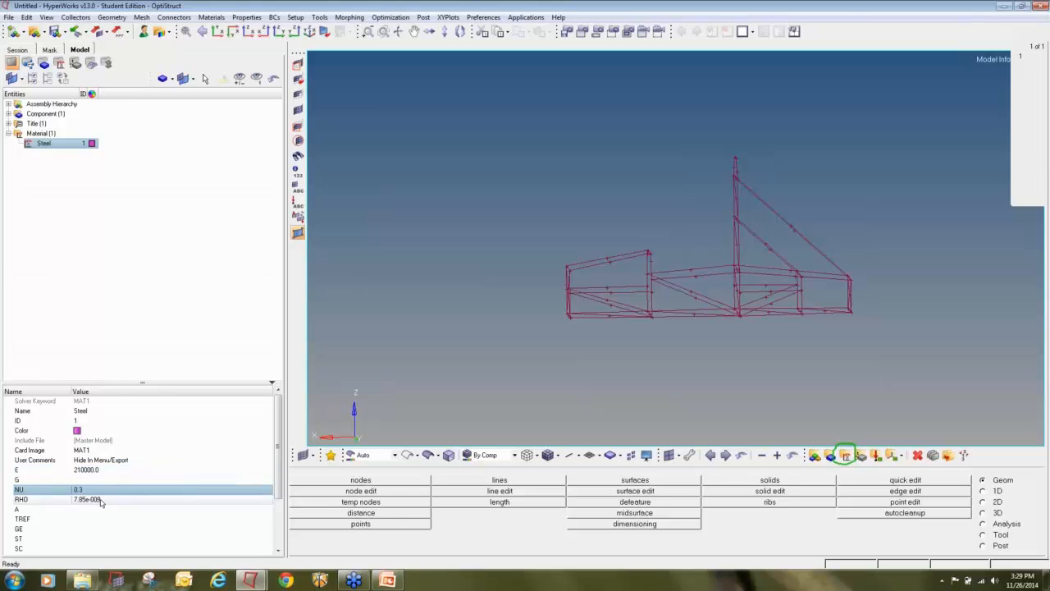
text(7.85e-009)
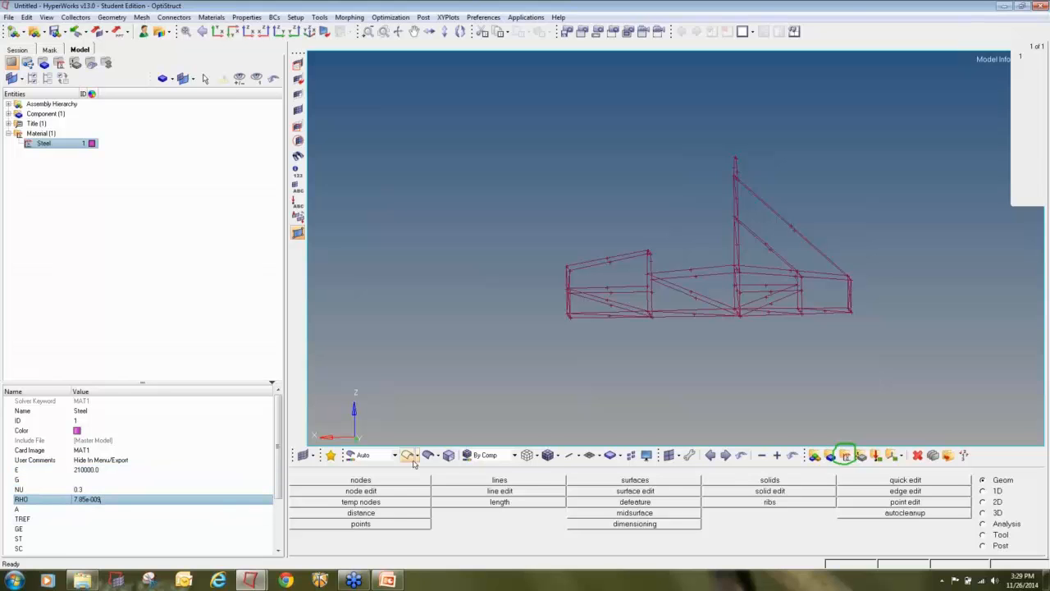
scroll(253, 487, down, 3)
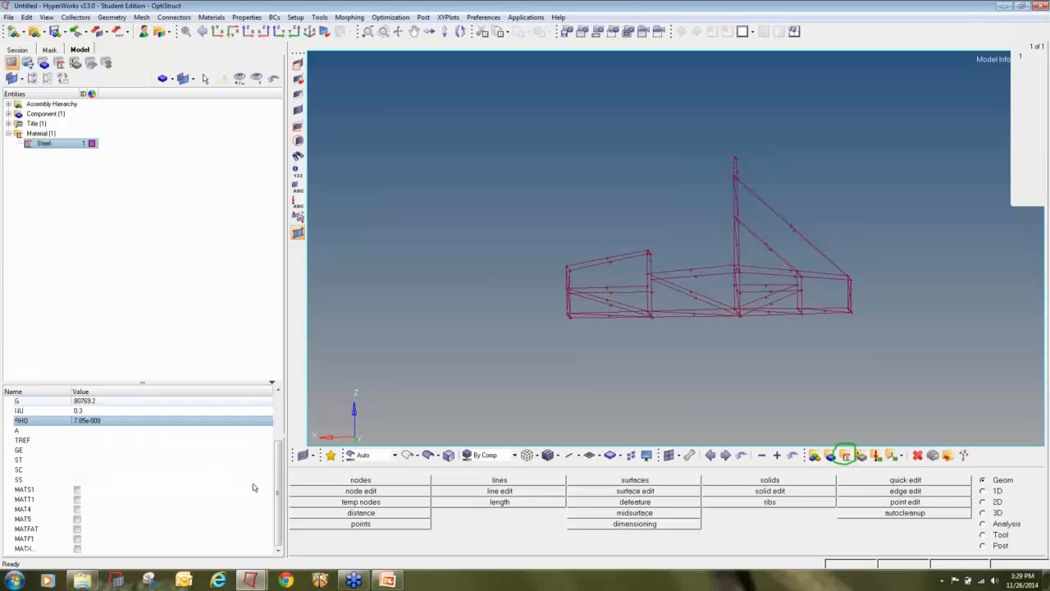
scroll(253, 487, up, 3)
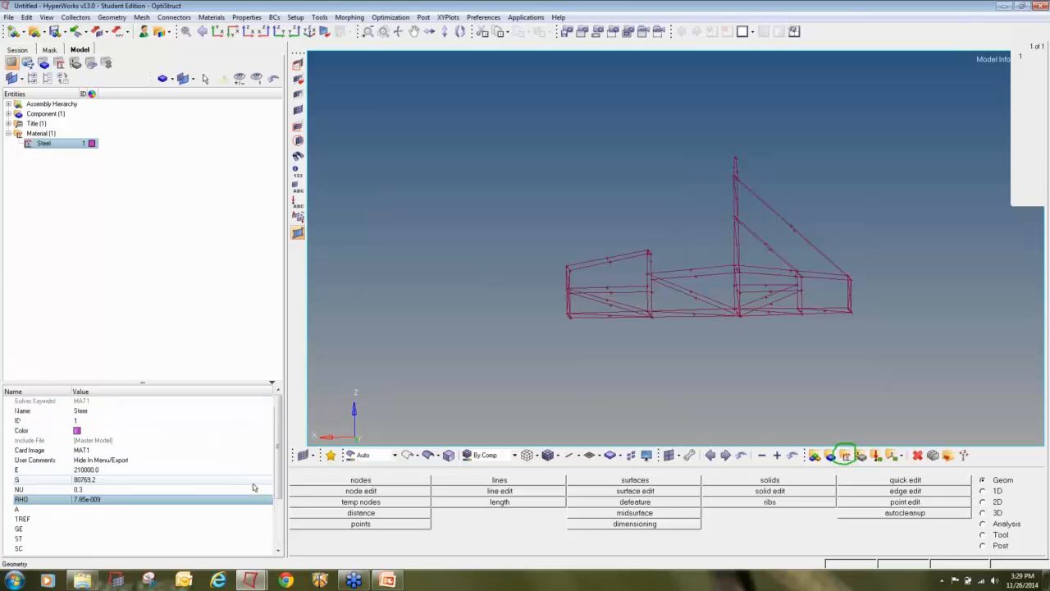
click(94, 232)
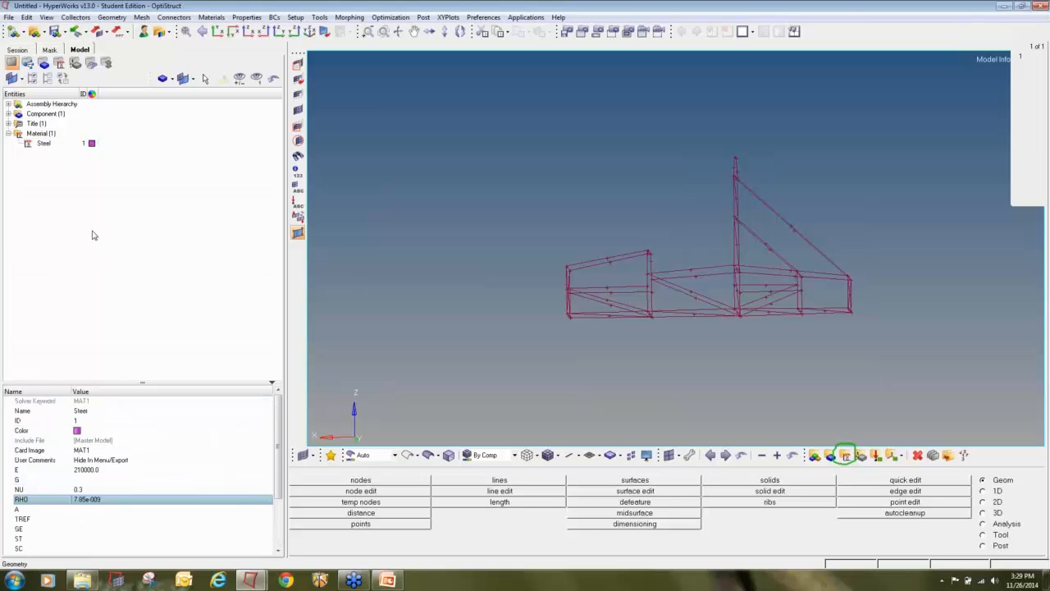
click(45, 144)
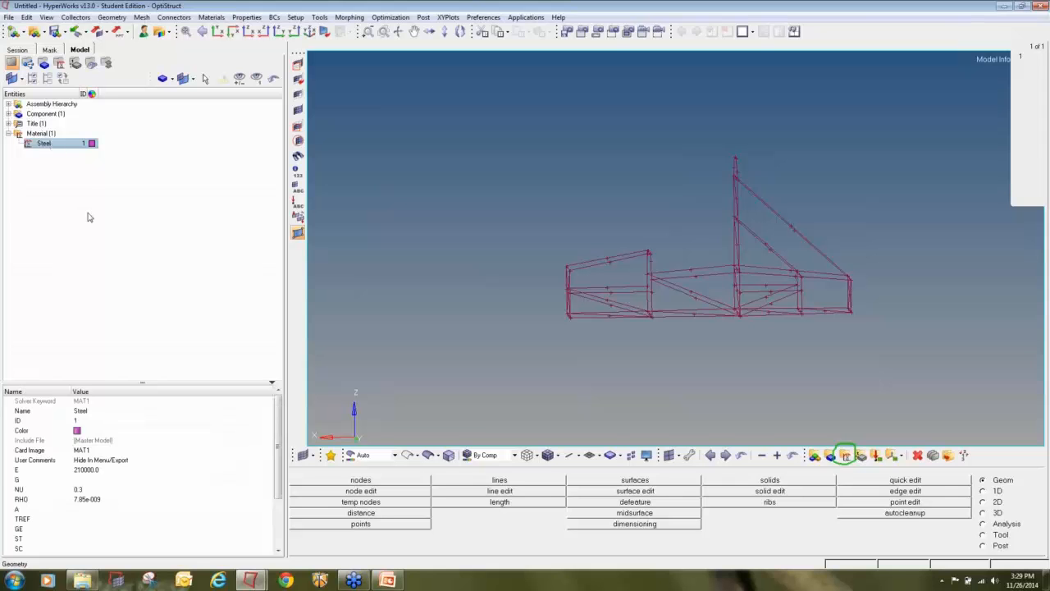
click(90, 218)
right_click(85, 184)
mouse_move(130, 192)
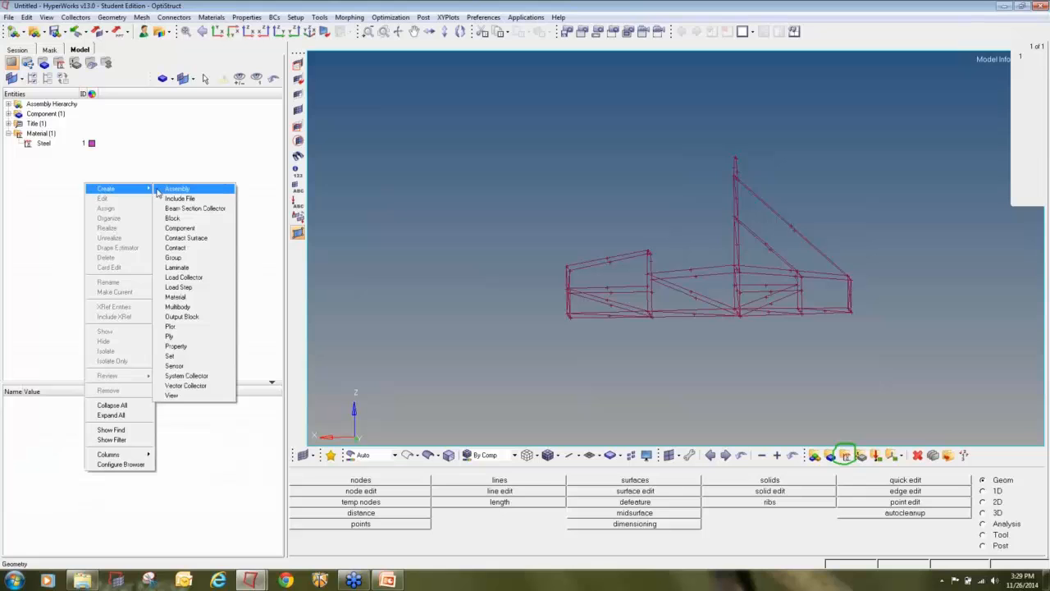
click(238, 165)
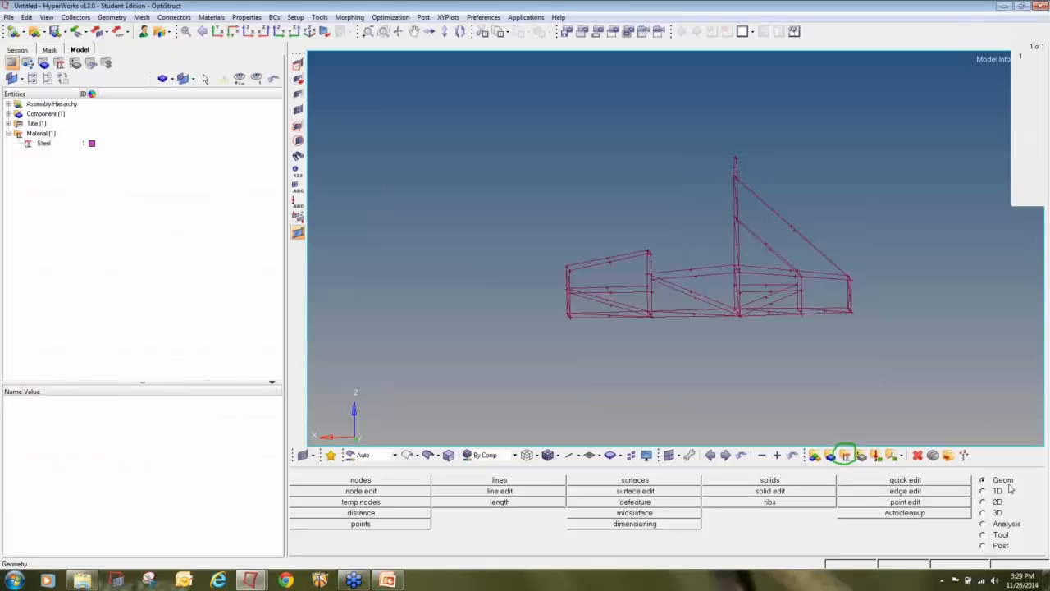
Bring up the 1D tool page that contains HyperBeam
click(983, 491)
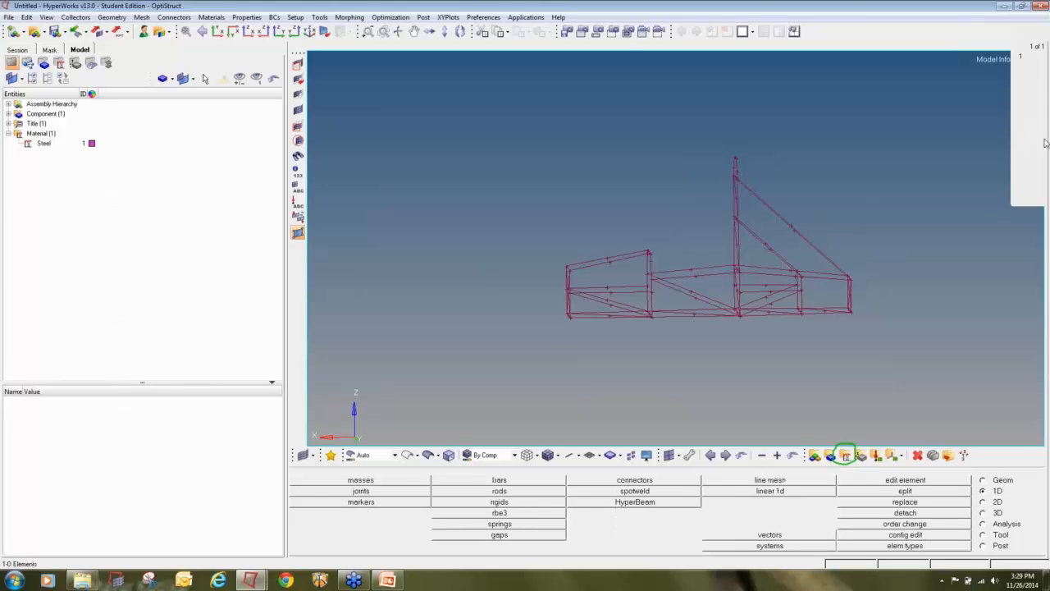
mouse_move(1015, 466)
mouse_down()
mouse_move(978, 491)
mouse_move(1011, 485)
mouse_move(1007, 476)
mouse_up()
mouse_move(699, 487)
mouse_down()
mouse_move(617, 503)
mouse_move(664, 503)
mouse_move(675, 491)
mouse_up()
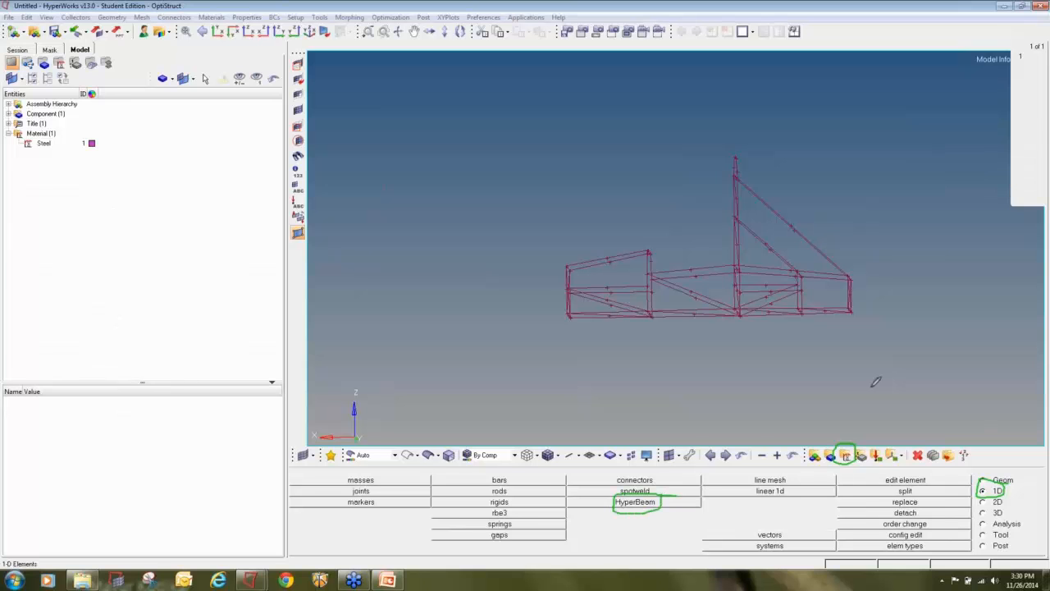
Open the HyperBeam tool and switch it to creating a standard section
click(1034, 146)
click(991, 208)
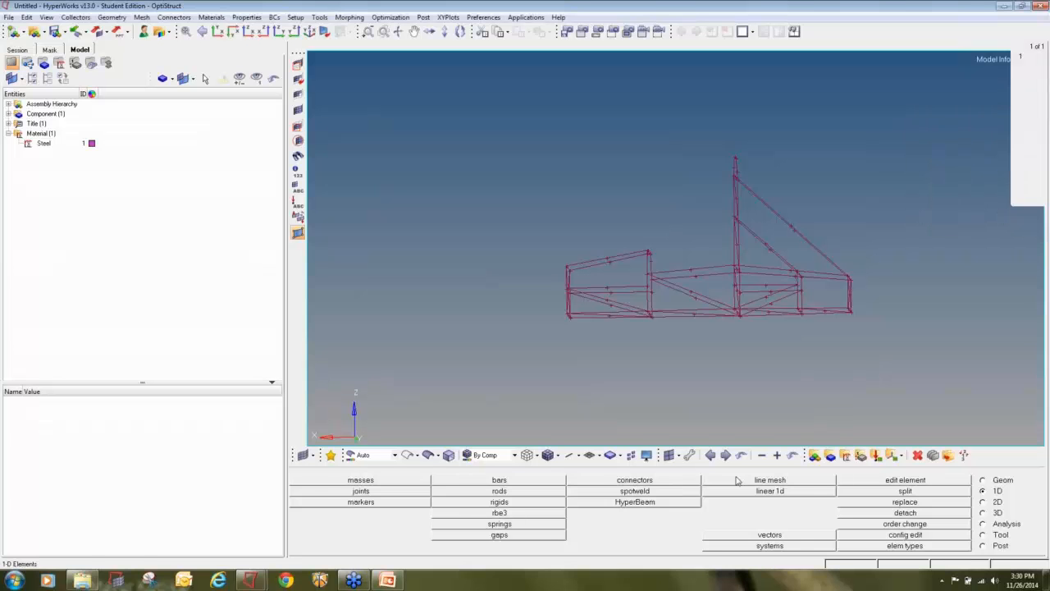
click(678, 501)
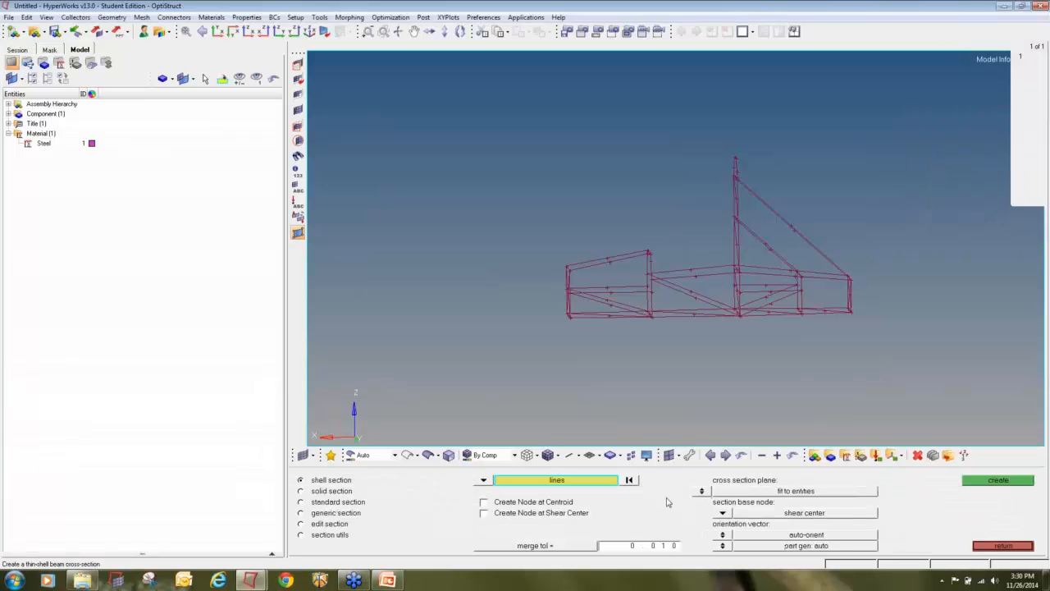
click(345, 503)
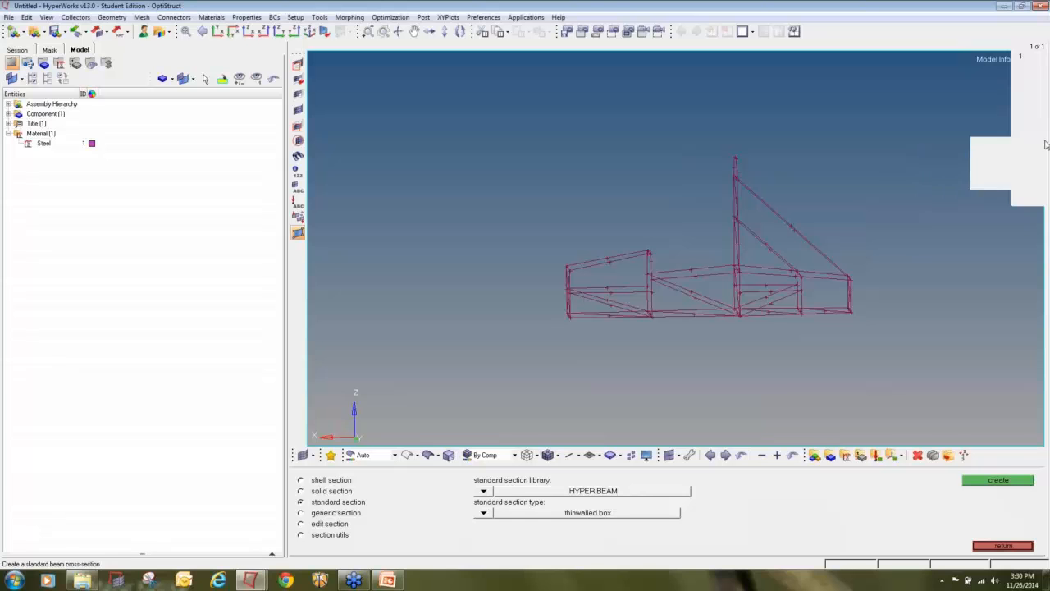
click(972, 164)
mouse_move(371, 490)
mouse_down()
mouse_move(307, 486)
mouse_move(303, 504)
mouse_move(376, 499)
mouse_move(364, 495)
mouse_up()
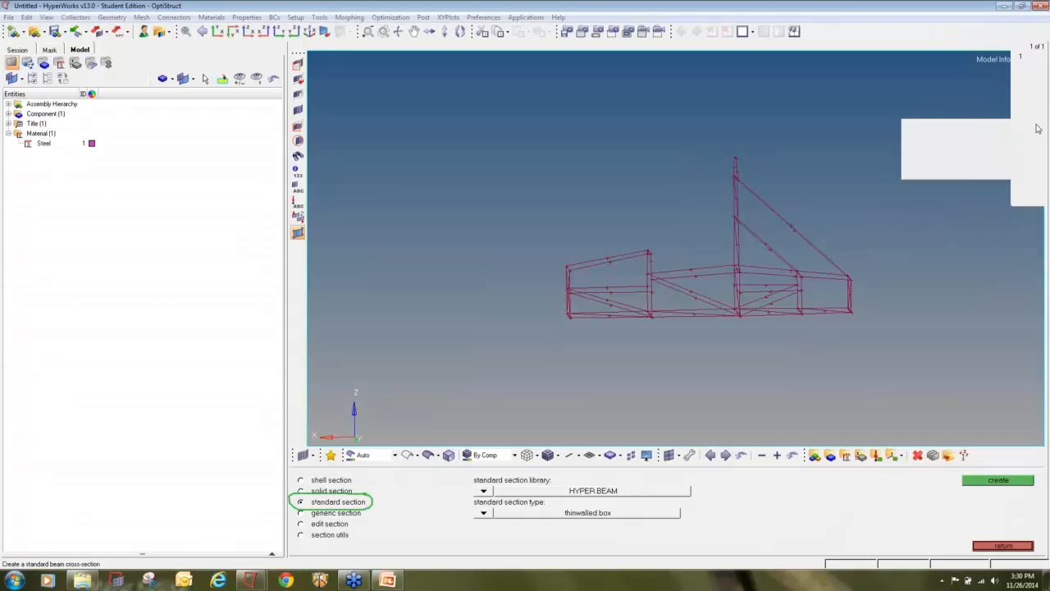
click(1040, 139)
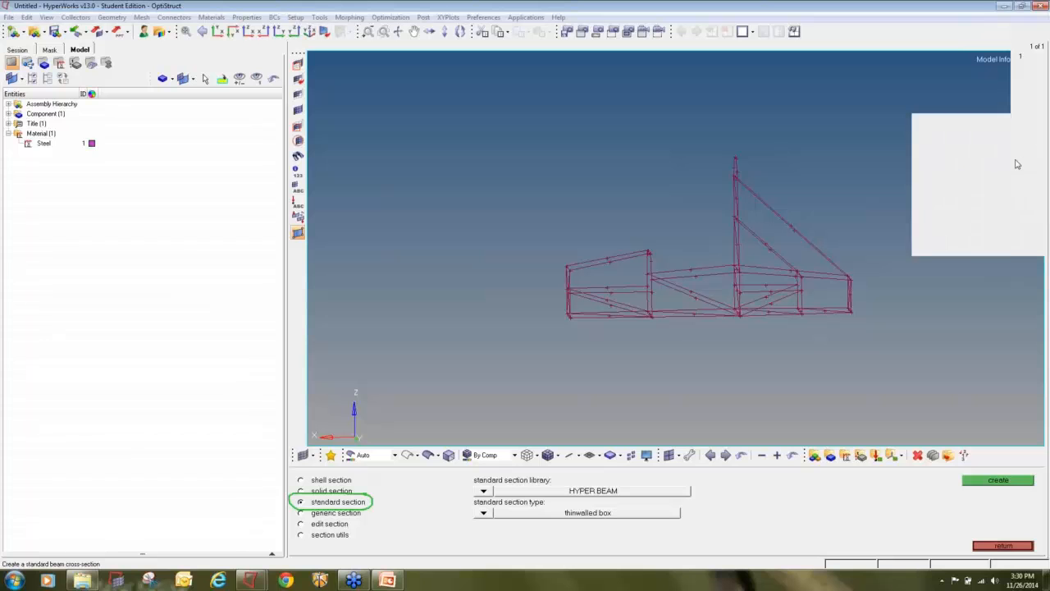
Create a thinwalled tube standard section from the HYPER BEAM section library
click(484, 492)
click(474, 491)
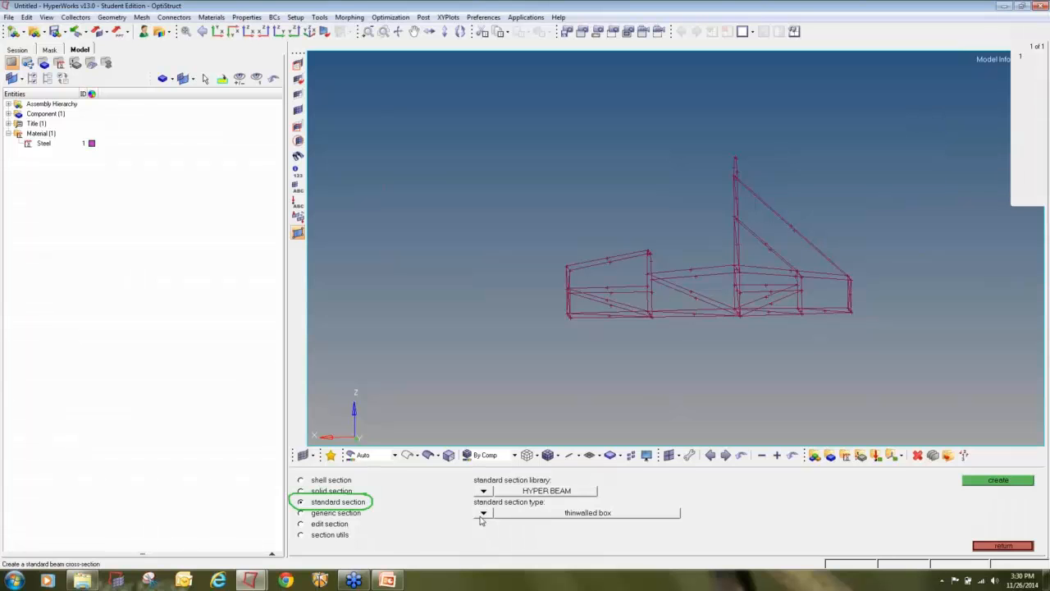
click(482, 513)
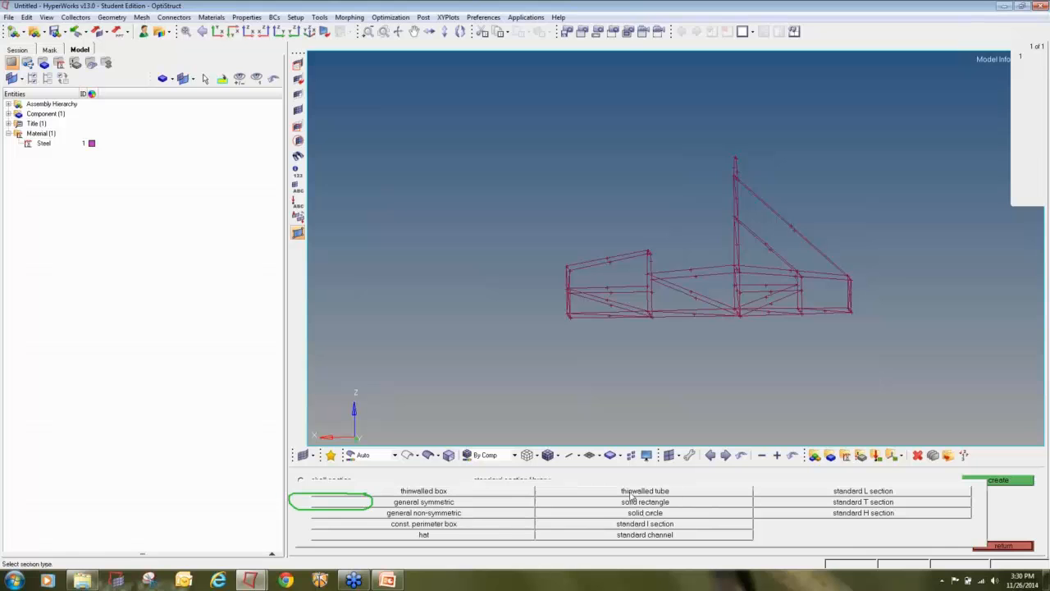
click(632, 492)
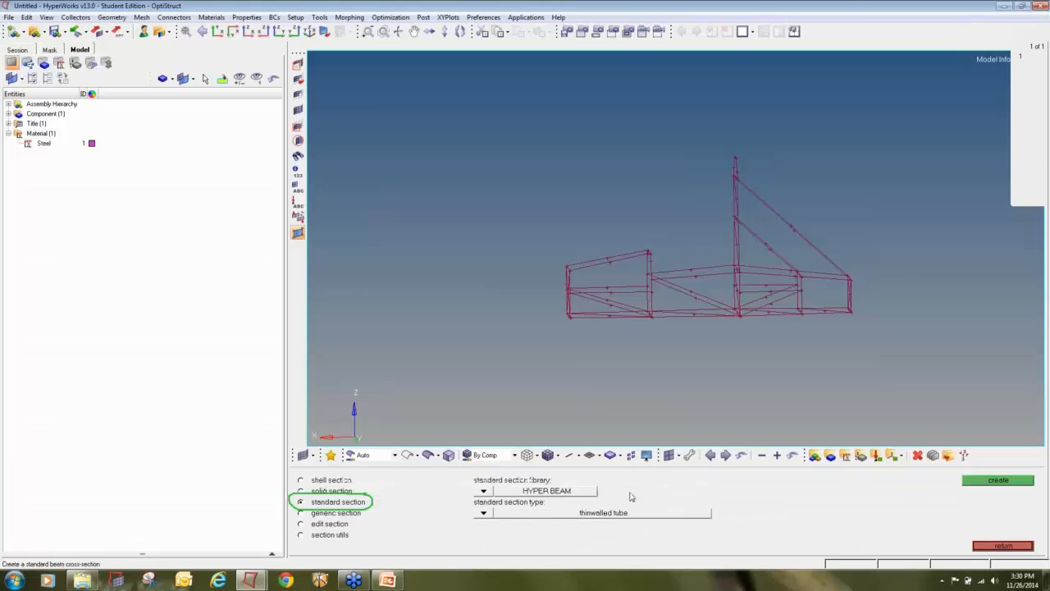
click(1005, 484)
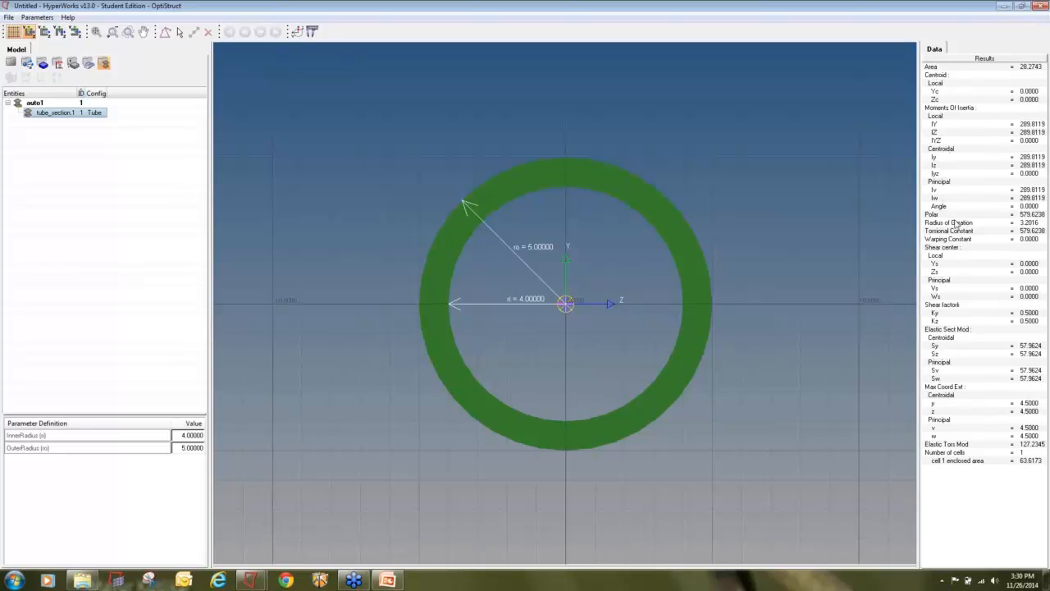
Open the outer radius value of the tube section for editing
drag(184, 450, 201, 451)
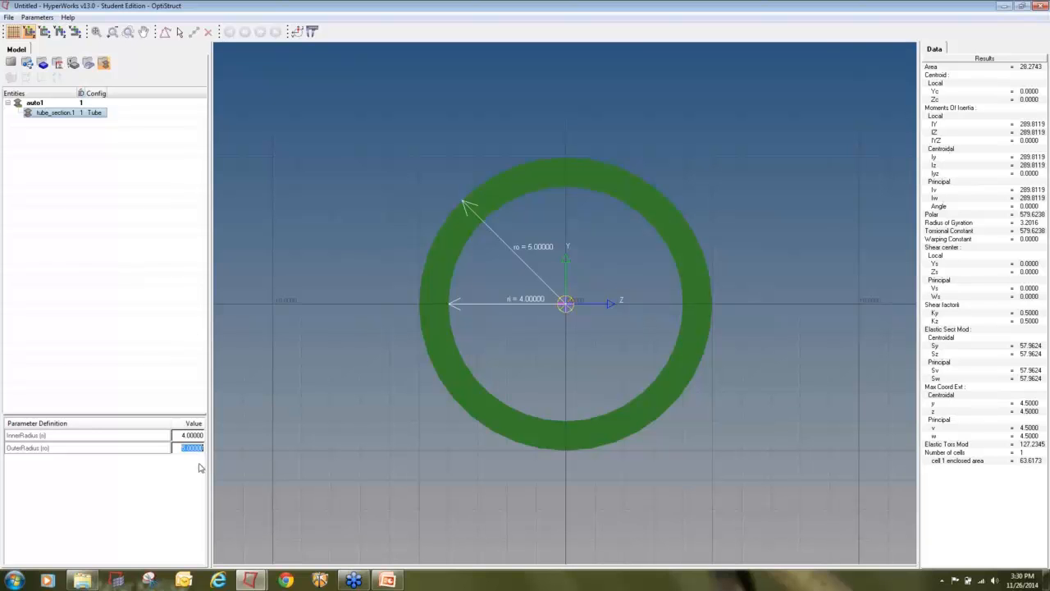
Set the tube section's outer radius to 12.5 and its inner radius to 9.5
text(12.5)
key(Return)
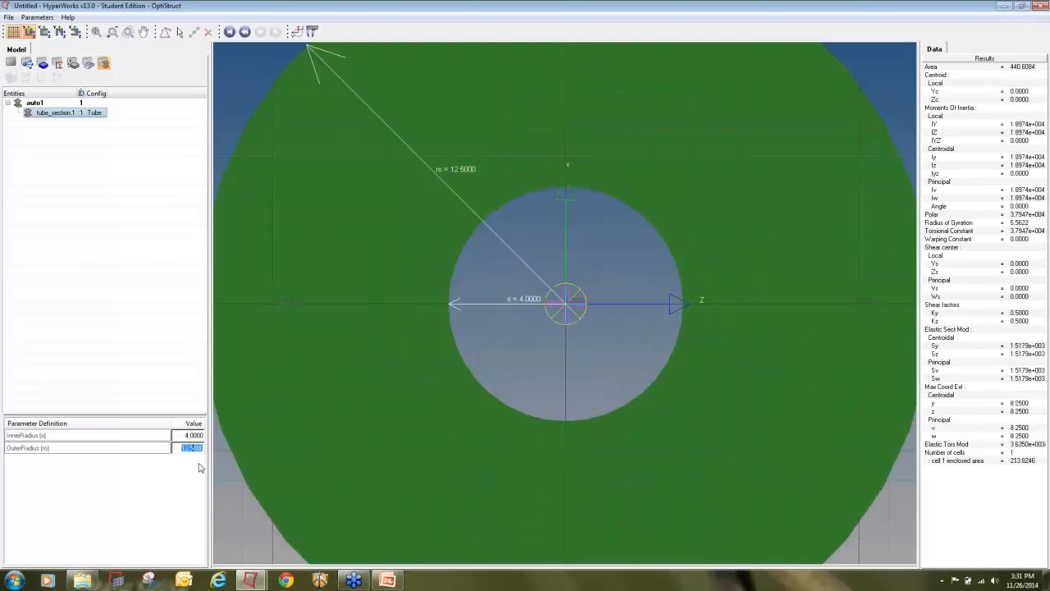
drag(176, 438, 202, 438)
click(135, 483)
key(BackSpace)
text(9.5)
key(Return)
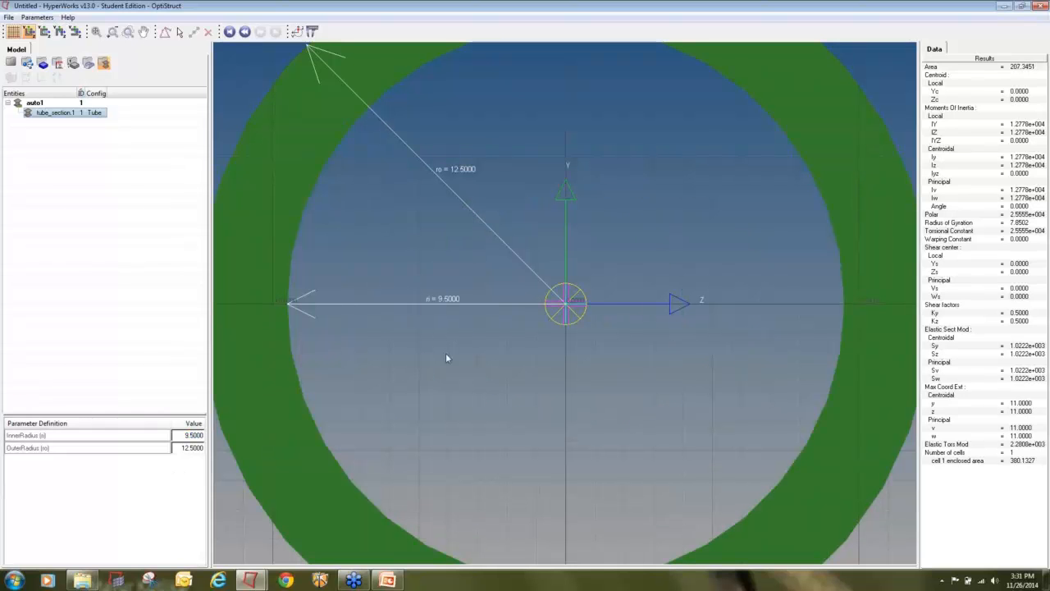
key(f)
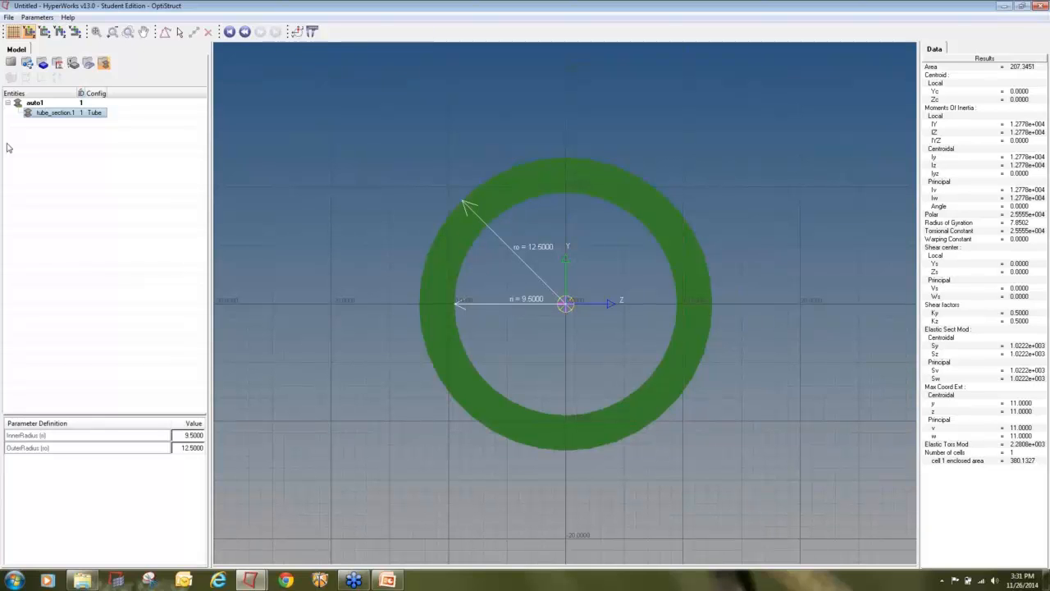
Return from the section editor to the model, expand the Beam Section folder and exit the HyperBeam command
click(11, 64)
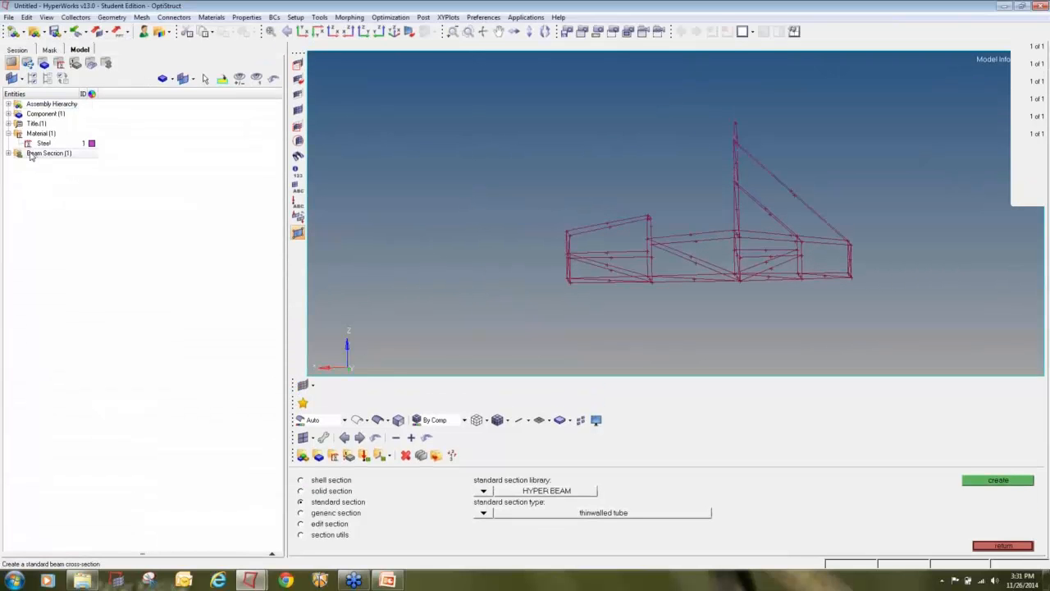
double_click(30, 154)
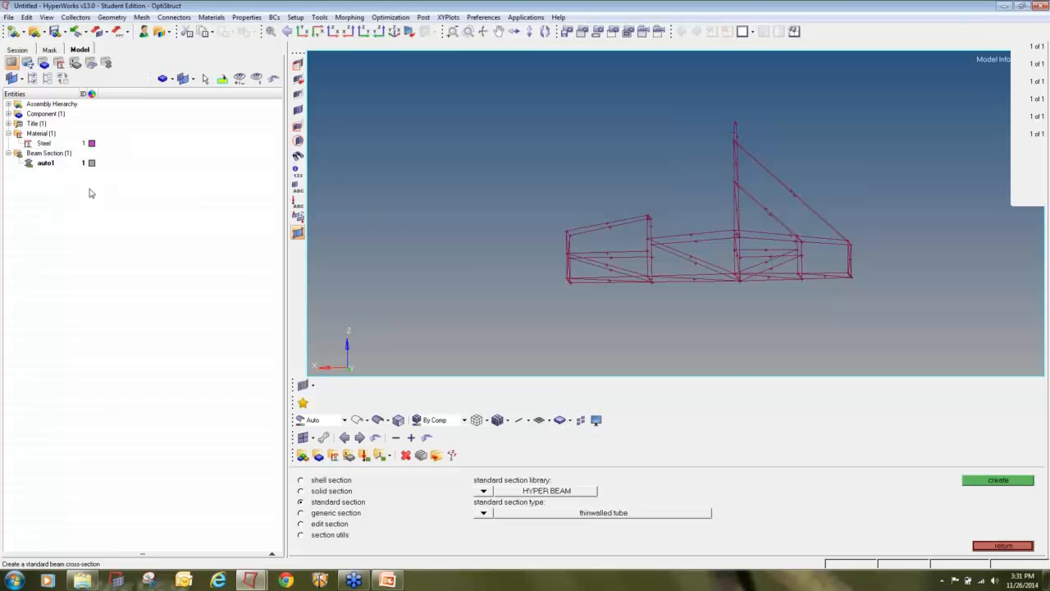
click(1042, 169)
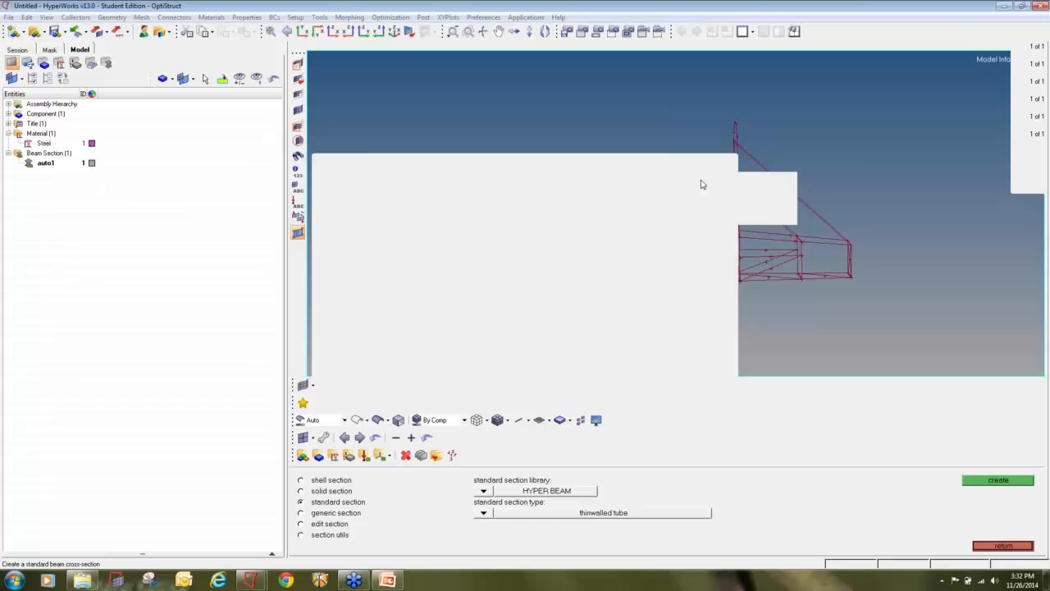
click(994, 546)
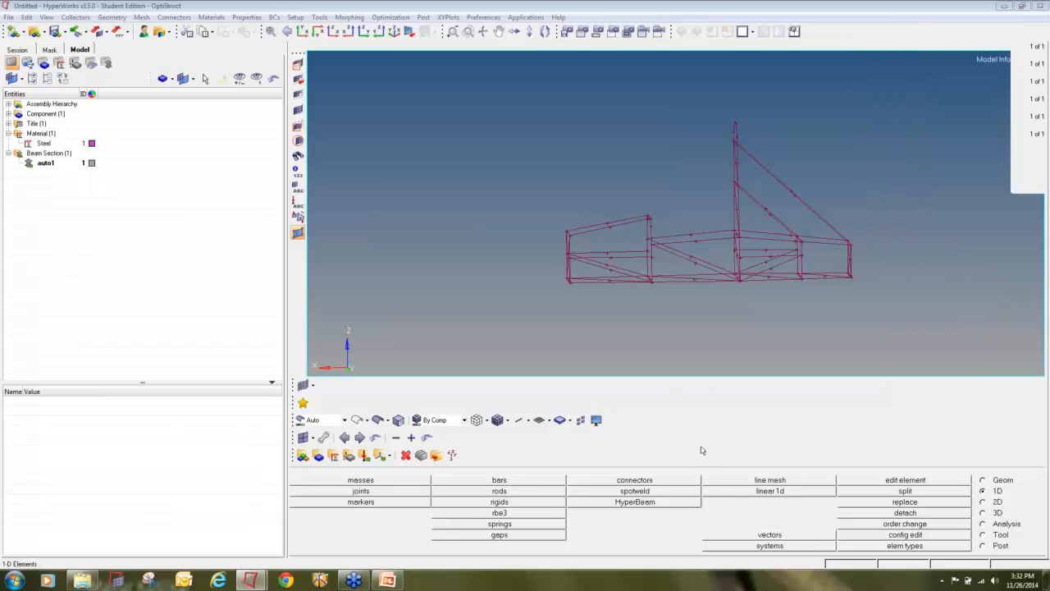
Switch to the PowerPoint slide on static analysis, highlight the Property Collector line, and return to HyperMesh
click(387, 580)
drag(327, 286, 466, 285)
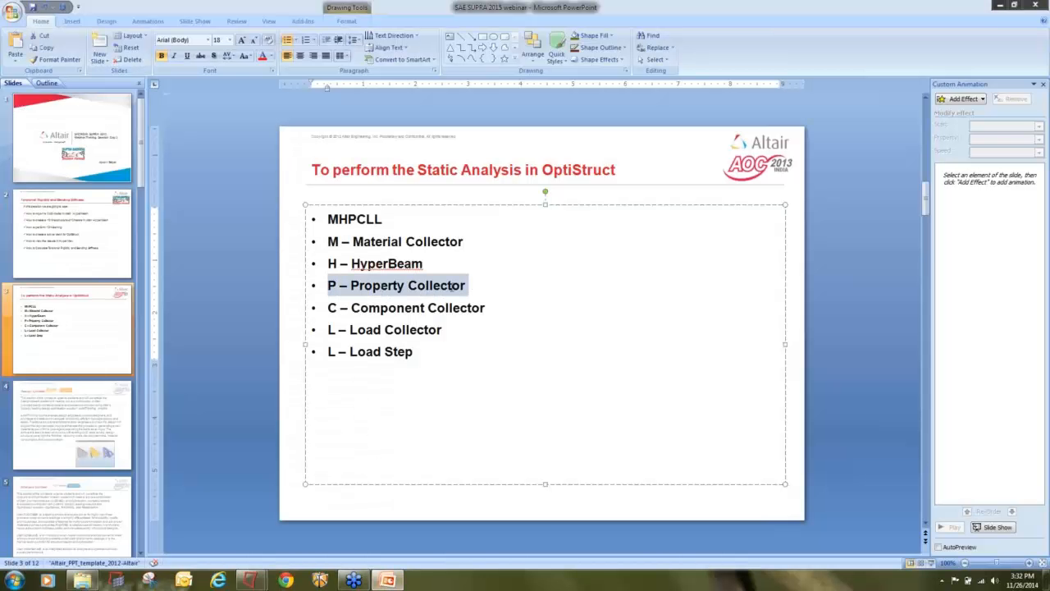
click(997, 5)
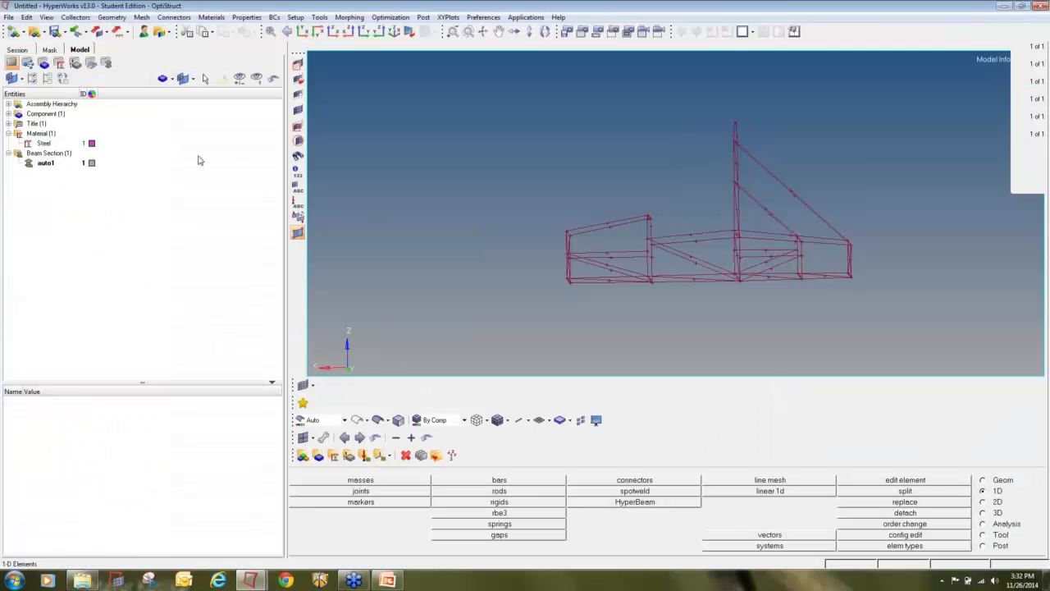
Create a new property in the model and rename it 1d_roll_cage
right_click(134, 220)
mouse_move(156, 223)
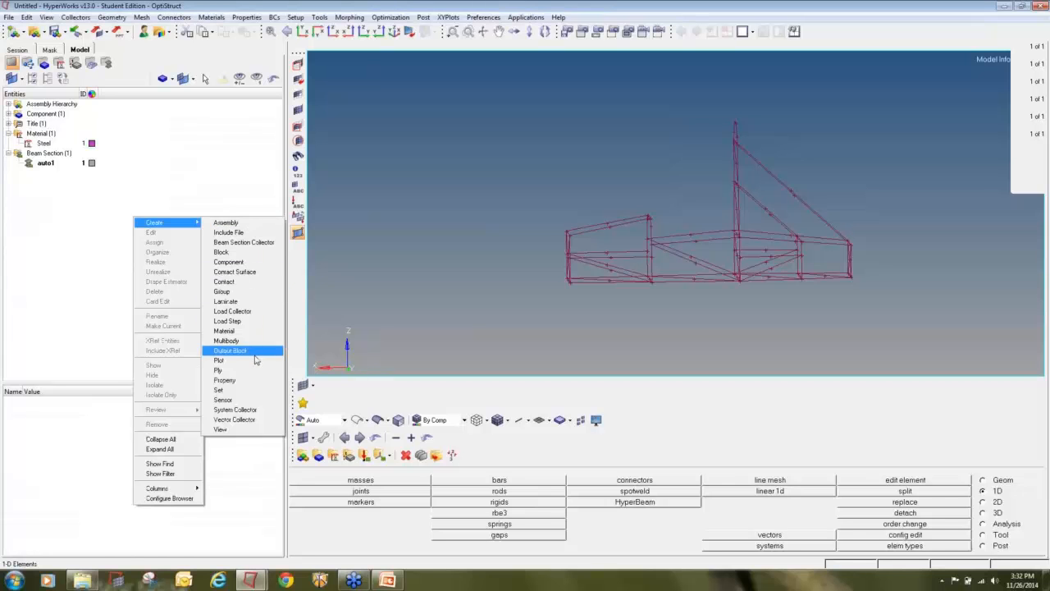
click(232, 380)
click(59, 194)
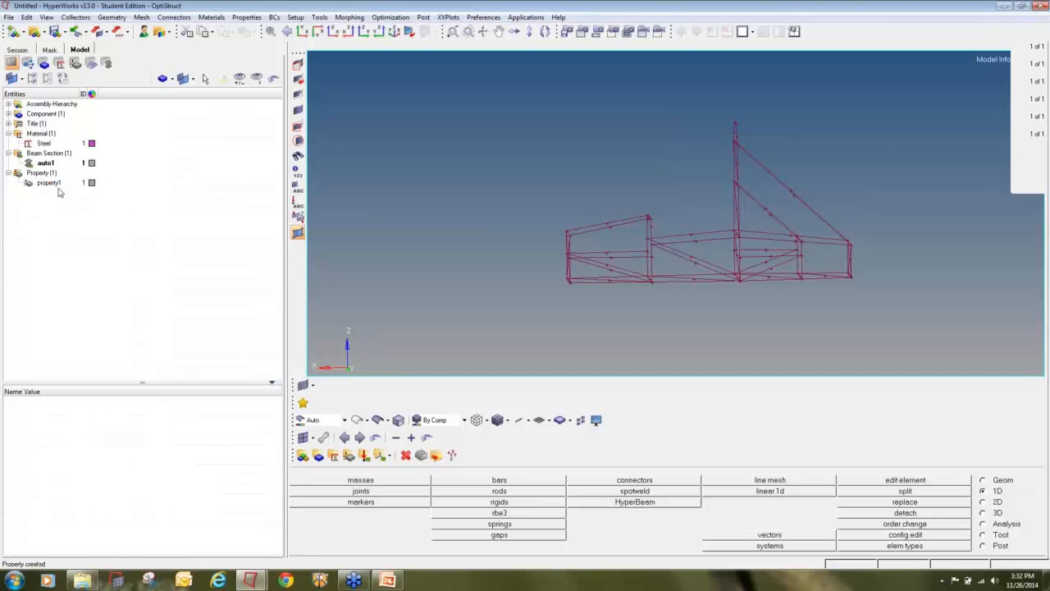
click(49, 183)
right_click(49, 185)
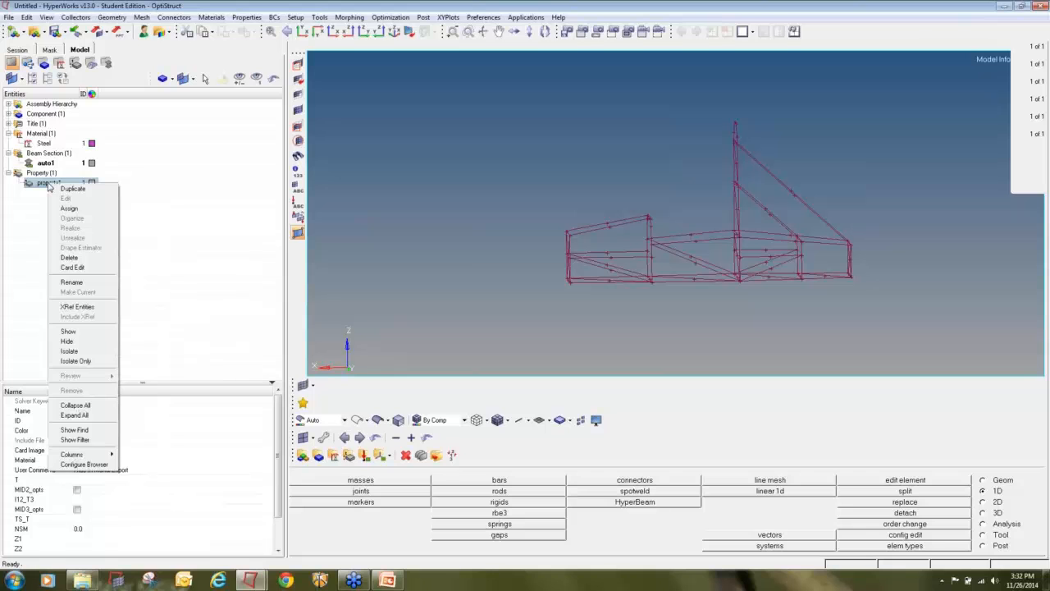
click(97, 282)
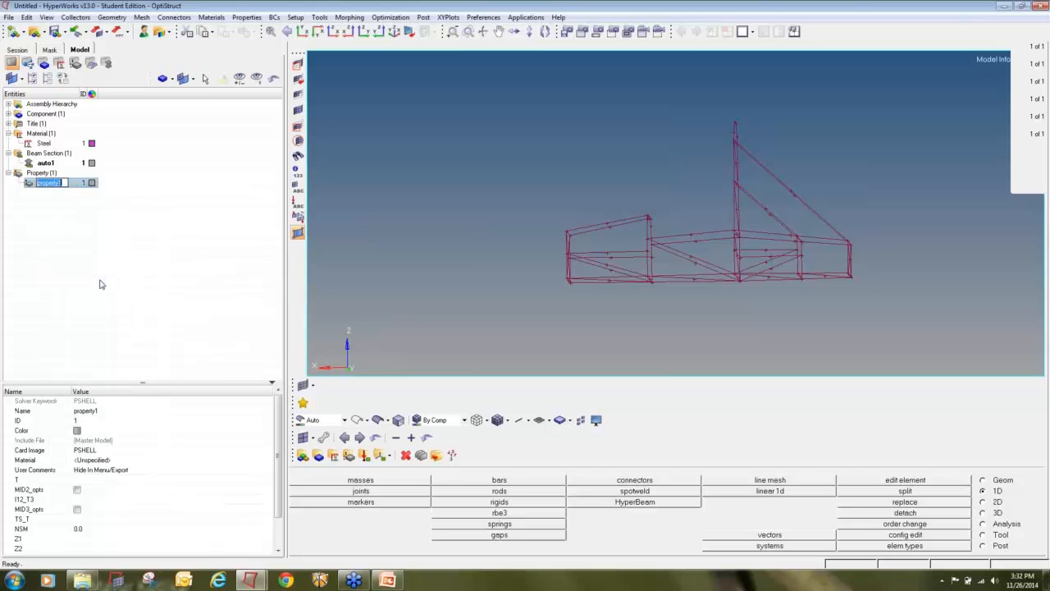
key(Home)
text(14)
text(_roll_cage)
key(Return)
Give the 1d_roll_cage property an orange color and change its card image to PBEAM, accepting the card change
click(77, 430)
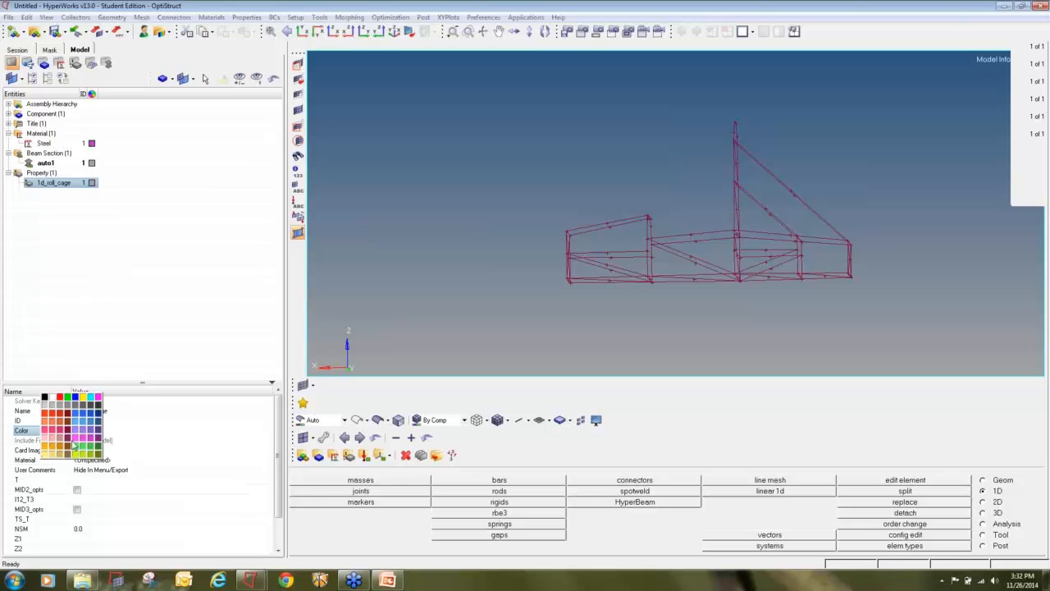
click(71, 448)
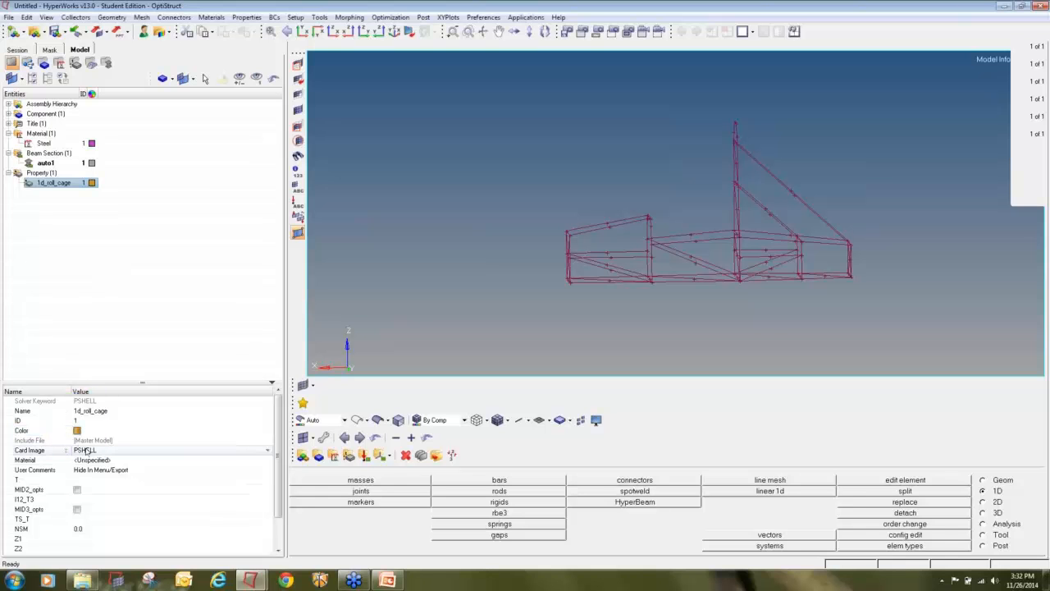
click(95, 452)
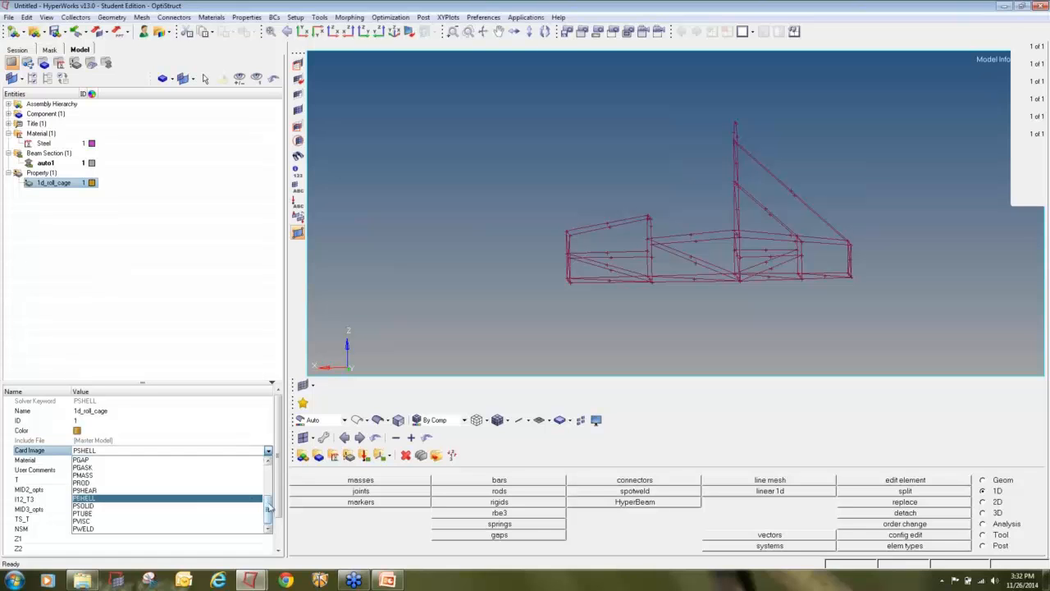
click(268, 463)
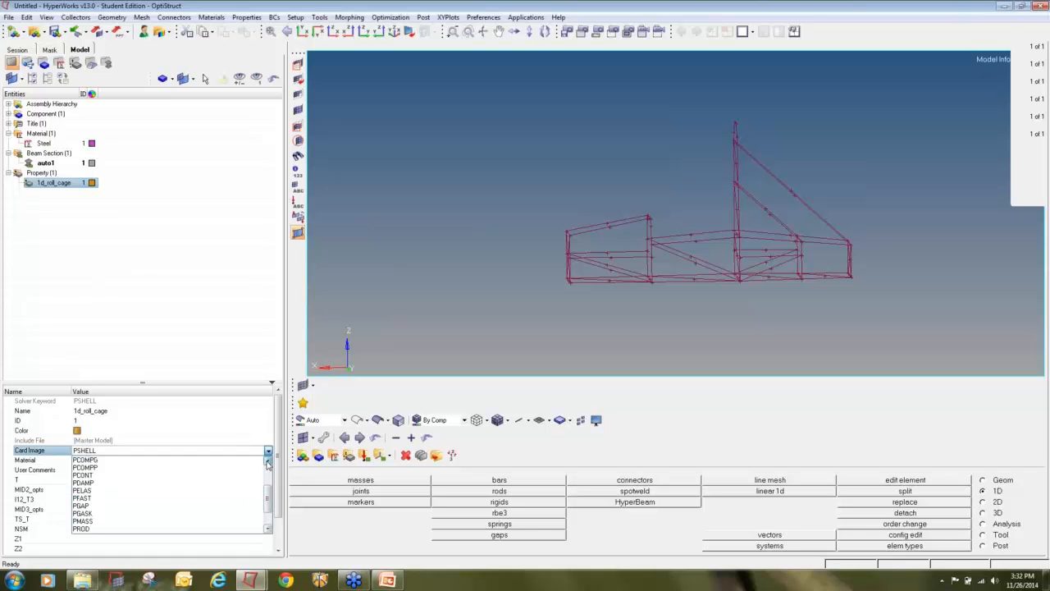
click(267, 462)
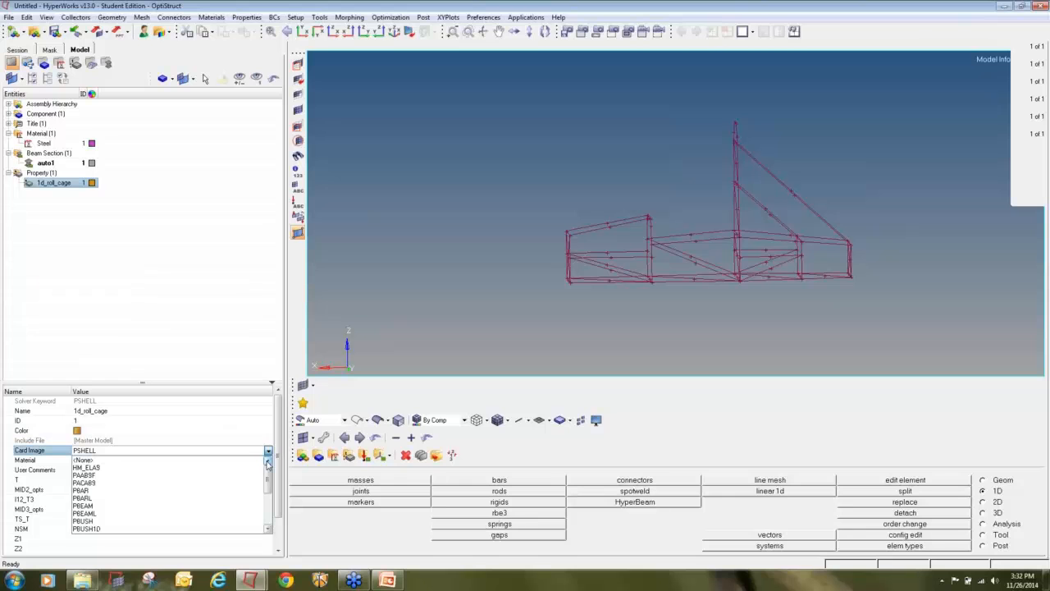
click(155, 507)
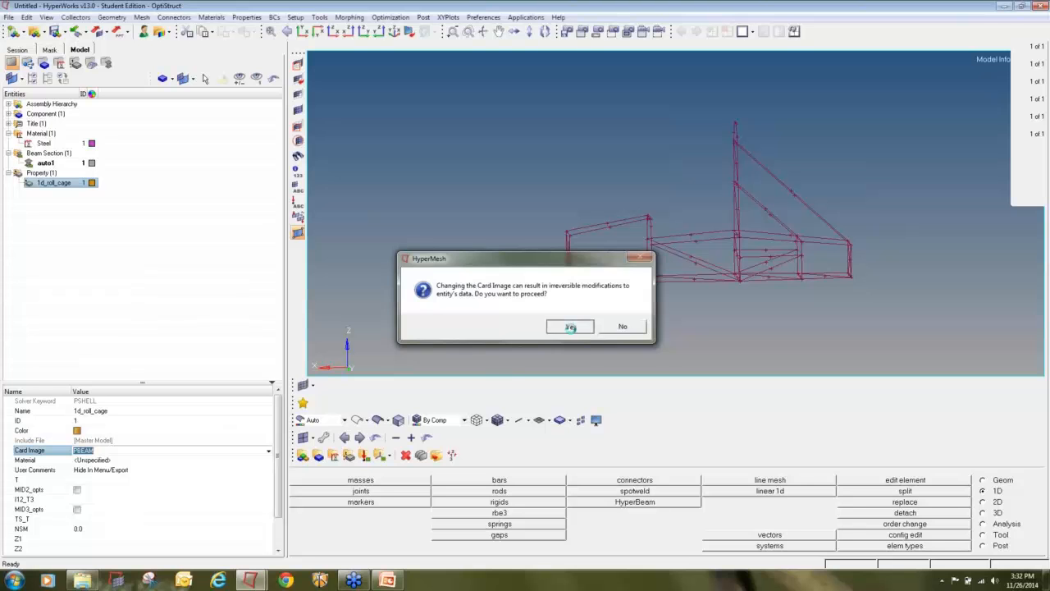
click(570, 327)
Assign the Steel material to the 1d_roll_cage property
click(141, 461)
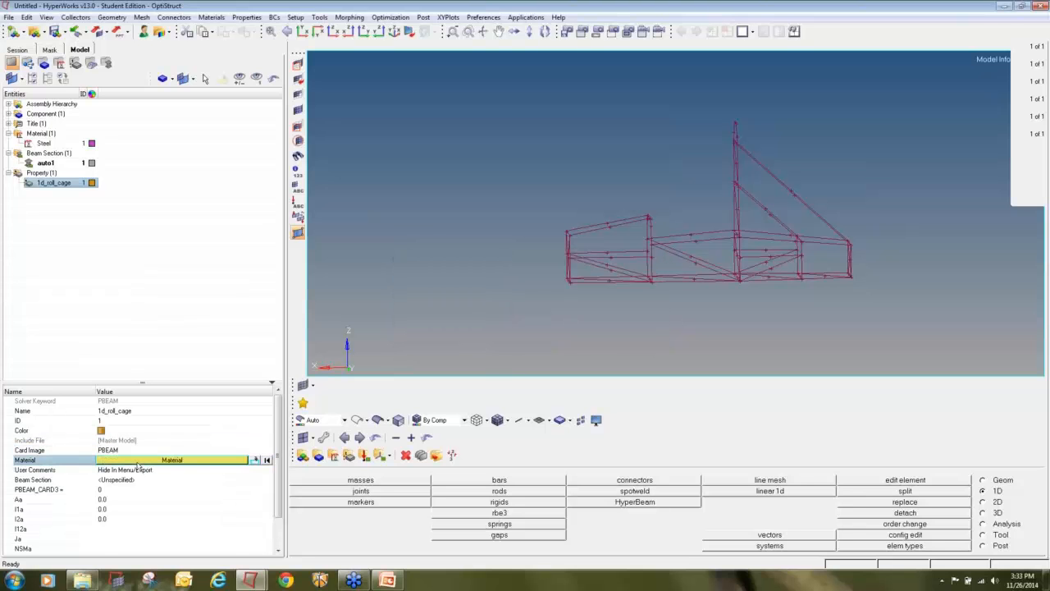
click(164, 461)
click(89, 439)
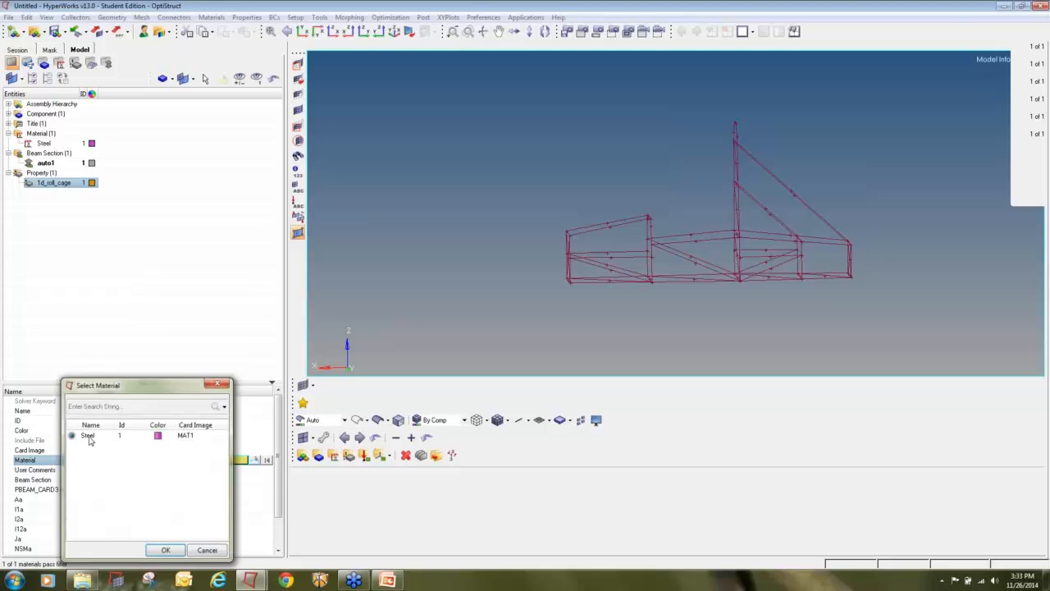
click(165, 549)
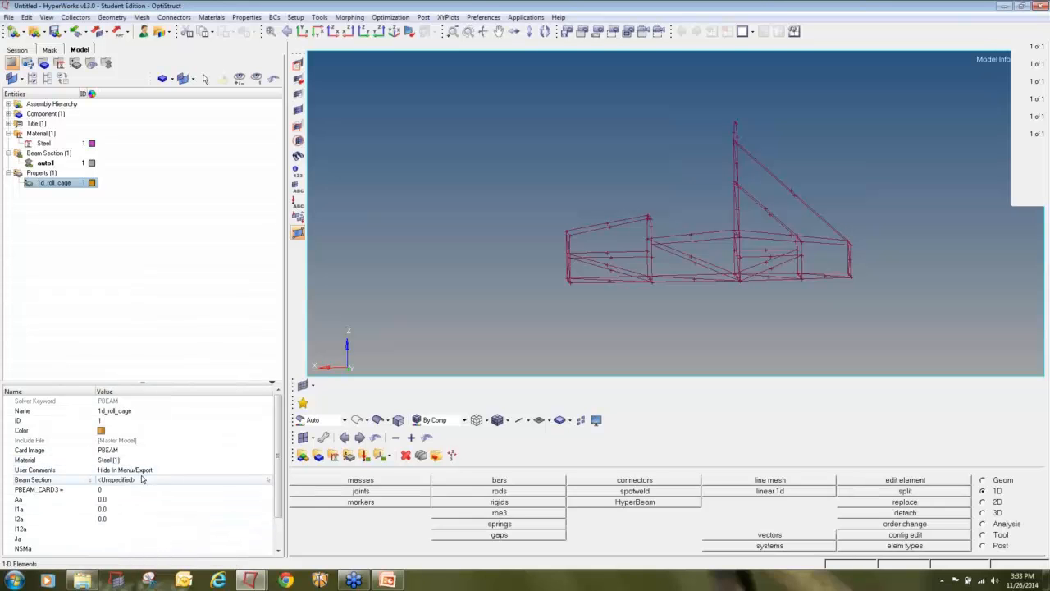
Assign the beam section tube_section.1 to the 1d_roll_cage property
click(139, 483)
click(140, 483)
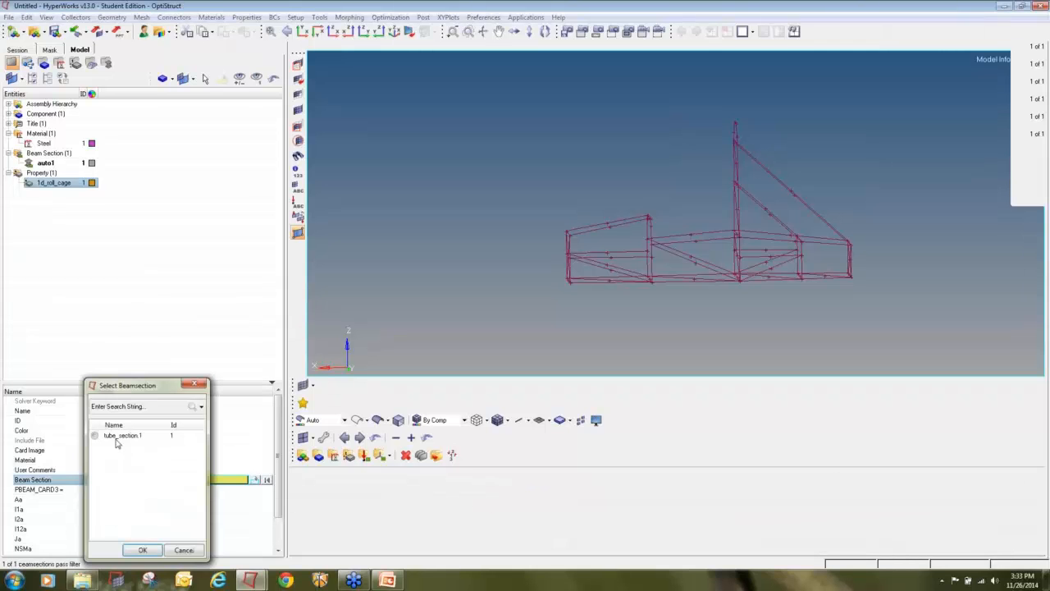
click(95, 436)
click(143, 550)
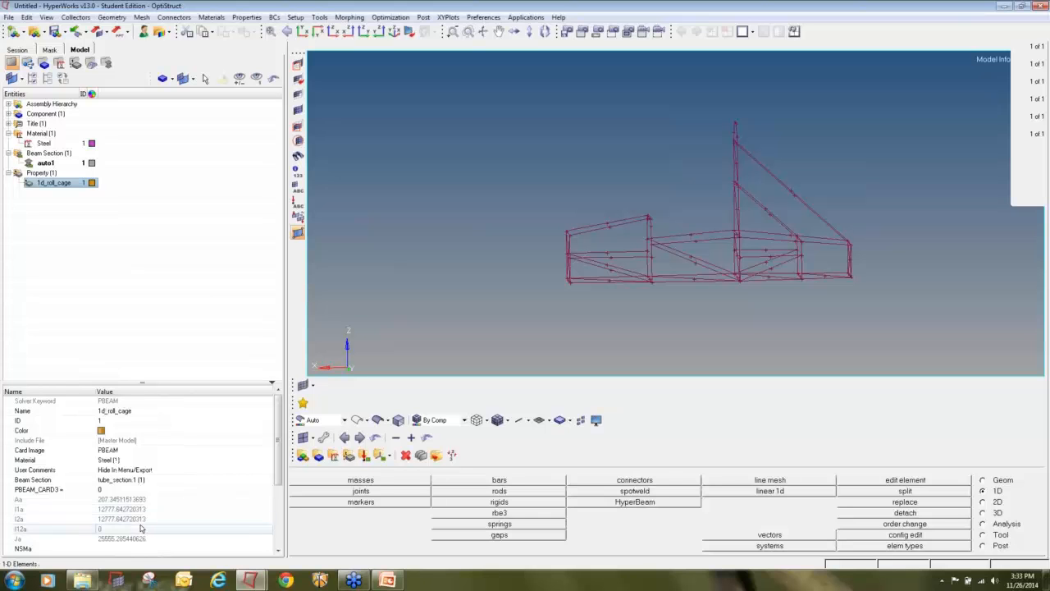
mouse_move(278, 474)
mouse_down()
mouse_move(277, 534)
mouse_move(277, 477)
mouse_up()
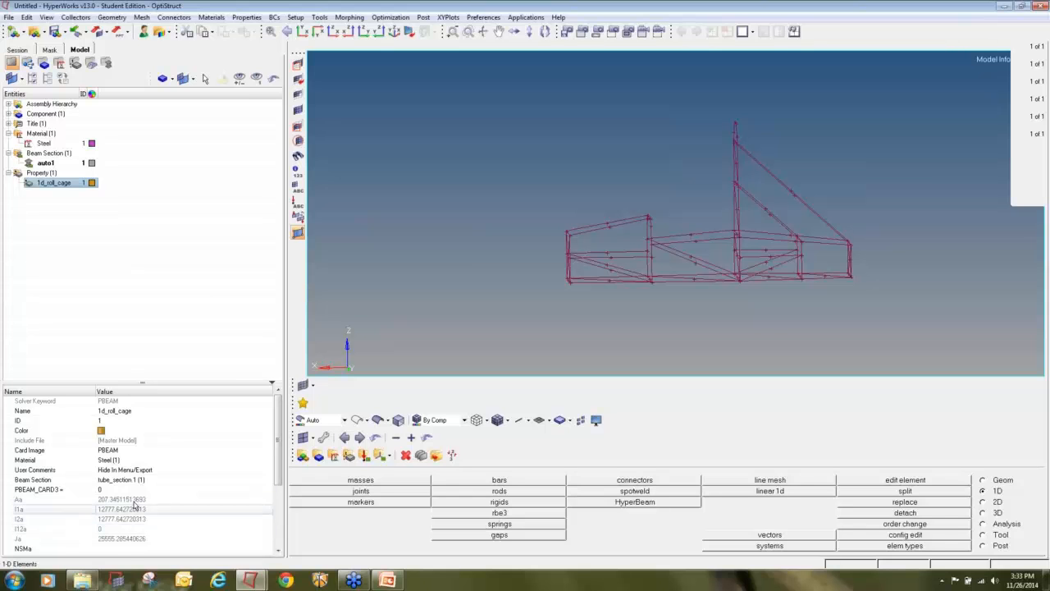
click(112, 320)
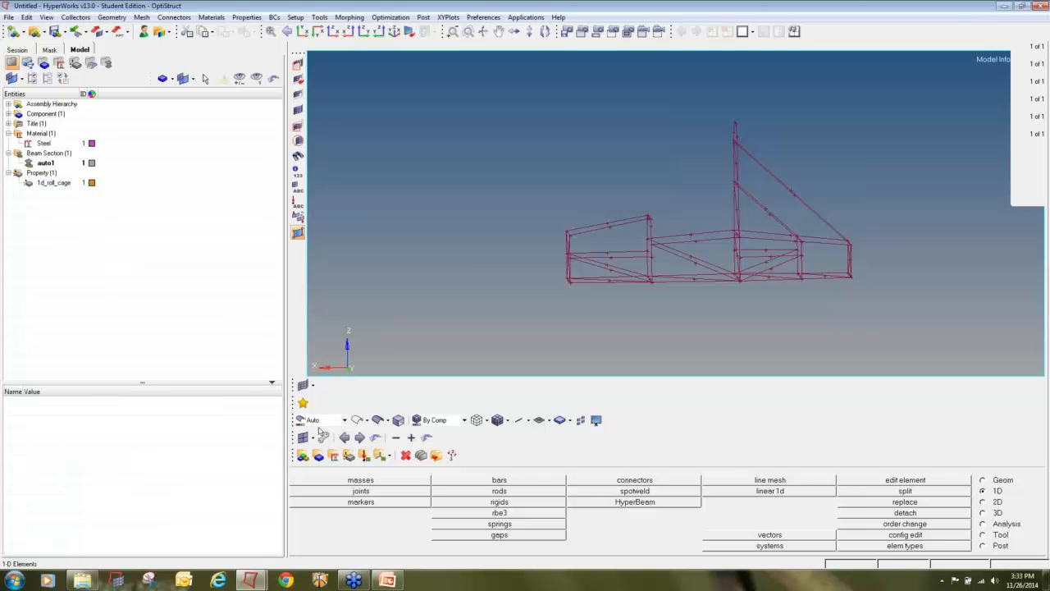
Rearrange the docked toolbars into a single row beneath the graphics area
drag(292, 400, 355, 466)
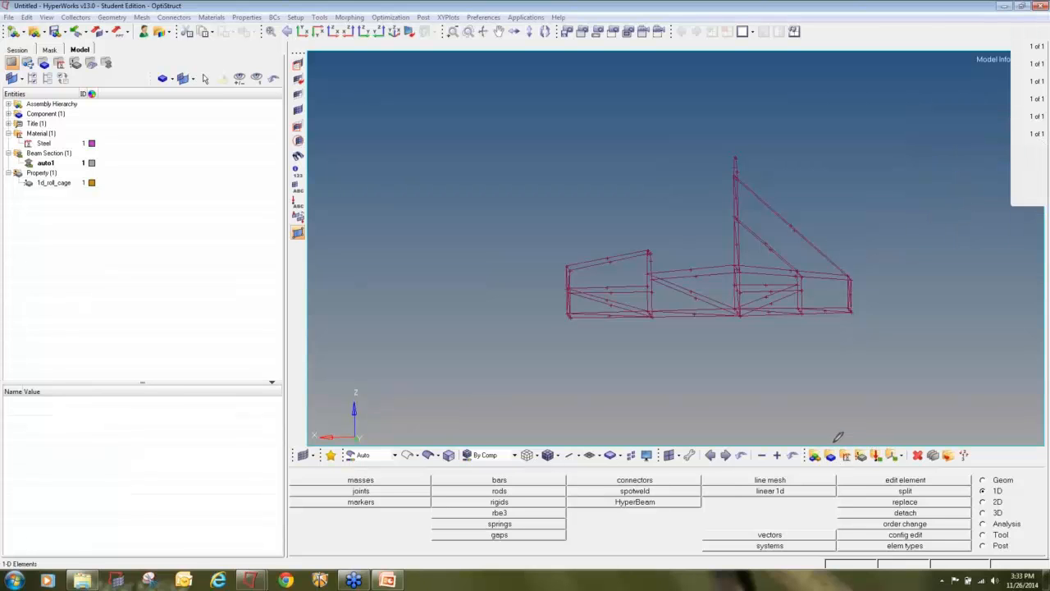
mouse_move(826, 440)
mouse_down()
mouse_move(845, 466)
mouse_move(837, 433)
mouse_move(827, 443)
mouse_up()
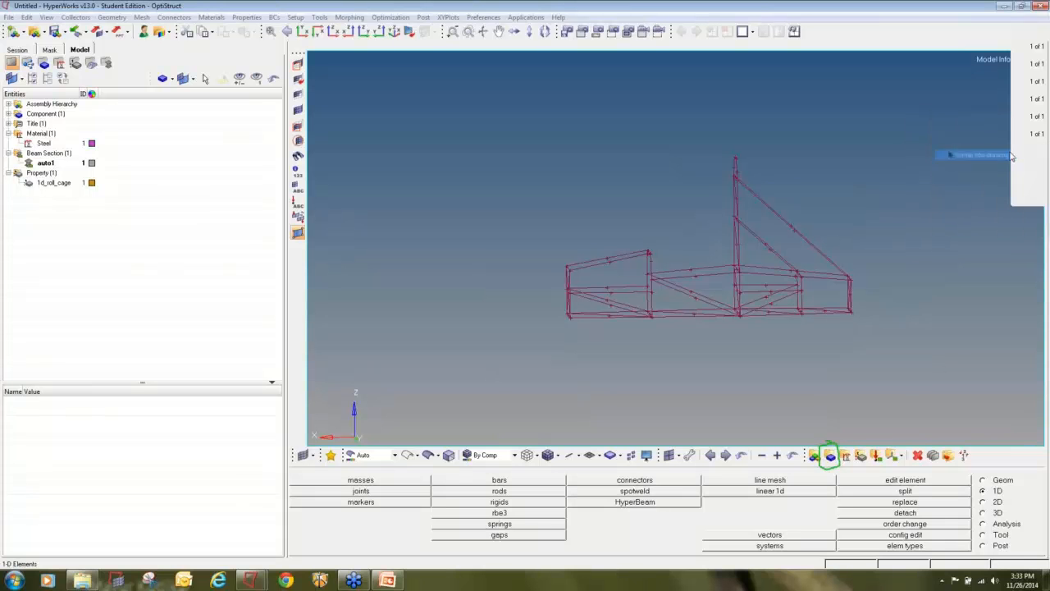
Update the component M1 with the 1d_roll_cage property and exit the component command
click(831, 455)
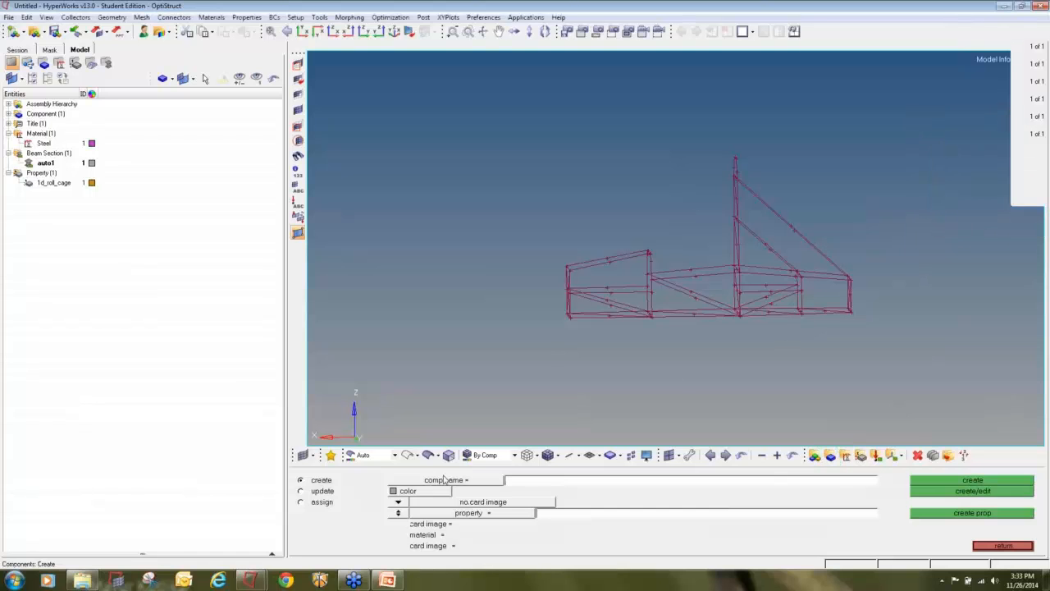
click(311, 490)
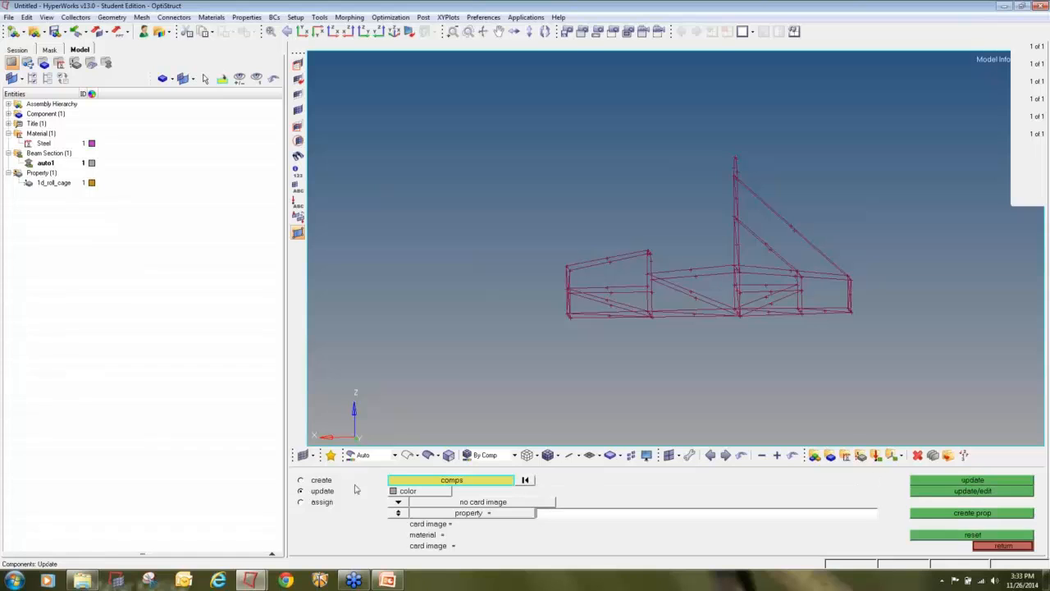
click(412, 482)
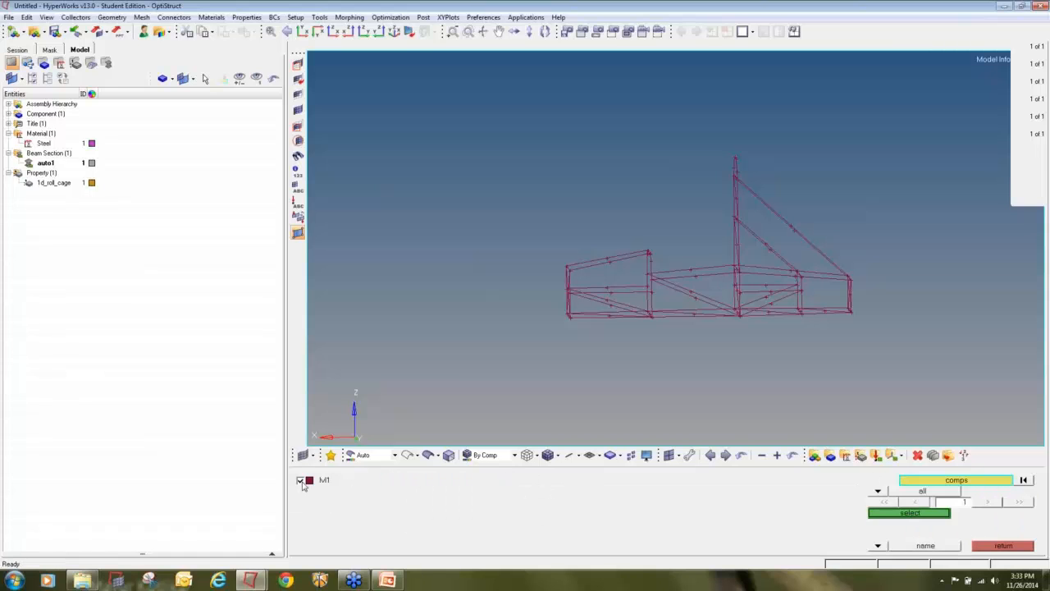
click(903, 514)
click(398, 513)
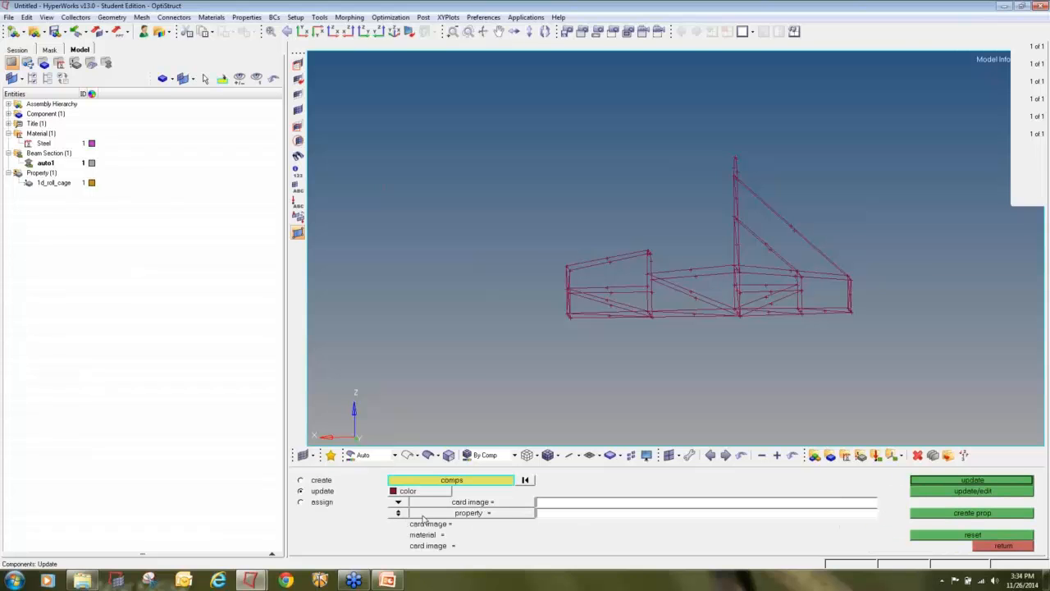
click(397, 514)
click(398, 514)
click(430, 519)
click(365, 488)
click(932, 481)
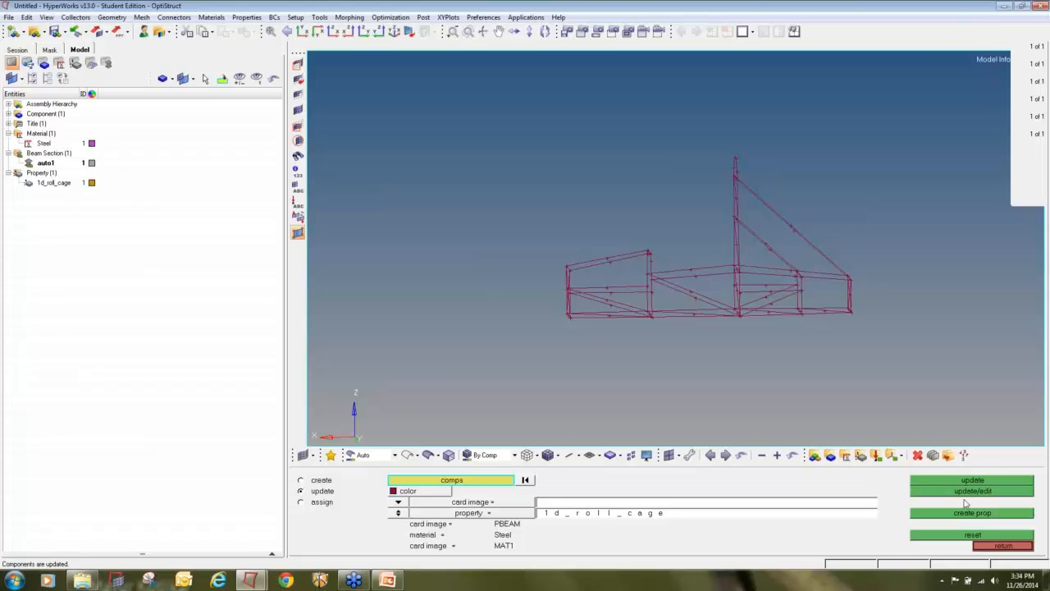
click(997, 548)
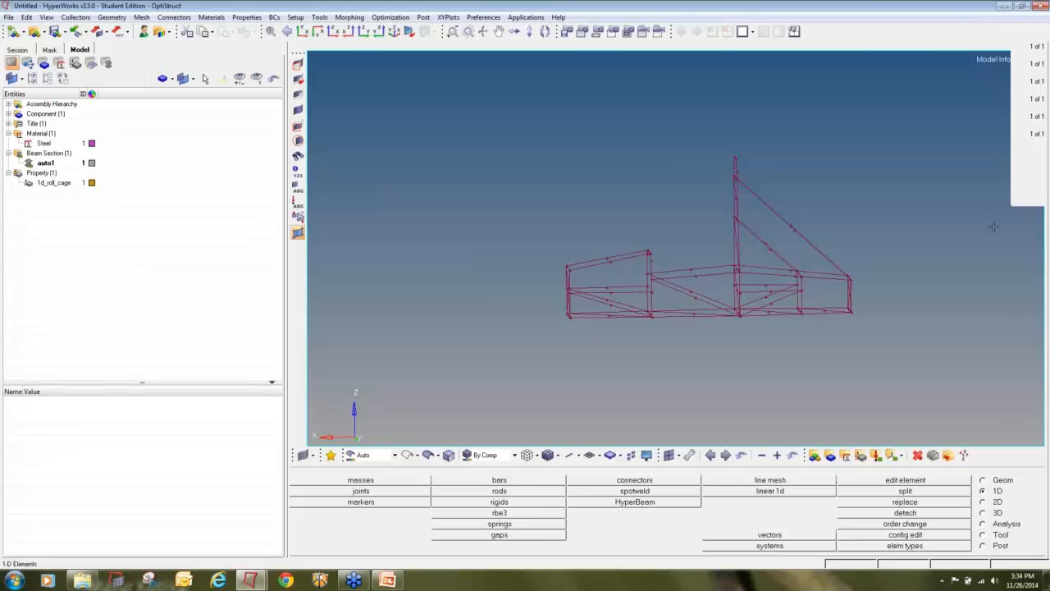
click(1042, 140)
click(998, 162)
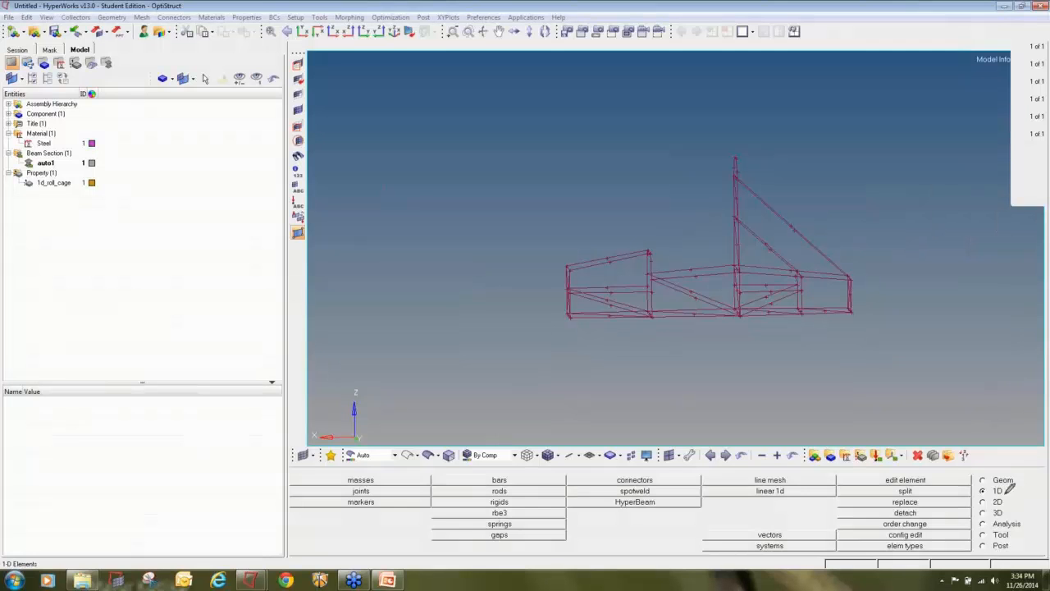
mouse_move(1009, 485)
mouse_down()
mouse_move(978, 489)
mouse_move(1002, 496)
mouse_move(1013, 487)
mouse_up()
mouse_move(770, 474)
mouse_down()
mouse_move(759, 486)
mouse_move(796, 485)
mouse_move(770, 474)
mouse_up()
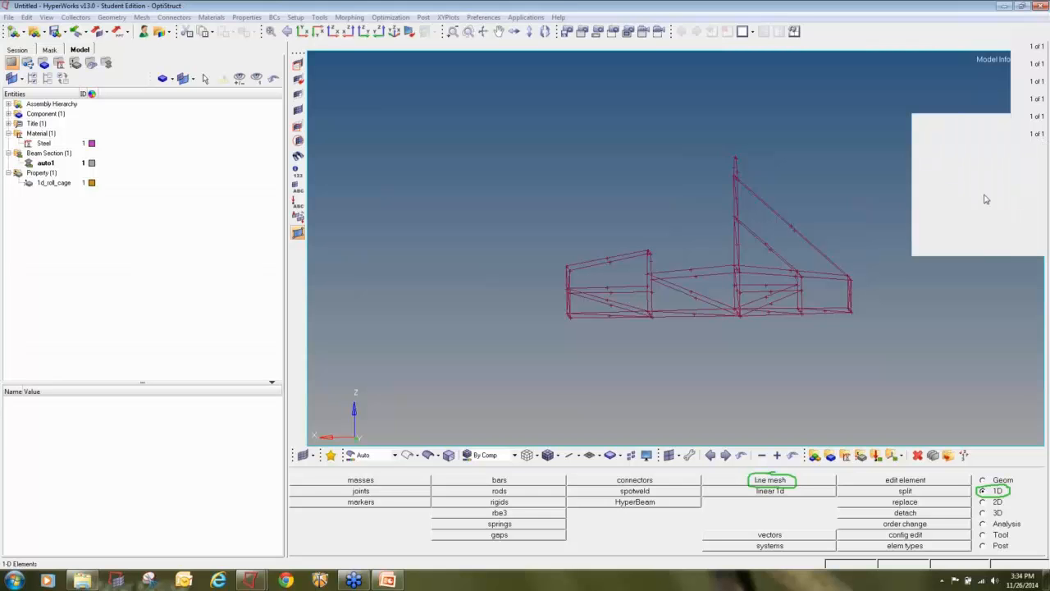
click(986, 212)
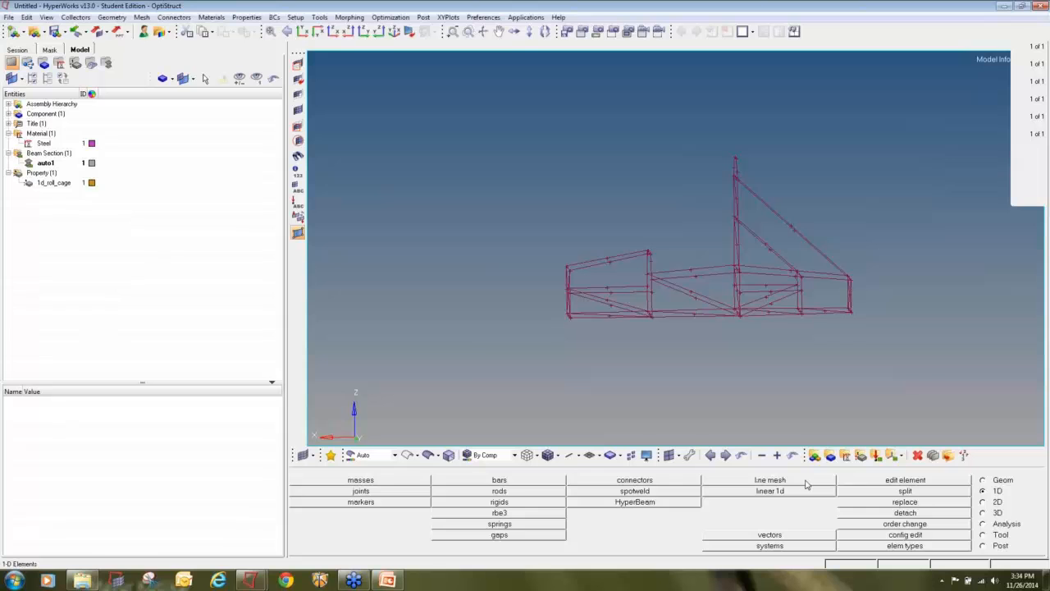
Set up a line mesh of all roll cage lines with bar2 elements, the 1d_roll_cage property and an element size of 5
click(807, 484)
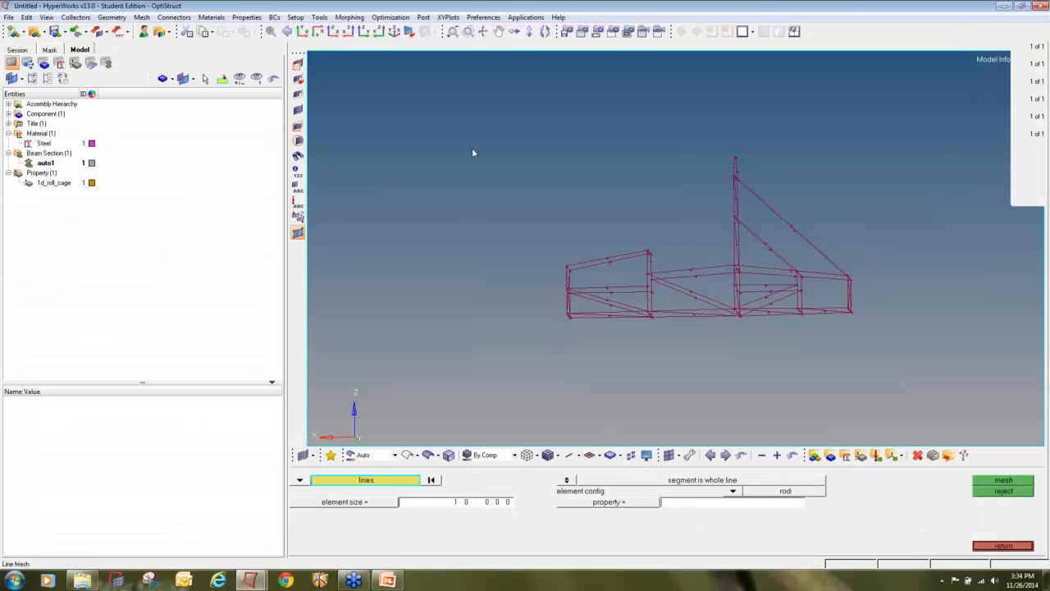
drag(473, 93, 926, 363)
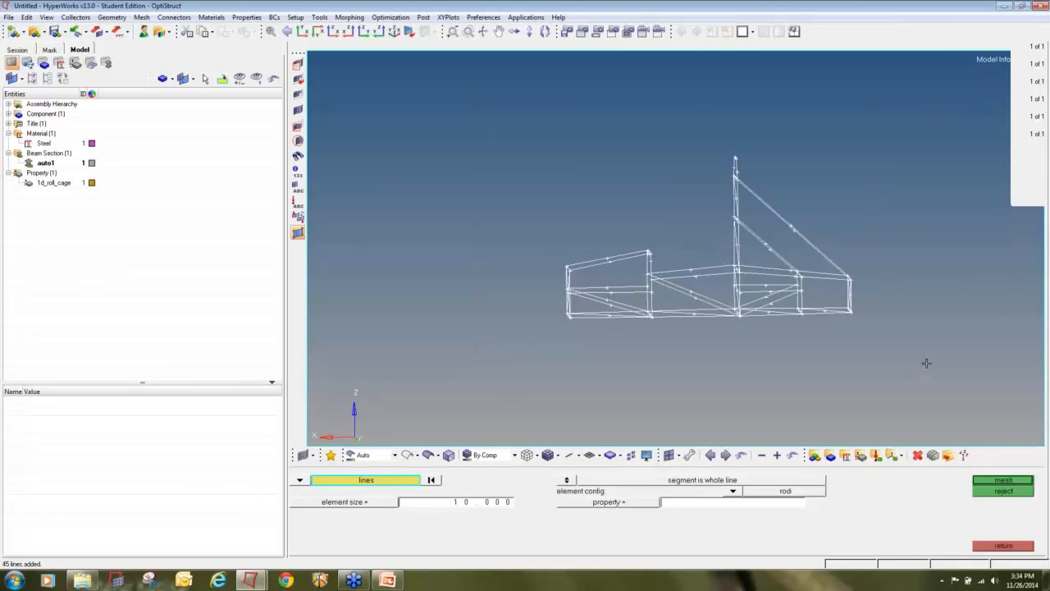
click(735, 492)
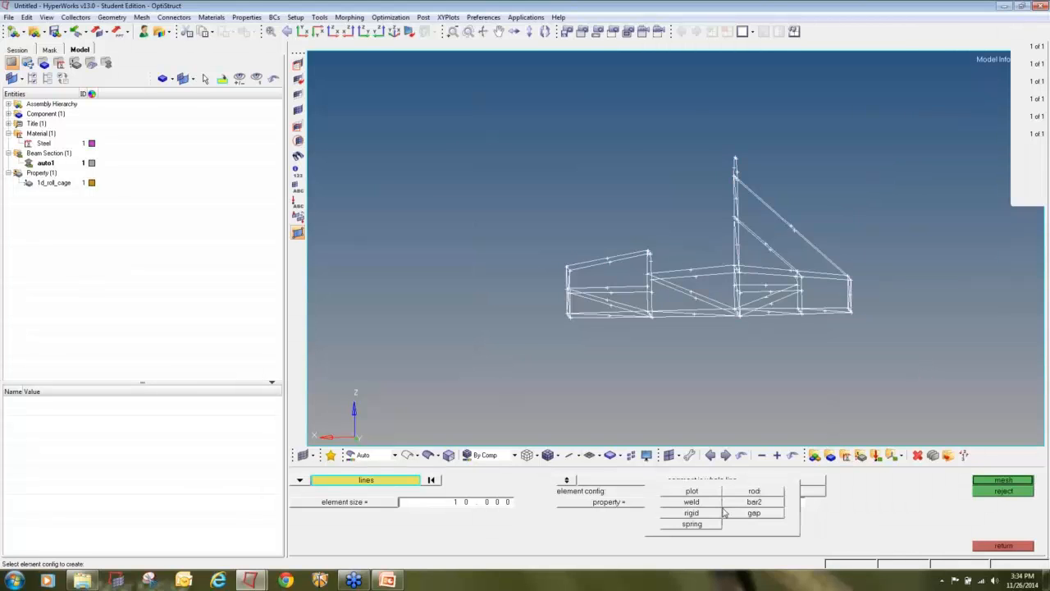
click(737, 502)
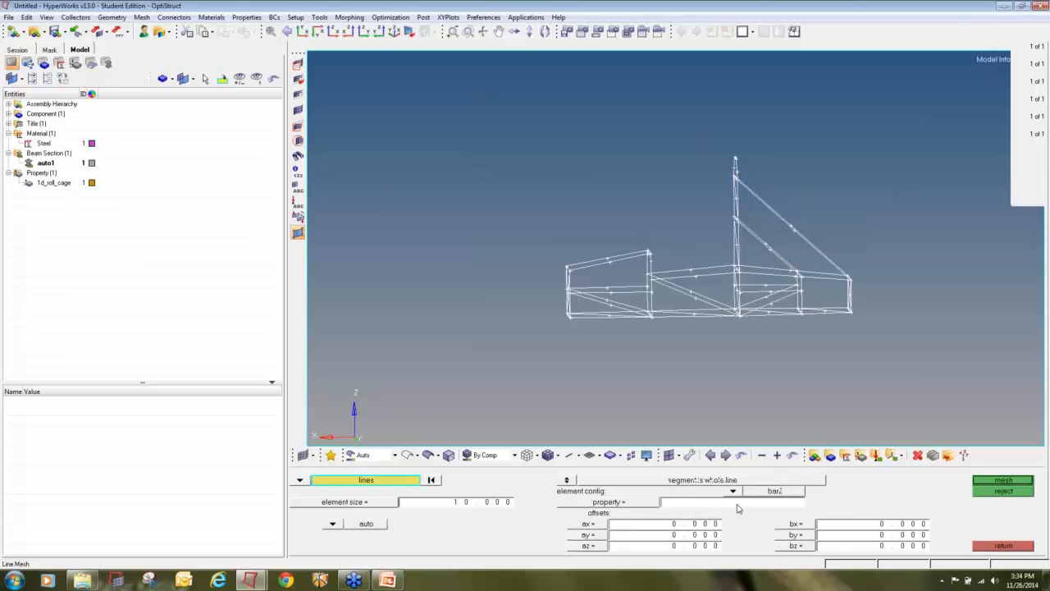
click(641, 507)
click(439, 484)
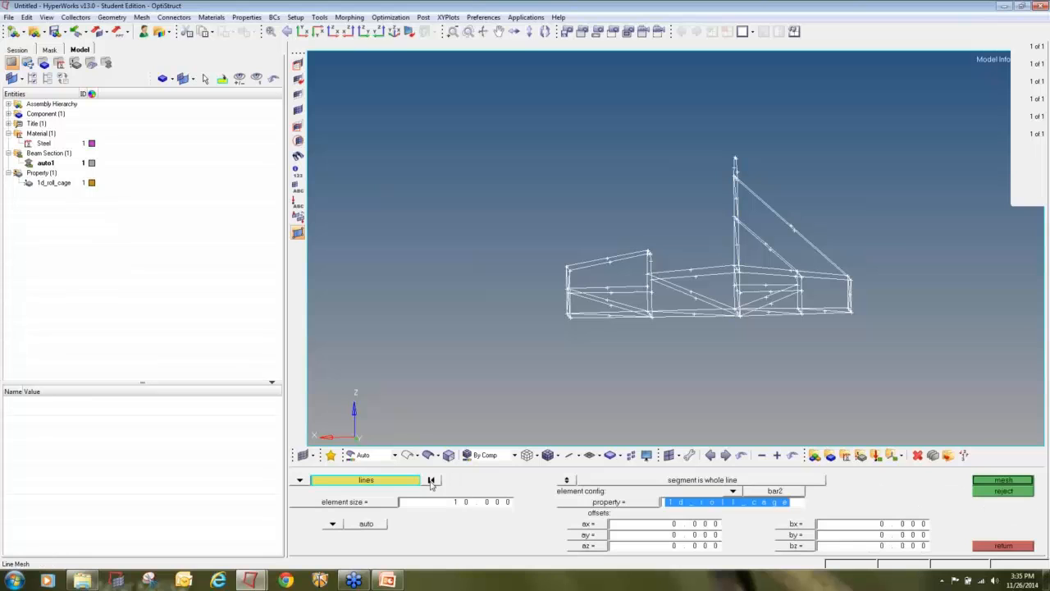
click(464, 502)
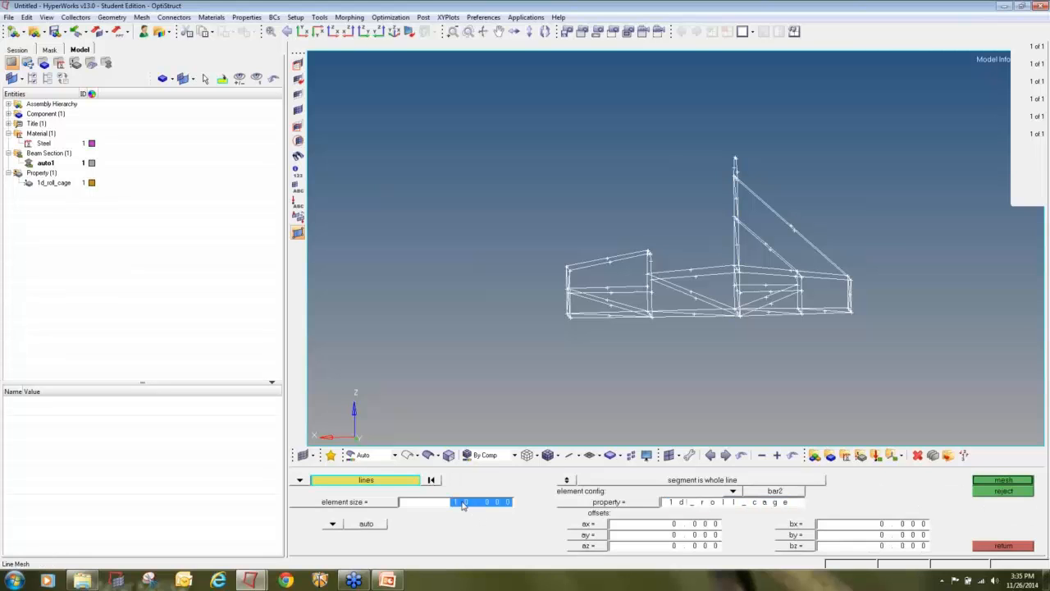
text(5)
Generate the line mesh from the selected lines, check which component holds it and reject it
click(1005, 480)
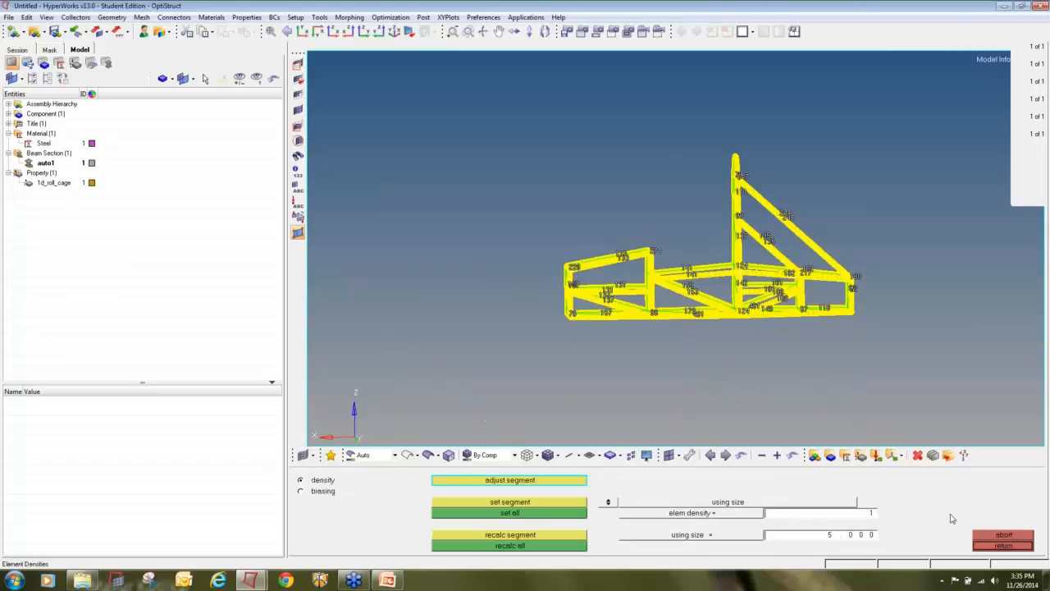
click(991, 546)
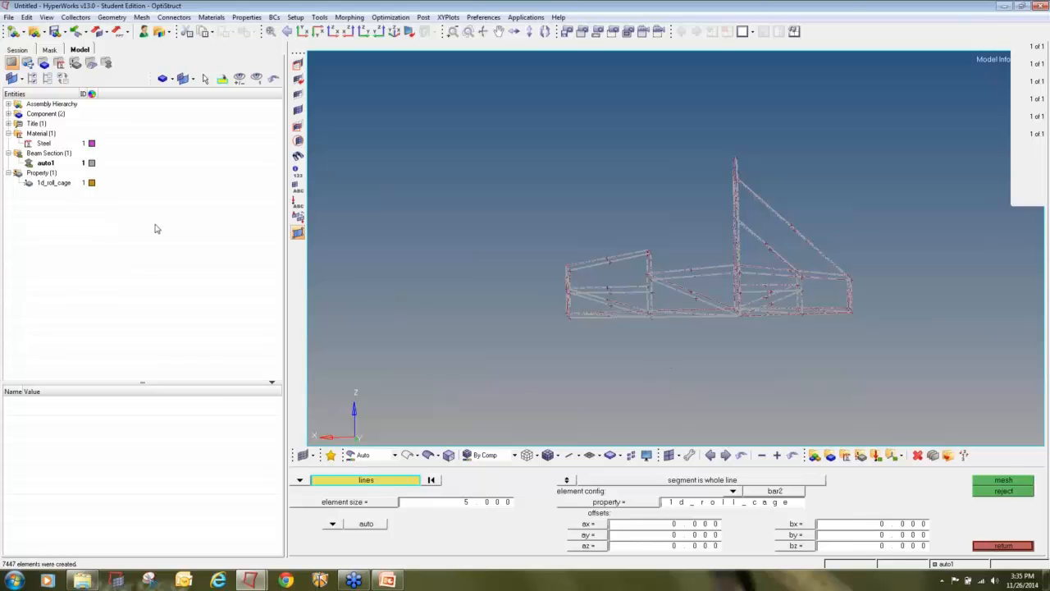
click(8, 114)
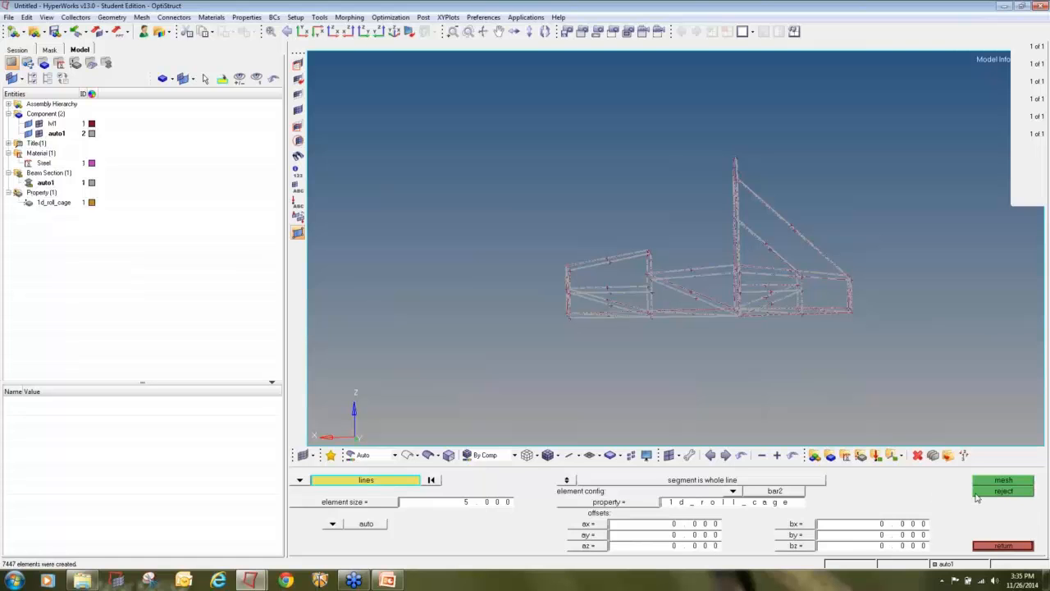
click(1004, 491)
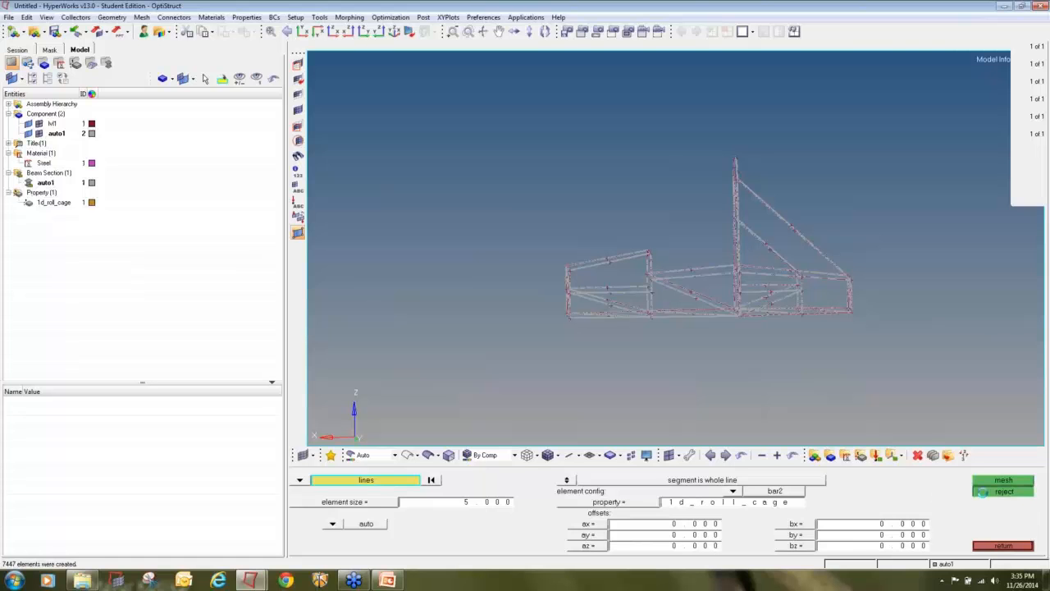
Make lvl1 the current component, mesh the selected lines into it and exit the line mesh command
right_click(53, 124)
click(95, 235)
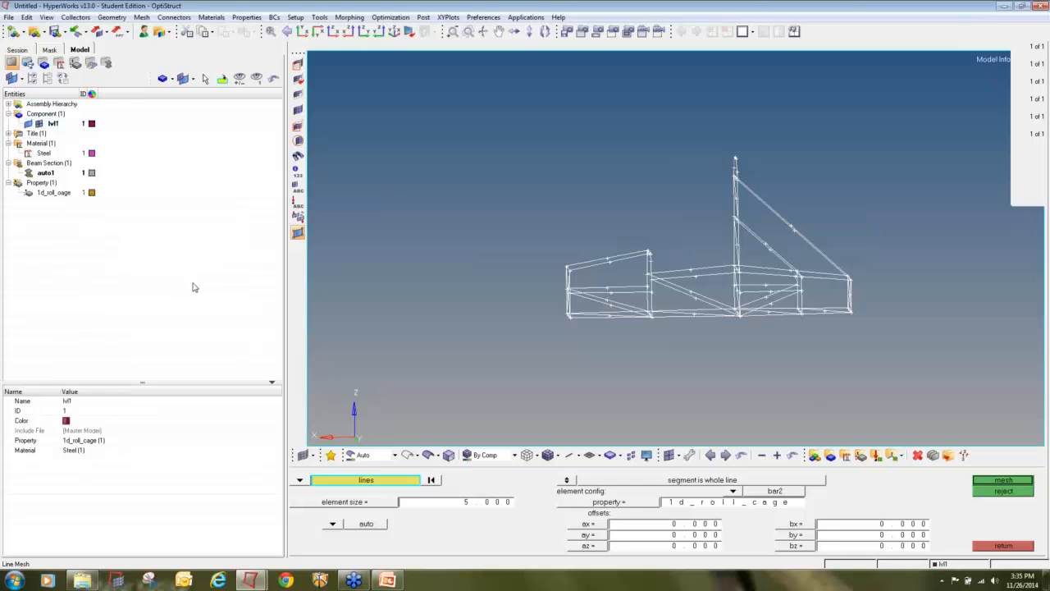
click(981, 481)
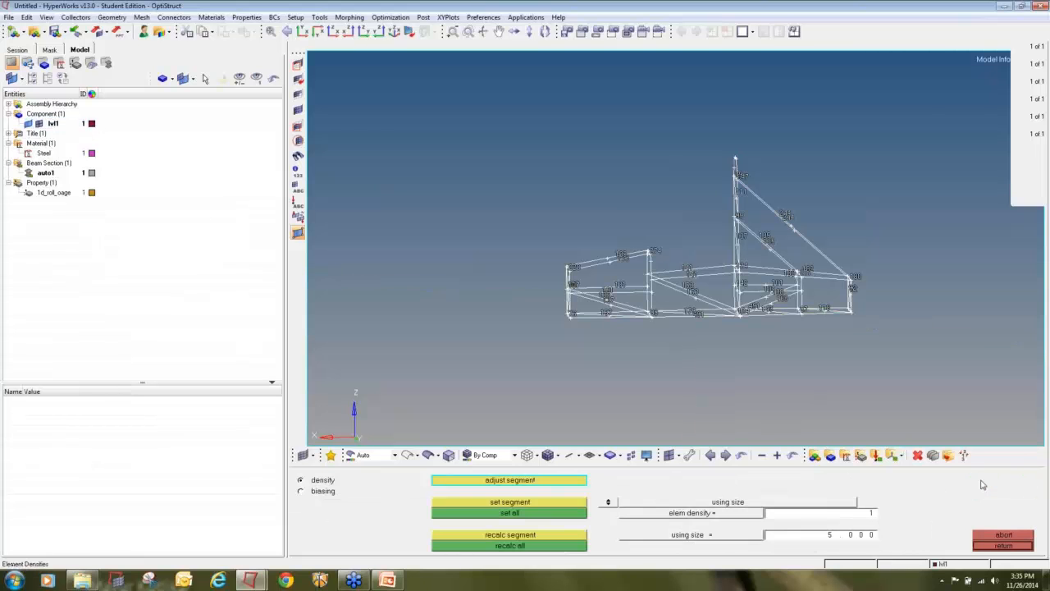
click(1001, 546)
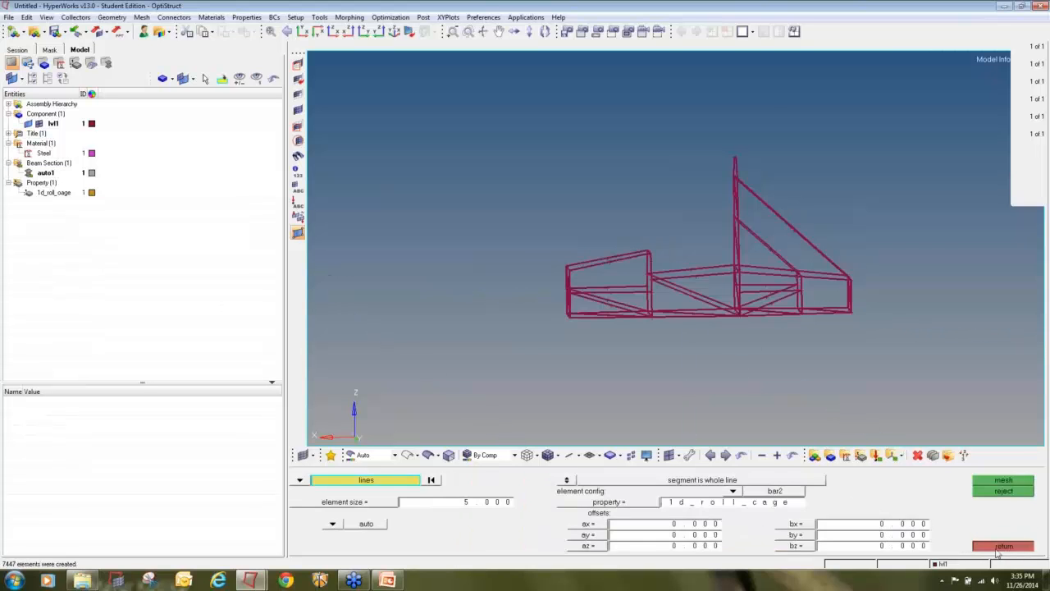
click(1001, 546)
Hide the geometry of the lvl1 component so only its elements are displayed
ctrl+drag(591, 268, 807, 294)
ctrl+scroll(676, 299, up, 3)
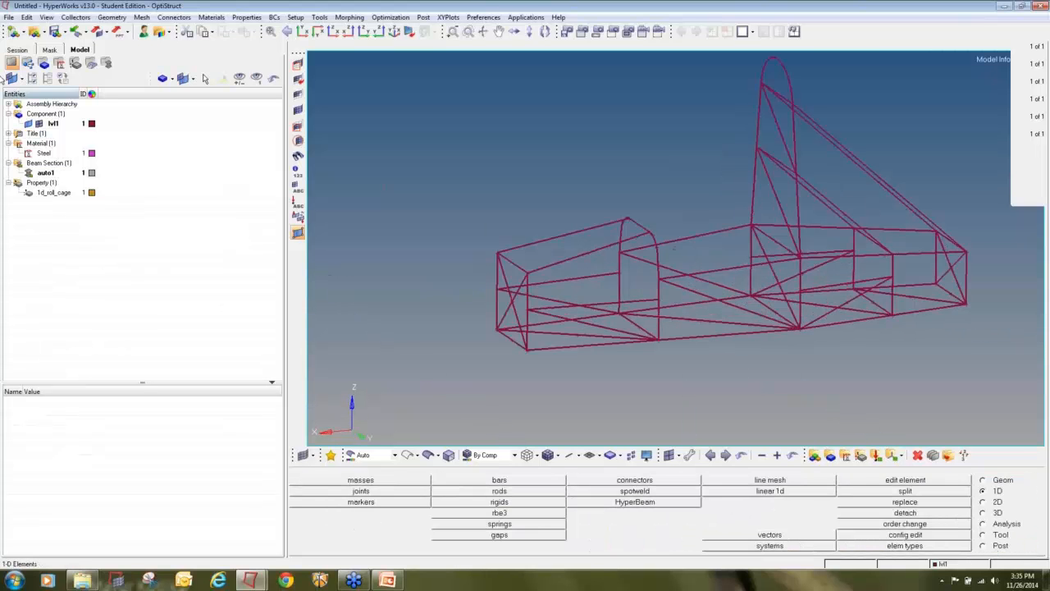
click(28, 124)
ctrl+right_drag(814, 309, 751, 312)
ctrl+scroll(803, 353, down, 2)
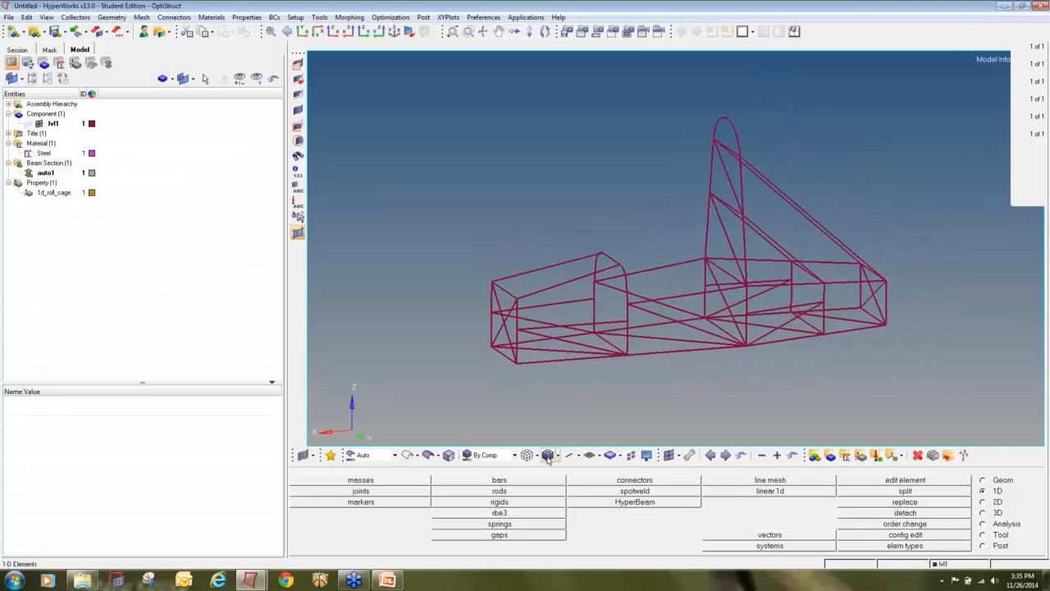
Display the beam elements in 1D Detailed Element Representation, shaded with mesh lines
click(578, 456)
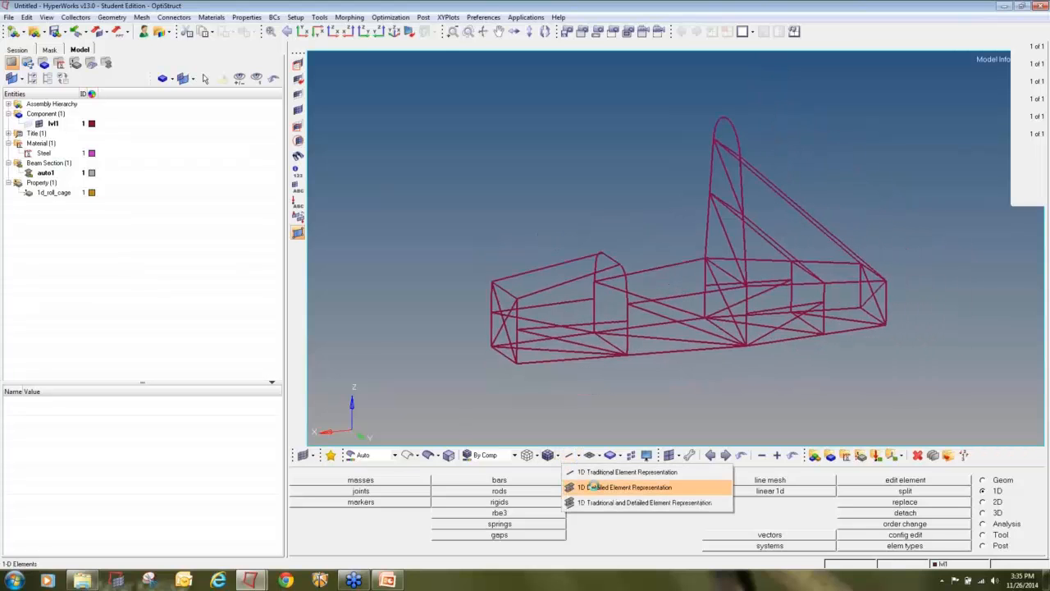
click(624, 488)
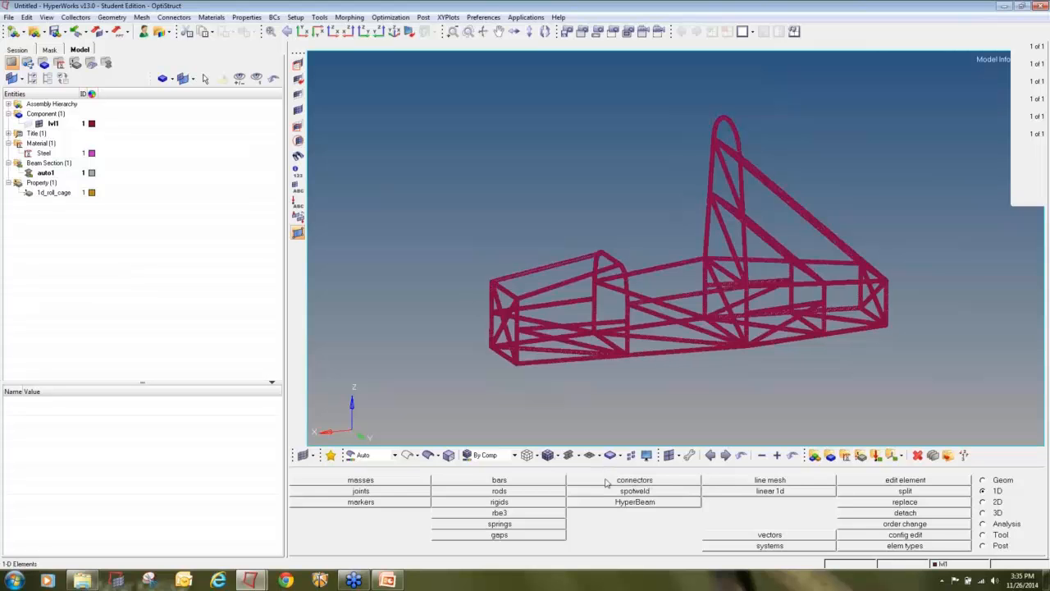
ctrl+right_drag(487, 357, 535, 362)
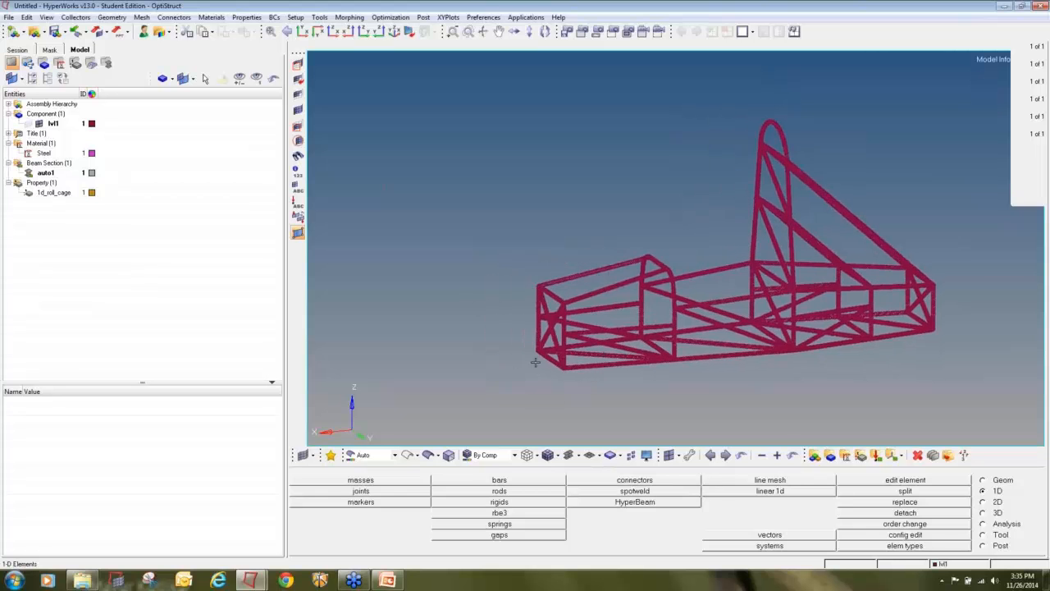
click(549, 456)
scroll(569, 313, up, 6)
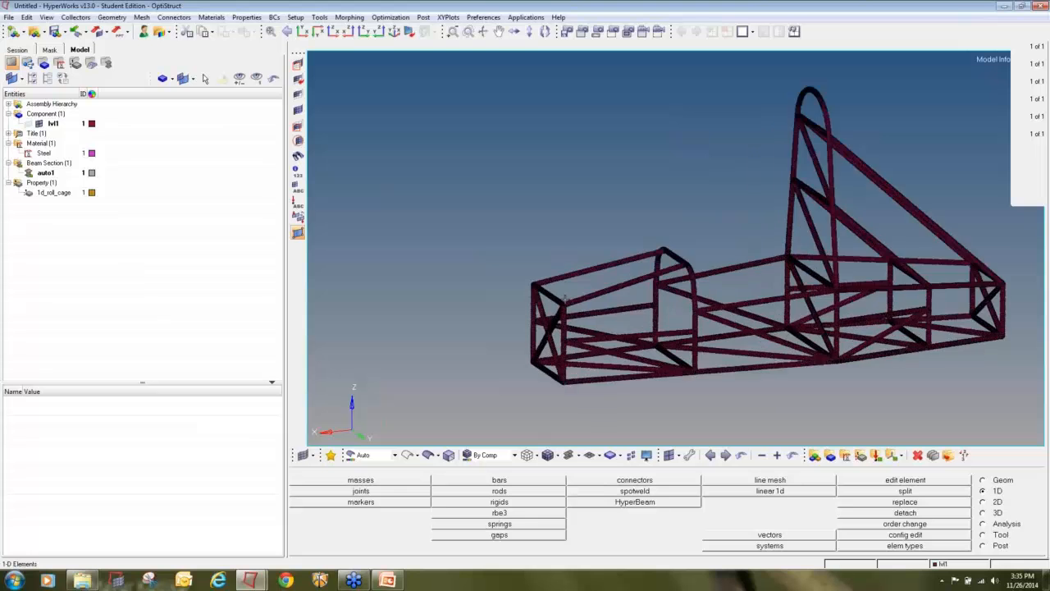
Isolate the elements around the rear upper corner joint by masking them and reversing the mask, and inspect the tube intersections
ctrl+drag(561, 316, 912, 274)
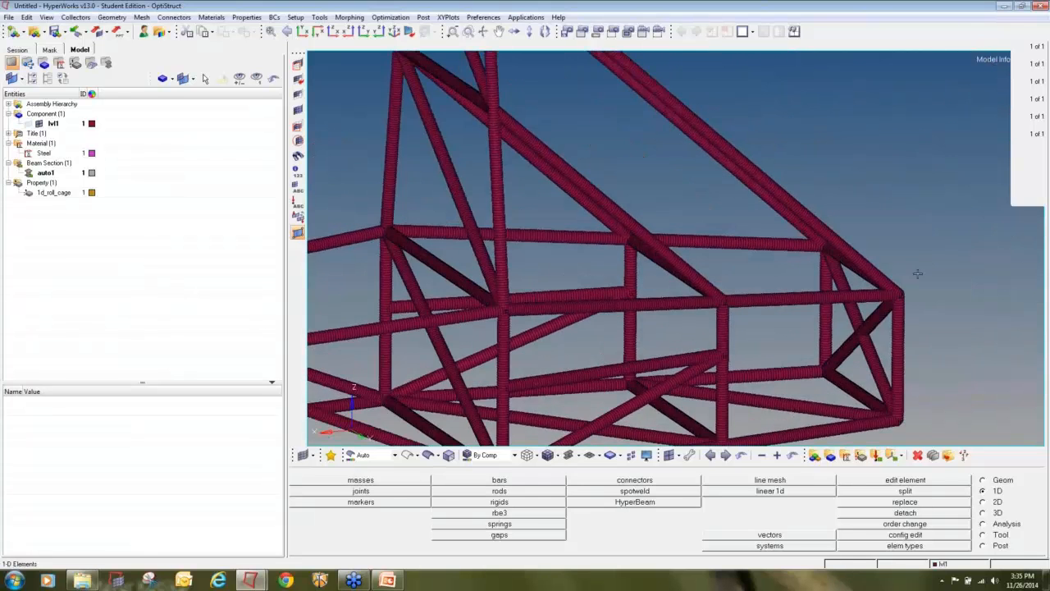
scroll(912, 274, up, 5)
key(F5)
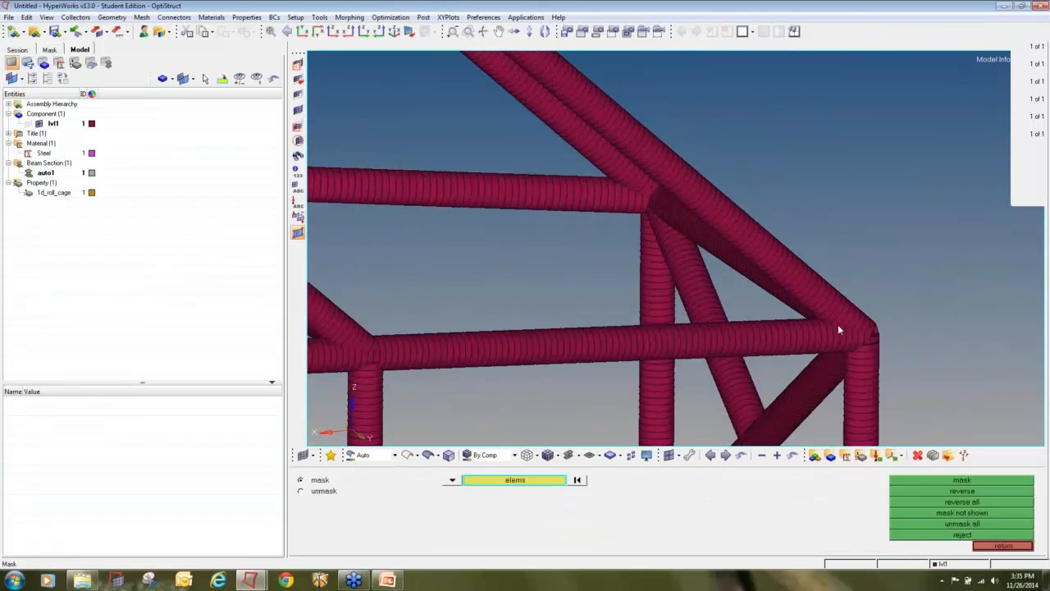
shift+drag(838, 324, 891, 382)
middle_click(894, 385)
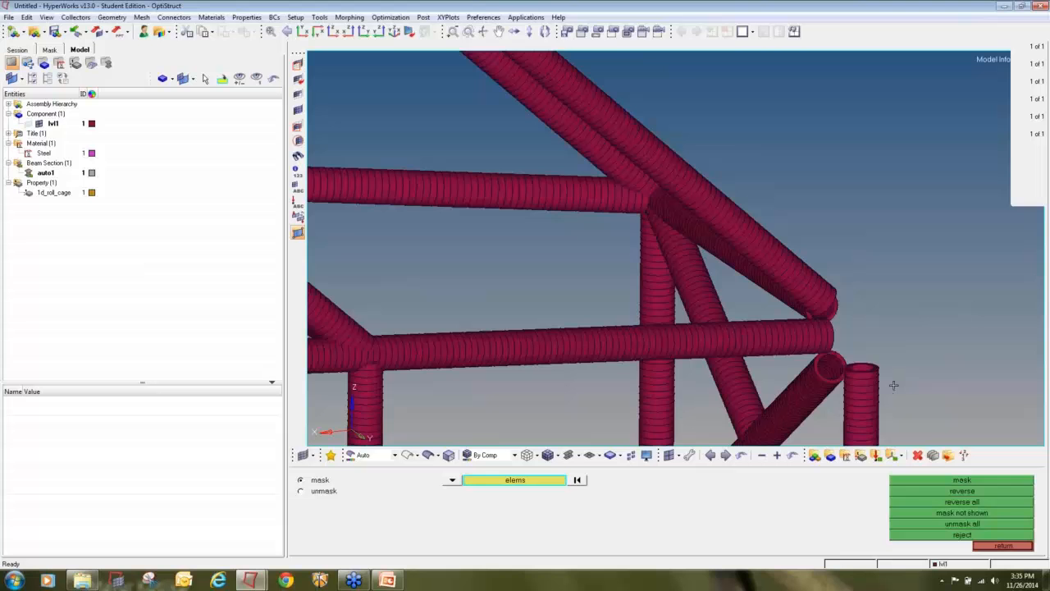
click(961, 490)
ctrl+drag(827, 312, 680, 134)
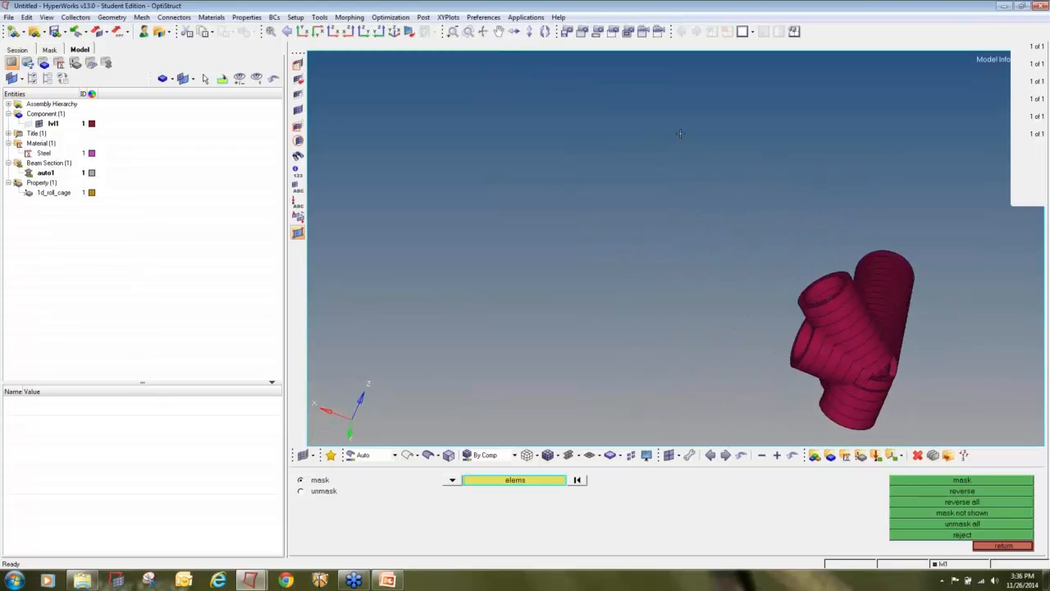
Unmask all elements, exit the mask command and fit the whole roll cage in view
click(302, 112)
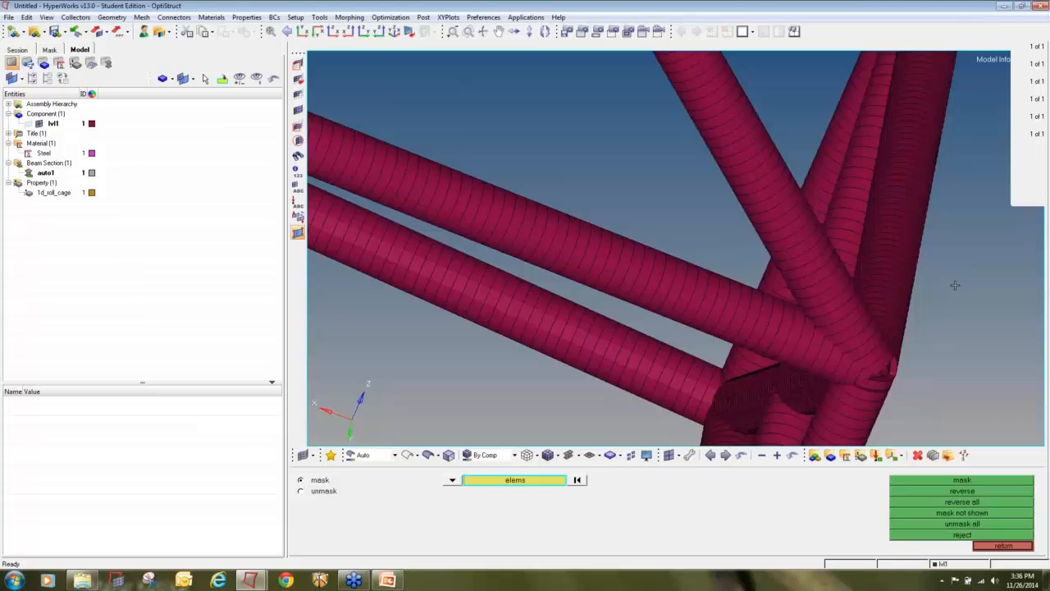
key(f)
click(1003, 546)
ctrl+drag(809, 324, 875, 321)
ctrl+drag(570, 326, 882, 344)
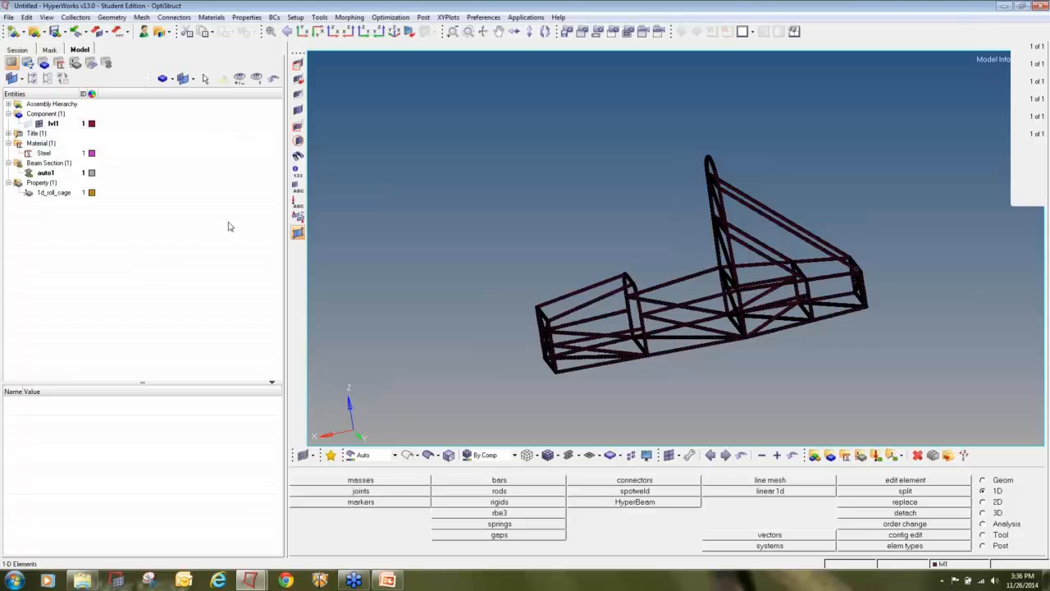
Switch the beam elements to 1D Traditional Element Representation
click(580, 461)
click(633, 471)
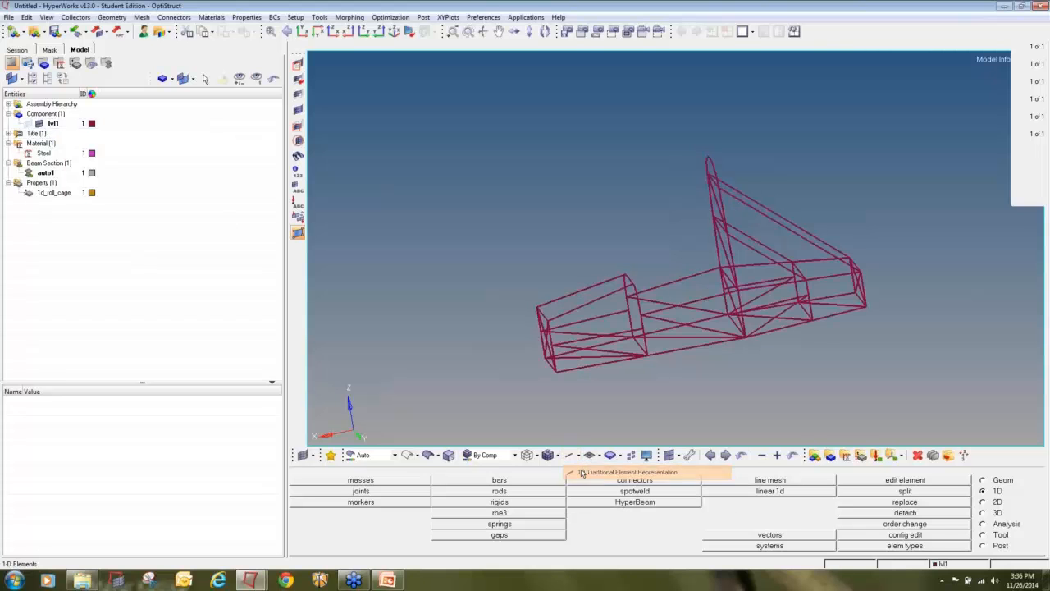
ctrl+drag(844, 388, 730, 289)
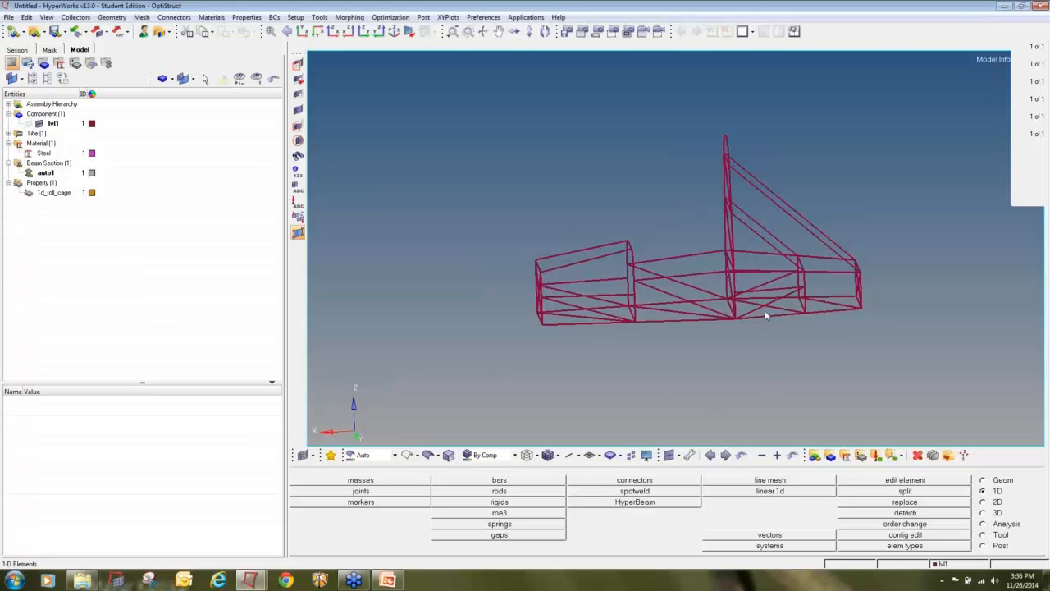
Start the temporary nodes command and window-select the nodes around both lower corners of the roll cage's front frame
ctrl+drag(794, 292, 881, 281)
ctrl+scroll(615, 301, up, 5)
ctrl+right_drag(607, 306, 661, 307)
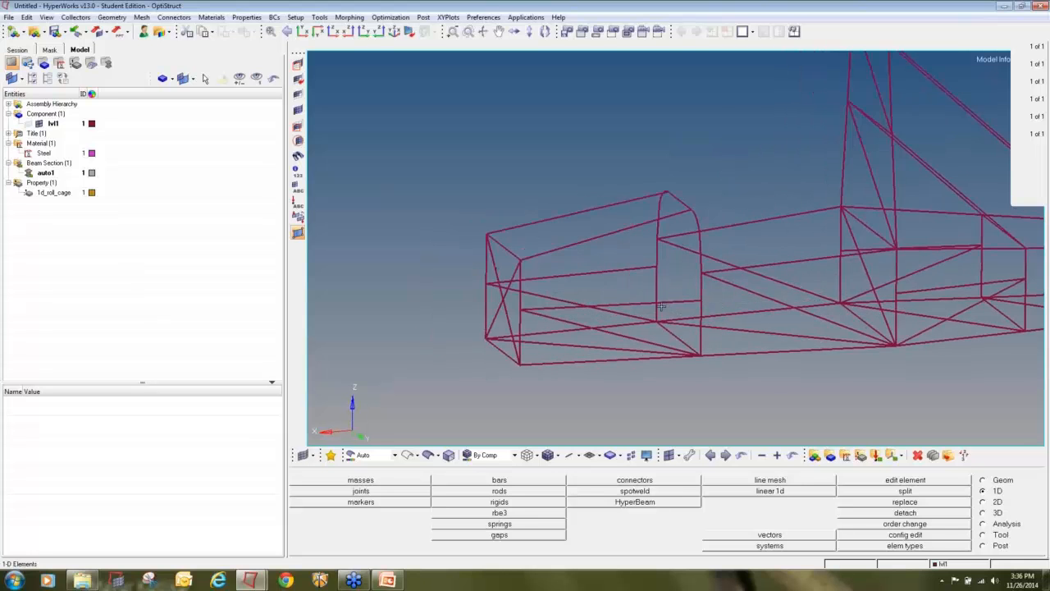
ctrl+scroll(559, 307, up, 2)
ctrl+scroll(559, 307, down, 3)
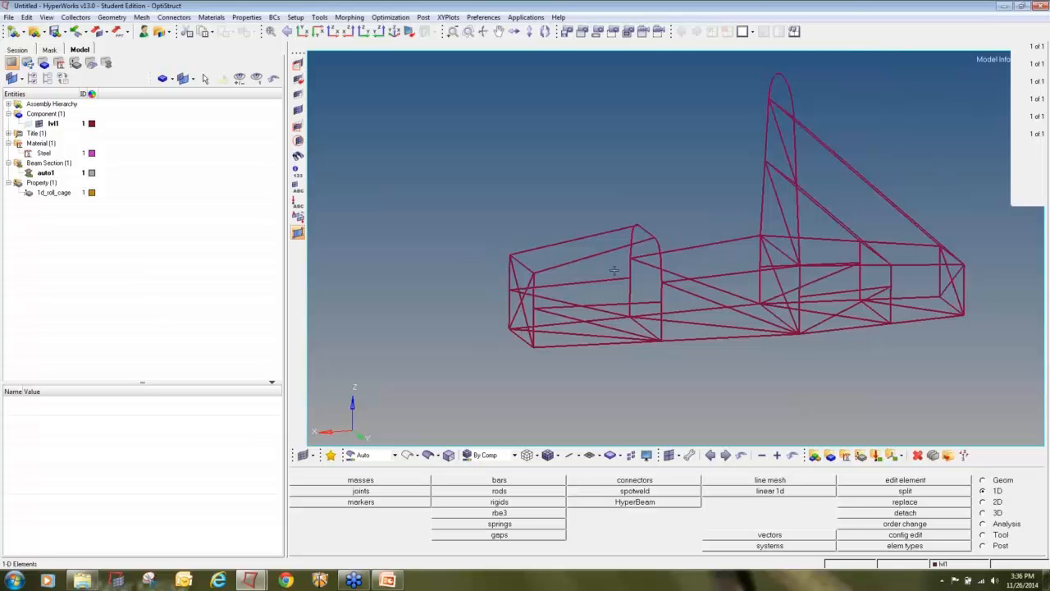
ctrl+right_drag(617, 343, 638, 345)
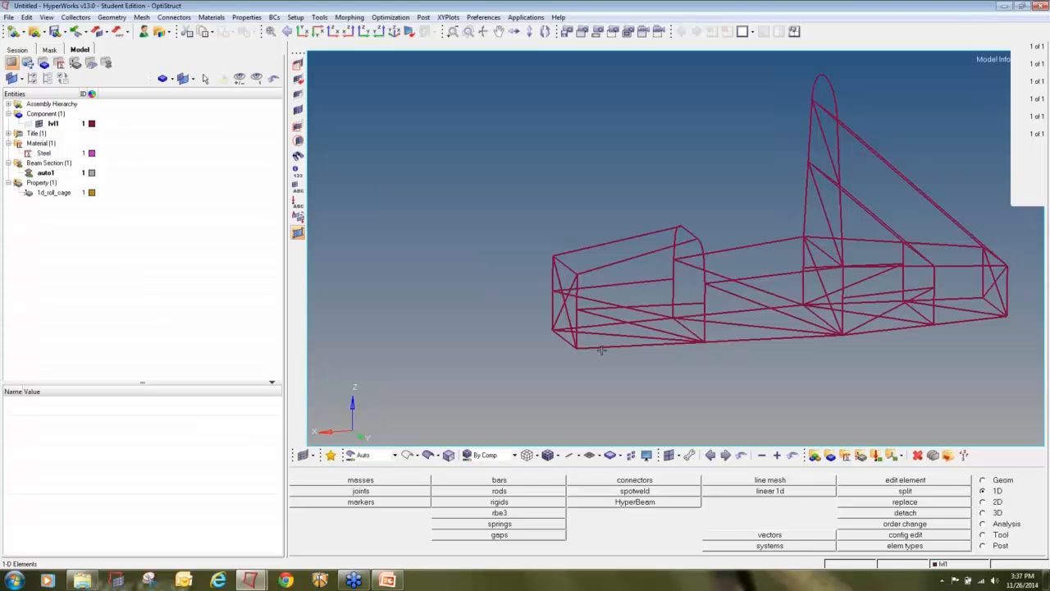
key(shift+F2)
scroll(574, 348, up, 4)
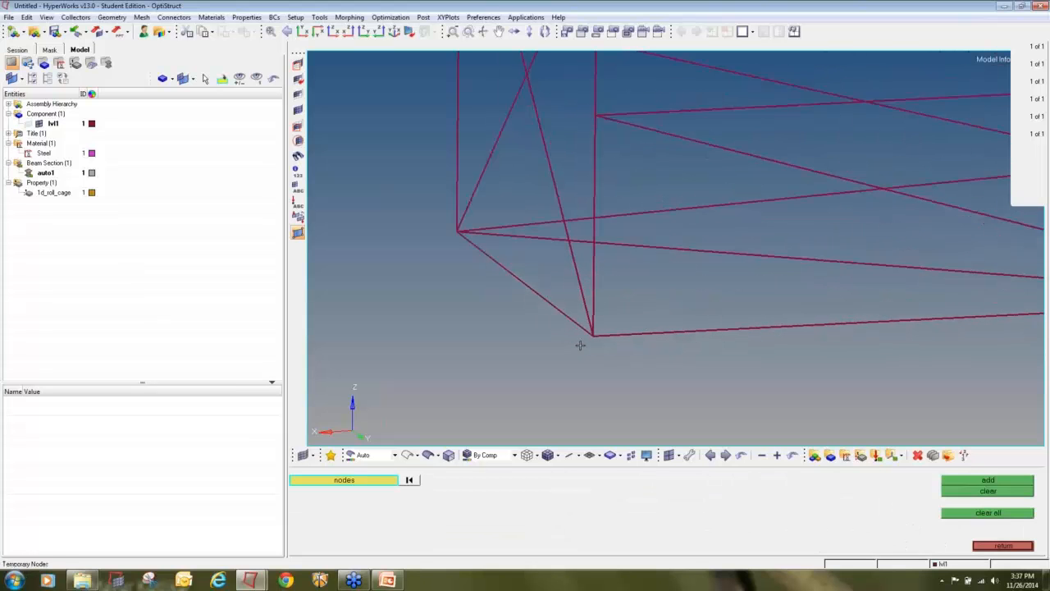
shift+drag(631, 351, 558, 308)
shift+drag(441, 218, 420, 202)
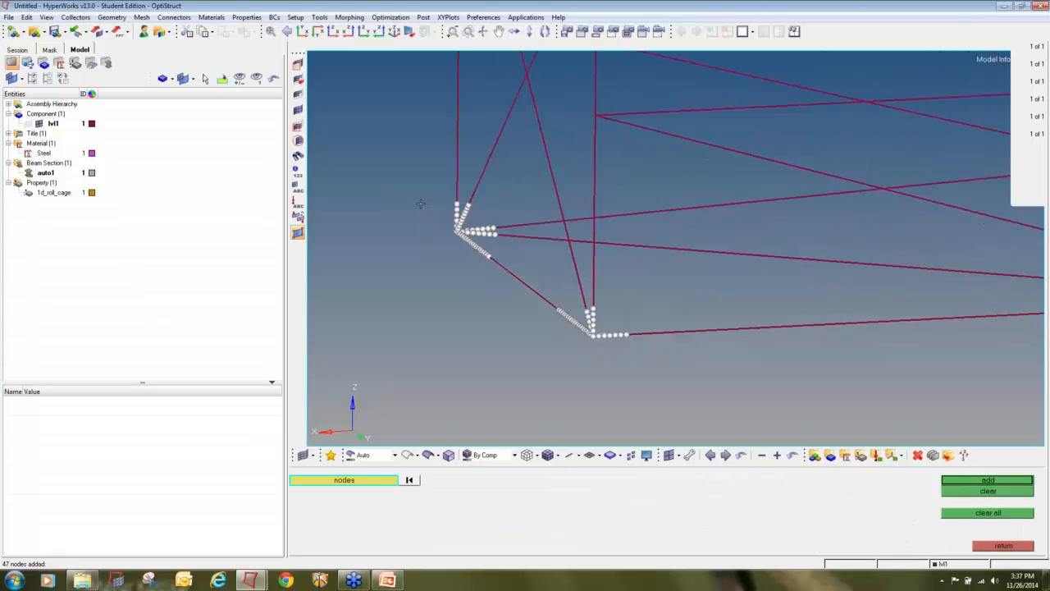
Select the nodes around the front frame's near-side mid-height joint, its diagonal brace crossing and its near-side upper corner
ctrl+drag(643, 265, 589, 258)
ctrl+right_drag(544, 175, 556, 286)
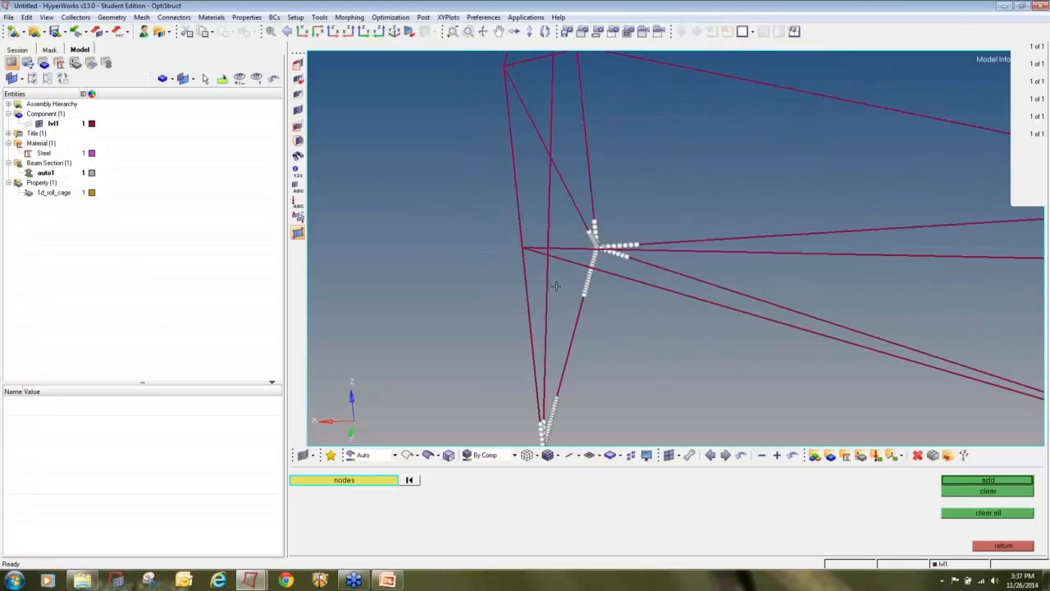
ctrl+drag(555, 286, 539, 286)
ctrl+right_drag(534, 251, 538, 293)
shift+drag(566, 302, 527, 250)
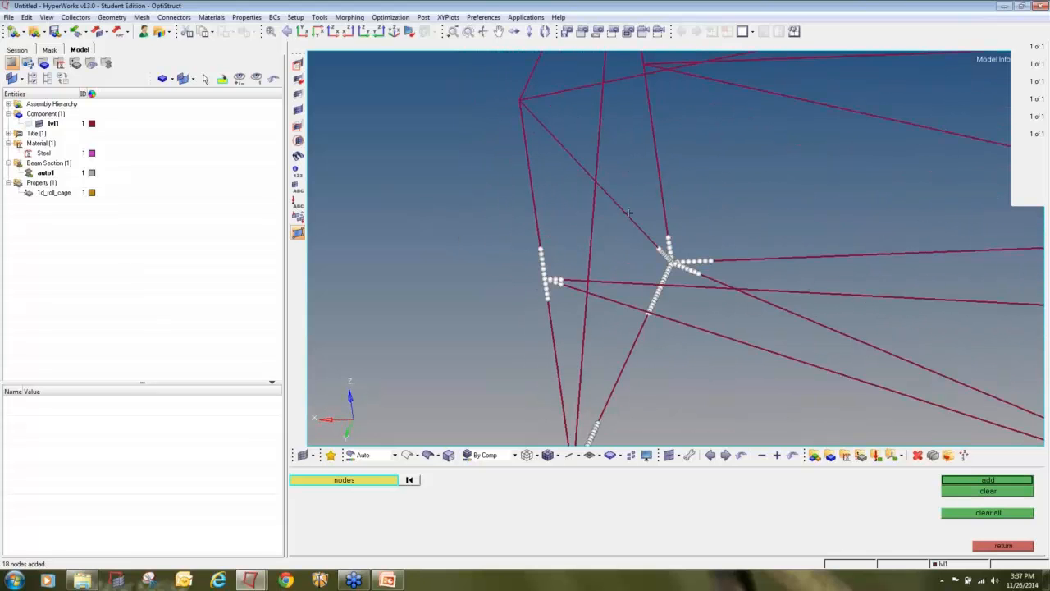
shift+drag(582, 166, 582, 167)
ctrl+right_drag(548, 156, 562, 273)
shift+drag(560, 250, 507, 194)
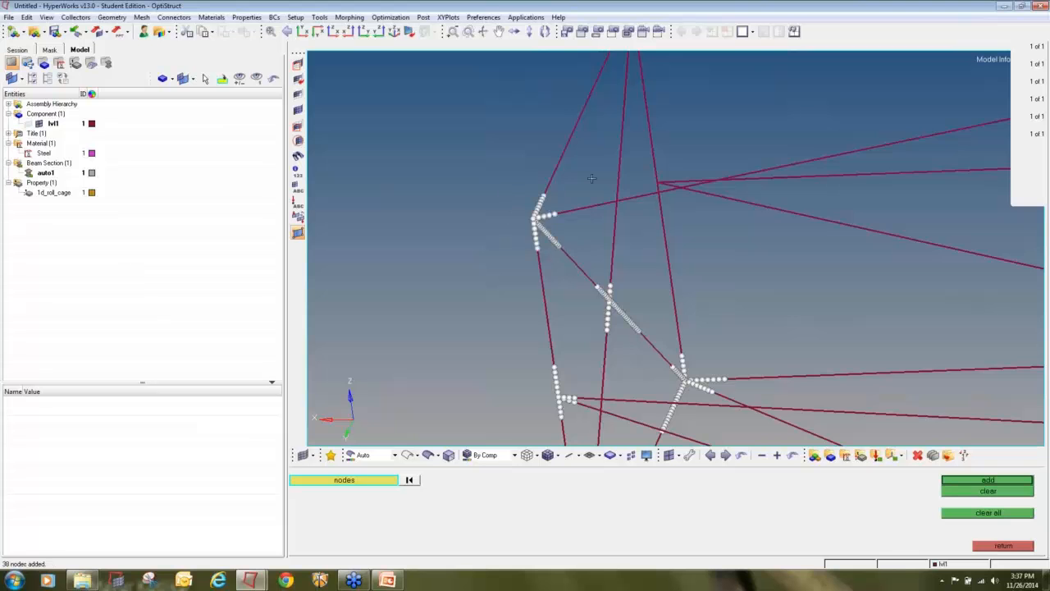
Select the nodes around the mid-height joint on the front frame's far-side upright
ctrl+right_drag(617, 190, 617, 265)
scroll(669, 247, up, 3)
shift+drag(667, 270, 613, 237)
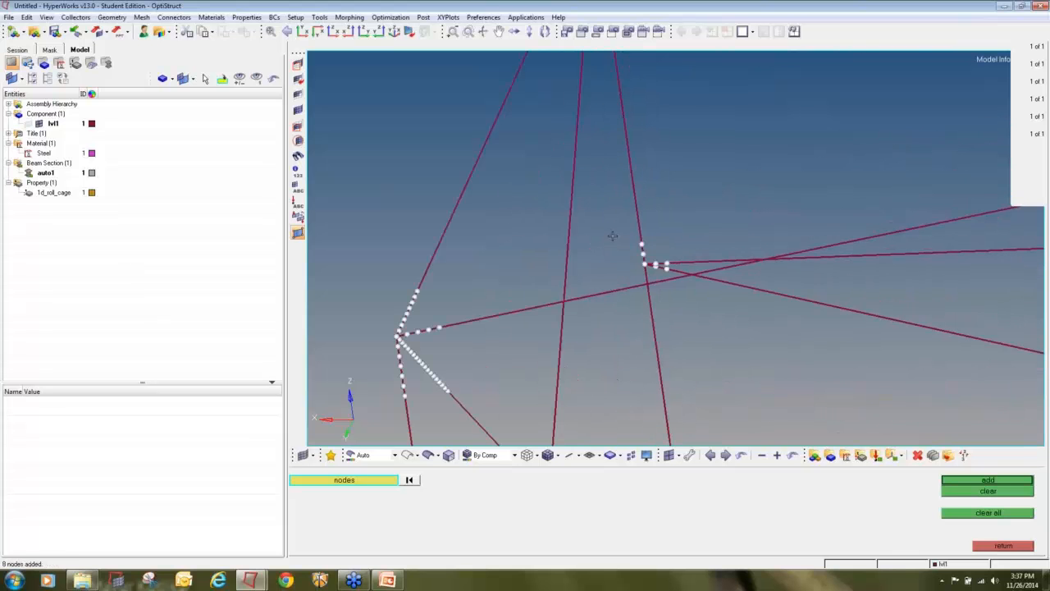
ctrl+drag(689, 290, 731, 334)
ctrl+right_drag(778, 371, 701, 240)
shift+drag(706, 393, 650, 308)
Select the nodes around the front frame's far-side upper corner and pick up the remaining nodes at the frame's joints
scroll(653, 310, down, 2)
ctrl+right_drag(648, 140, 657, 223)
shift+drag(669, 219, 588, 158)
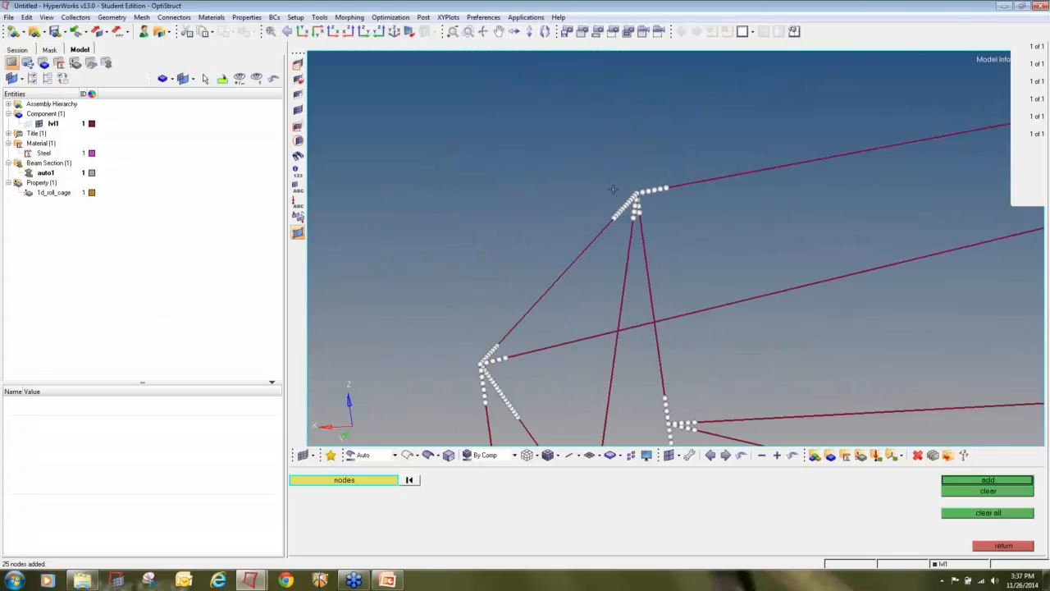
scroll(615, 189, down, 4)
ctrl+drag(741, 265, 718, 265)
ctrl+right_drag(765, 283, 677, 200)
shift+drag(580, 238, 552, 221)
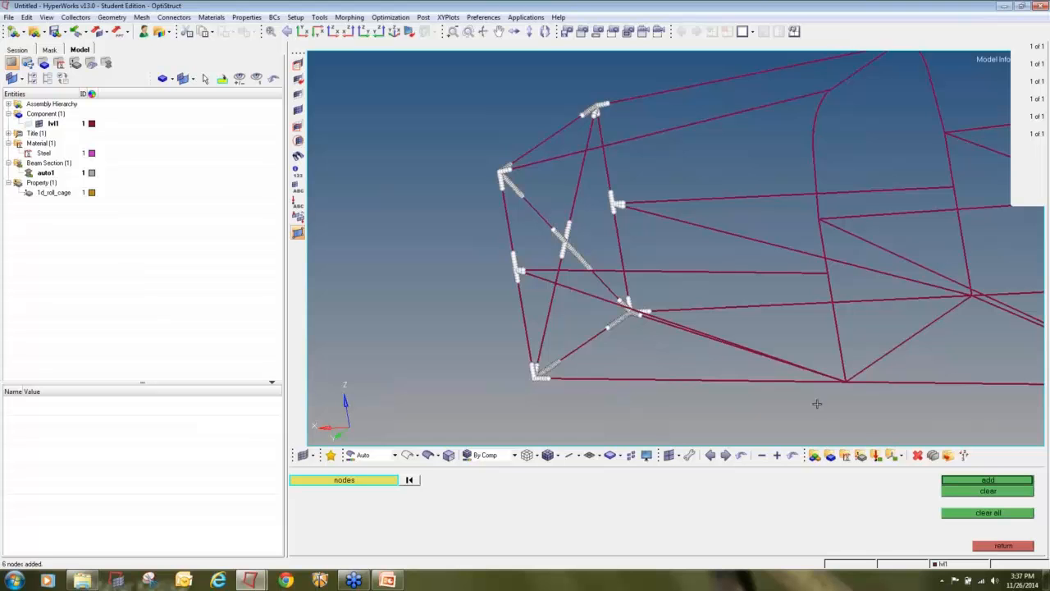
Select the nodes around the front hoop's near-side lower corner and the tube joints along the lower part of both legs
shift+drag(869, 393, 813, 358)
ctrl+drag(829, 291, 804, 289)
ctrl+right_drag(790, 227, 787, 305)
shift+drag(801, 312, 871, 251)
ctrl+scroll(820, 278, up, 2)
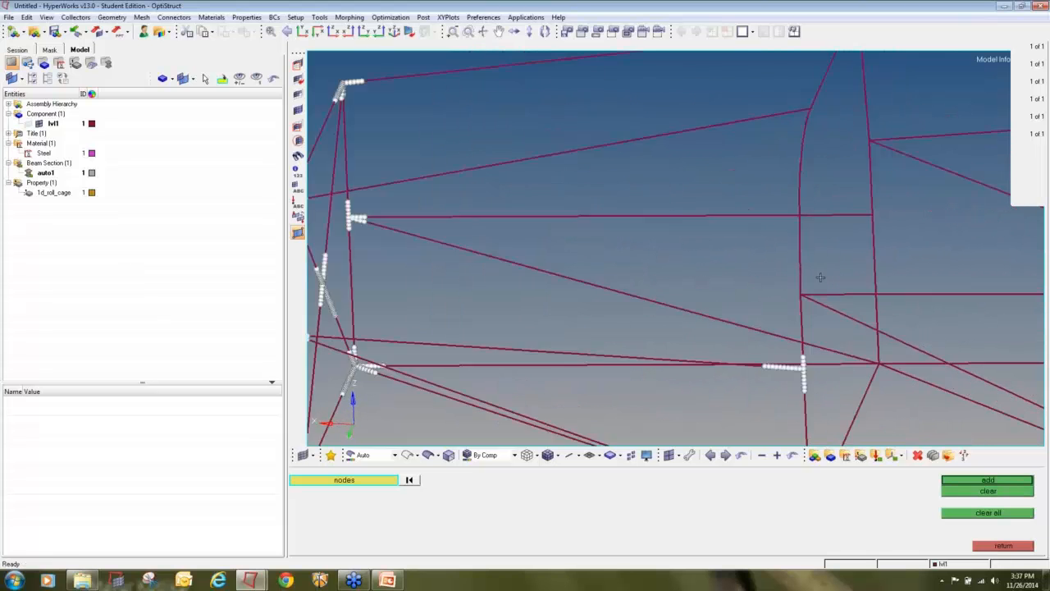
ctrl+scroll(821, 277, up, 2)
shift+drag(824, 331, 766, 272)
shift+drag(883, 186, 865, 156)
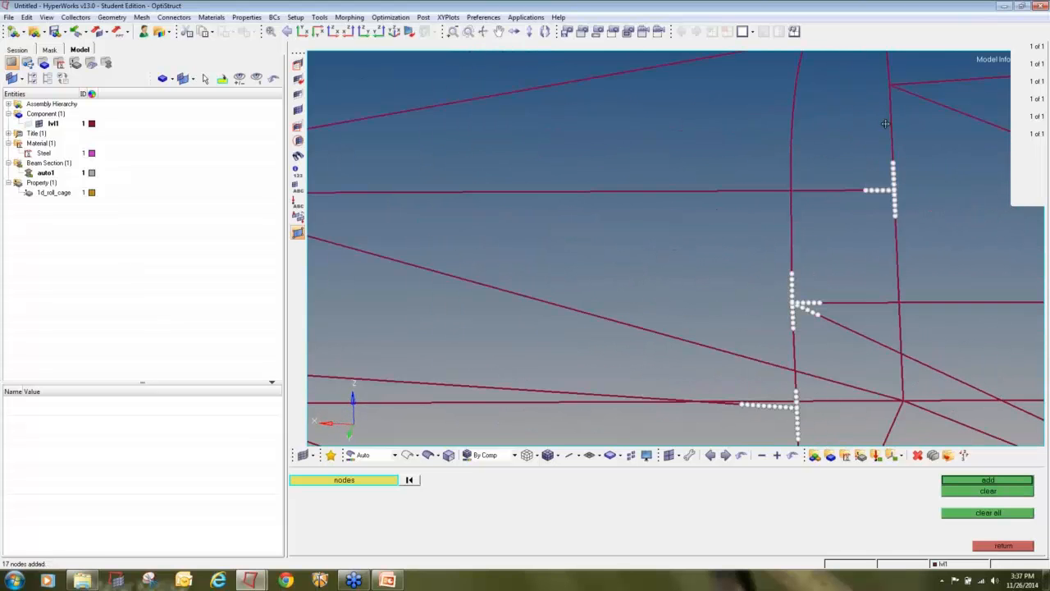
Select the nodes around the front hoop's far-side rearward member joint and the two joints at its upper bends
ctrl+right_drag(886, 124, 865, 263)
shift+drag(905, 249, 846, 196)
shift+drag(754, 168, 751, 164)
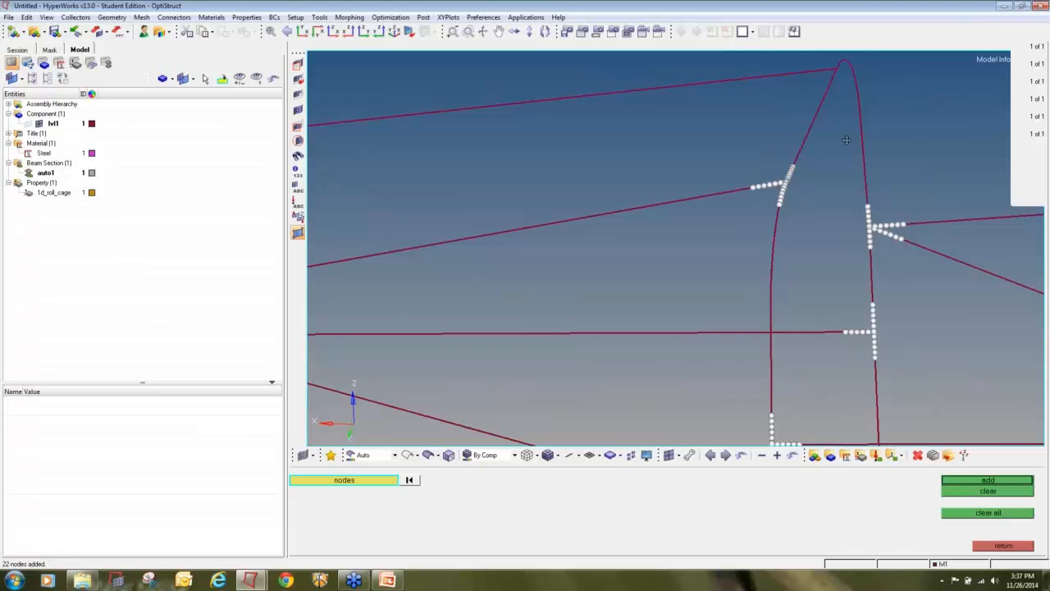
ctrl+right_drag(850, 126, 832, 211)
shift+drag(854, 172, 771, 131)
ctrl+scroll(821, 182, down, 4)
ctrl+right_drag(825, 306, 807, 228)
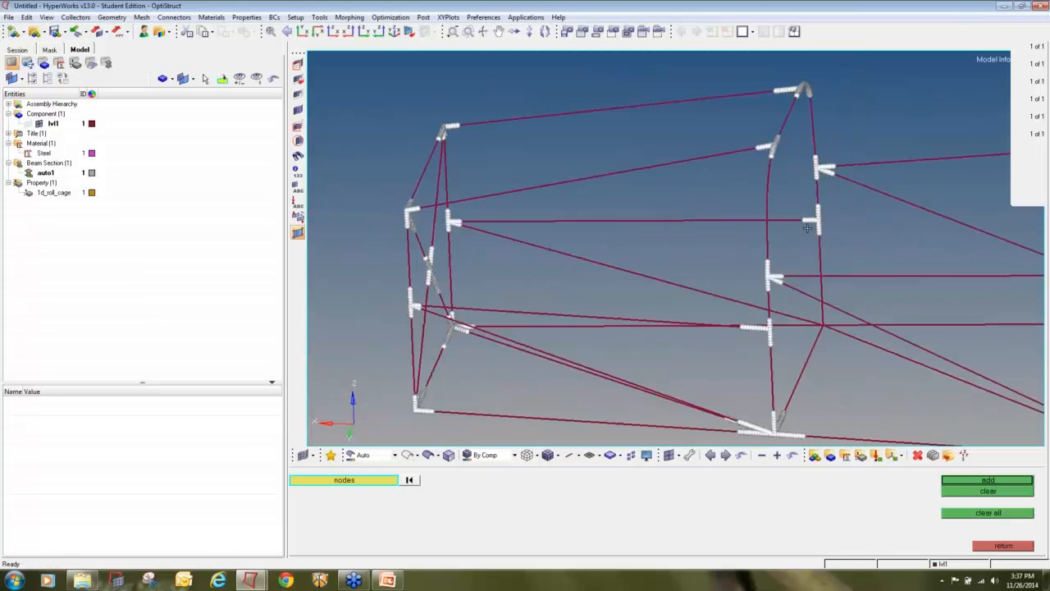
Select the nodes around the front hoop's far-side lower corner
mouse_move(792, 307)
ctrl+mouse_down()
mouse_move(840, 341)
mouse_move(792, 293)
ctrl+mouse_up()
ctrl+scroll(845, 337, up, 4)
ctrl+right_drag(820, 373, 808, 239)
shift+drag(745, 399, 603, 338)
ctrl+scroll(756, 328, down, 4)
ctrl+drag(832, 295, 666, 289)
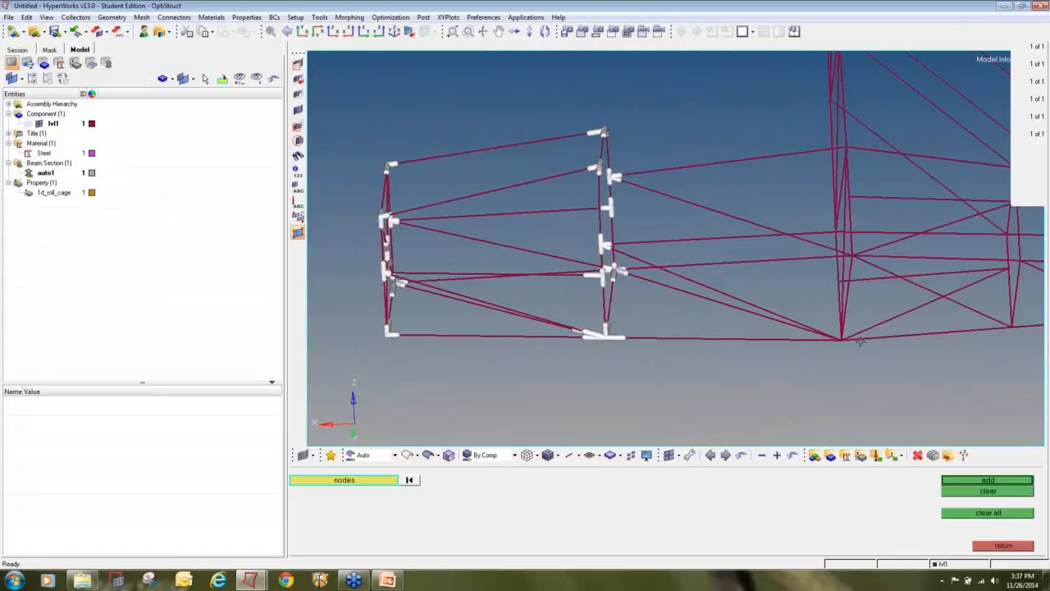
Select the nodes around the main hoop's near-side lower corner and the two joints above it on the same leg
ctrl+scroll(863, 342, up, 4)
shift+drag(853, 363, 782, 316)
mouse_move(818, 281)
ctrl+mouse_down()
mouse_move(800, 284)
mouse_move(717, 218)
ctrl+mouse_up()
ctrl+right_drag(712, 258, 719, 389)
mouse_move(750, 267)
ctrl+mouse_down()
mouse_move(767, 263)
mouse_move(731, 271)
ctrl+mouse_up()
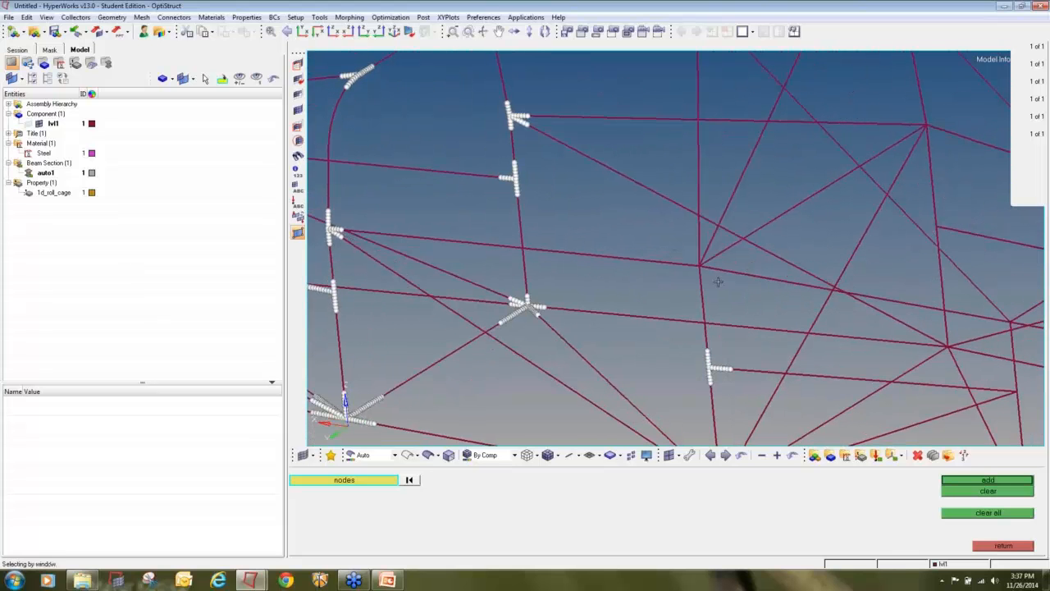
shift+drag(665, 244, 725, 284)
Select the nodes around the main hoop's far-side lower corner and the side-member joint above it
ctrl+drag(810, 263, 880, 343)
ctrl+scroll(888, 347, up, 2)
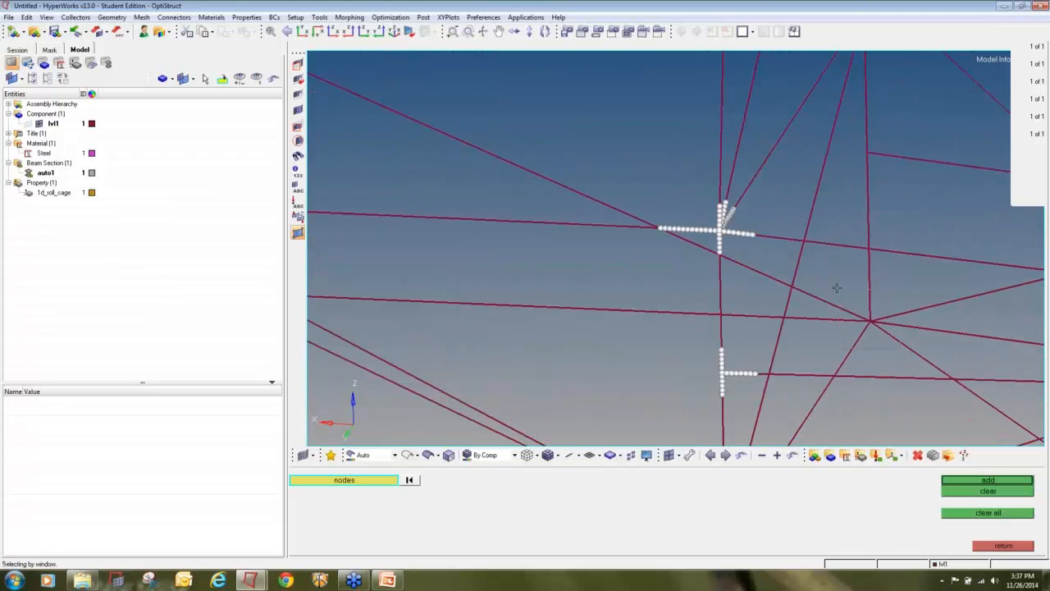
mouse_move(835, 286)
shift+mouse_down()
mouse_move(906, 352)
mouse_move(811, 359)
shift+mouse_up()
ctrl+scroll(849, 304, down, 4)
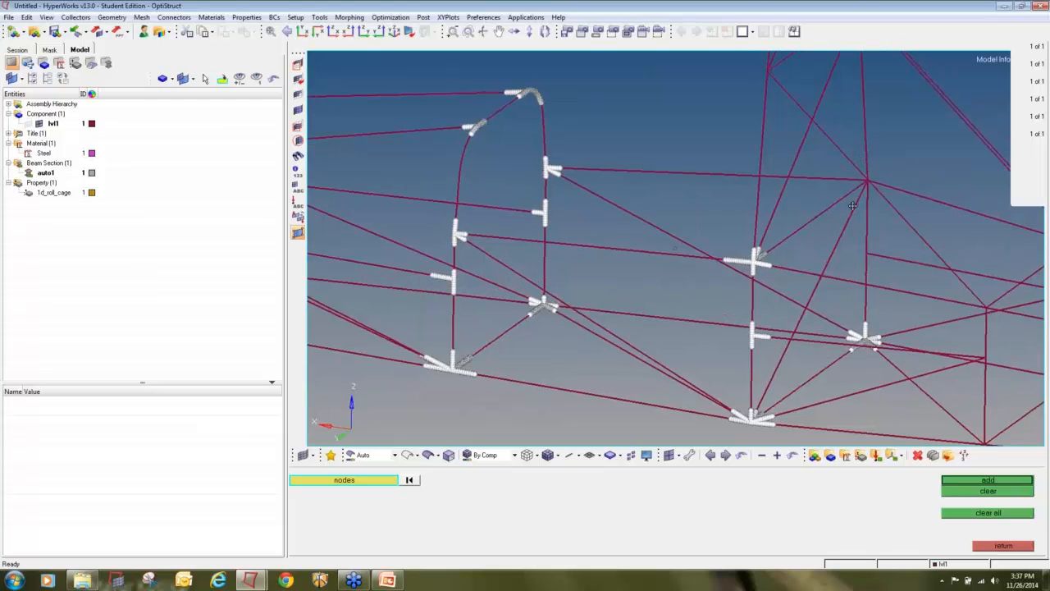
ctrl+right_drag(853, 204, 841, 310)
mouse_move(858, 291)
ctrl+mouse_down()
mouse_move(858, 314)
mouse_move(783, 240)
ctrl+mouse_up()
ctrl+scroll(858, 313, up, 3)
ctrl+scroll(783, 240, down, 3)
Select the nodes around the lower and upper rear-brace joints on both legs of the main hoop
ctrl+right_drag(659, 134, 750, 312)
shift+drag(744, 310, 678, 262)
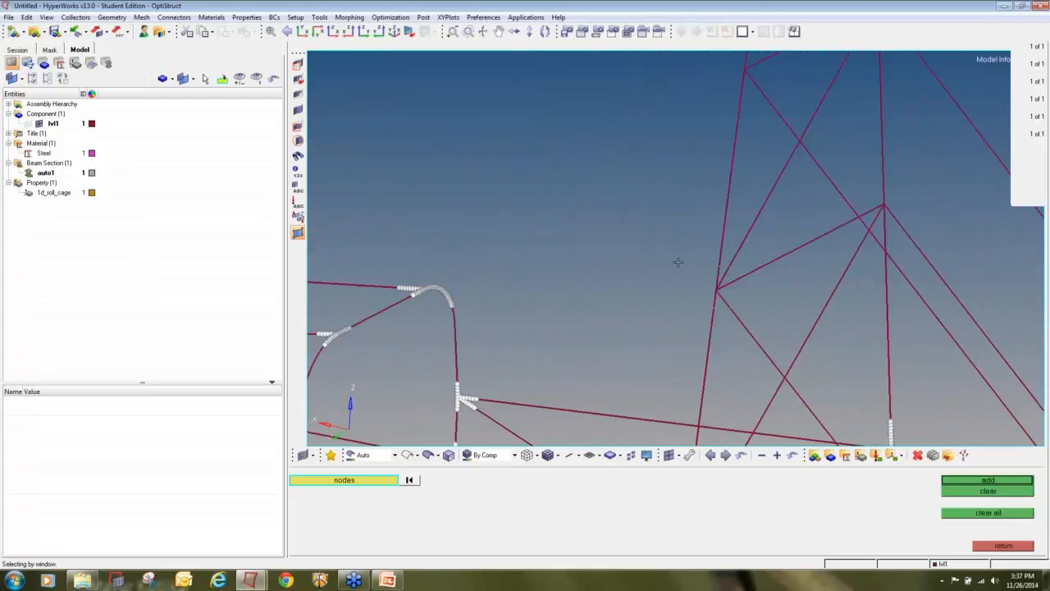
ctrl+drag(882, 226, 866, 188)
ctrl+right_drag(802, 156, 835, 330)
shift+drag(784, 277, 733, 233)
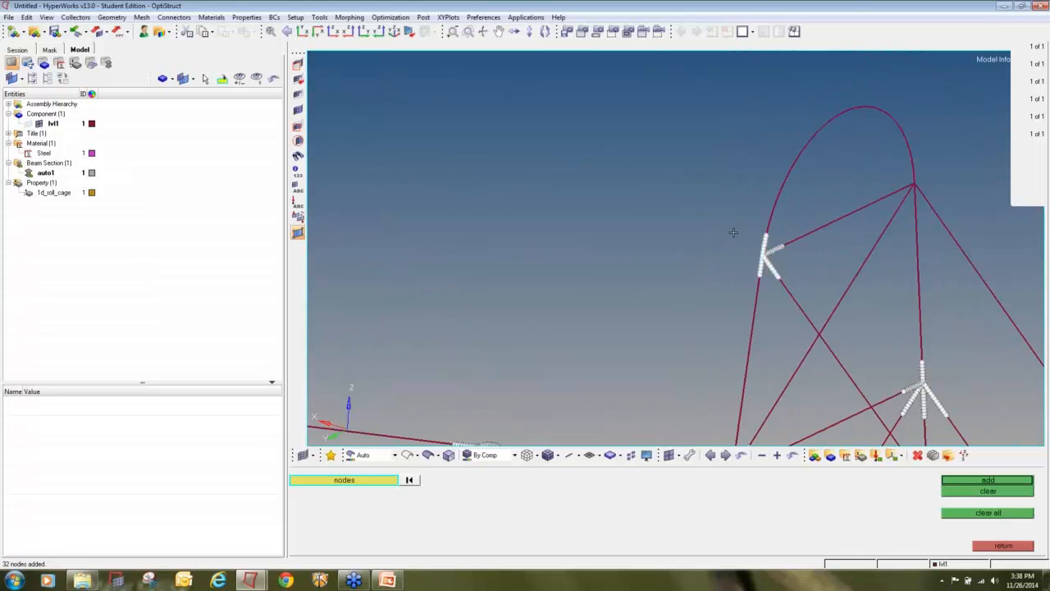
shift+drag(936, 221, 892, 158)
Select the nodes around both lower corners and the near-side mid-height joint of the frame behind the main hoop
ctrl+scroll(894, 197, down, 4)
ctrl+right_drag(907, 311, 849, 210)
ctrl+scroll(849, 208, down, 3)
ctrl+drag(879, 291, 940, 310)
ctrl+scroll(933, 345, up, 4)
shift+drag(944, 396, 852, 306)
ctrl+scroll(900, 326, up, 4)
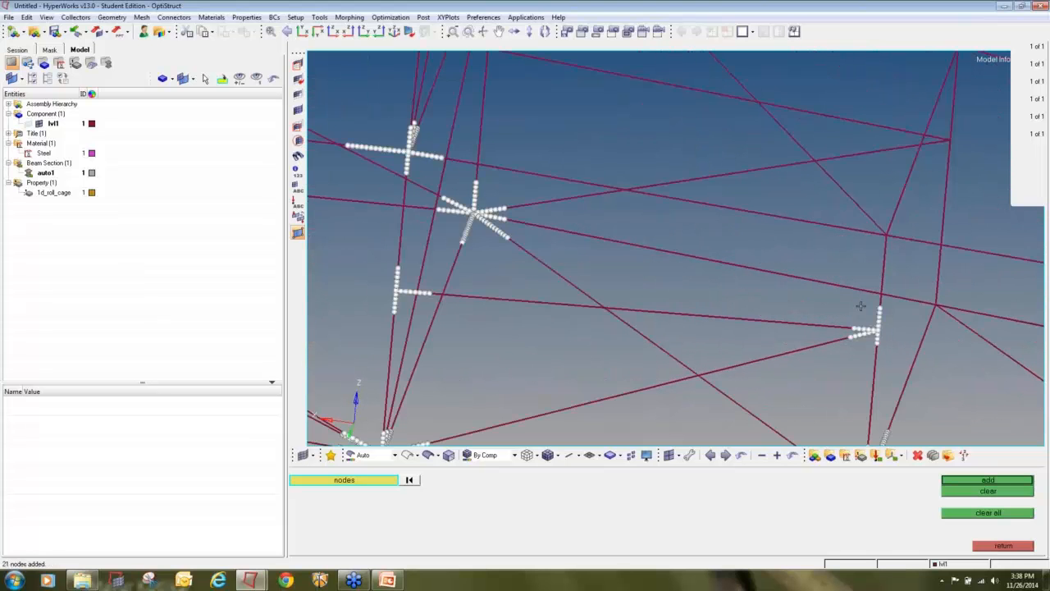
shift+drag(935, 311, 920, 251)
ctrl+scroll(920, 251, down, 4)
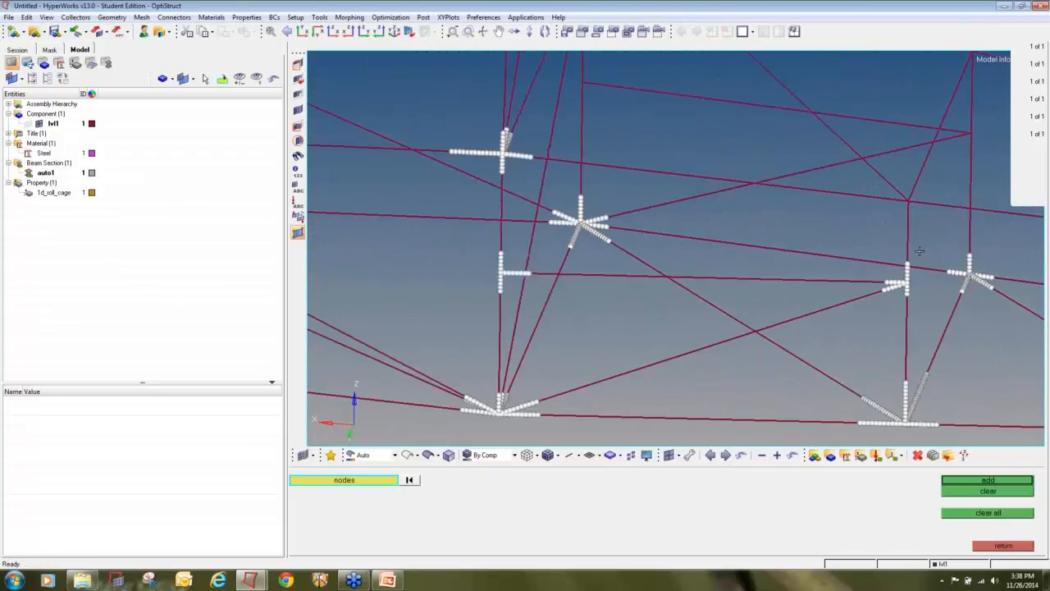
Select the nodes around both upper corners and the far-side mid-height joint of the frame behind the main hoop
ctrl+right_drag(908, 276, 875, 357)
ctrl+scroll(895, 304, up, 6)
shift+drag(874, 351, 833, 312)
shift+drag(897, 267, 897, 265)
shift+drag(929, 228, 879, 188)
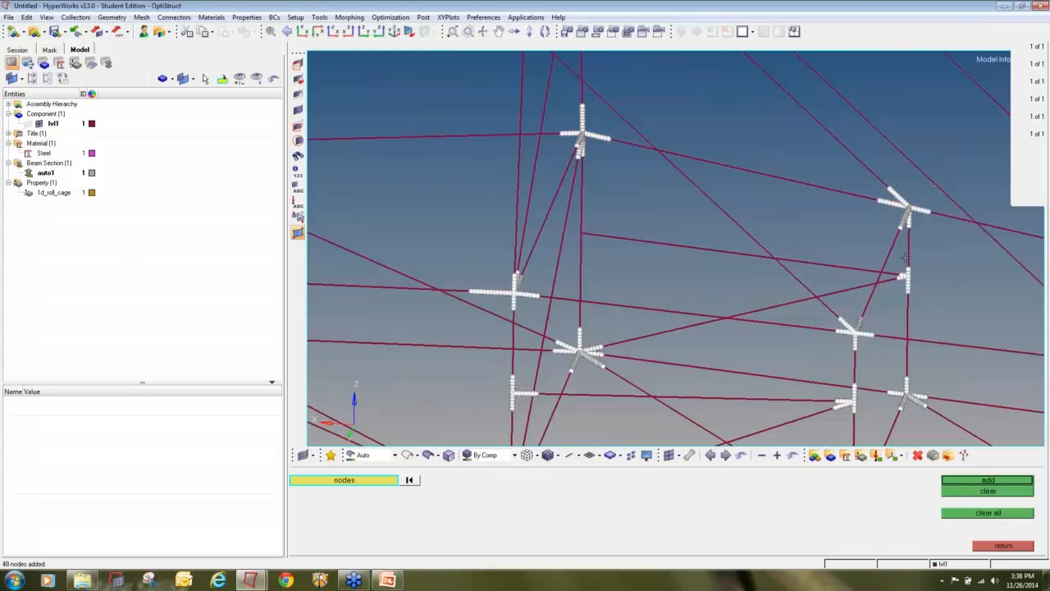
ctrl+scroll(909, 262, up, 3)
shift+drag(920, 304, 889, 260)
ctrl+scroll(891, 267, down, 5)
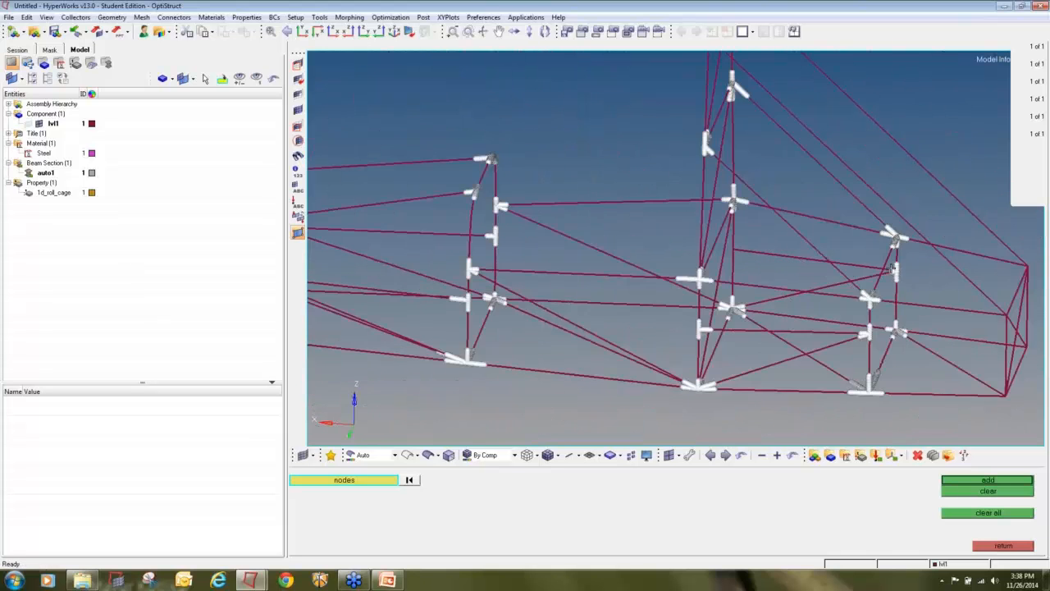
Select the nodes around the corners and the diagonal brace crossing of the rearmost frame
ctrl+scroll(1010, 308, up, 7)
shift+drag(1015, 344, 963, 294)
ctrl+scroll(963, 294, down, 4)
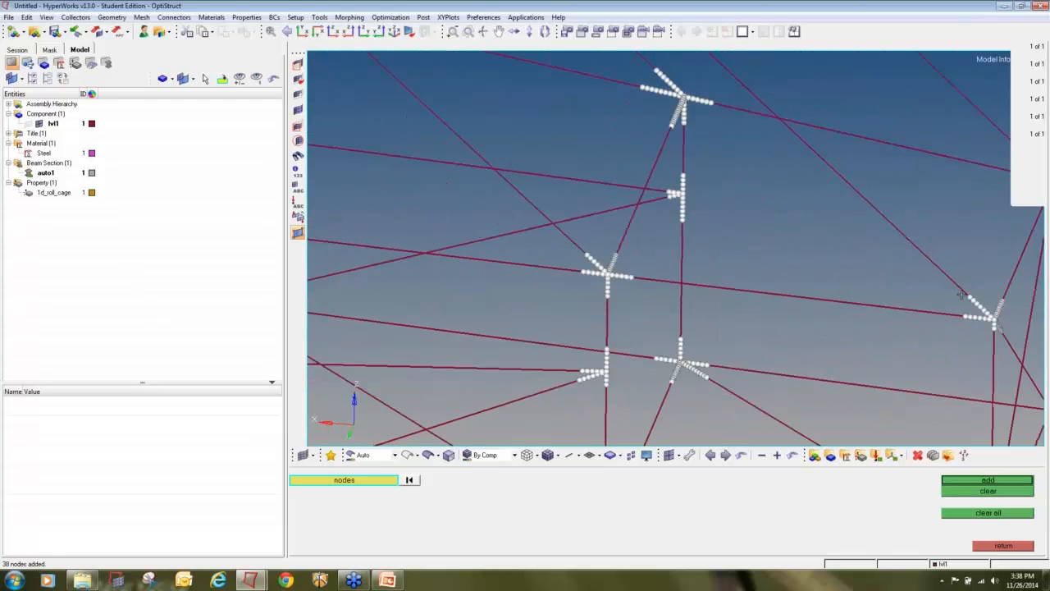
ctrl+right_drag(1037, 247, 890, 255)
ctrl+scroll(889, 254, up, 2)
ctrl+right_drag(797, 345, 799, 250)
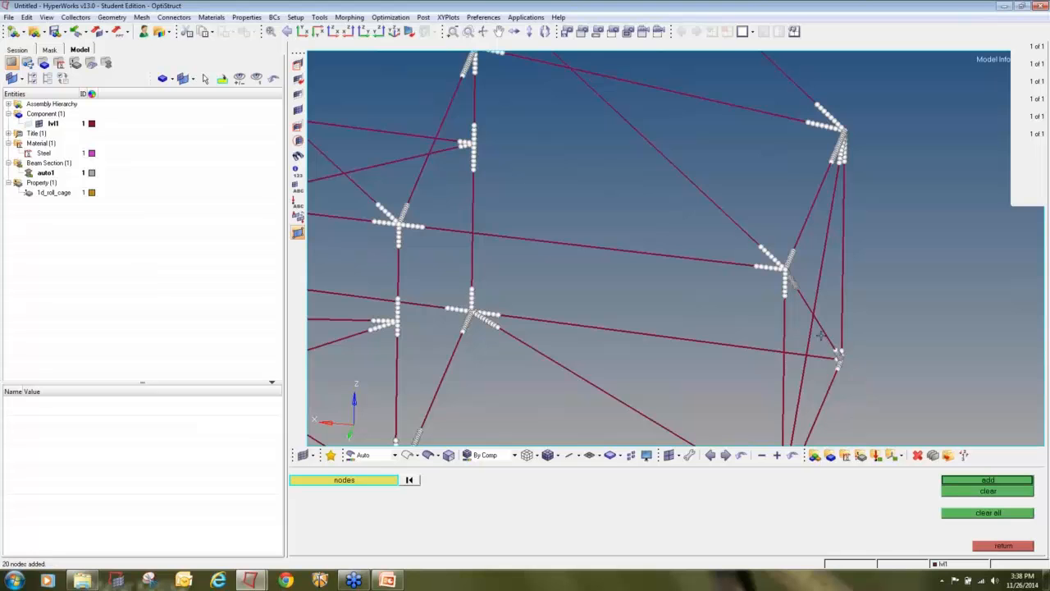
ctrl+scroll(845, 352, up, 2)
ctrl+scroll(789, 277, down, 3)
ctrl+scroll(819, 357, up, 2)
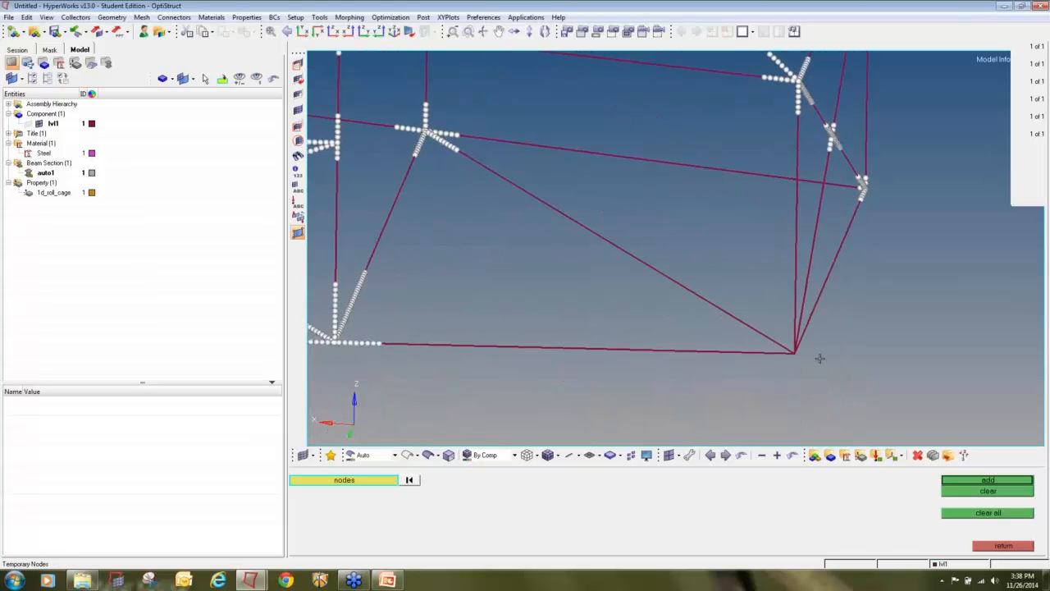
ctrl+scroll(763, 316, down, 4)
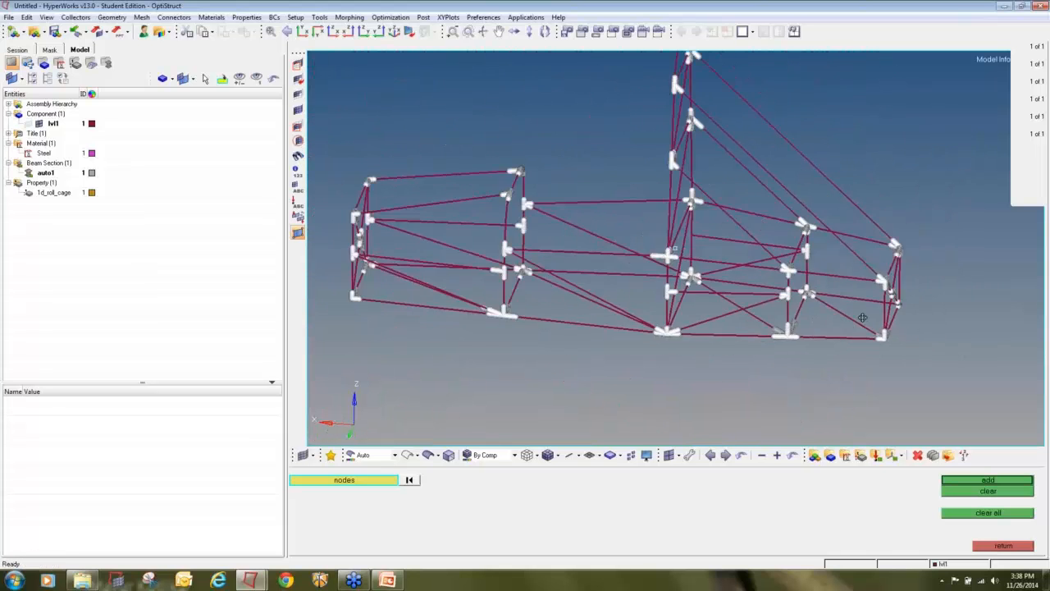
Select the nodes at the missed mid-height joint on the main hoop's far-side leg and add all selected nodes as temporary nodes
mouse_move(931, 313)
ctrl+mouse_down()
mouse_move(663, 302)
mouse_move(813, 307)
mouse_move(804, 286)
mouse_move(719, 242)
ctrl+mouse_up()
ctrl+scroll(694, 237, up, 7)
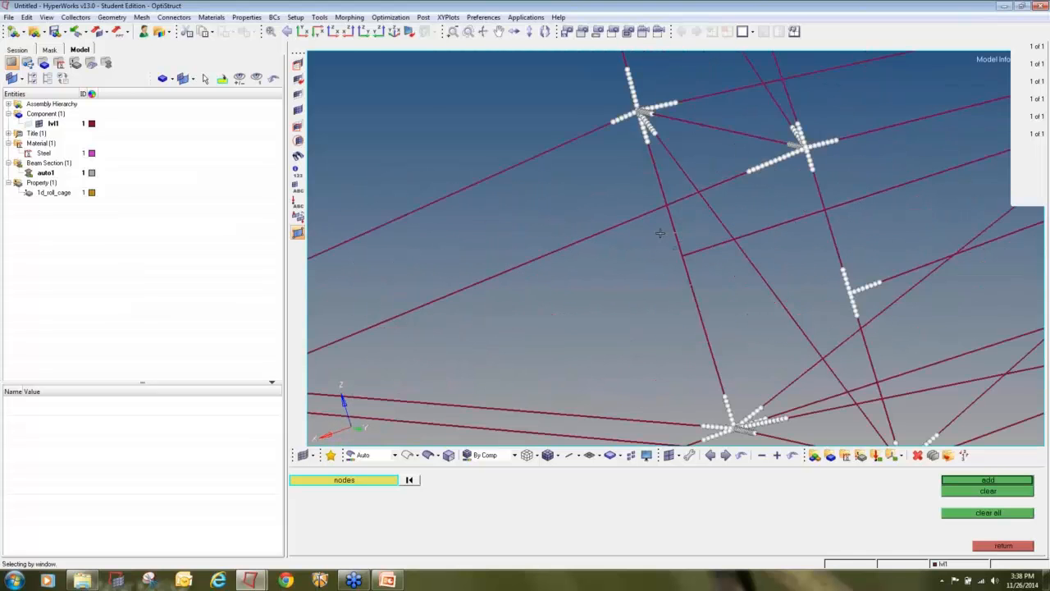
ctrl+scroll(683, 278, down, 5)
mouse_move(760, 219)
ctrl+mouse_down()
mouse_move(821, 233)
mouse_move(703, 235)
mouse_move(801, 206)
mouse_move(813, 218)
mouse_move(860, 213)
mouse_move(726, 259)
mouse_move(944, 435)
ctrl+mouse_up()
ctrl+scroll(704, 235, down, 5)
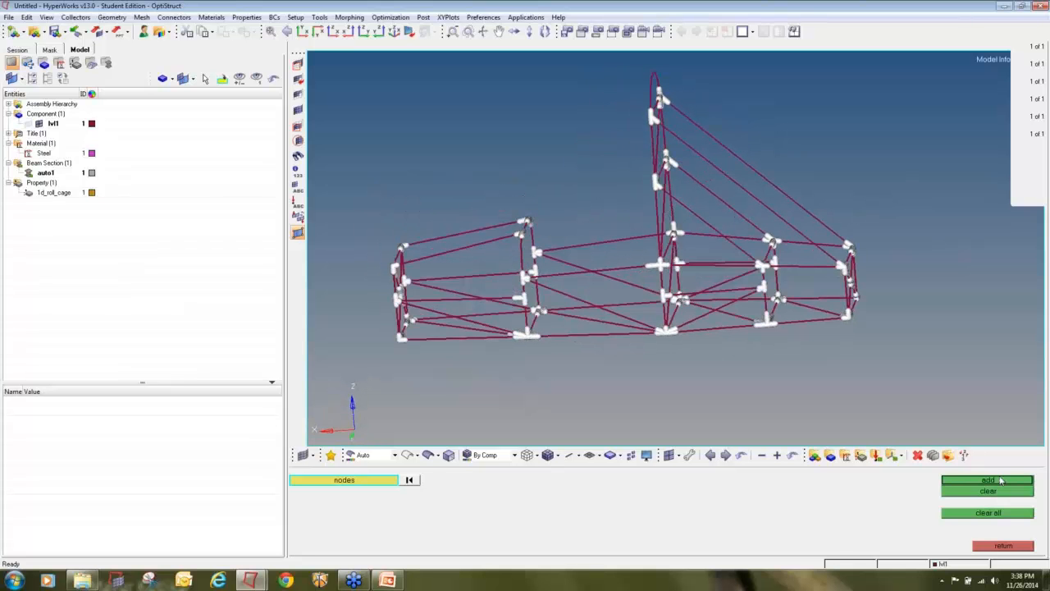
click(999, 482)
click(1004, 545)
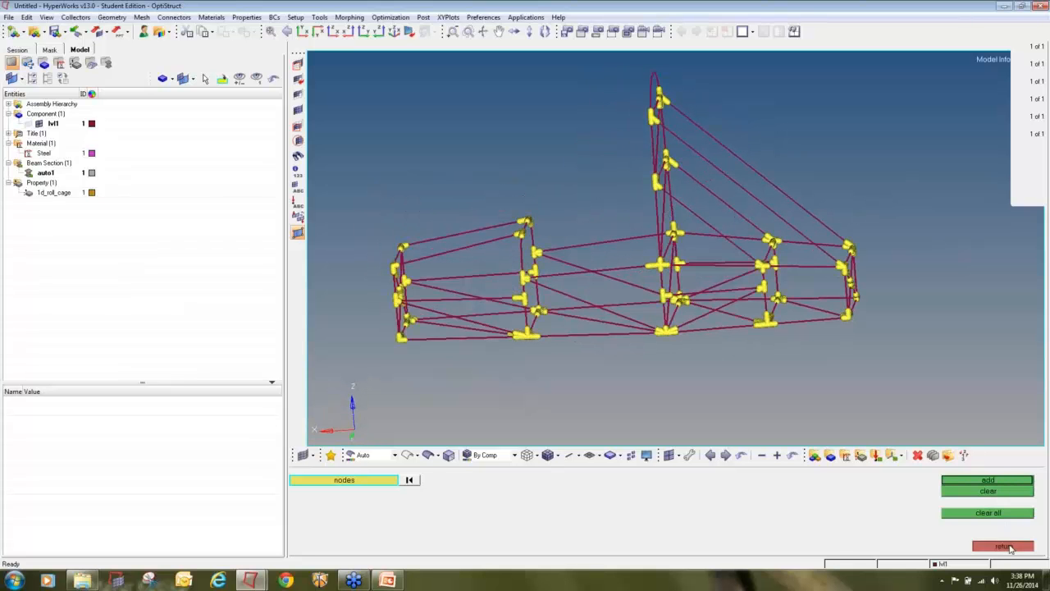
Delete the four beam elements meeting at the near-side upper corner of the front frame
ctrl+right_drag(628, 347, 821, 352)
ctrl+scroll(592, 270, up, 10)
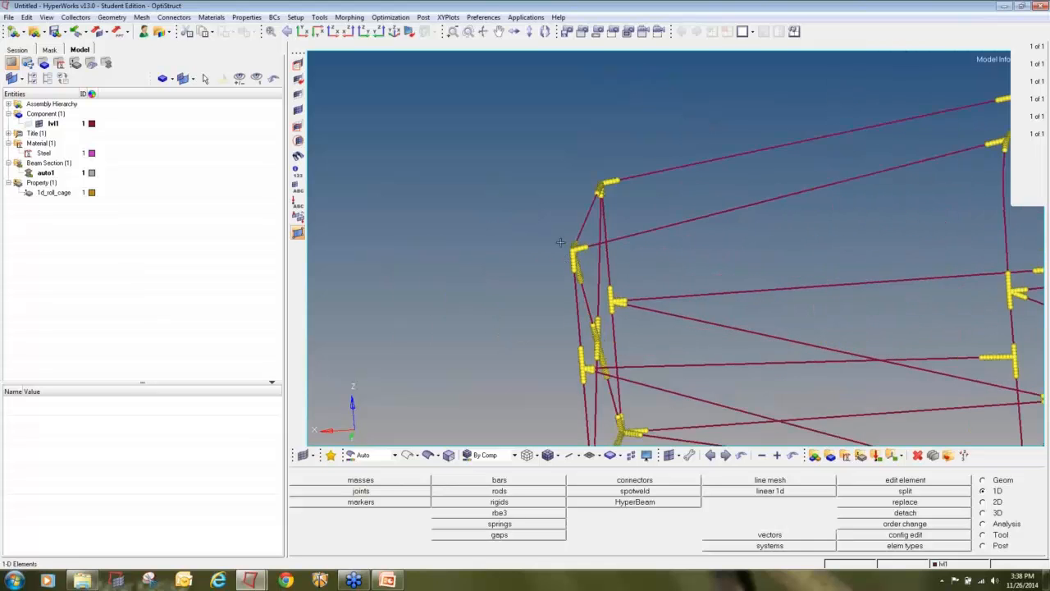
ctrl+scroll(609, 268, up, 5)
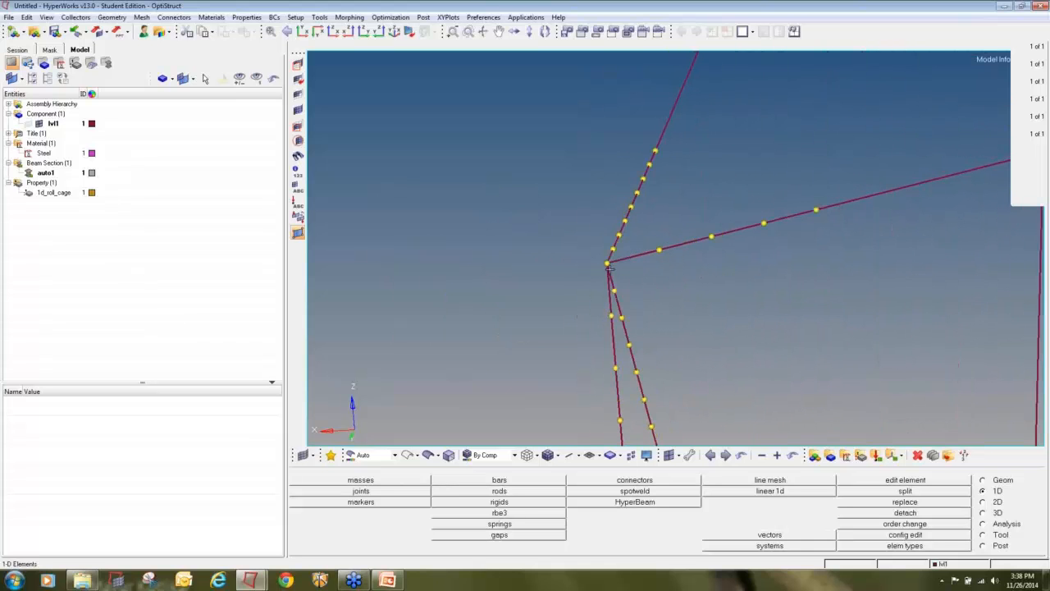
ctrl+drag(654, 288, 611, 284)
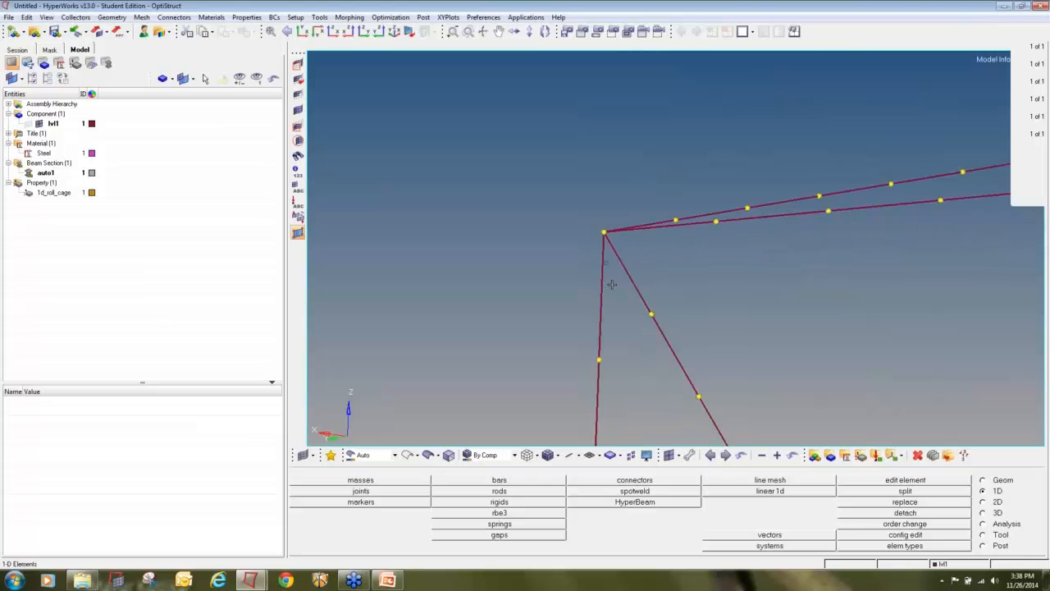
key(F2)
shift+drag(651, 313, 546, 205)
click(642, 229)
middle_click(635, 258)
ctrl+scroll(636, 258, down, 8)
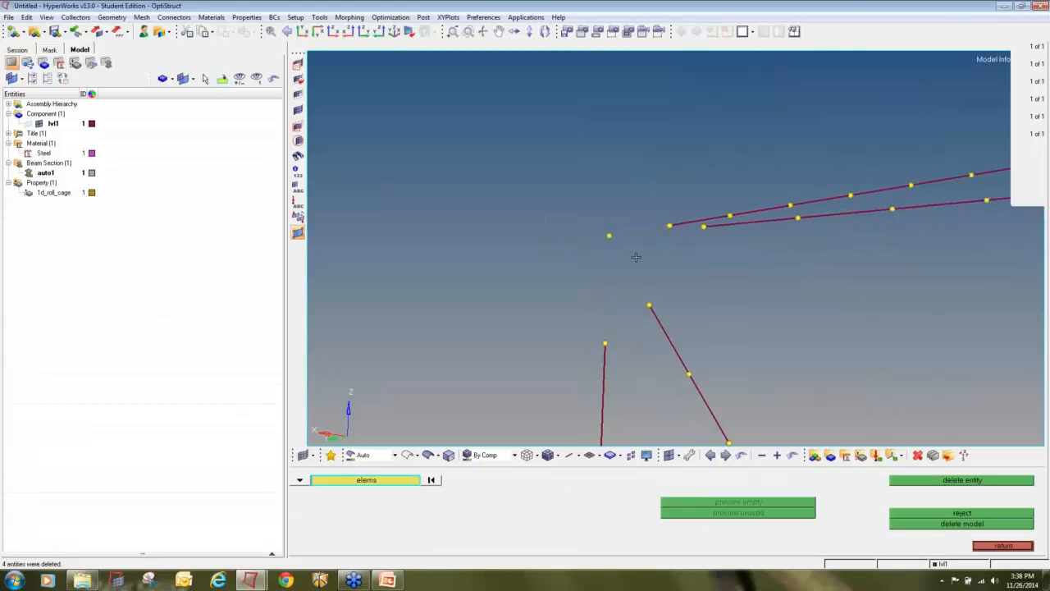
Delete the beam elements meeting at the mid-height joint on the front frame's near-side leg
ctrl+scroll(639, 279, down, 4)
ctrl+scroll(641, 346, down, 4)
ctrl+right_drag(641, 346, 610, 230)
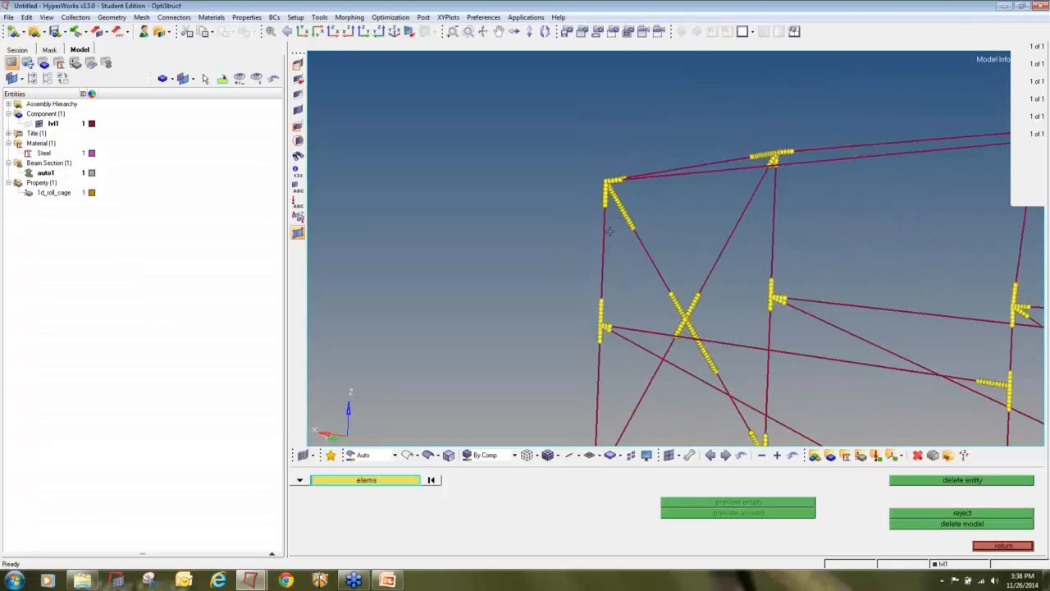
ctrl+scroll(603, 331, up, 9)
ctrl+scroll(603, 300, up, 8)
shift+drag(631, 296, 565, 228)
middle_click(593, 257)
scroll(591, 258, down, 5)
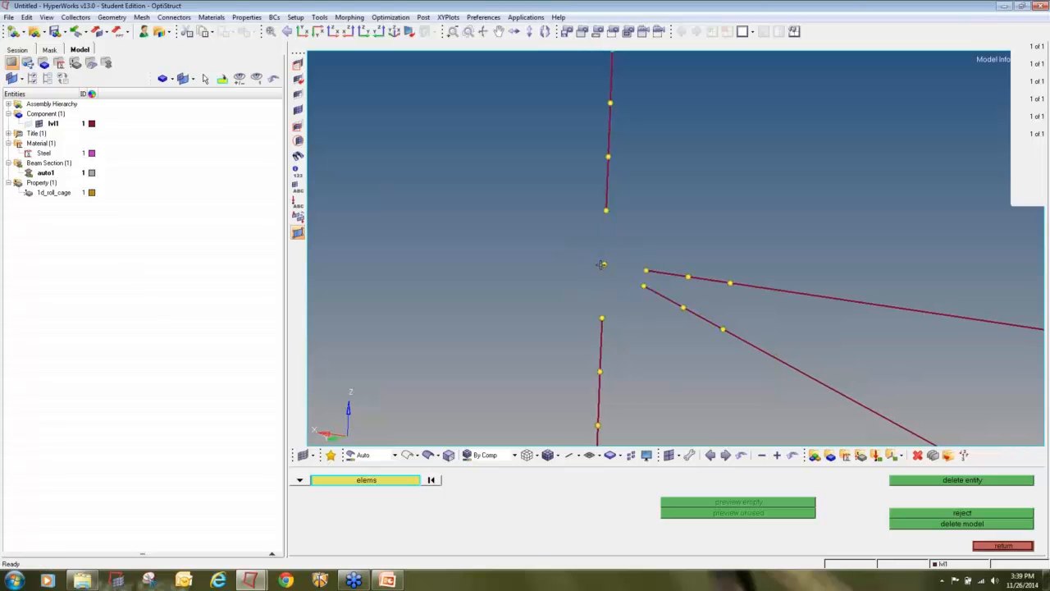
Delete the beam elements meeting at the front frame's near-side lower corner and those crossing at its diagonal braces
scroll(615, 374, down, 2)
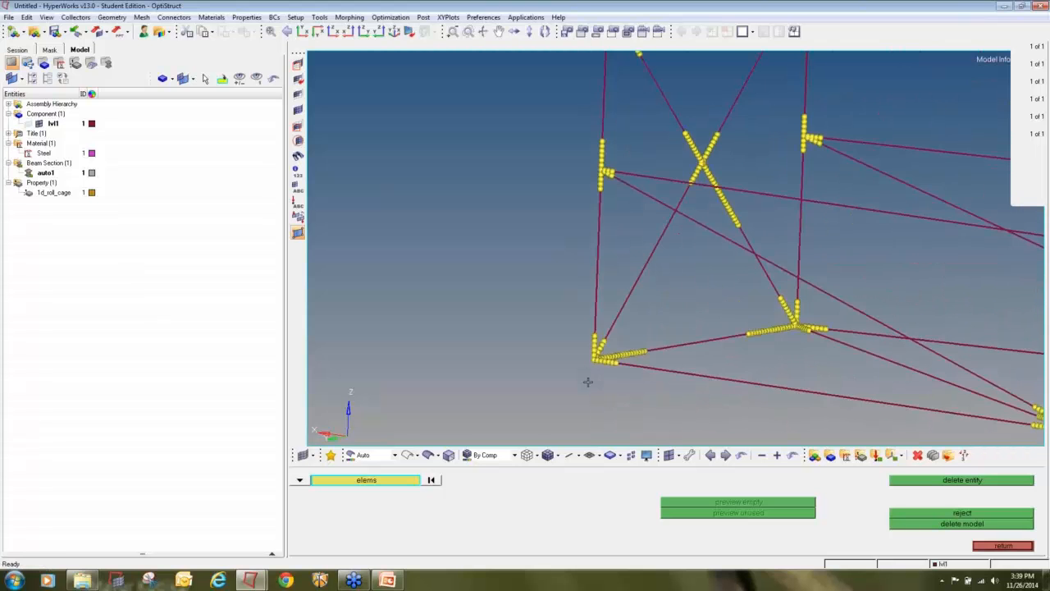
scroll(611, 326, up, 6)
scroll(611, 318, up, 1)
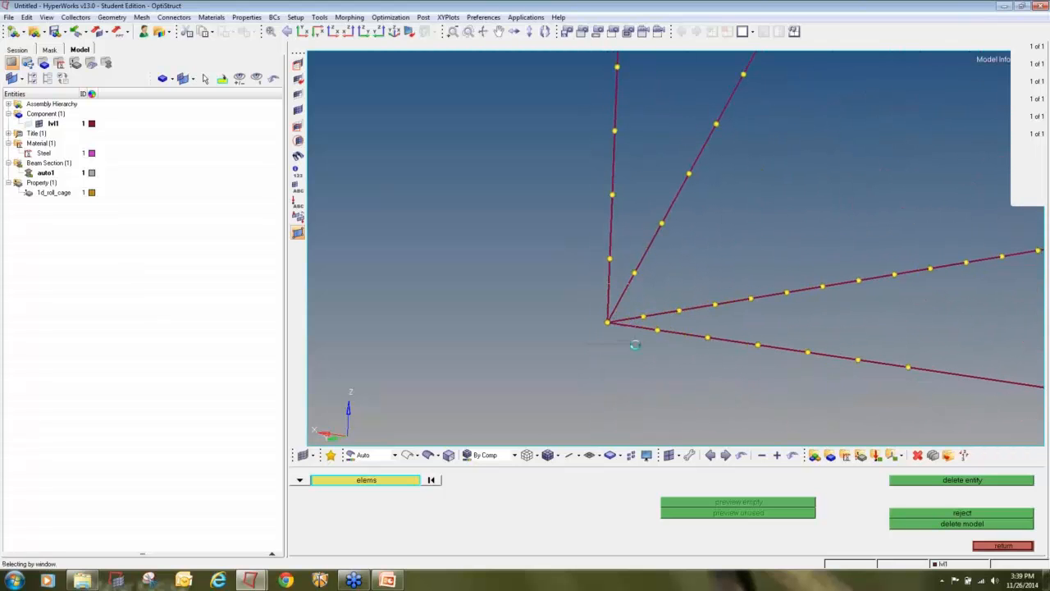
scroll(635, 345, down, 8)
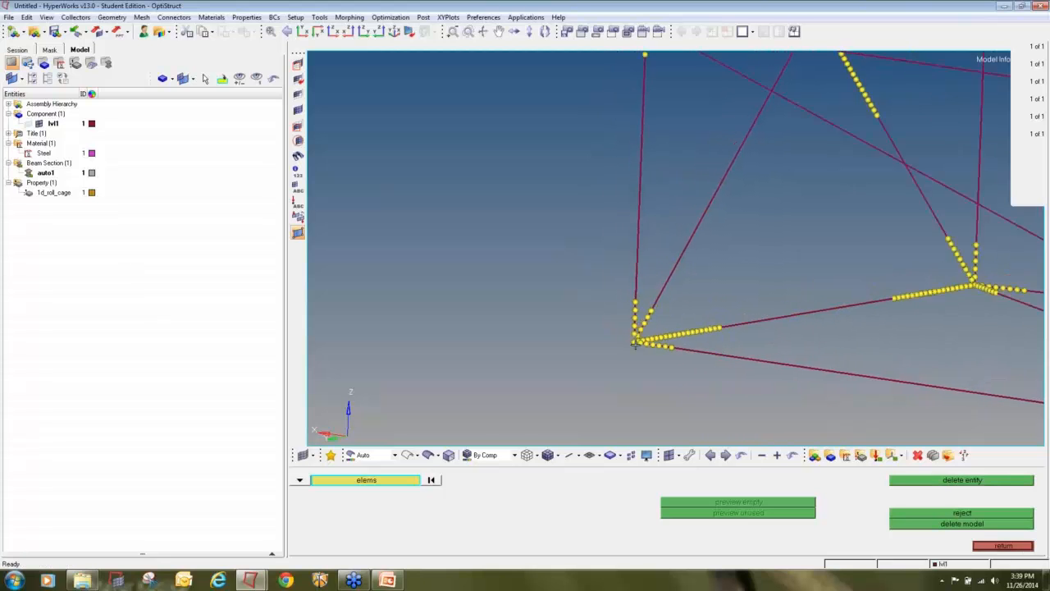
scroll(725, 157, up, 6)
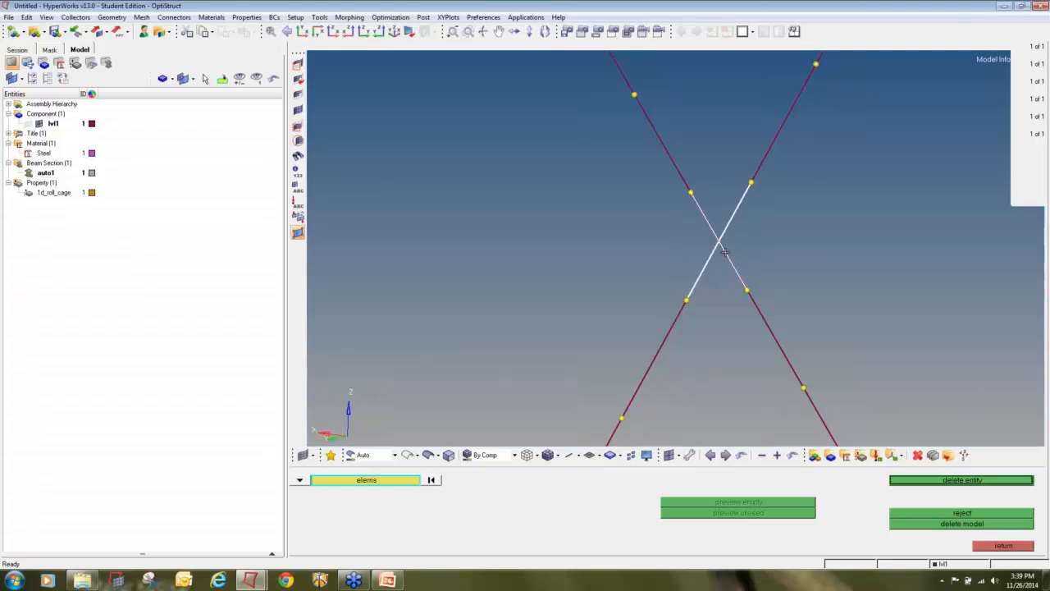
scroll(724, 253, down, 5)
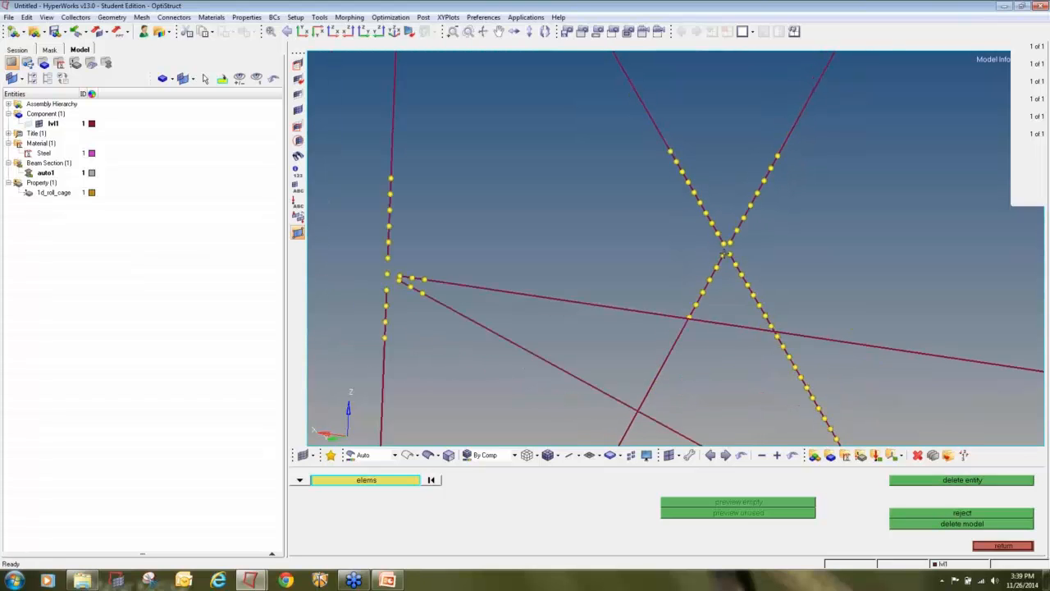
Delete the beam elements meeting at the mid-height joint, upper corner and lower corner on the front frame's far side
scroll(809, 239, up, 3)
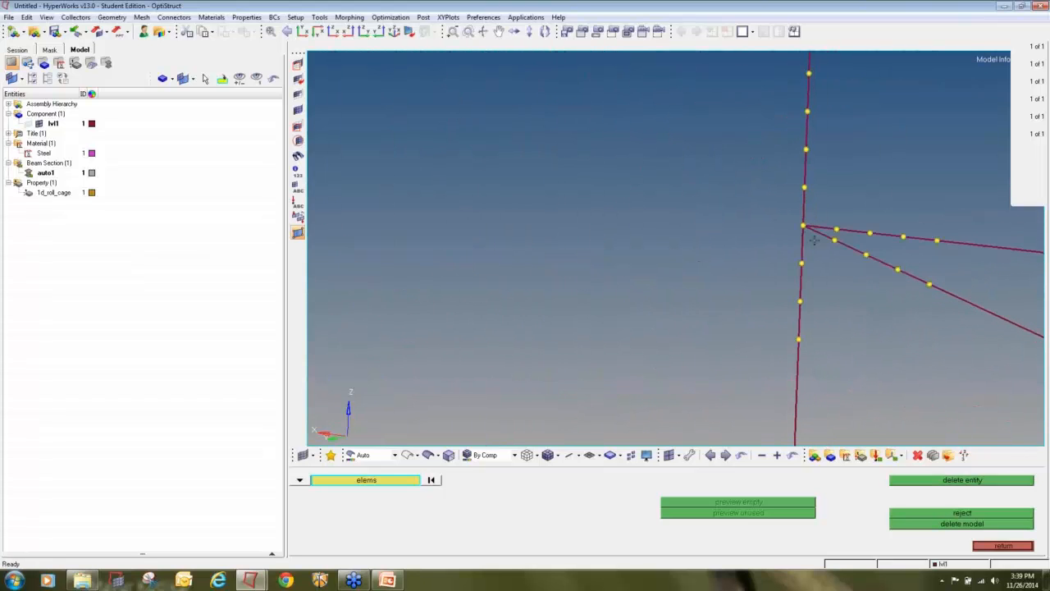
scroll(783, 217, down, 5)
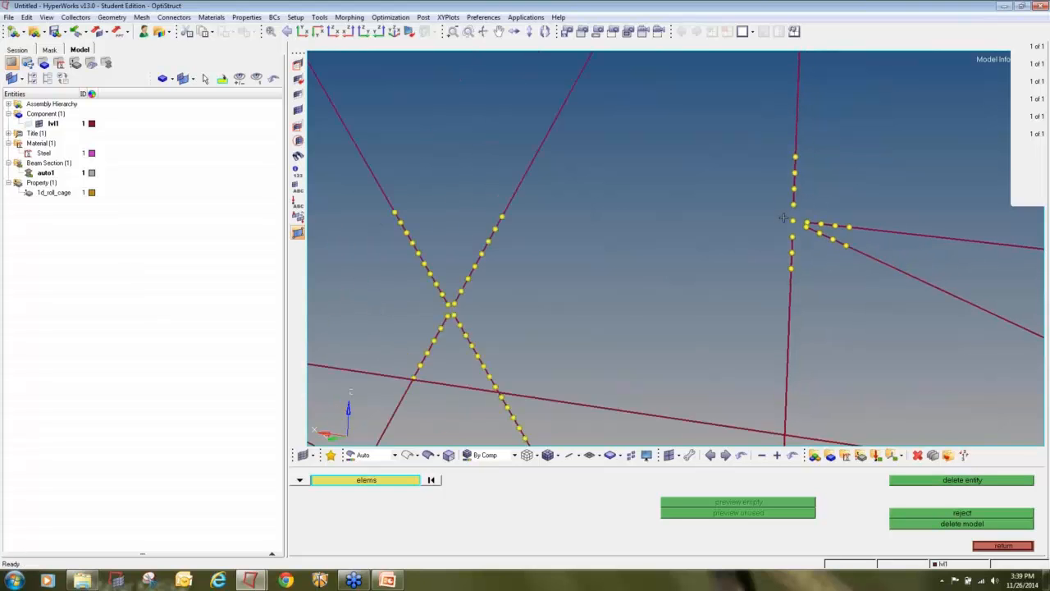
scroll(788, 103, up, 6)
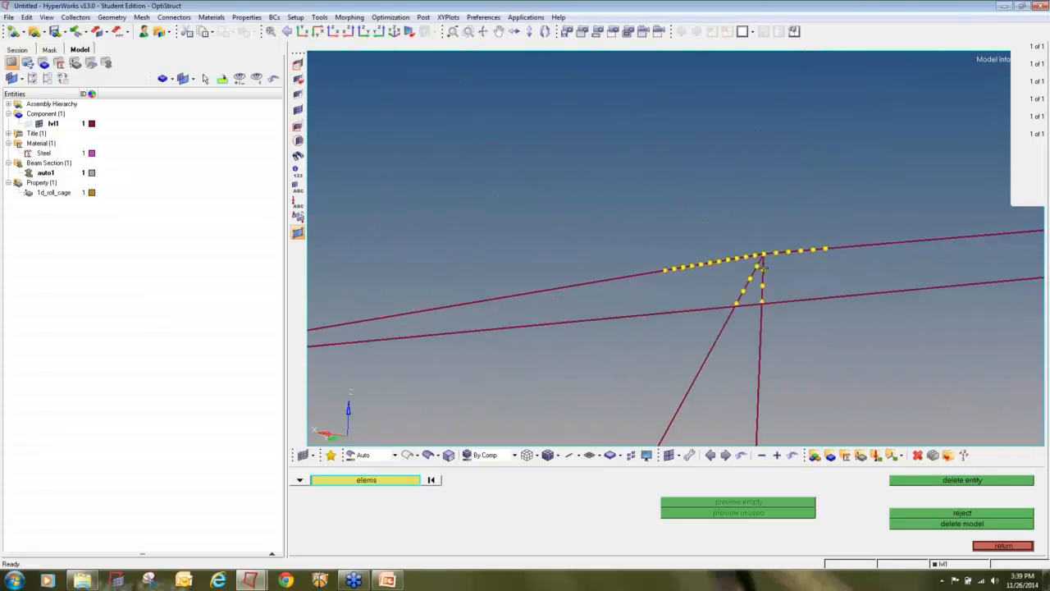
middle_click(777, 227)
scroll(777, 229, down, 6)
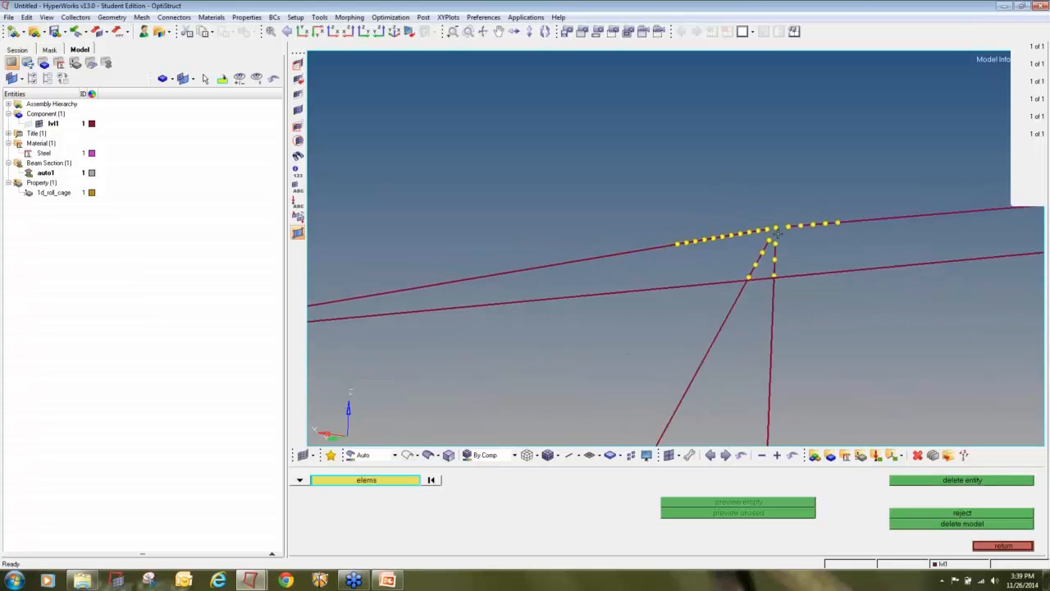
scroll(777, 229, down, 2)
scroll(771, 356, up, 8)
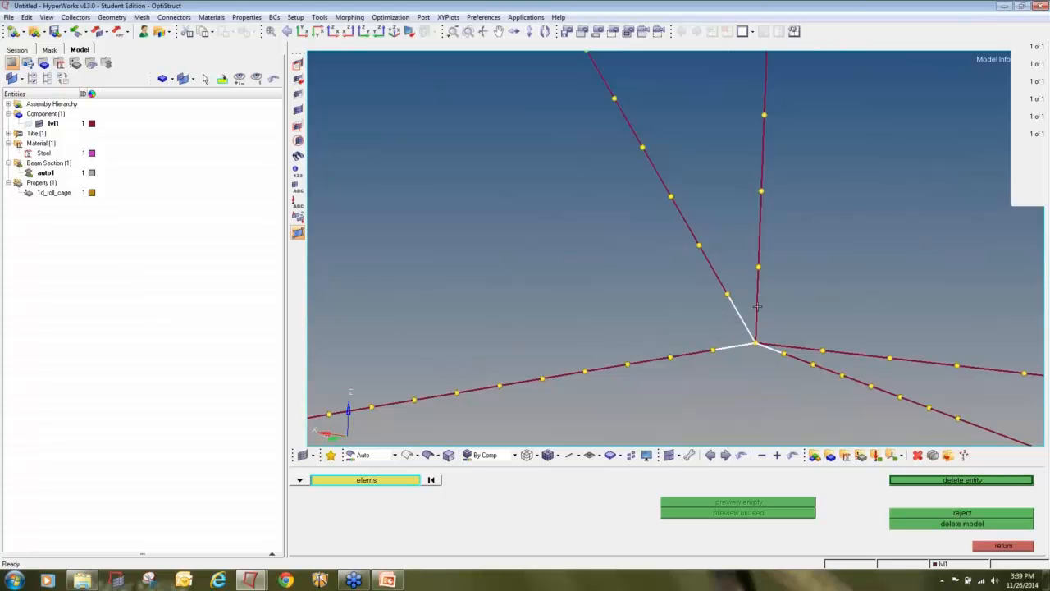
scroll(773, 297, down, 8)
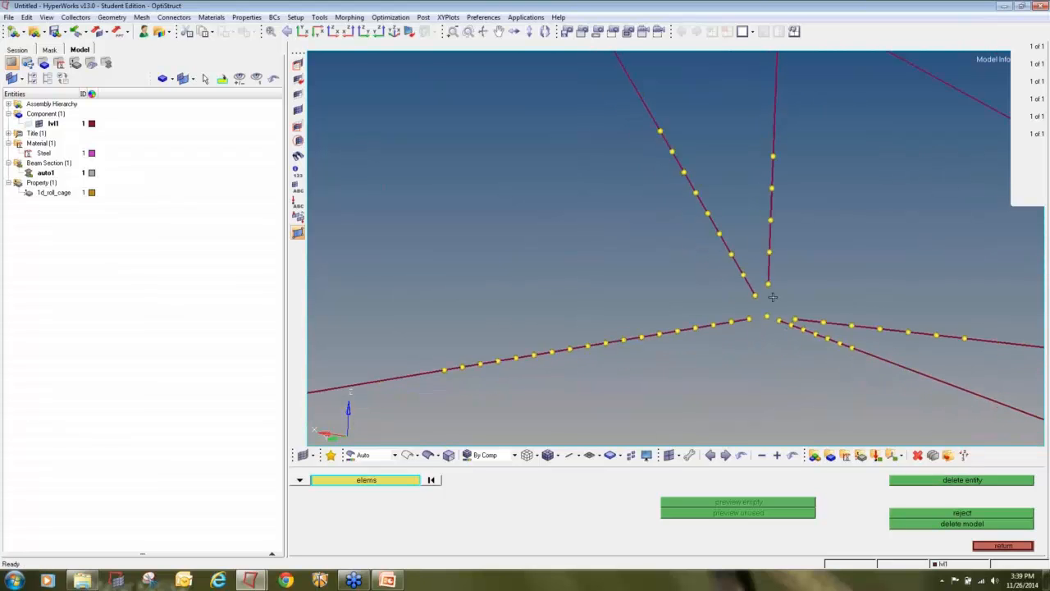
Delete the beam elements meeting at the base and both mid-height joints on the near-side leg of the second frame, the curved hoop
scroll(888, 353, up, 8)
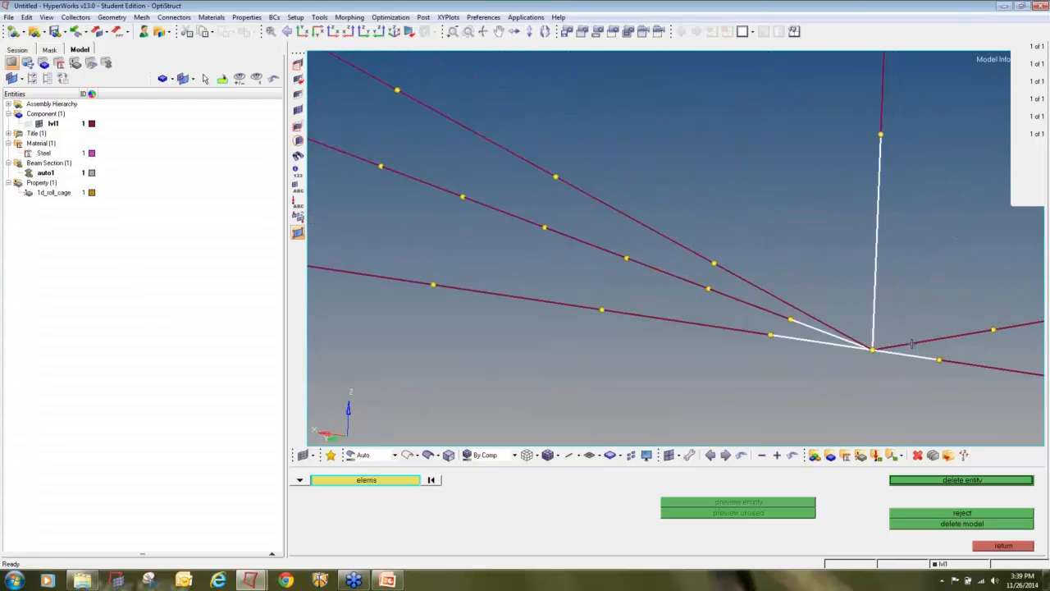
scroll(829, 330, down, 10)
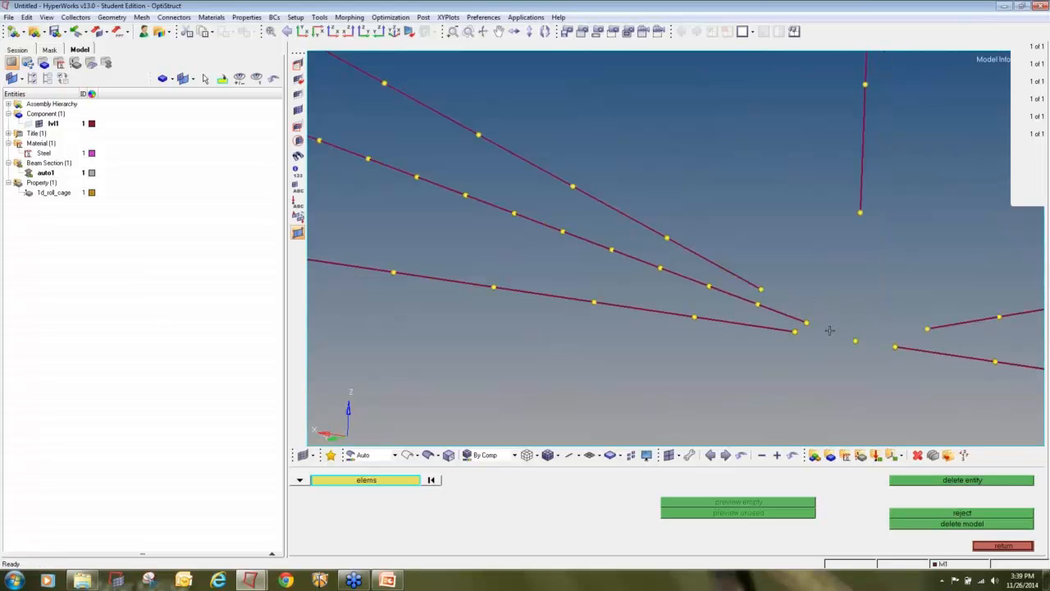
scroll(844, 252, up, 10)
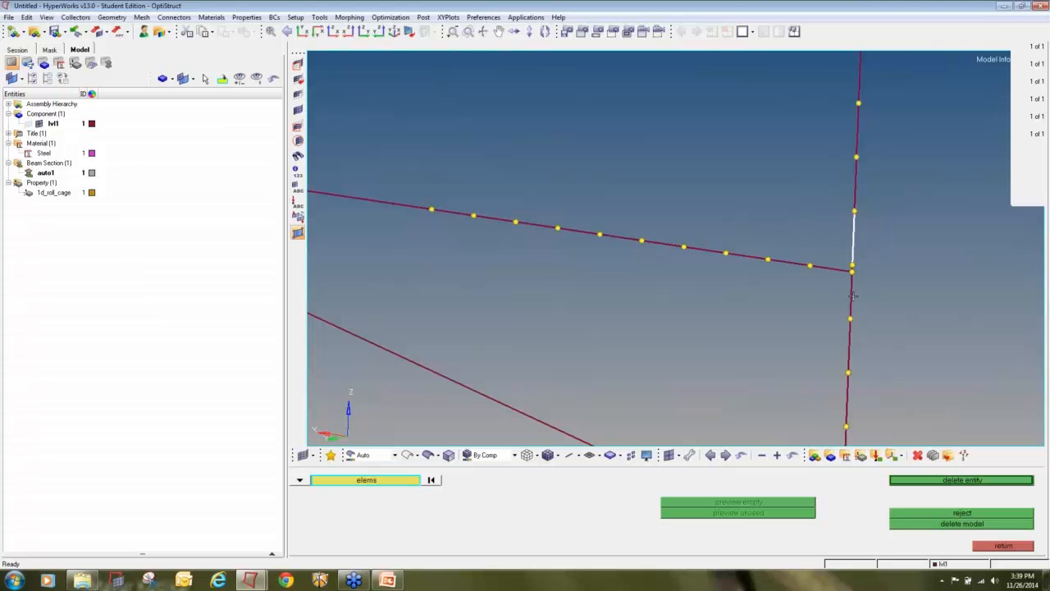
scroll(853, 296, up, 3)
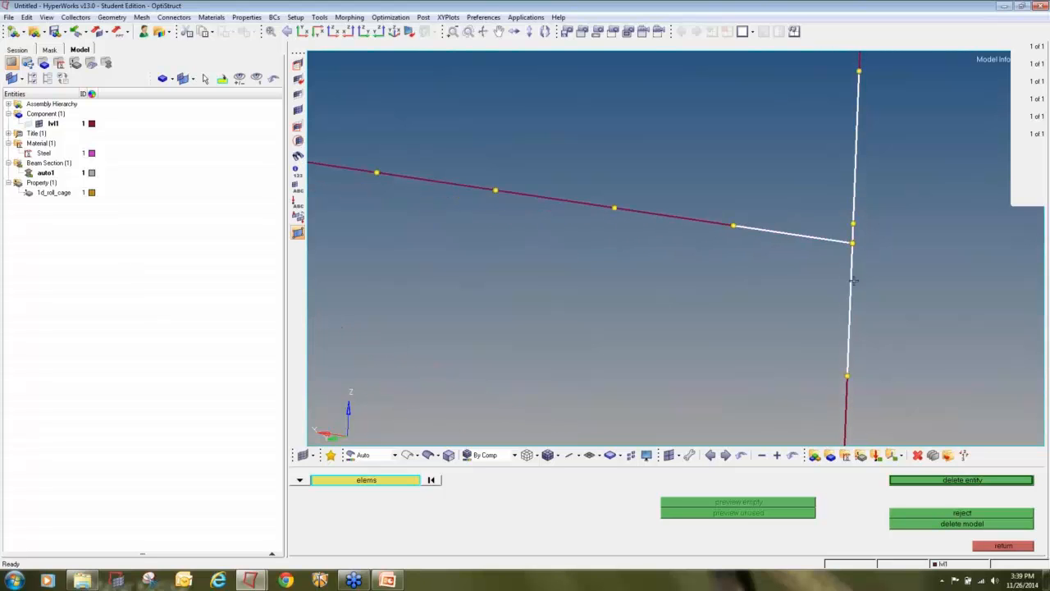
scroll(854, 288, down, 10)
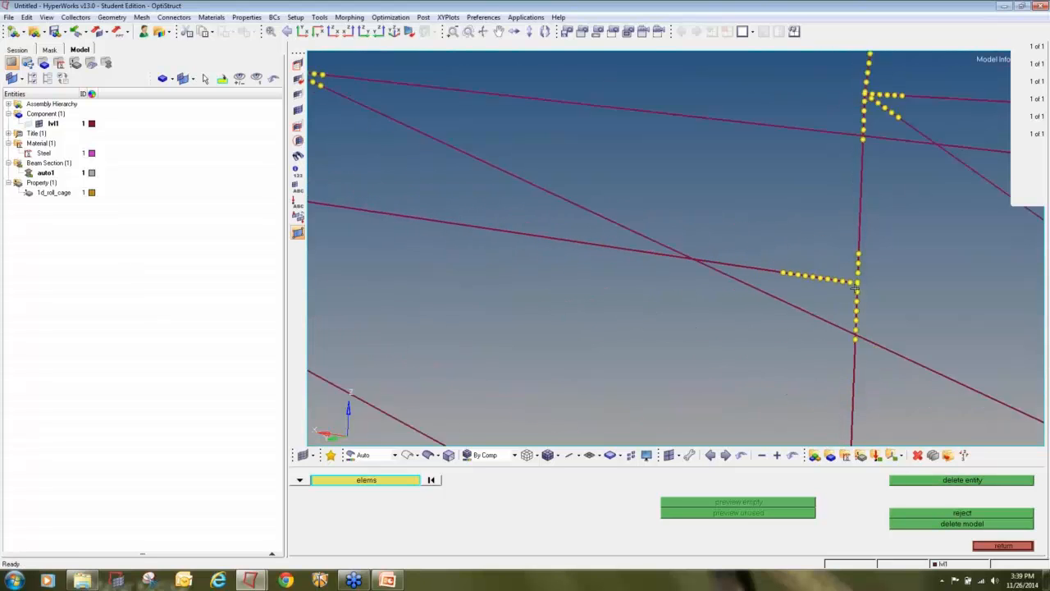
scroll(871, 206, up, 6)
scroll(874, 206, up, 4)
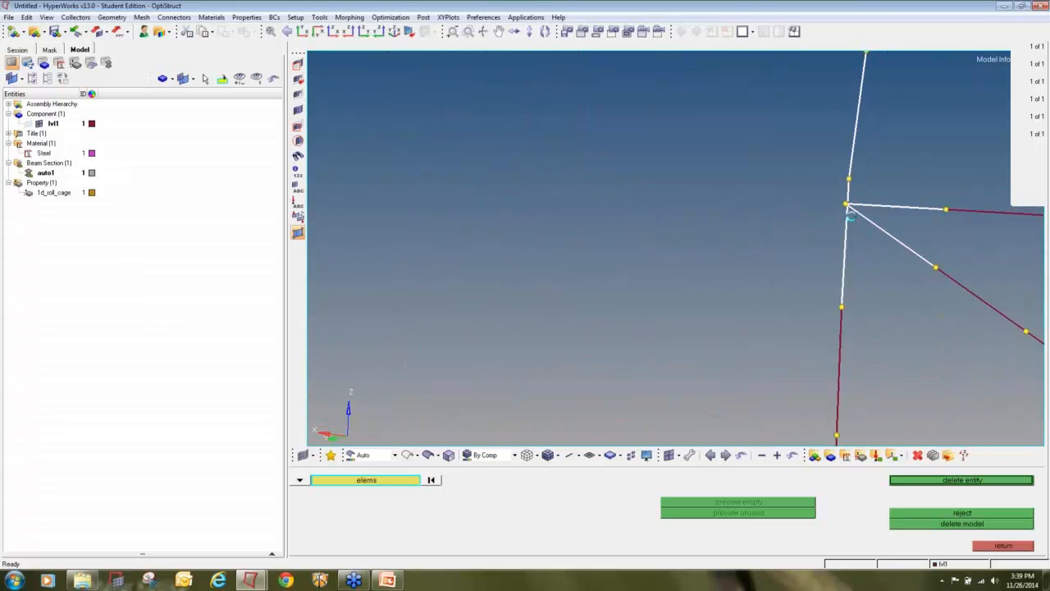
scroll(857, 252, down, 8)
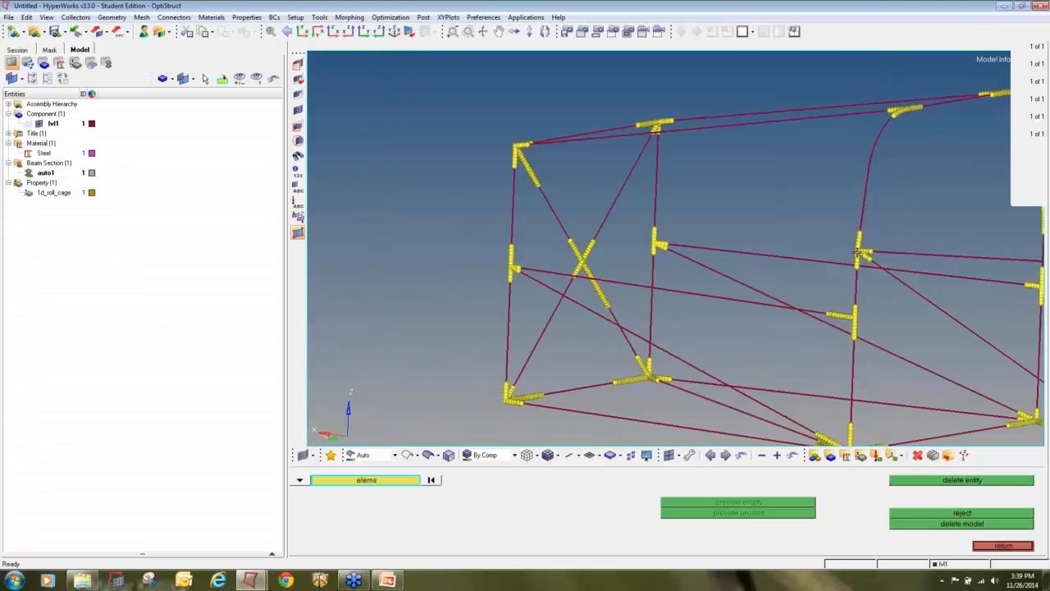
Delete the beam elements around the near-side and far-side upper joints of the second frame's curved hoop
scroll(893, 146, up, 8)
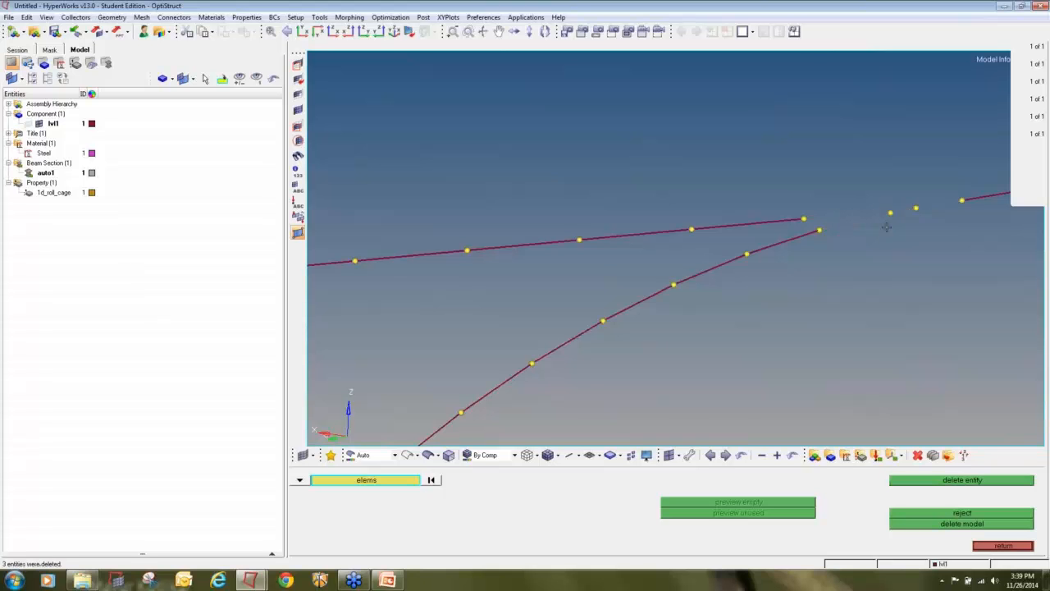
scroll(886, 230, down, 6)
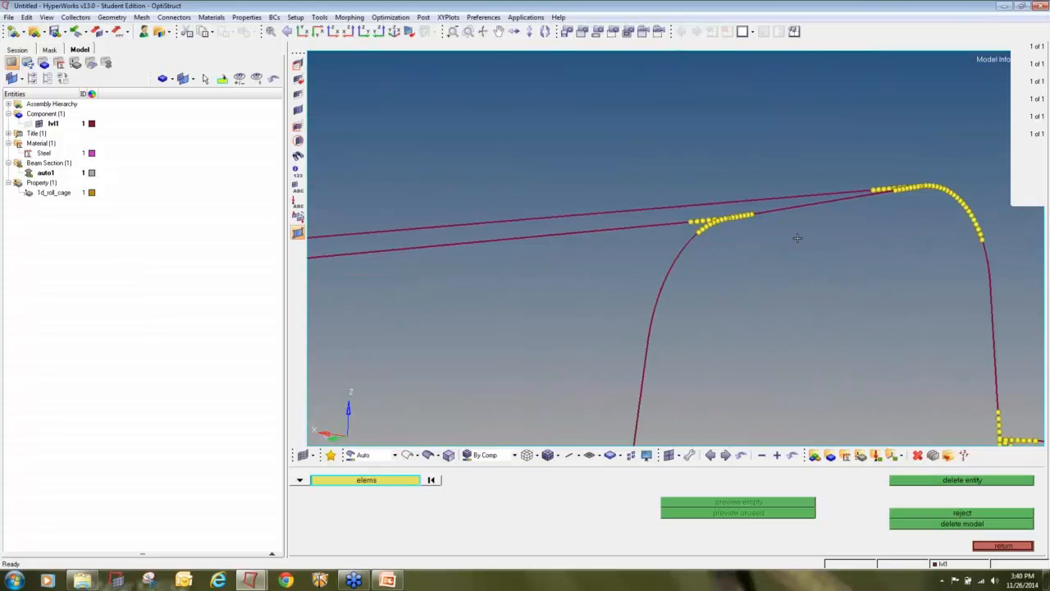
scroll(959, 191, up, 6)
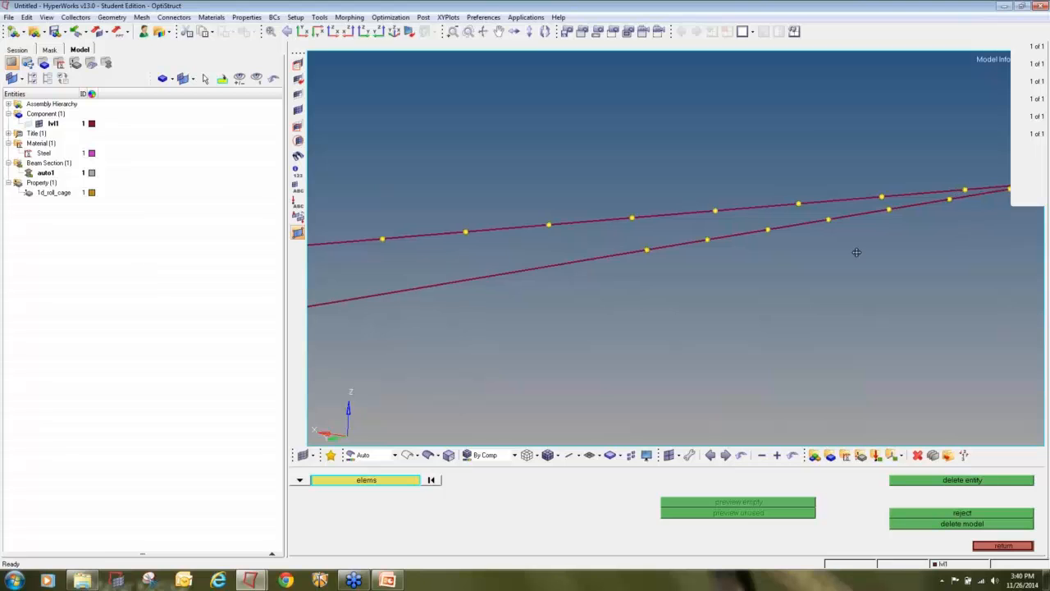
scroll(856, 252, down, 3)
ctrl+drag(777, 285, 778, 289)
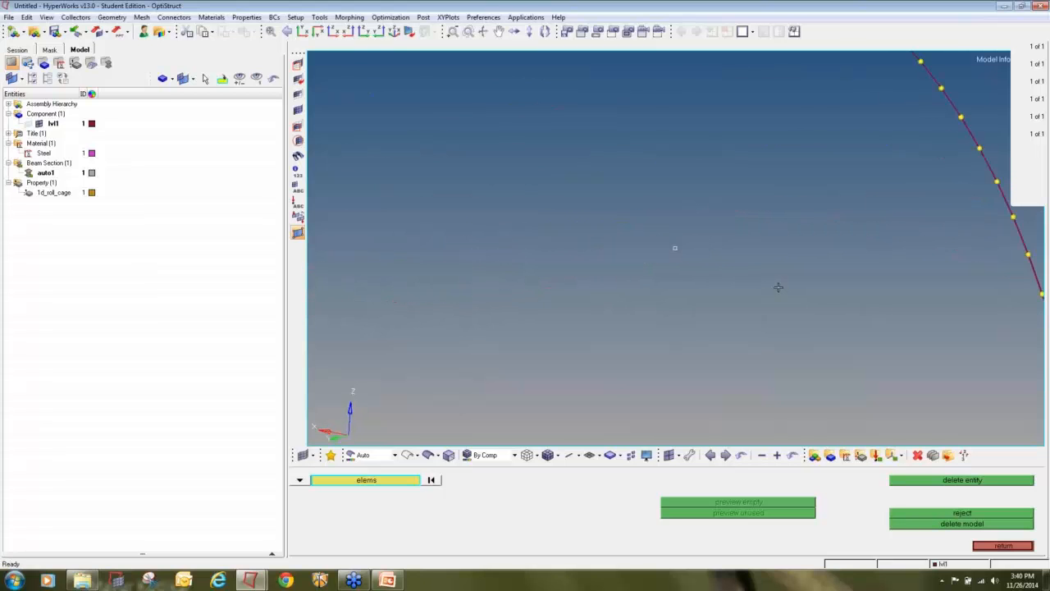
scroll(778, 288, down, 6)
ctrl+drag(715, 266, 667, 228)
scroll(668, 228, up, 4)
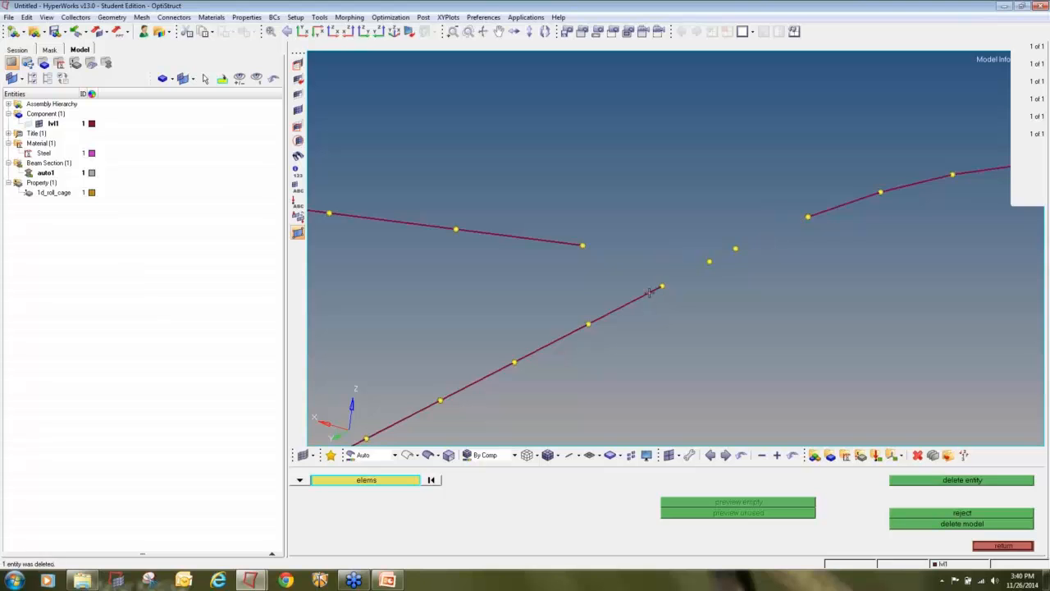
middle_click(687, 291)
scroll(693, 274, down, 14)
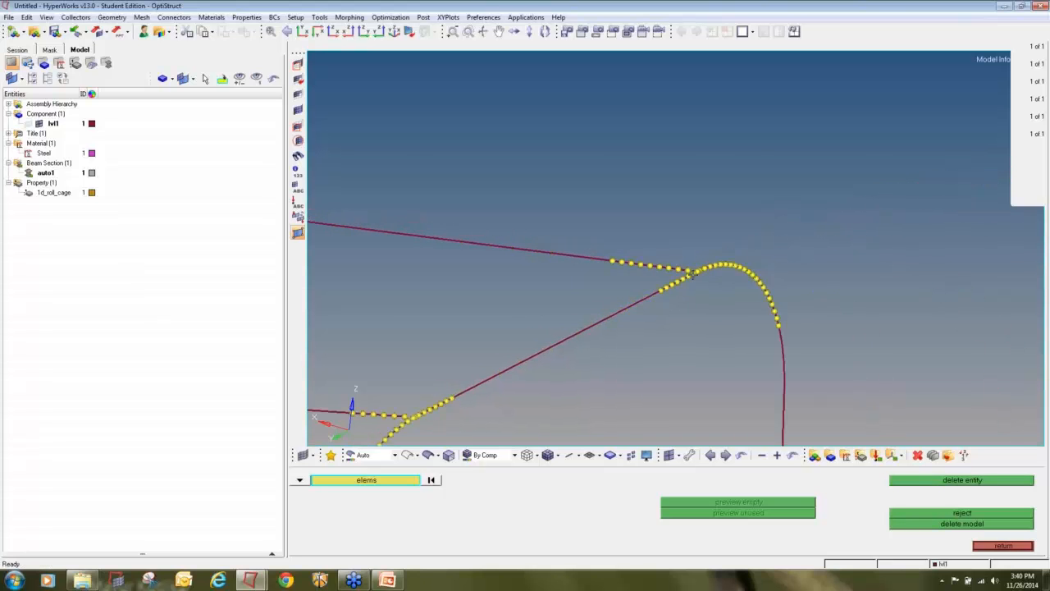
Delete the beam elements meeting at the upper mid-height joint on the second frame's far-side leg
ctrl+right_drag(750, 340, 743, 217)
ctrl+right_drag(756, 297, 739, 219)
ctrl+right_drag(743, 371, 745, 272)
ctrl+scroll(746, 272, up, 9)
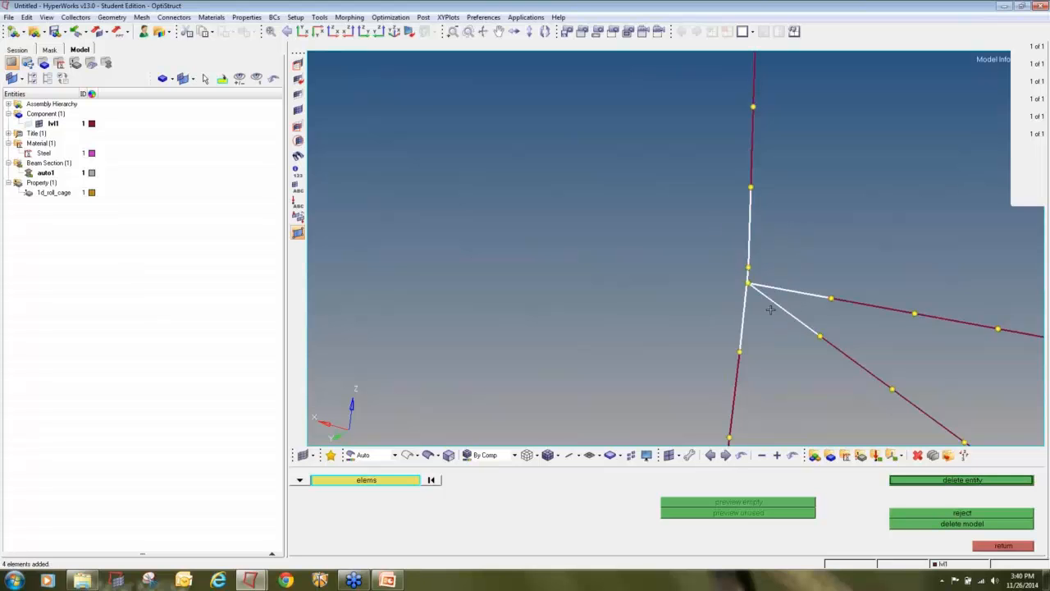
scroll(743, 256, down, 5)
scroll(743, 256, down, 4)
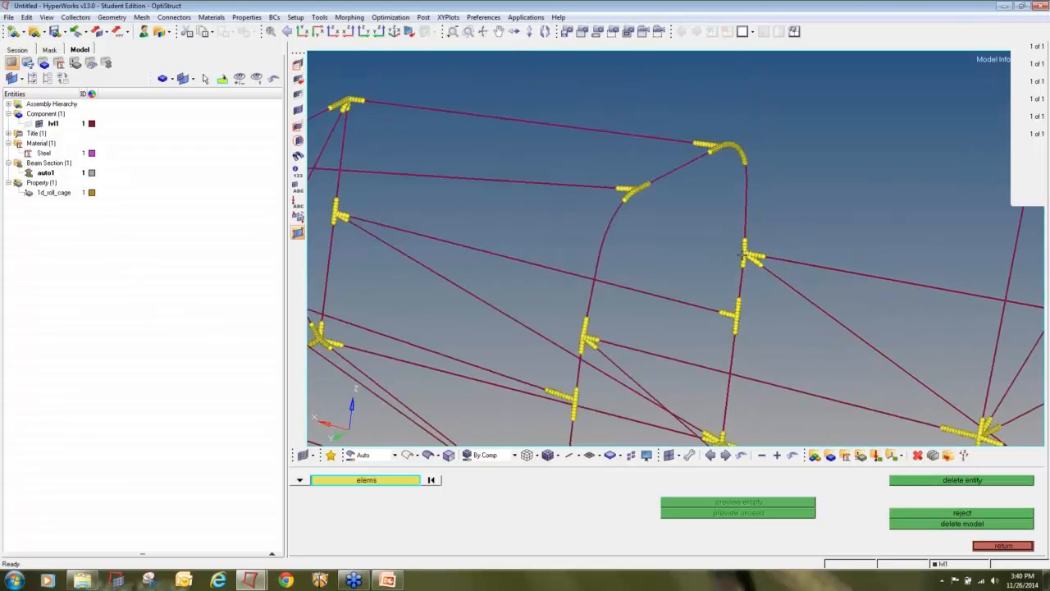
Delete the beam elements meeting at the lower mid-height joint and the base joint on the second frame's far-side leg
scroll(732, 319, up, 8)
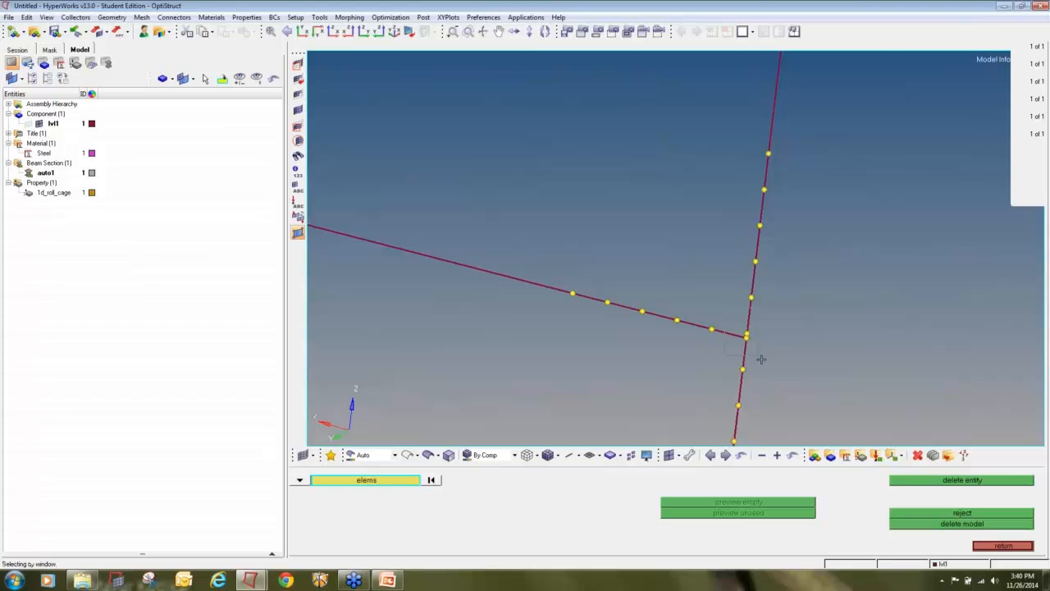
scroll(766, 312, down, 9)
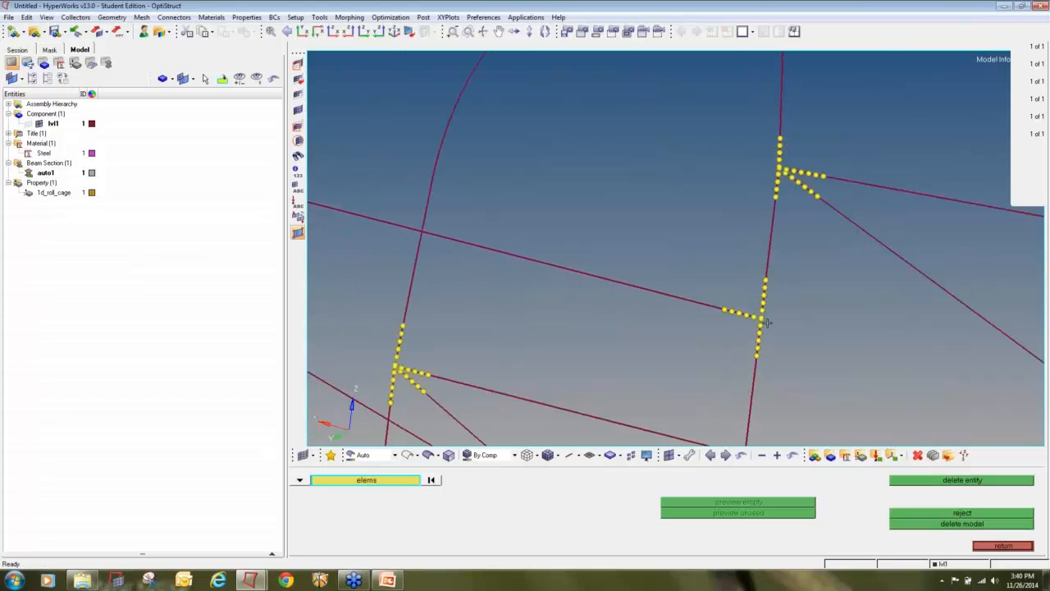
ctrl+right_drag(778, 302, 735, 137)
scroll(706, 303, up, 8)
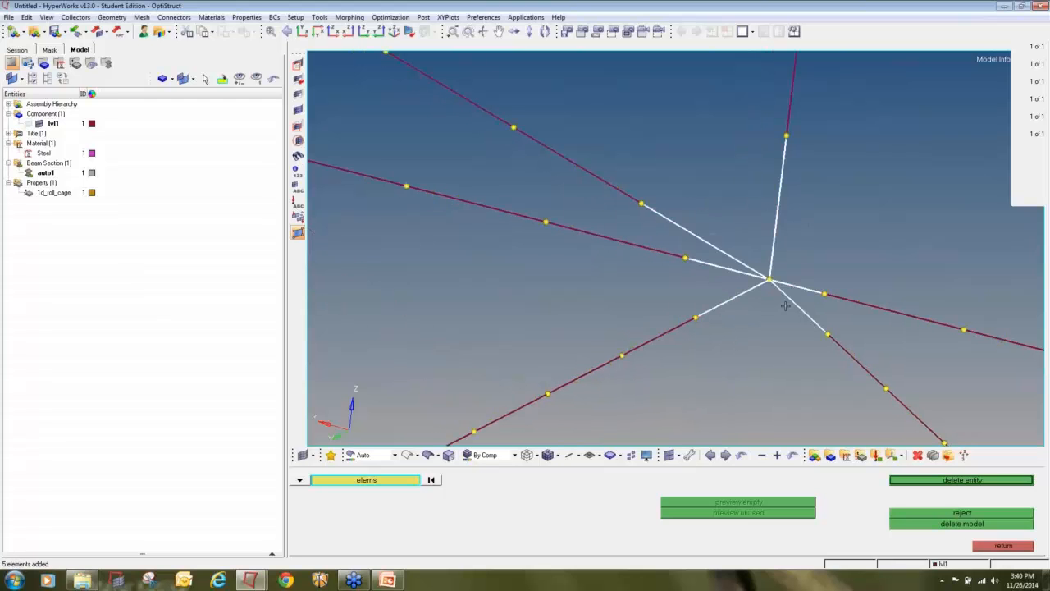
scroll(763, 262, down, 8)
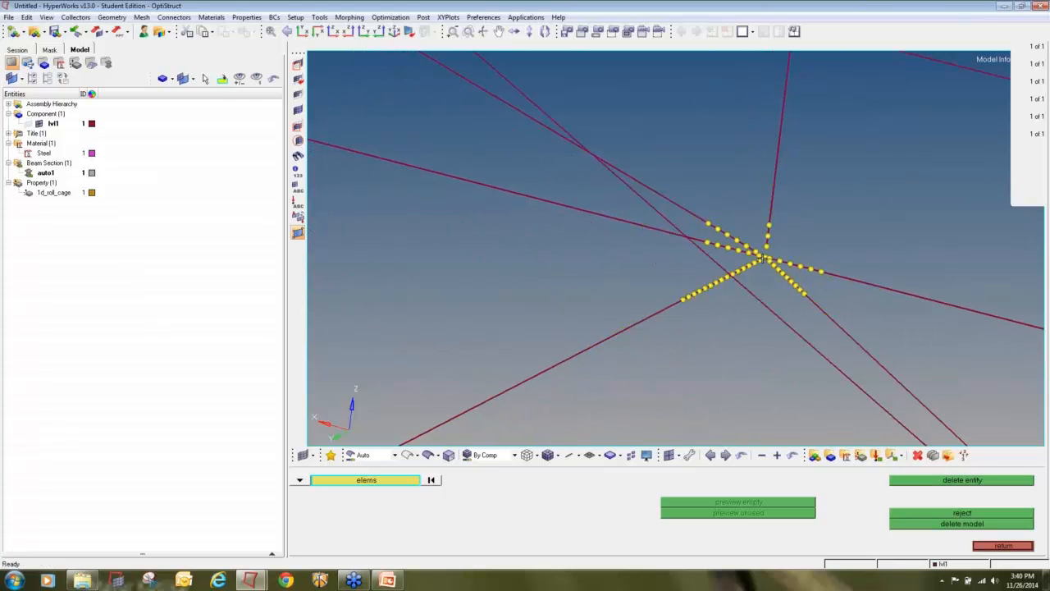
Delete all the beam elements meeting at the near-side base joint of the third frame, the tall hoop
scroll(904, 388, up, 8)
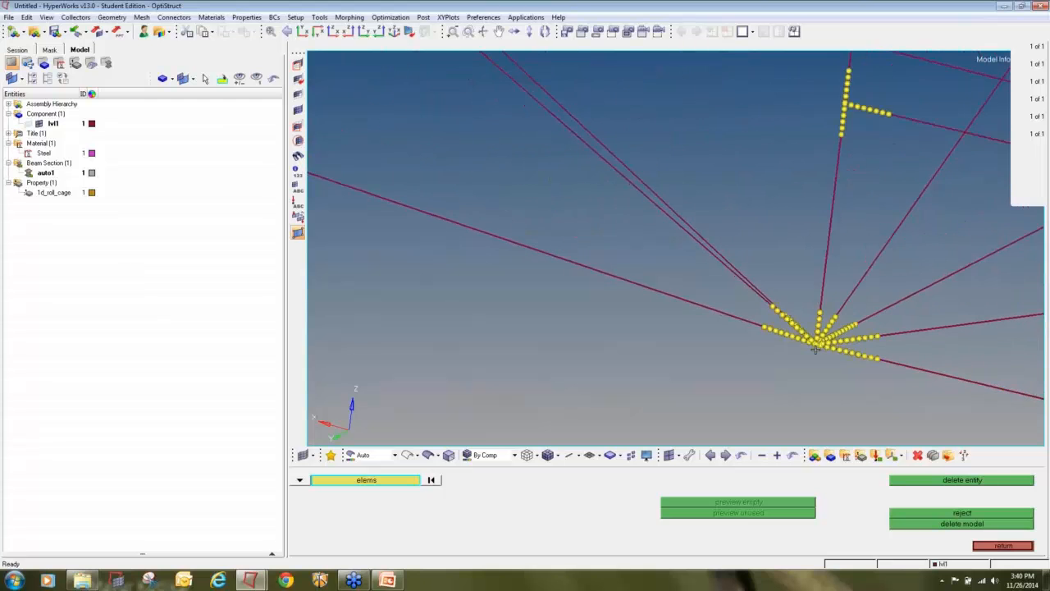
scroll(816, 323, up, 3)
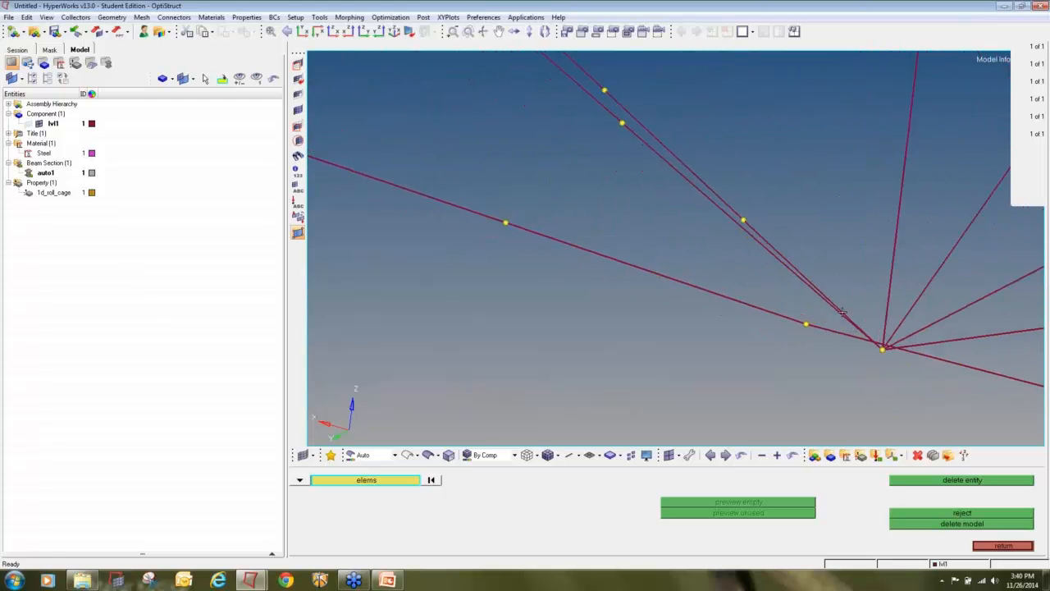
scroll(837, 282, up, 3)
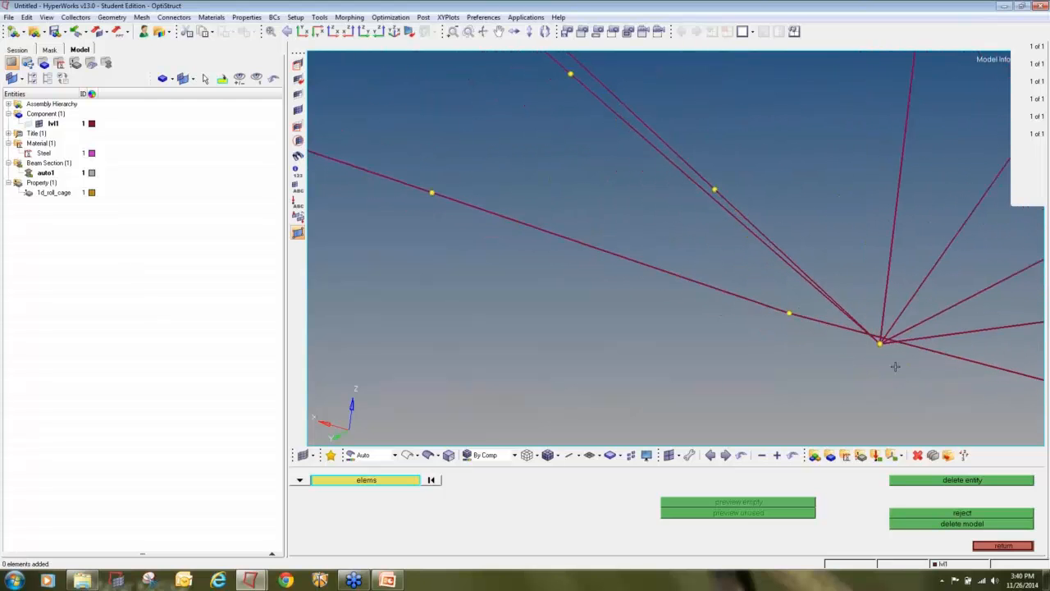
scroll(927, 337, down, 3)
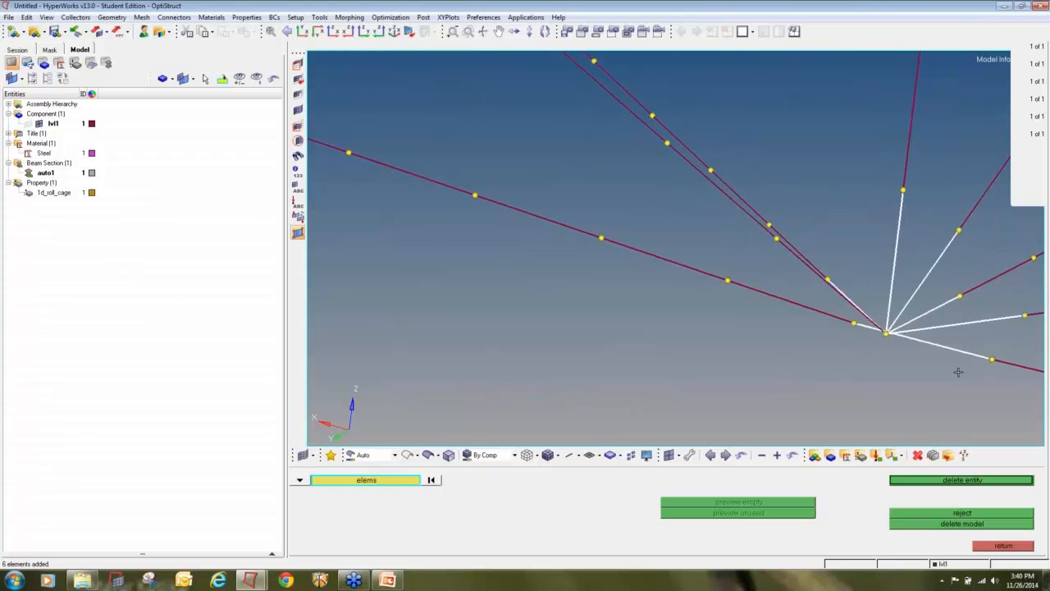
click(836, 314)
middle_click(840, 334)
scroll(839, 336, down, 10)
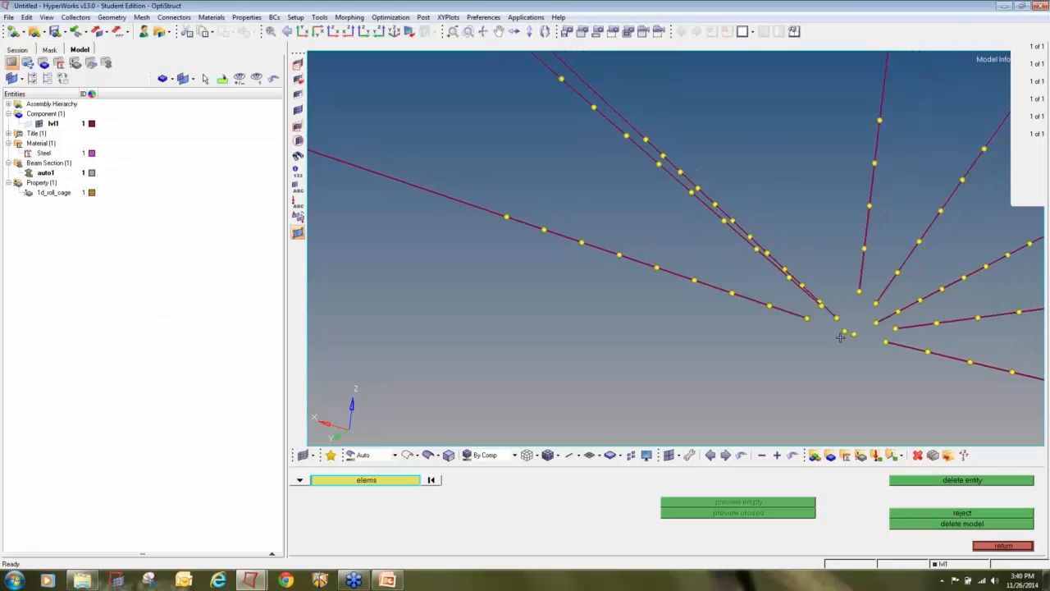
Delete the beam elements meeting at the two lowest joints above the base on the third frame's near-side leg
scroll(856, 358, down, 2)
scroll(863, 314, up, 8)
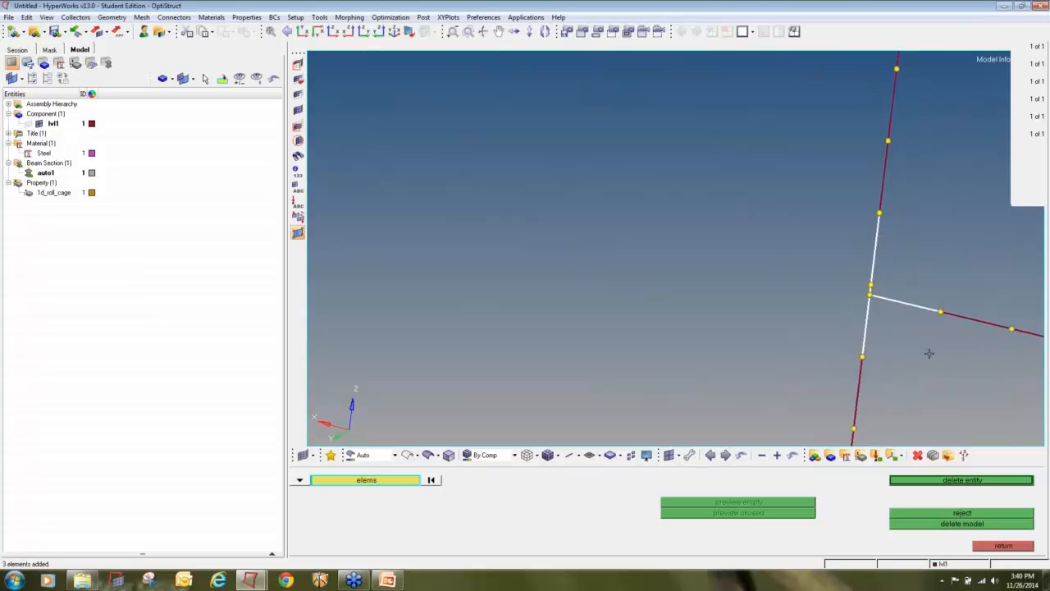
scroll(925, 351, down, 10)
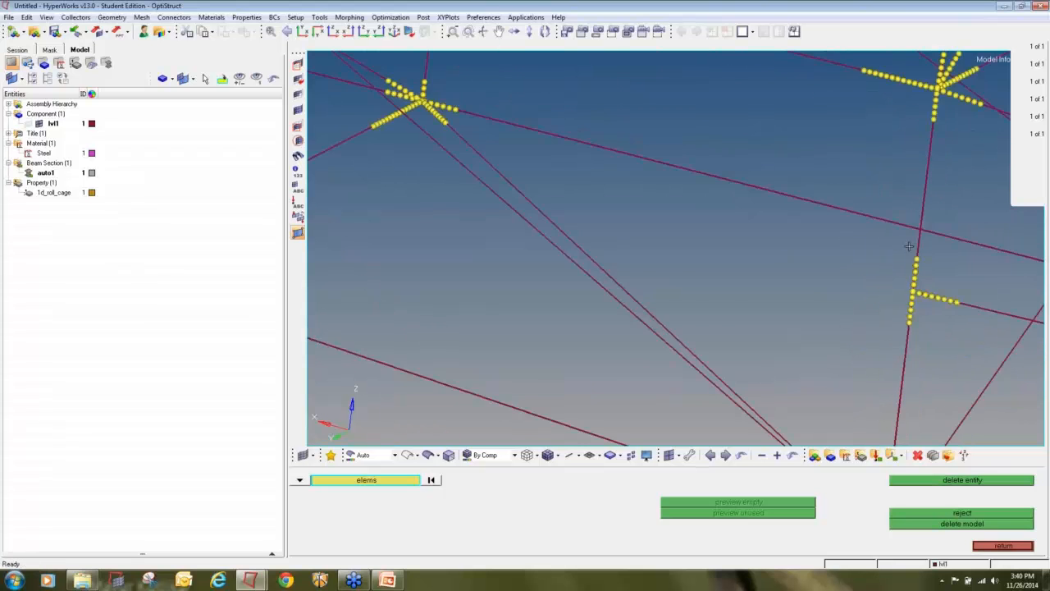
scroll(926, 164, up, 5)
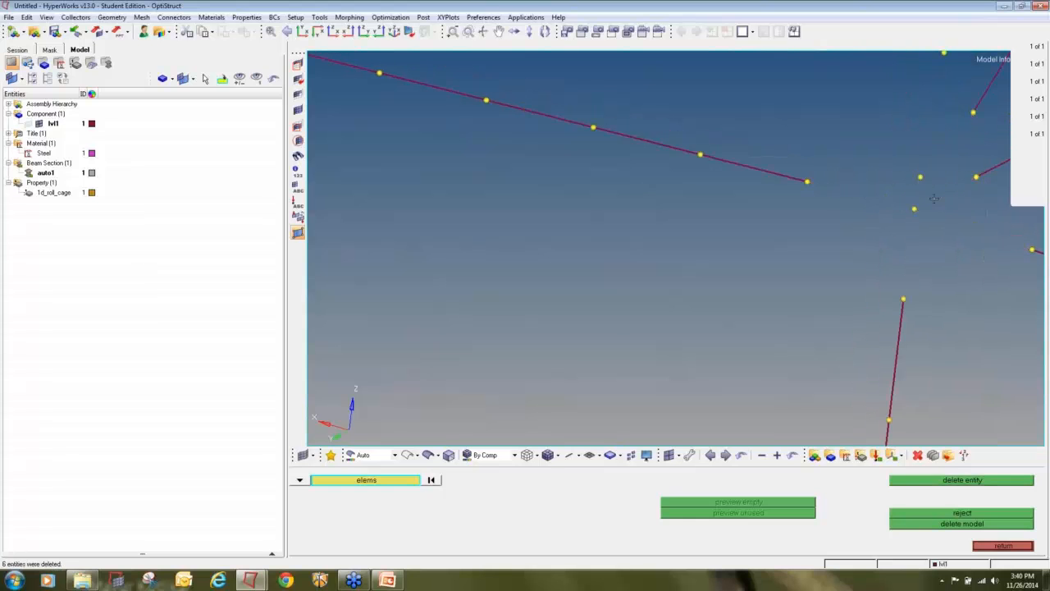
scroll(934, 198, down, 8)
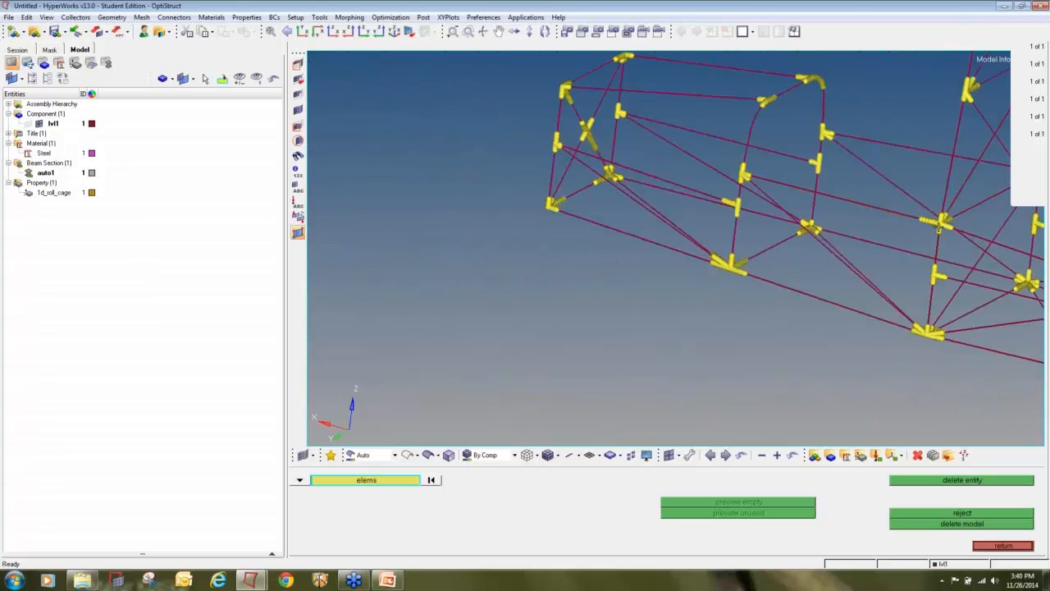
Delete the beam elements meeting at the two upper joints on the near side of the third frame's tall hoop
scroll(938, 227, up, 10)
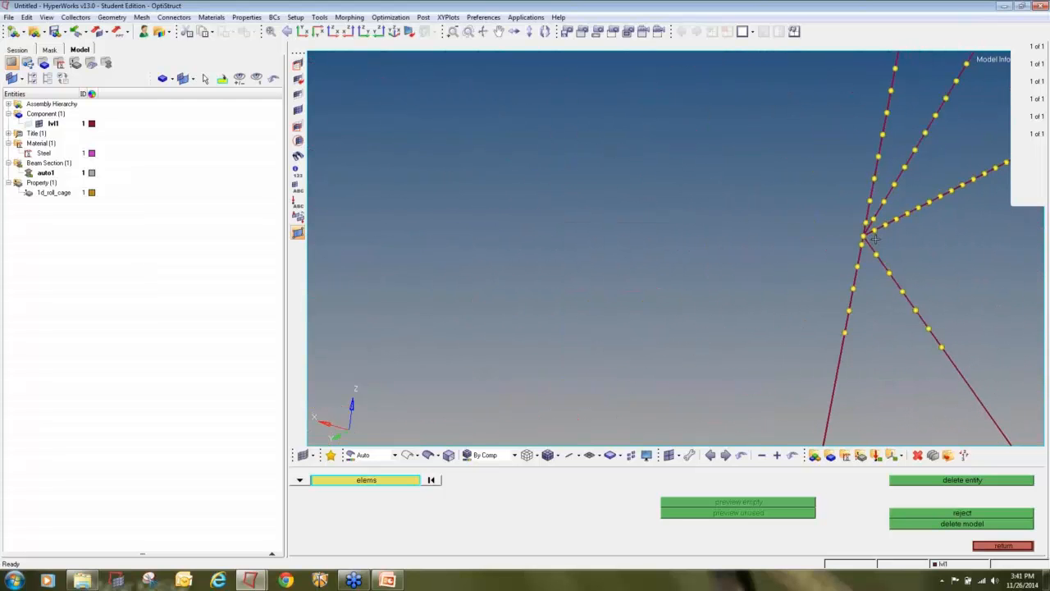
scroll(875, 238, up, 5)
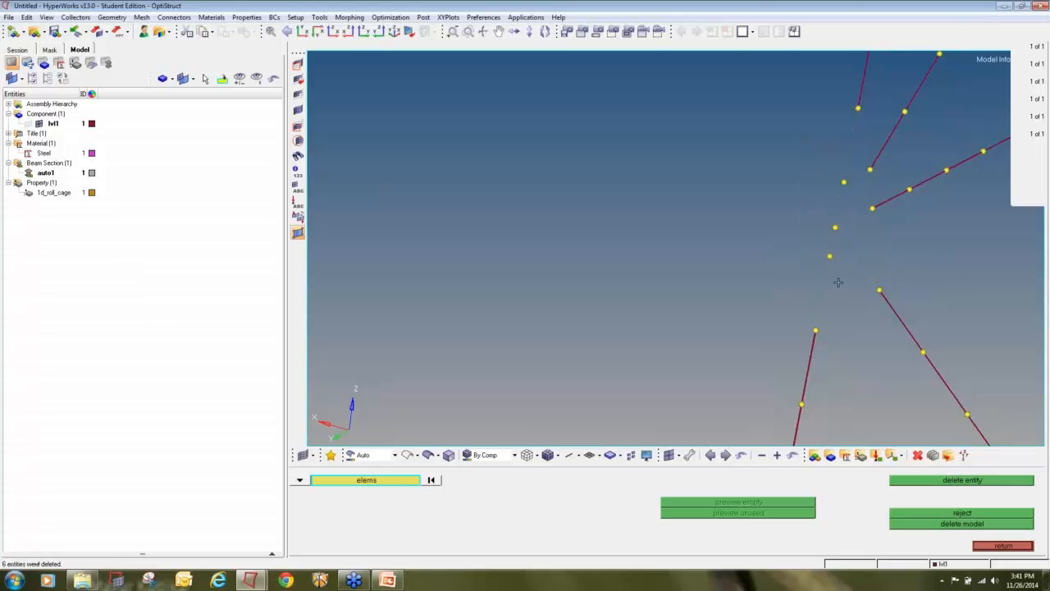
scroll(838, 282, down, 10)
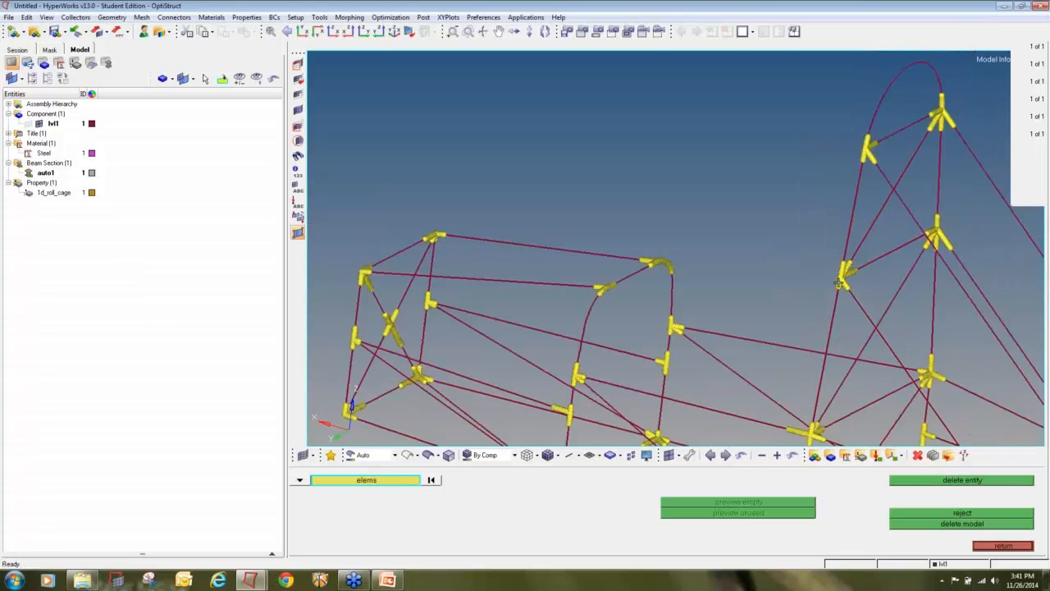
scroll(839, 282, down, 2)
scroll(863, 201, up, 10)
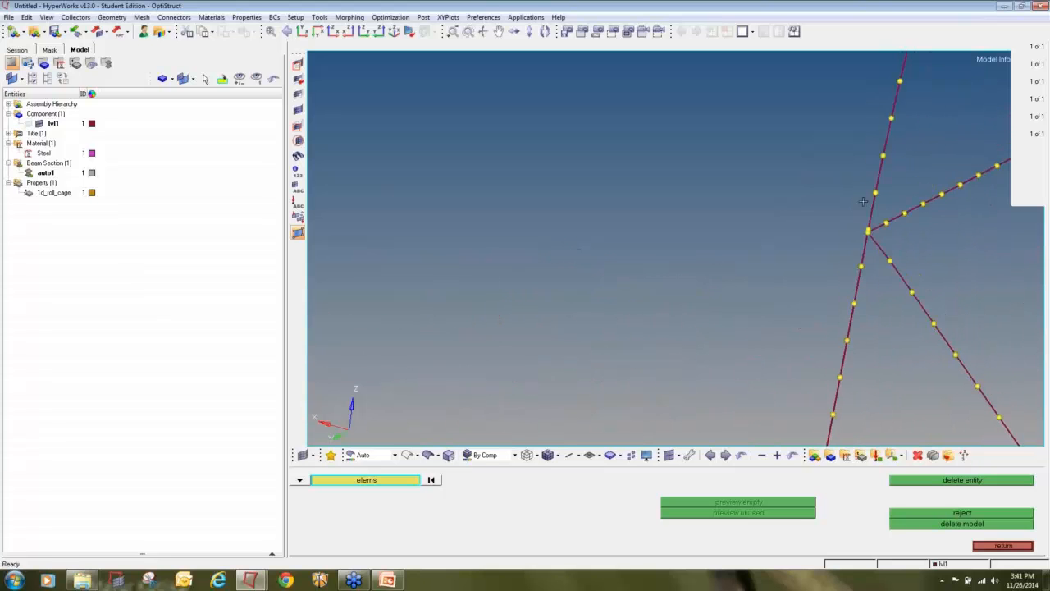
scroll(864, 201, up, 3)
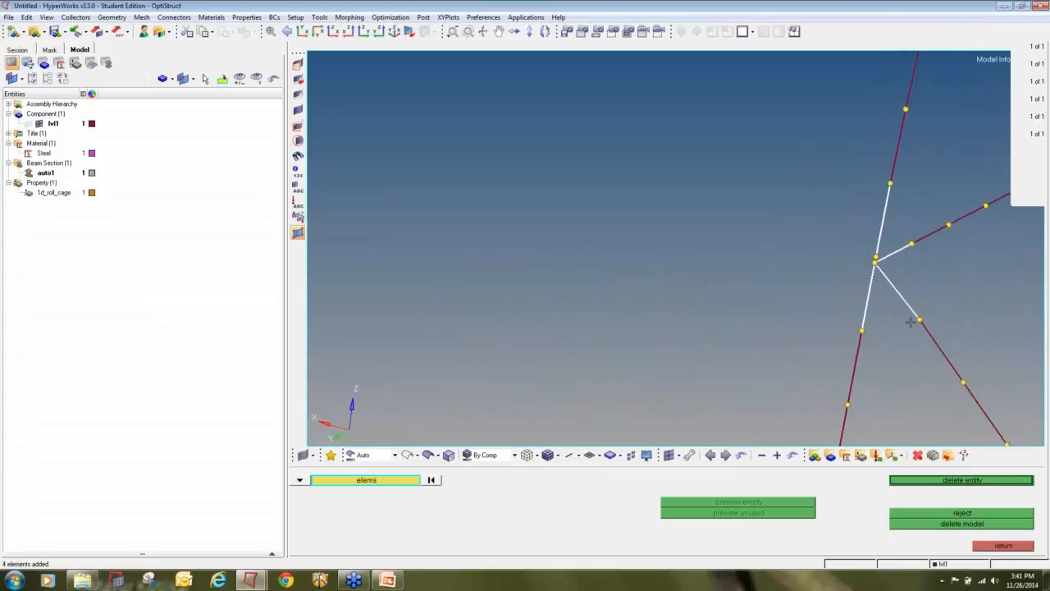
scroll(868, 281, down, 4)
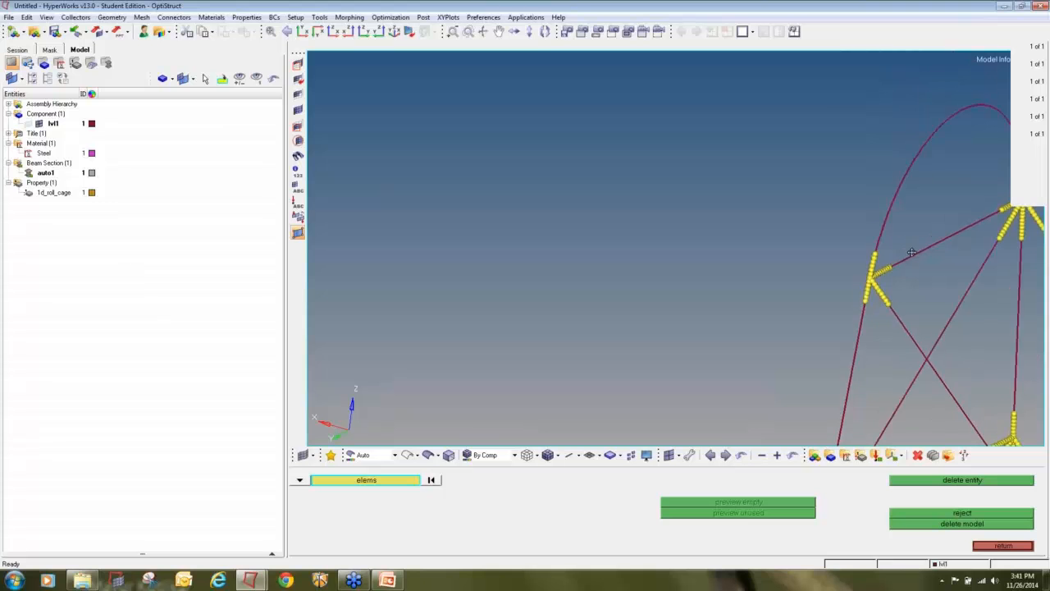
Delete the beam elements meeting at the topmost far-side joint of the third frame, just below the hoop's arch
ctrl+right_drag(1042, 209, 832, 232)
scroll(902, 215, up, 10)
scroll(923, 208, up, 4)
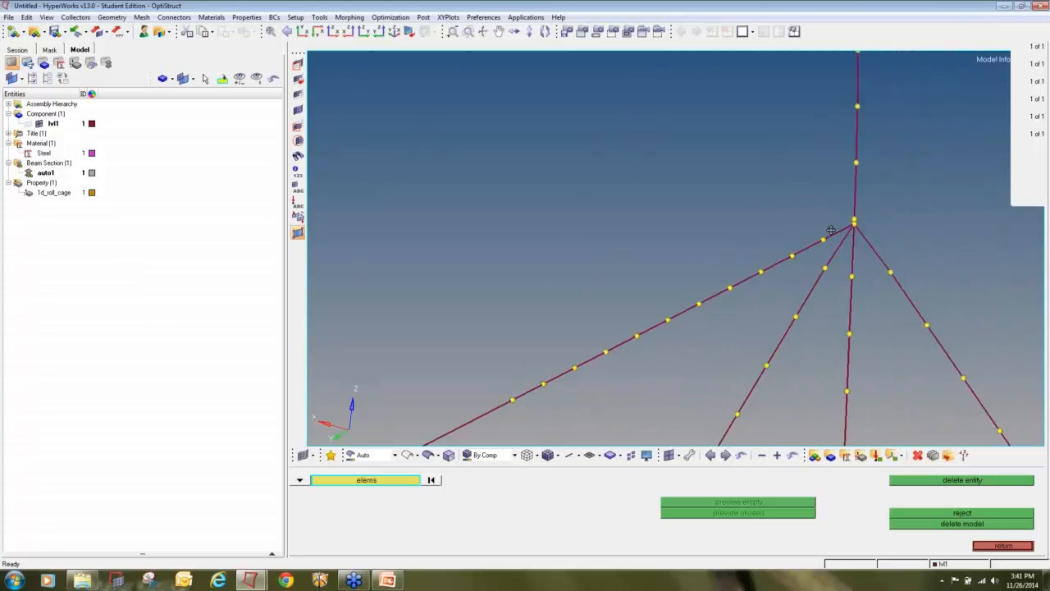
scroll(832, 232, up, 4)
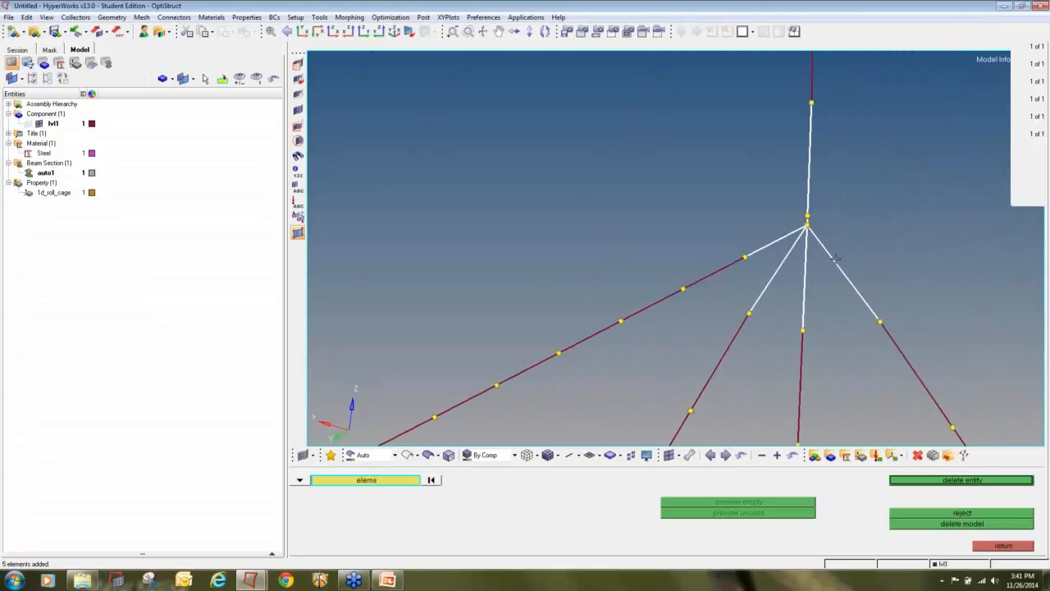
scroll(833, 227, down, 8)
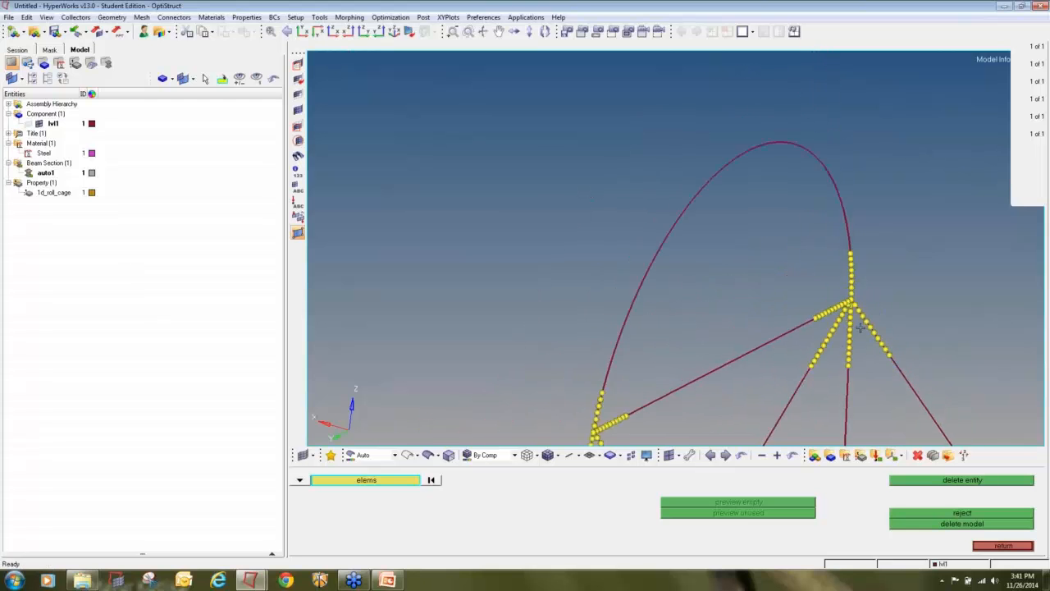
Delete the beam elements meeting at the second joint from the top on the third frame's far-side leg
ctrl+right_drag(835, 290, 804, 203)
scroll(802, 341, up, 12)
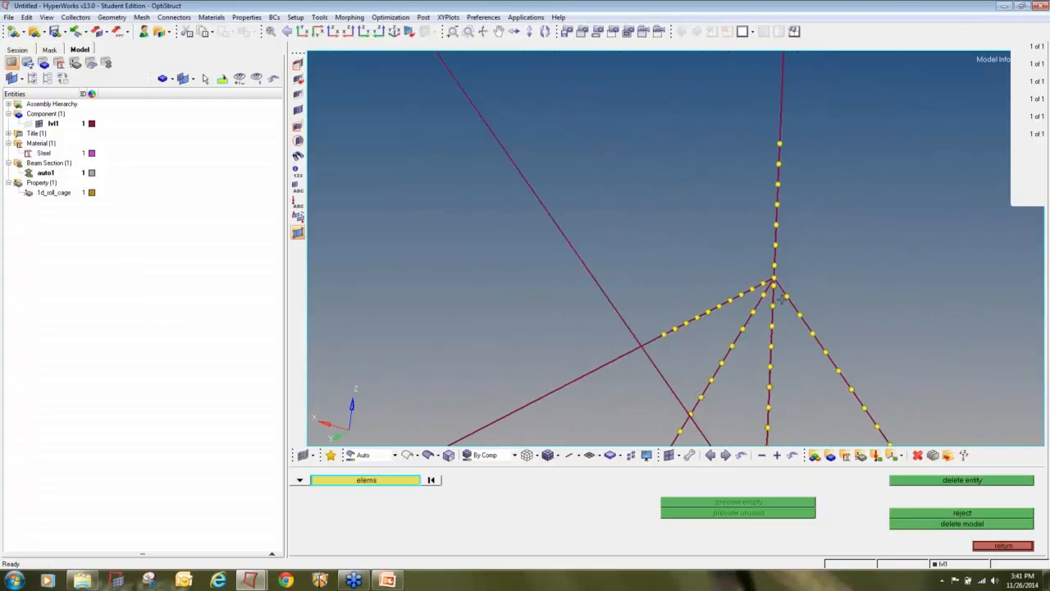
scroll(760, 257, up, 3)
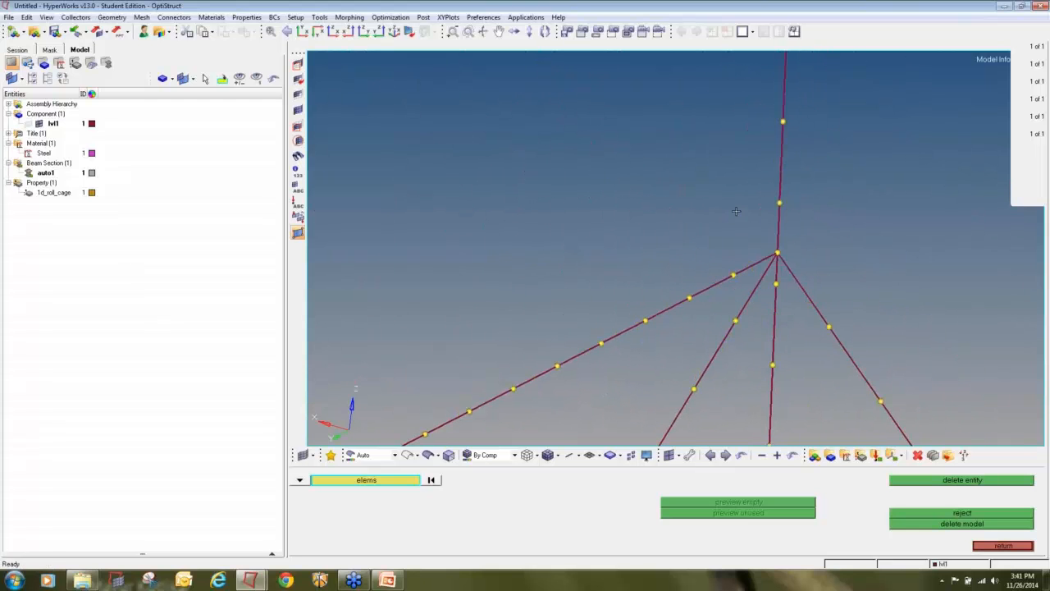
middle_click(821, 330)
scroll(800, 271, down, 6)
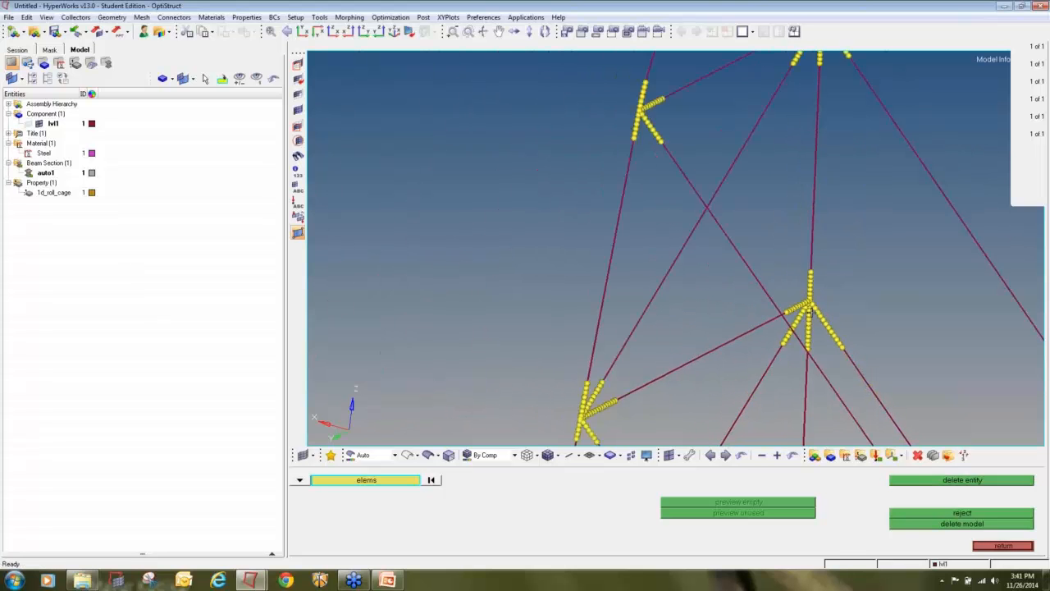
Delete the beam elements meeting at the two lowest joints above the base on the third frame's far-side leg
scroll(811, 308, down, 5)
scroll(812, 283, up, 10)
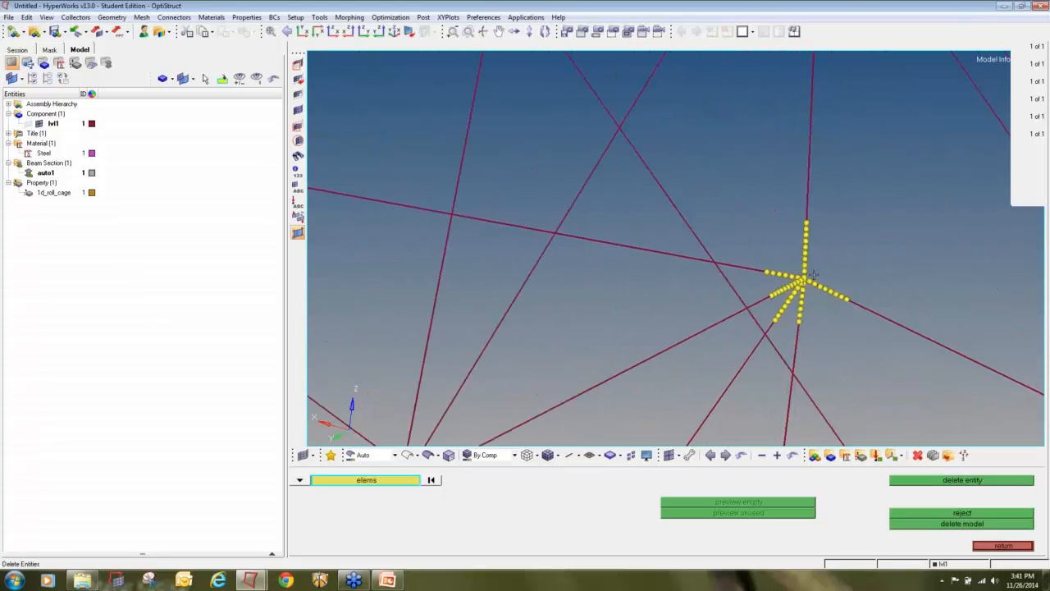
scroll(813, 273, up, 8)
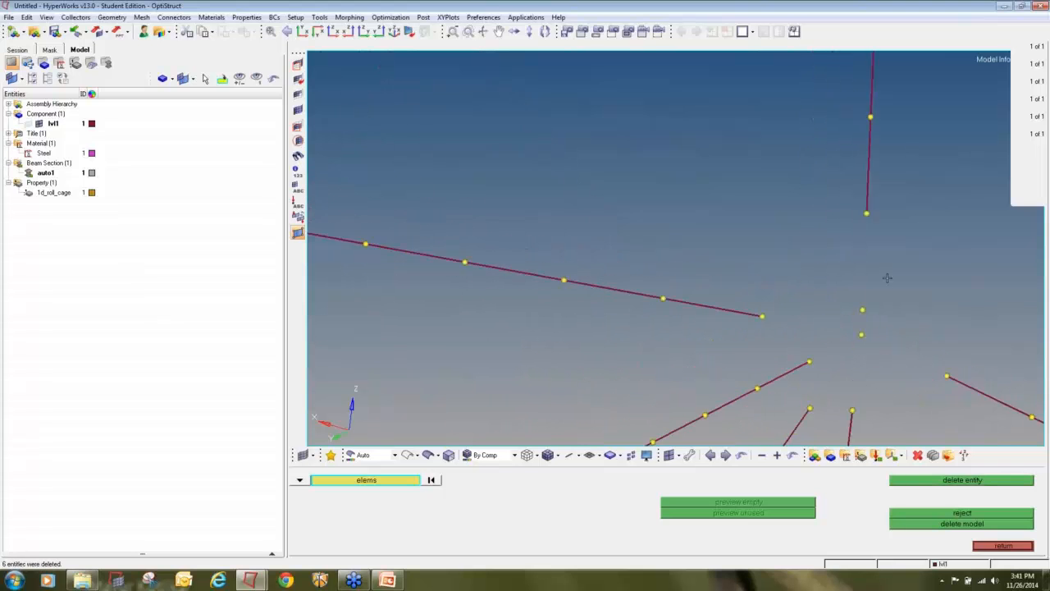
scroll(893, 340, down, 6)
scroll(817, 257, up, 8)
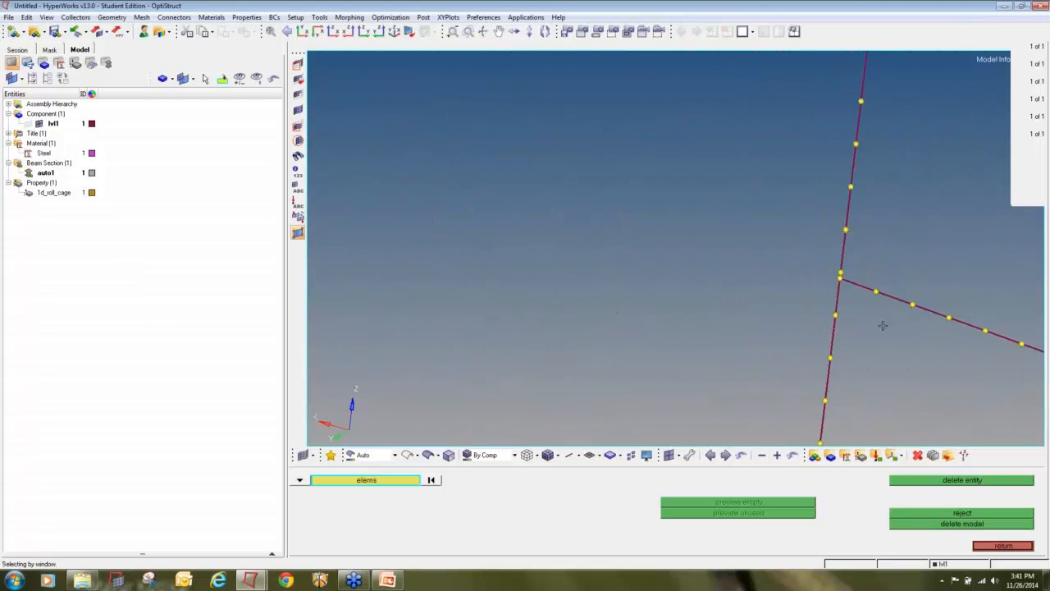
scroll(862, 265, down, 6)
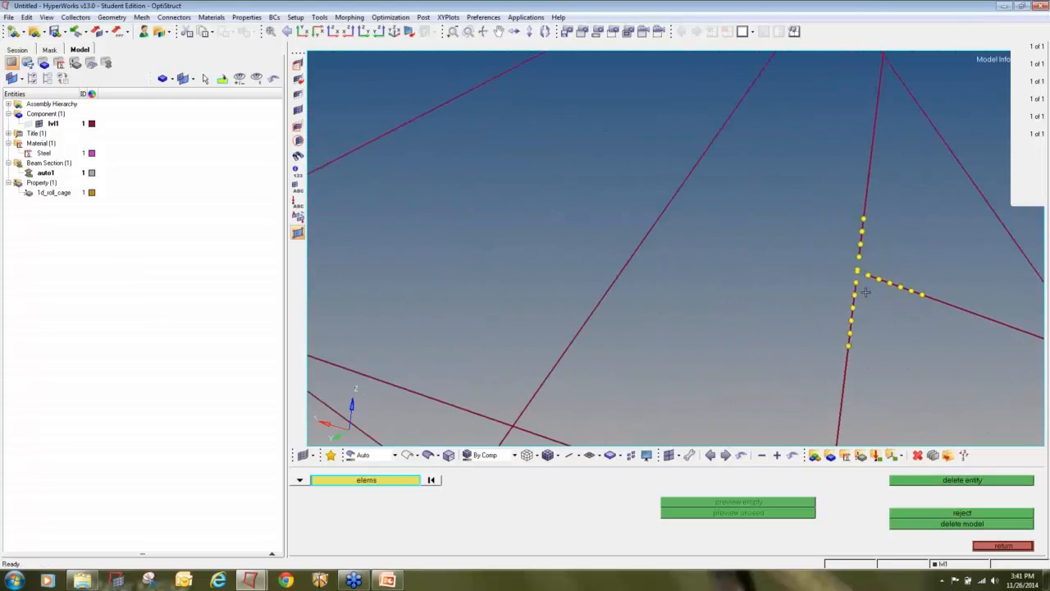
Delete the beam elements meeting at the third frame's far-side base joint
scroll(824, 335, up, 2)
scroll(826, 334, up, 6)
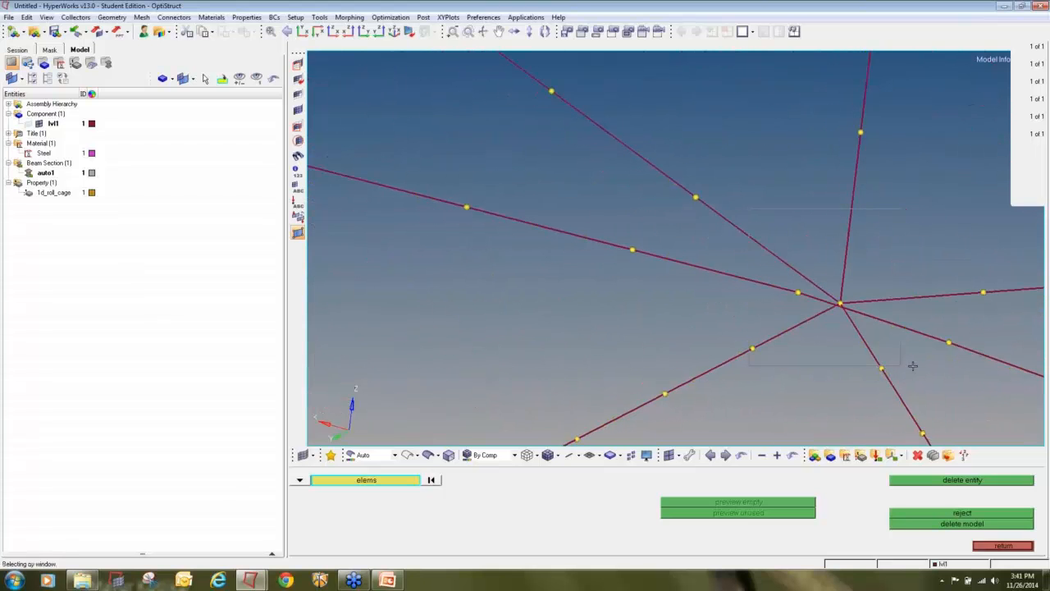
scroll(812, 325, down, 8)
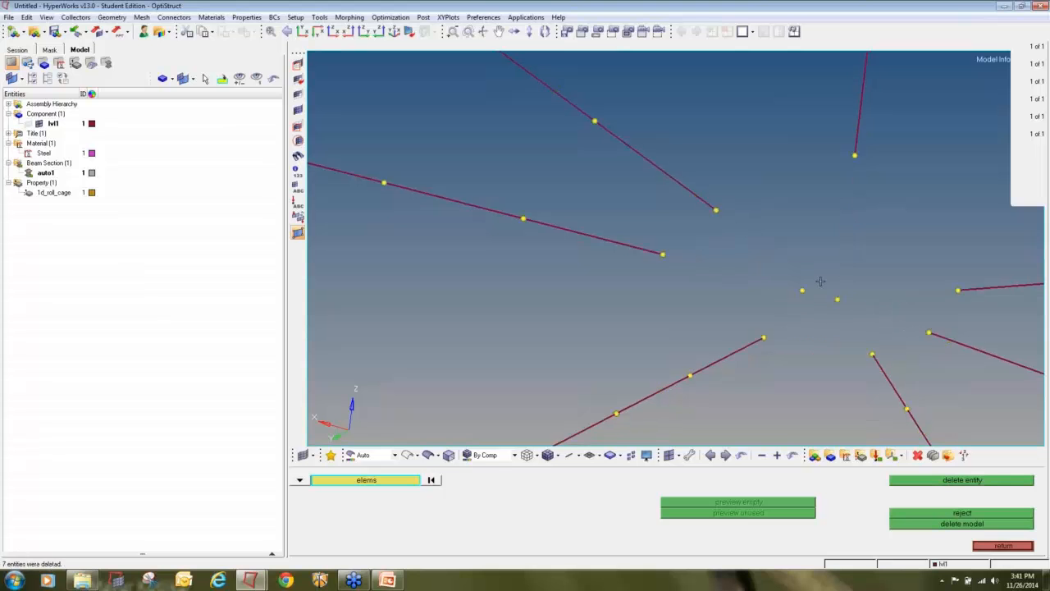
scroll(831, 308, down, 4)
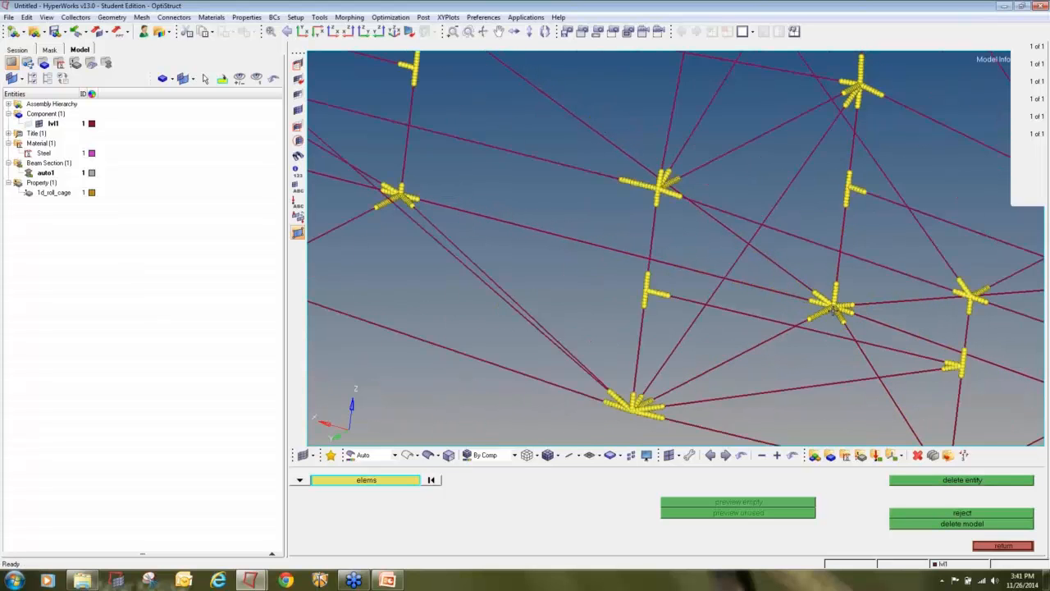
Delete the beam elements meeting at the fourth frame's near-side base joint and at the middle joint directly above it
scroll(896, 423, up, 5)
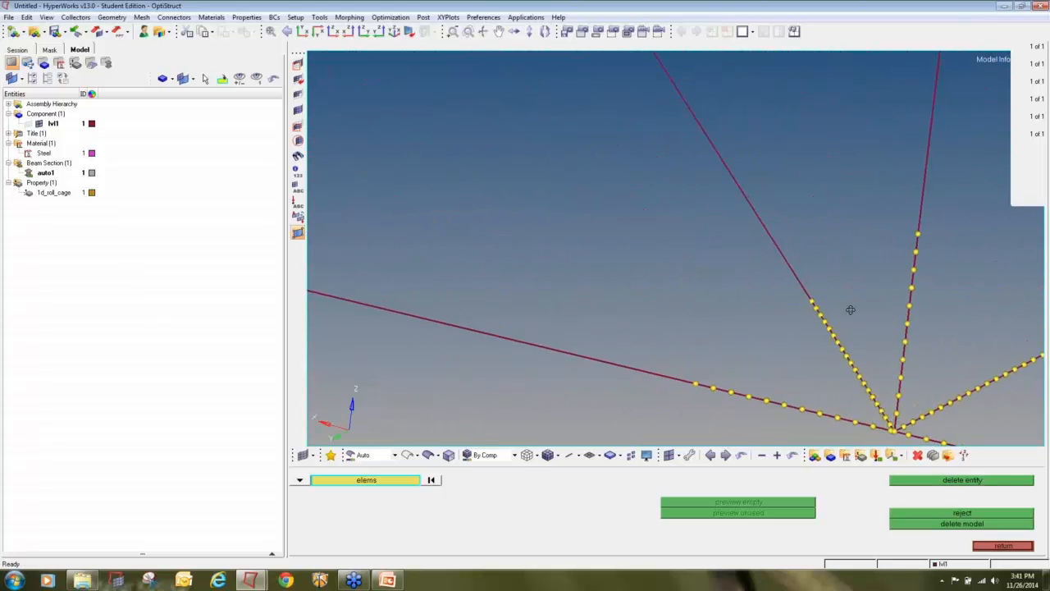
scroll(837, 287, up, 5)
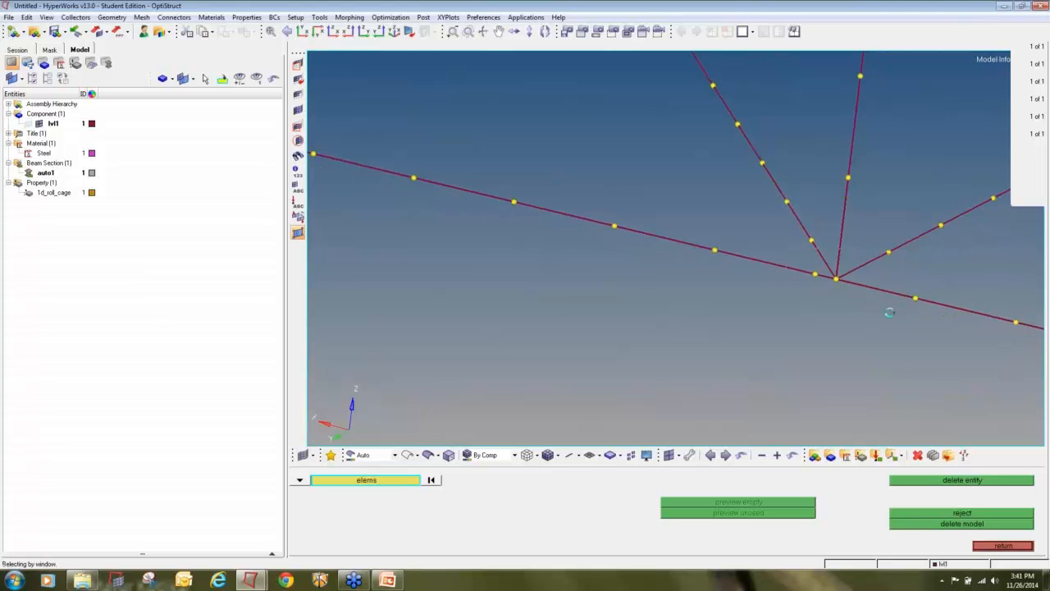
scroll(826, 320, down, 2)
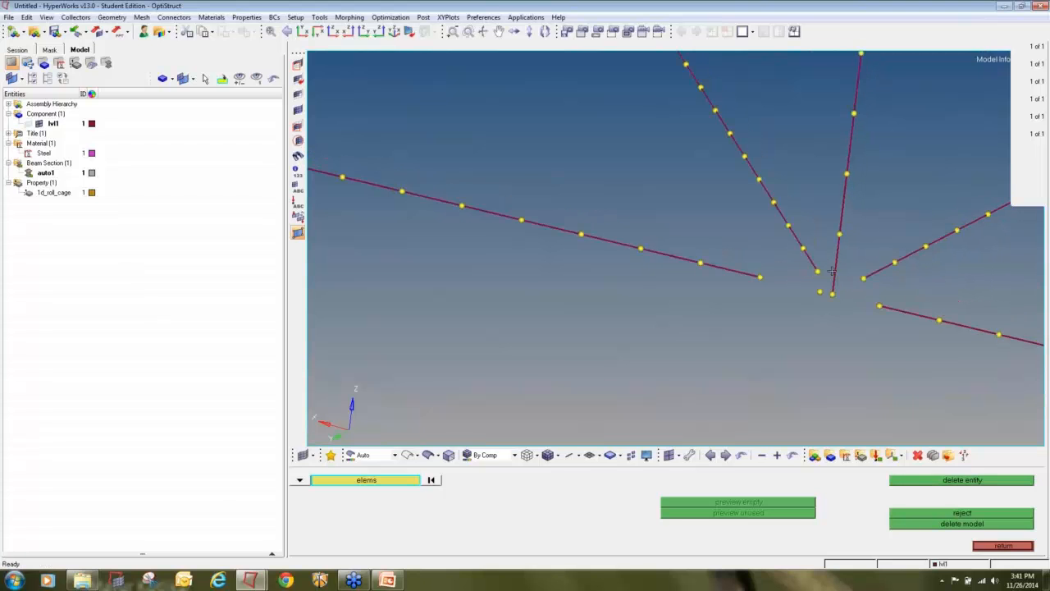
scroll(831, 315, down, 6)
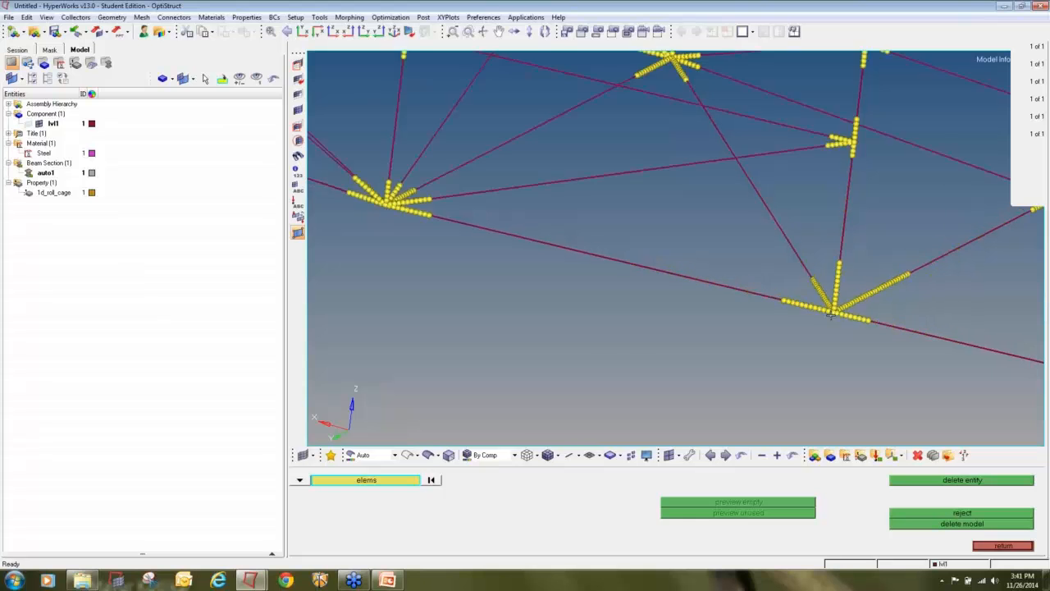
scroll(837, 193, up, 6)
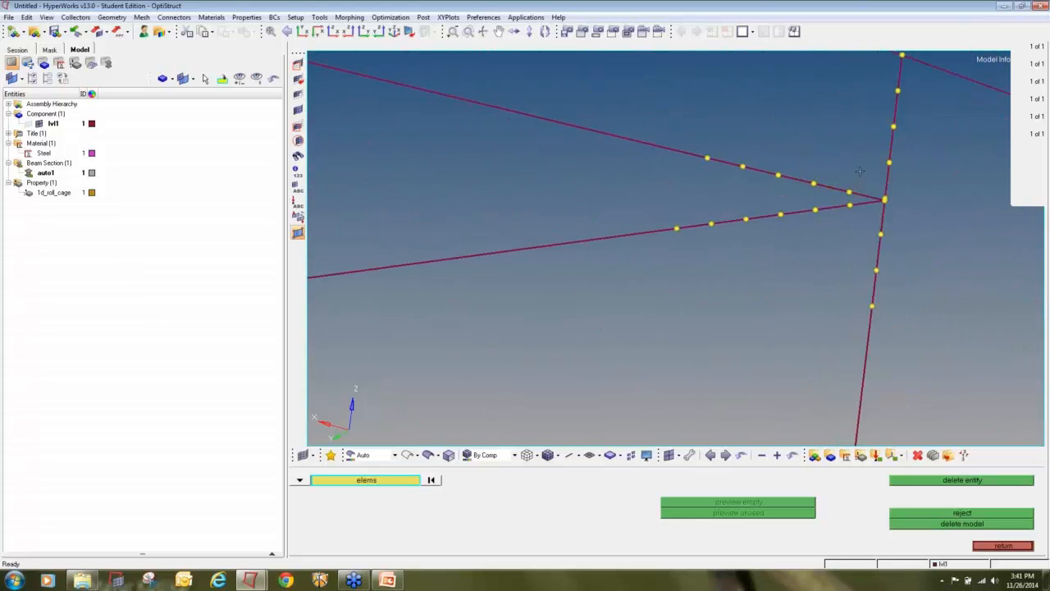
scroll(901, 214, up, 3)
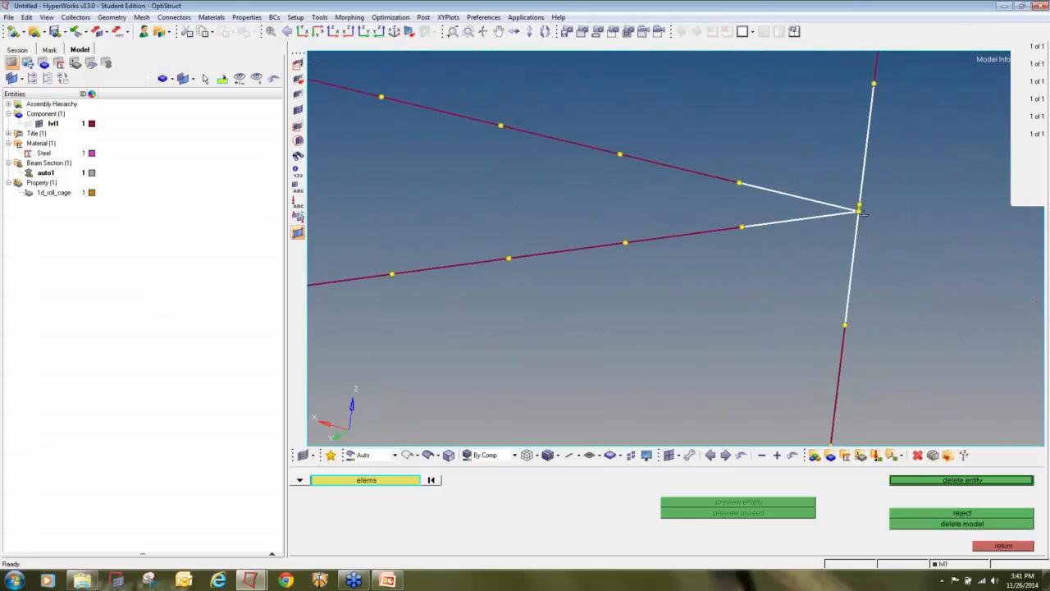
scroll(876, 233, down, 6)
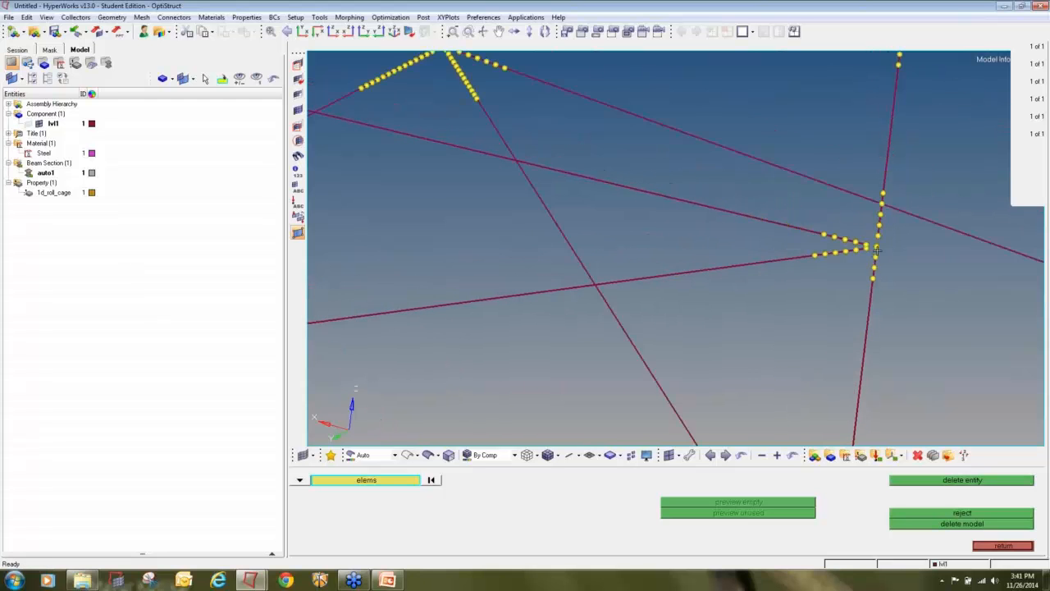
Delete the beam elements meeting at the fourth frame's near-side top joint
scroll(876, 251, up, 6)
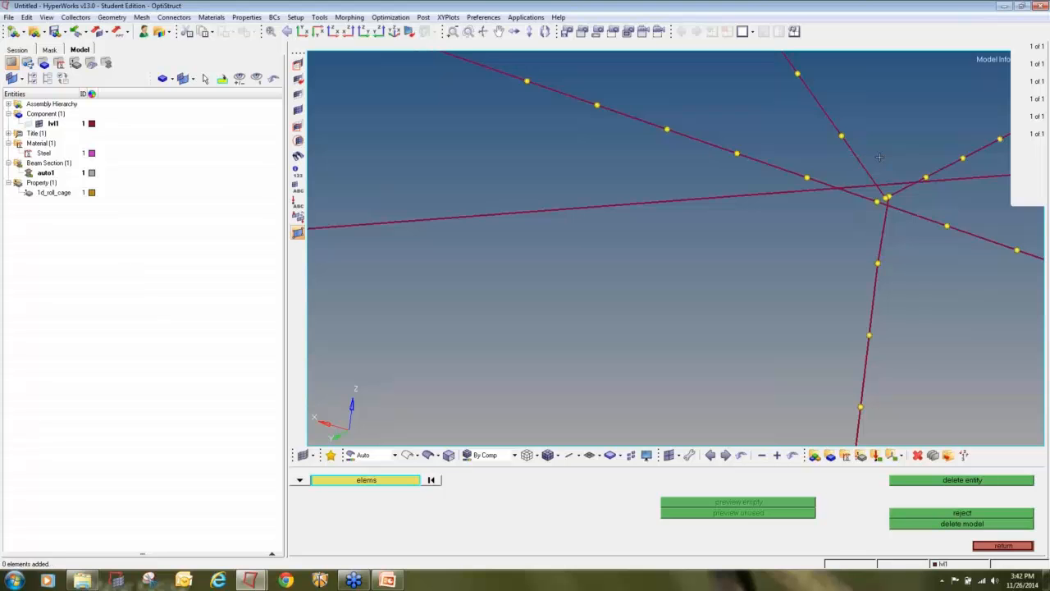
scroll(879, 157, down, 8)
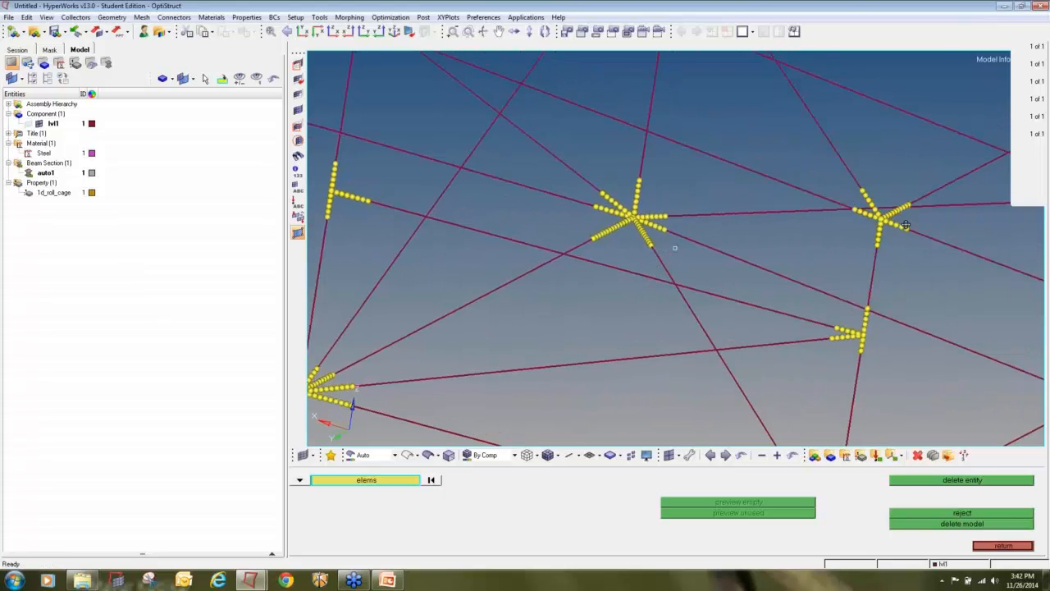
scroll(807, 297, up, 8)
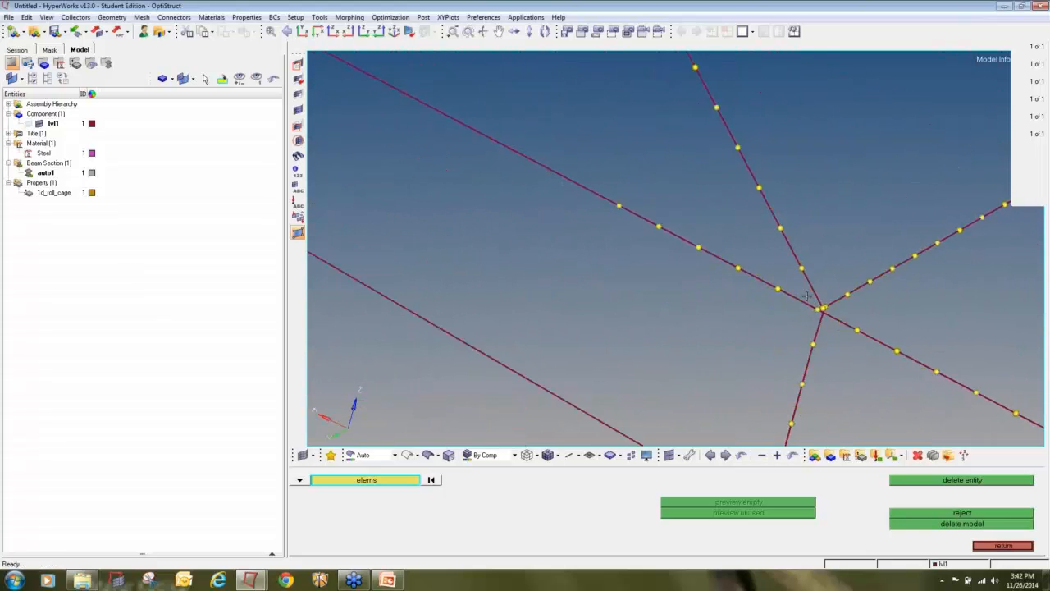
scroll(807, 297, up, 3)
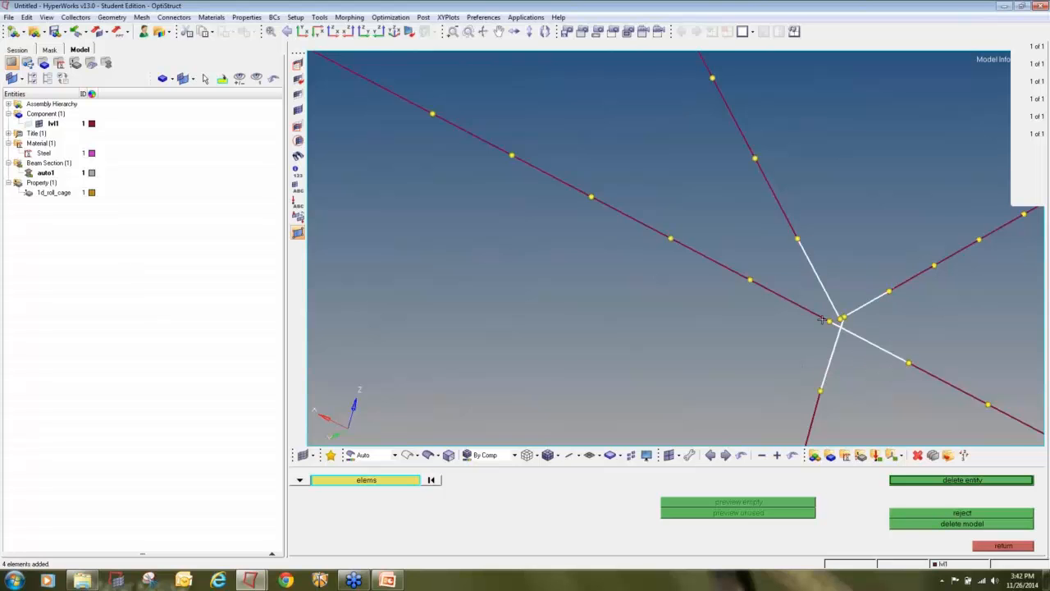
scroll(827, 345, down, 8)
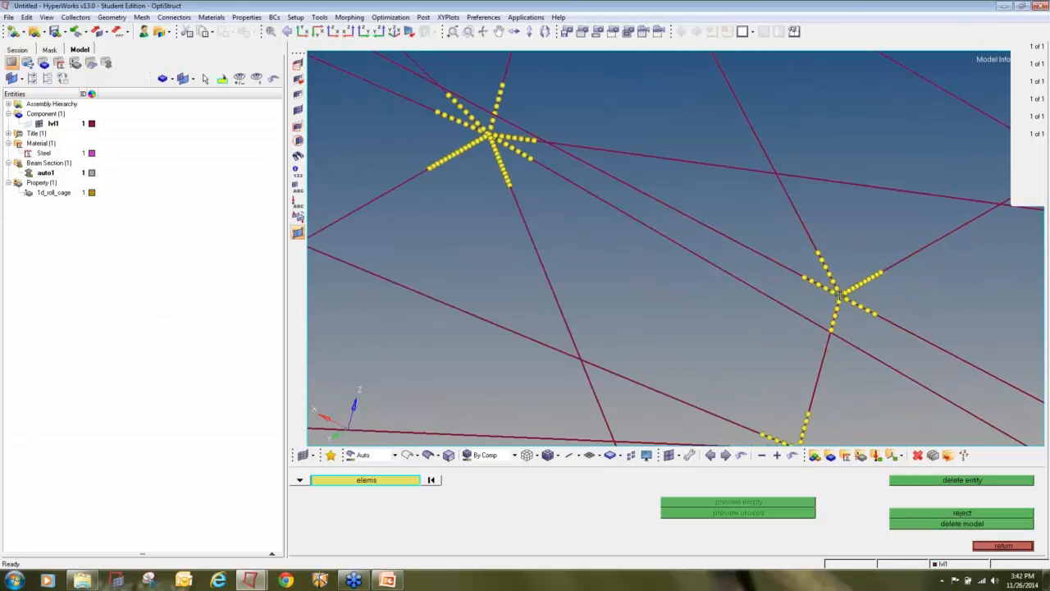
Delete the beam elements meeting at the fourth frame's far-side top joint and at the middle joint just below it
scroll(840, 294, down, 3)
scroll(956, 236, up, 9)
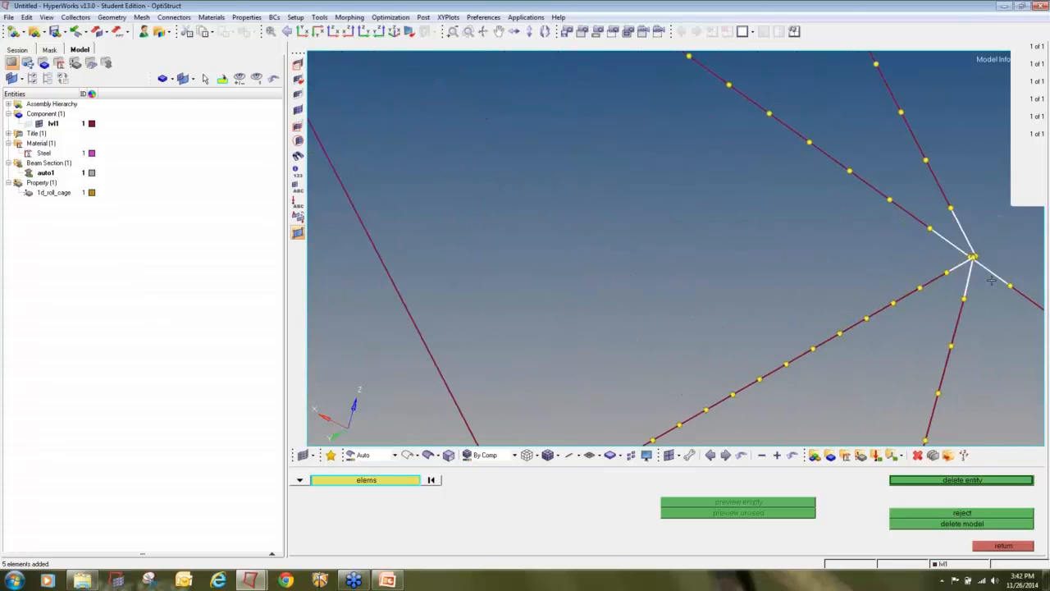
scroll(983, 267, down, 8)
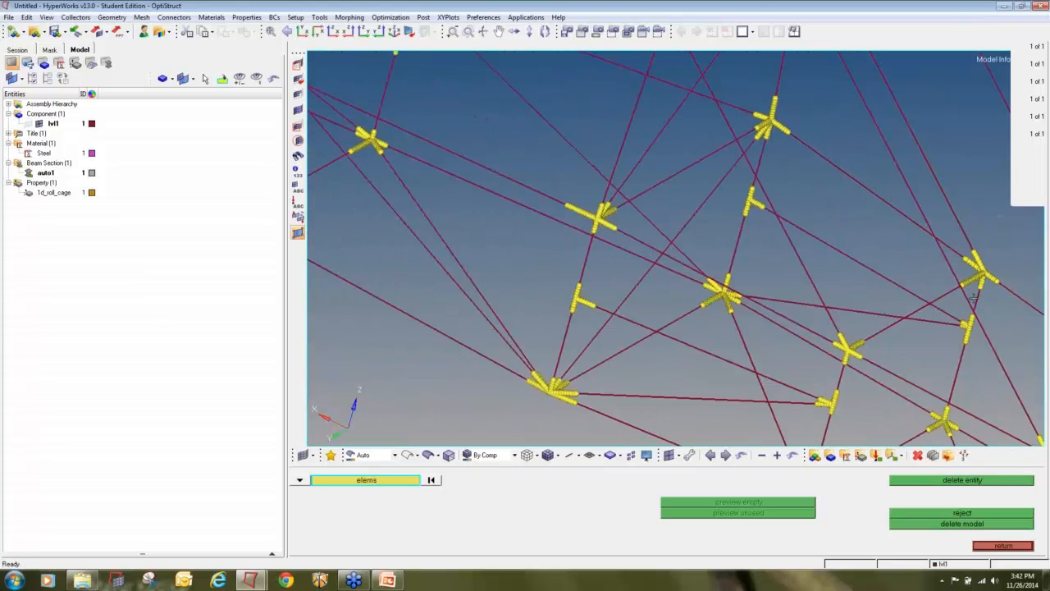
scroll(972, 316, up, 8)
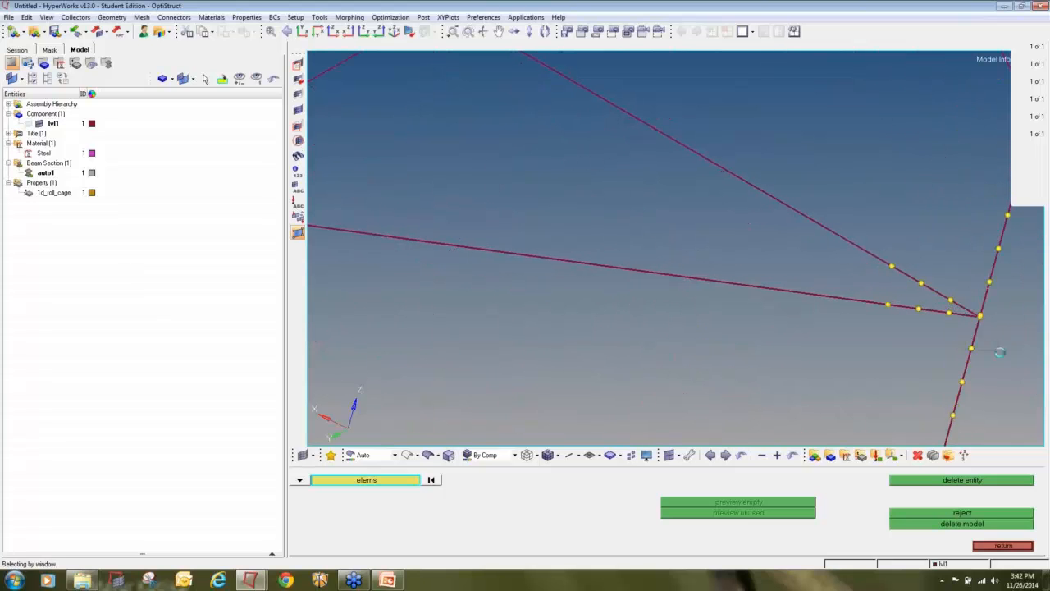
scroll(971, 316, down, 8)
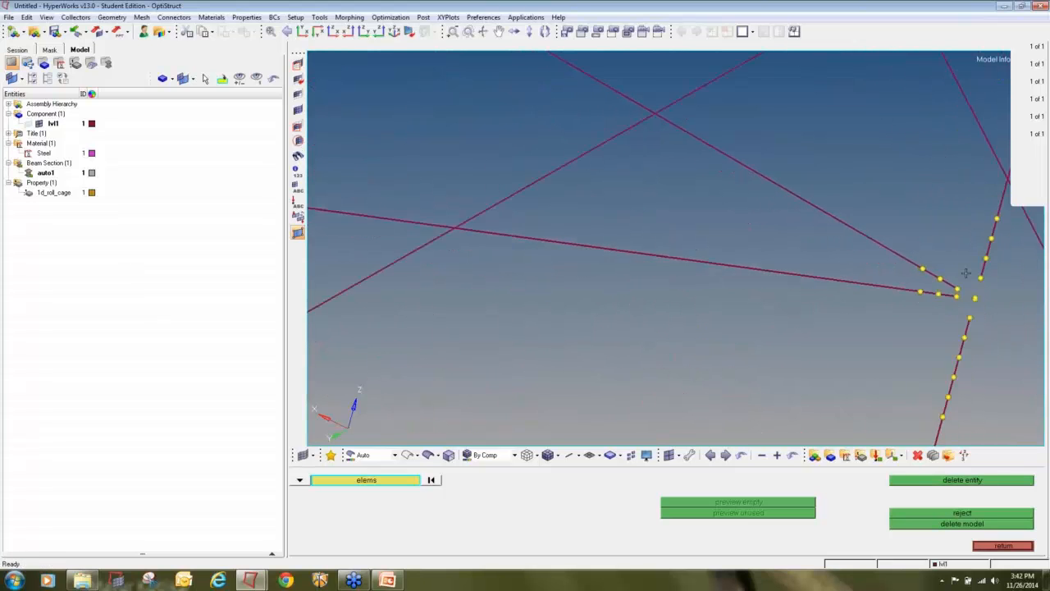
Delete the beam elements meeting at the fourth frame's far-side base joint
scroll(952, 351, up, 8)
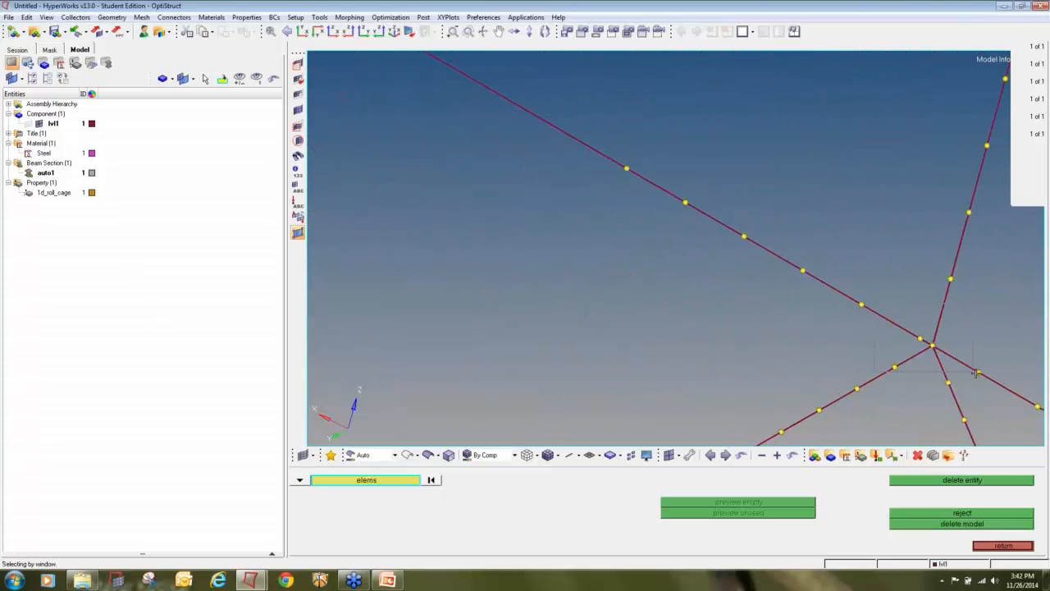
shift+drag(976, 374, 975, 374)
middle_click(944, 339)
scroll(944, 333, down, 5)
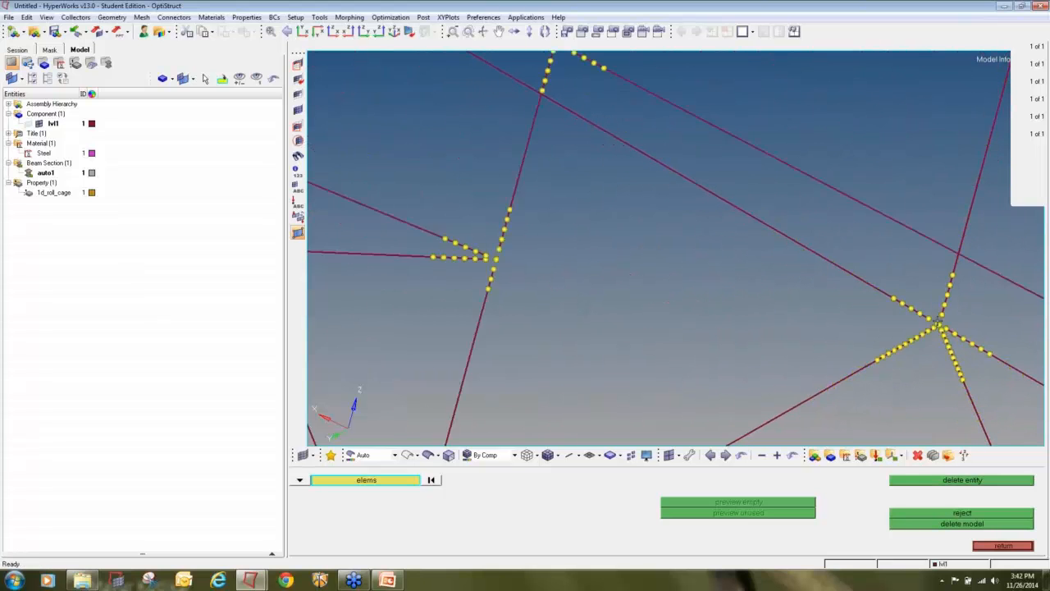
Delete the beam elements meeting at the near-side base joint of the fifth, last frame
scroll(939, 324, down, 3)
scroll(694, 328, up, 6)
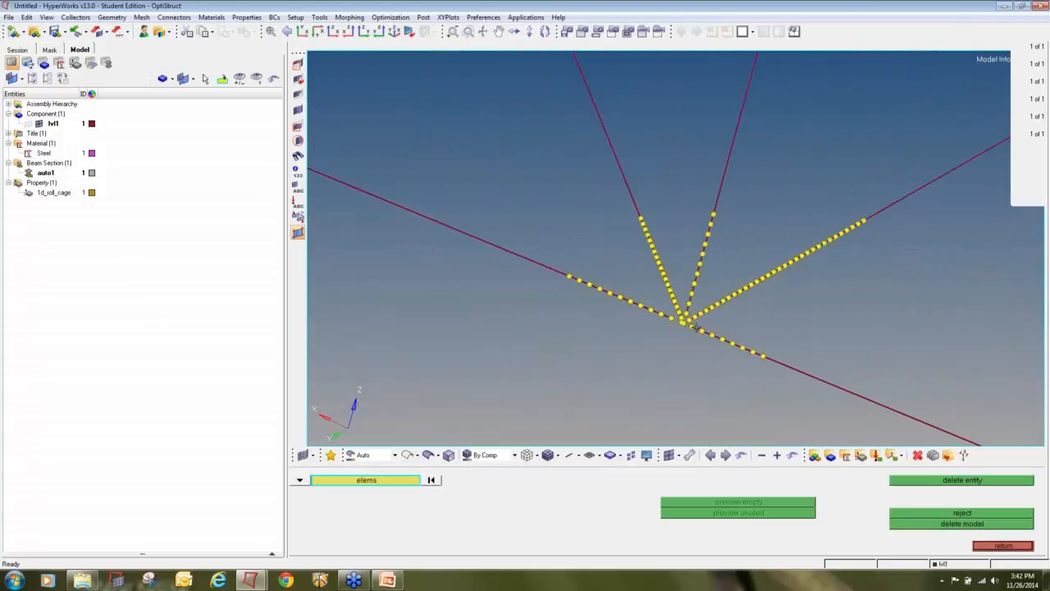
scroll(694, 328, down, 4)
scroll(857, 306, up, 5)
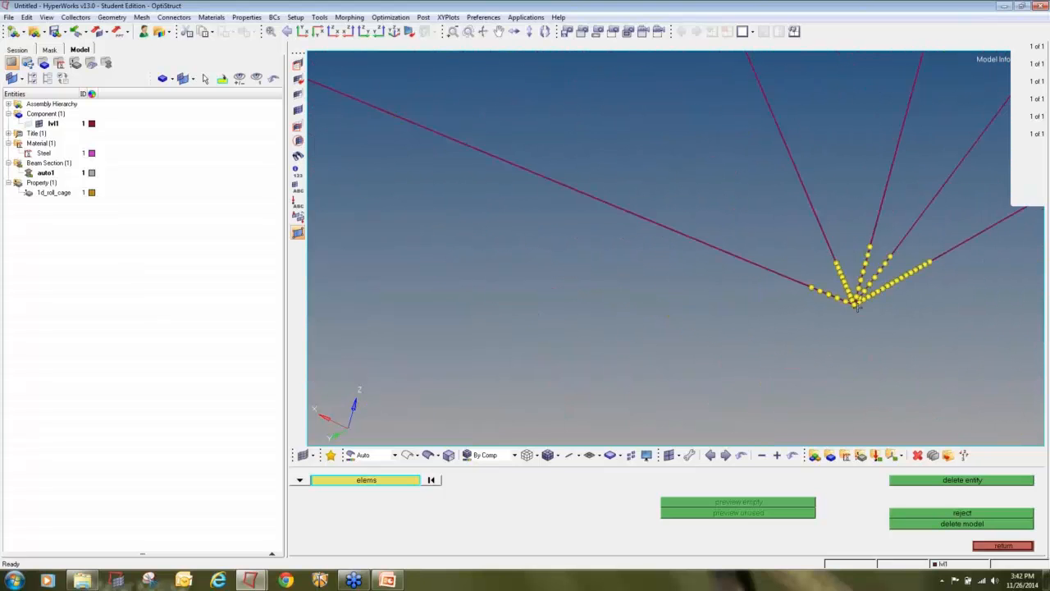
scroll(857, 306, down, 4)
shift+drag(807, 343, 907, 365)
click(820, 326)
middle_click(820, 326)
scroll(819, 327, down, 2)
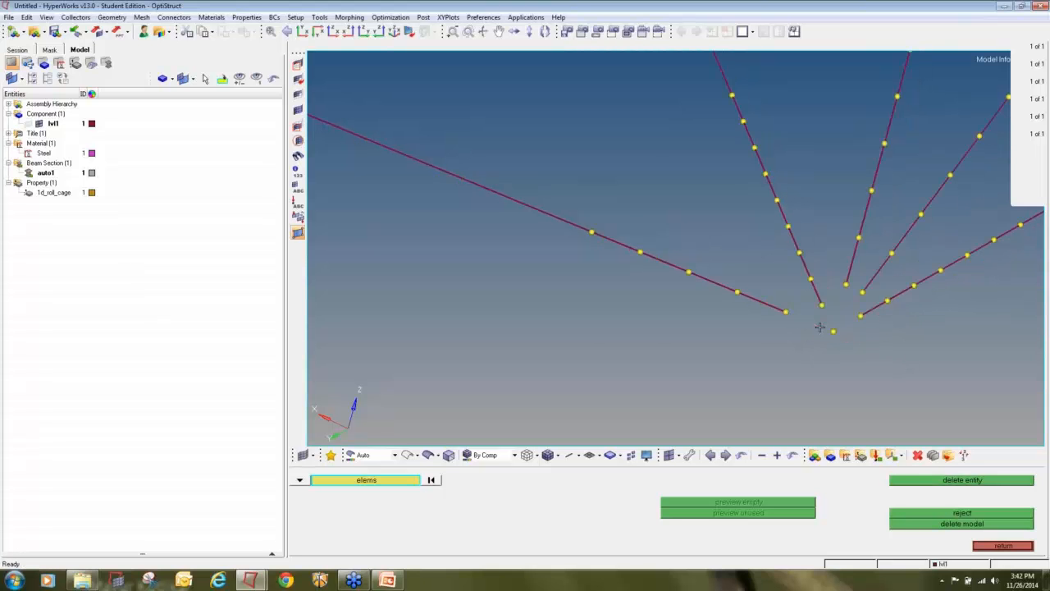
Delete the beam elements meeting at the fifth frame's far-side base joint
scroll(819, 327, down, 4)
scroll(901, 273, up, 4)
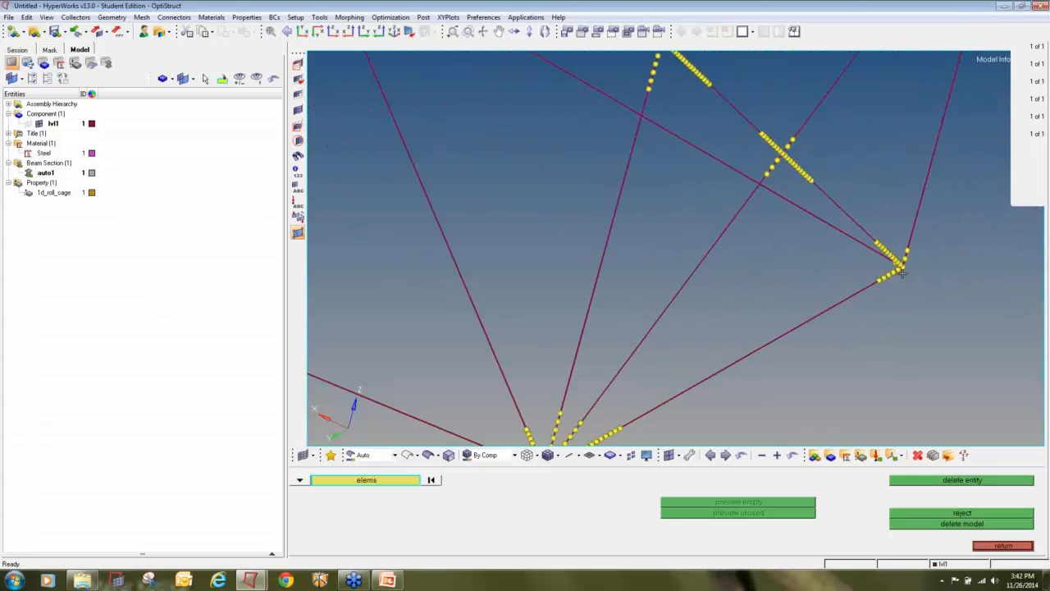
scroll(901, 273, up, 4)
shift+drag(988, 339, 988, 339)
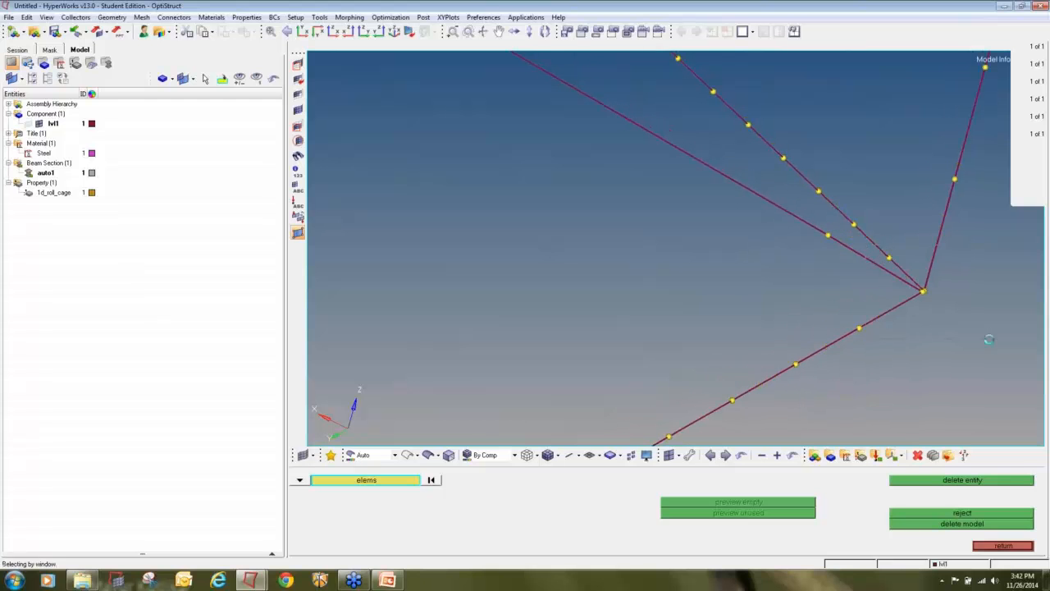
click(936, 255)
middle_click(946, 281)
scroll(946, 280, down, 6)
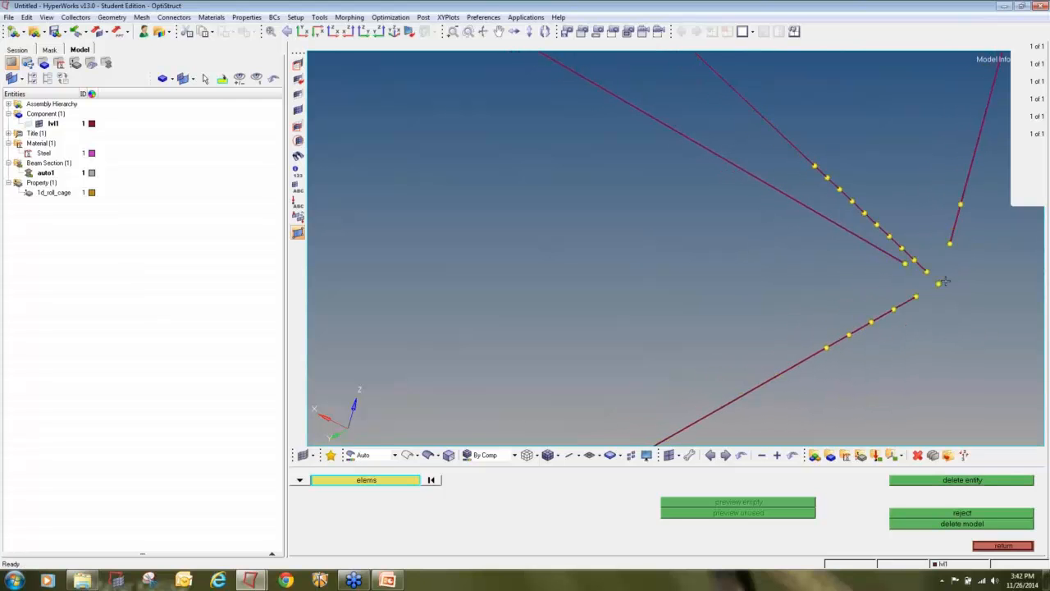
Delete the beam elements meeting where the two diagonal braces of the fifth frame cross
scroll(945, 281, down, 4)
scroll(941, 230, up, 6)
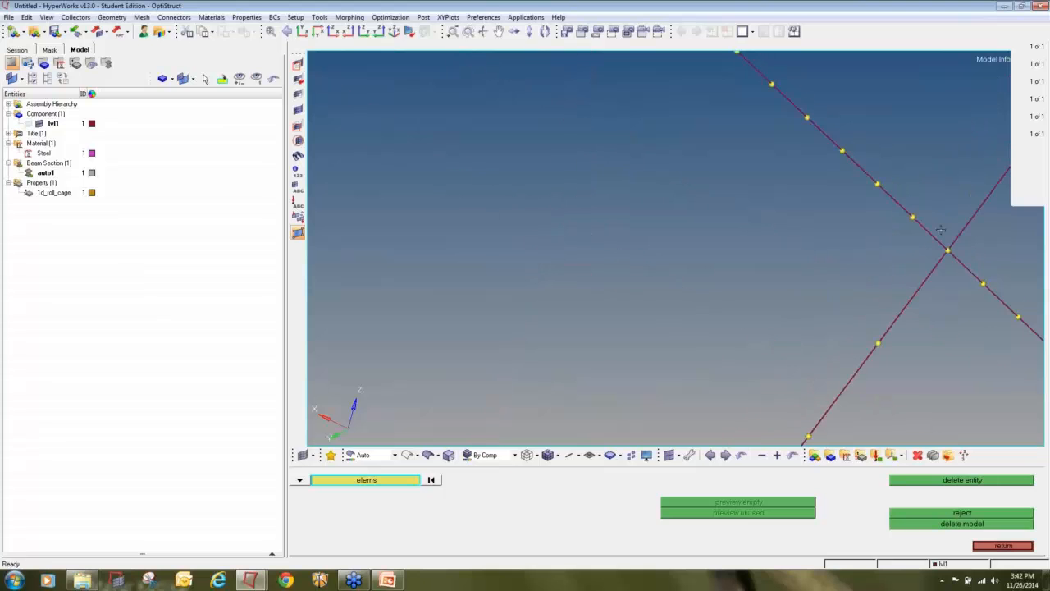
shift+drag(912, 222, 985, 303)
click(966, 229)
middle_click(966, 252)
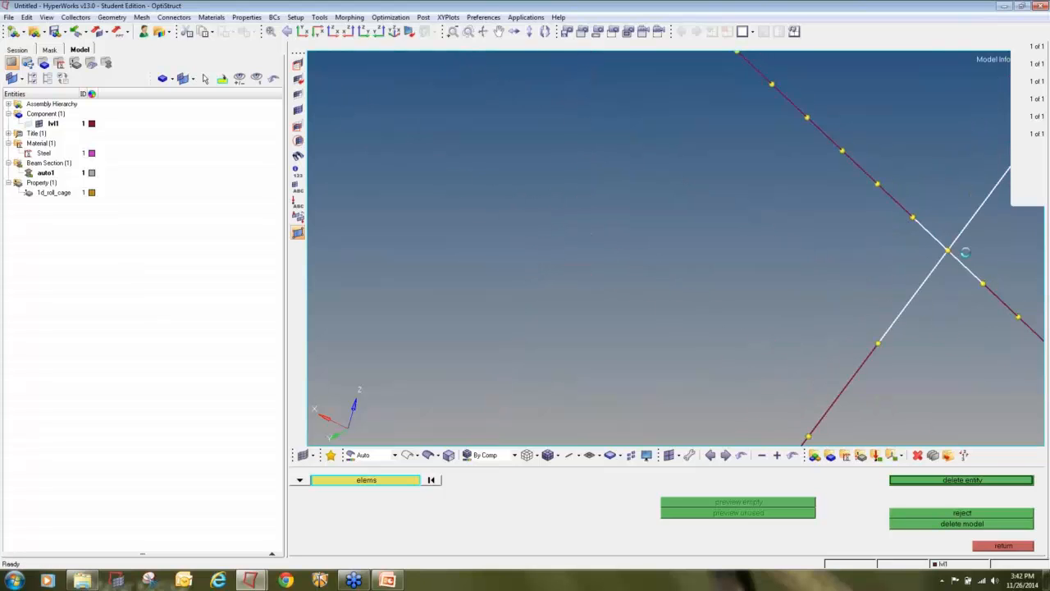
scroll(818, 130, down, 8)
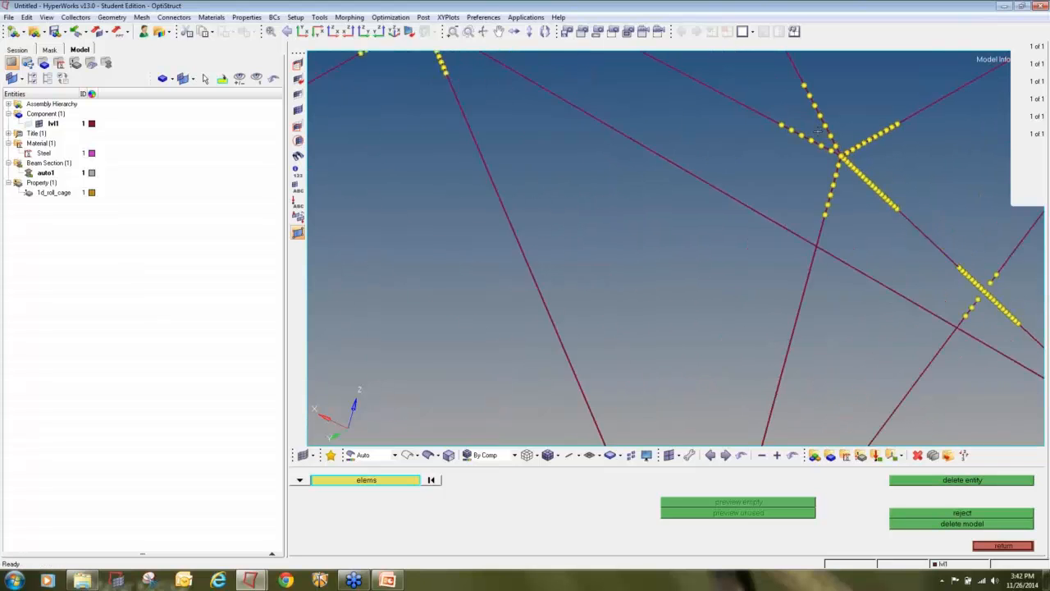
Delete the beam elements meeting at the fifth frame's near-side top joint
scroll(836, 149, up, 8)
shift+drag(823, 146, 885, 219)
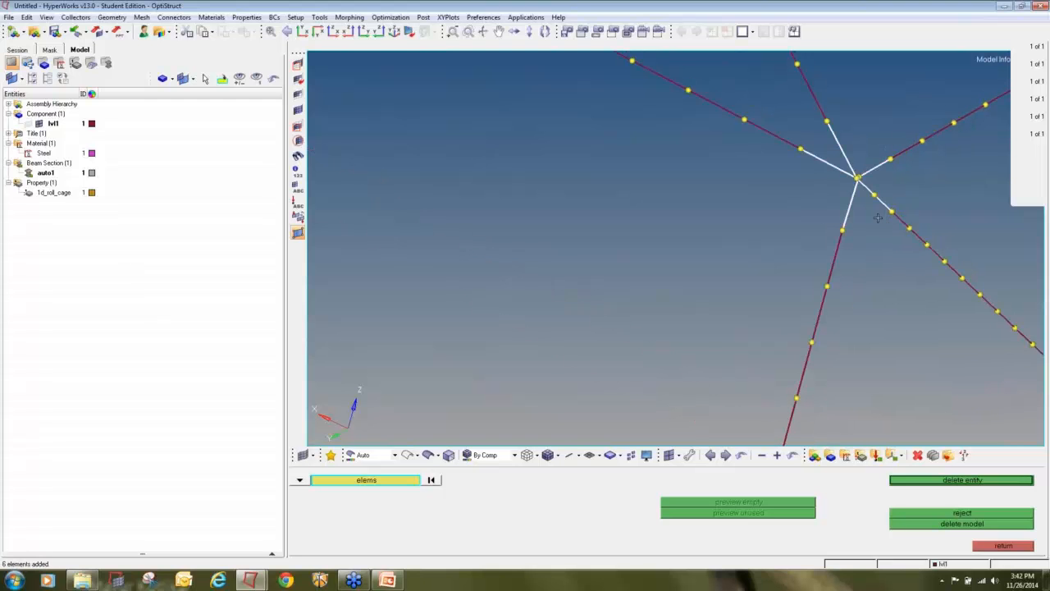
middle_click(878, 217)
scroll(878, 216, down, 2)
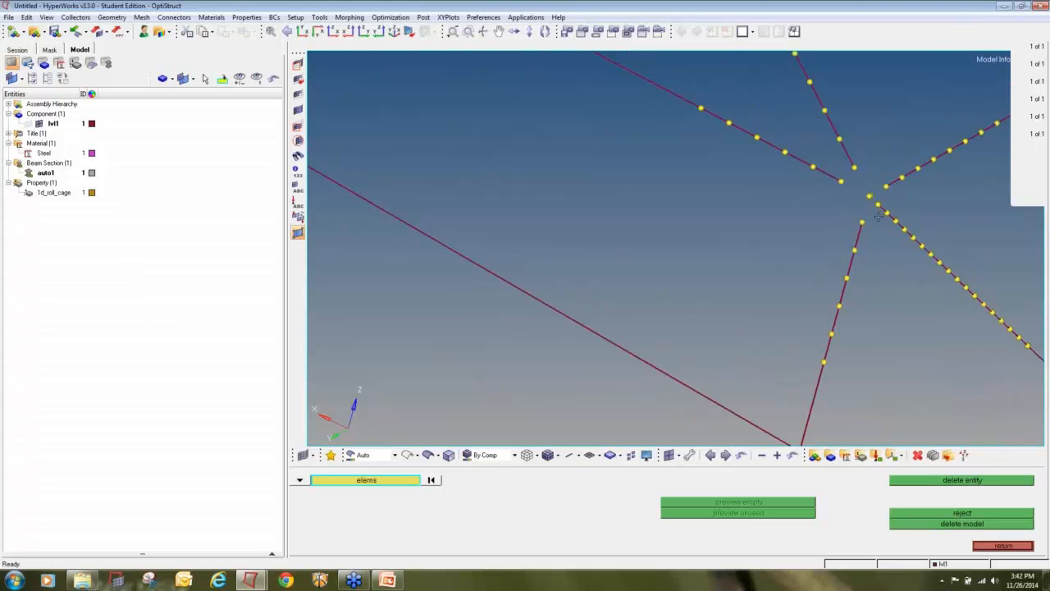
scroll(877, 217, down, 12)
Delete the beam elements meeting at the fifth frame's far-side top joint
scroll(948, 179, up, 5)
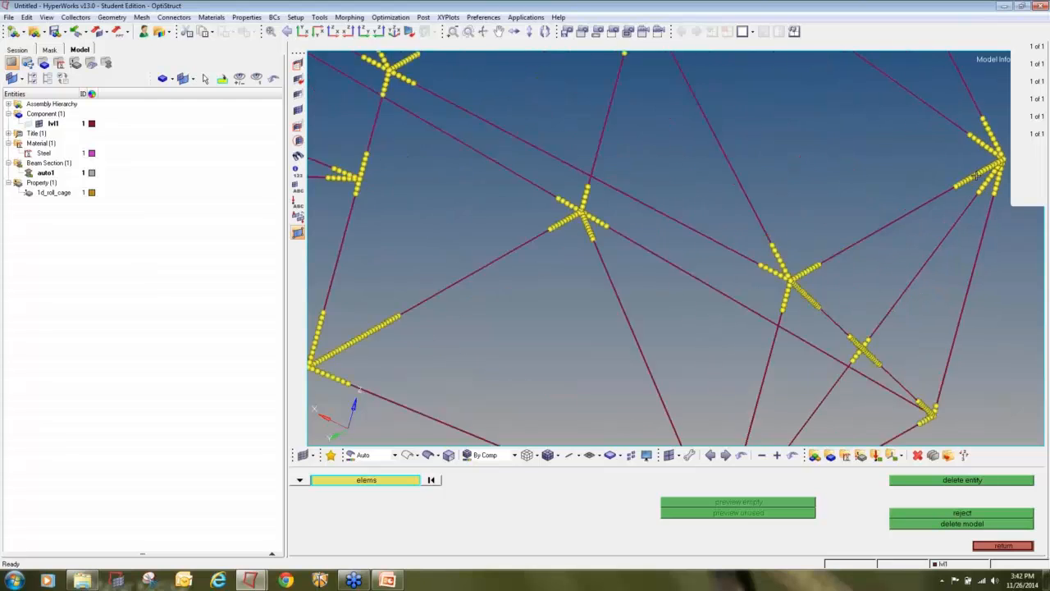
scroll(793, 149, up, 6)
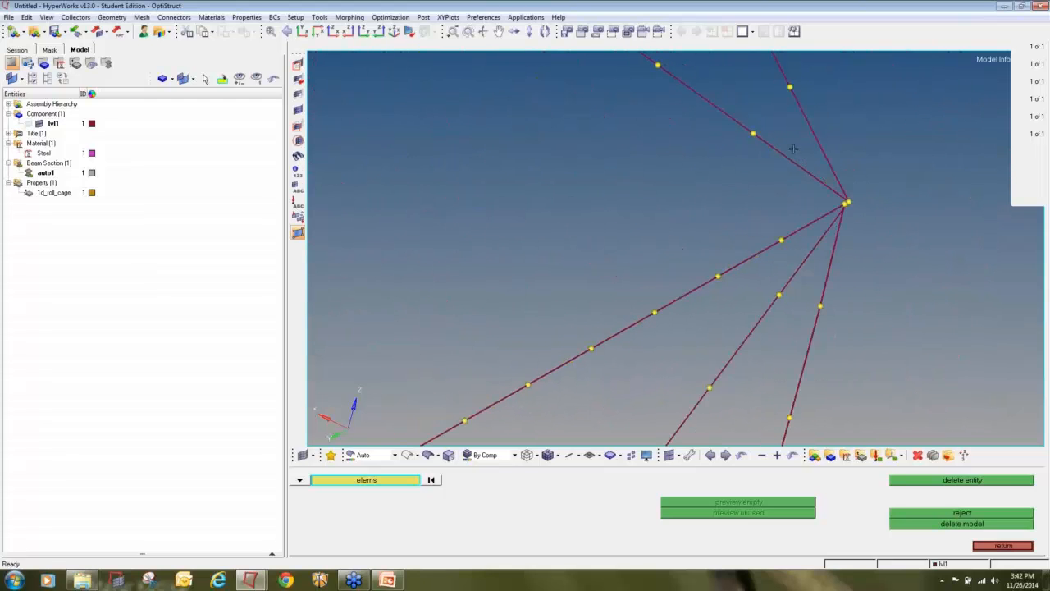
shift+drag(794, 148, 905, 293)
click(826, 149)
middle_click(827, 150)
scroll(851, 202, down, 1)
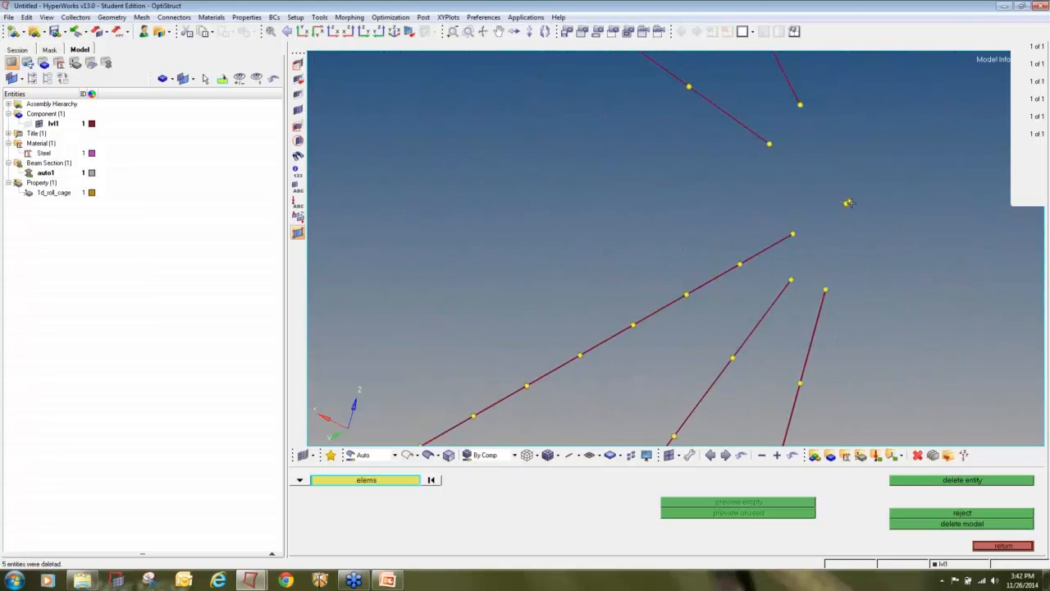
Examine the fifth frame's joints and the whole roll cage for joints whose beam elements still need deleting
scroll(849, 203, down, 8)
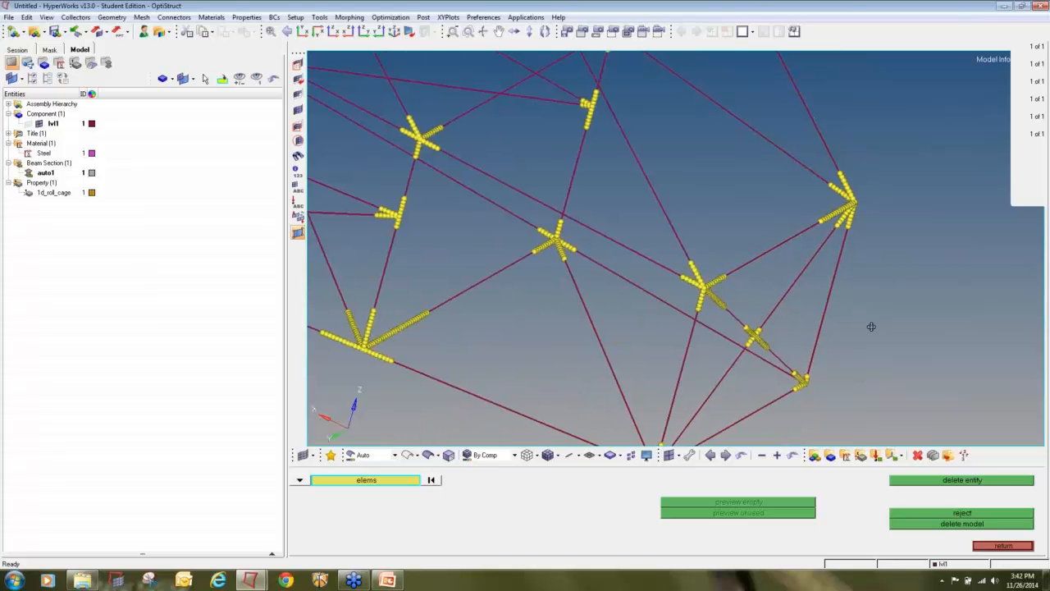
scroll(886, 386, up, 4)
scroll(881, 386, down, 4)
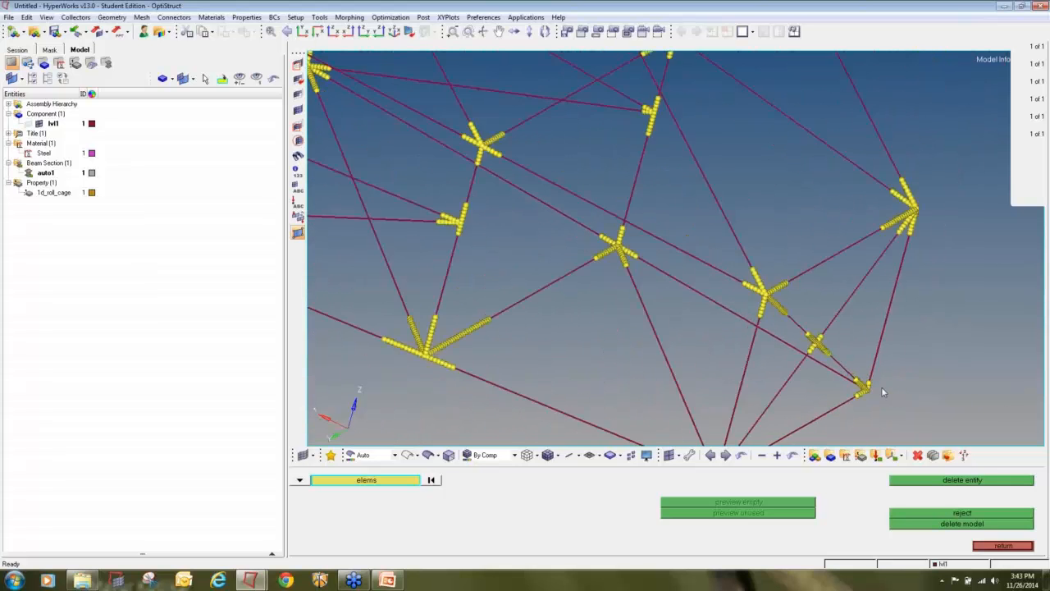
scroll(882, 387, down, 5)
ctrl+right_drag(590, 372, 790, 366)
scroll(621, 325, down, 4)
ctrl+drag(585, 353, 643, 363)
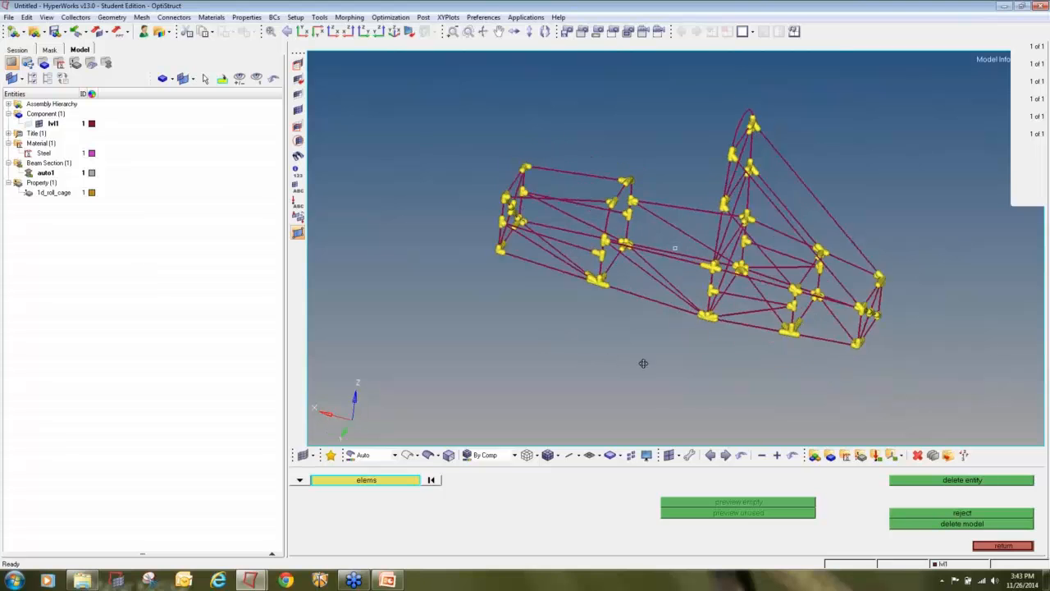
Set up bar2 element creation at the first frame's near-side bottom joint, using the 1d_roll_cage property and the CBEAM element type
scroll(469, 307, up, 10)
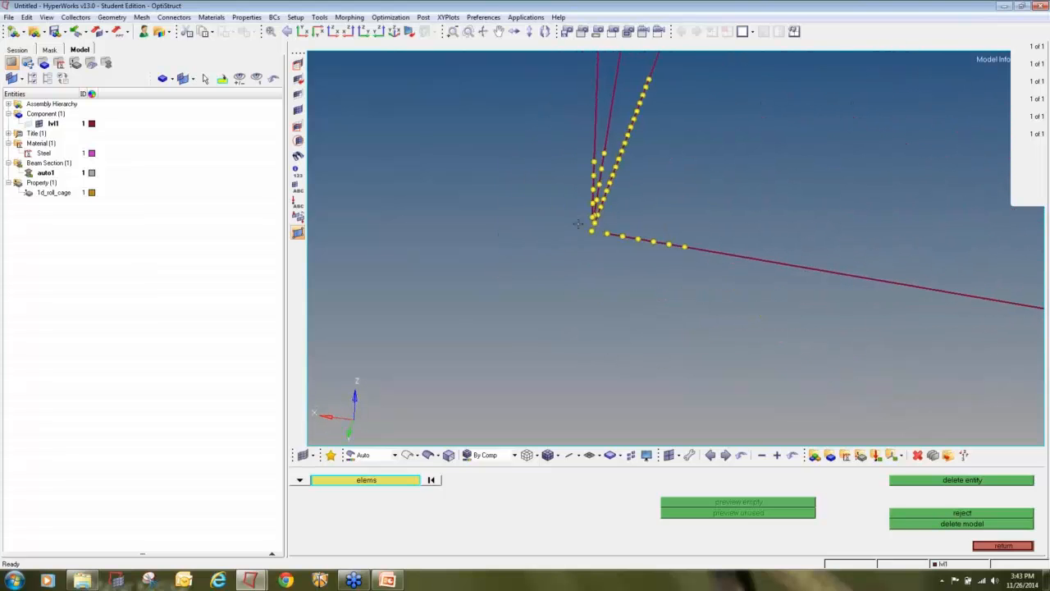
scroll(579, 224, up, 6)
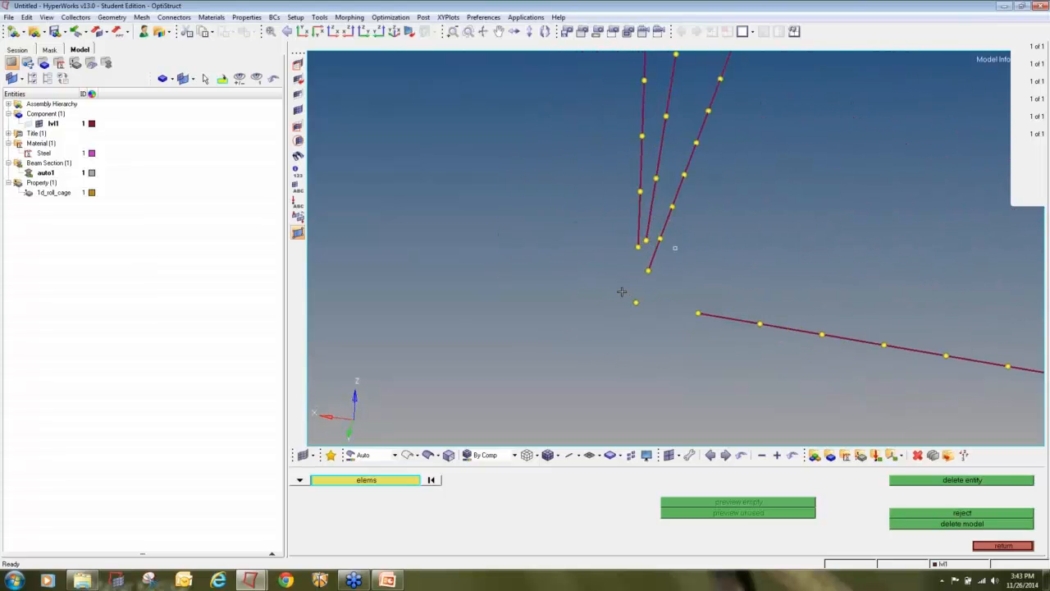
scroll(697, 291, up, 4)
key(f)
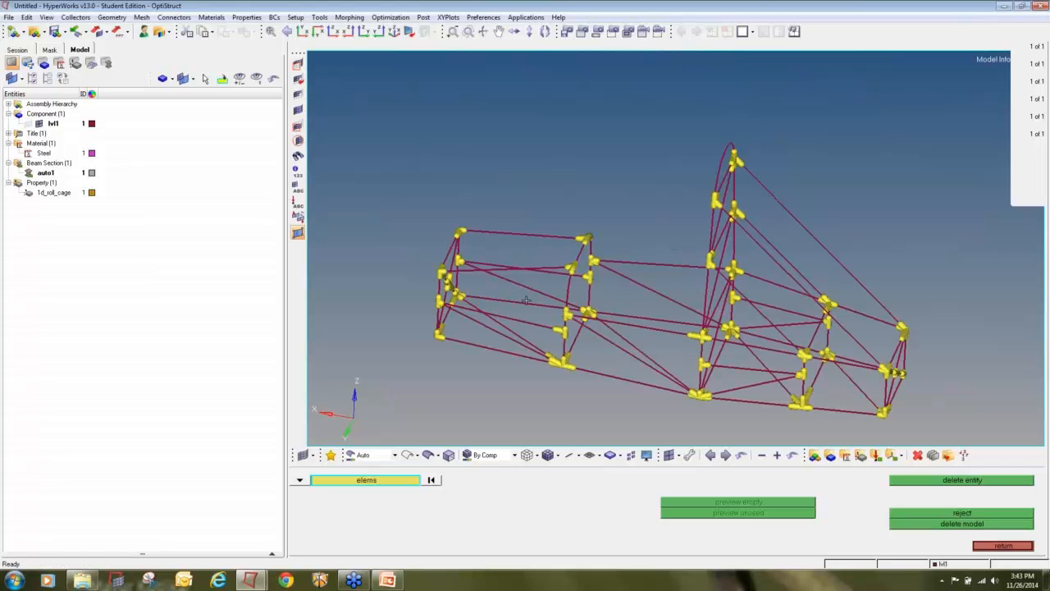
scroll(645, 309, up, 8)
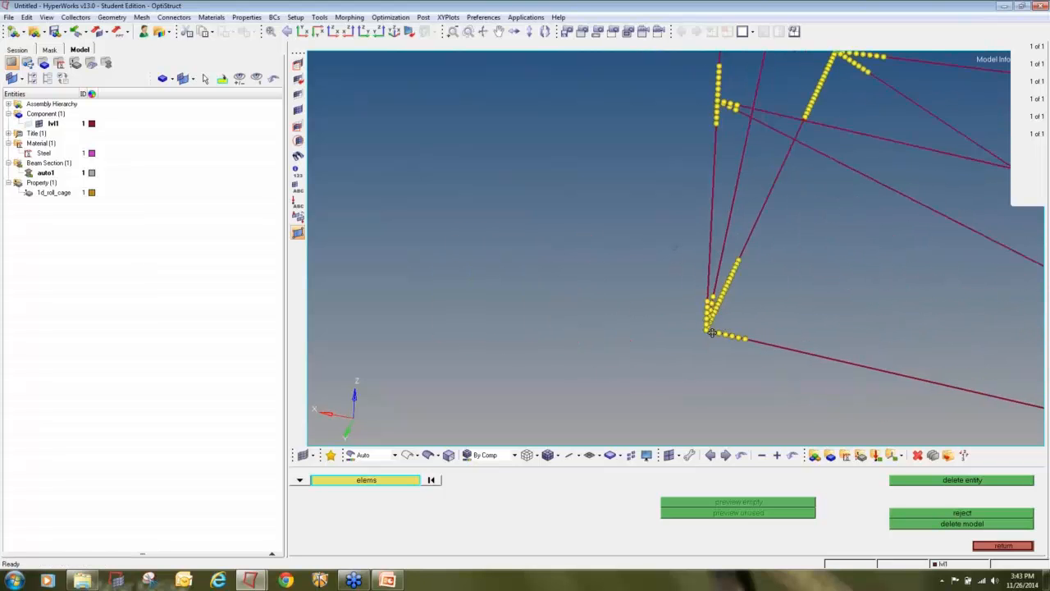
scroll(714, 328, up, 6)
scroll(689, 319, up, 2)
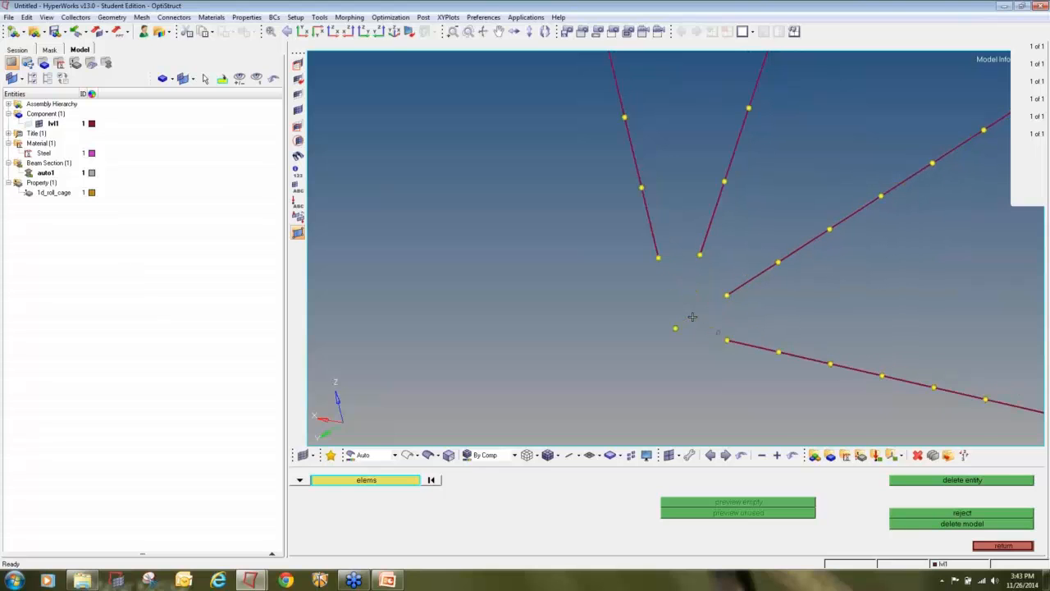
click(984, 547)
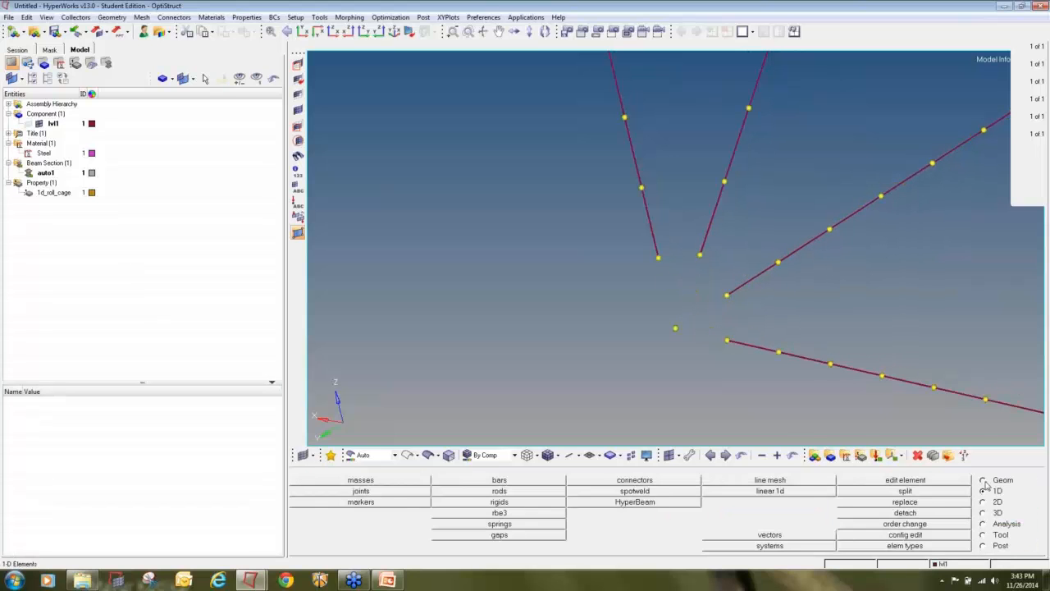
click(982, 480)
click(984, 491)
click(524, 482)
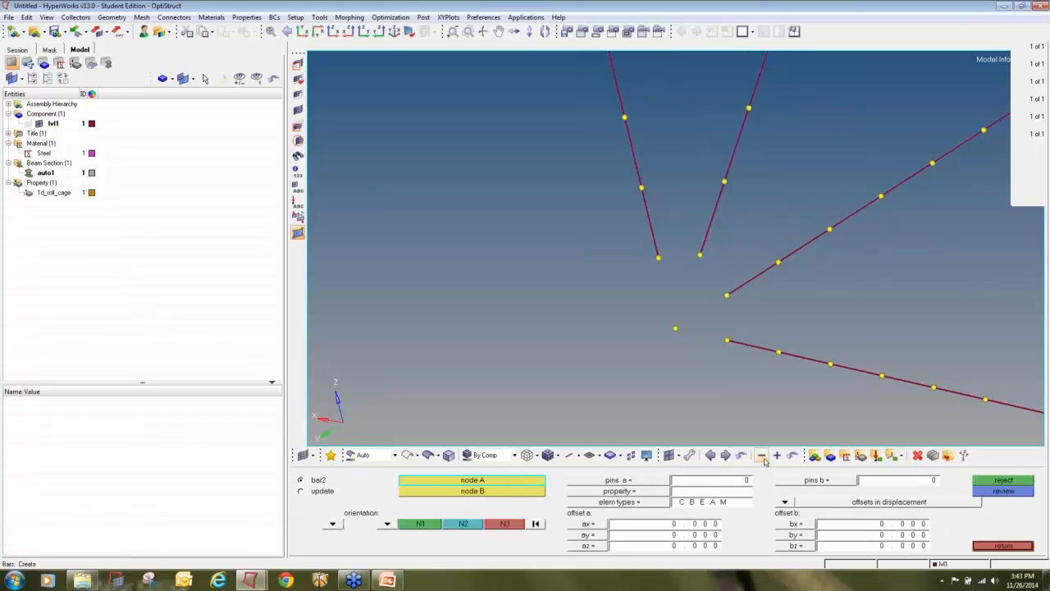
click(640, 492)
click(432, 484)
click(671, 501)
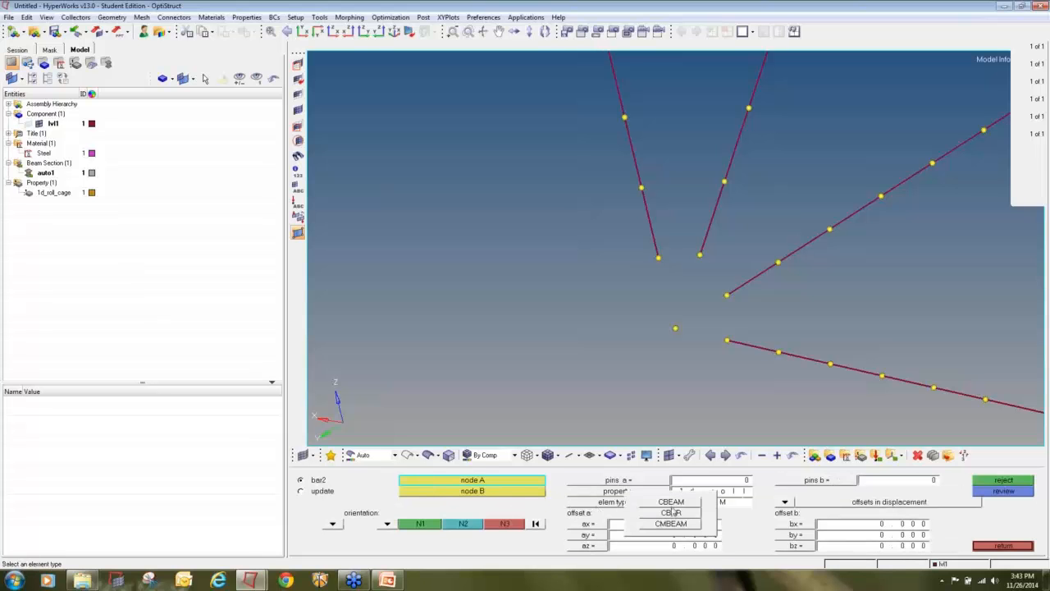
click(671, 501)
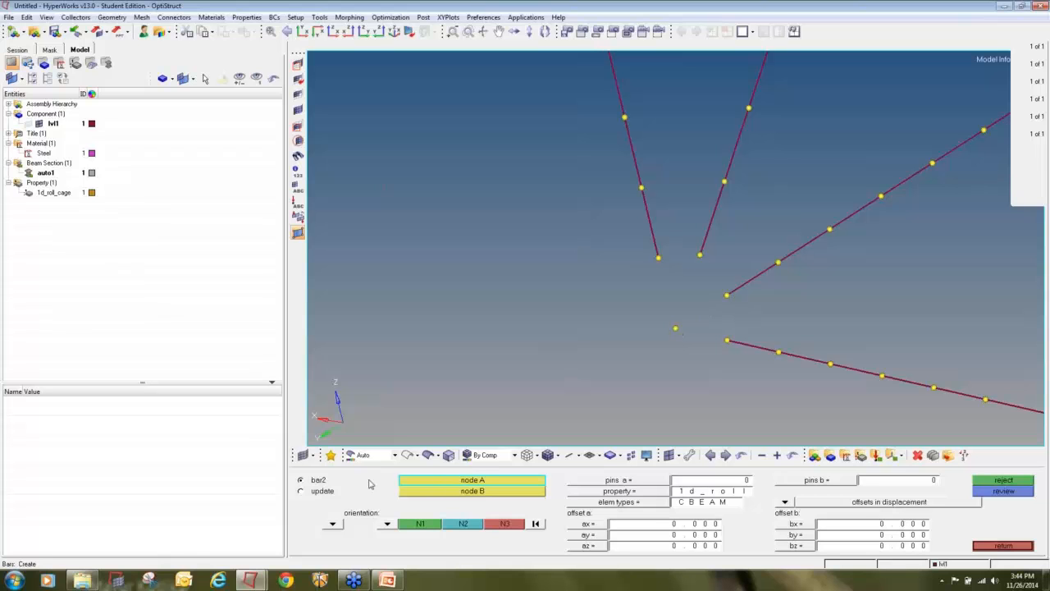
Create z-axis-oriented beam elements connecting the cross member and the bottom rail to the first frame's near-side bottom joint node
click(386, 524)
click(384, 519)
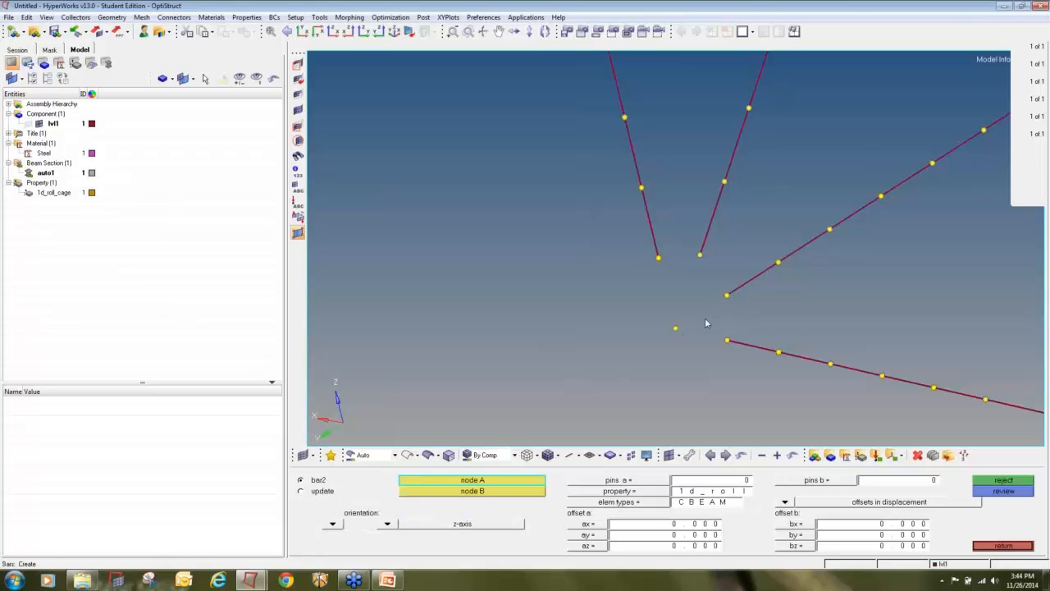
click(719, 296)
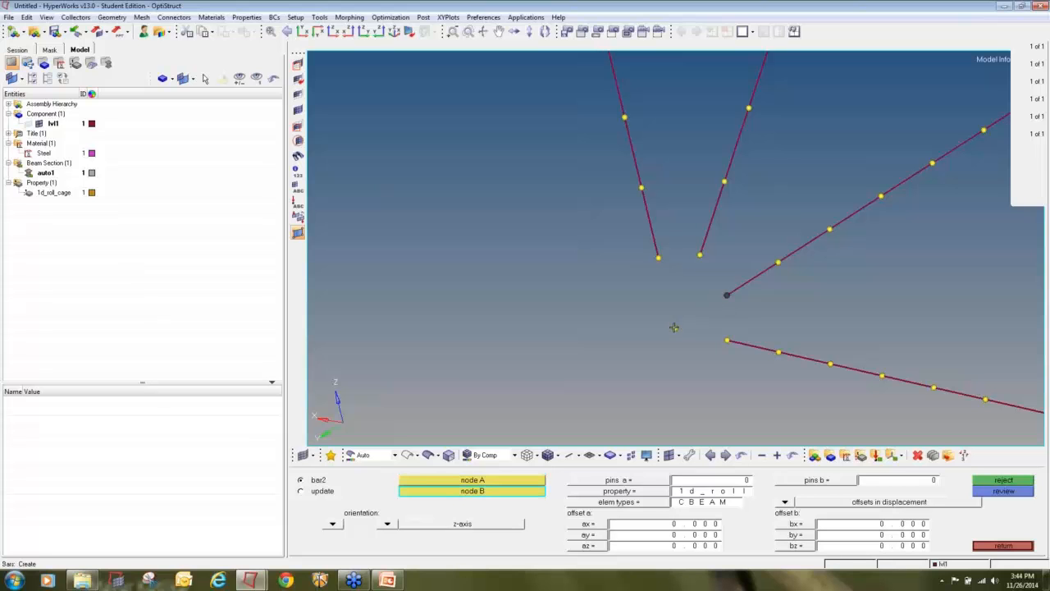
click(675, 327)
click(727, 340)
click(675, 327)
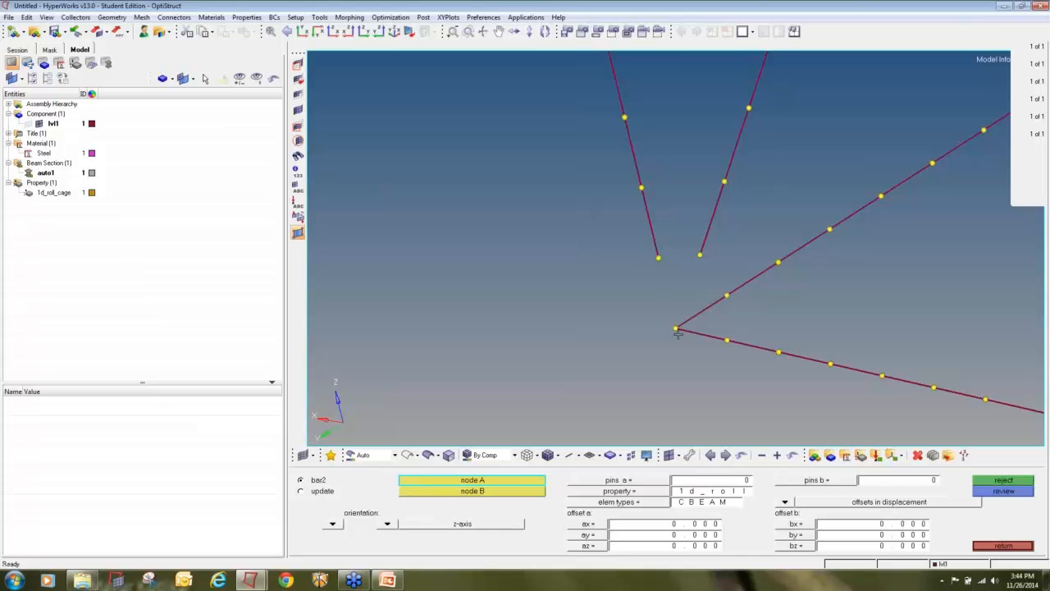
Create y-axis-oriented beam elements connecting the upright and the diagonal brace to the first frame's near-side bottom joint node
click(384, 523)
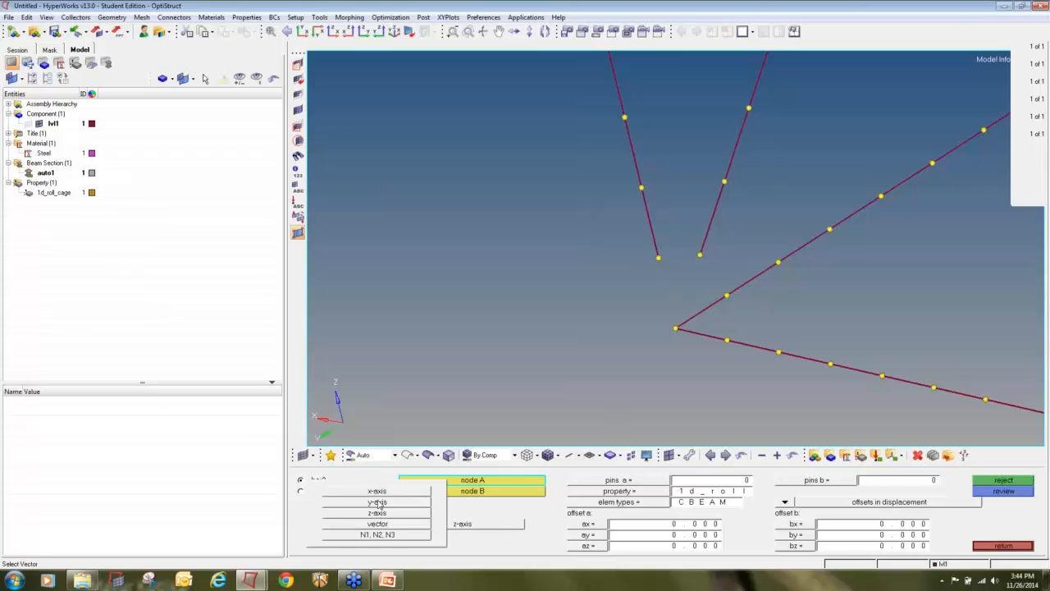
click(378, 502)
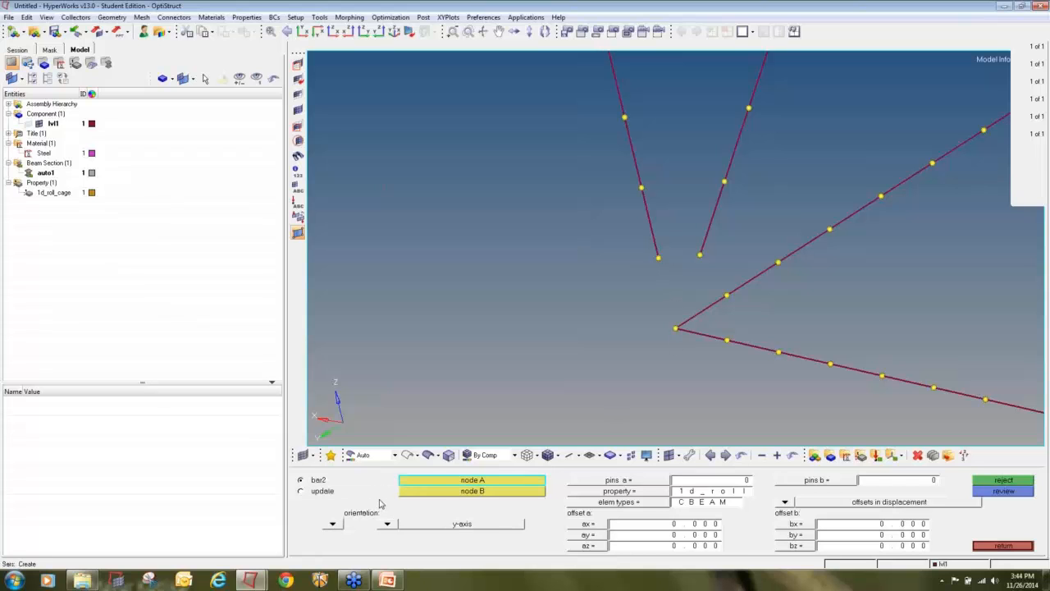
click(658, 260)
click(673, 329)
click(700, 255)
click(674, 328)
Create y-axis-oriented beam elements connecting the upright and the diagonal brace to the first frame's far-side bottom joint node
scroll(767, 252, down, 1)
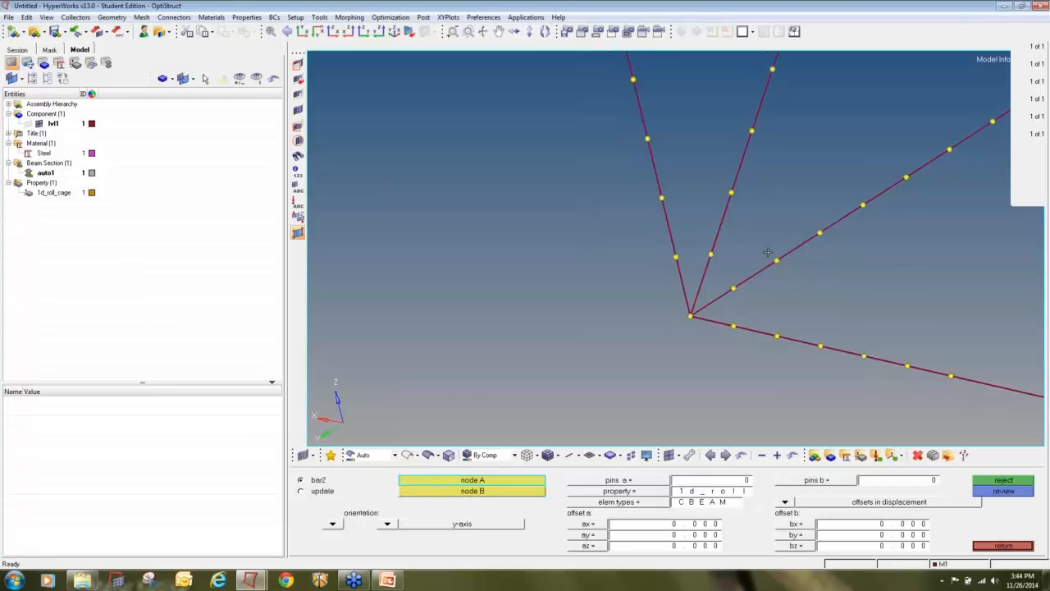
scroll(768, 252, down, 2)
scroll(585, 321, down, 4)
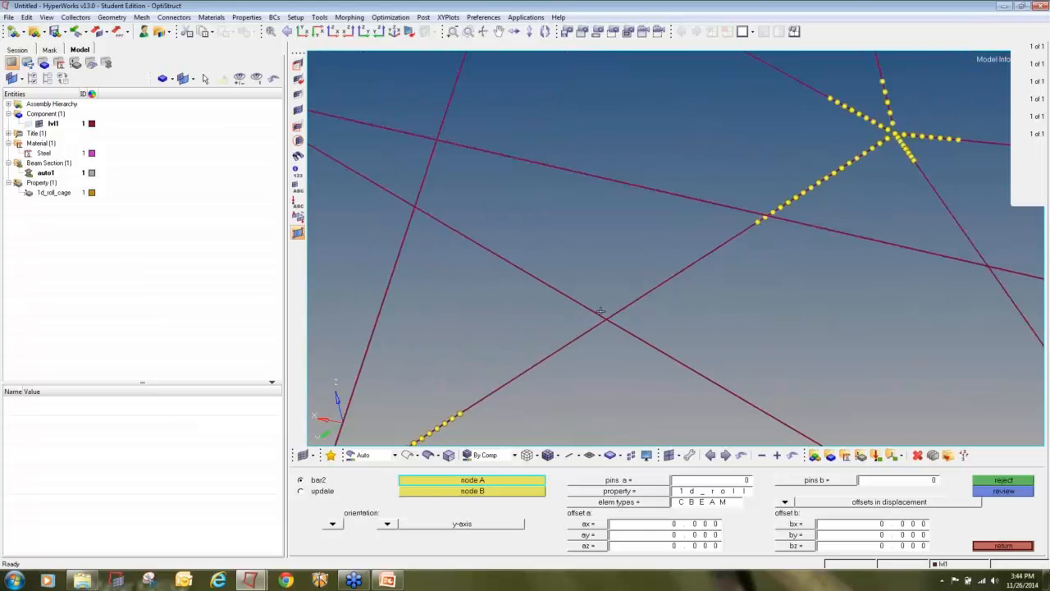
scroll(601, 311, down, 2)
scroll(733, 243, up, 6)
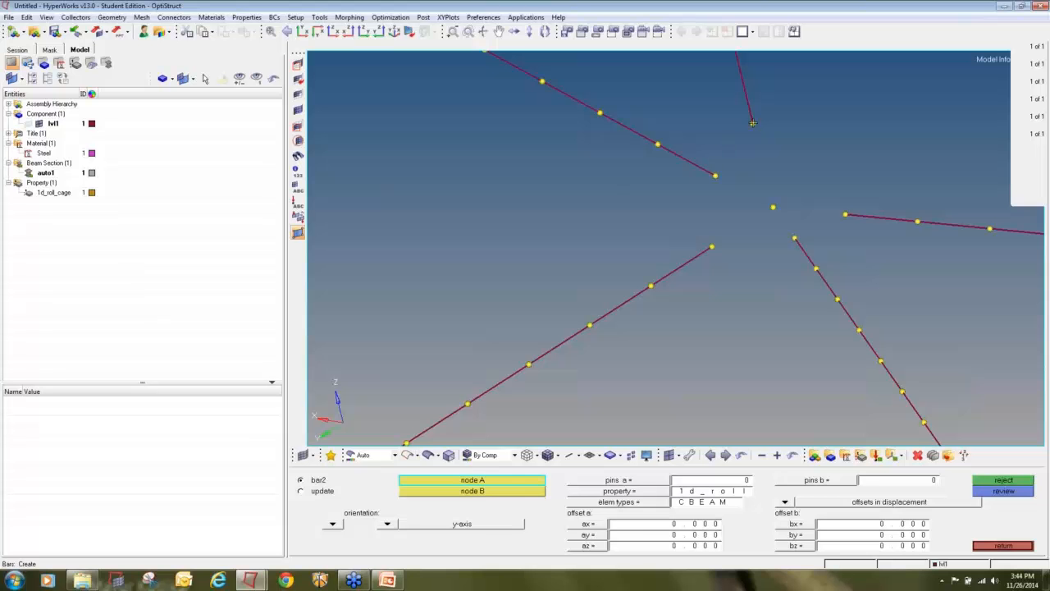
scroll(747, 218, down, 5)
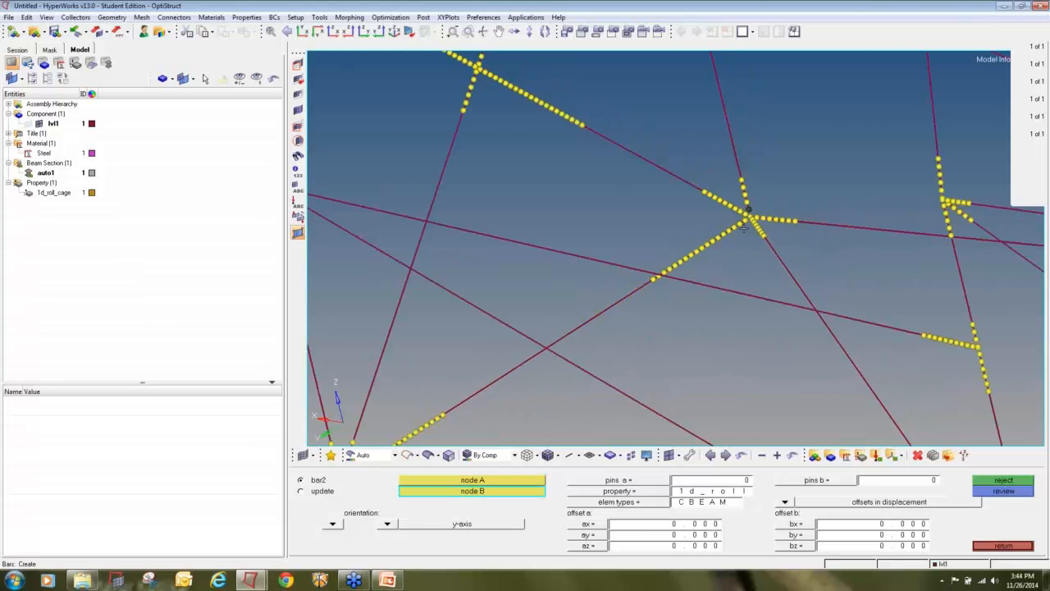
scroll(745, 226, down, 6)
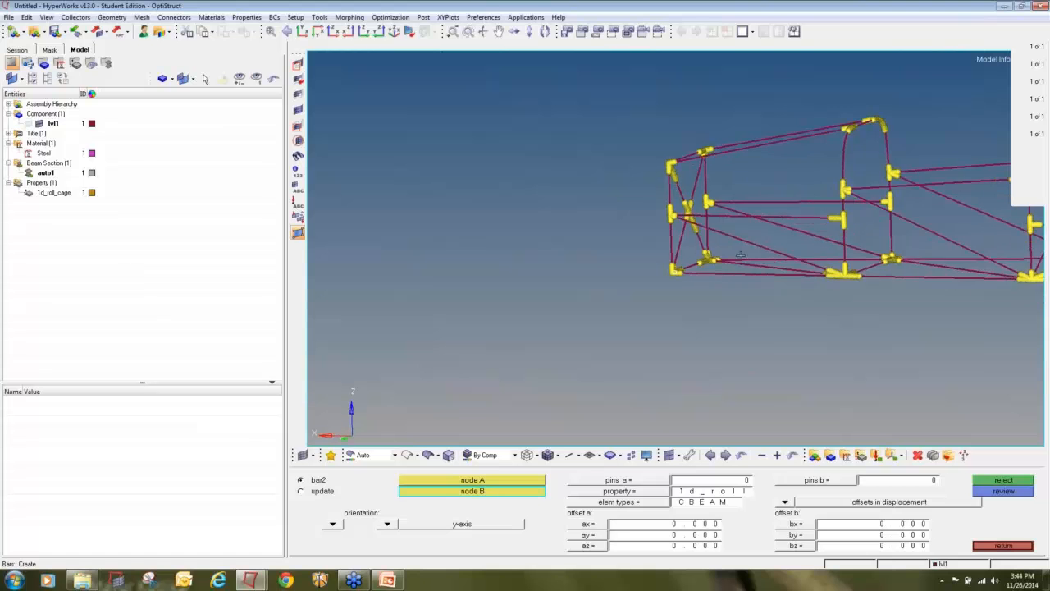
scroll(706, 252, up, 10)
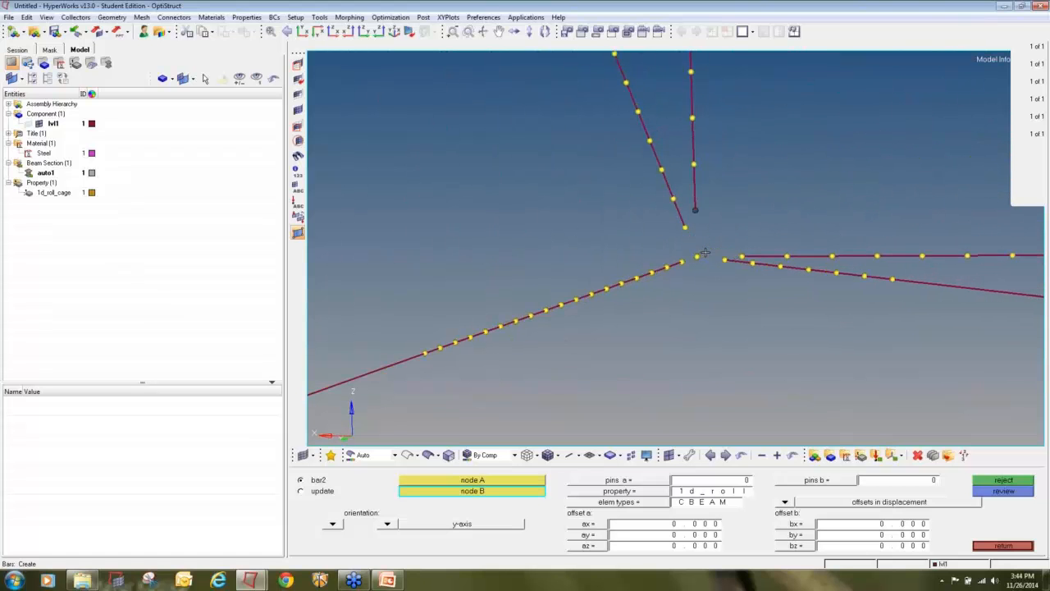
scroll(704, 254, up, 2)
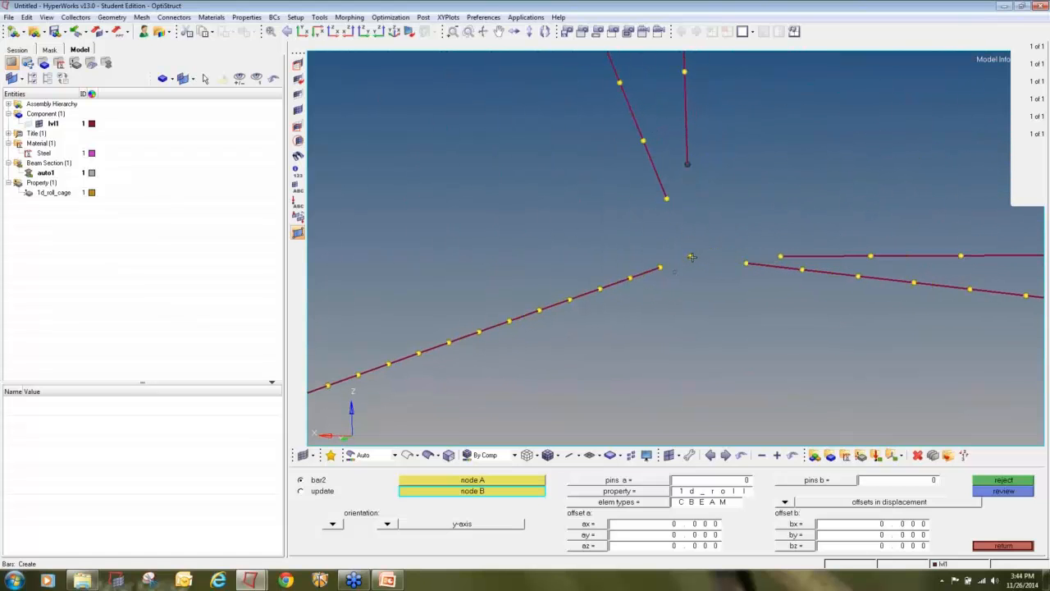
click(689, 256)
click(667, 199)
Create z-axis-oriented beam elements connecting the cross member and the lengthwise tubes to the first frame's far-side bottom joint node
click(387, 524)
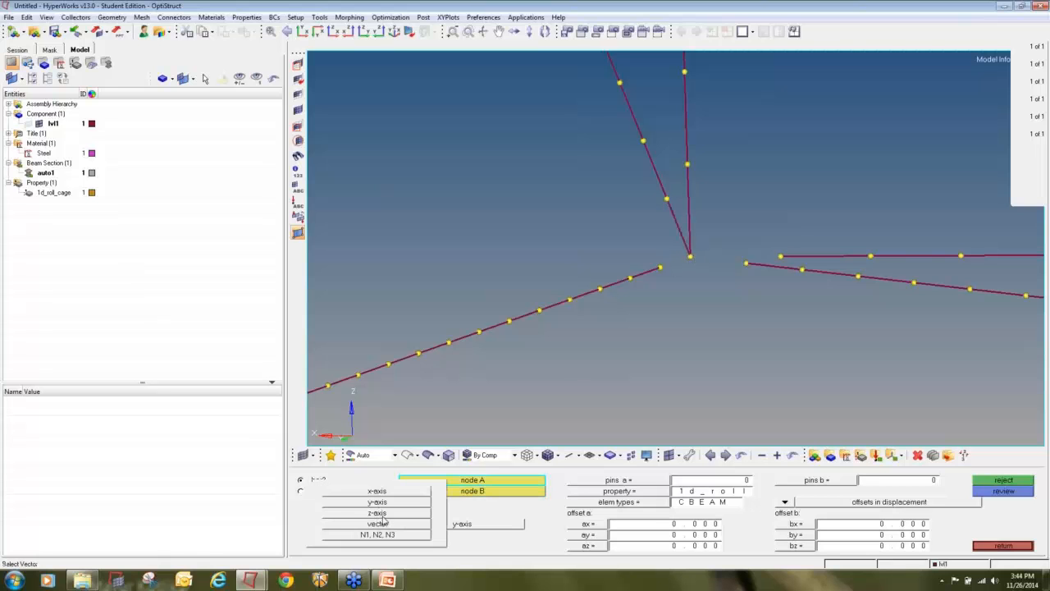
click(379, 514)
click(661, 269)
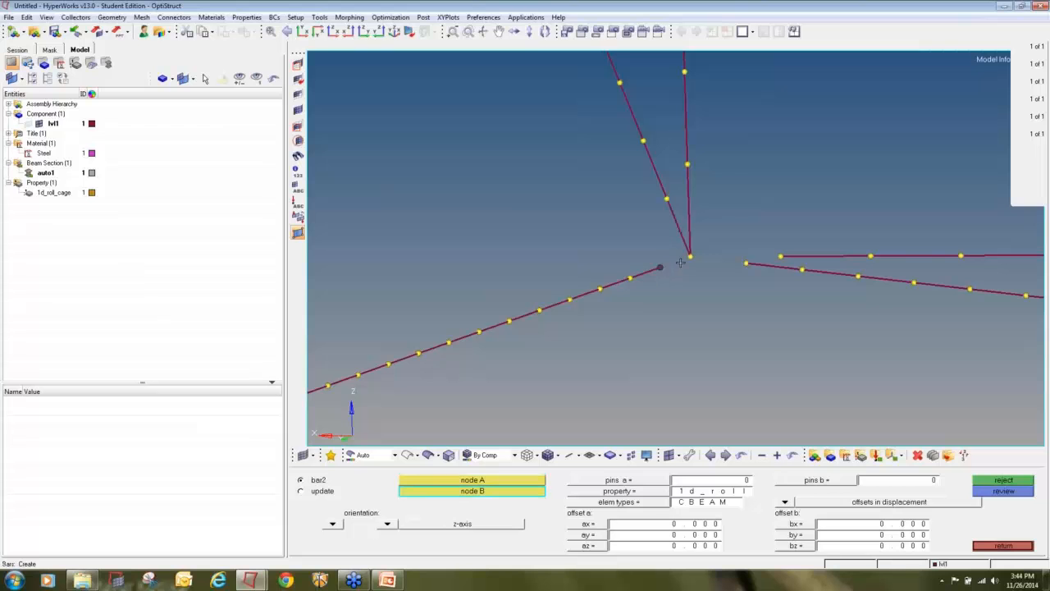
click(689, 256)
click(746, 264)
click(691, 257)
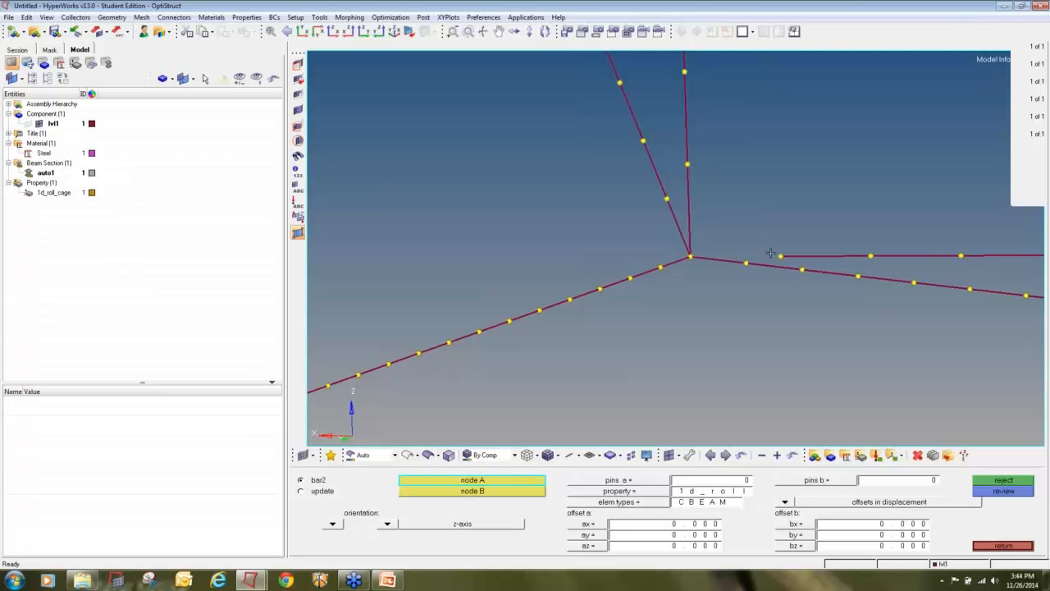
Create z-axis-oriented beam elements connecting the two lengthwise tubes to the mid-height joint node on the first frame's near-side upright
scroll(694, 261, down, 5)
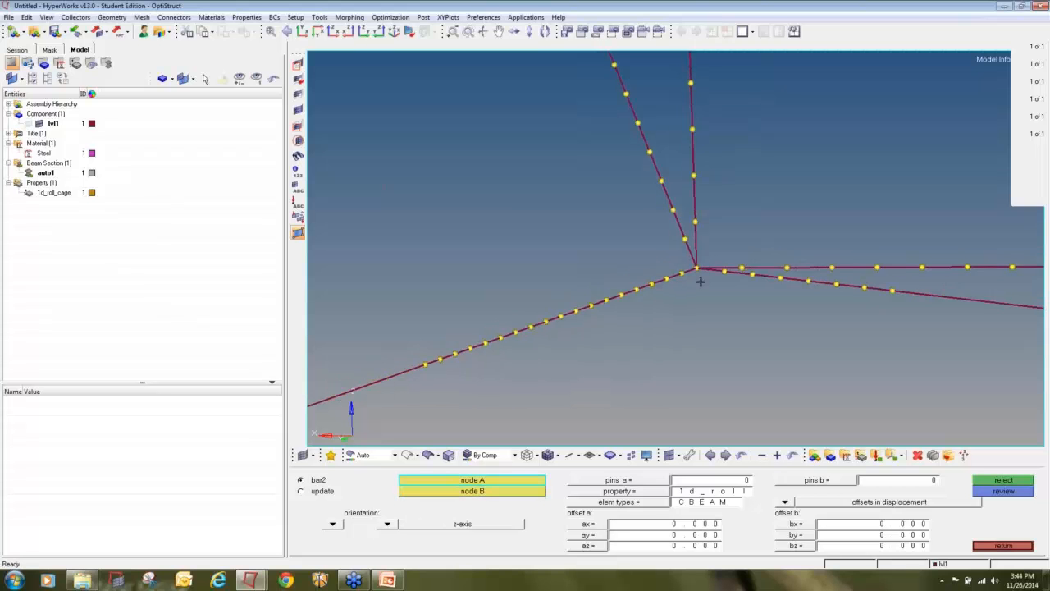
scroll(524, 233, up, 8)
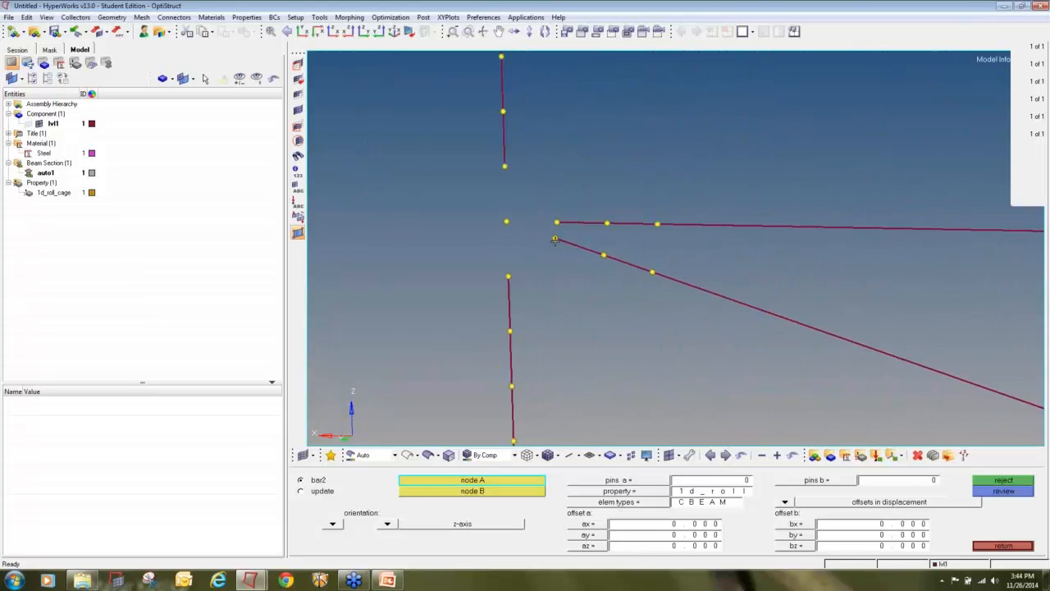
click(554, 239)
click(506, 220)
click(557, 221)
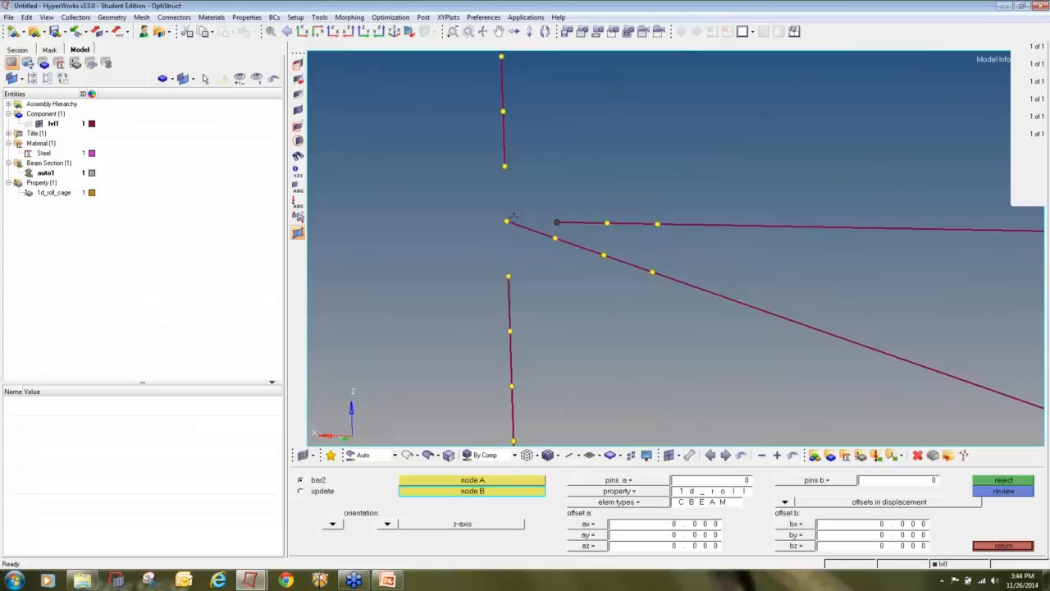
click(511, 218)
Connect both upright segments to the mid-height joint node on the first frame's near side with y-axis-oriented beam elements
click(387, 524)
click(377, 502)
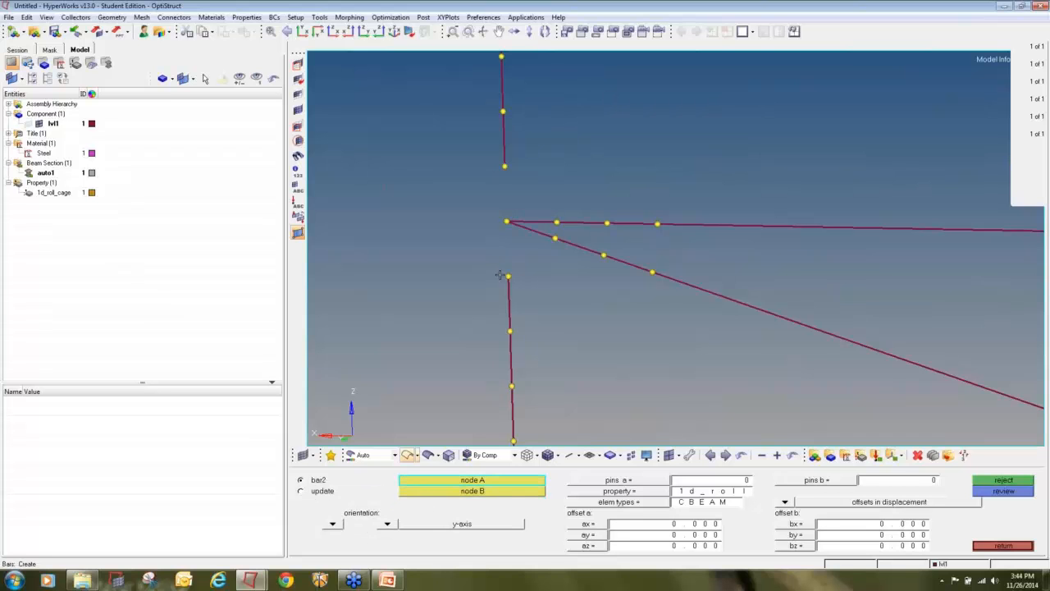
click(508, 276)
click(506, 222)
click(505, 166)
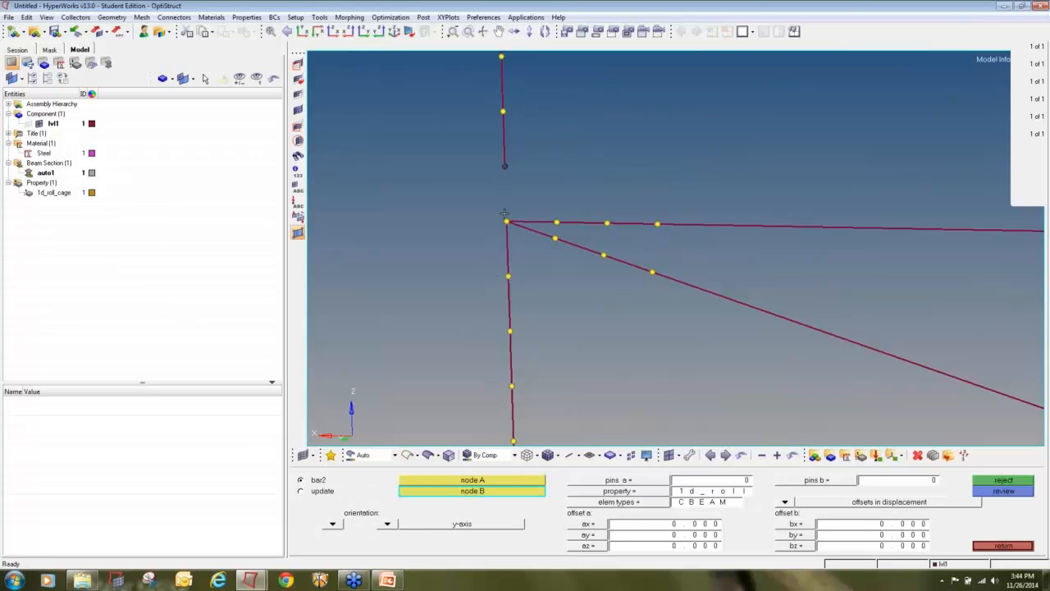
click(506, 220)
Create one node midway between the facing ends of a diagonal brace where the first frame's two braces cross
ctrl+scroll(507, 218, down, 6)
ctrl+scroll(745, 213, up, 3)
ctrl+right_drag(773, 129, 683, 249)
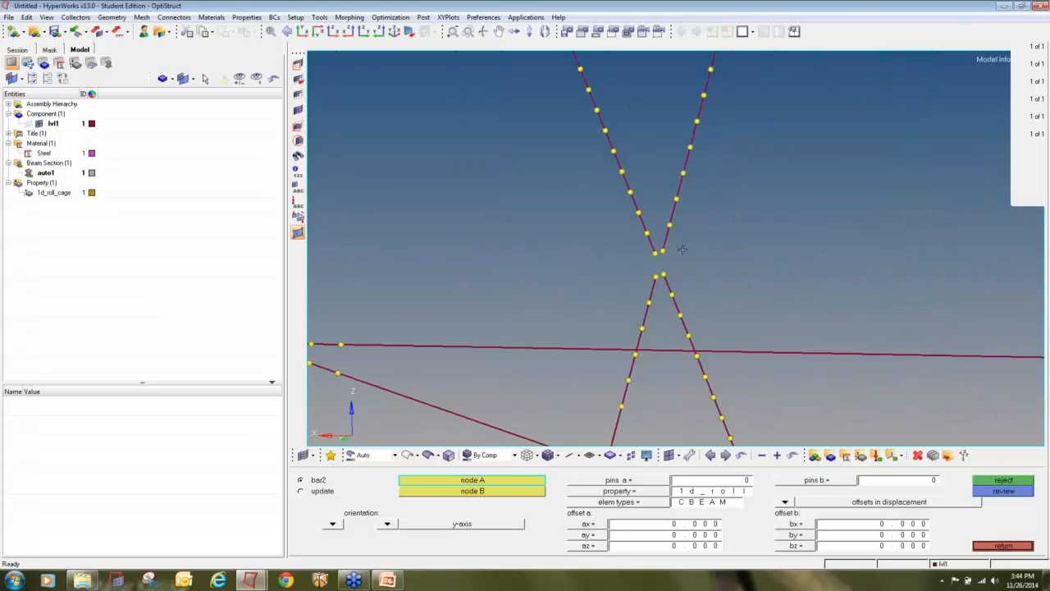
scroll(682, 249, up, 4)
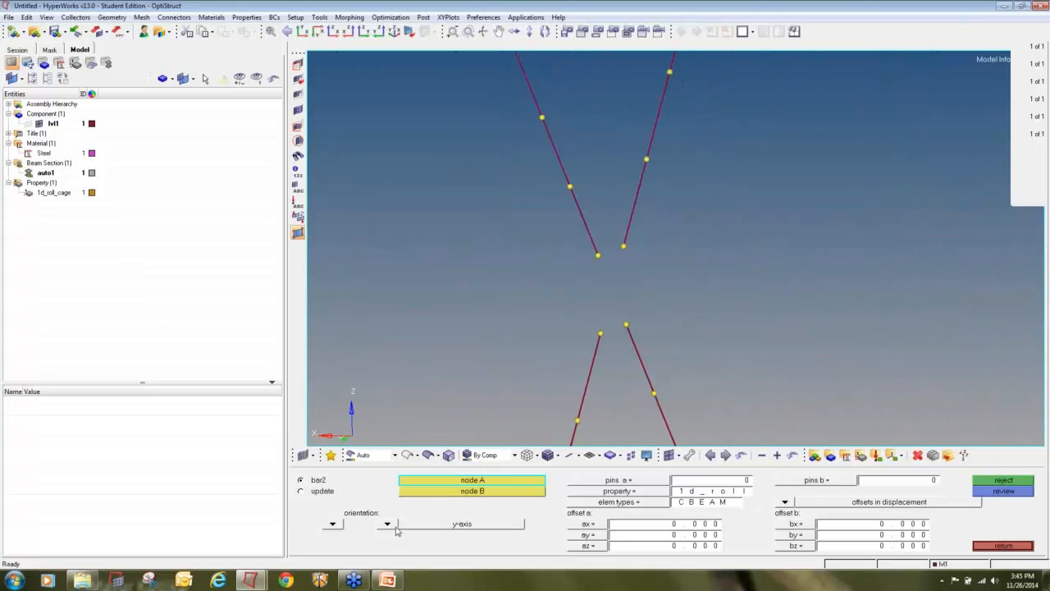
click(599, 334)
click(623, 244)
click(1003, 481)
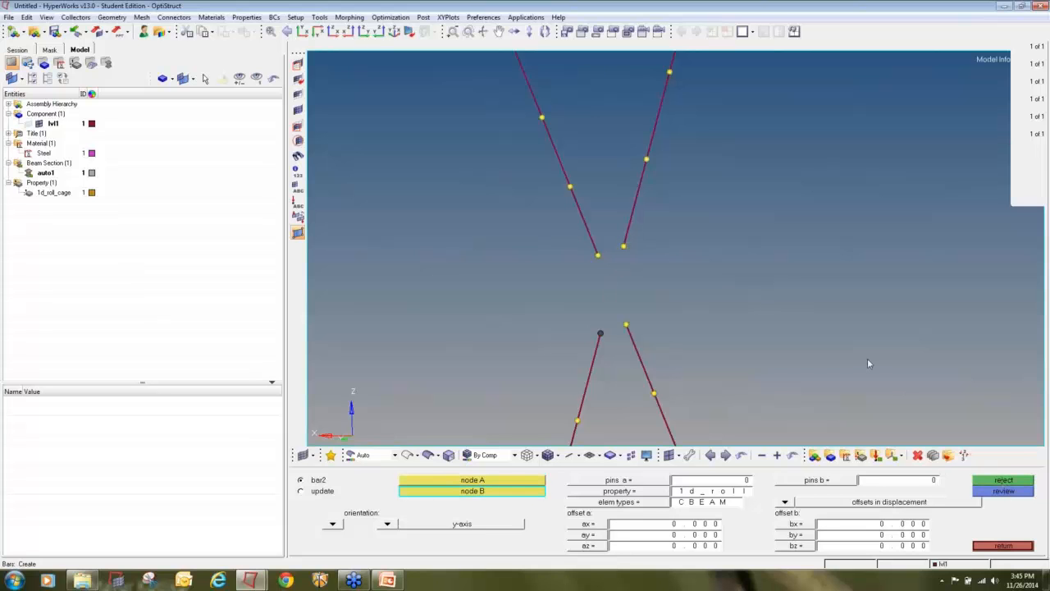
key(F4)
click(599, 255)
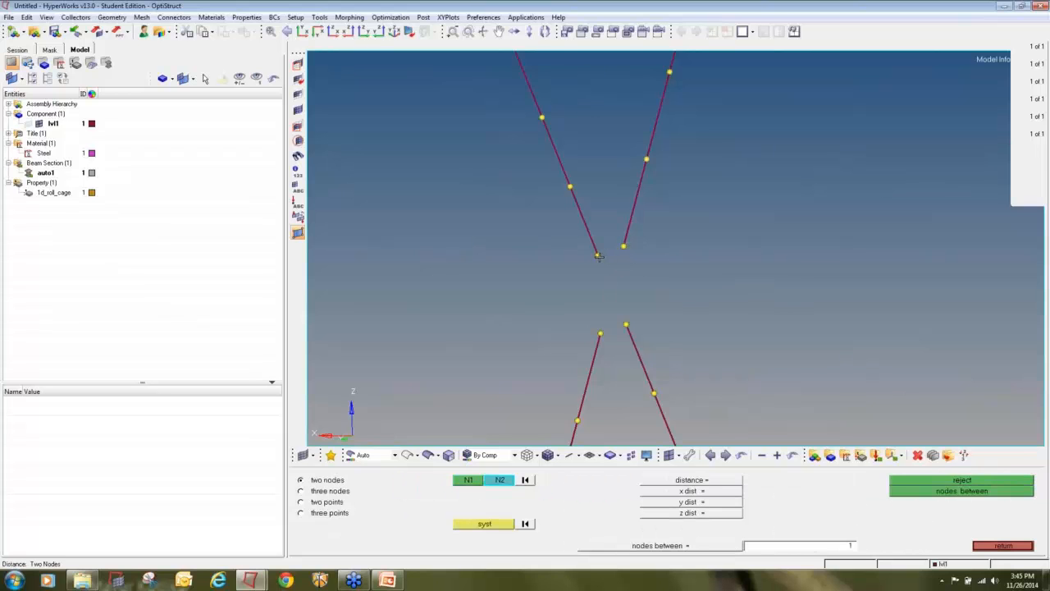
click(627, 322)
click(983, 492)
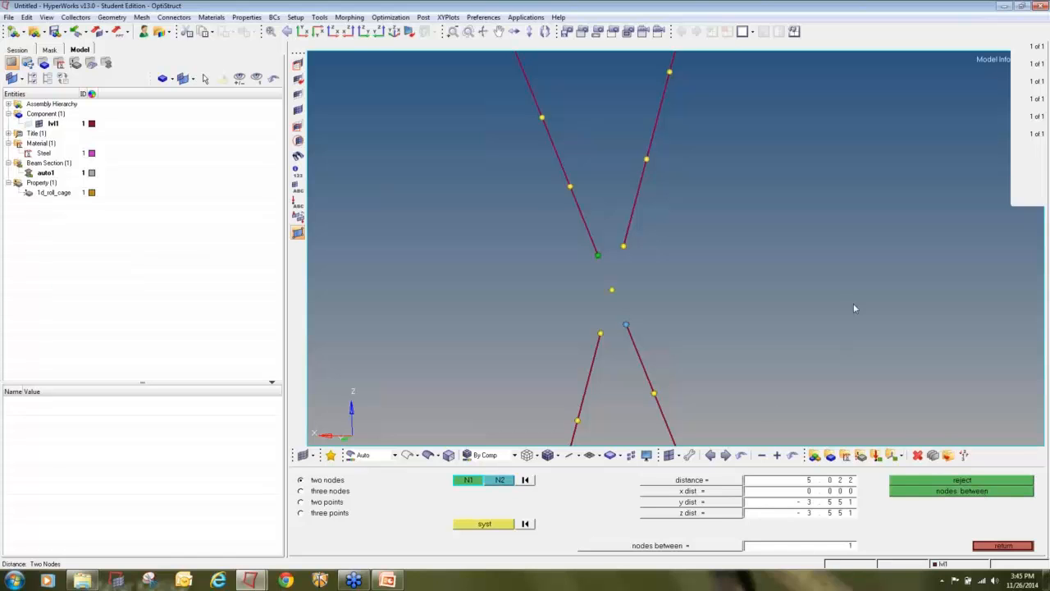
key(Escape)
Connect all four diagonal brace ends to the crossing node in the first frame with y-axis-oriented beam elements
click(612, 289)
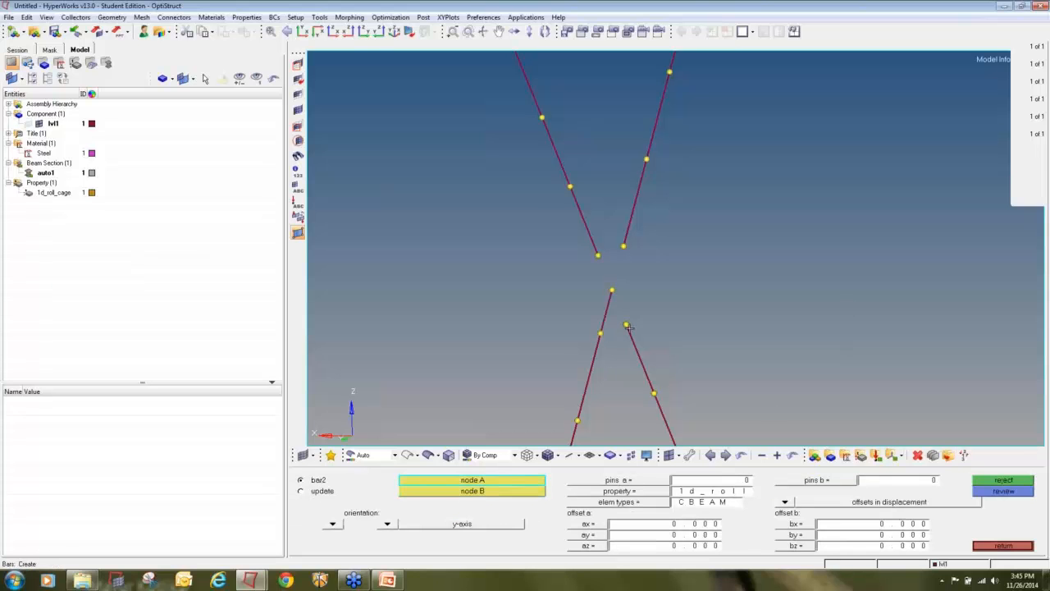
click(626, 325)
click(612, 290)
click(624, 245)
click(612, 290)
click(598, 255)
click(612, 290)
Connect the two lengthwise tubes to the mid-height joint node on the first frame's far-side upright with y-axis-oriented beam elements
scroll(741, 265, down, 3)
scroll(742, 265, down, 10)
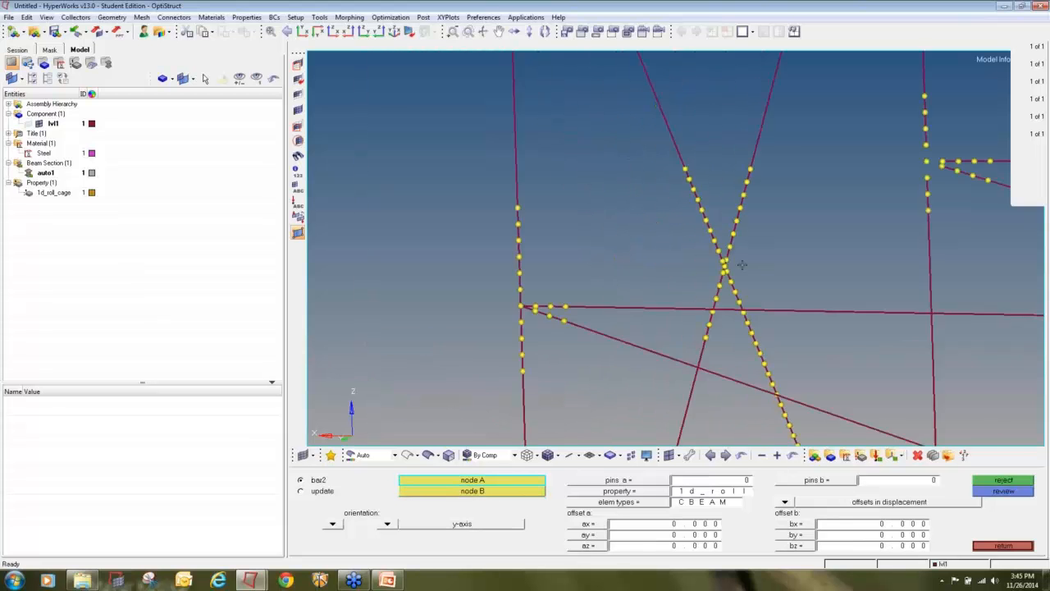
scroll(837, 217, up, 10)
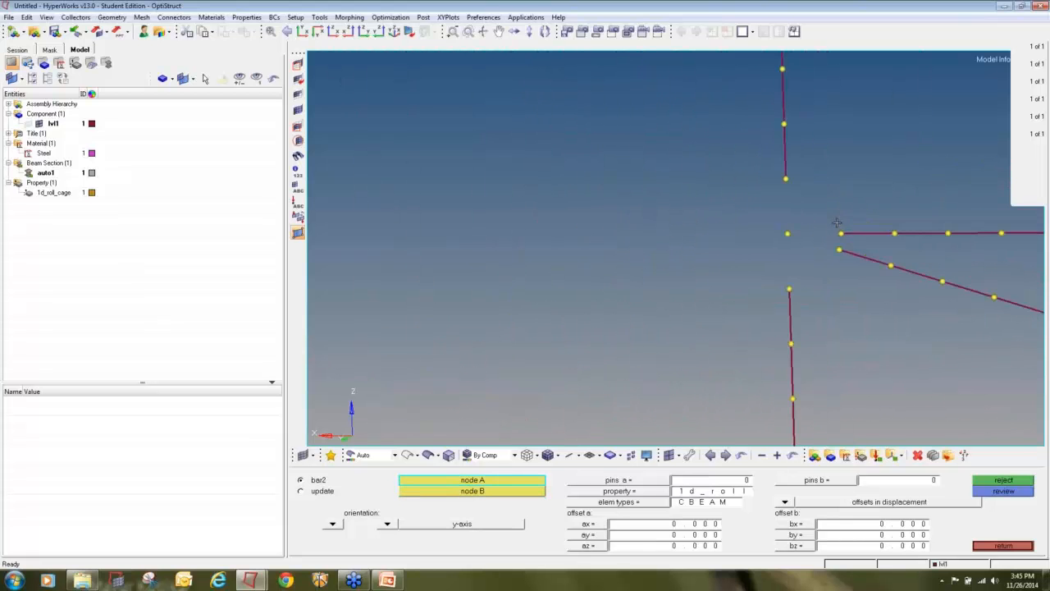
scroll(837, 223, up, 3)
click(846, 238)
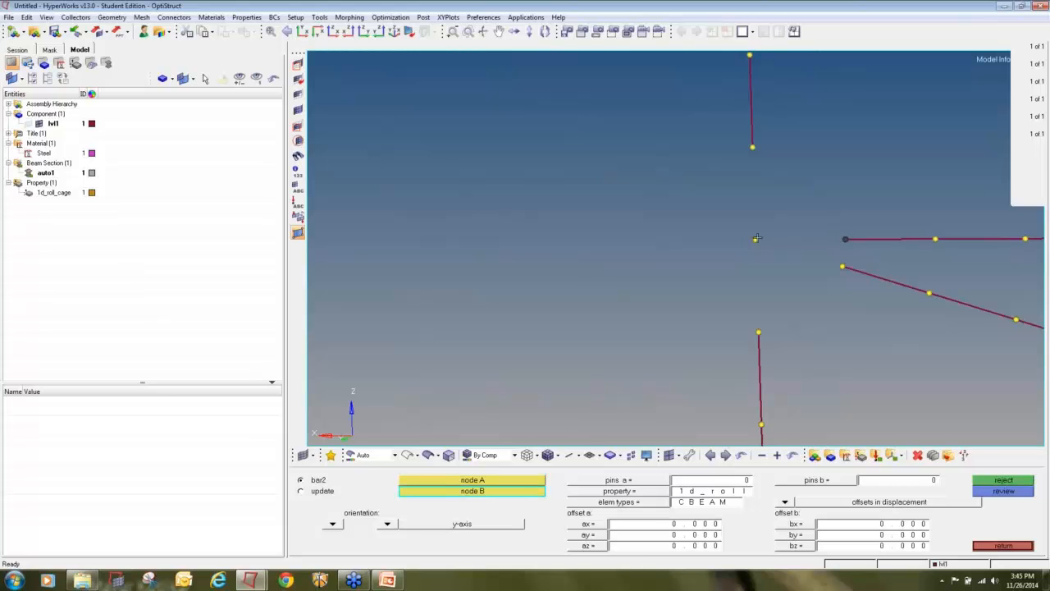
click(757, 239)
click(844, 267)
click(755, 239)
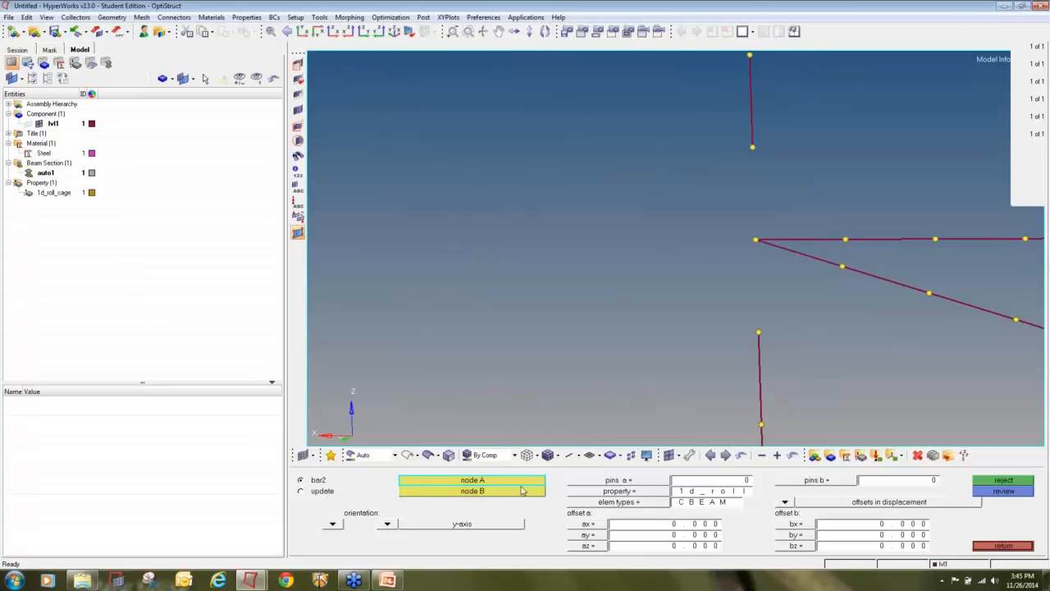
Connect both upright segments to the mid-height joint node on the first frame's far side with z-axis-oriented beam elements
click(387, 524)
click(377, 514)
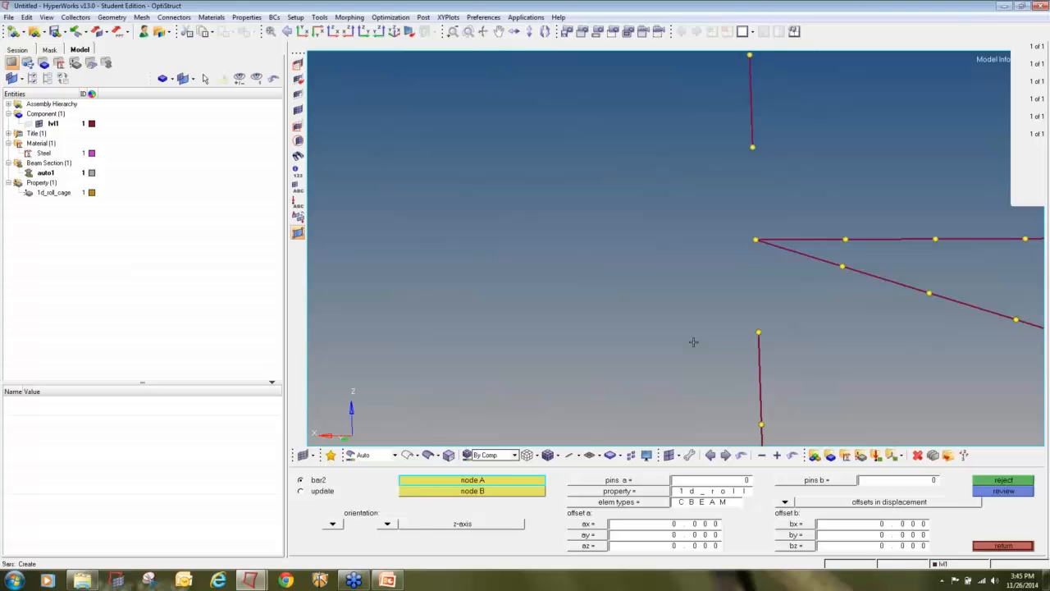
click(758, 332)
click(759, 240)
click(753, 146)
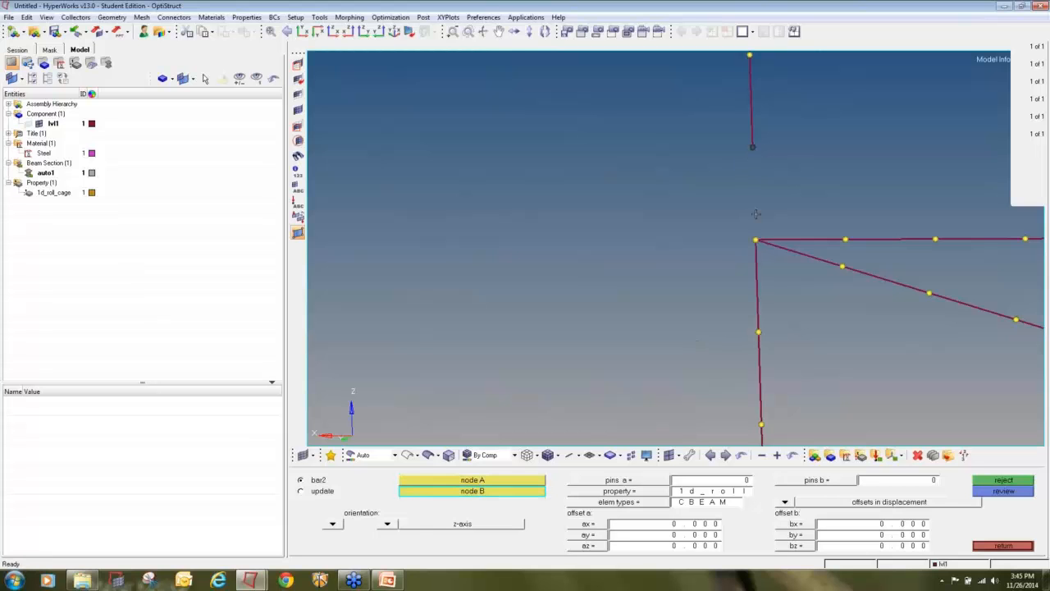
click(756, 240)
Connect the cross member and the lengthwise tube to the first frame's near-side top joint node with z-axis-oriented beam elements
ctrl+scroll(703, 256, down, 14)
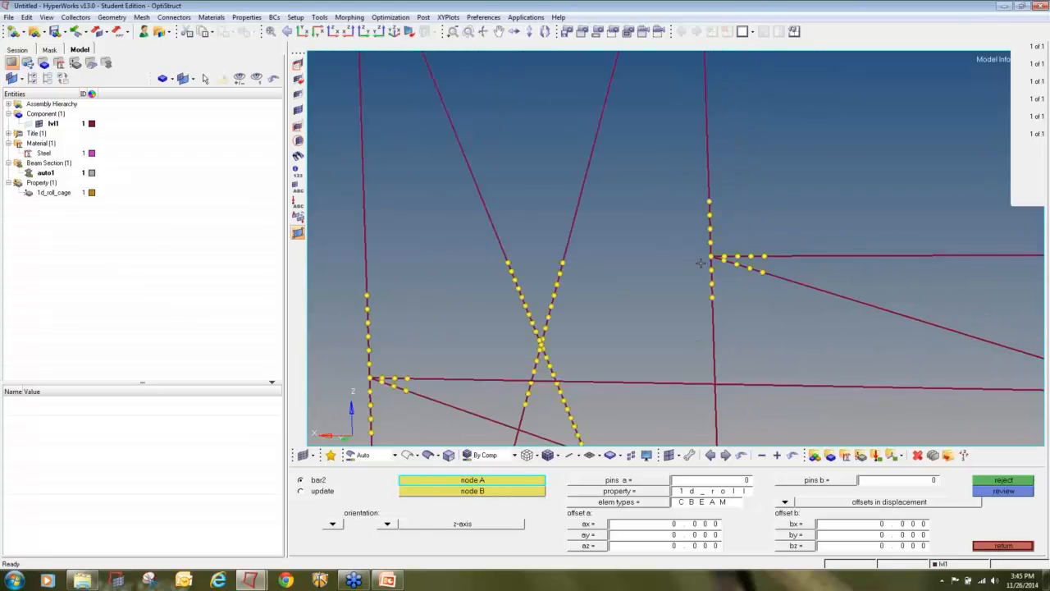
ctrl+right_drag(713, 230, 746, 357)
ctrl+scroll(564, 206, up, 12)
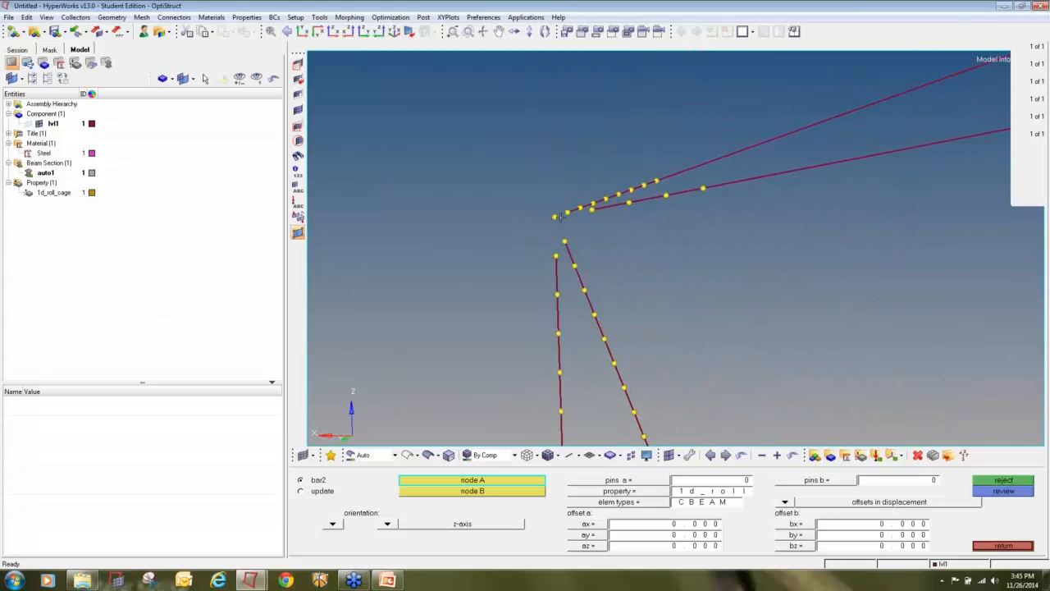
click(612, 202)
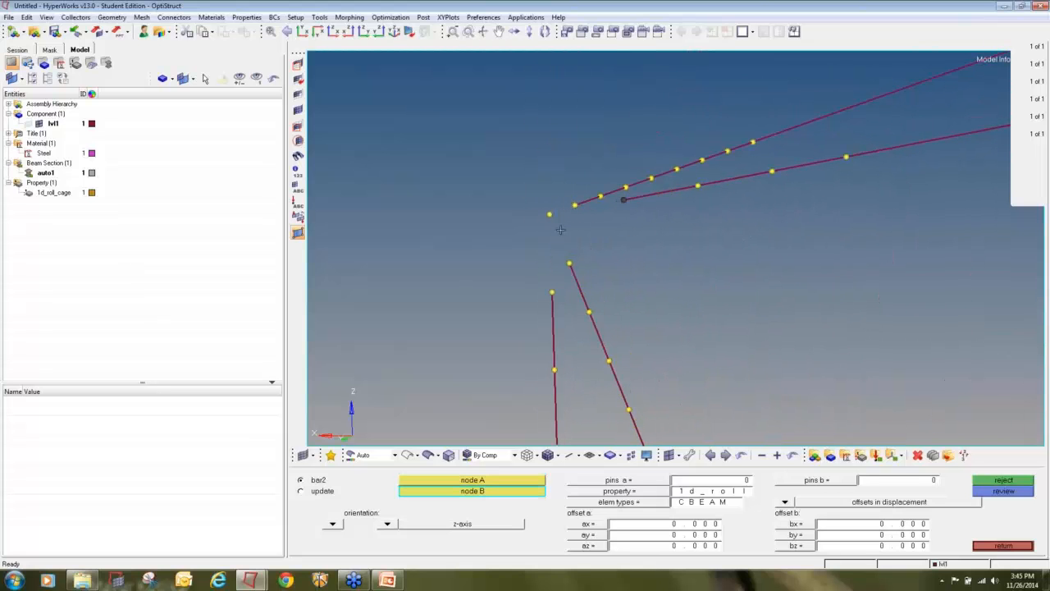
click(549, 214)
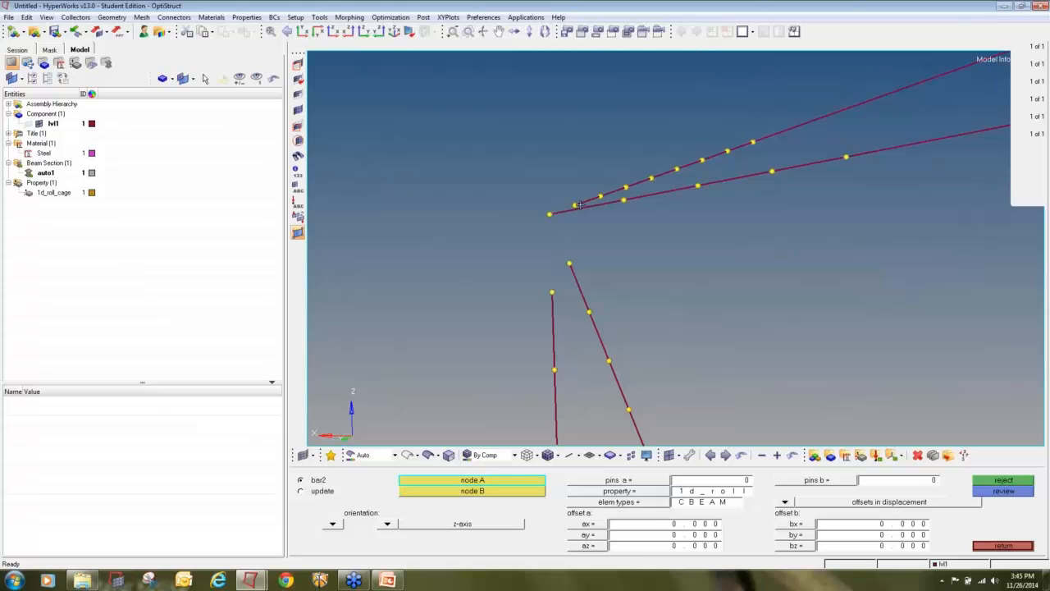
click(576, 203)
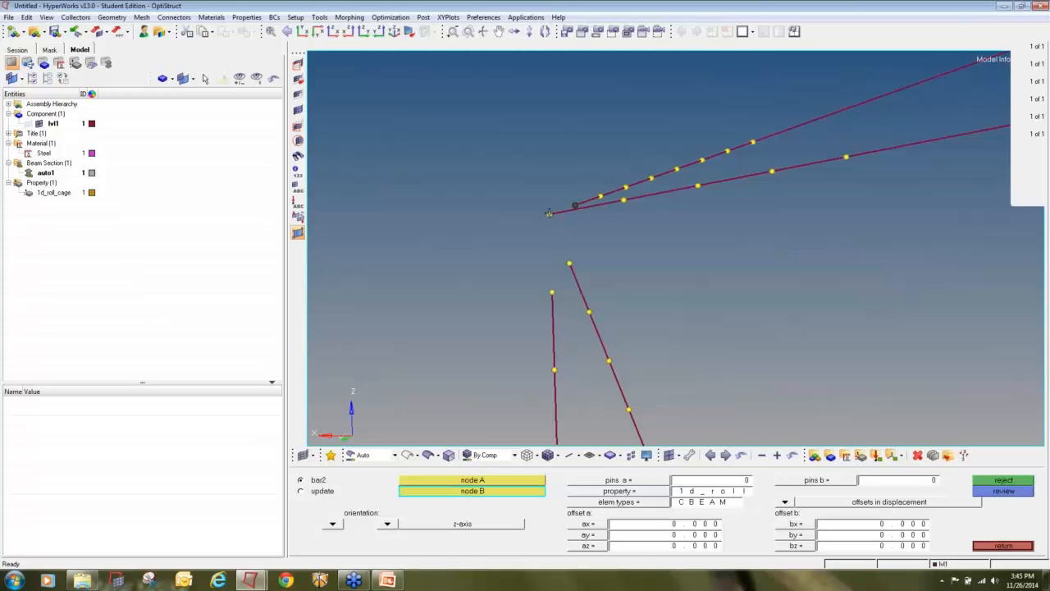
click(549, 214)
Connect the upright and the diagonal brace to the first frame's near-side top joint node with z-axis-oriented beam elements
click(551, 292)
click(549, 214)
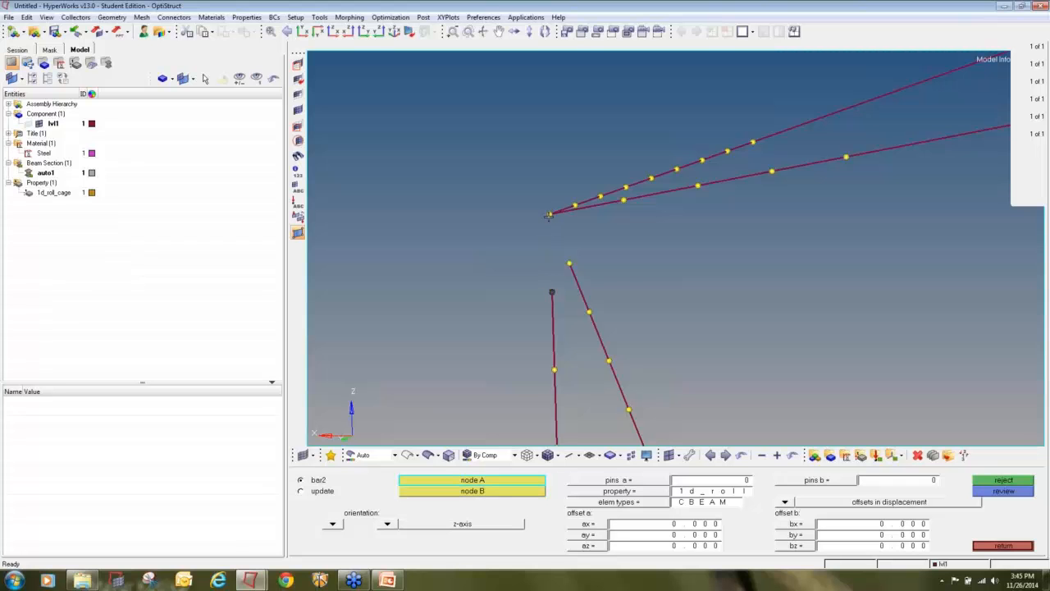
click(549, 214)
click(569, 264)
click(549, 215)
Connect the cross member and the lengthwise tube to the first frame's far-side top joint node with z-axis-oriented beam elements
scroll(568, 259, down, 2)
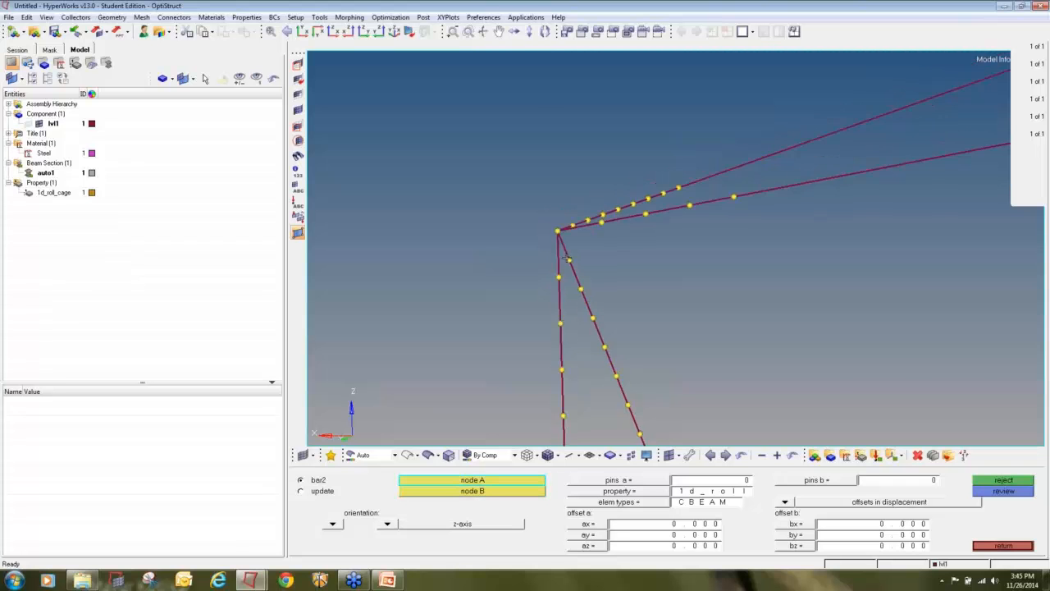
scroll(568, 260, down, 3)
scroll(783, 175, up, 2)
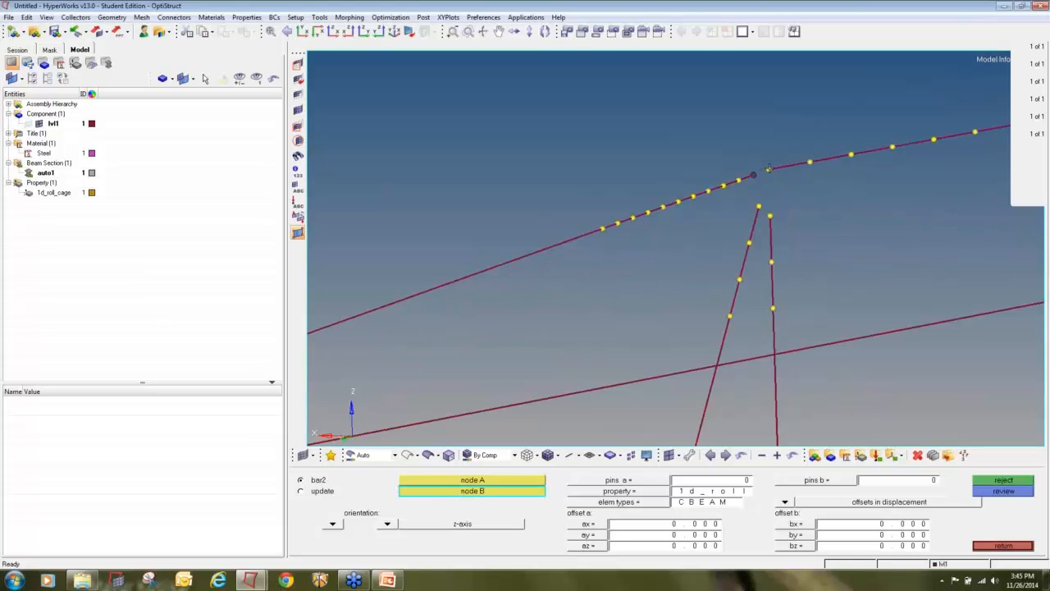
Connect the diagonal brace and the upright to the first frame's far-side top joint node with y-axis-oriented beam elements
click(392, 529)
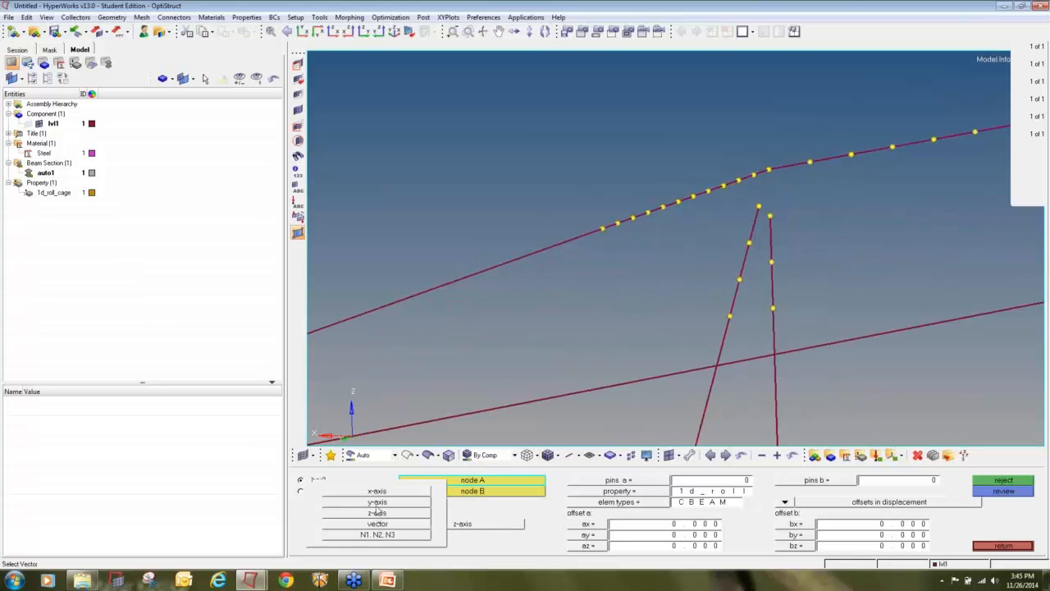
click(379, 513)
click(759, 206)
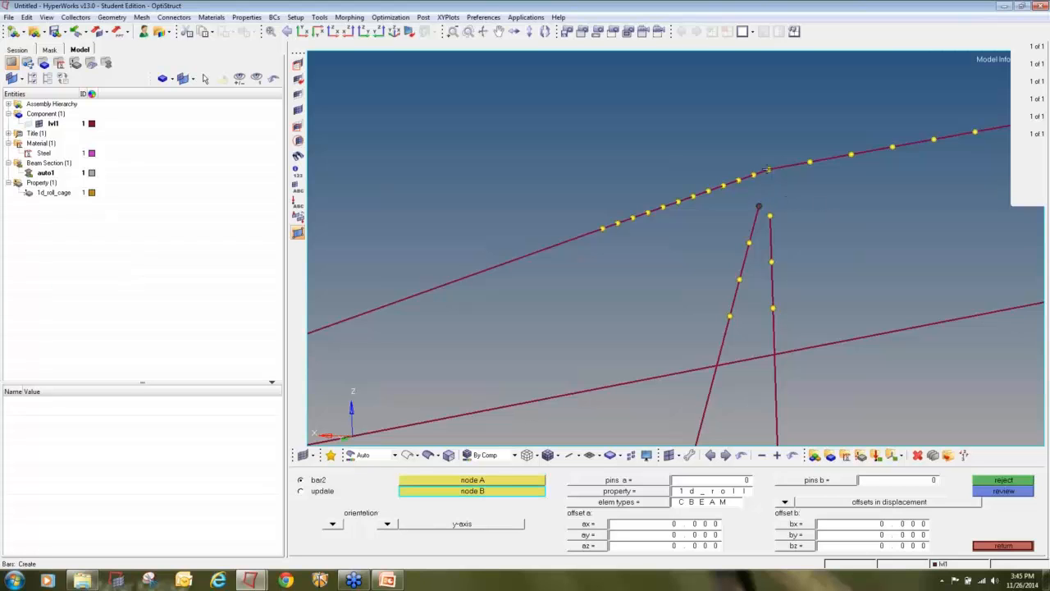
click(769, 170)
click(770, 215)
click(769, 170)
scroll(795, 190, down, 10)
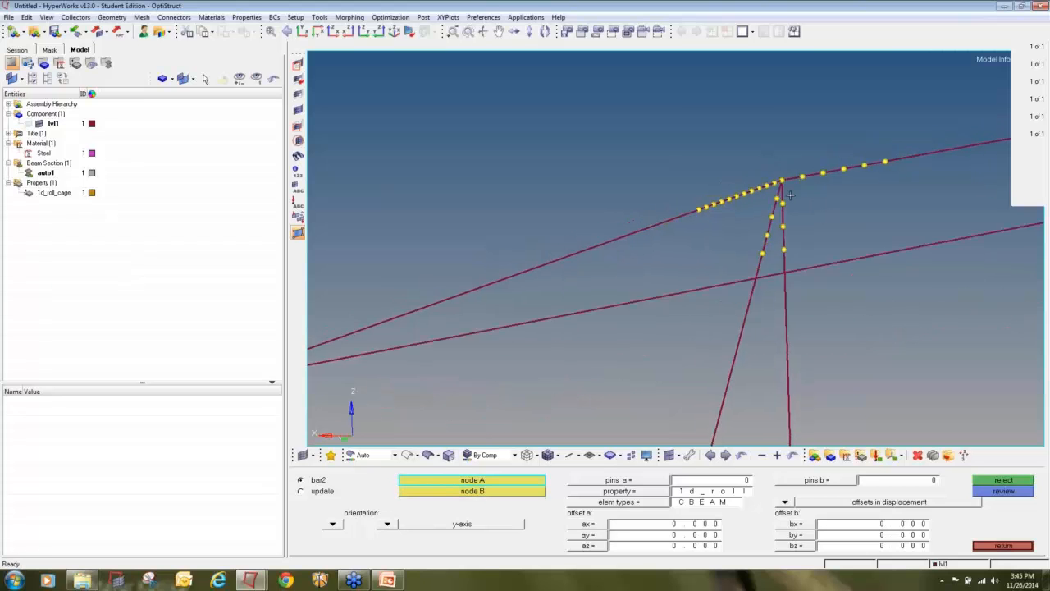
scroll(855, 281, up, 10)
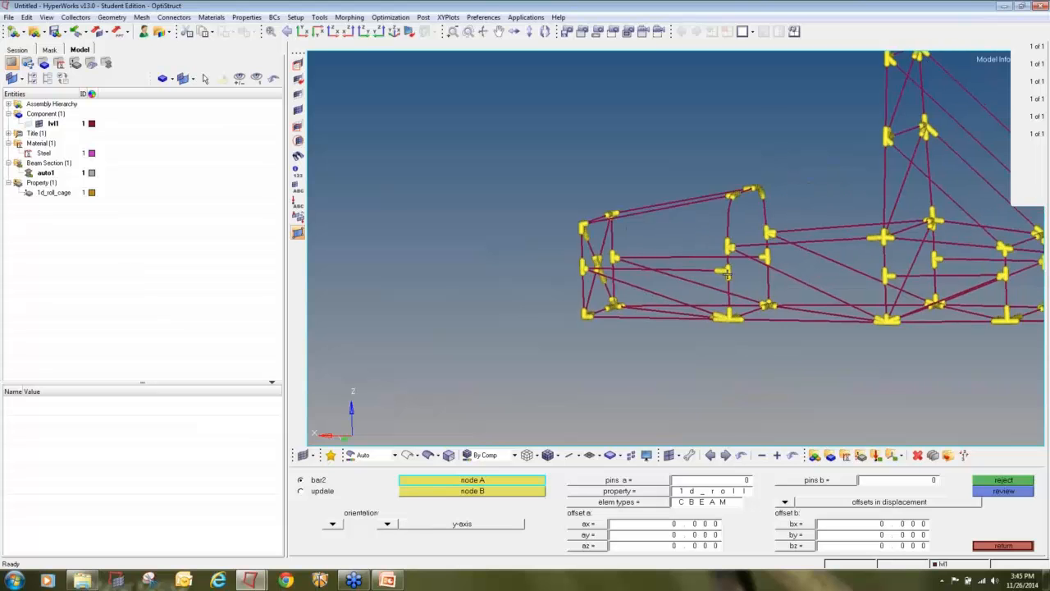
scroll(745, 256, up, 5)
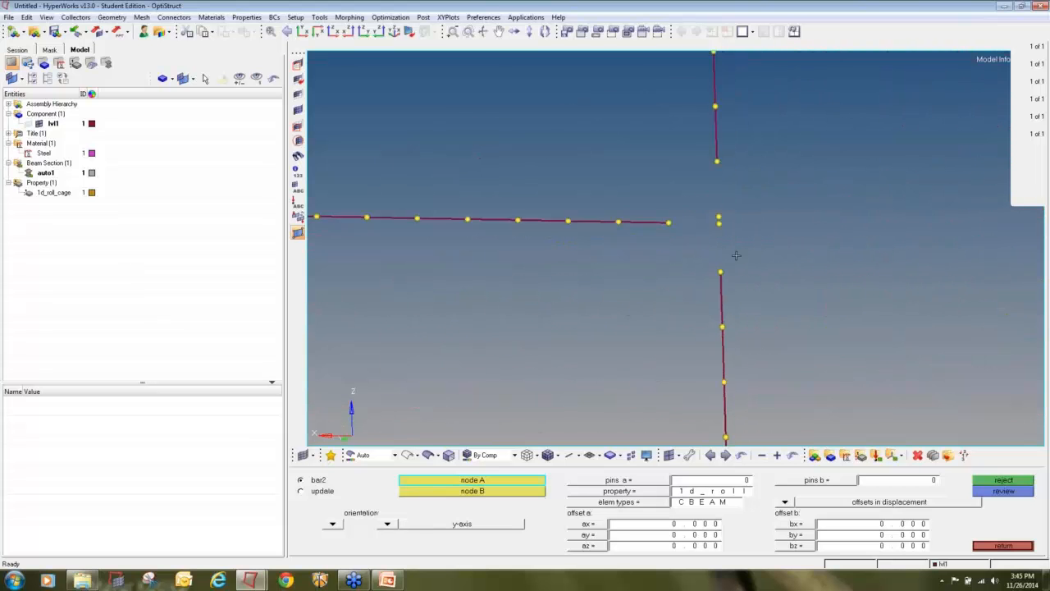
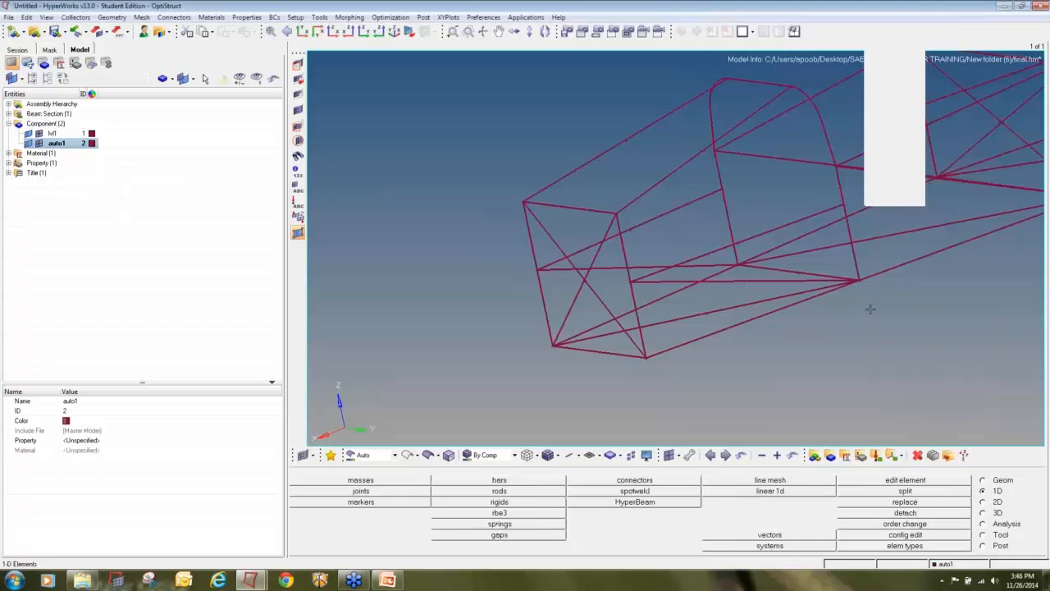
Examine the fully connected roll cage model from several angles and review the attributes of the lvl1 and auto1 components
ctrl+scroll(881, 307, down, 5)
ctrl+right_drag(924, 310, 798, 321)
ctrl+scroll(782, 294, up, 4)
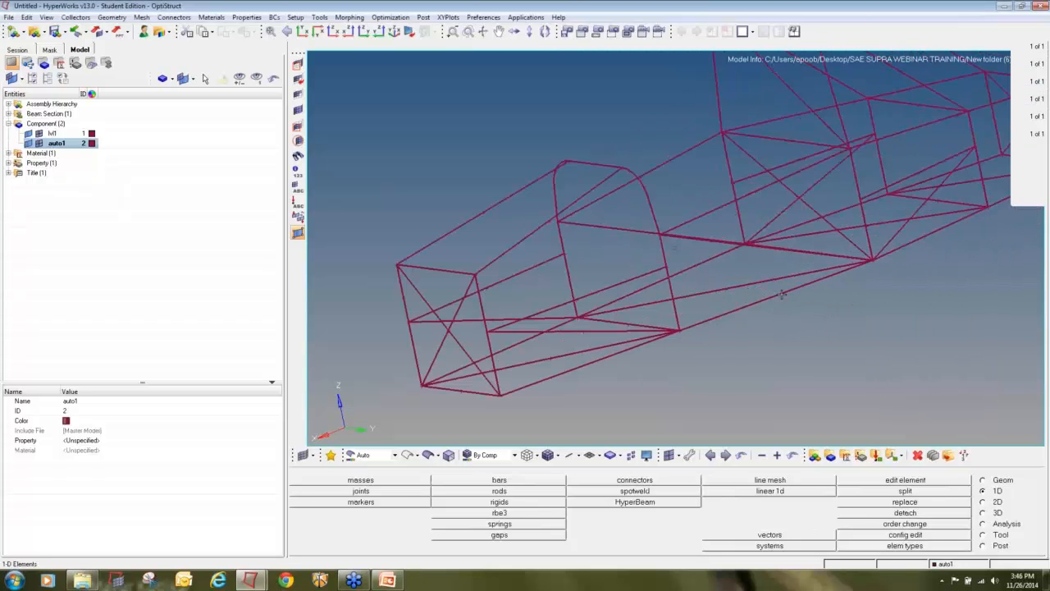
ctrl+drag(782, 294, 714, 341)
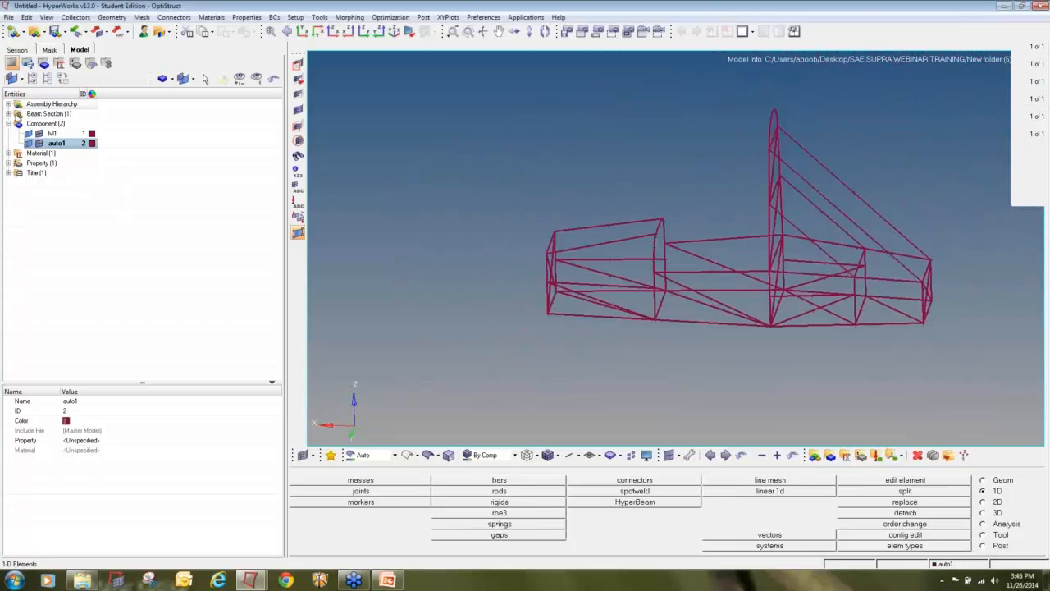
mouse_move(529, 335)
ctrl+mouse_down()
mouse_move(753, 347)
mouse_move(764, 334)
ctrl+mouse_up()
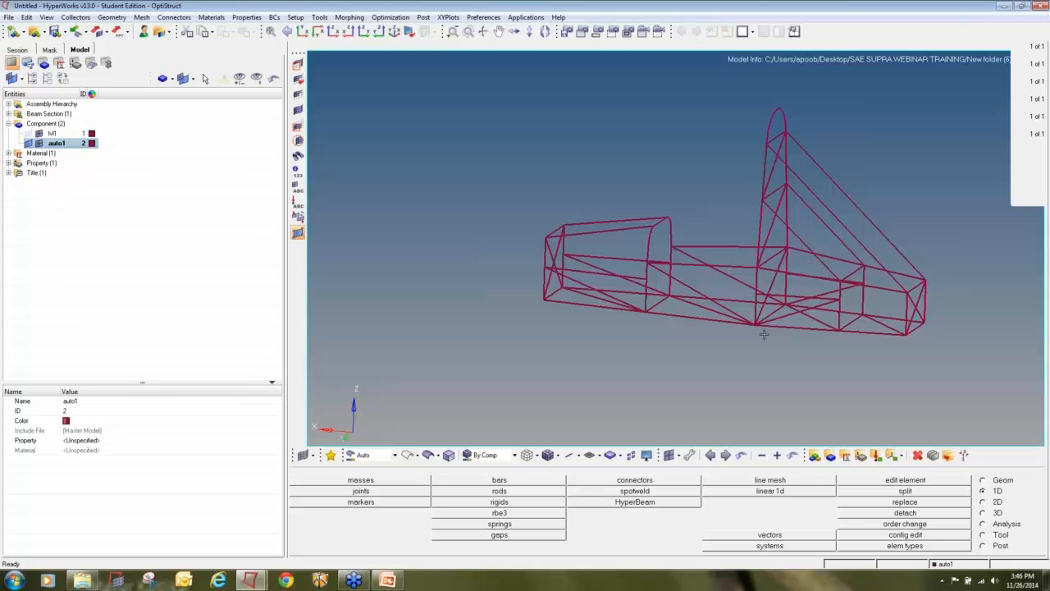
click(51, 134)
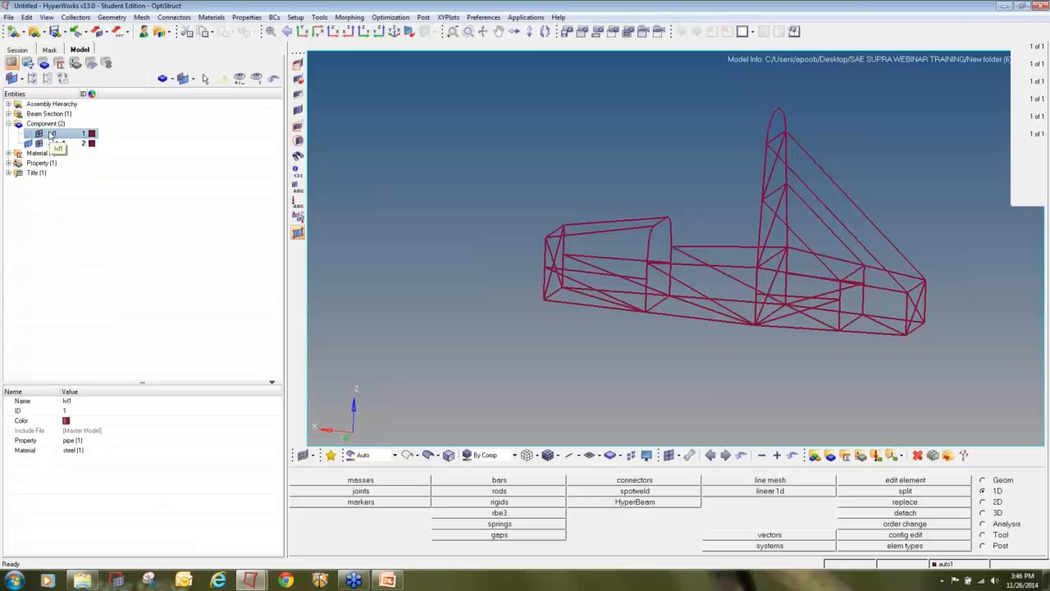
click(54, 144)
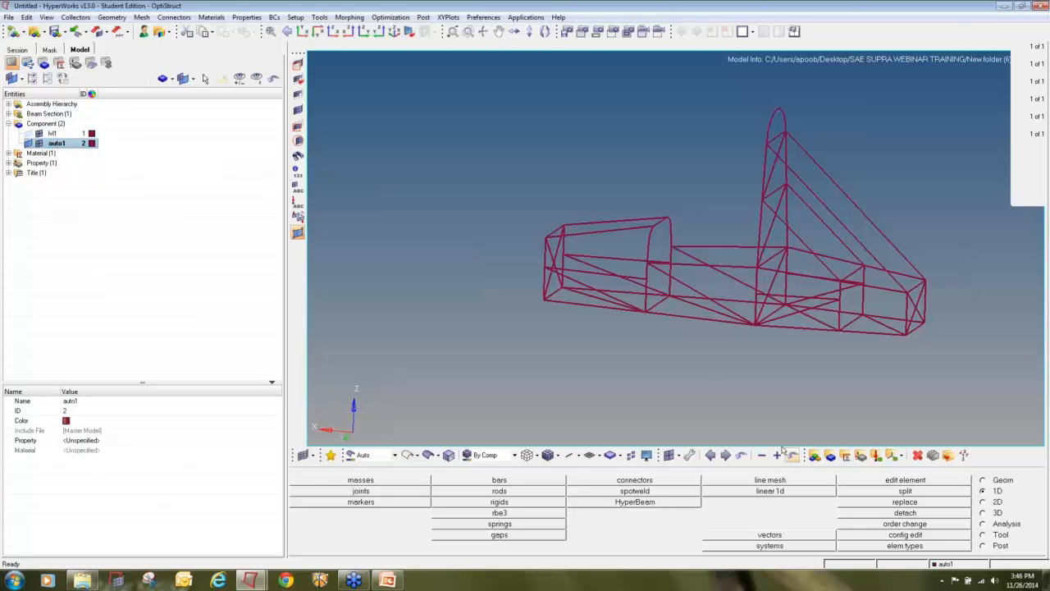
Update the auto1 component with the pipe property and acknowledge the mixed property warning
click(27, 138)
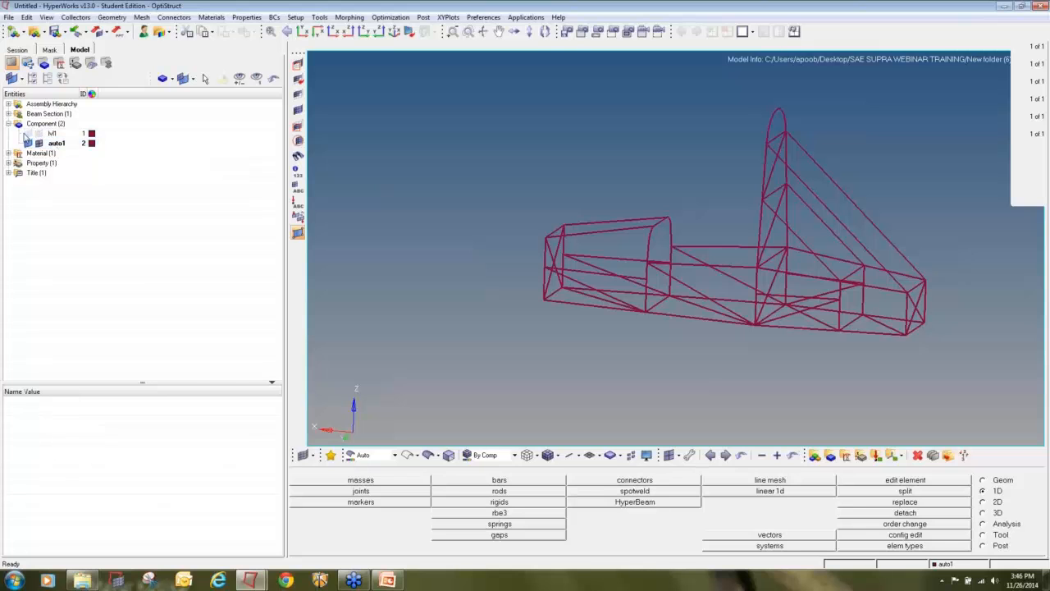
click(55, 144)
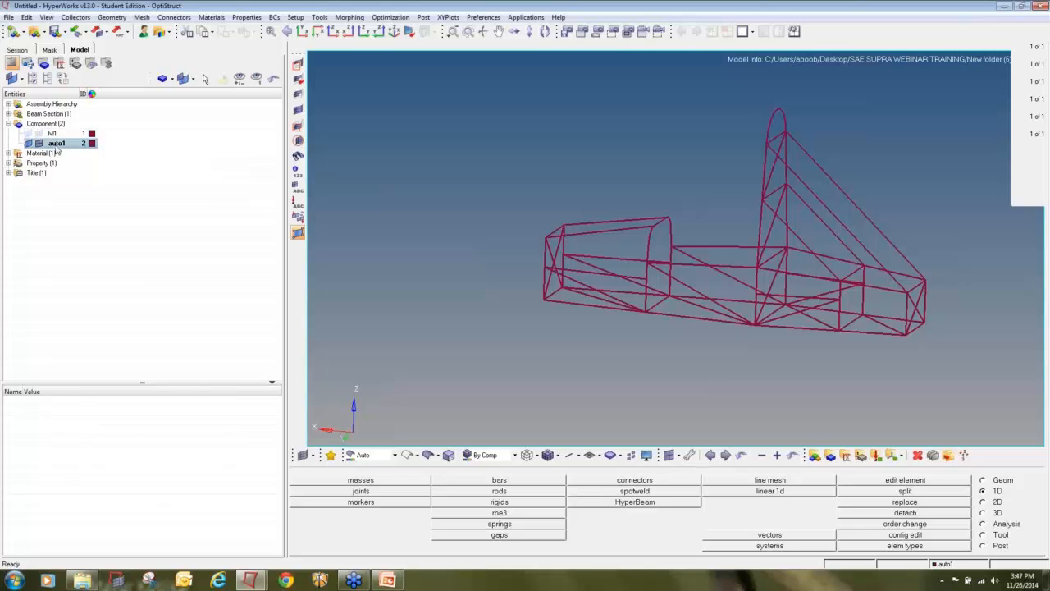
click(815, 456)
click(414, 481)
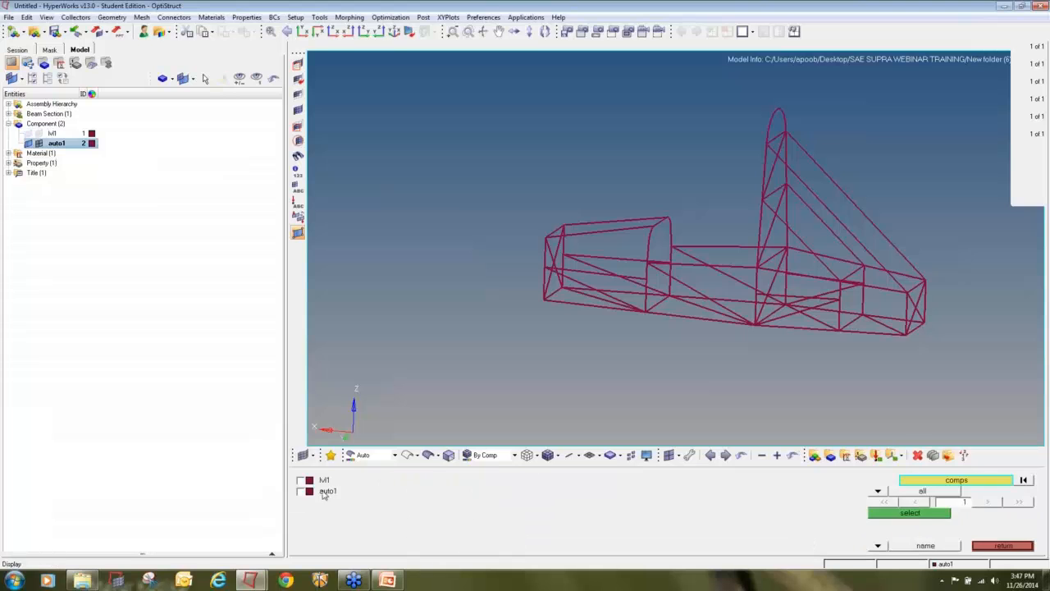
click(326, 491)
click(910, 513)
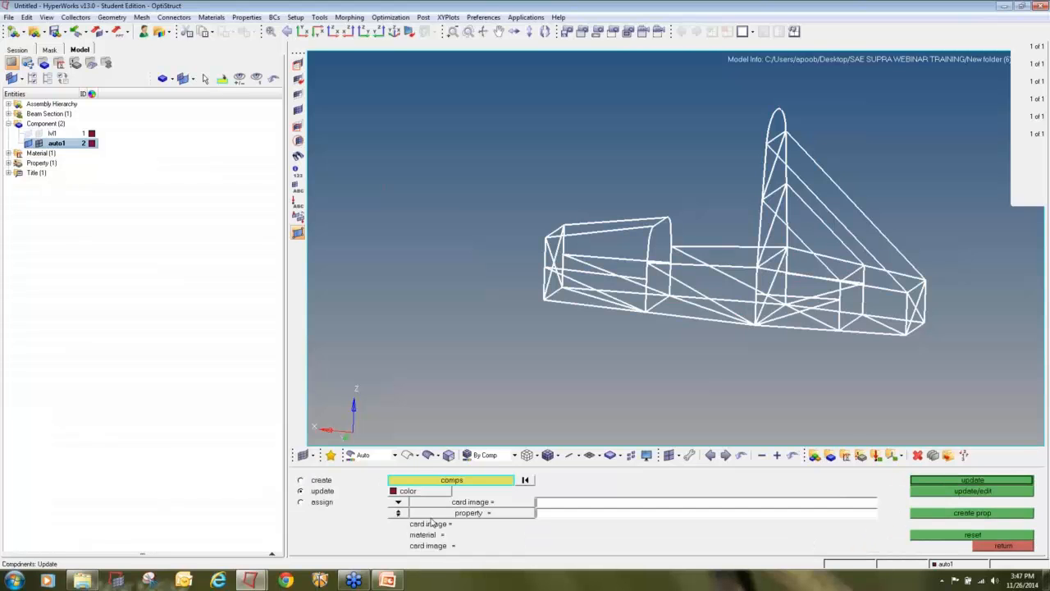
click(431, 515)
click(352, 479)
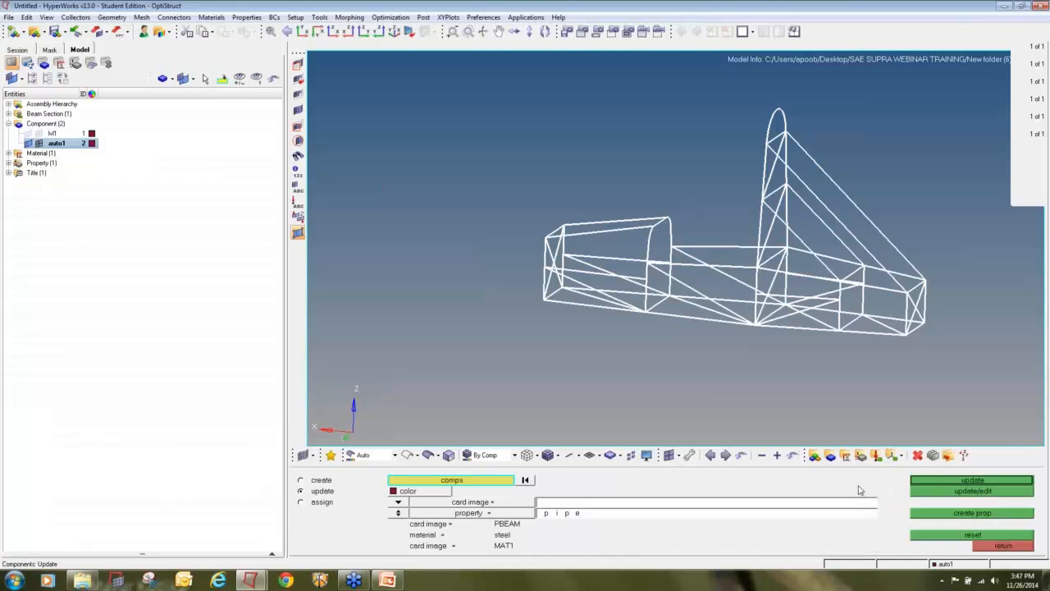
click(918, 483)
click(373, 262)
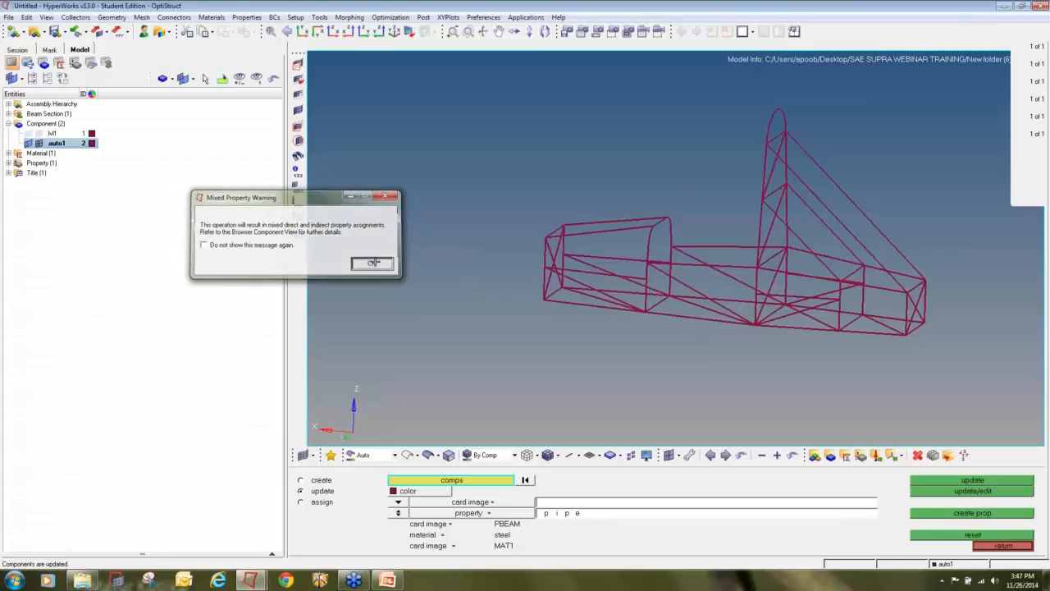
Delete the lvl1 component from the model
right_click(50, 137)
click(40, 133)
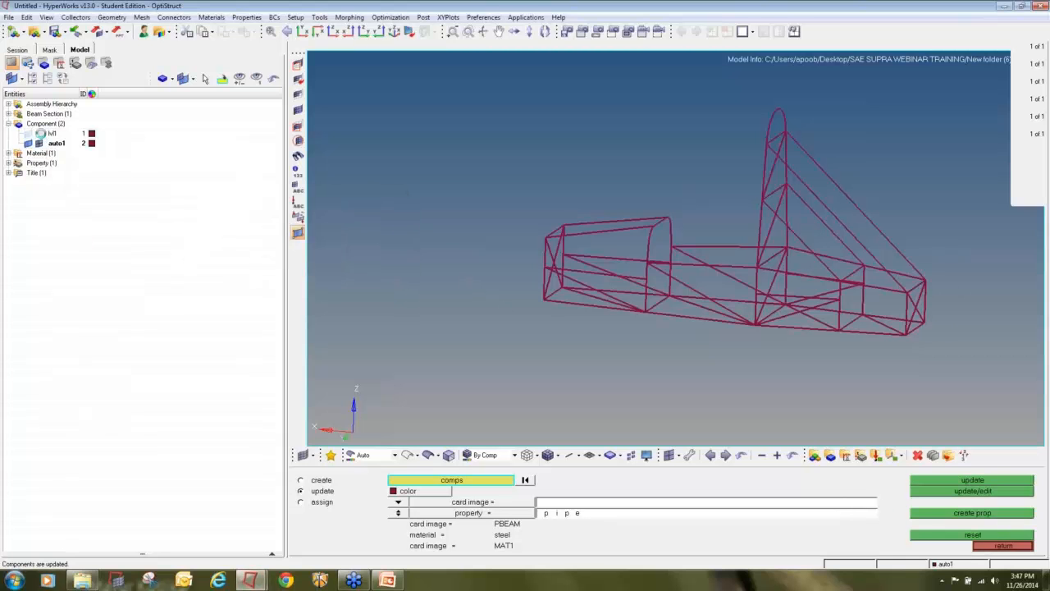
right_click(51, 135)
click(82, 210)
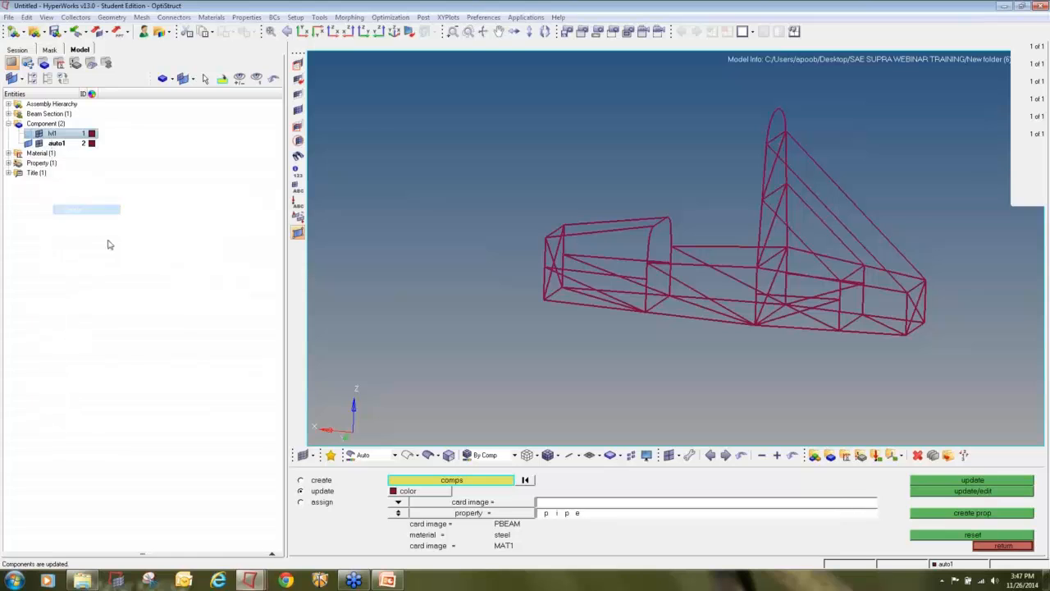
click(155, 263)
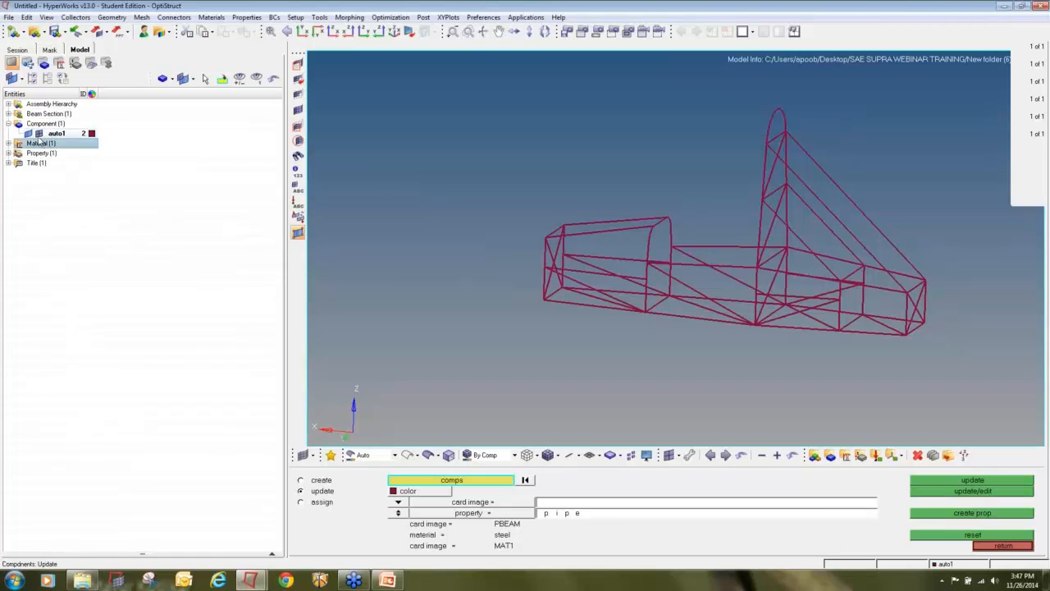
Reapply the pipe property to the auto1 component and close the component update
click(435, 481)
click(300, 480)
click(873, 514)
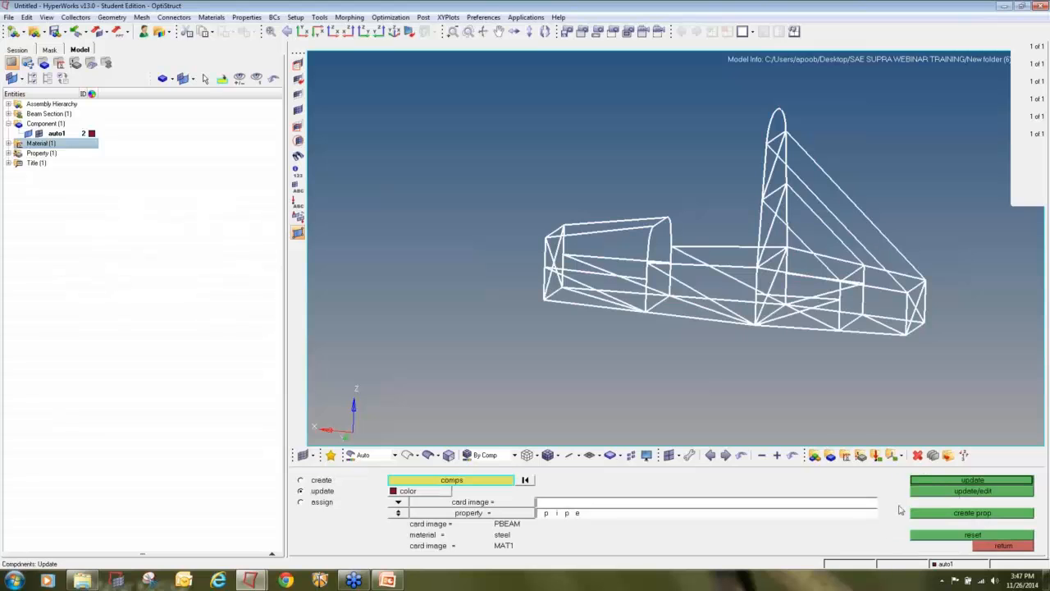
click(932, 482)
click(1003, 545)
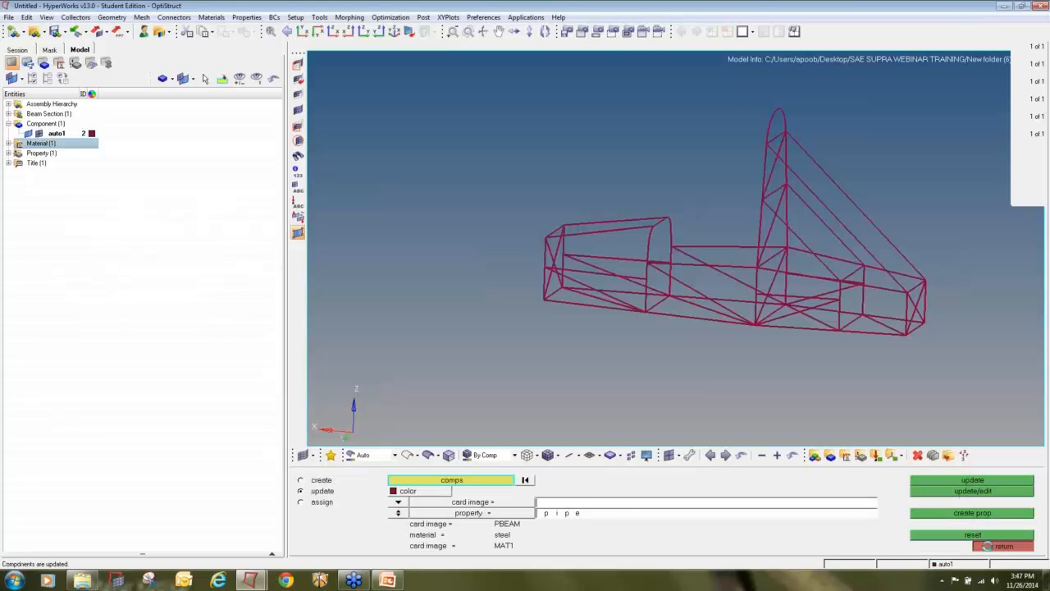
Display the 1D elements in detailed representation and inspect the roll cage tubes from another angle
click(589, 458)
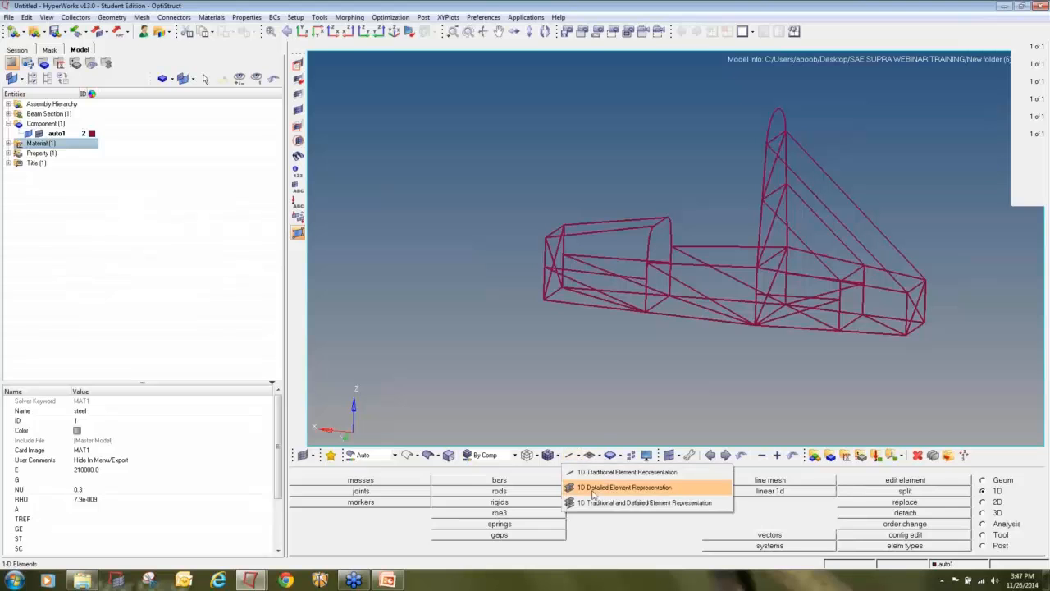
click(616, 486)
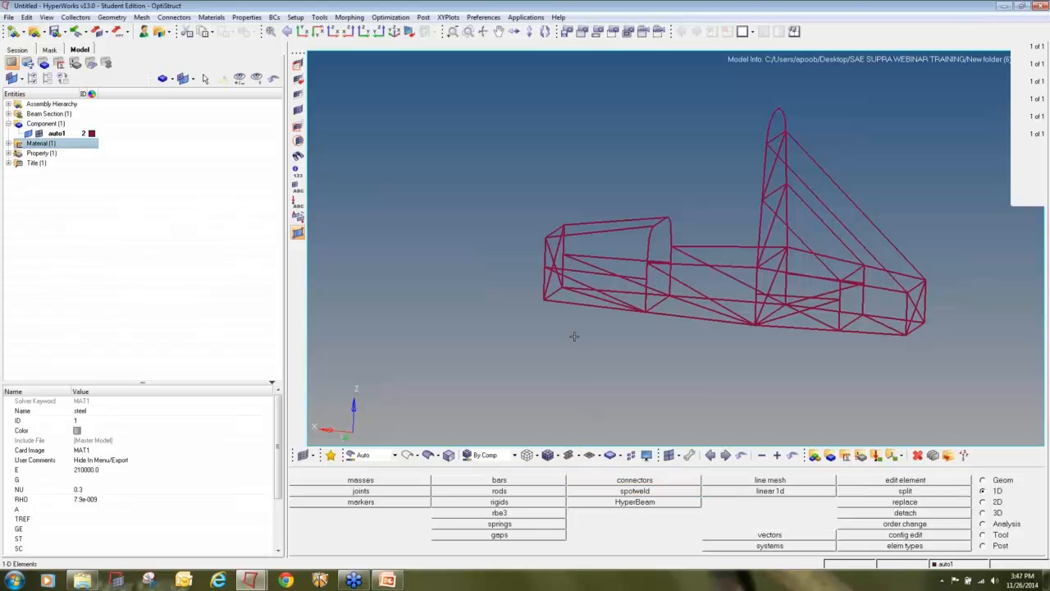
ctrl+drag(653, 271, 746, 247)
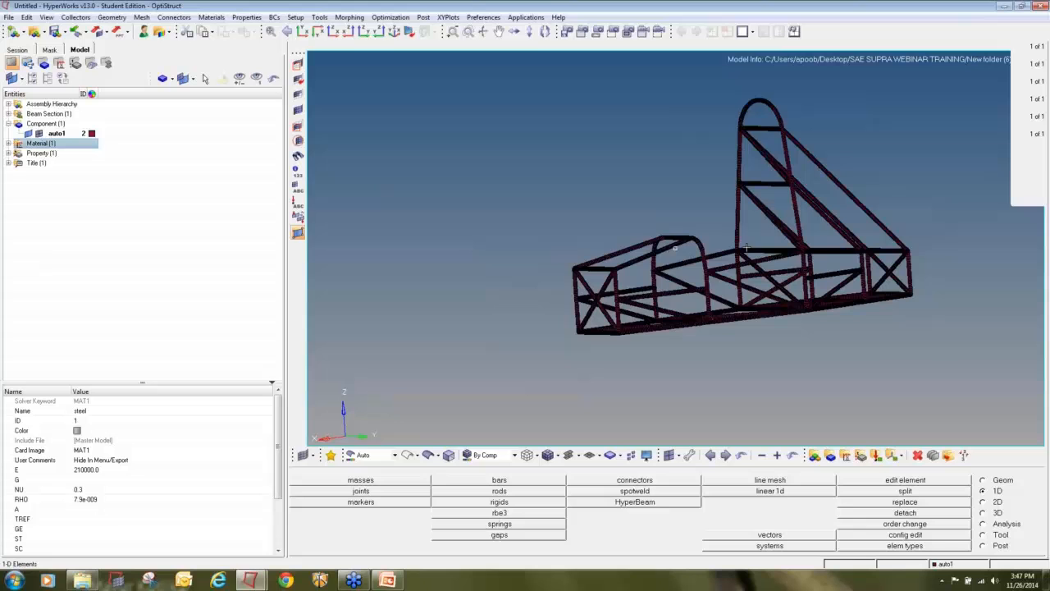
click(1048, 168)
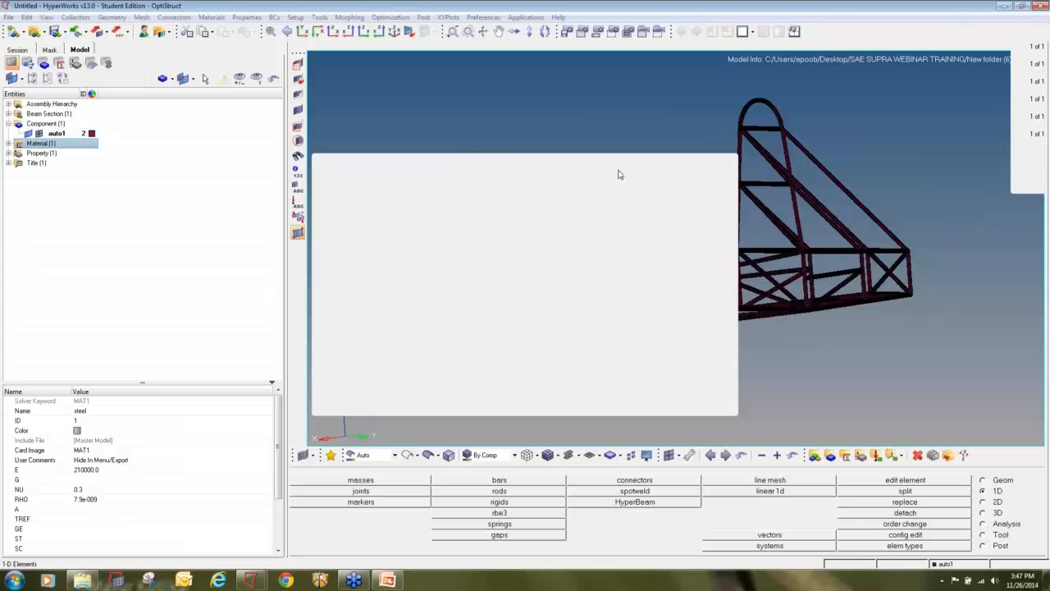
drag(620, 162, 453, 86)
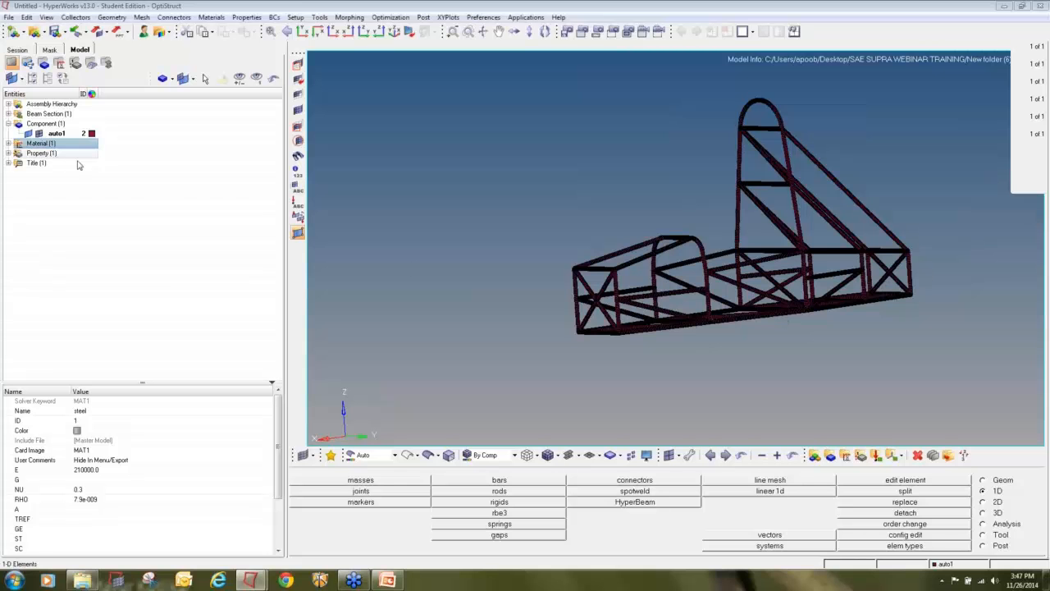
Switch to PowerPoint to review the MHPCLL static analysis sequence around the component and load collectors, and return to HyperMesh
click(387, 580)
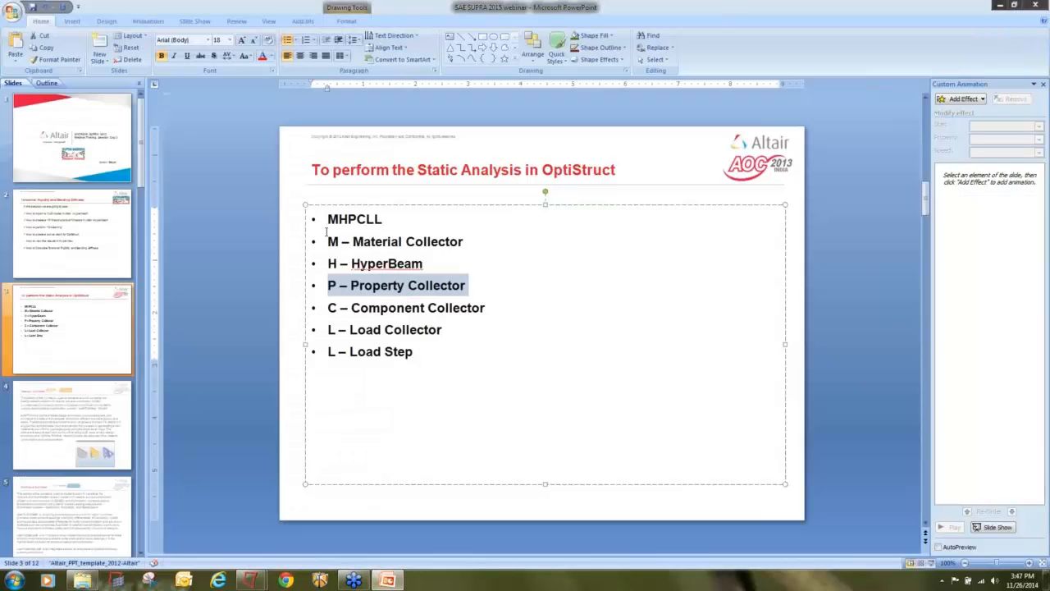
drag(328, 242, 337, 307)
click(328, 307)
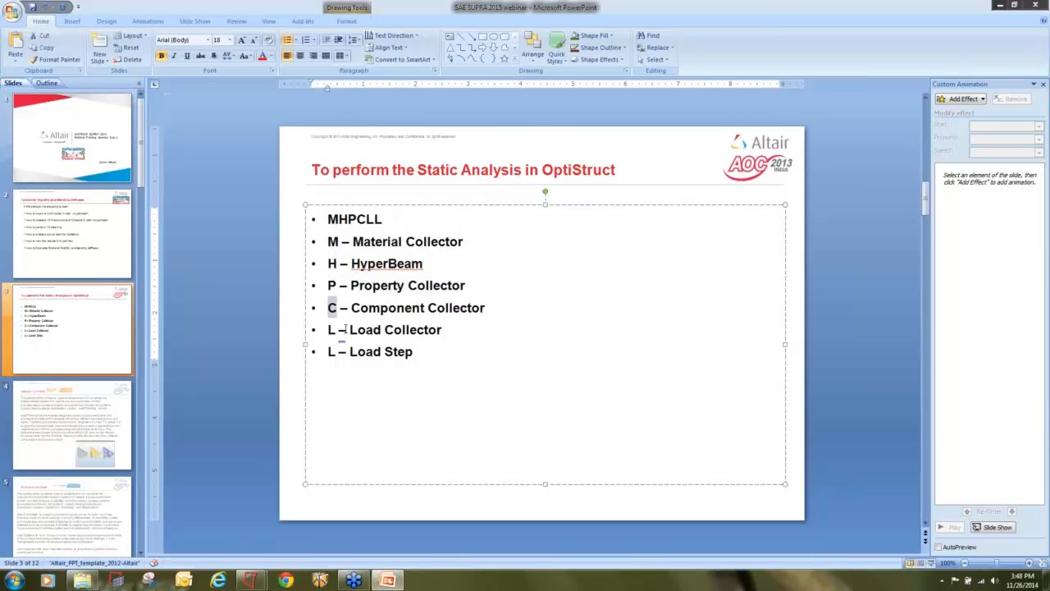
click(998, 5)
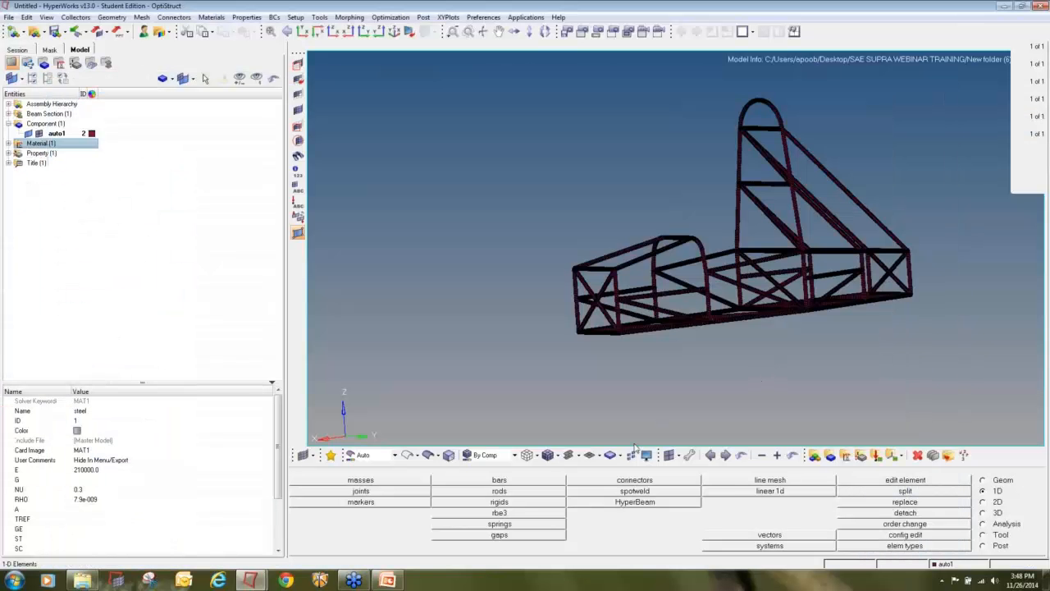
Return the 1D elements to traditional representation and turn the roll cage to a near side view
click(585, 459)
click(607, 472)
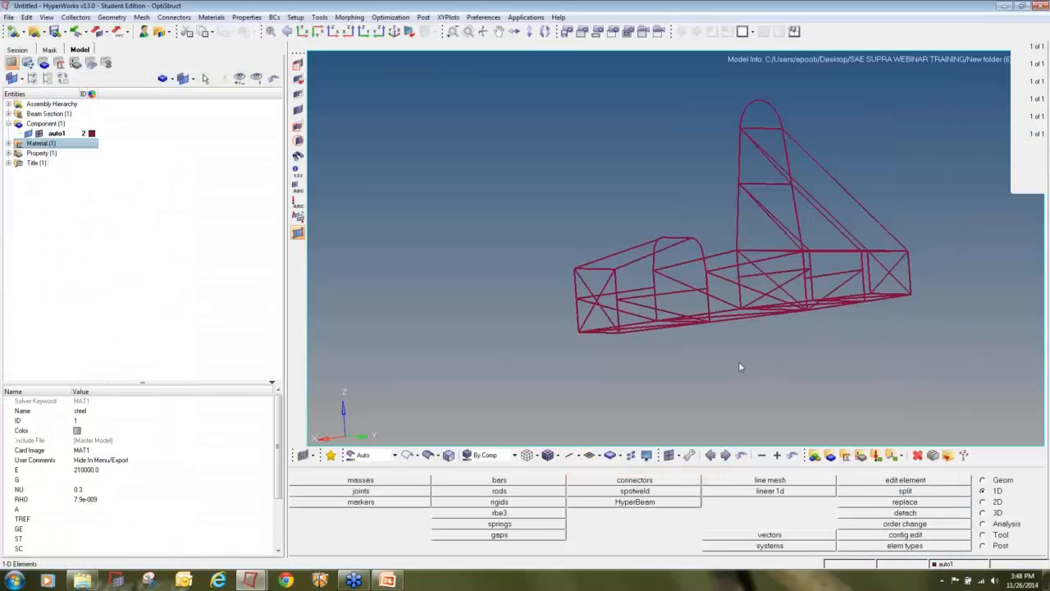
ctrl+drag(979, 239, 826, 263)
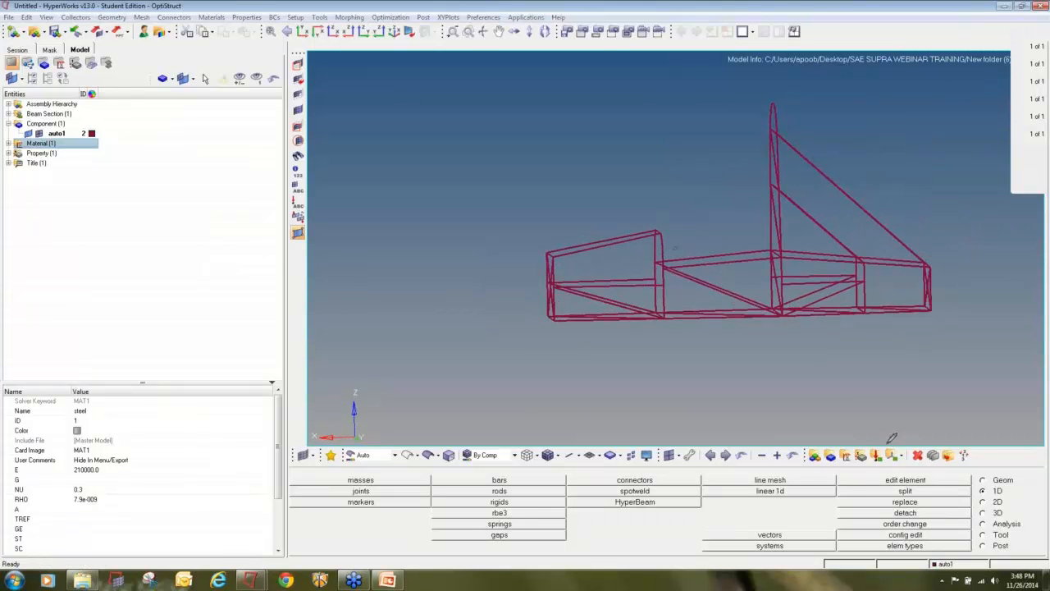
Create a green load collector named Force with no card image and show it in the model tree
mouse_move(868, 444)
mouse_down()
mouse_move(875, 466)
mouse_move(884, 445)
mouse_up()
click(876, 457)
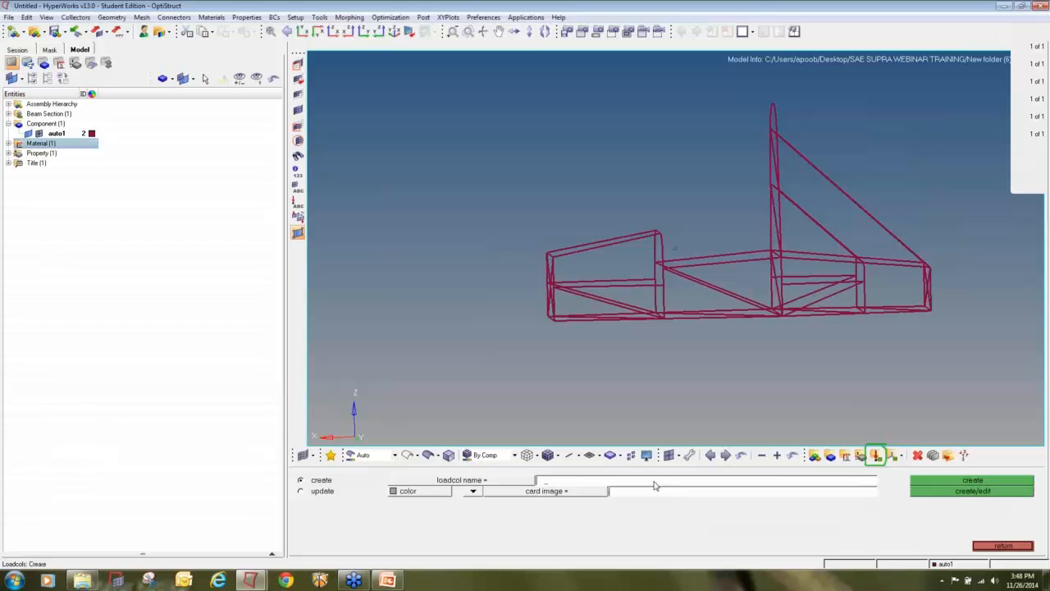
text(Force)
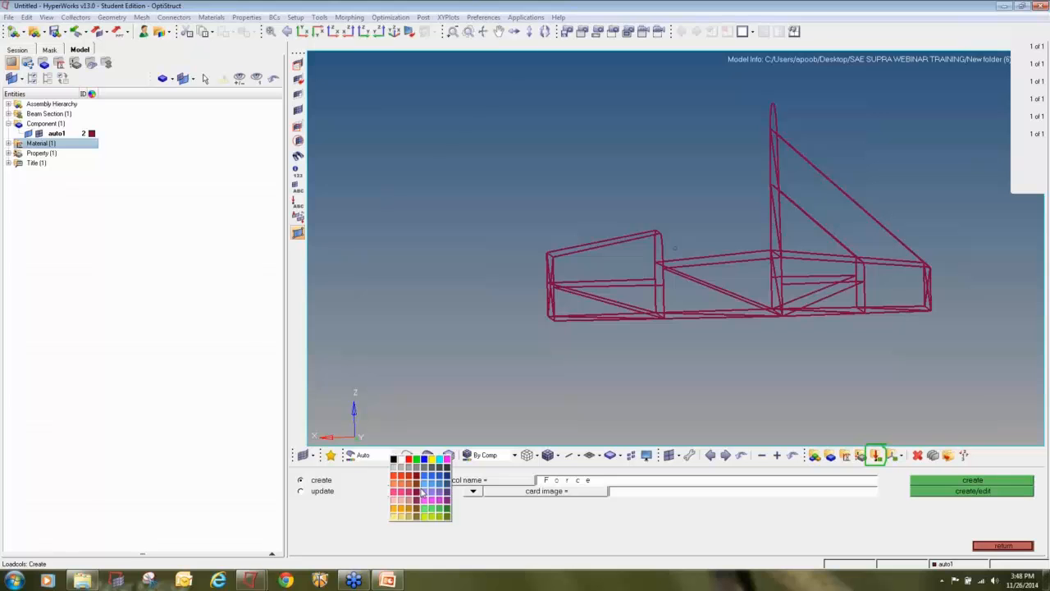
click(422, 490)
click(416, 459)
click(935, 481)
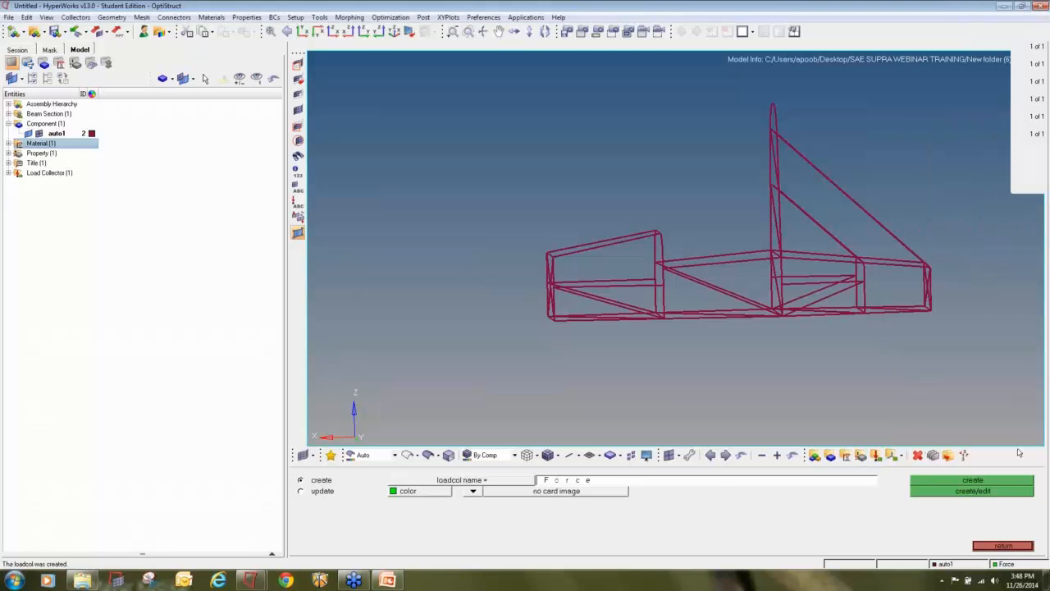
click(8, 173)
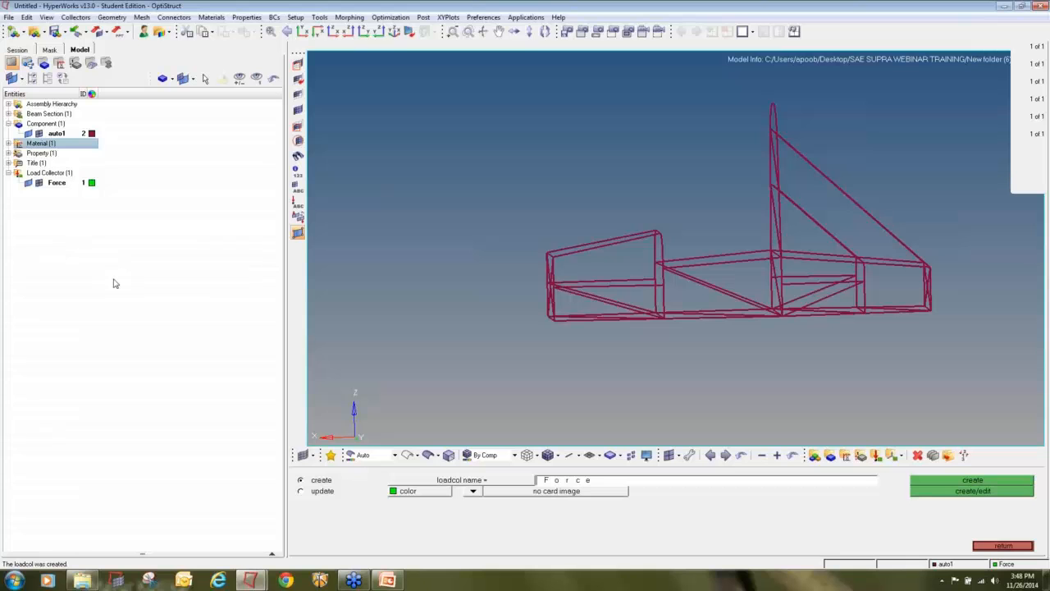
Start defining nodal forces, selecting the near-side mid-height joint nodes on the front frame and the adjacent hoop
click(1023, 545)
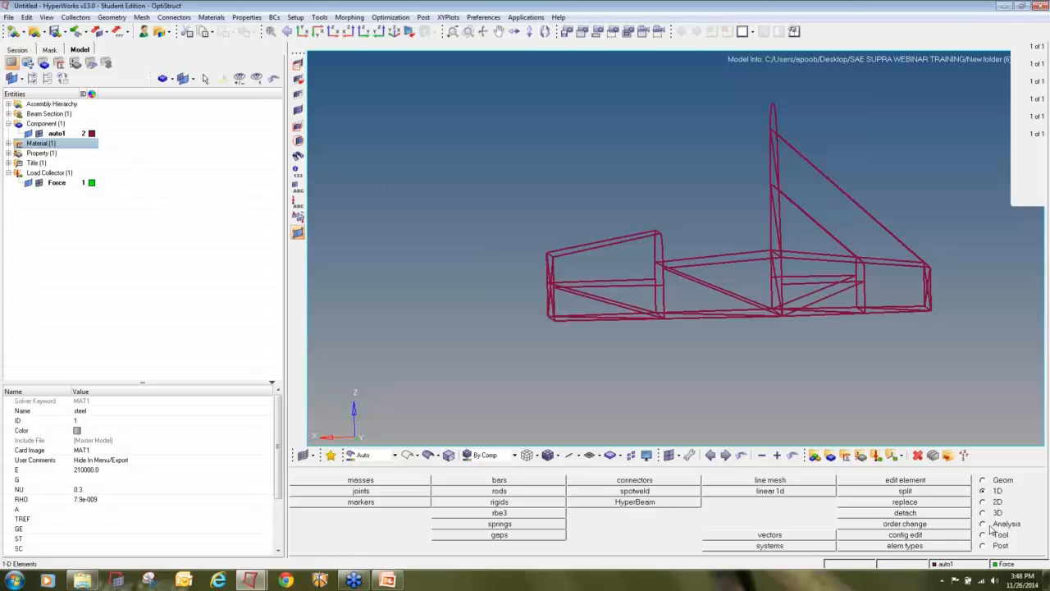
click(990, 525)
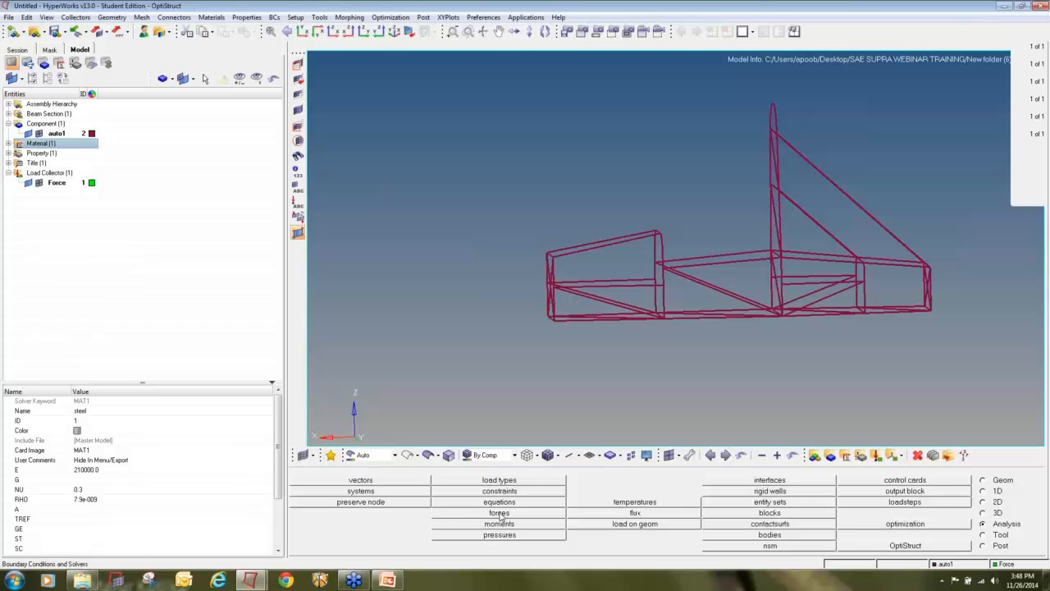
click(500, 513)
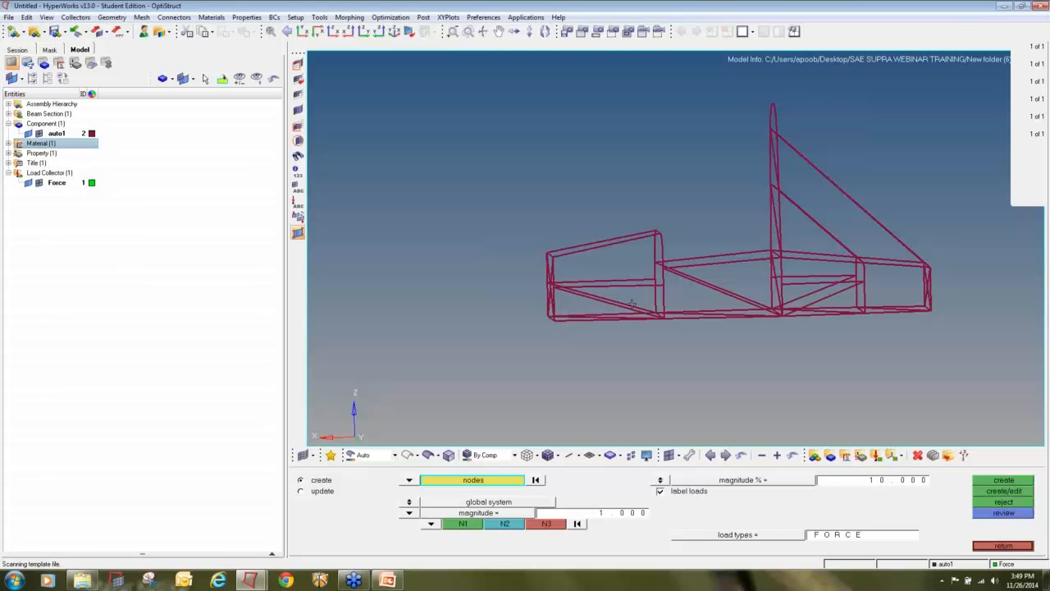
ctrl+drag(632, 304, 641, 247)
scroll(579, 245, up, 5)
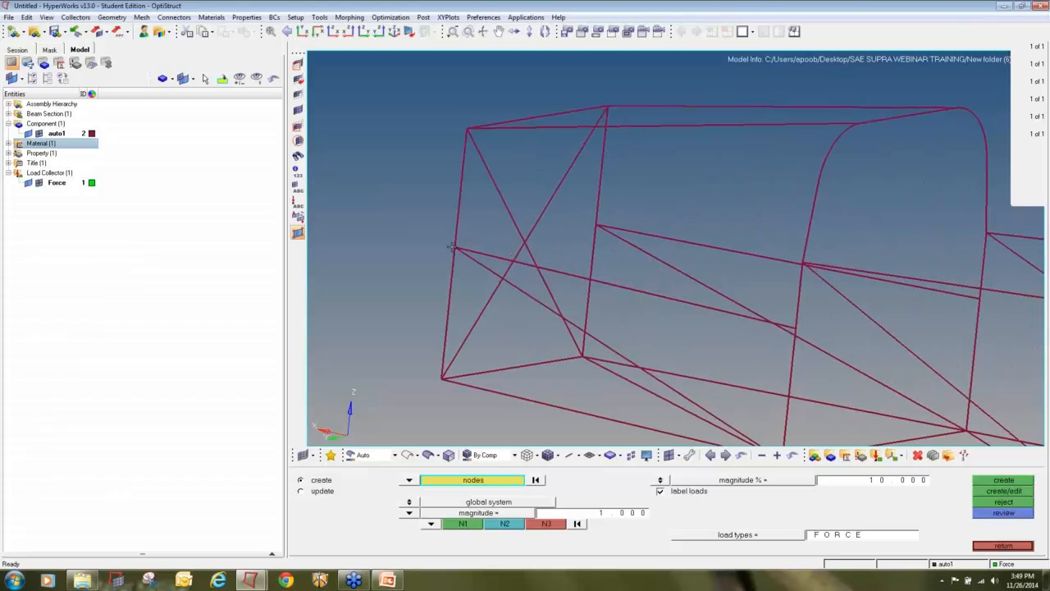
scroll(453, 246, up, 3)
scroll(447, 262, down, 4)
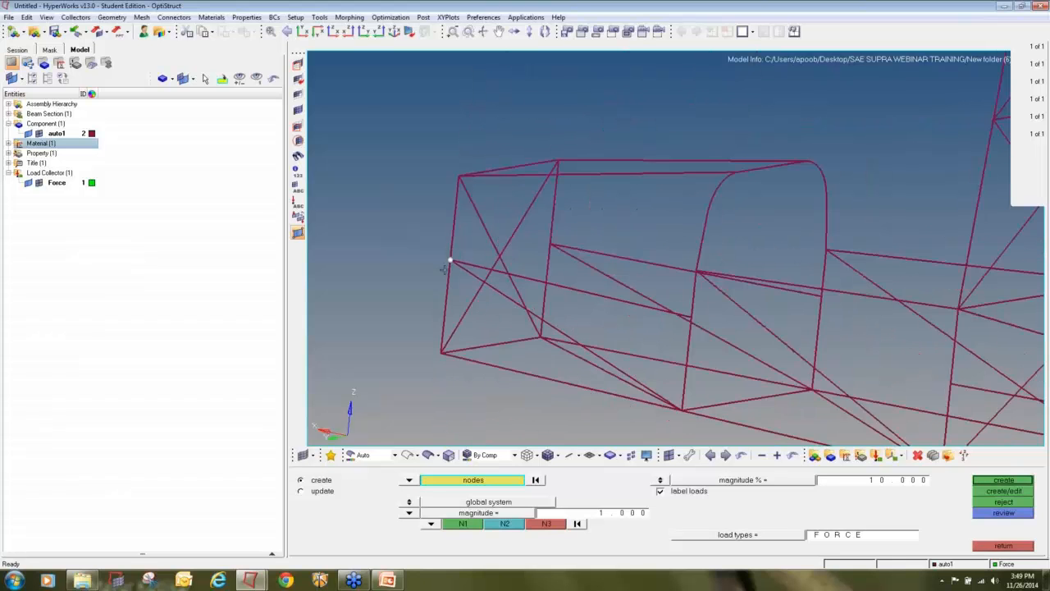
scroll(689, 316, up, 5)
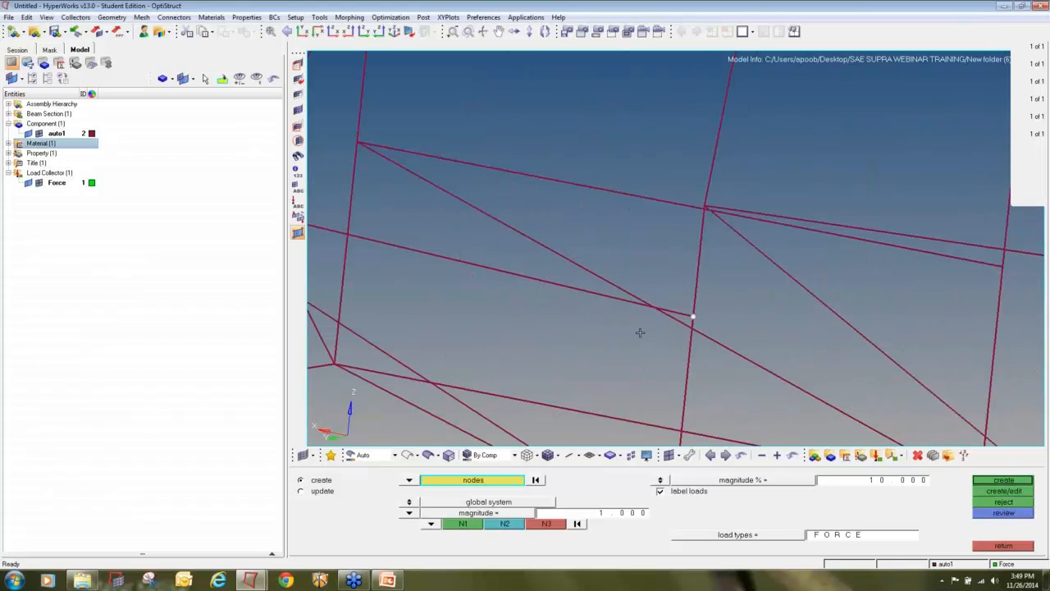
Select the remaining mid-height and bottom nodes along one side of the chassis's front frame as force application points
scroll(640, 333, down, 4)
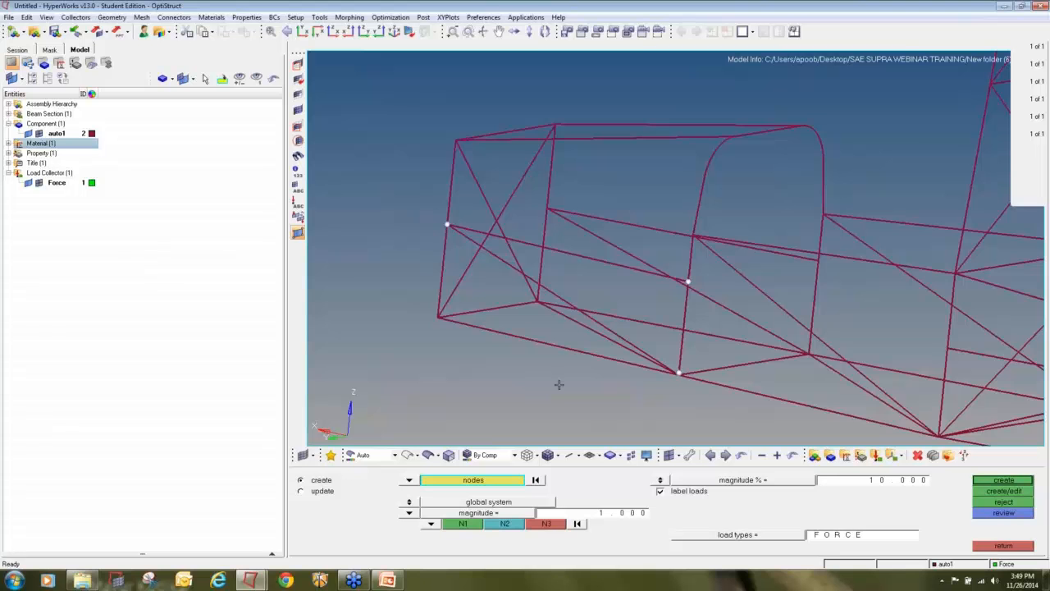
scroll(680, 371, up, 5)
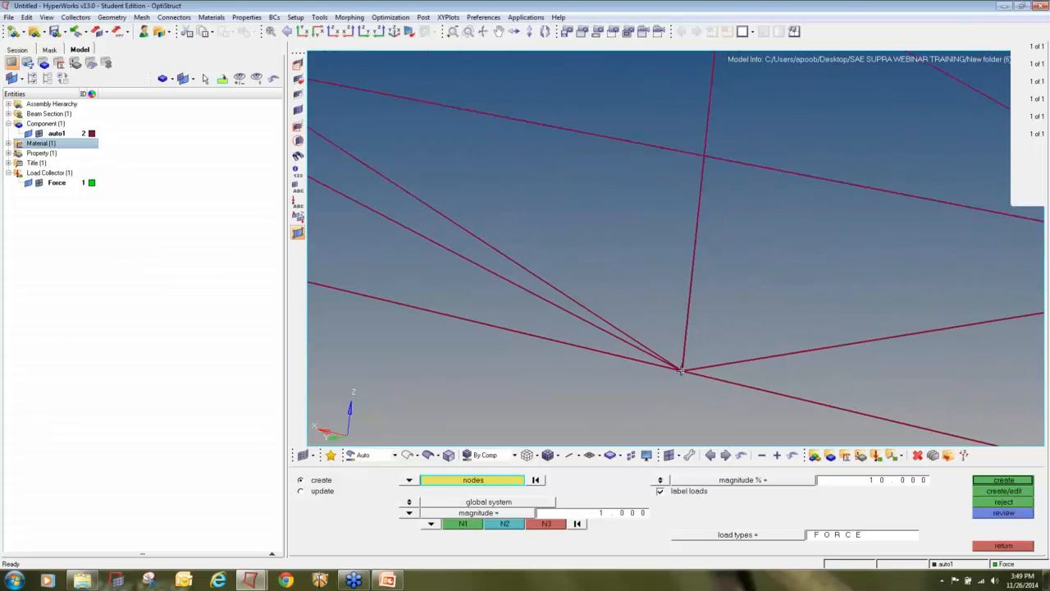
scroll(832, 392, down, 5)
scroll(421, 284, up, 3)
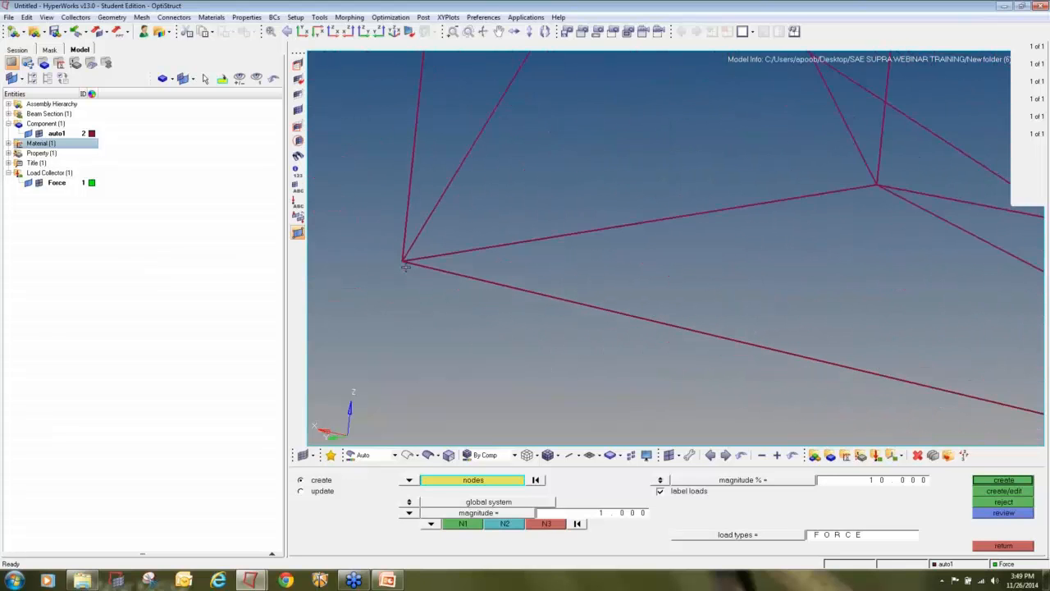
click(402, 261)
scroll(439, 324, down, 3)
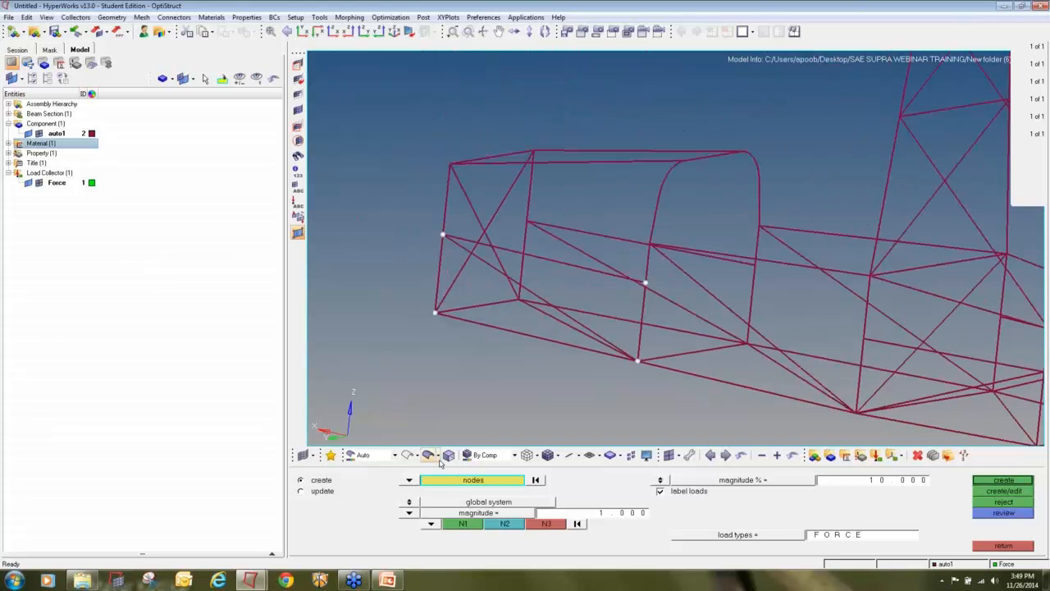
Create forces with magnitude 2500 along the z-axis on the selected front-frame nodes
click(431, 523)
click(426, 508)
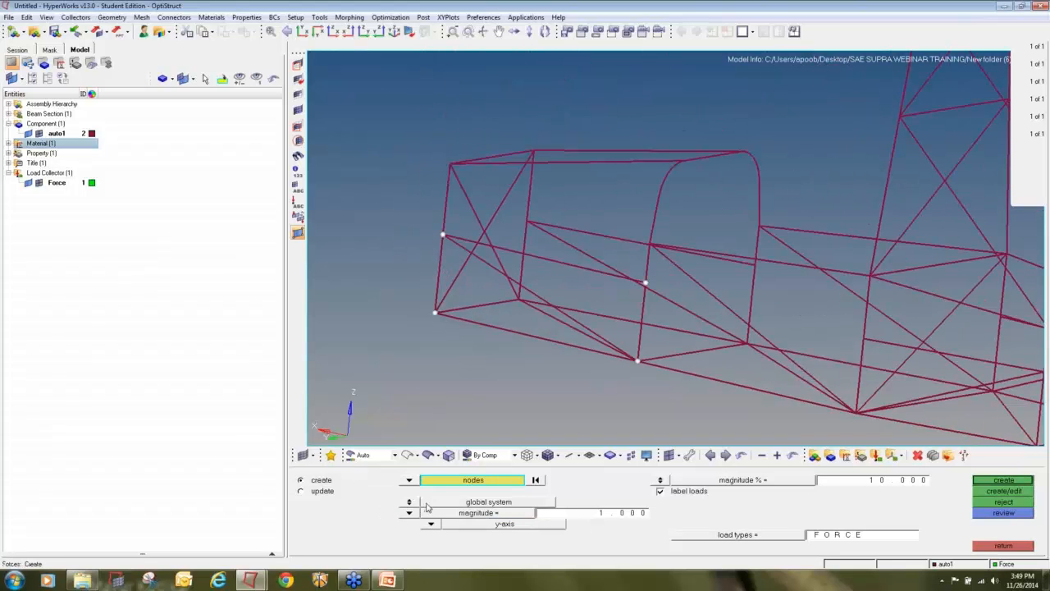
click(431, 524)
click(427, 518)
click(617, 517)
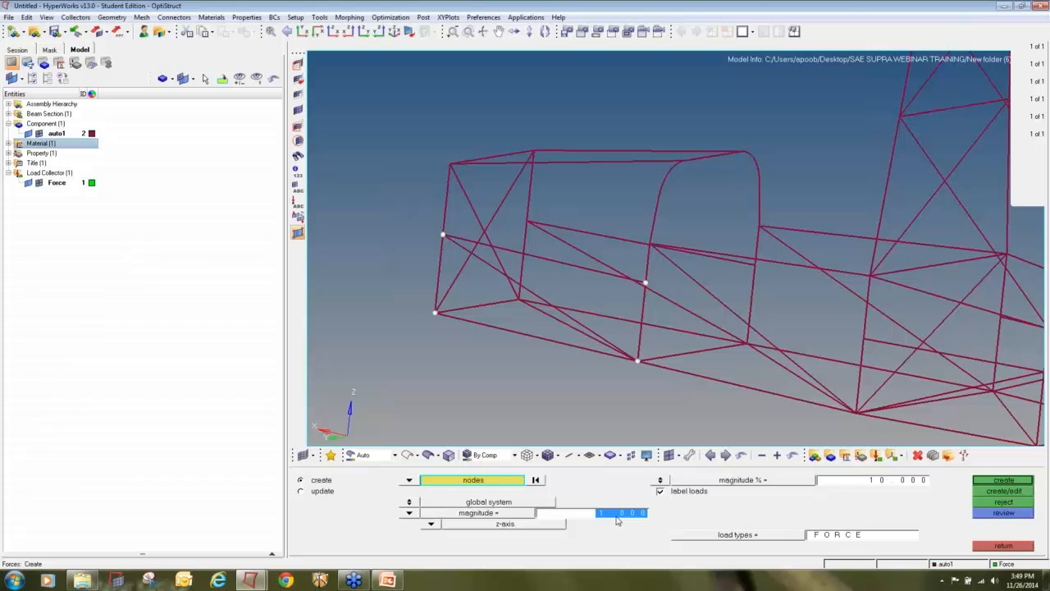
text(2500)
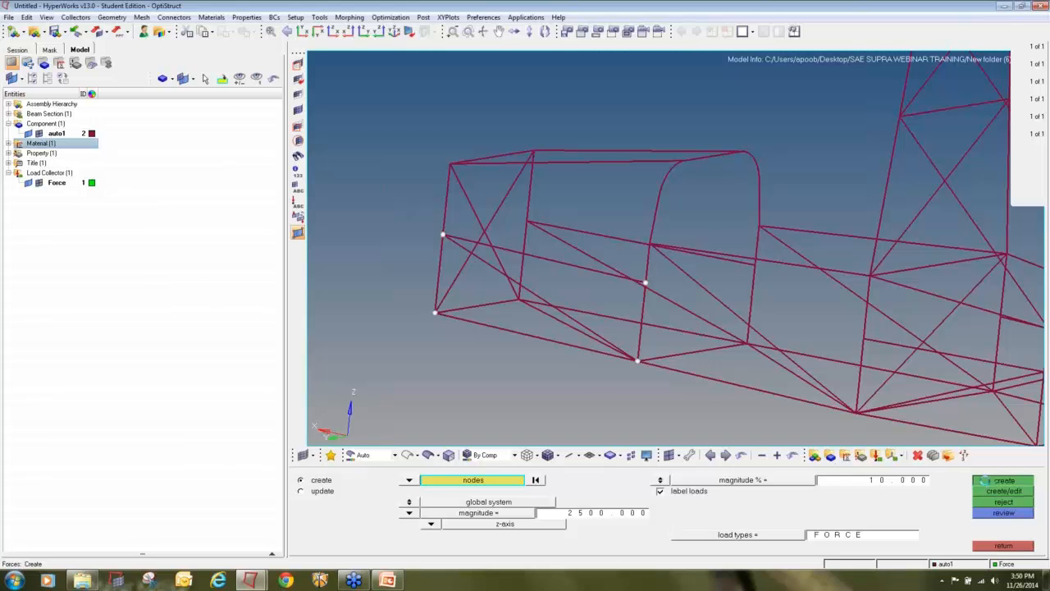
click(988, 484)
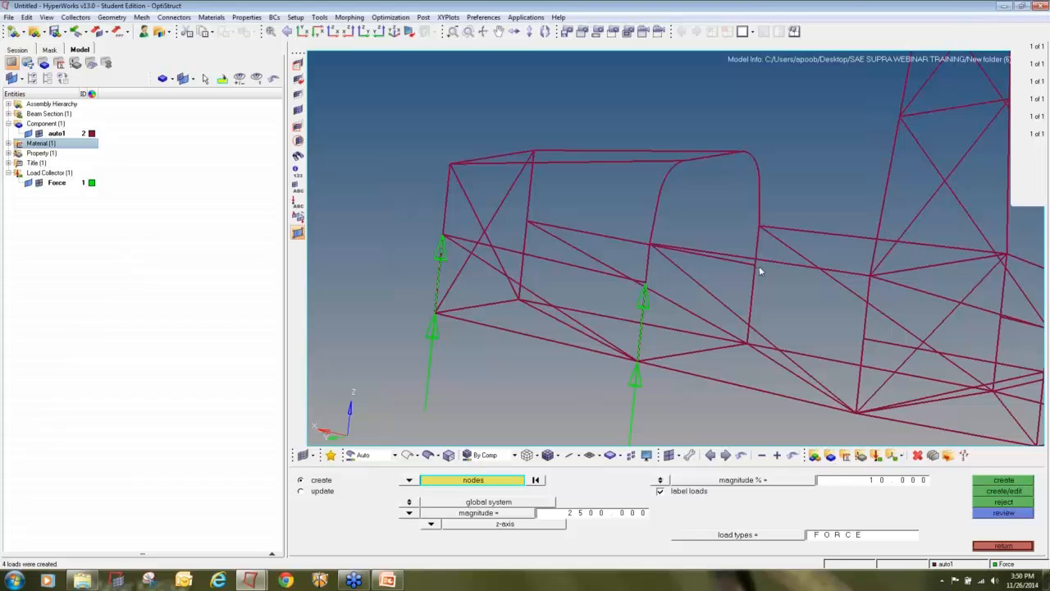
Select the mid-height and bottom nodes of the front hoop's upright on the opposite, unloaded side of the chassis
ctrl+drag(759, 266, 702, 284)
ctrl+scroll(686, 224, down, 4)
ctrl+scroll(703, 283, up, 6)
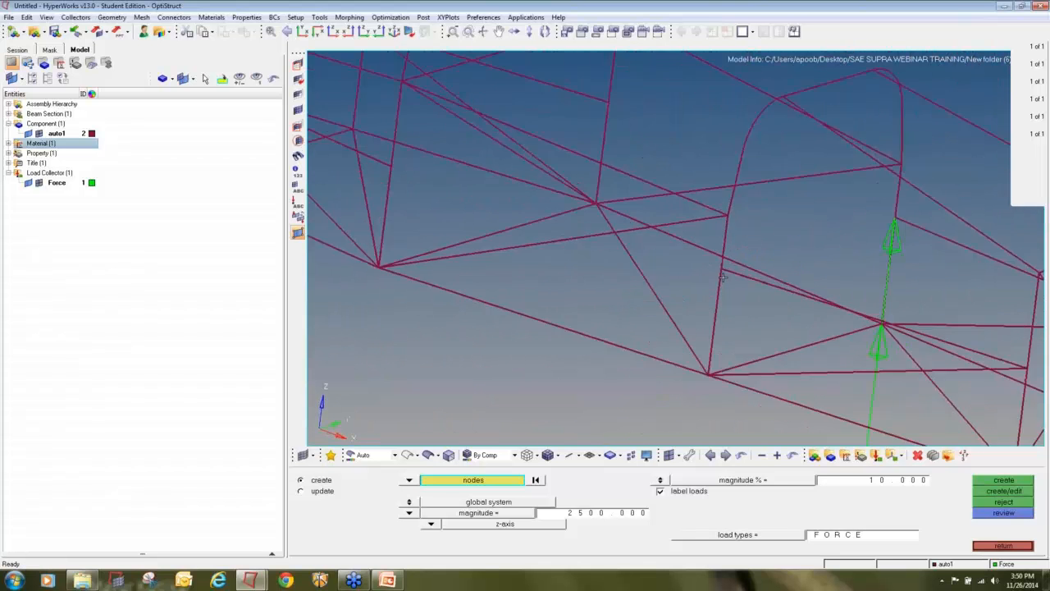
click(722, 259)
ctrl+right_drag(712, 329, 705, 233)
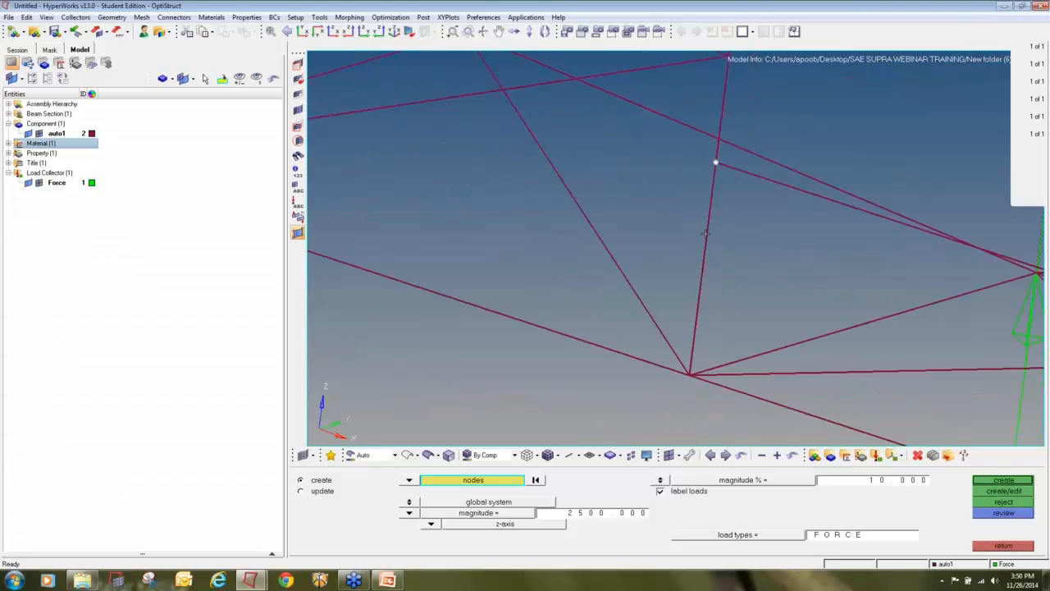
click(690, 375)
Add the bottom and mid-height nodes of the front bulkhead's upright on the same unloaded side to the selection
scroll(653, 355, down, 4)
ctrl+right_drag(853, 409, 763, 356)
scroll(800, 386, up, 4)
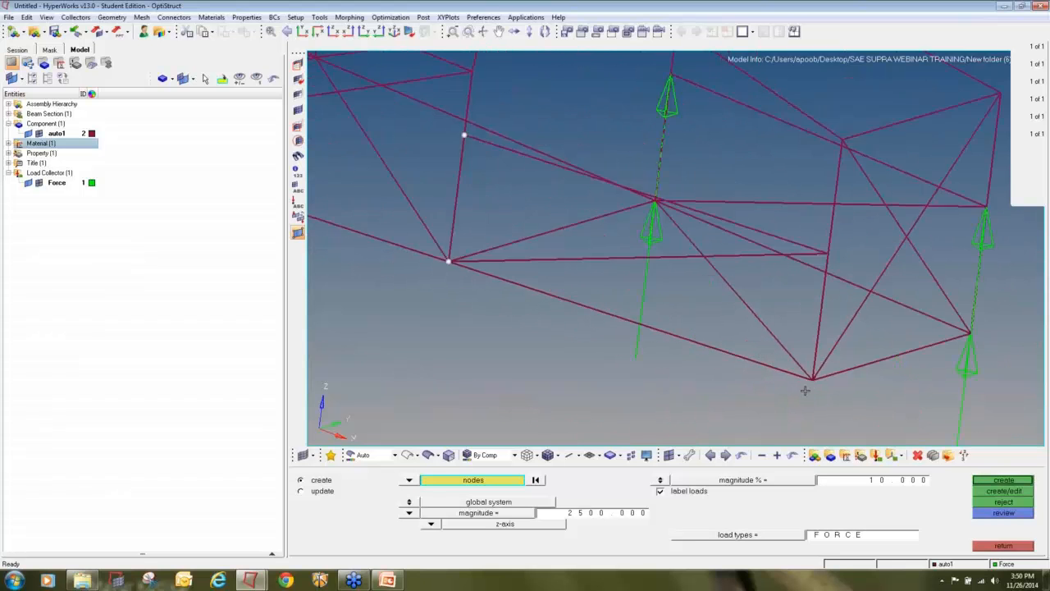
click(816, 375)
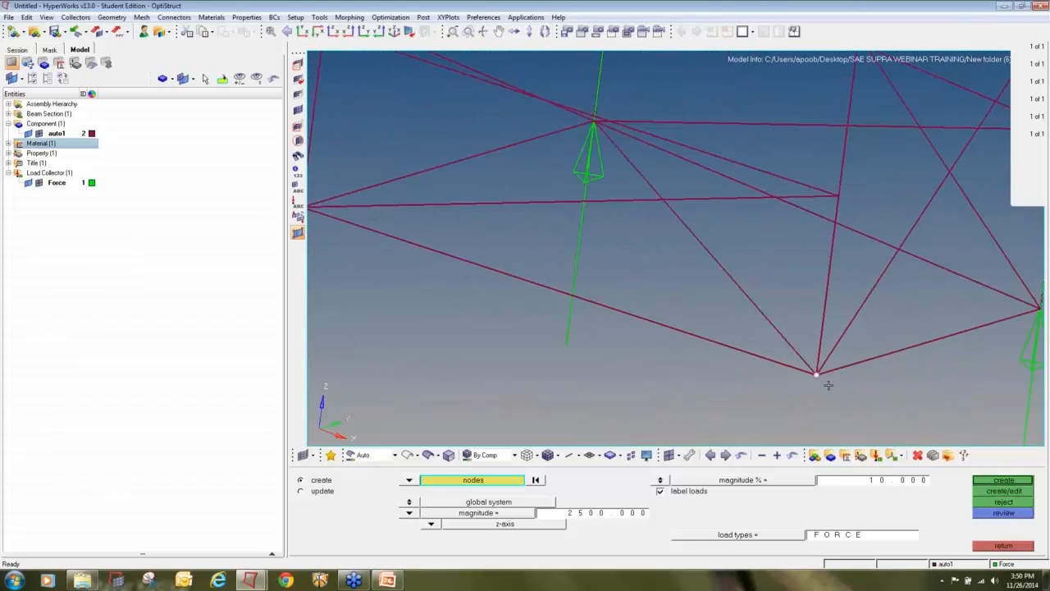
click(838, 196)
scroll(811, 245, down, 3)
Create forces with magnitude -2500 along the z-axis on the four selected nodes and leave force creation
click(605, 512)
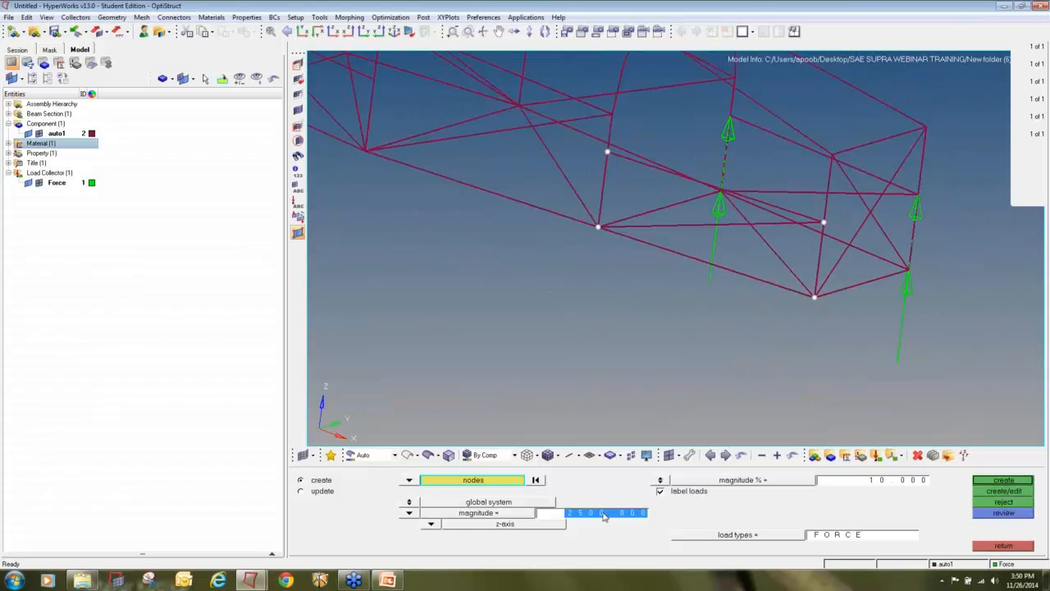
text(-250)
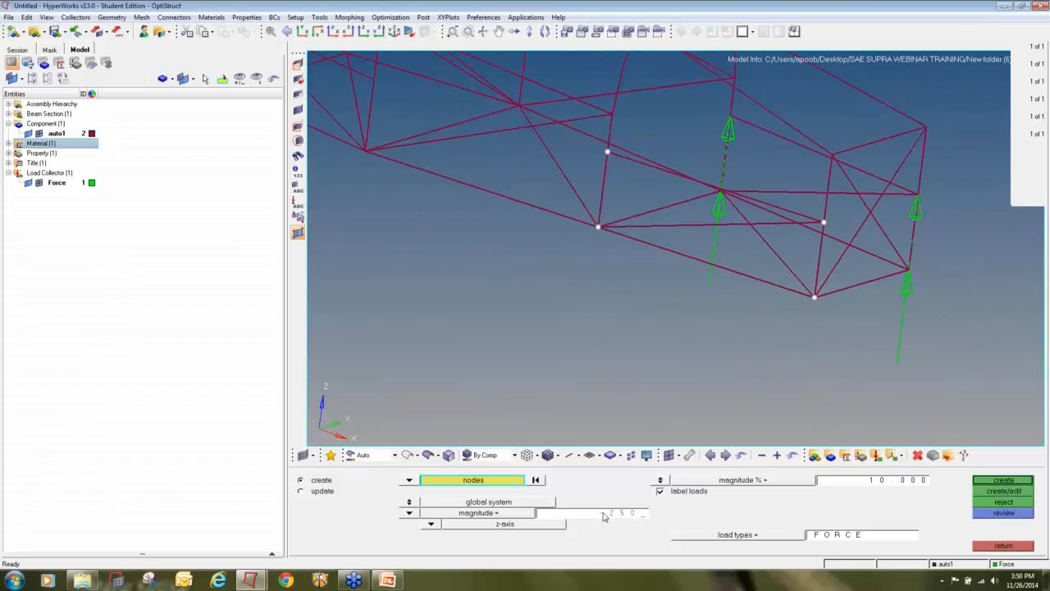
text(0)
key(Return)
click(1003, 482)
click(1013, 549)
Turn on the load labels and check the forces on both sides of the front frame
ctrl+scroll(786, 382, down, 5)
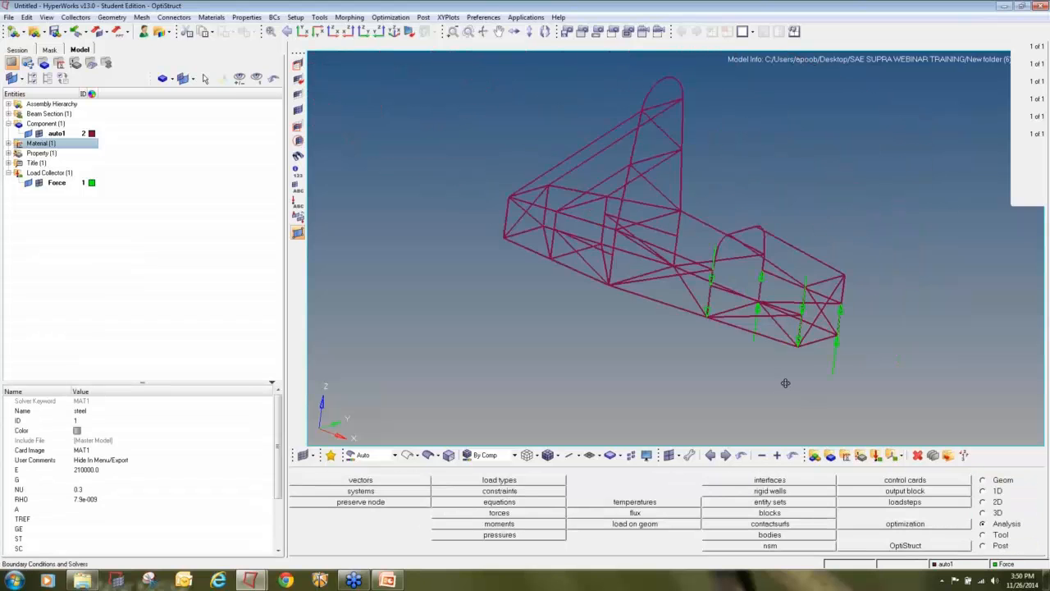
ctrl+drag(785, 382, 648, 297)
click(298, 204)
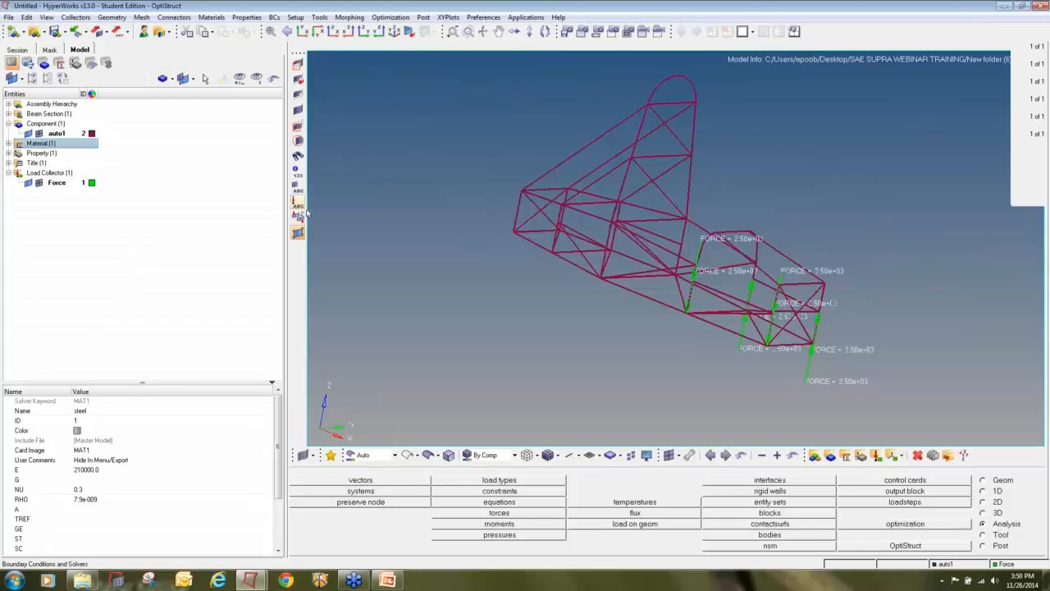
ctrl+drag(682, 364, 612, 280)
ctrl+scroll(762, 299, up, 3)
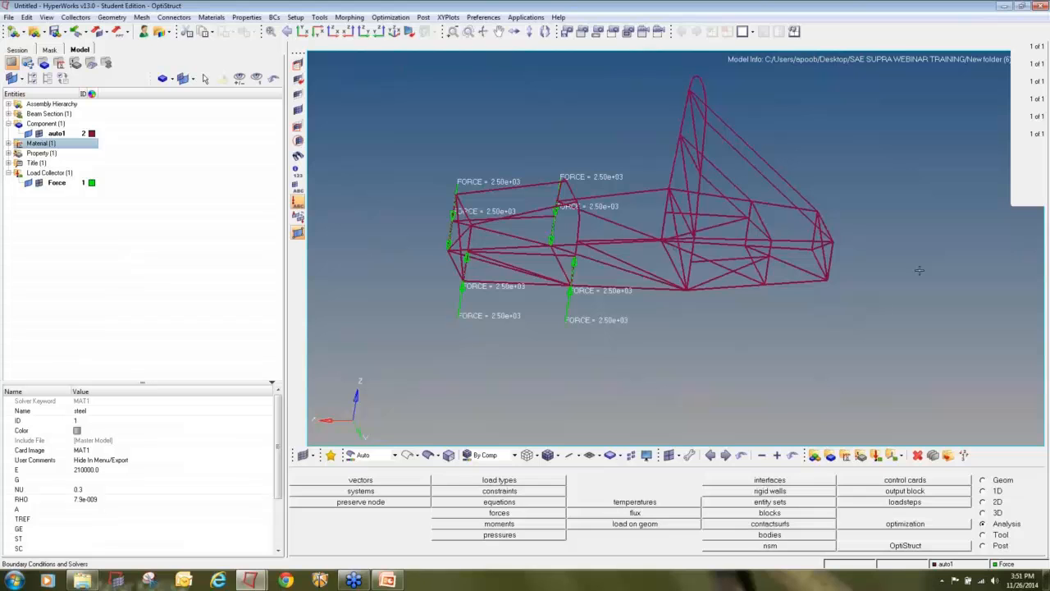
click(1044, 176)
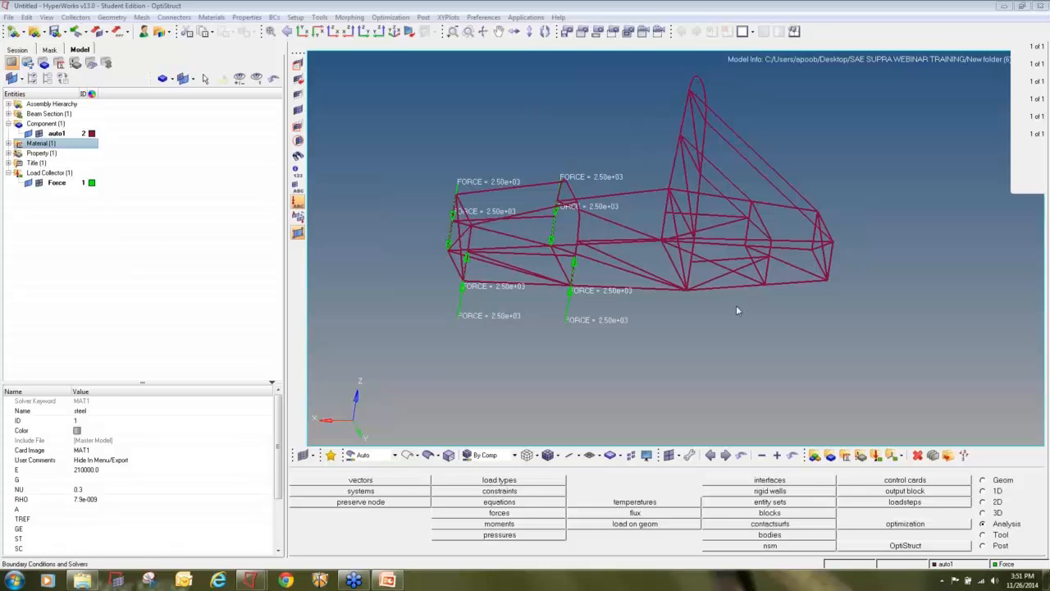
Create a blue load collector named SPC with no card image
click(877, 455)
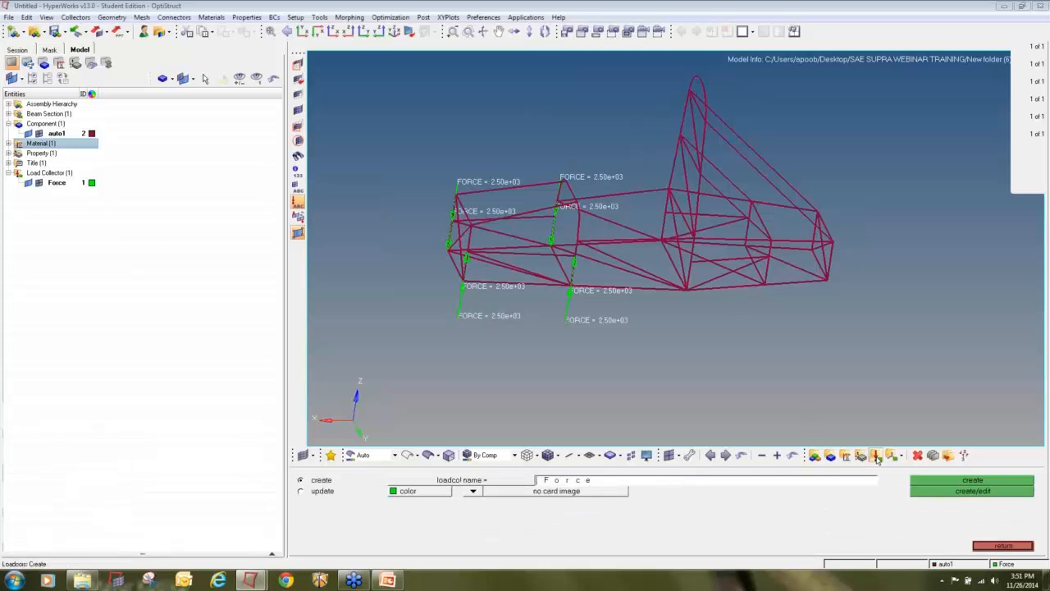
click(703, 482)
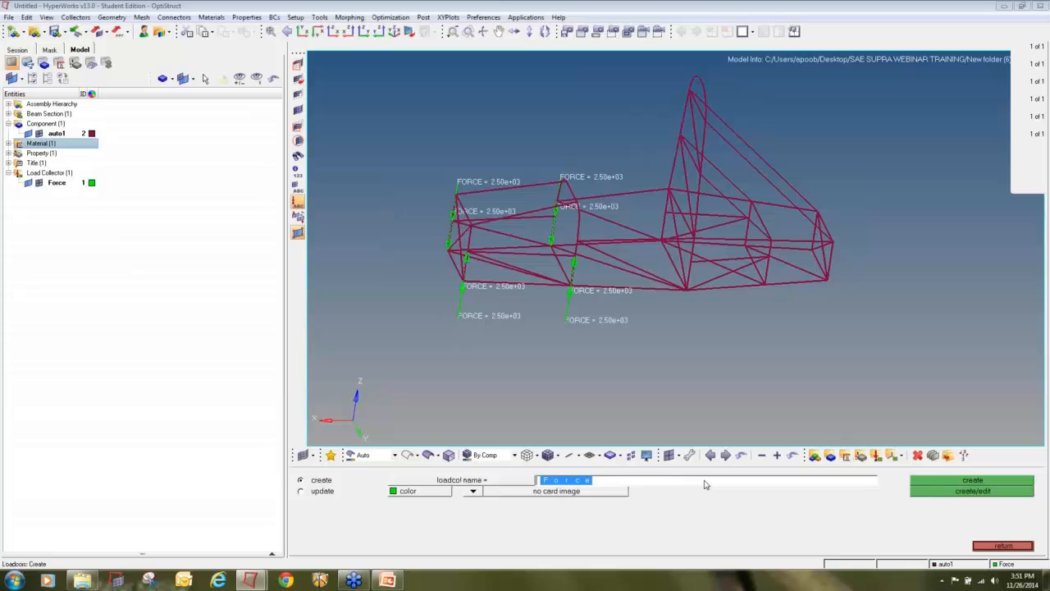
text(SPC)
click(407, 492)
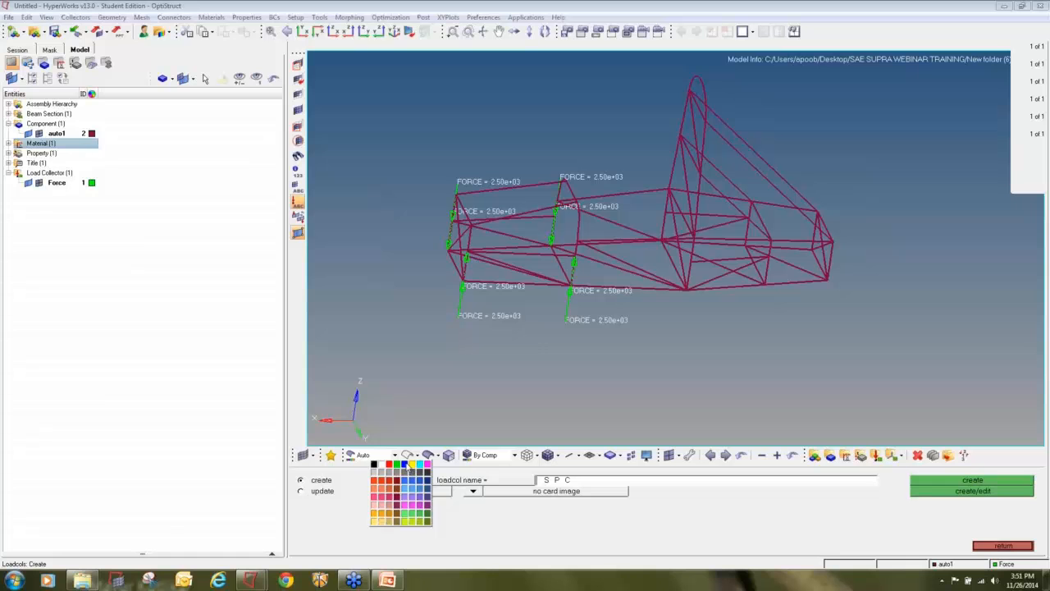
click(405, 464)
click(936, 480)
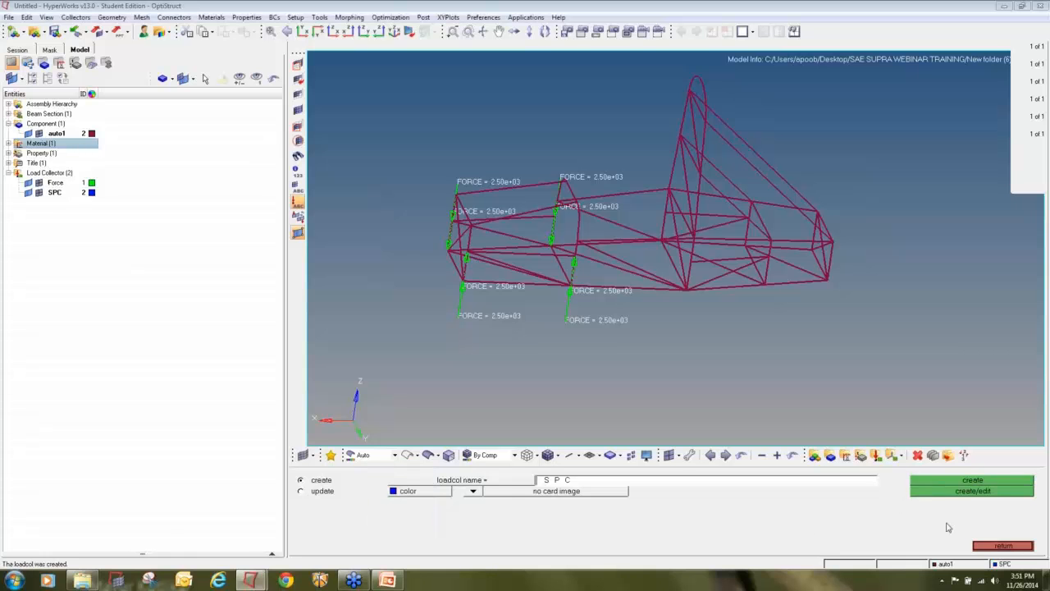
click(991, 545)
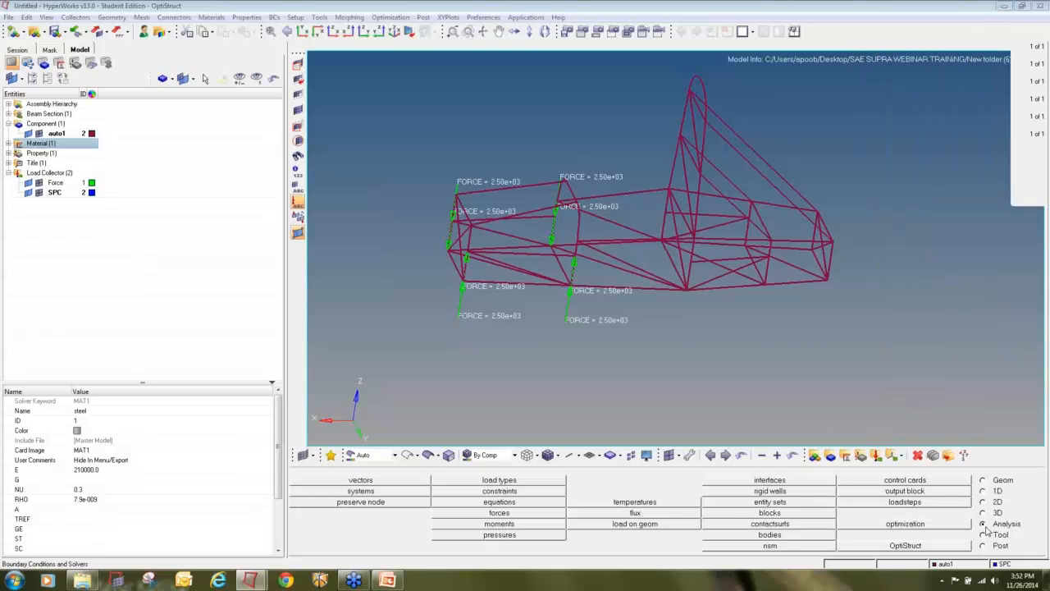
Start creating constraints and select the two bottom nodes on the near side of the rear frame
click(530, 494)
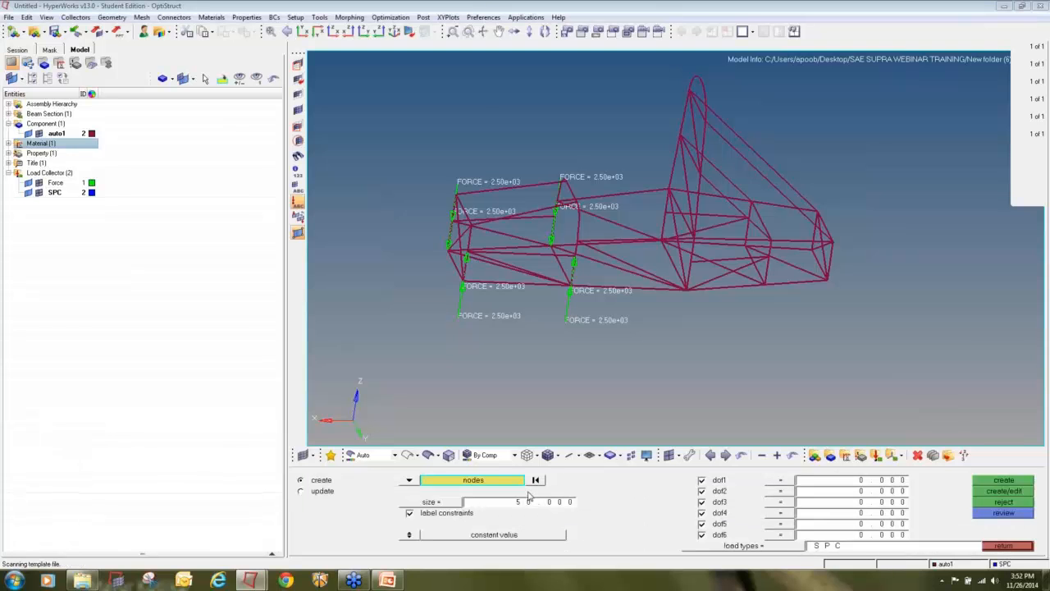
scroll(781, 264, up, 5)
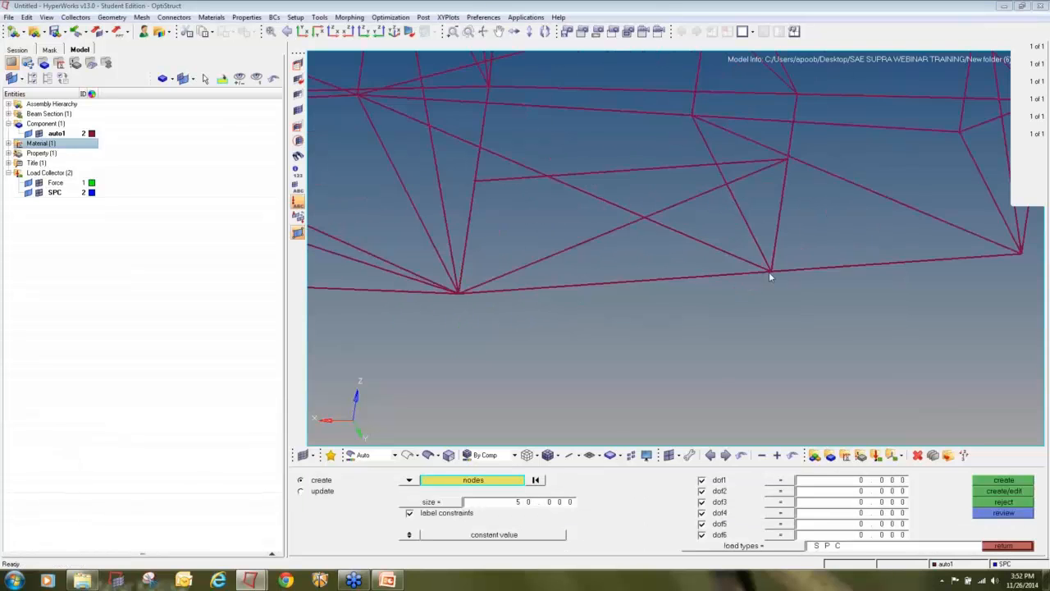
scroll(772, 268, up, 2)
click(773, 267)
scroll(772, 269, down, 3)
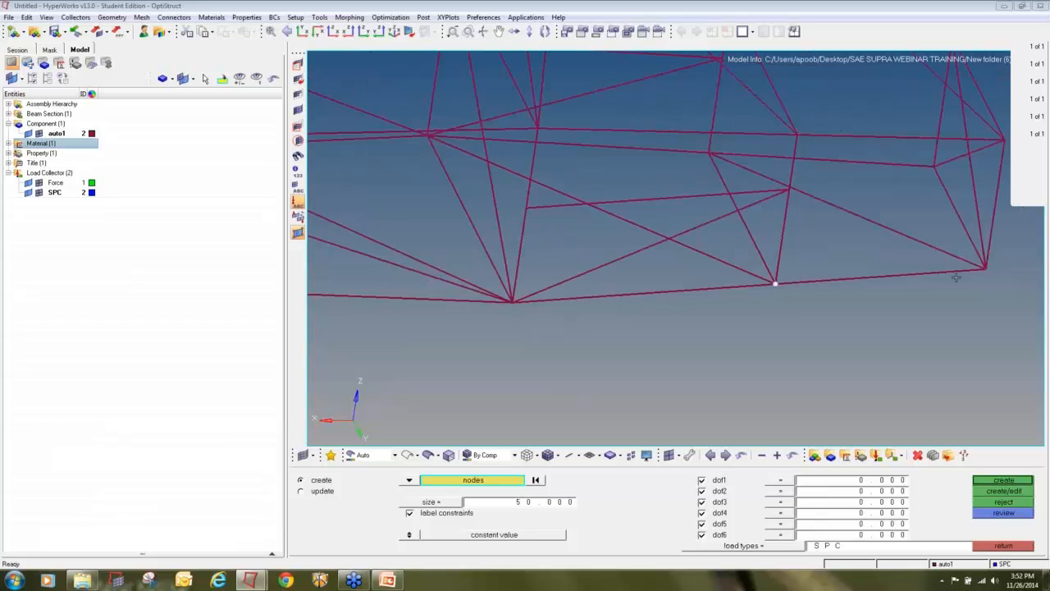
click(987, 267)
scroll(992, 268, up, 3)
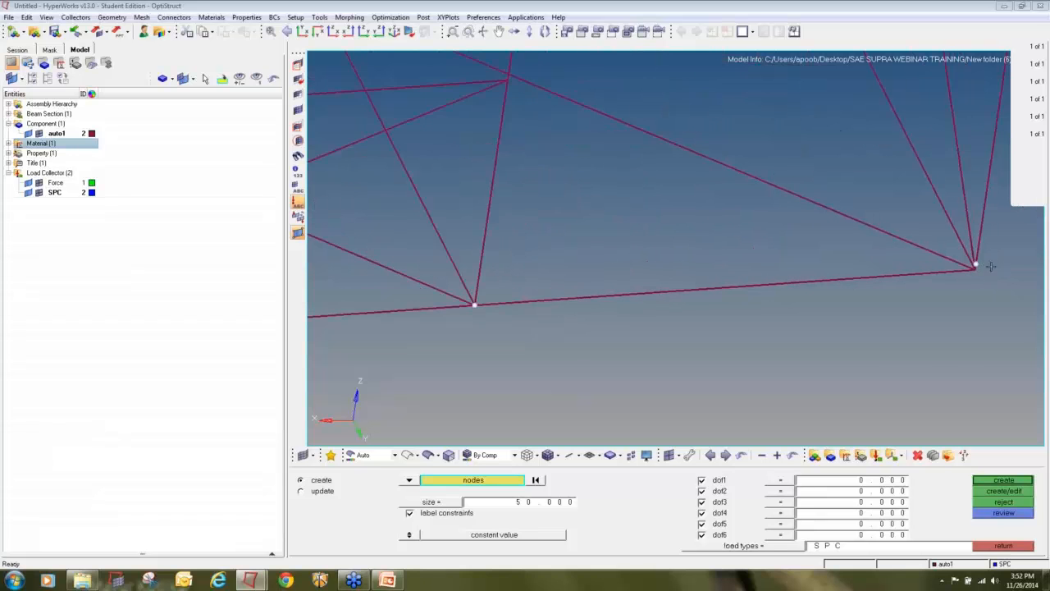
scroll(991, 266, up, 2)
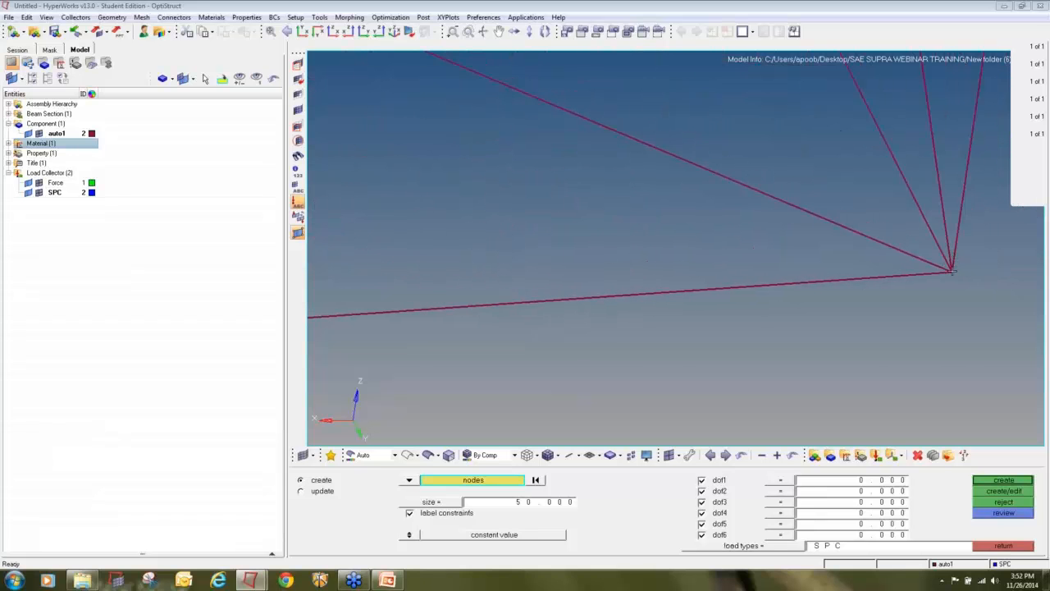
click(952, 272)
scroll(965, 297, down, 5)
Add the mid-height node of the near-side rear upright to the constraint selection
ctrl+right_drag(935, 281, 900, 361)
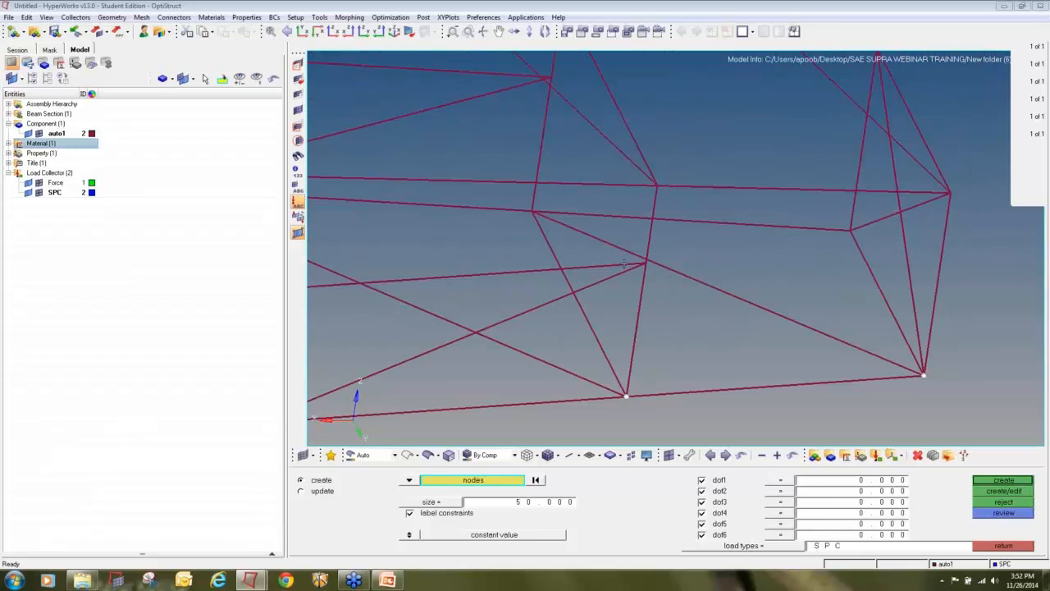
scroll(626, 264, up, 6)
click(676, 254)
scroll(675, 278, down, 4)
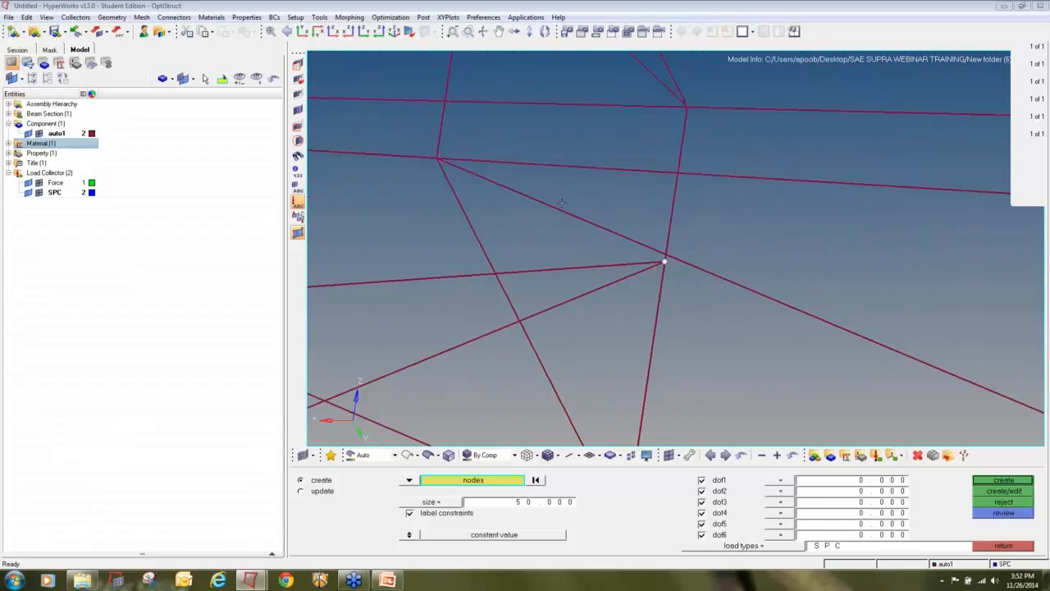
Add the bottom and mid-height nodes of the matching upright on the far side of the rear frame
scroll(561, 202, down, 2)
scroll(482, 180, up, 3)
ctrl+right_drag(483, 180, 518, 264)
scroll(517, 258, up, 6)
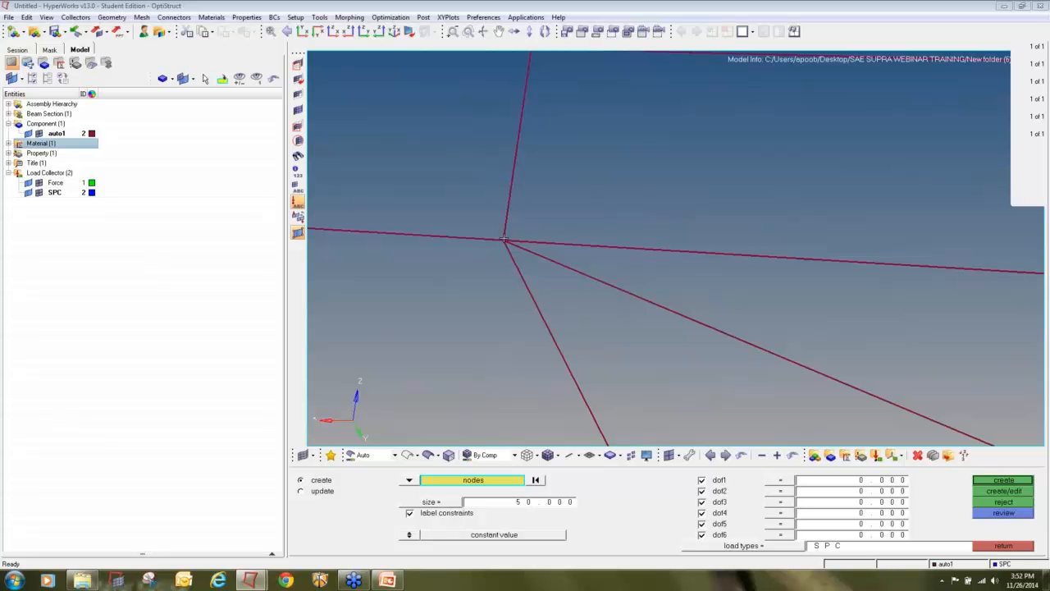
click(503, 238)
scroll(513, 250, down, 6)
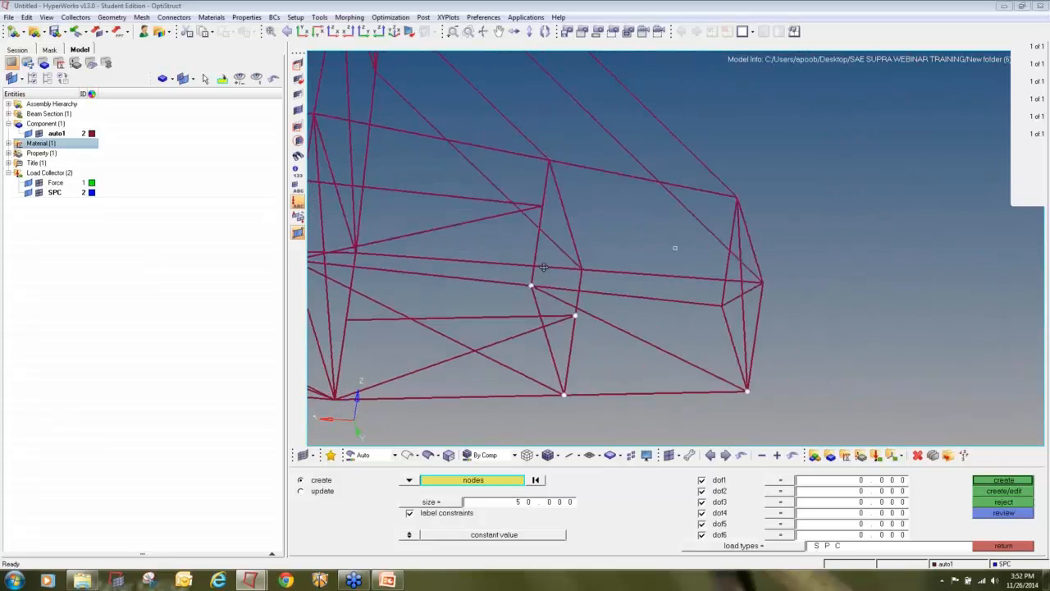
scroll(544, 267, up, 8)
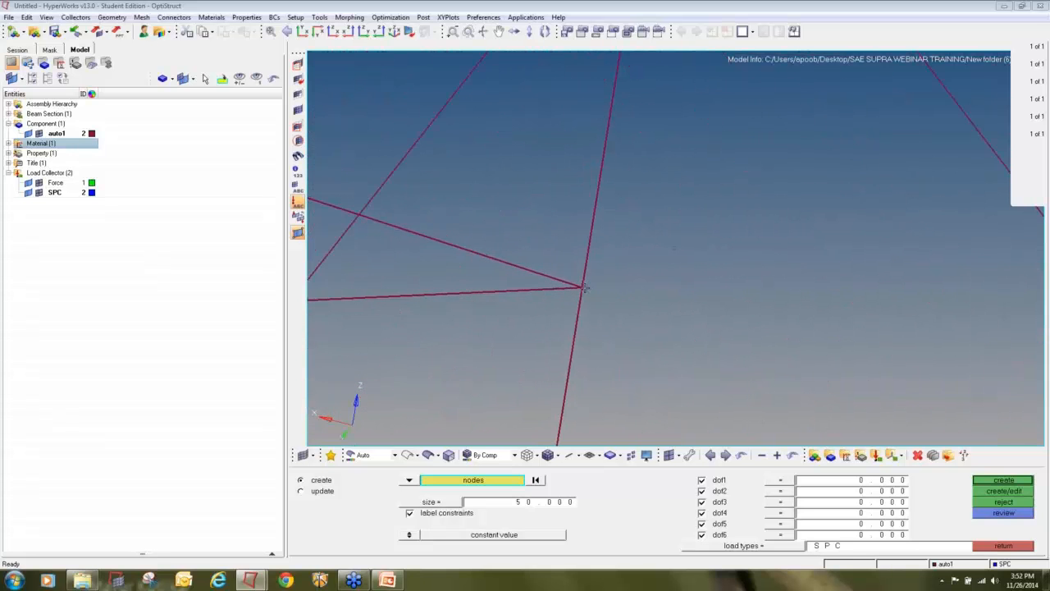
click(583, 288)
scroll(589, 292, down, 8)
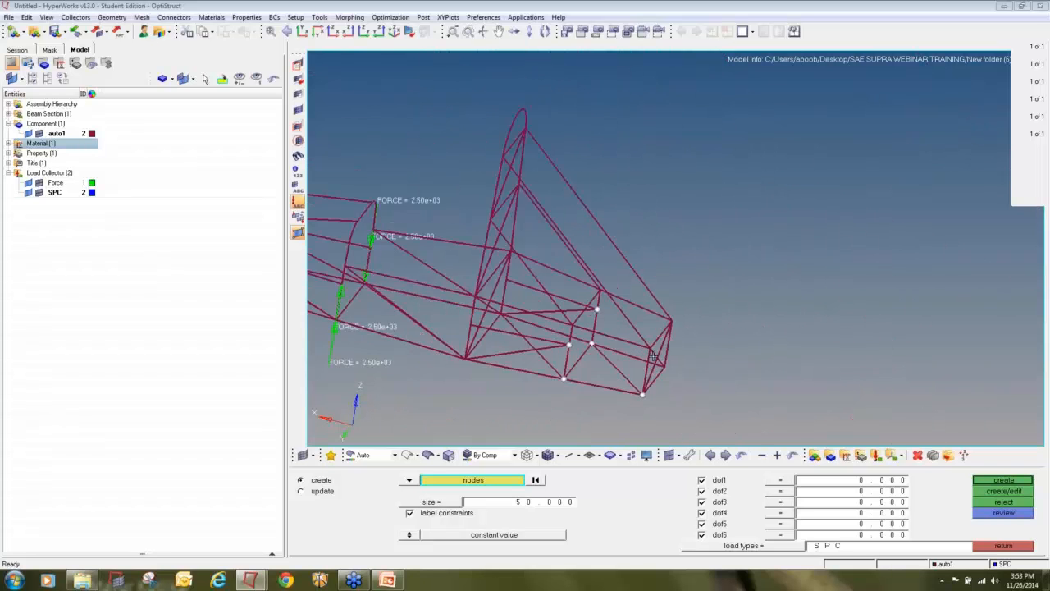
Add the near-side upper node and the far-side upper and lower nodes at the frame's rear end to the constraint selection
scroll(653, 356, up, 6)
click(651, 336)
scroll(704, 336, down, 2)
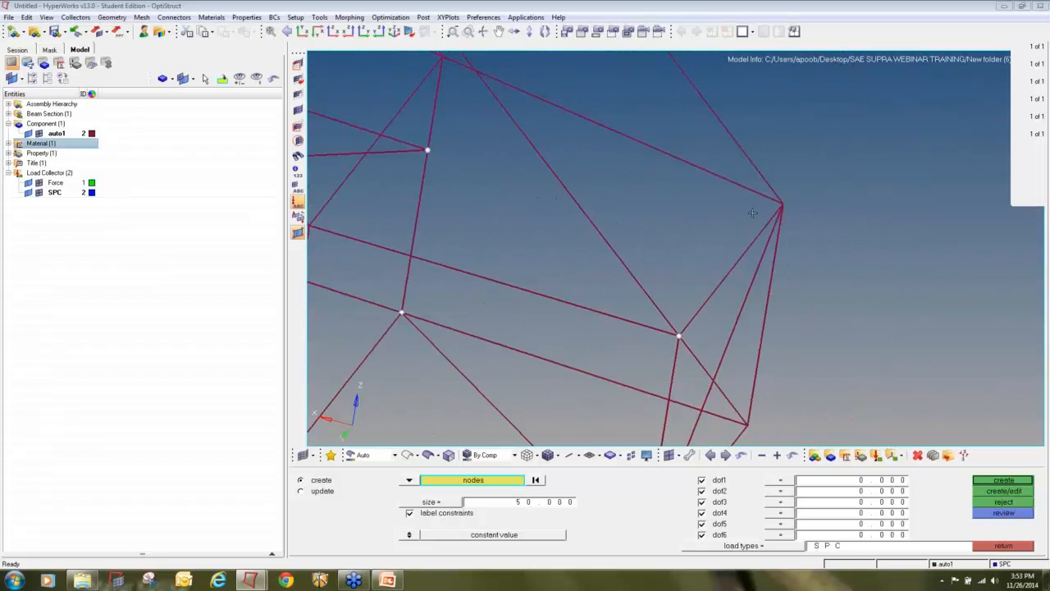
scroll(780, 205, up, 3)
click(795, 197)
scroll(795, 197, down, 2)
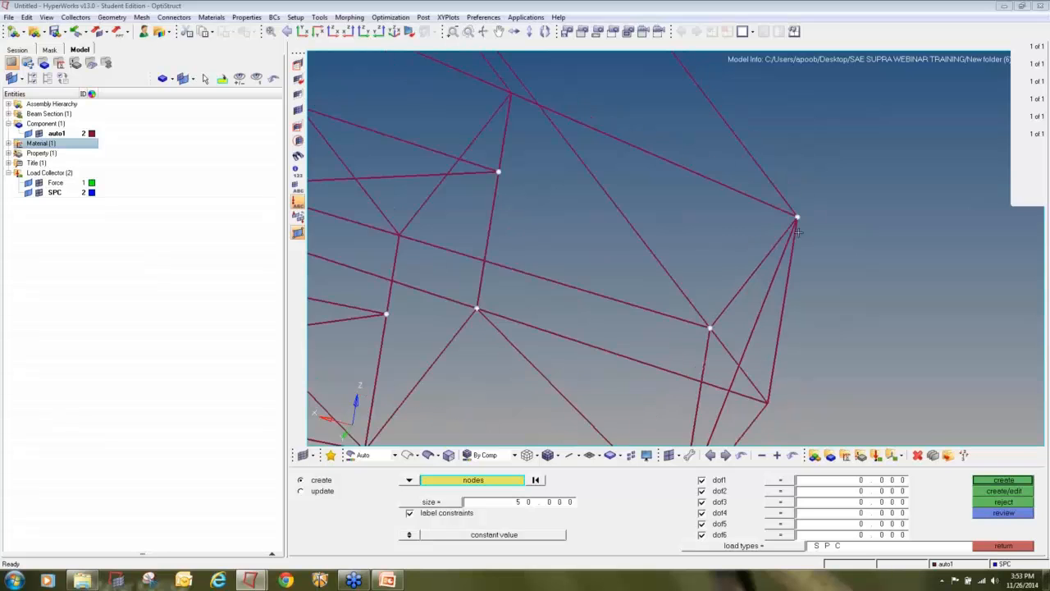
scroll(785, 400, up, 2)
click(748, 405)
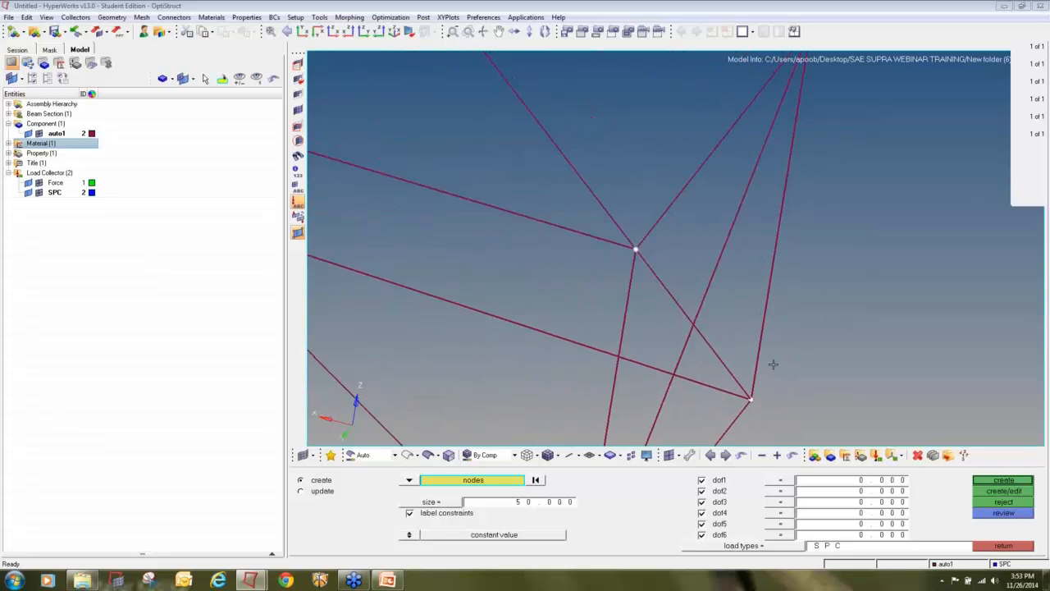
Create SPC constraints on the selected rear nodes with dof1 to dof6 fixed at 0, and leave the constraints tool
scroll(774, 364, down, 6)
ctrl+drag(792, 343, 630, 359)
scroll(729, 378, up, 3)
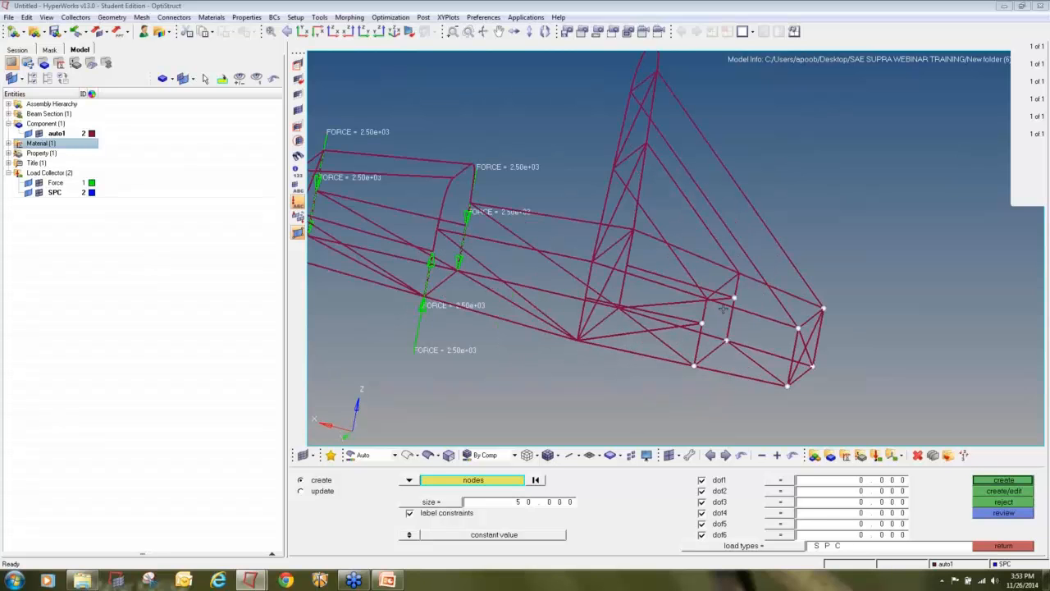
click(987, 480)
click(1003, 545)
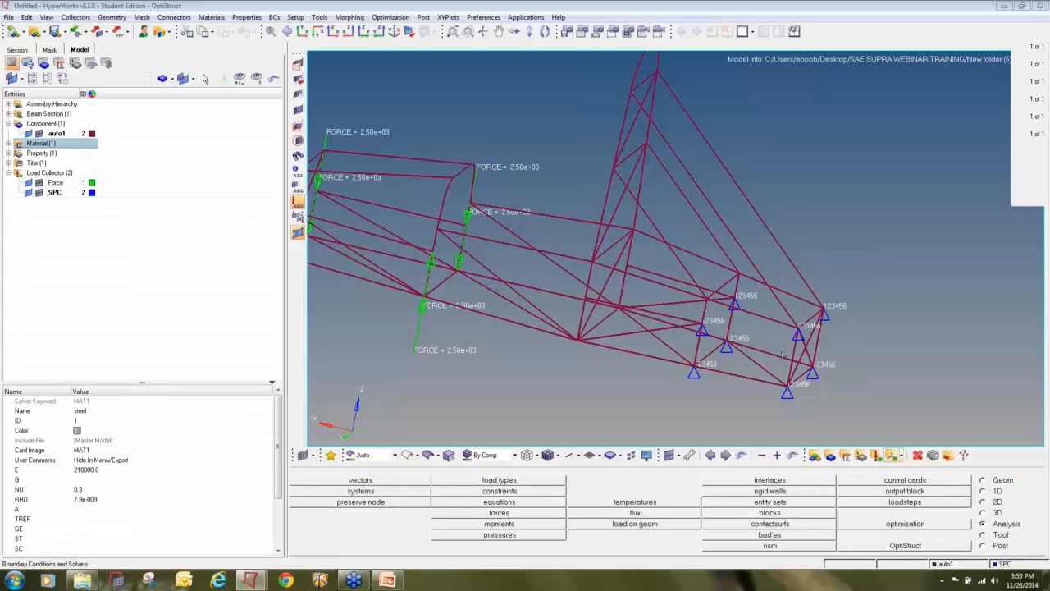
click(540, 491)
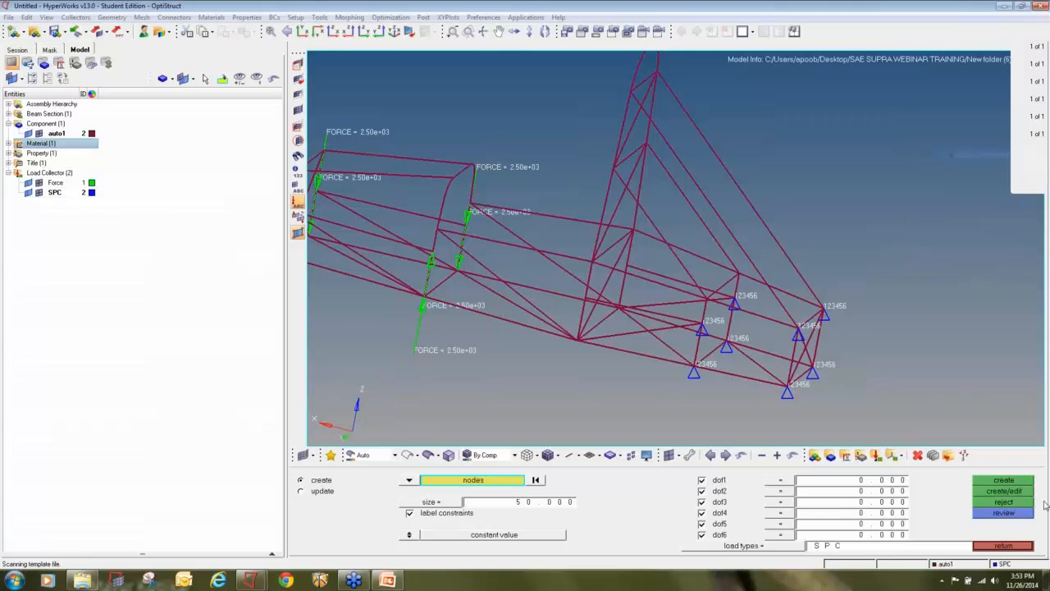
click(1005, 545)
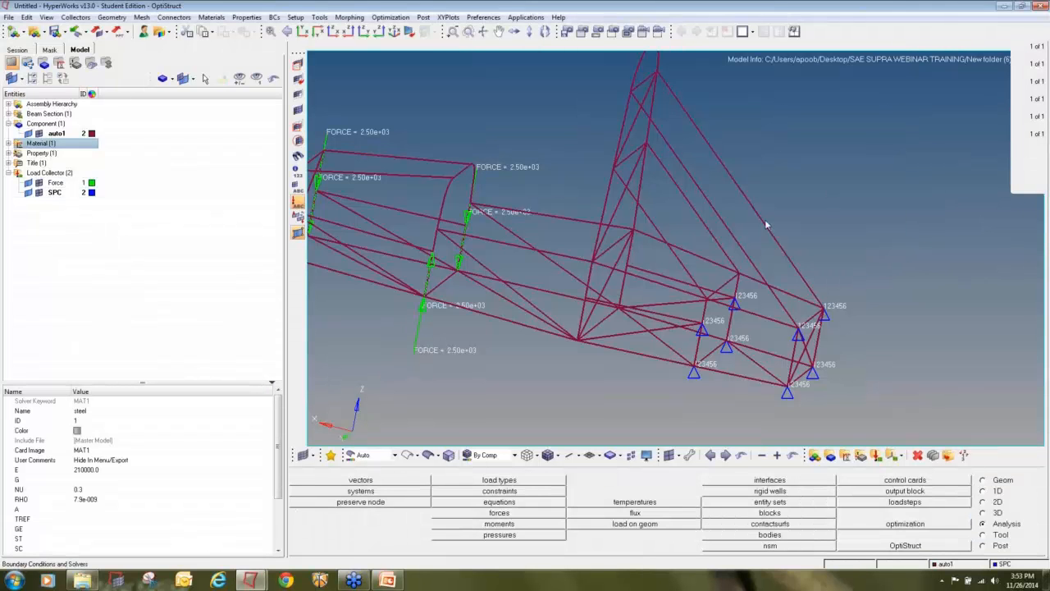
ctrl+scroll(758, 224, down, 3)
ctrl+drag(758, 224, 834, 262)
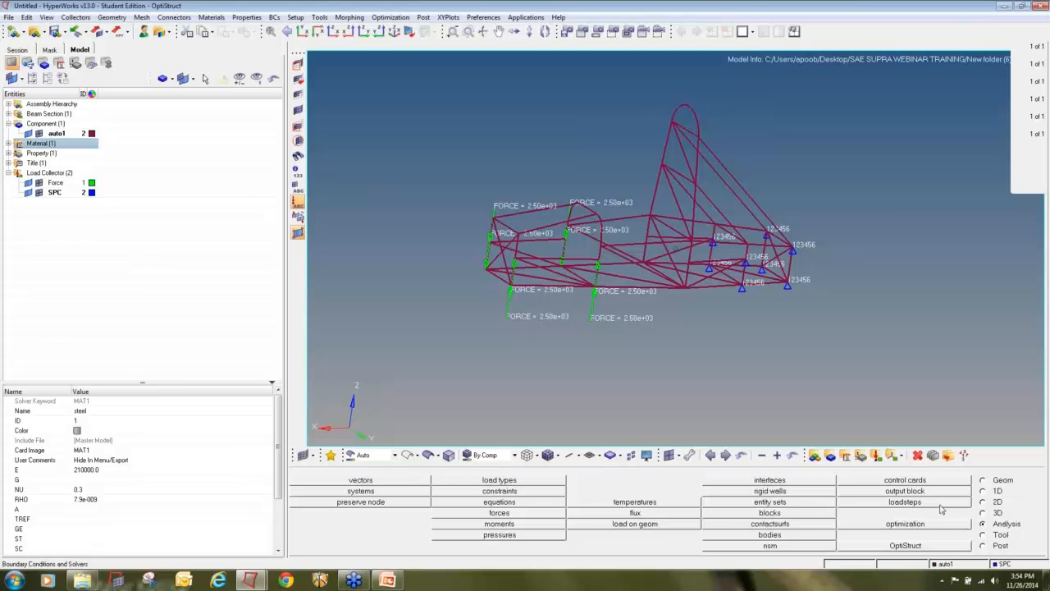
Start a load step named torsional and set its type to linear static
click(906, 502)
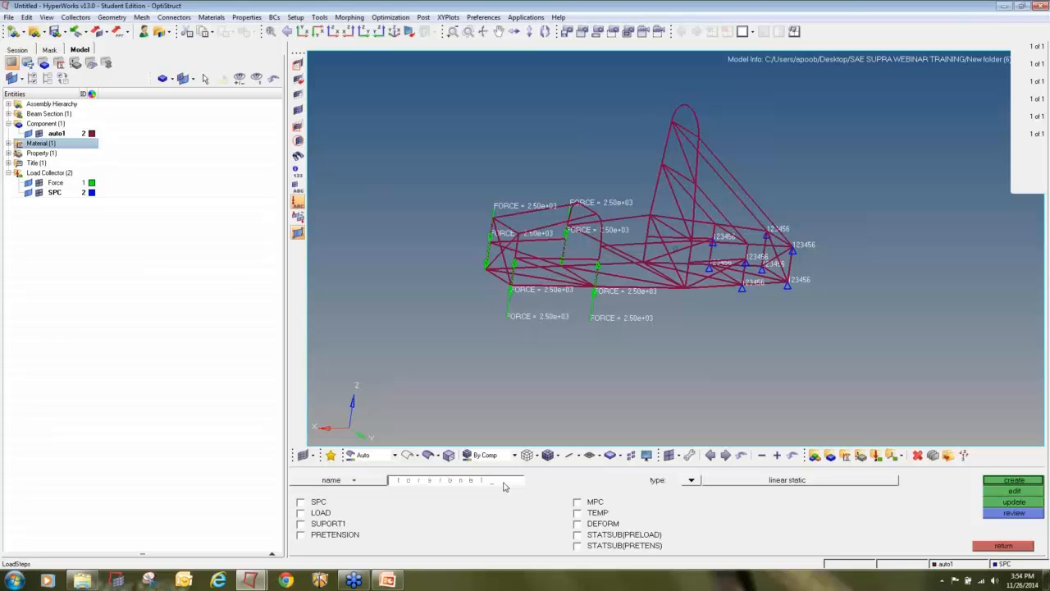
click(696, 482)
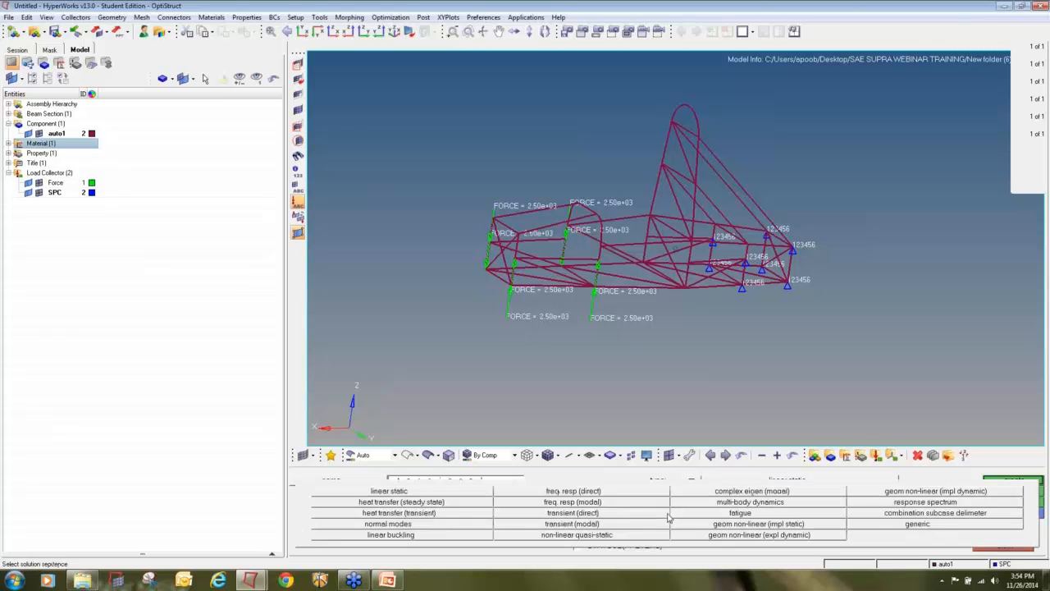
click(443, 491)
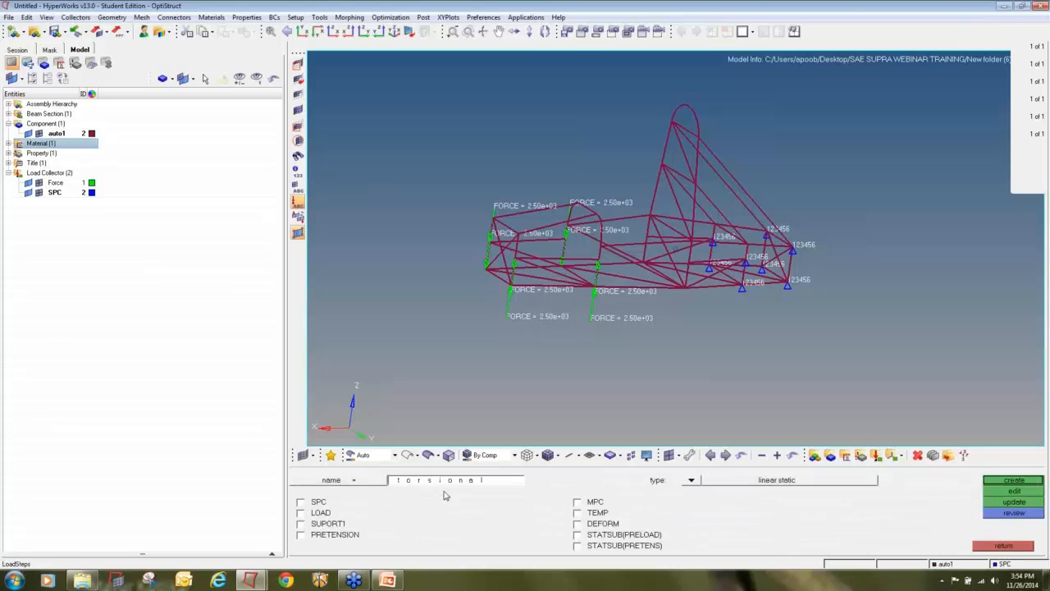
Assign the SPC collector as SPC and the Force collector as LOAD, and create the torsional load step
click(302, 501)
click(301, 513)
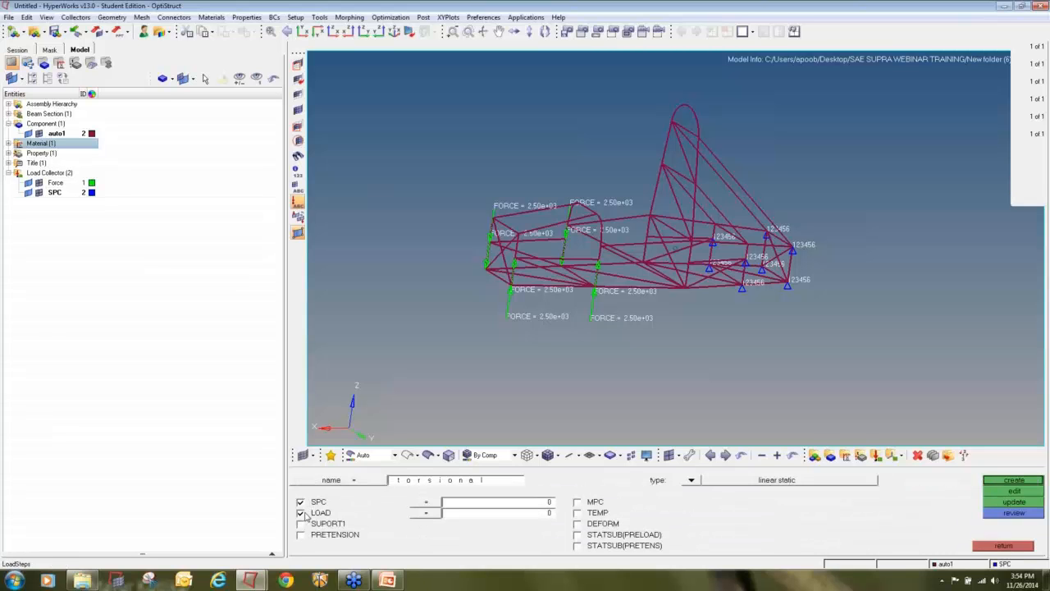
click(464, 503)
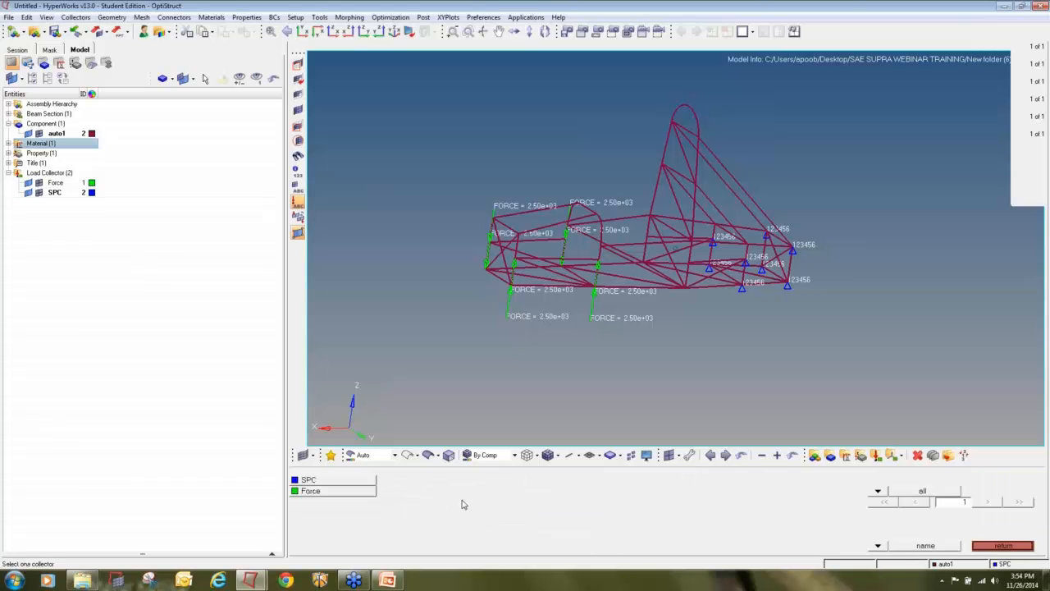
click(362, 483)
click(455, 517)
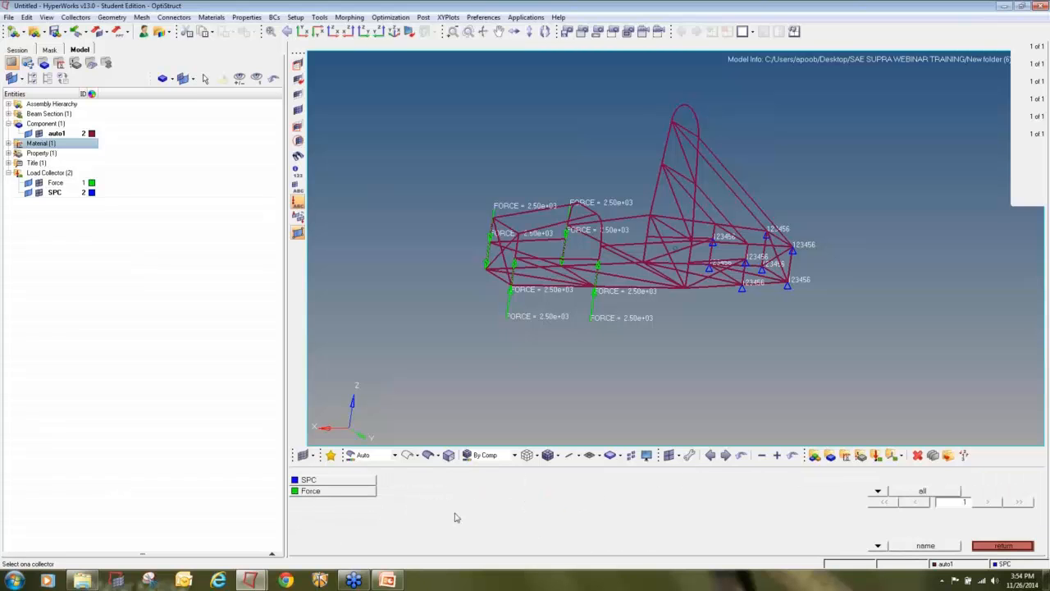
click(341, 495)
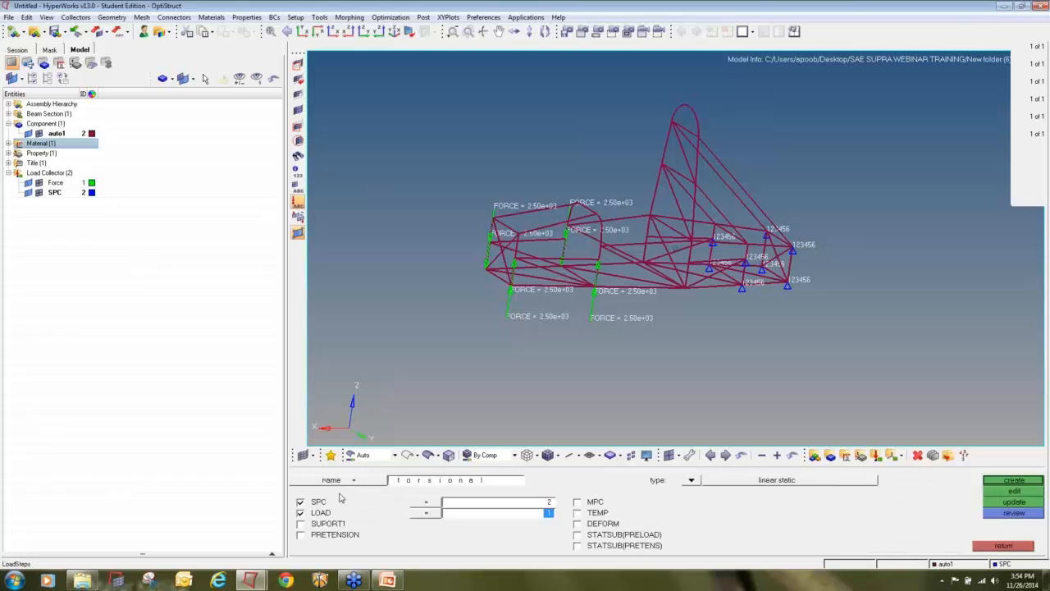
click(1014, 482)
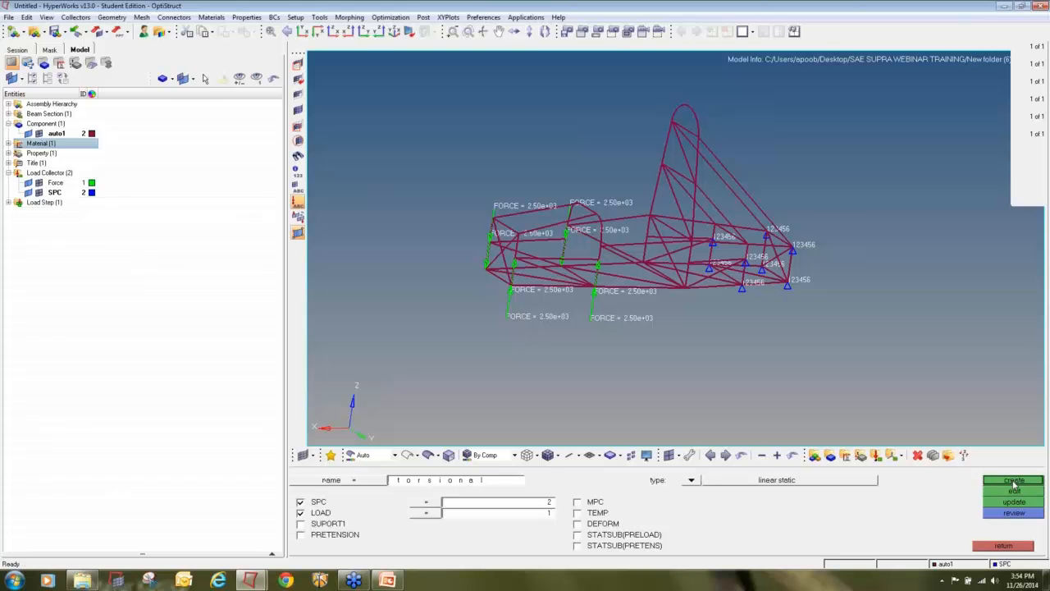
click(8, 202)
click(1003, 545)
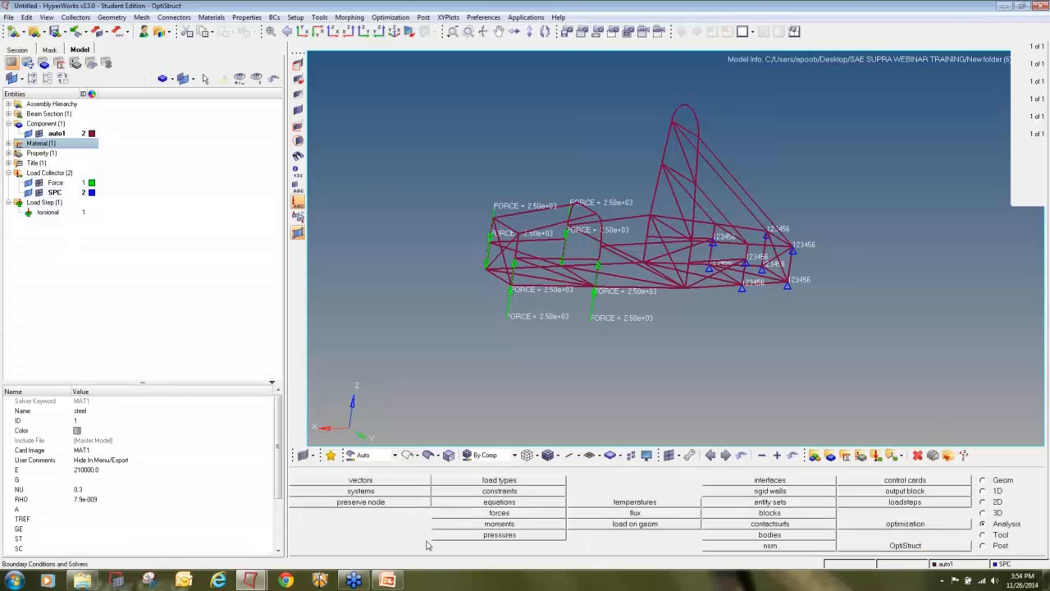
Switch to PowerPoint to review the MHPCLL list of static analysis stages, and return to the HyperWorks model
click(398, 581)
drag(331, 239, 424, 369)
click(250, 578)
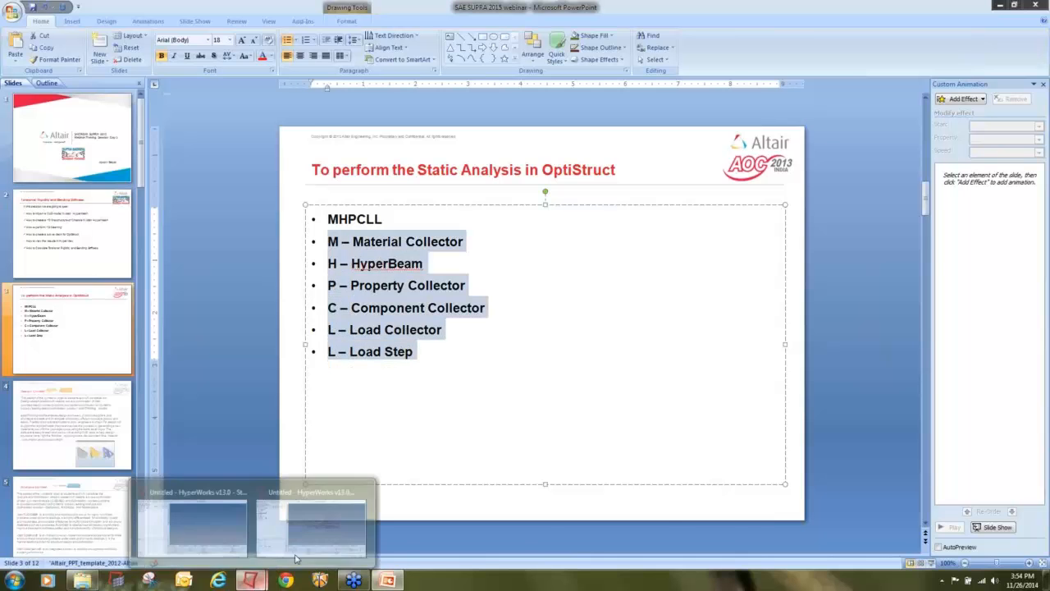
click(320, 529)
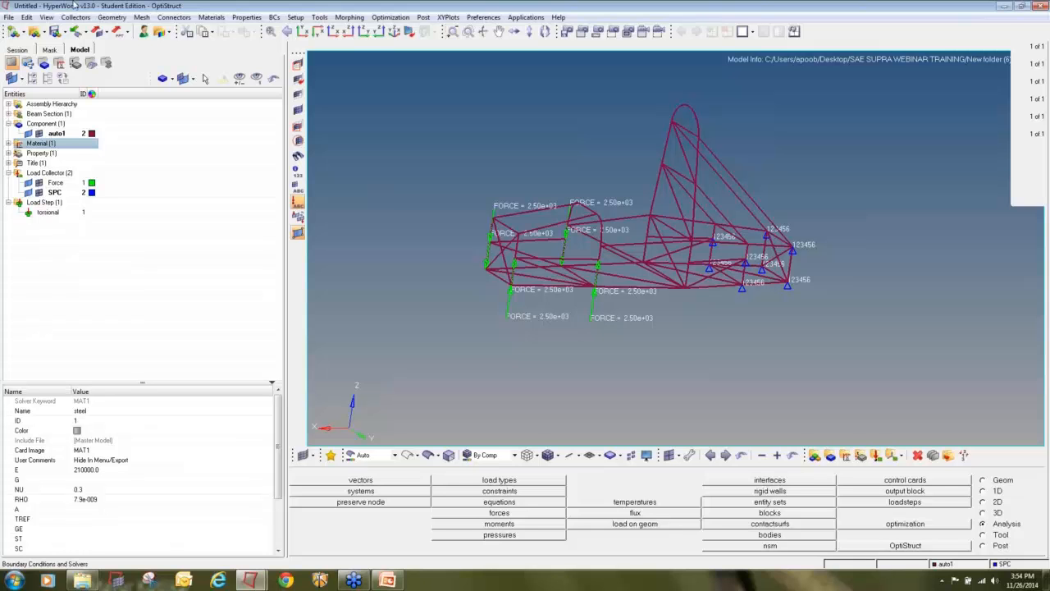
Save the model as final in New folder (7)
click(8, 17)
mouse_move(50, 78)
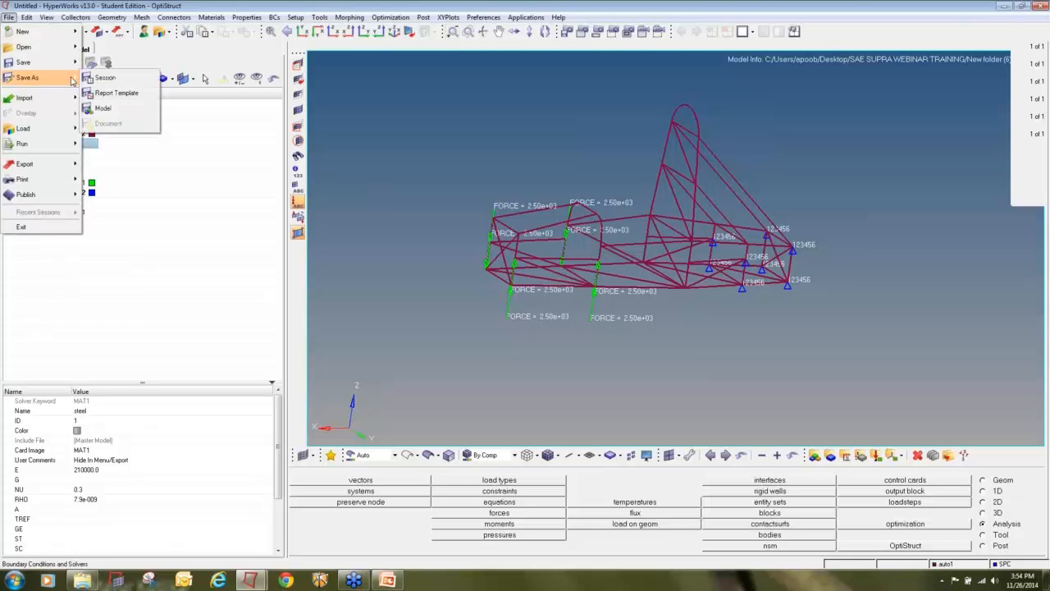
click(115, 112)
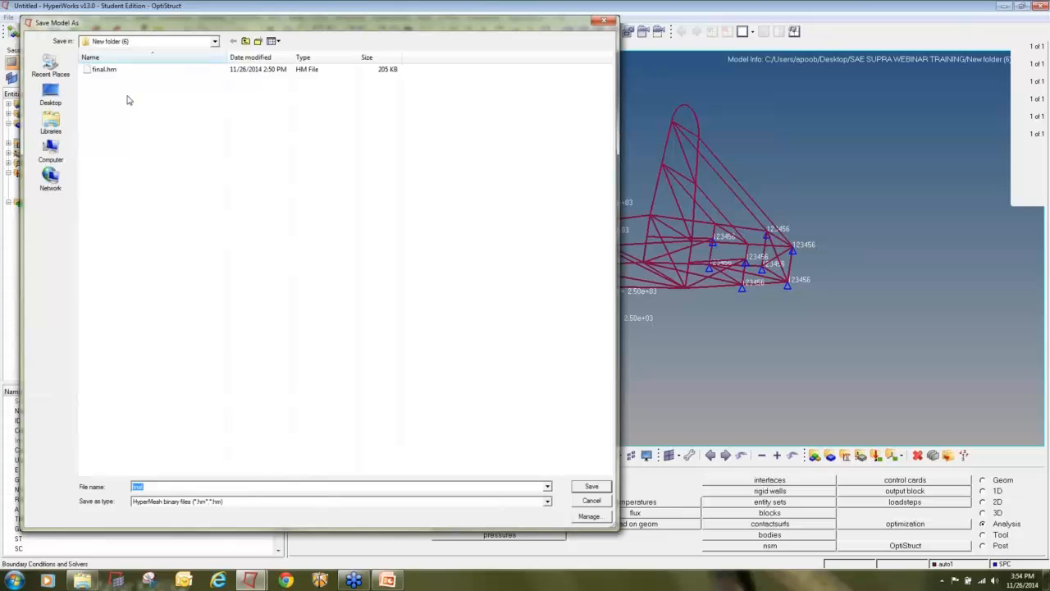
click(246, 41)
double_click(145, 143)
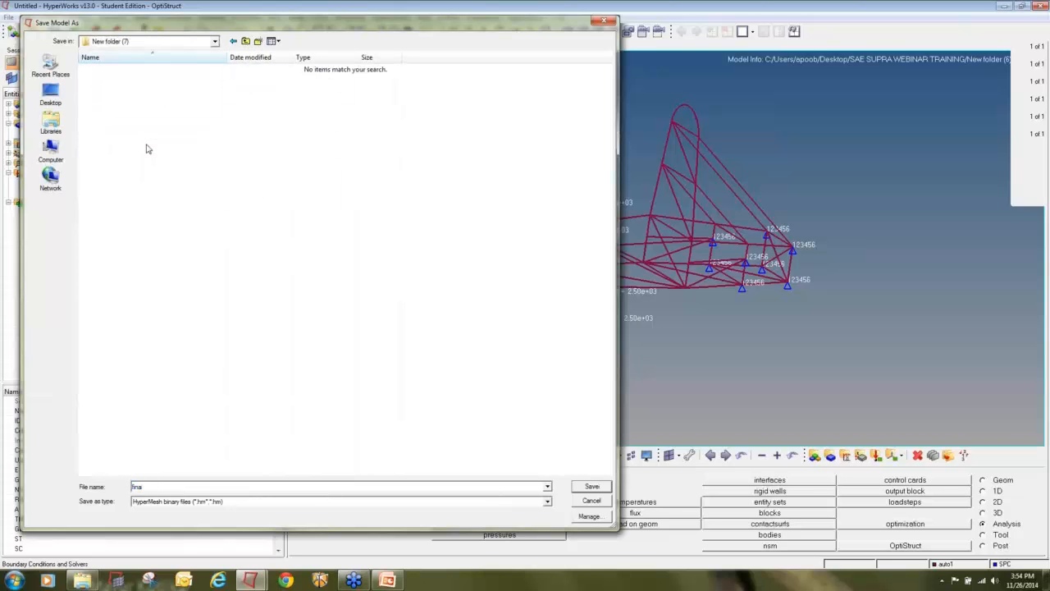
click(601, 485)
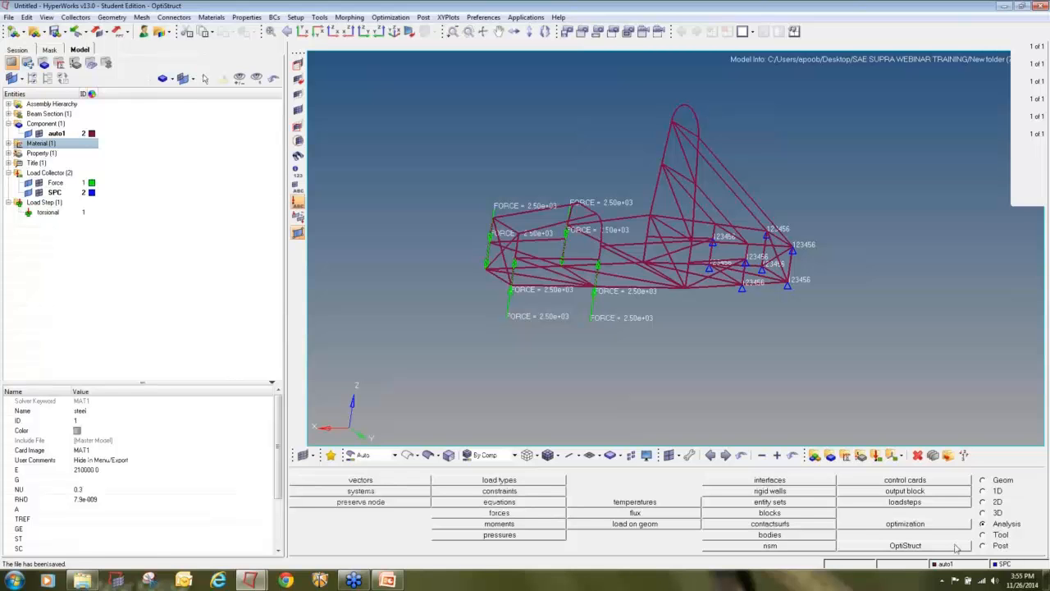
Run OptiStruct on final.fem with export options set to all, run options set to analysis and the -optskip option
click(956, 548)
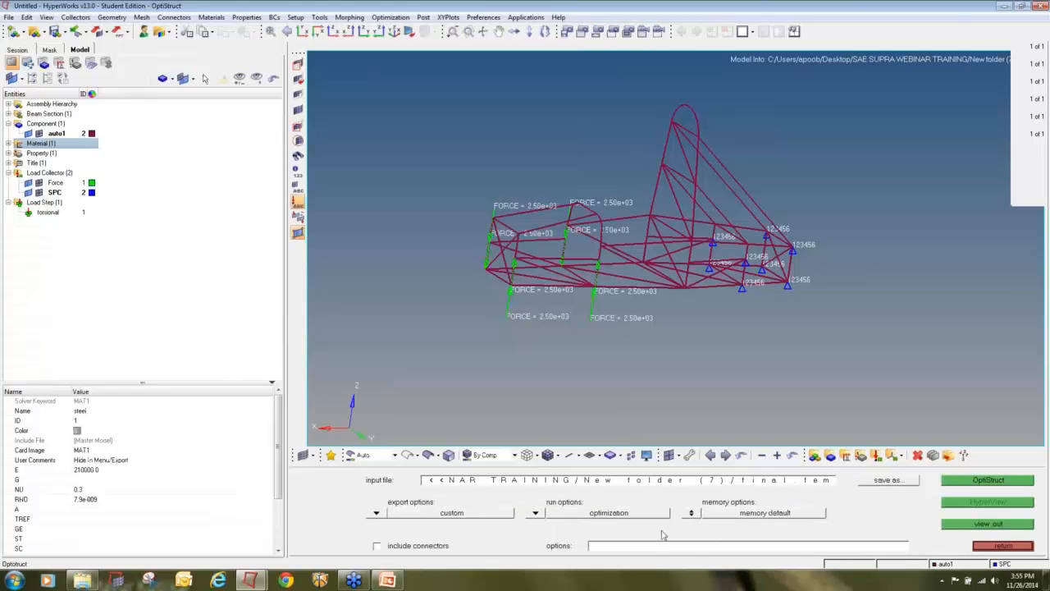
click(376, 516)
click(377, 514)
click(535, 515)
click(526, 497)
click(955, 482)
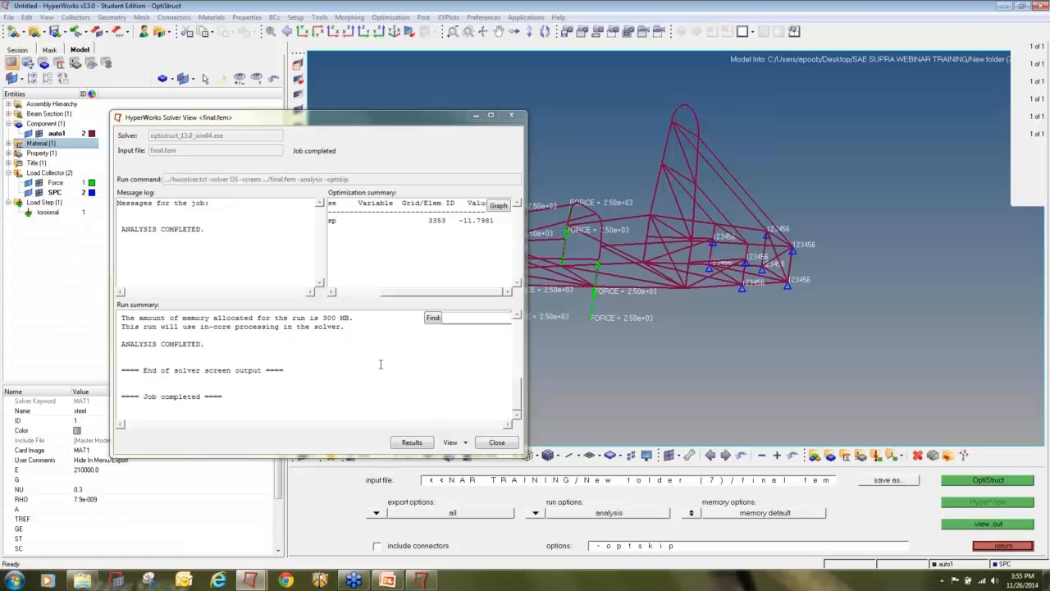
Open the solver results in HyperView, close the solver window and message log, and maximize the results window
click(412, 443)
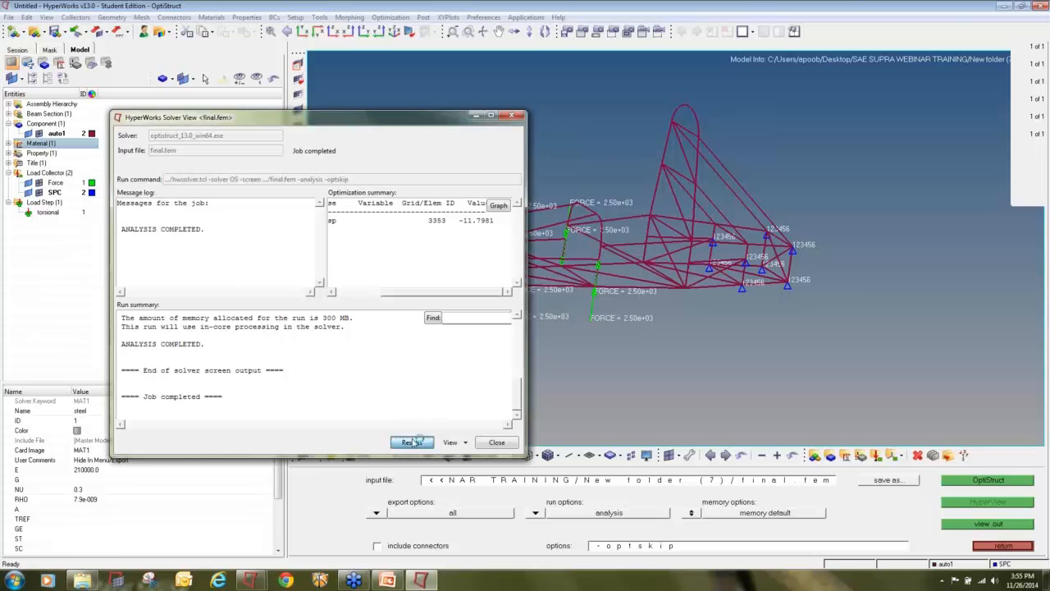
click(497, 442)
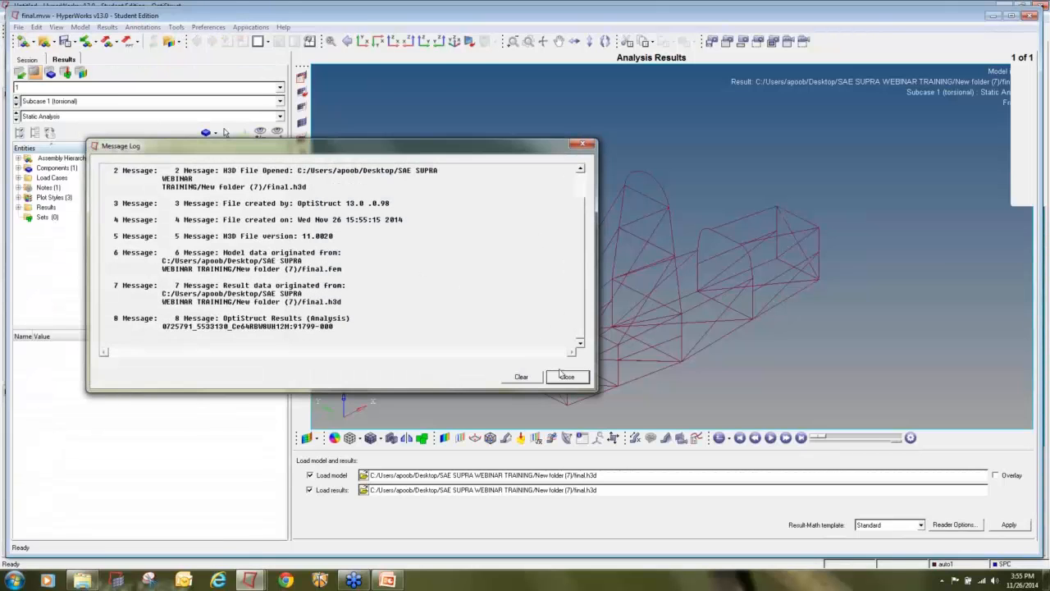
click(566, 375)
click(1010, 16)
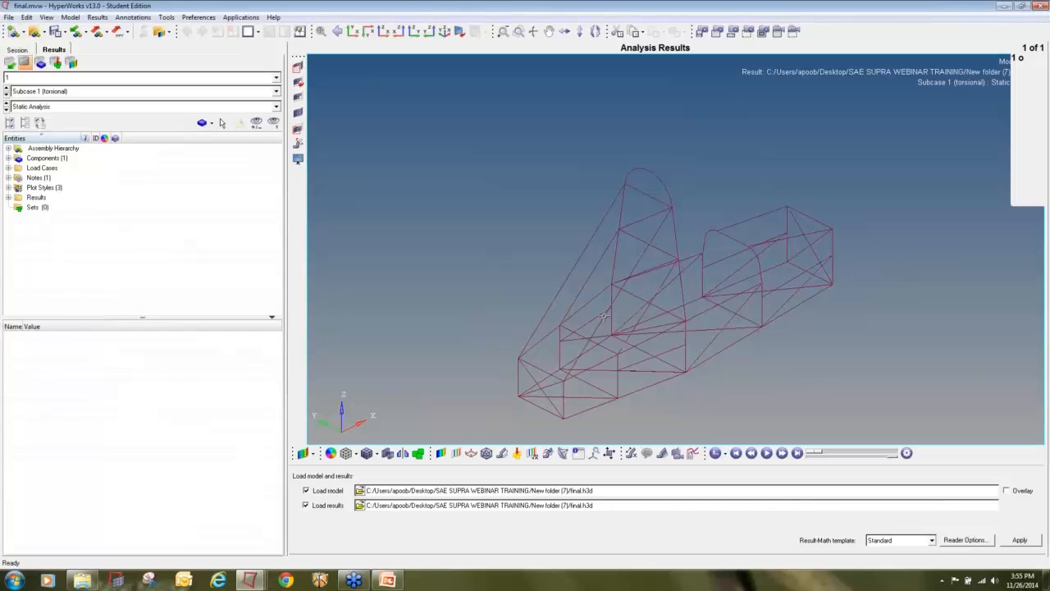
Apply a displacement magnitude contour to the chassis for the torsional subcase
mouse_move(606, 318)
ctrl+mouse_down()
mouse_move(579, 331)
mouse_move(550, 314)
mouse_move(754, 297)
mouse_move(771, 277)
mouse_move(683, 277)
mouse_move(766, 300)
mouse_move(778, 328)
ctrl+mouse_up()
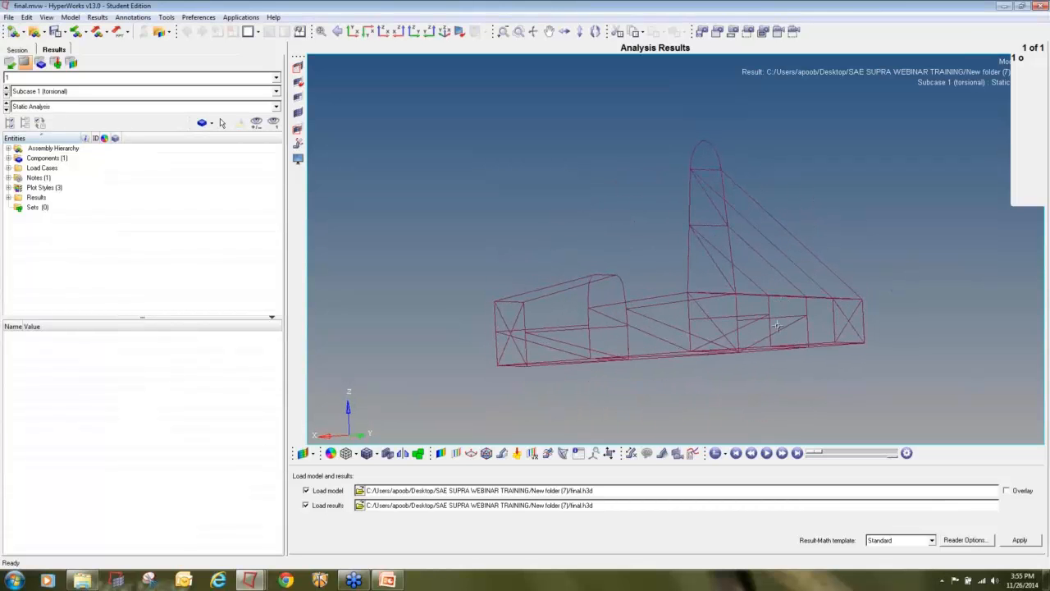
click(441, 456)
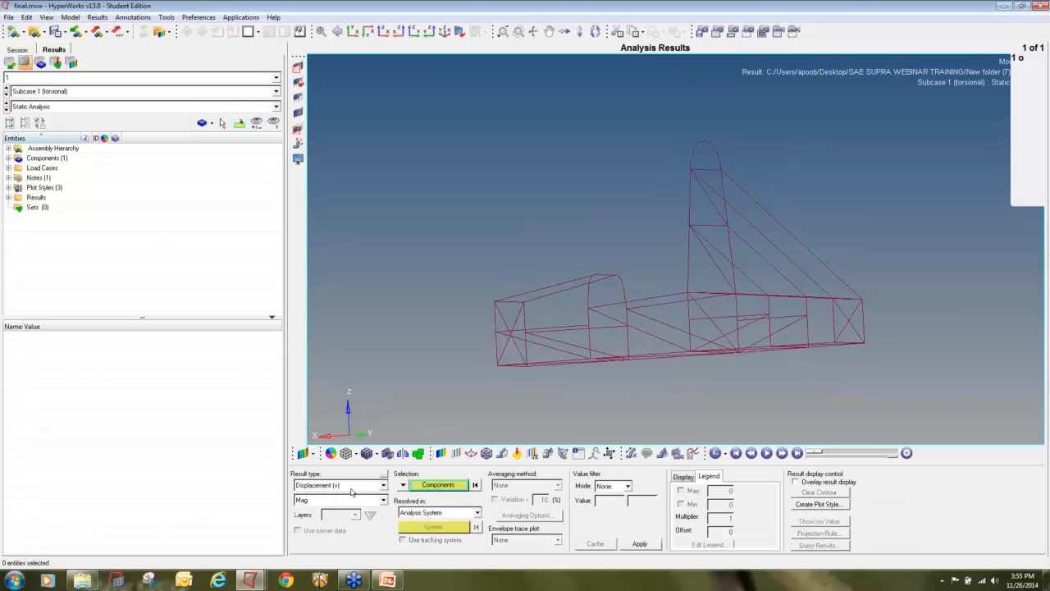
click(637, 546)
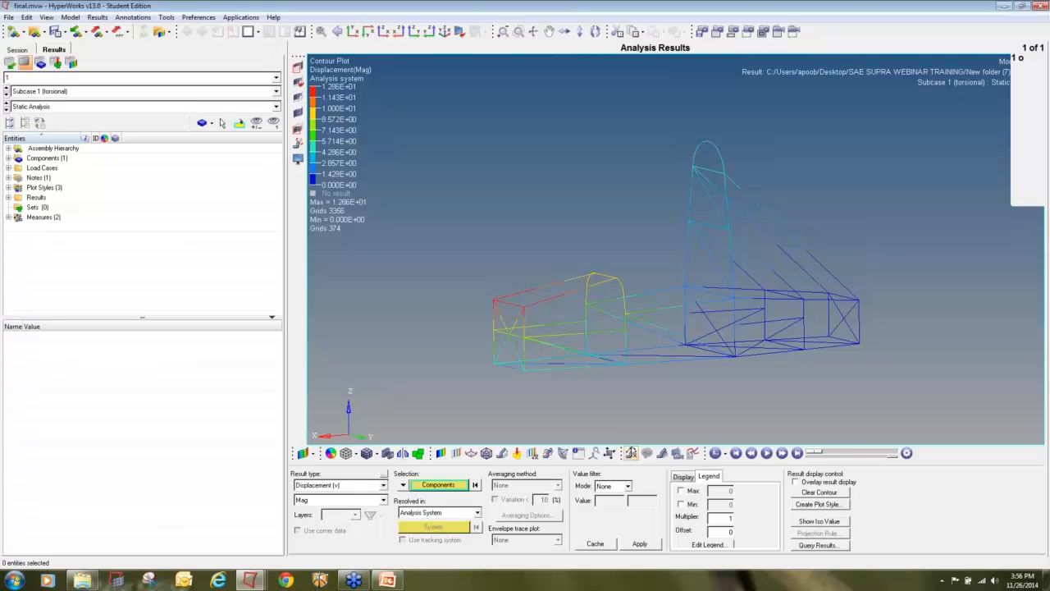
Add a new measure group of type Relative Displacement and enable multiple selection for its nodes
click(632, 454)
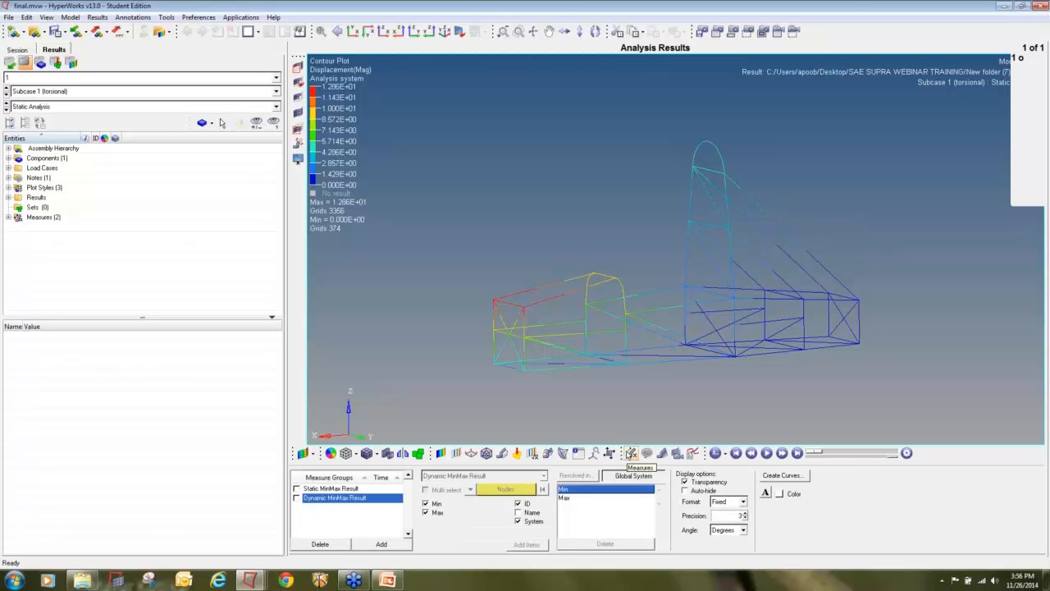
click(382, 545)
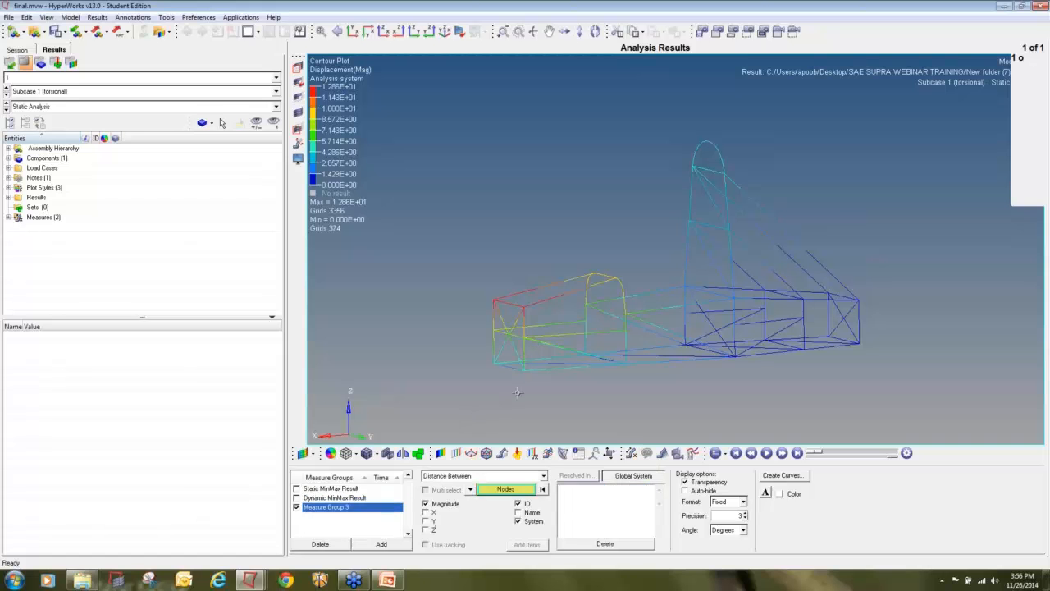
ctrl+right_drag(532, 403, 563, 407)
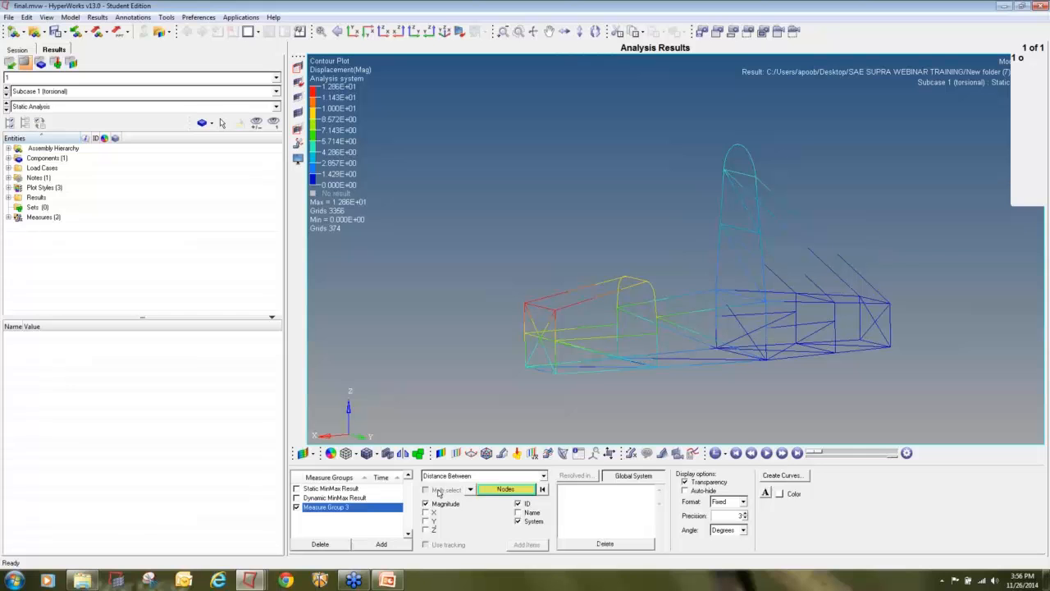
click(475, 477)
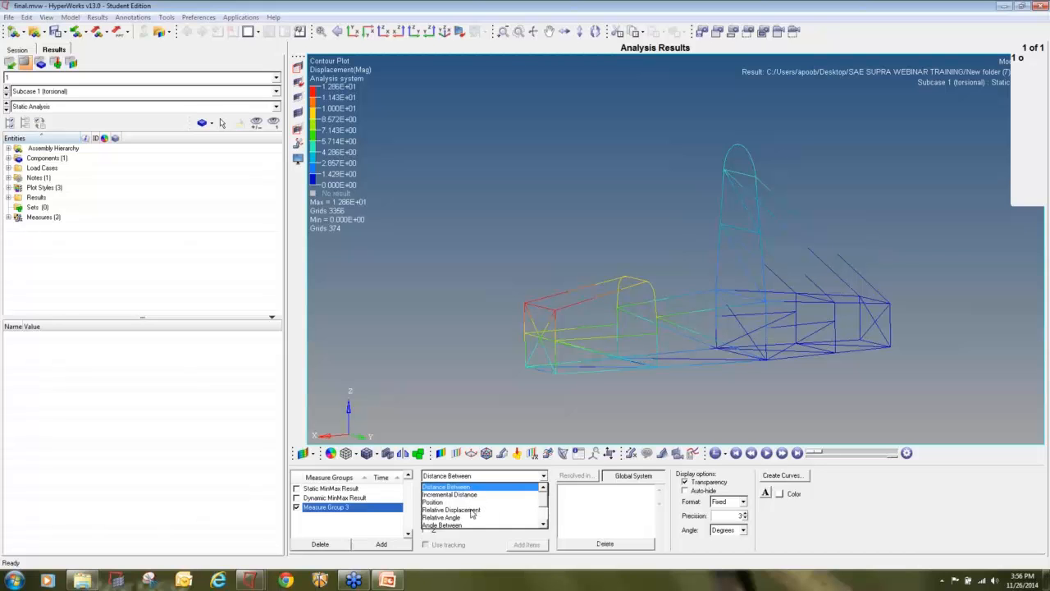
click(470, 512)
scroll(553, 366, up, 5)
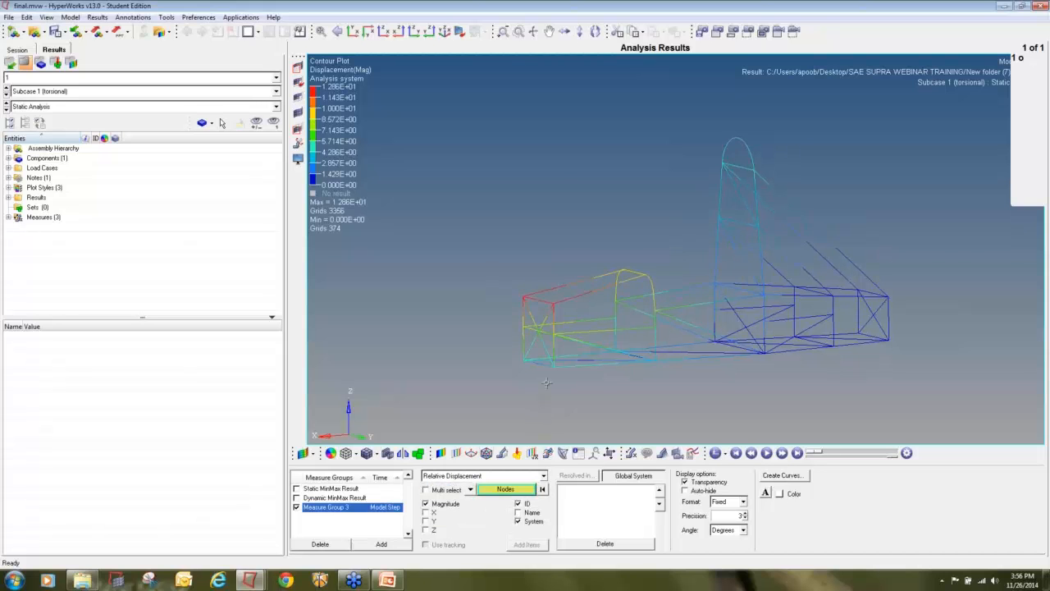
scroll(553, 366, up, 5)
click(450, 491)
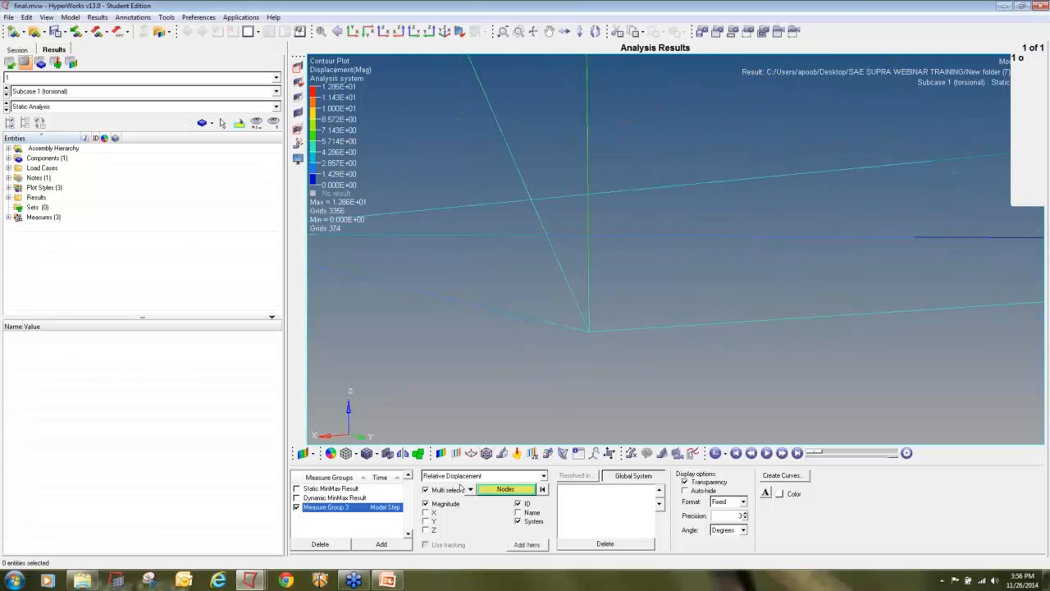
Select the two bottom corner nodes and the two mid-height nodes of the front bulkhead for the measure
click(584, 338)
scroll(609, 359, down, 2)
scroll(599, 356, down, 3)
scroll(600, 158, up, 4)
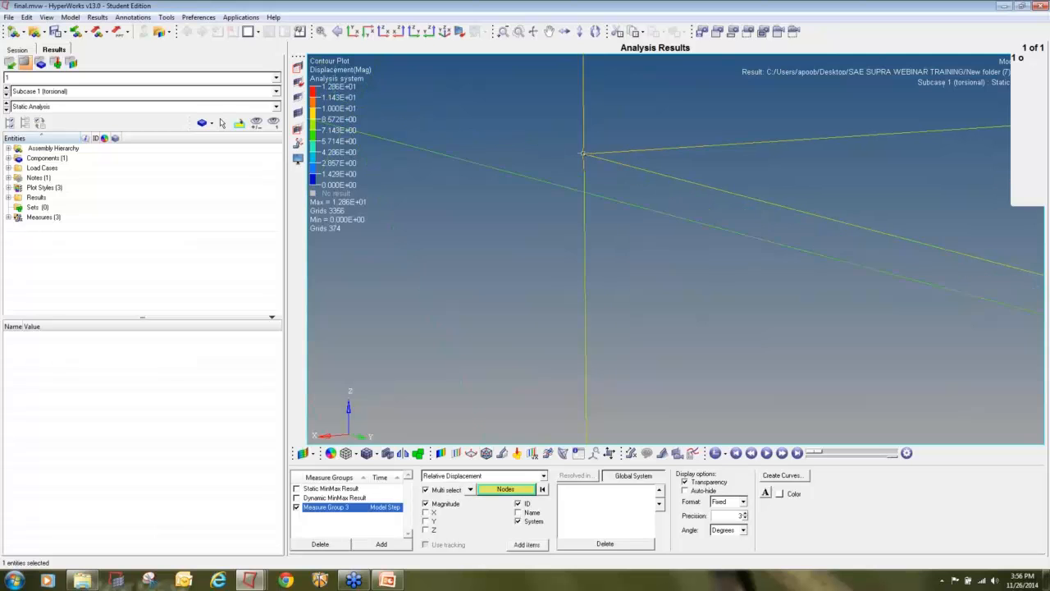
click(584, 154)
scroll(521, 225, down, 4)
ctrl+right_drag(567, 239, 487, 402)
scroll(511, 366, up, 4)
scroll(458, 383, down, 3)
scroll(461, 208, down, 3)
scroll(499, 170, up, 3)
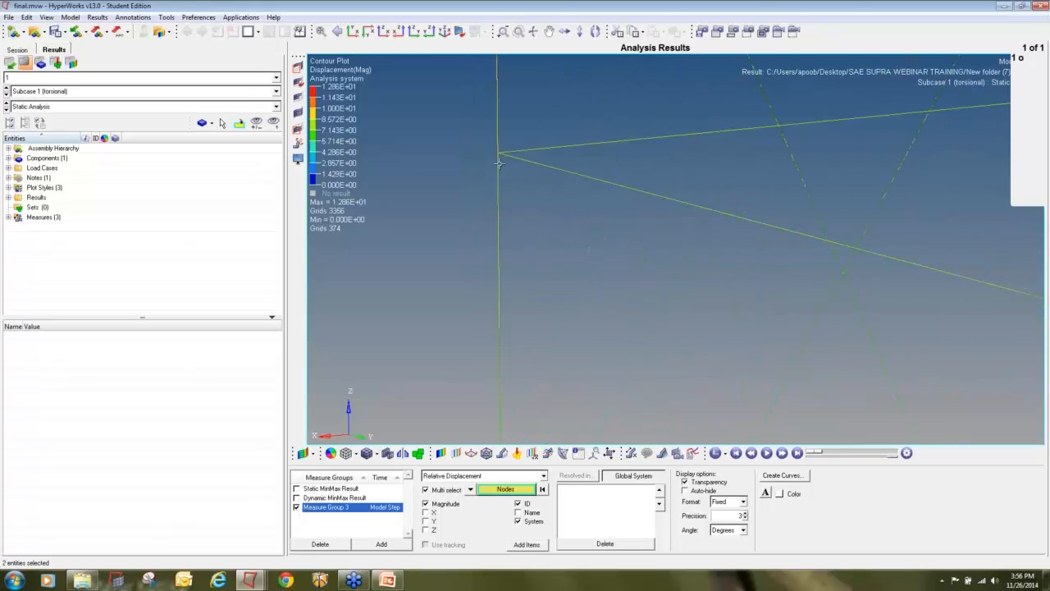
click(497, 154)
scroll(489, 187, down, 5)
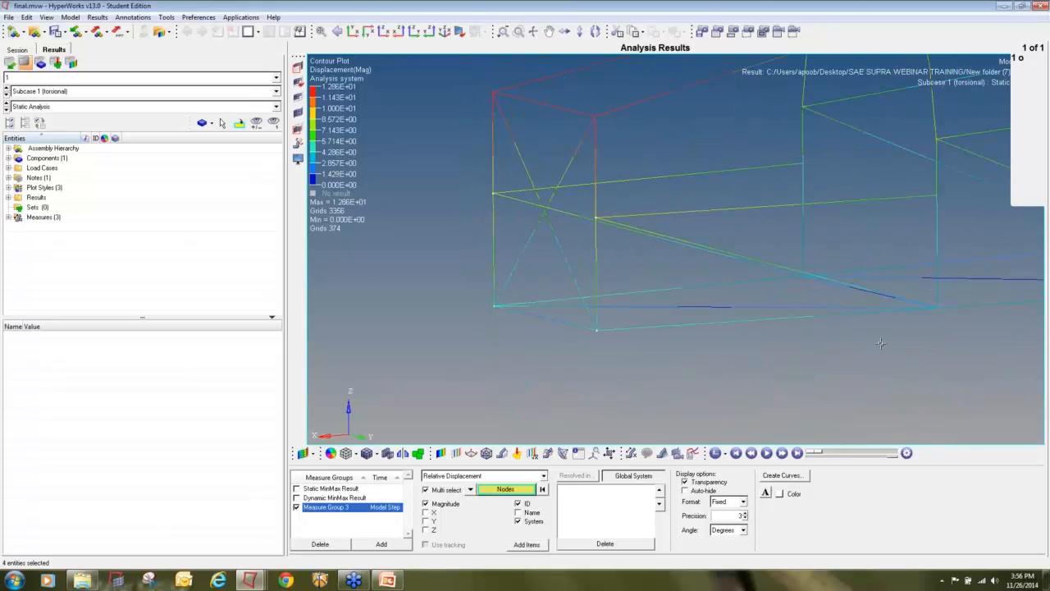
Extend the selection with the near-side bottom node and both mid-height nodes of the front hoop
ctrl+right_drag(893, 332, 765, 356)
scroll(800, 338, up, 5)
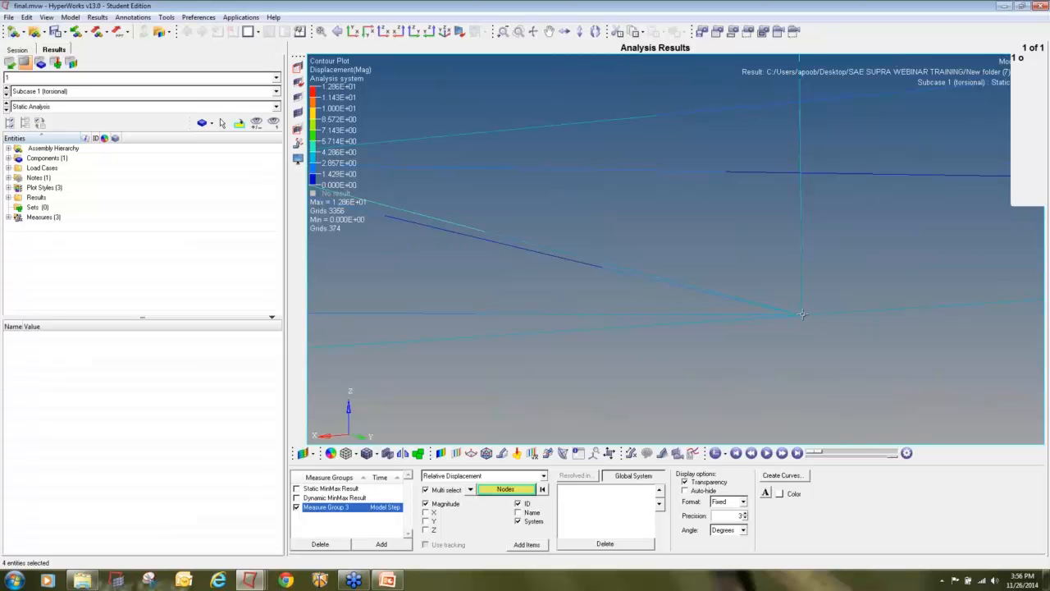
click(804, 316)
scroll(812, 350, down, 5)
scroll(778, 297, up, 5)
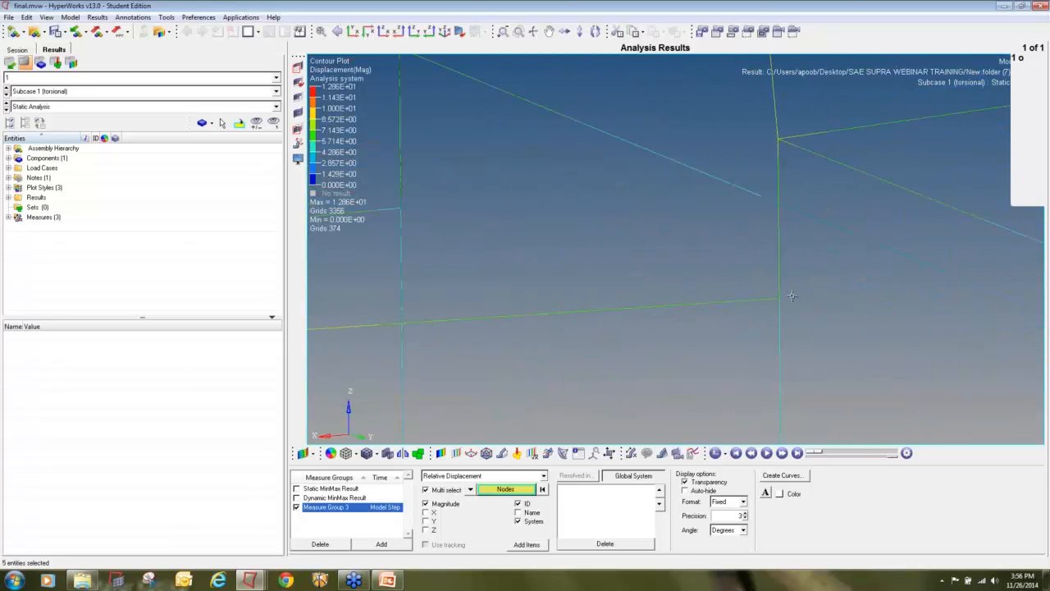
click(778, 297)
scroll(778, 297, down, 5)
scroll(617, 294, up, 5)
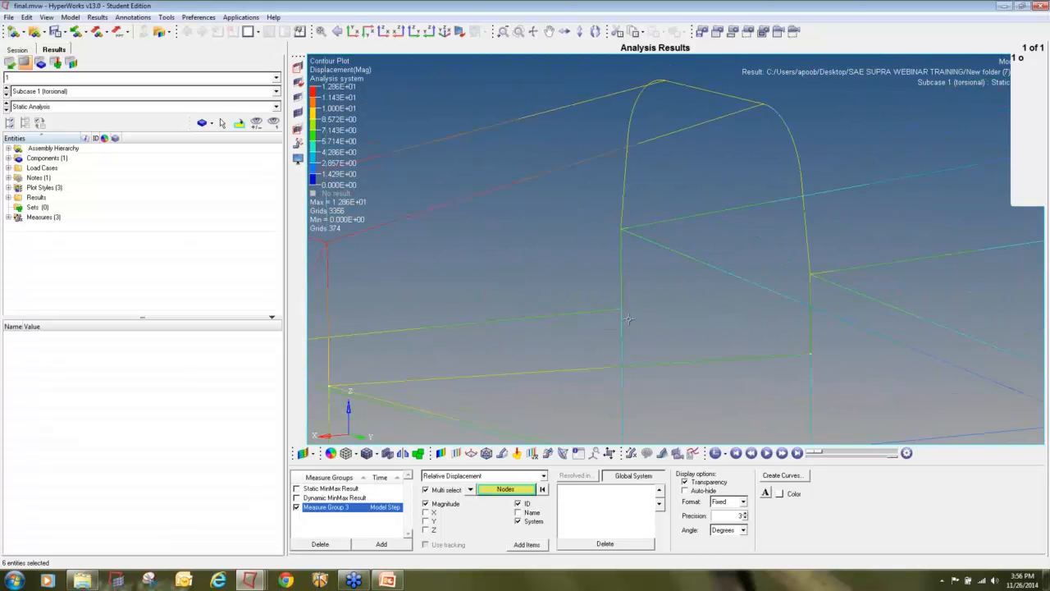
click(618, 295)
scroll(599, 351, down, 4)
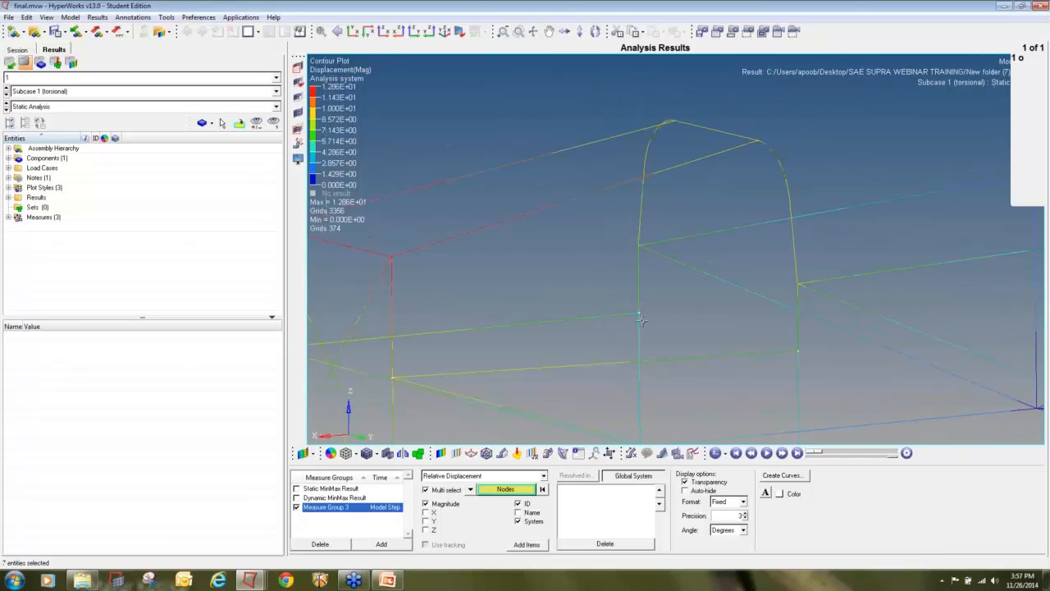
Include the Z component in the measure and add the selected nodes to the group
click(432, 530)
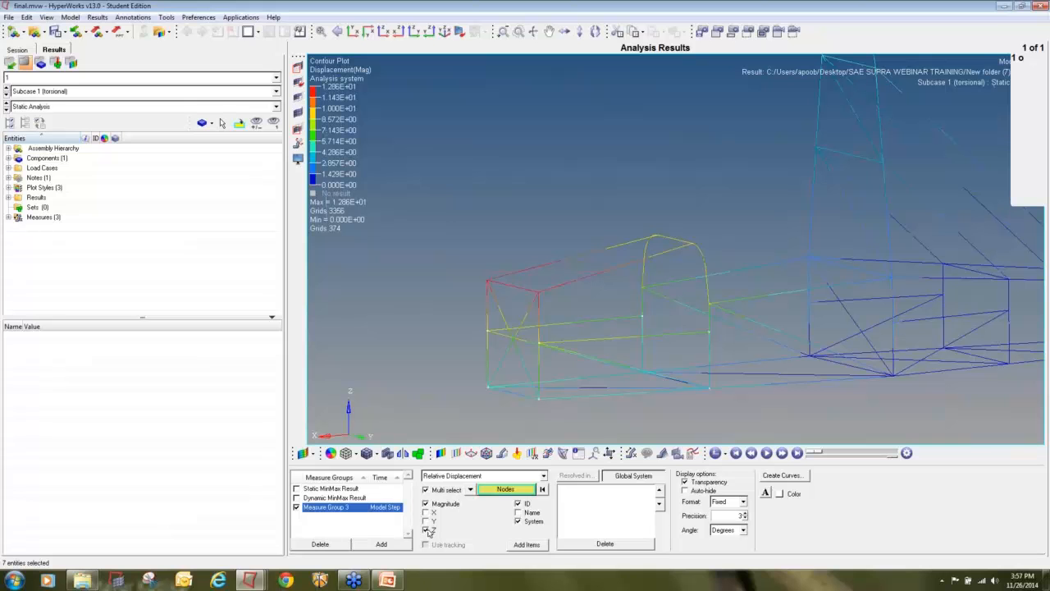
click(526, 545)
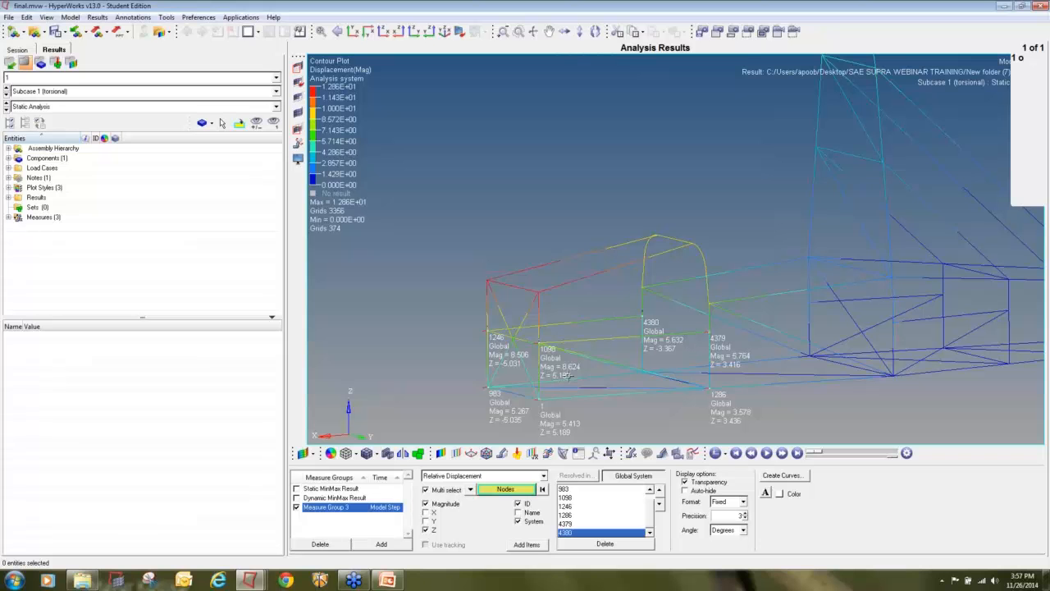
ctrl+right_drag(633, 429, 602, 374)
scroll(601, 374, up, 1)
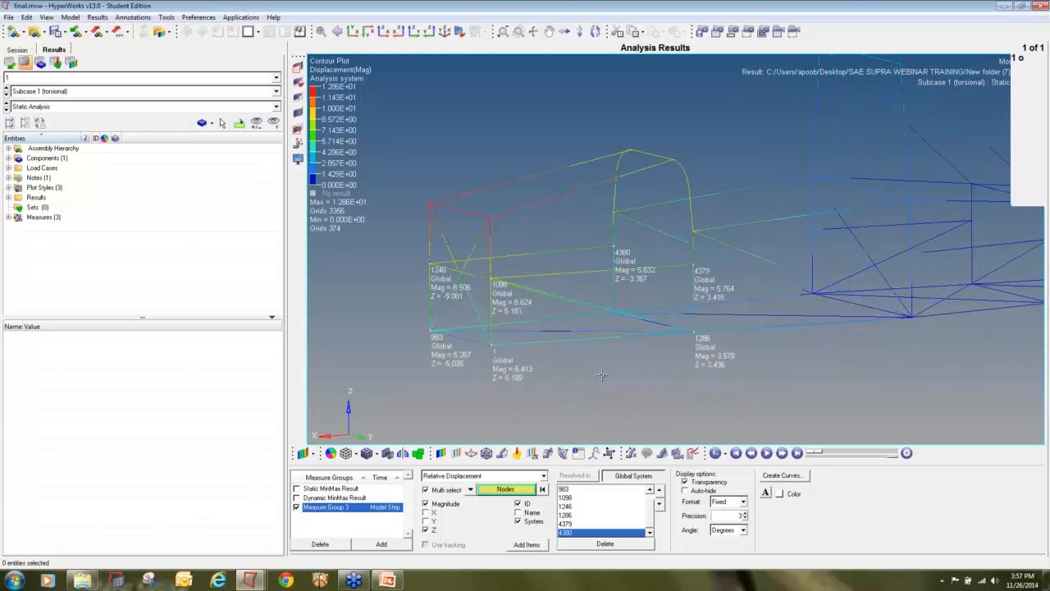
Add the missing far-side bottom node of the front hoop to the relative displacement measure
scroll(631, 326, up, 7)
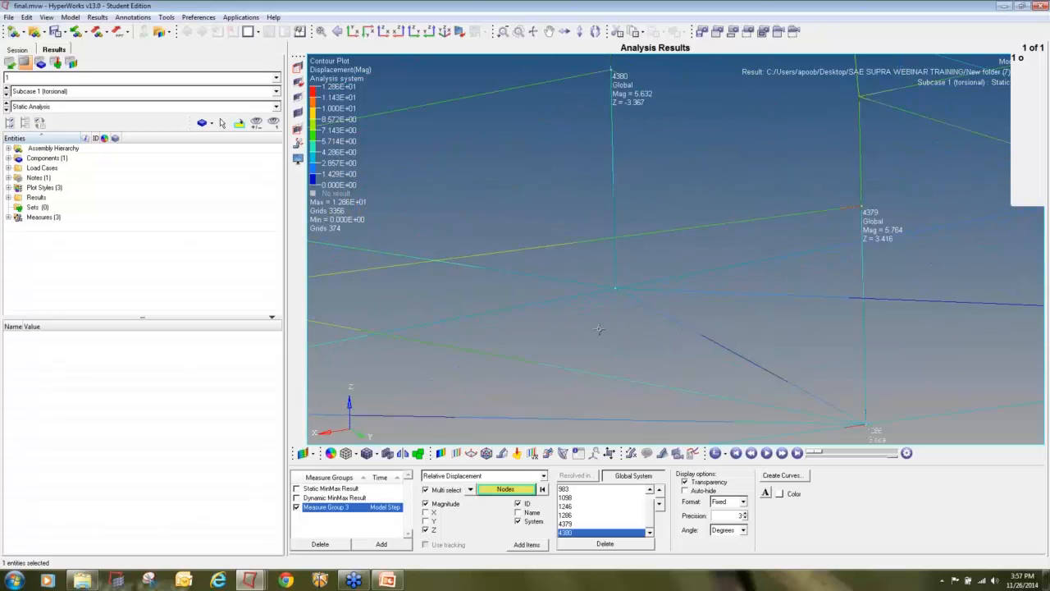
click(527, 544)
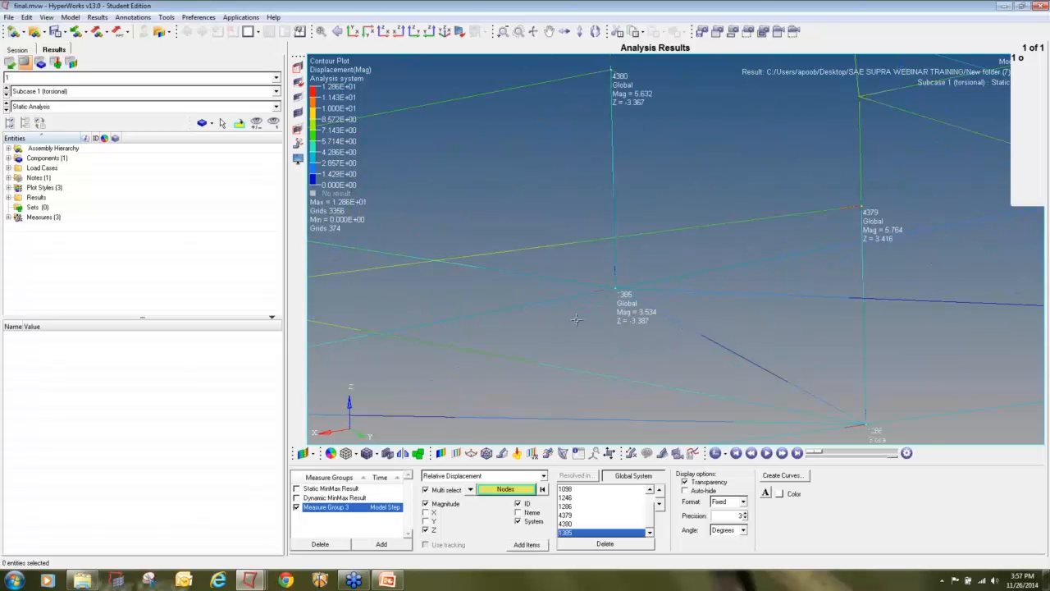
scroll(576, 320, down, 6)
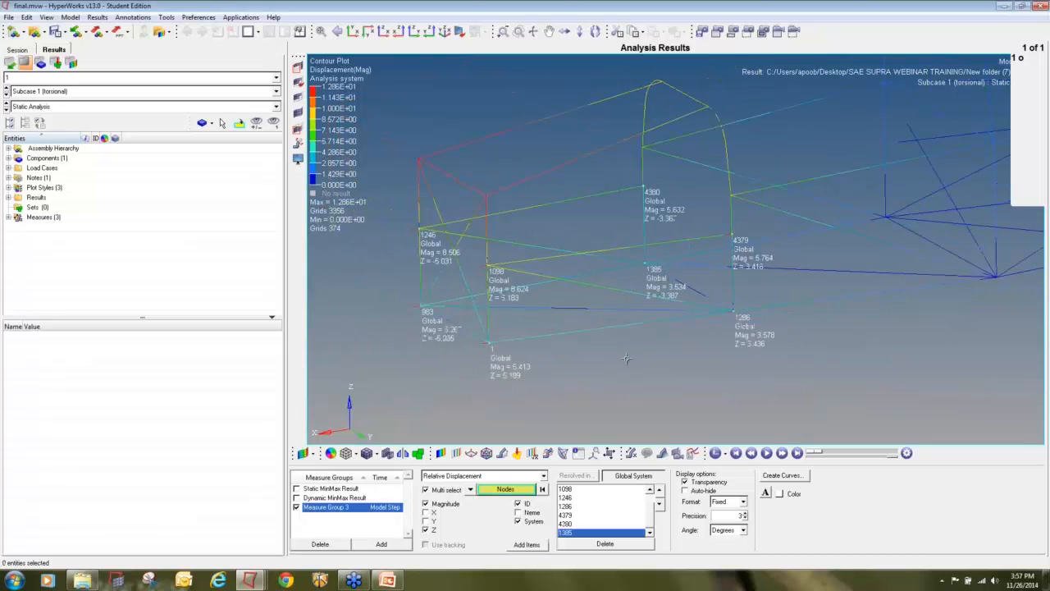
ctrl+drag(637, 368, 652, 363)
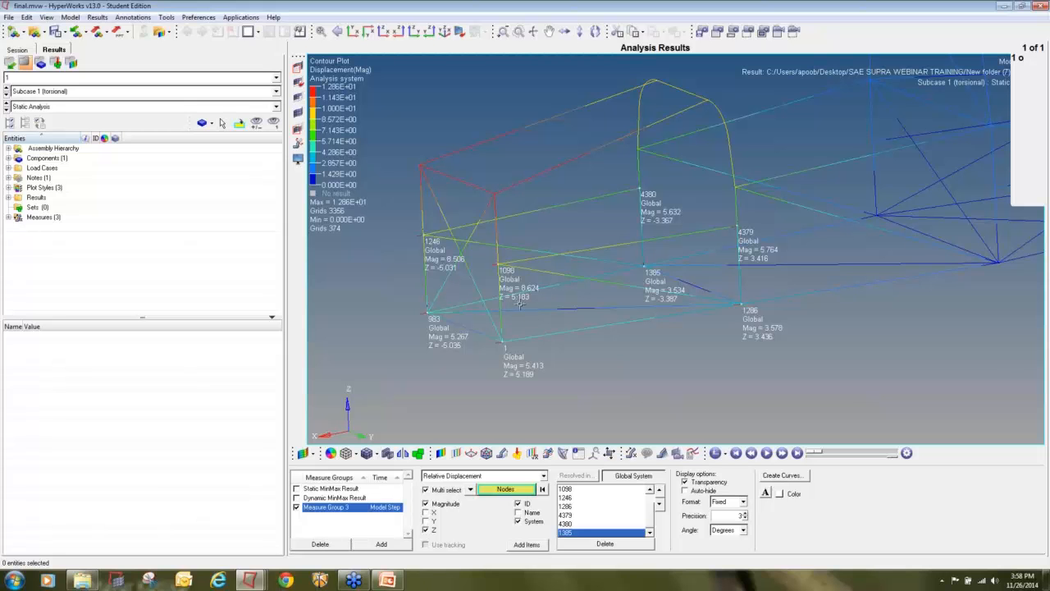
Open Calculator and add the Z displacement magnitudes 5.183 and 5.031 of the front bulkhead's mid-height nodes
key(XF86Calculator)
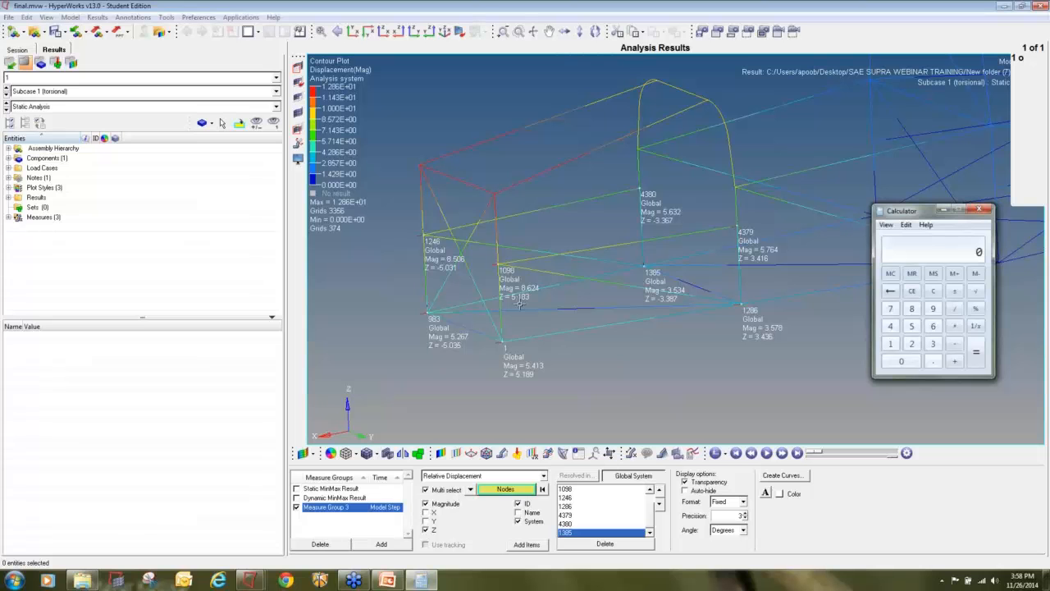
text(5.183)
key(minus)
text(5.031)
key(Return)
Switch to the HyperMesh model and measure the distance between the two mid-height loaded nodes of the front bulkhead
click(257, 579)
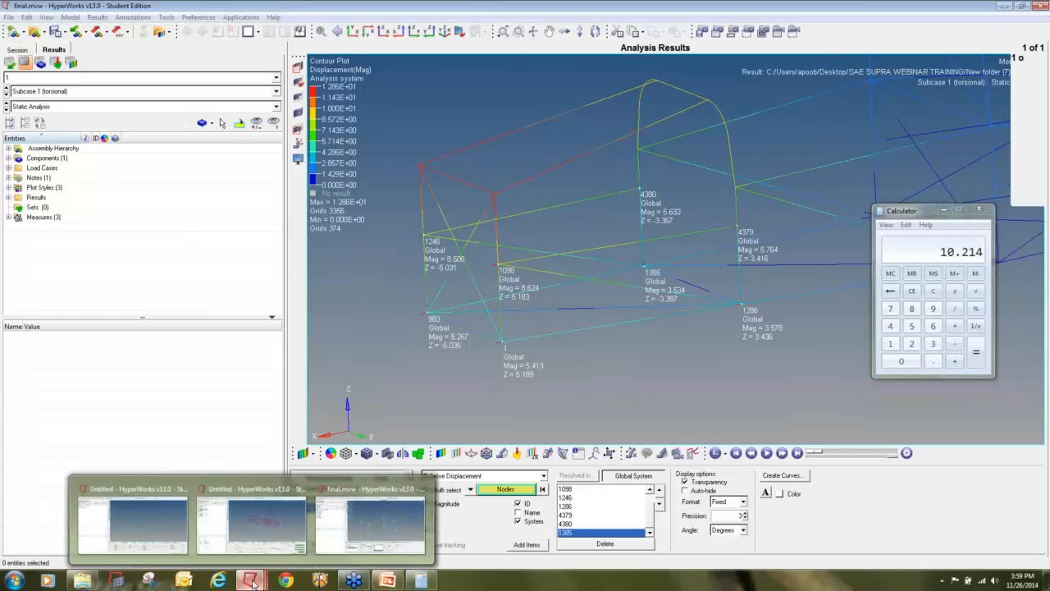
click(261, 523)
scroll(512, 300, up, 5)
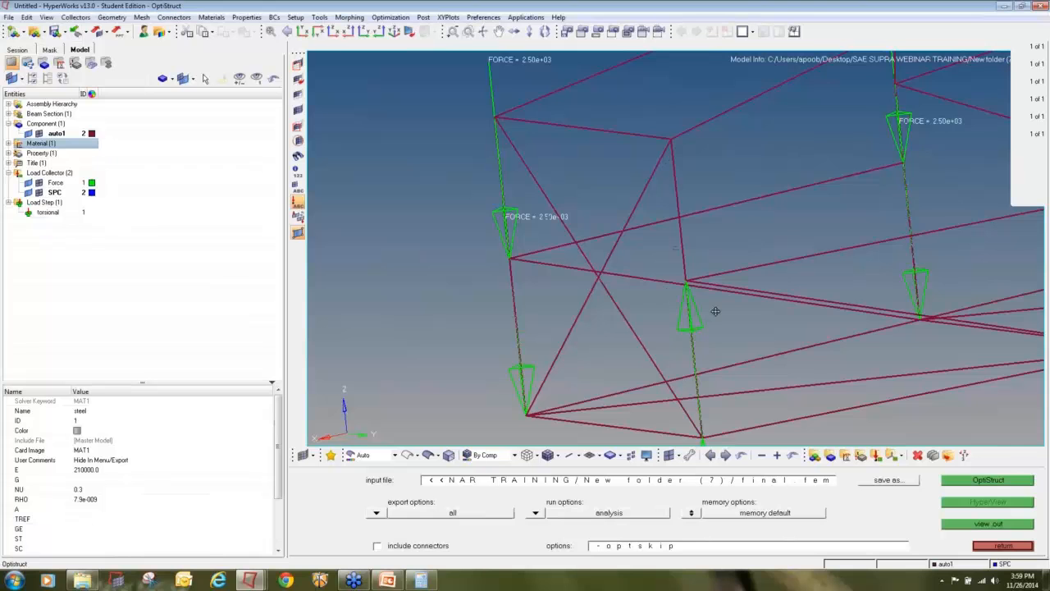
ctrl+drag(716, 312, 687, 324)
key(F4)
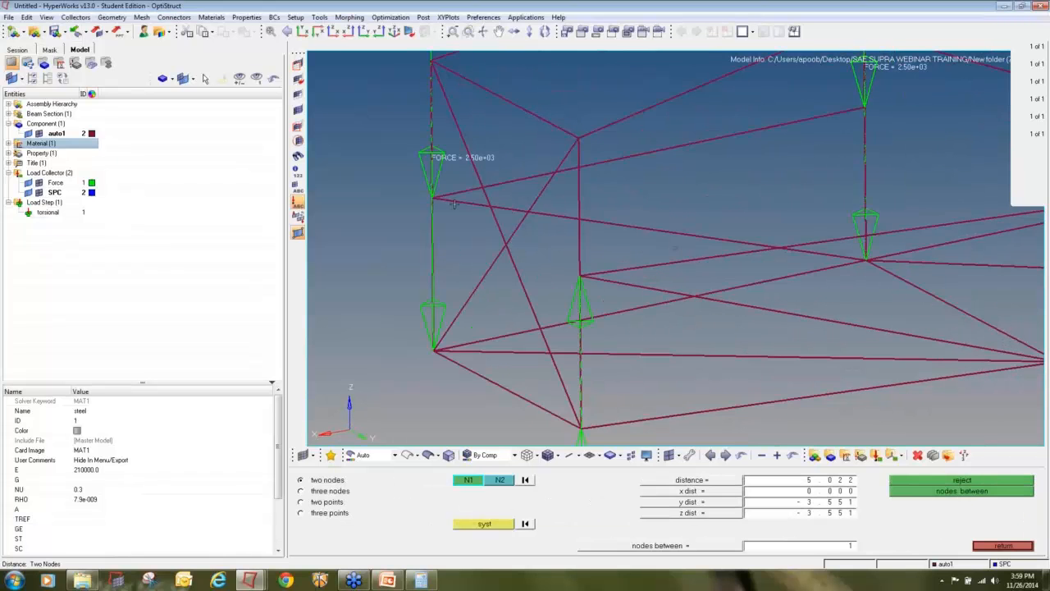
scroll(431, 195, up, 5)
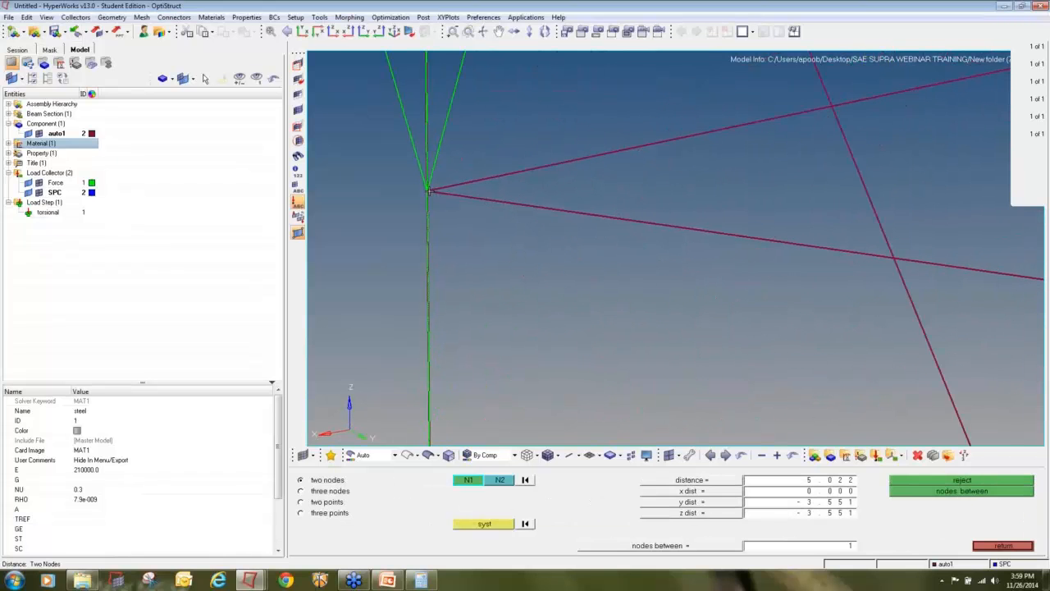
click(428, 193)
ctrl+scroll(463, 238, down, 4)
ctrl+right_drag(853, 334, 661, 229)
scroll(662, 229, down, 2)
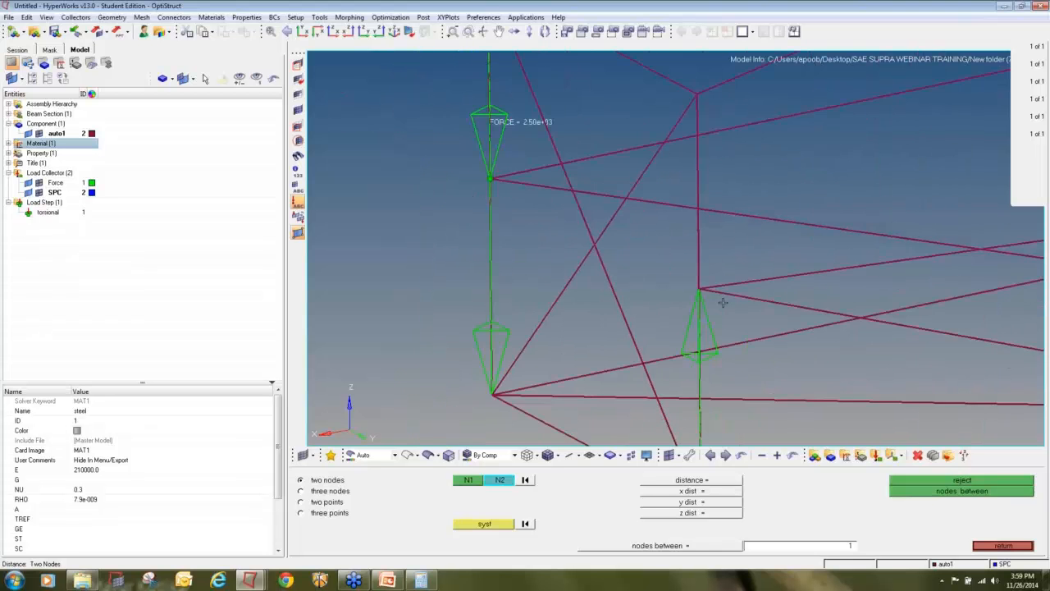
scroll(709, 290, up, 3)
click(683, 284)
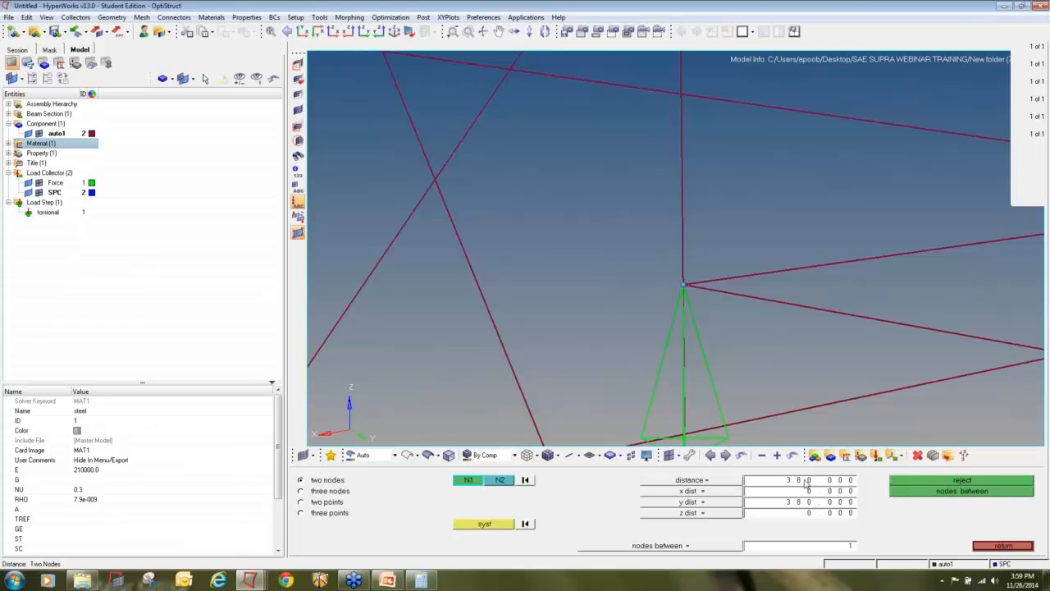
Return to the HyperView results and divide the summed Z displacement by 380 in Calculator
mouse_move(263, 579)
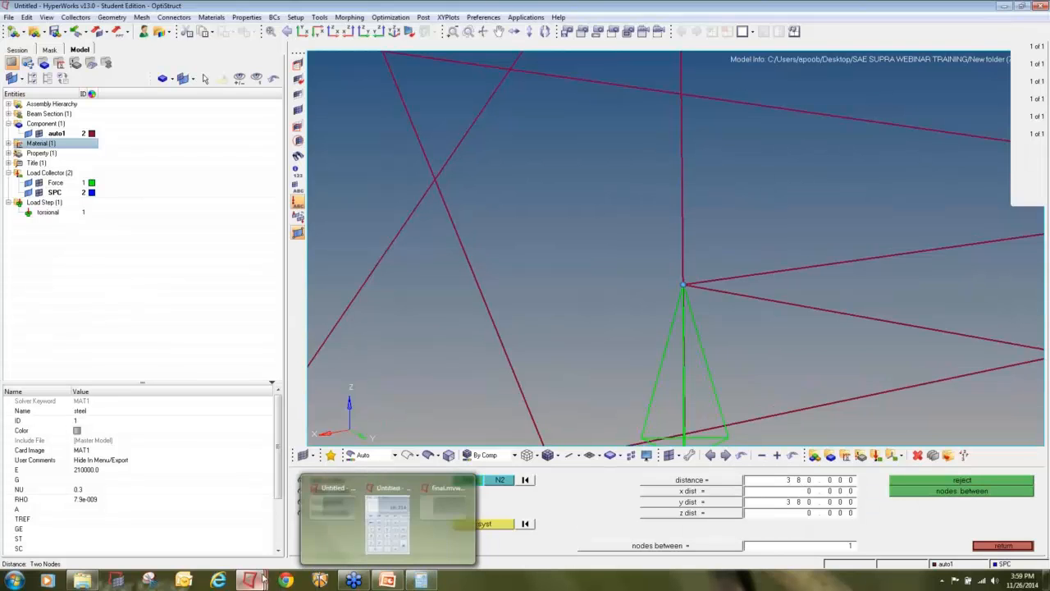
click(375, 525)
click(420, 579)
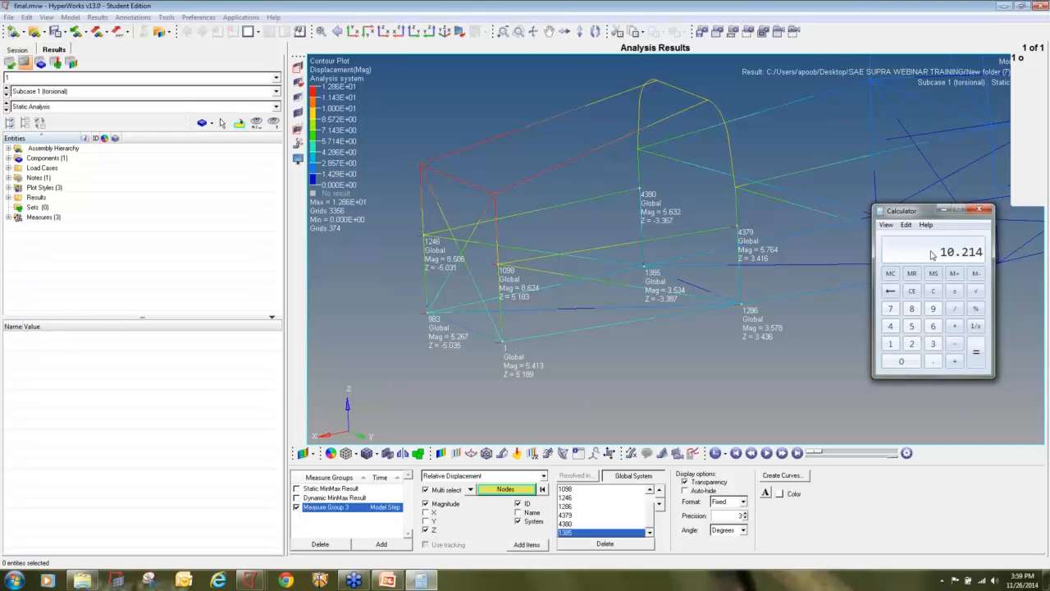
key(slash)
text(380)
key(Return)
Convert the calculated twist angle from radians to degrees by dividing it by 3.14 and multiplying by 180
click(955, 309)
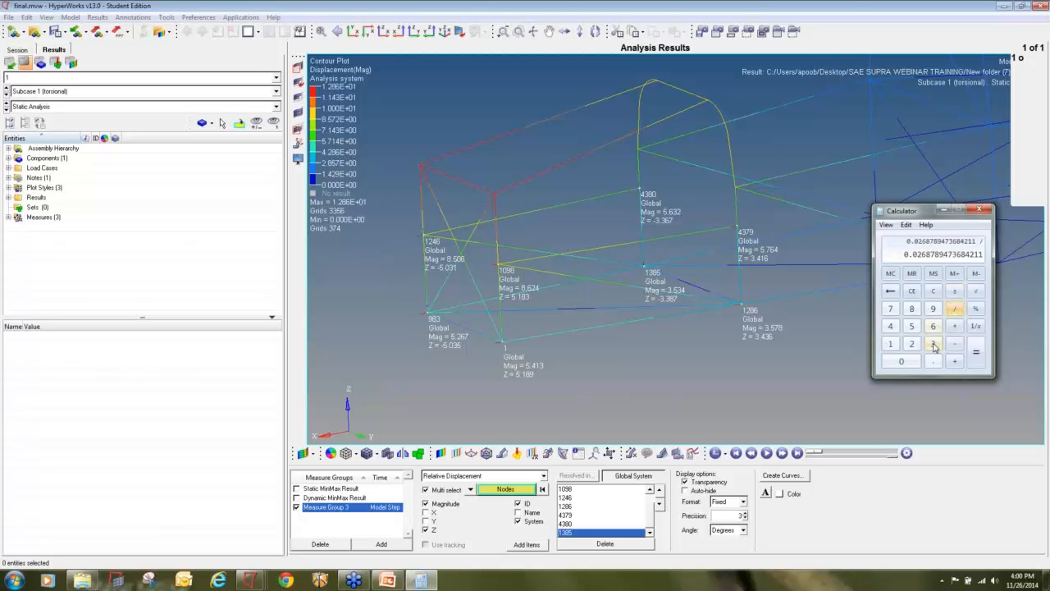
click(933, 343)
click(933, 361)
click(891, 343)
click(890, 325)
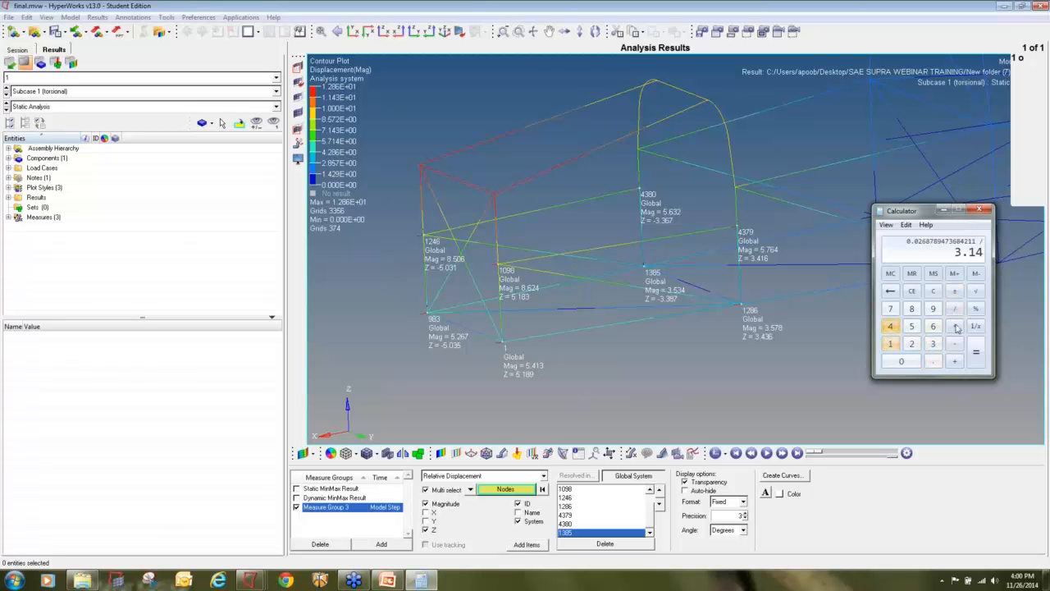
click(955, 326)
click(890, 343)
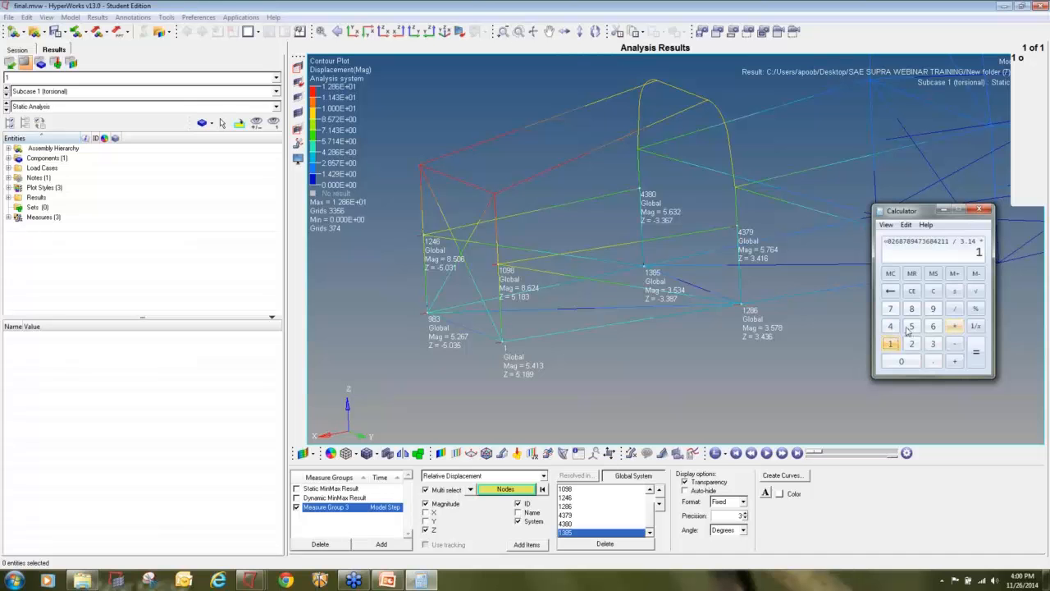
click(911, 309)
click(909, 363)
click(976, 357)
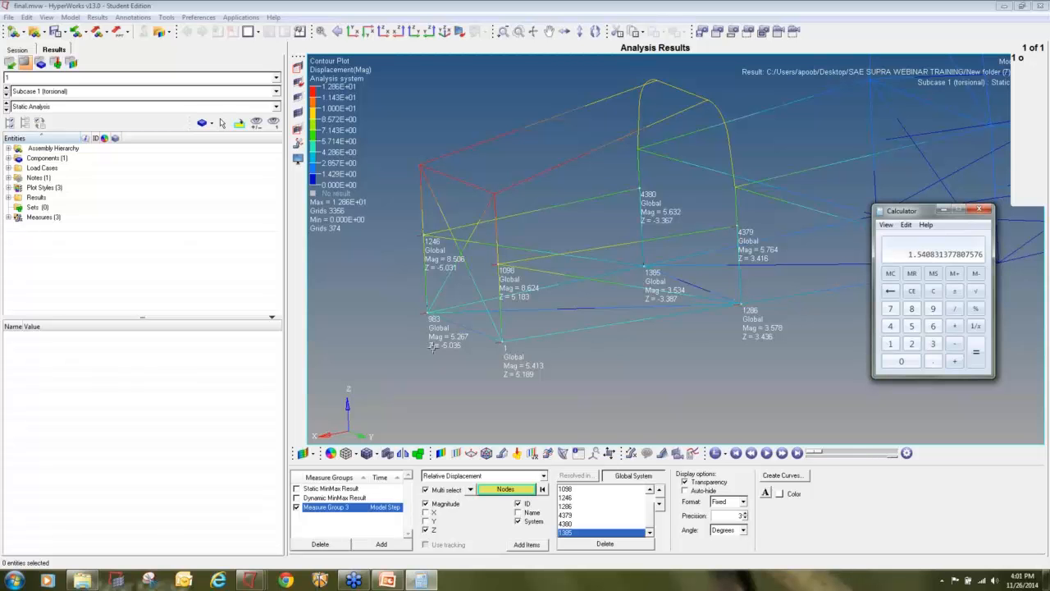
Switch to the HyperMesh model and measure the distance between the two bottom nodes of the front bulkhead
click(251, 580)
click(252, 519)
ctrl+scroll(509, 290, down, 2)
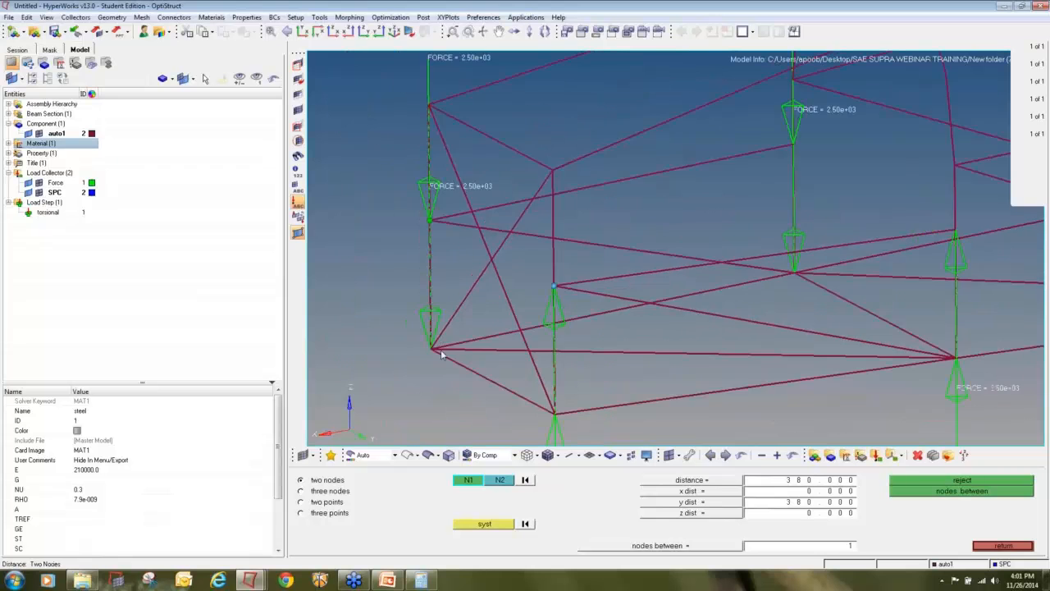
ctrl+scroll(443, 353, up, 1)
click(421, 347)
ctrl+scroll(513, 361, down, 2)
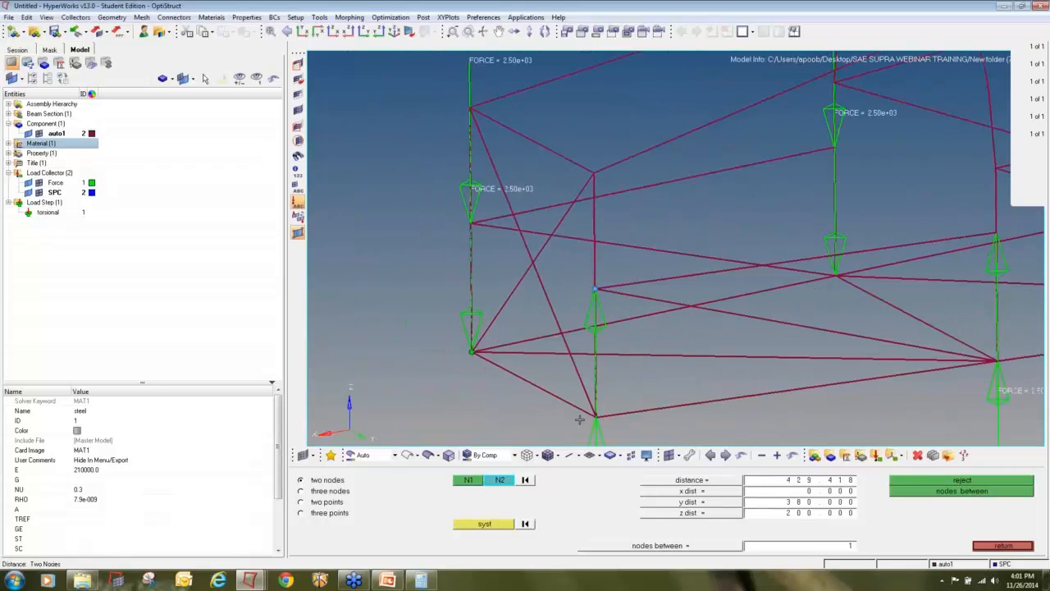
click(595, 417)
Measure the distance between the two bottom nodes of the front hoop
click(836, 277)
ctrl+scroll(842, 286, up, 5)
right_click(824, 242)
click(818, 238)
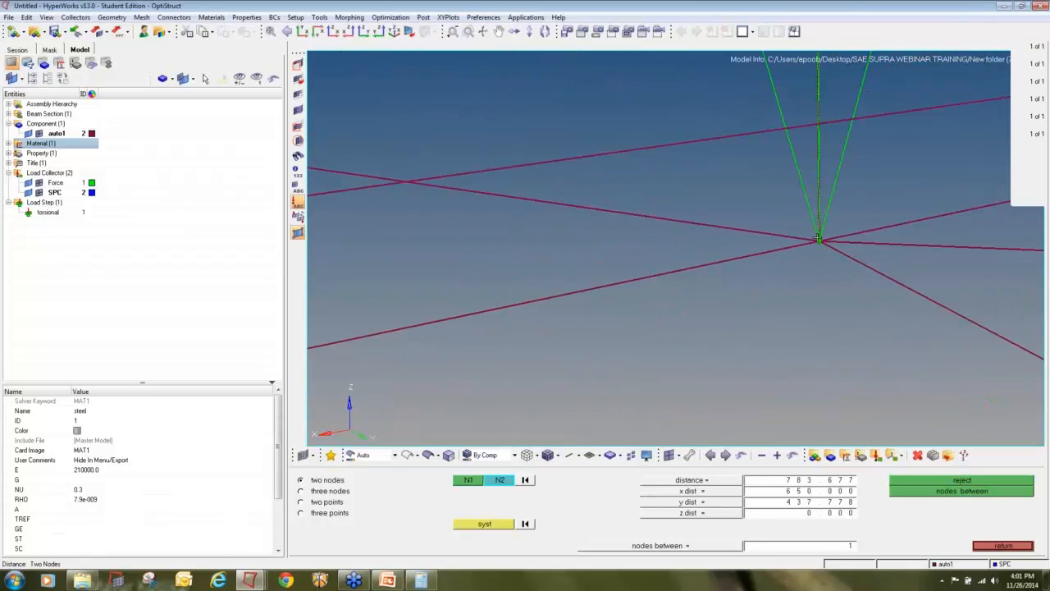
scroll(819, 239, down, 5)
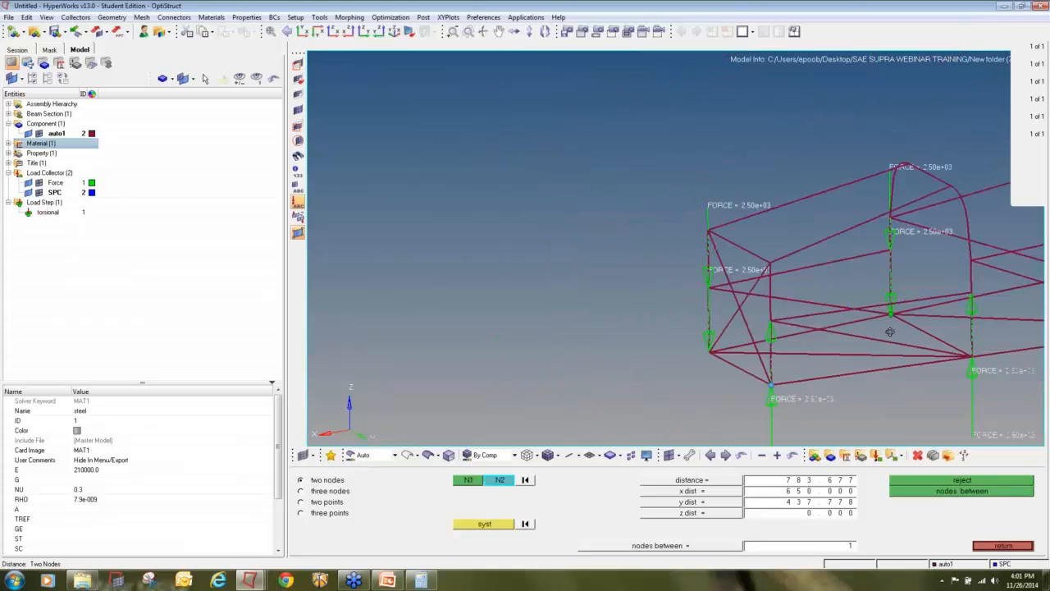
ctrl+right_drag(890, 331, 806, 327)
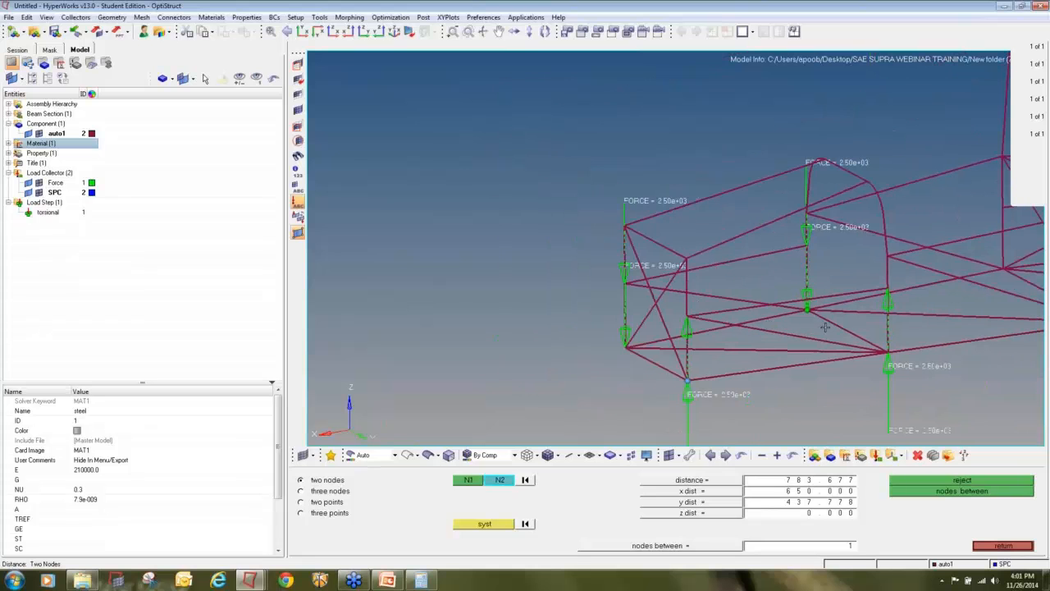
scroll(848, 371, up, 5)
click(867, 375)
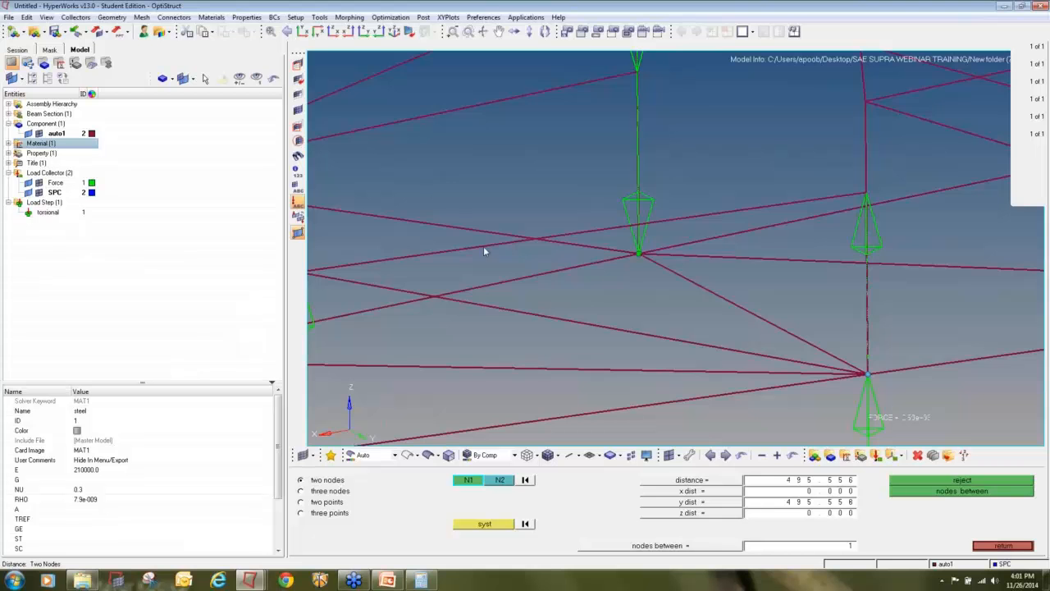
Measure the distance between the two mid-height loaded nodes of the front hoop
ctrl+right_drag(640, 71, 654, 134)
click(654, 133)
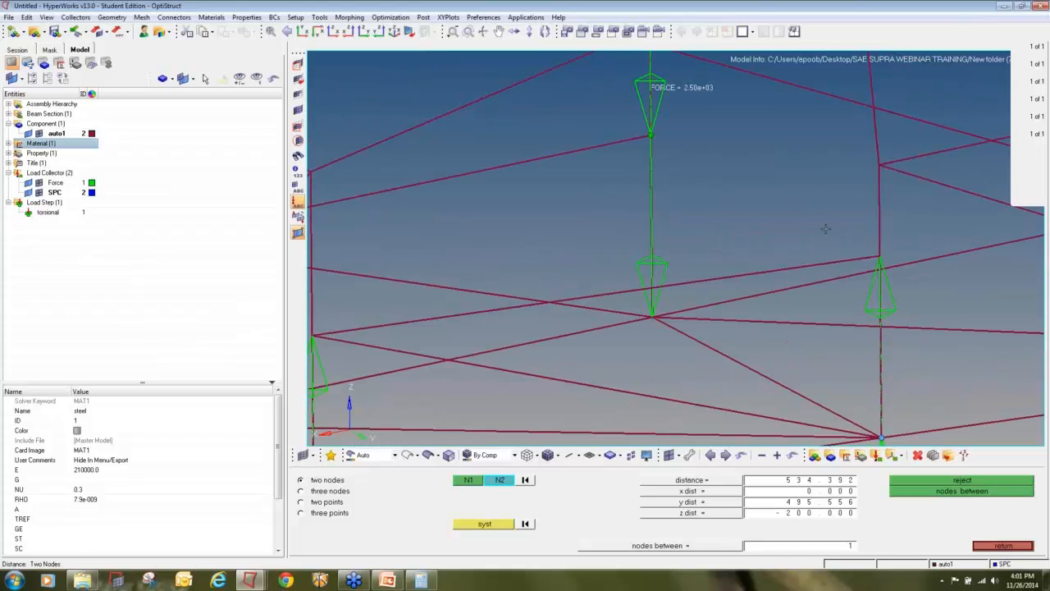
ctrl+scroll(824, 228, down, 3)
ctrl+scroll(867, 226, up, 4)
click(825, 265)
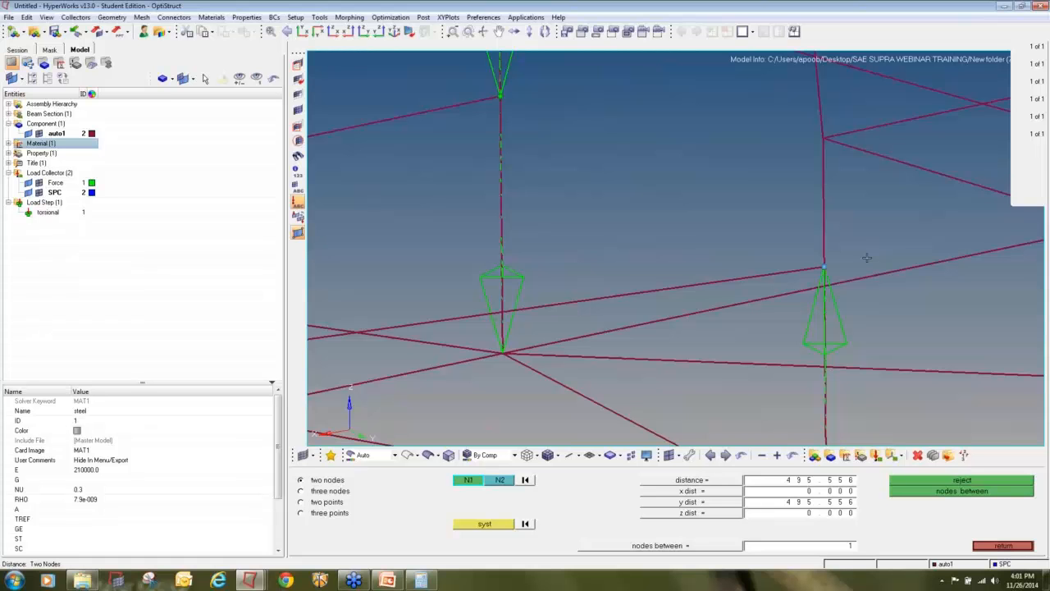
Switch to Calculator and average the four node distances by summing 380, 380, 495.556 and 495.556 and dividing by 4
click(434, 580)
click(933, 291)
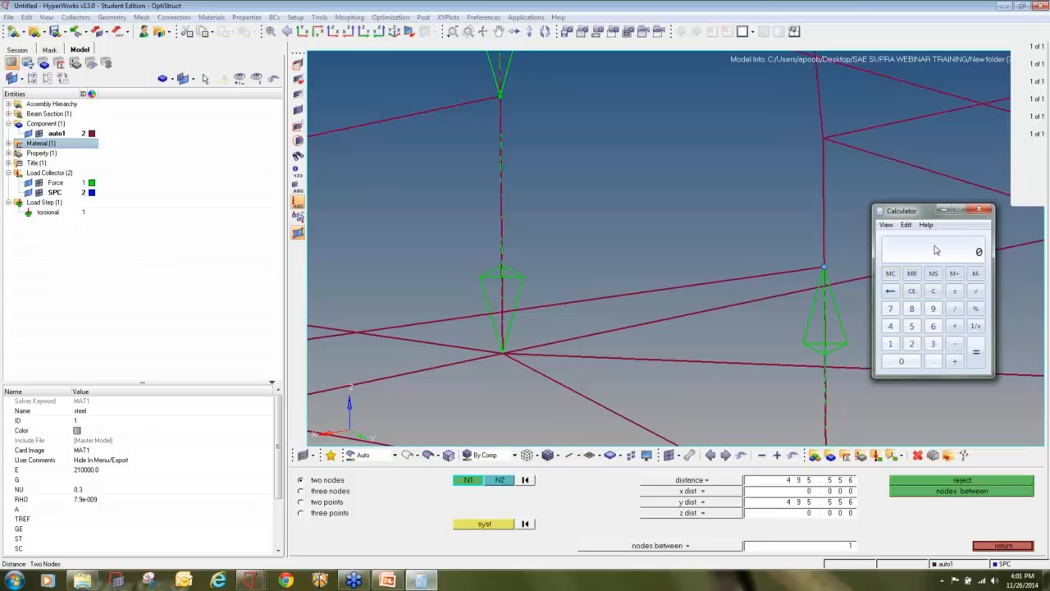
text(380 + 380)
key(Return)
text(495.556 + )
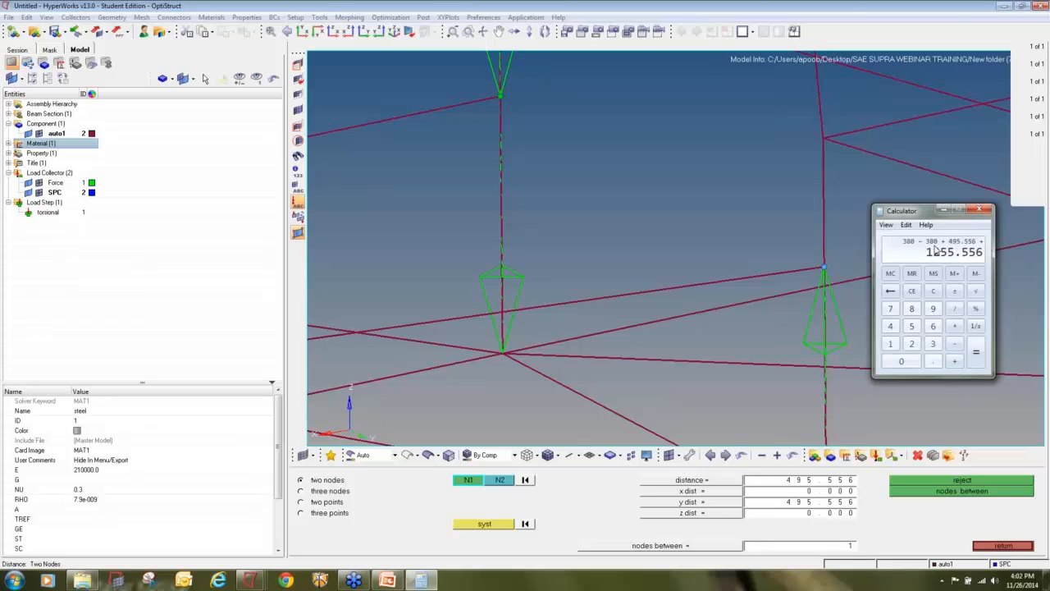
text(495.556 )
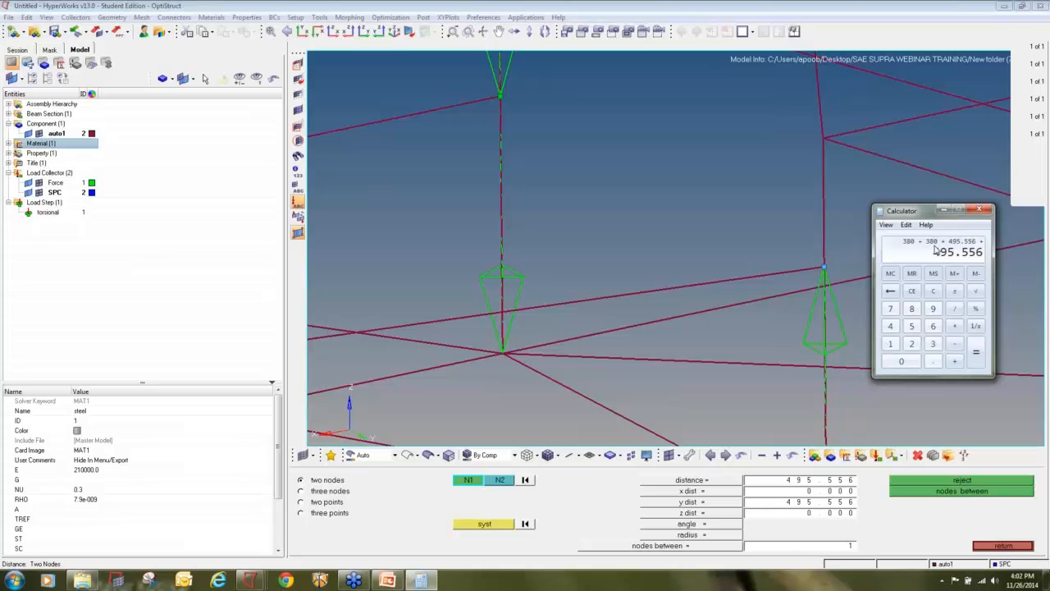
text(/ )
text(4)
key(Return)
Clear the calculation and divide 20000 by the average distance 437.778
click(932, 291)
click(912, 343)
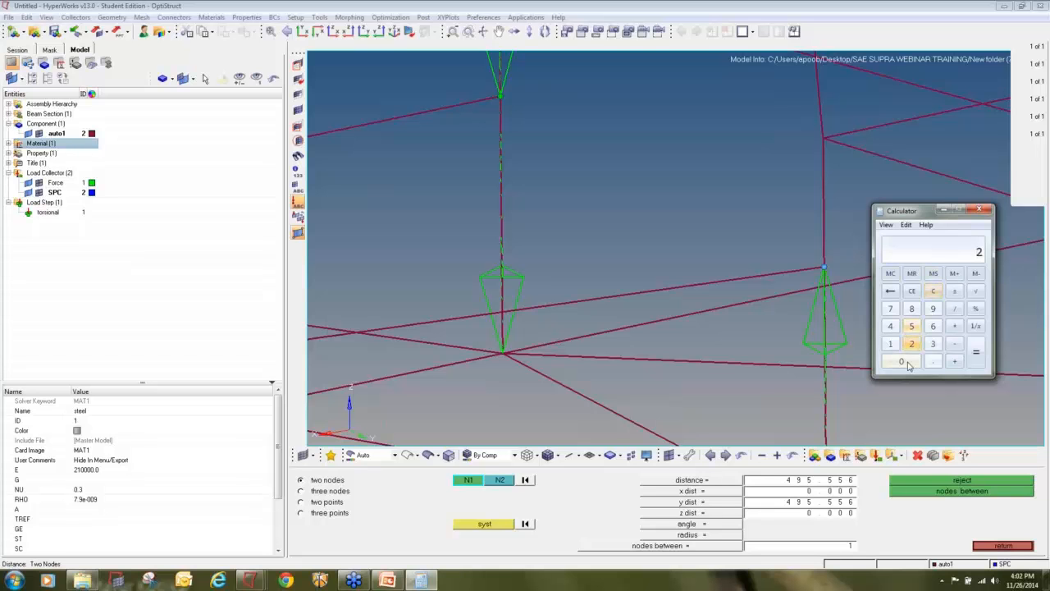
click(901, 362)
click(900, 362)
click(901, 362)
click(901, 362)
click(954, 308)
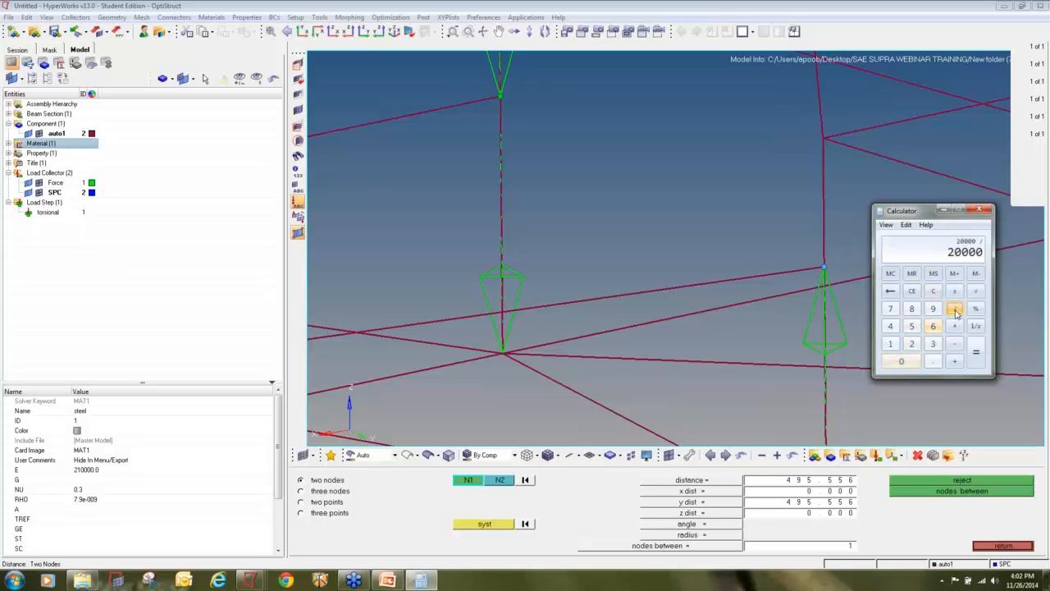
click(890, 326)
click(933, 344)
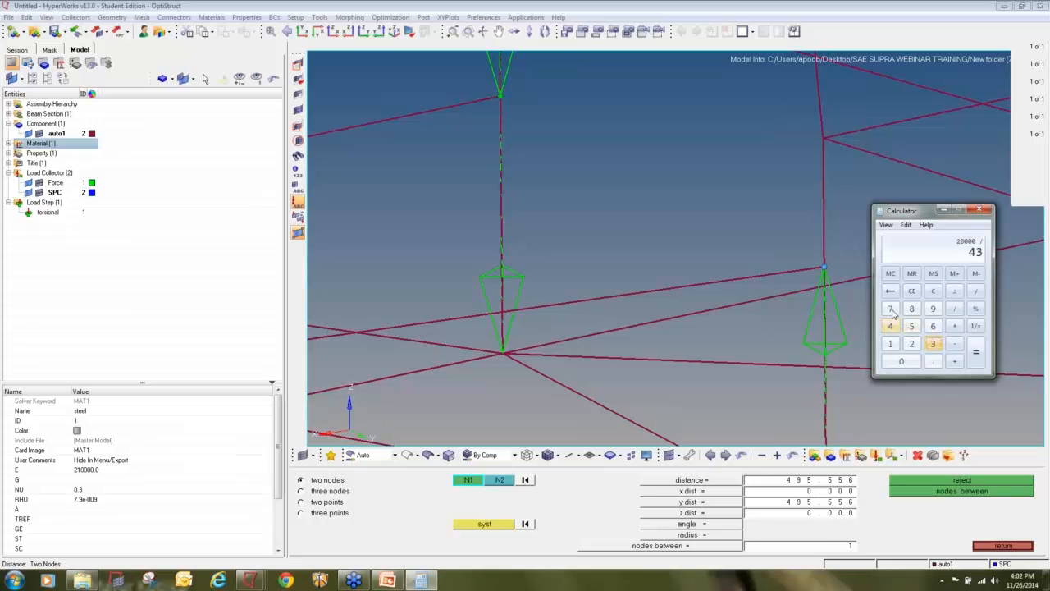
click(891, 309)
key(period)
click(891, 309)
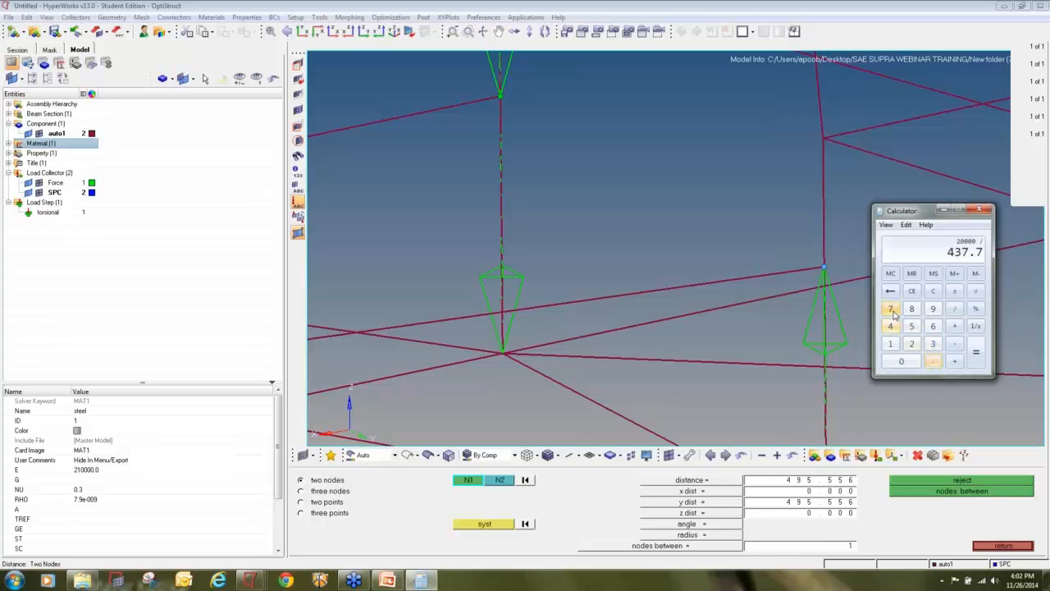
click(891, 310)
click(911, 309)
click(976, 353)
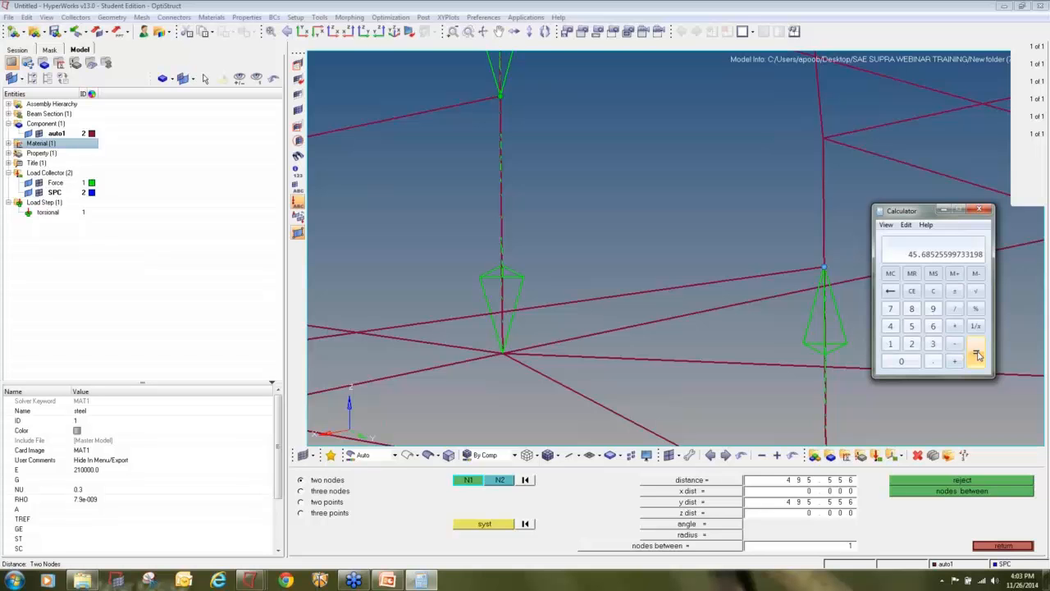
Divide the quotient by the twist angle of 0.0268 radians
click(954, 309)
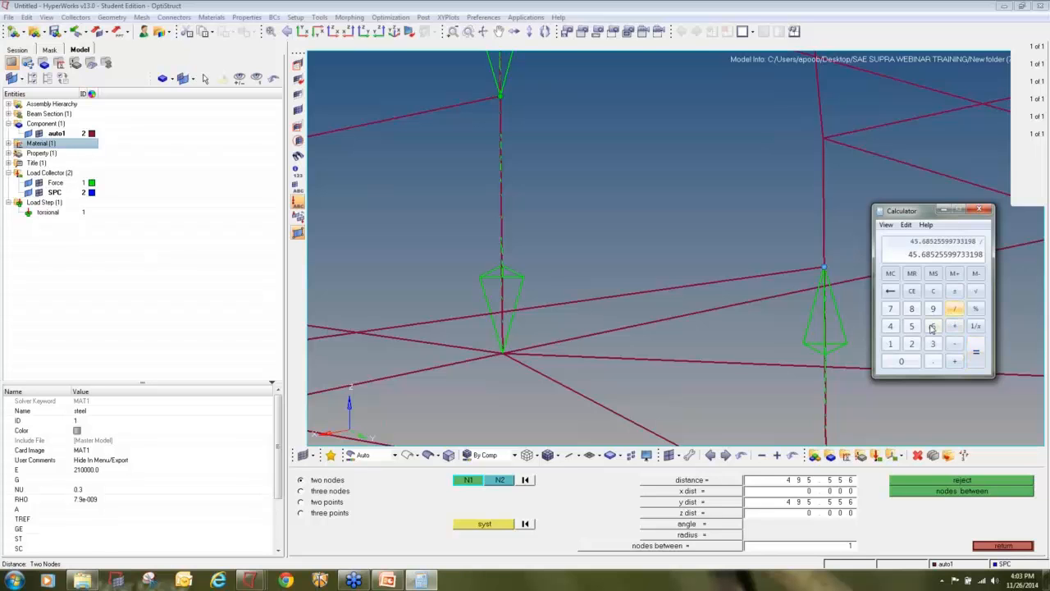
click(905, 361)
click(906, 361)
click(912, 343)
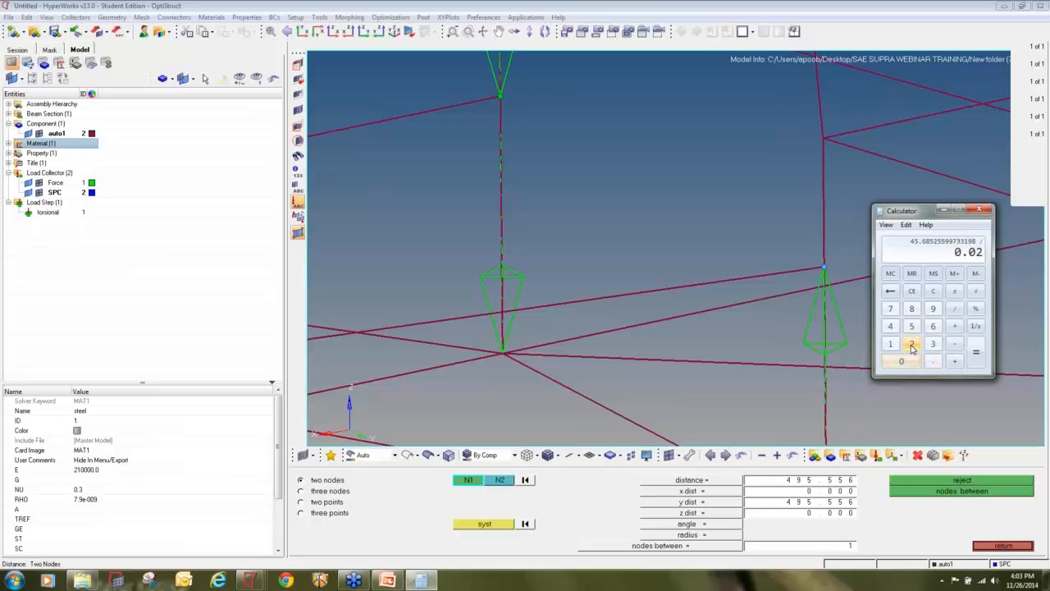
click(933, 327)
click(911, 308)
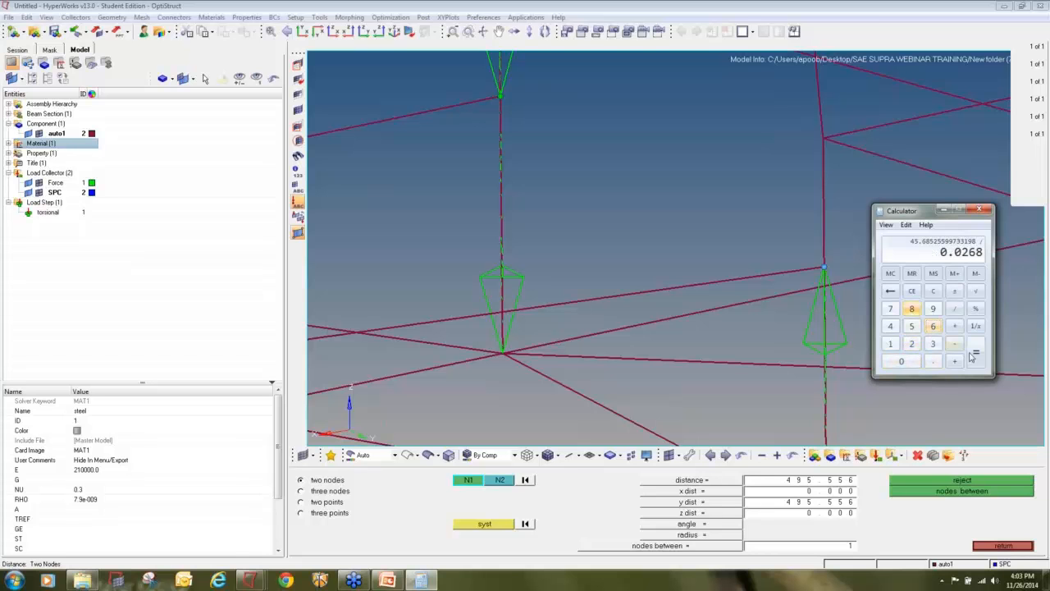
click(977, 353)
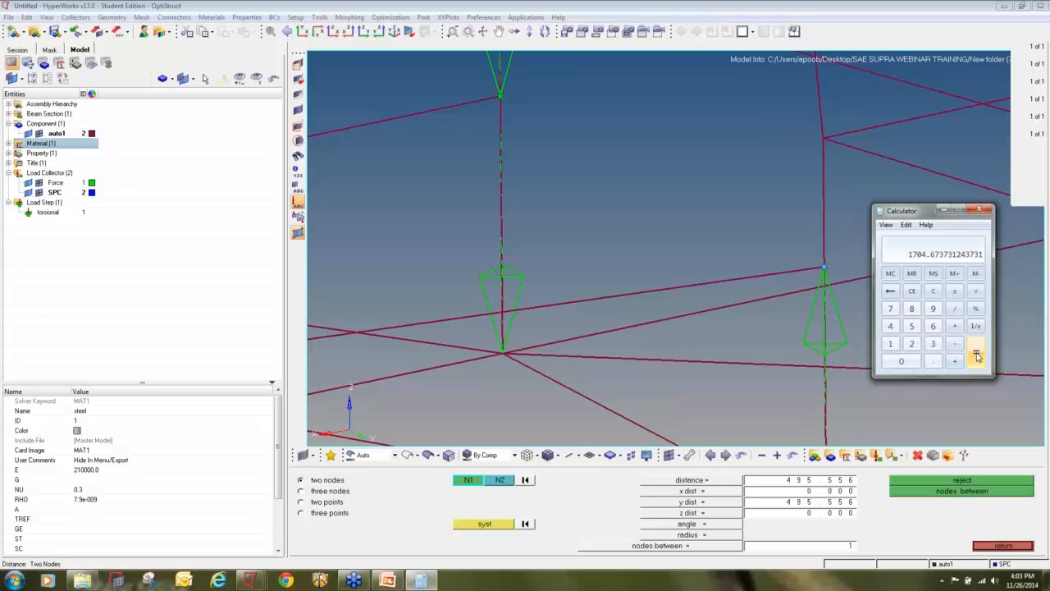
click(777, 203)
ctrl+scroll(778, 202, down, 7)
ctrl+right_drag(777, 202, 700, 255)
click(1044, 168)
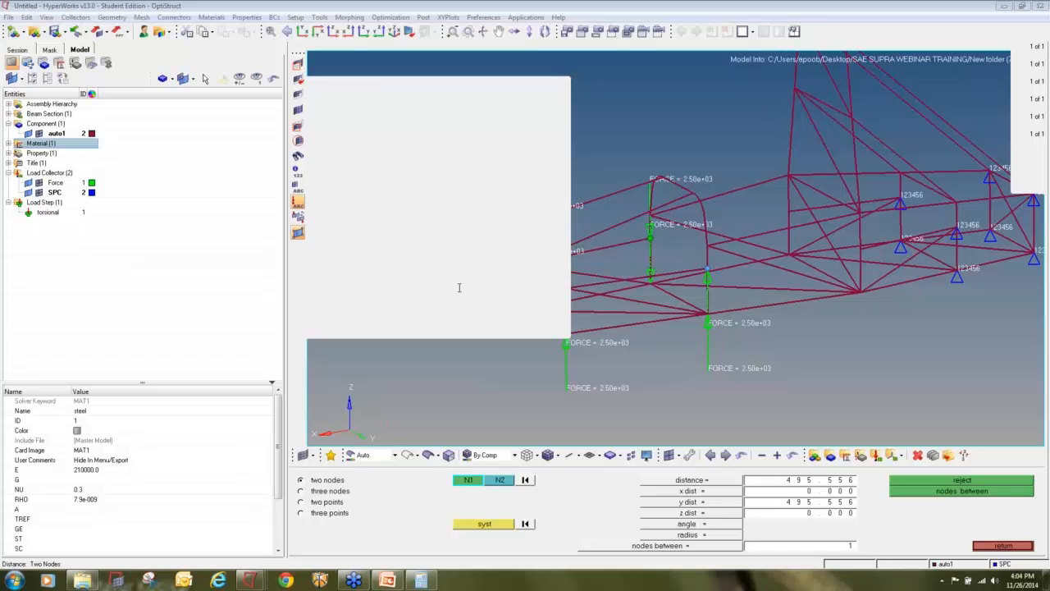
click(1035, 29)
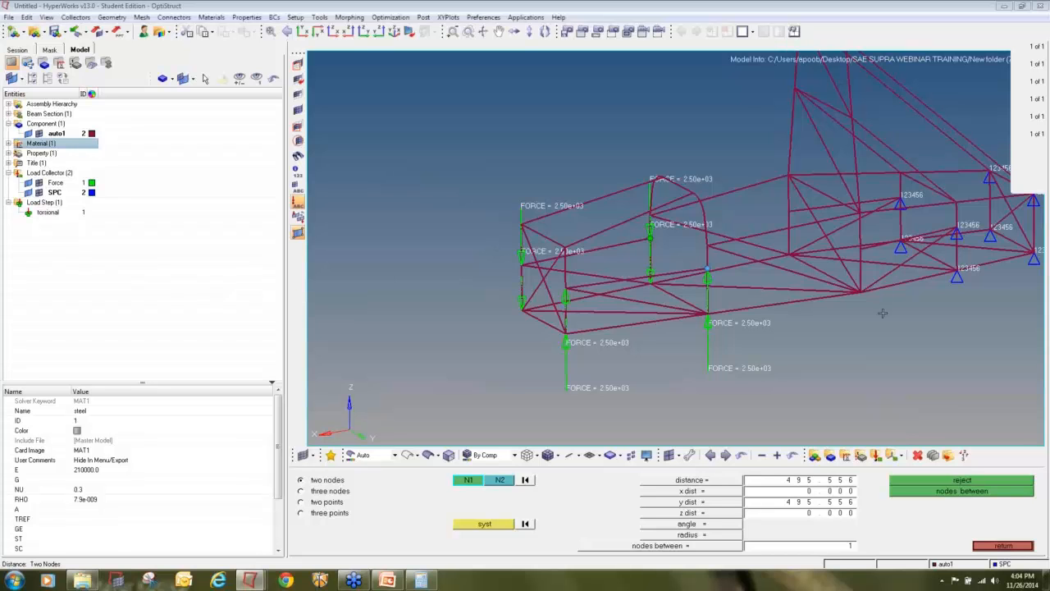
Hide the loads of the Force and SPC load collectors and leave the distance measurement
scroll(883, 309, down, 3)
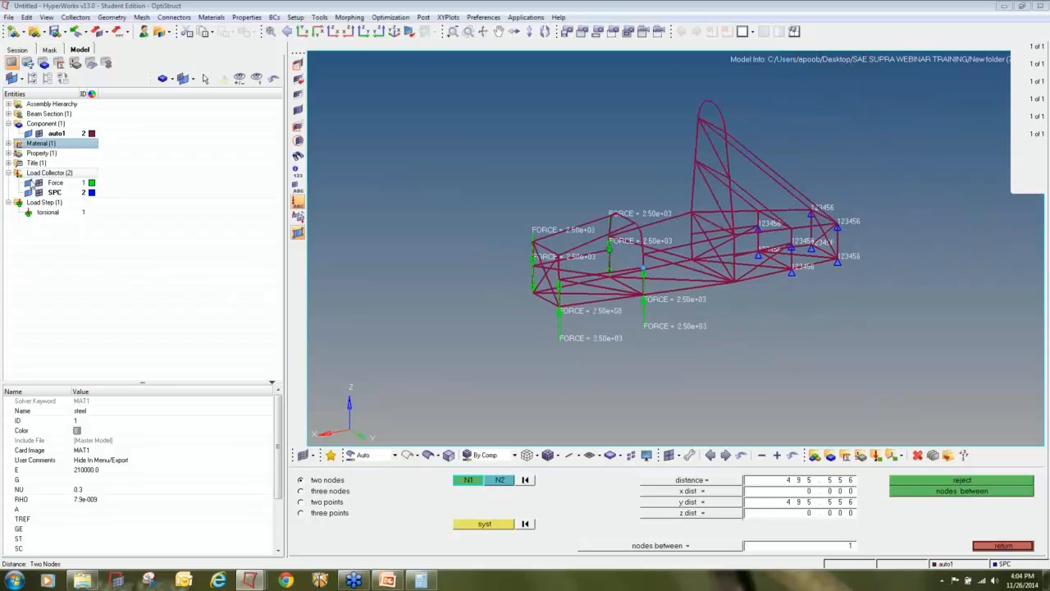
click(28, 182)
click(38, 191)
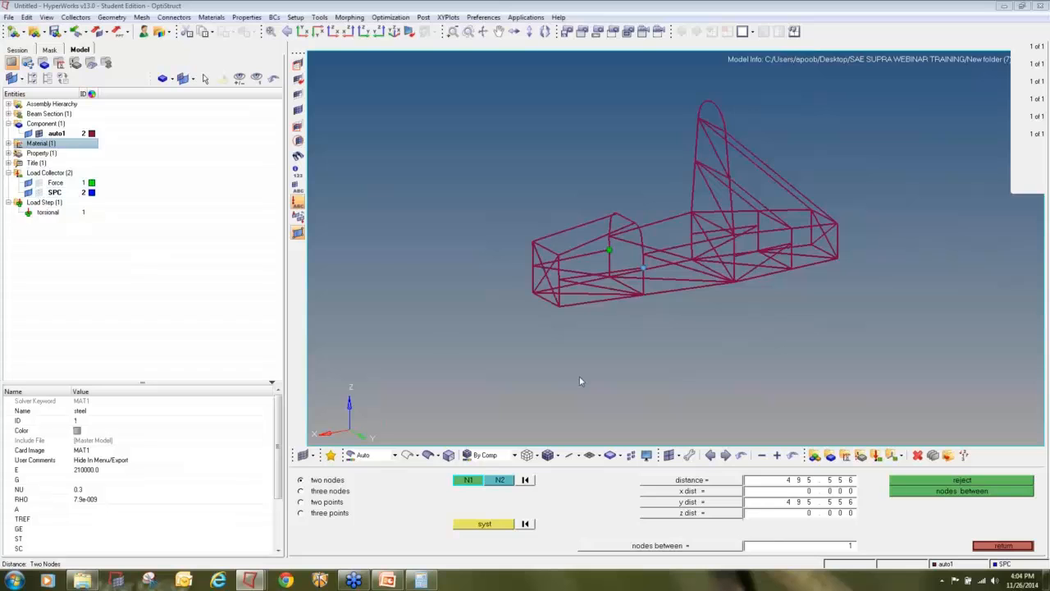
key(F12)
key(Escape)
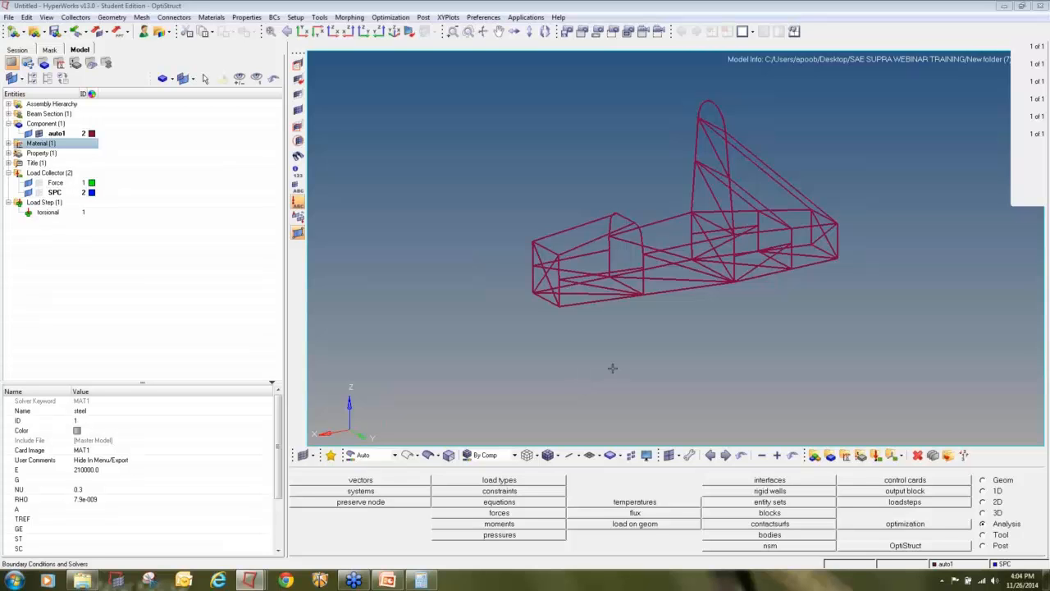
Create a green load collector named Bending Force with no card image
click(861, 457)
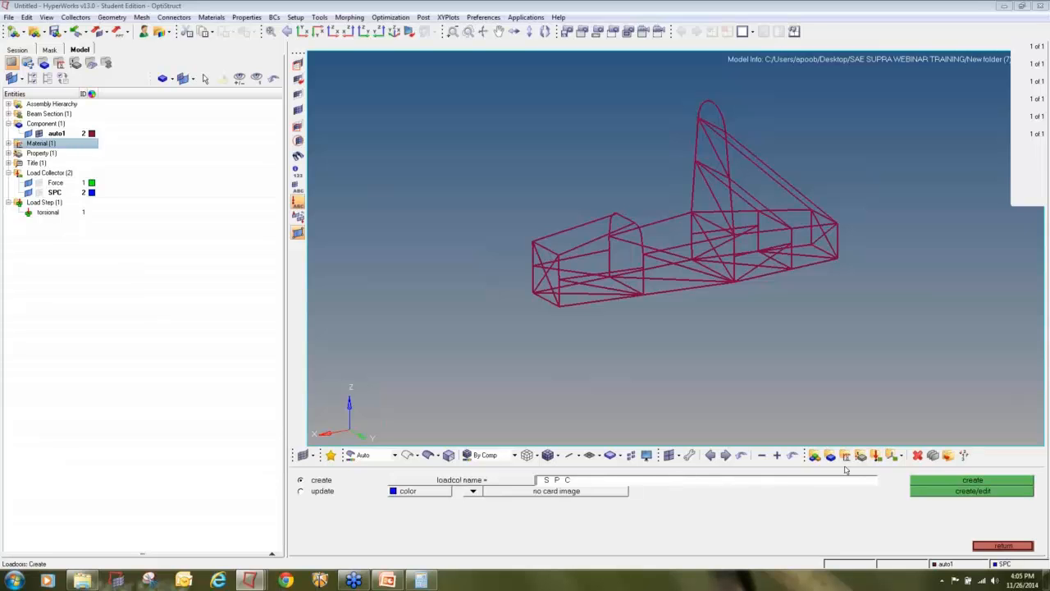
click(765, 483)
text(Bending Force)
click(764, 484)
text(fBending F)
click(440, 491)
click(438, 462)
click(1017, 482)
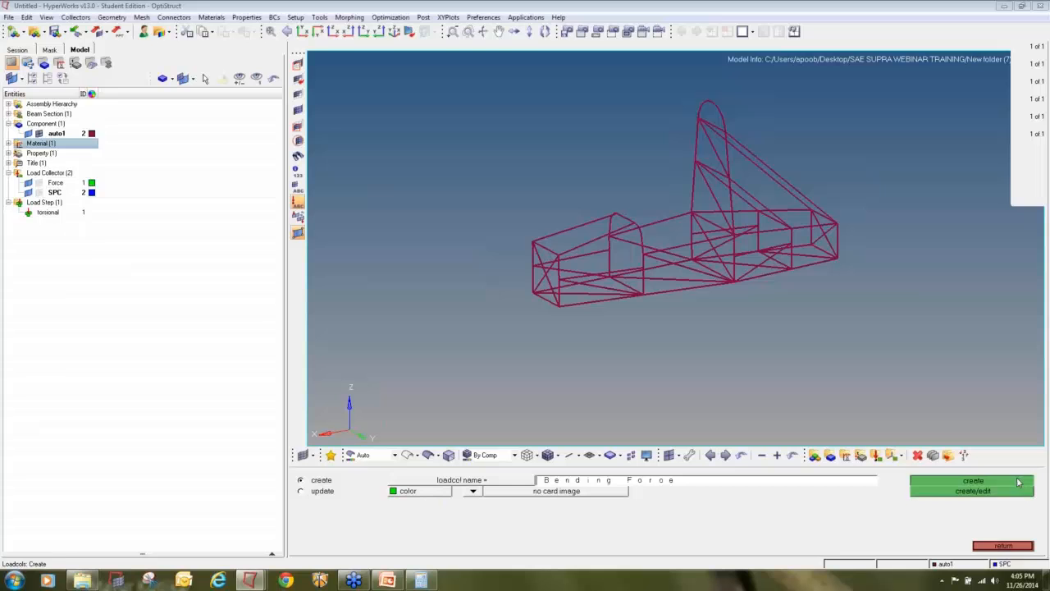
click(1029, 546)
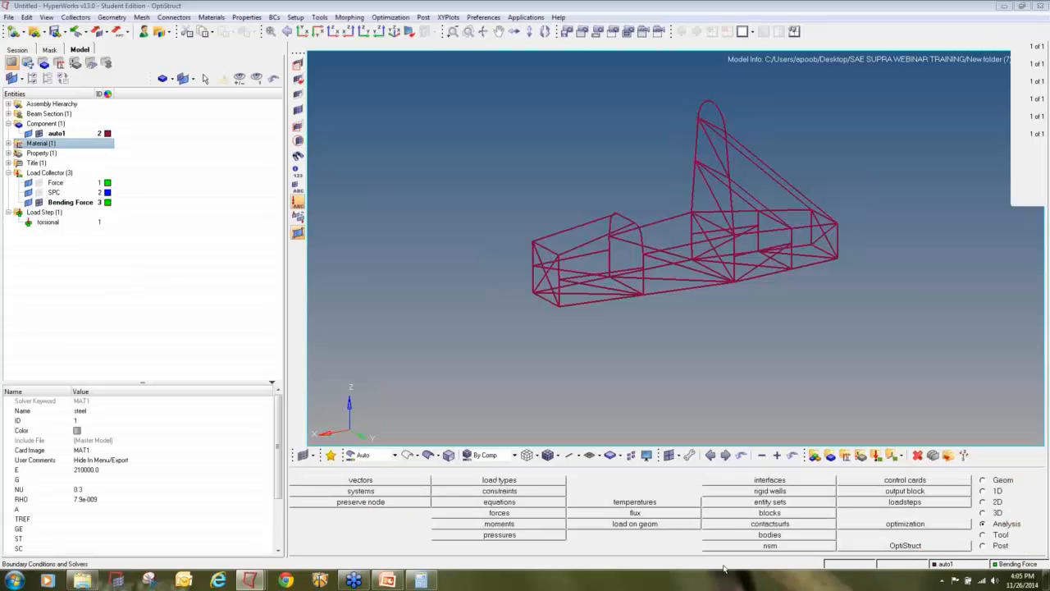
Select the four lower and mid-height nodes on the near side of the chassis's front bay for new forces
click(541, 516)
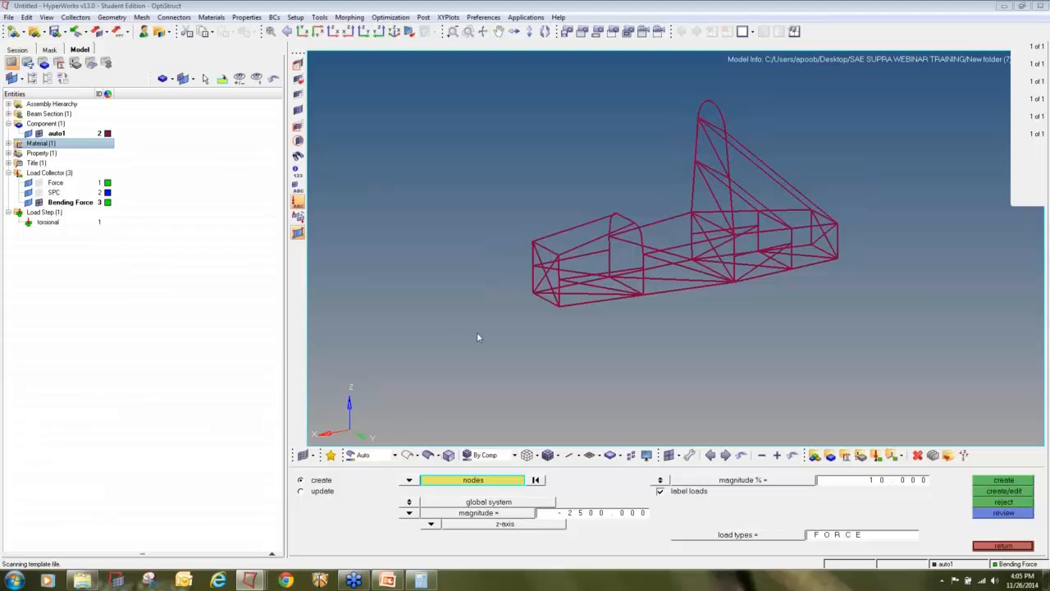
scroll(569, 276, up, 5)
scroll(548, 294, up, 5)
click(552, 293)
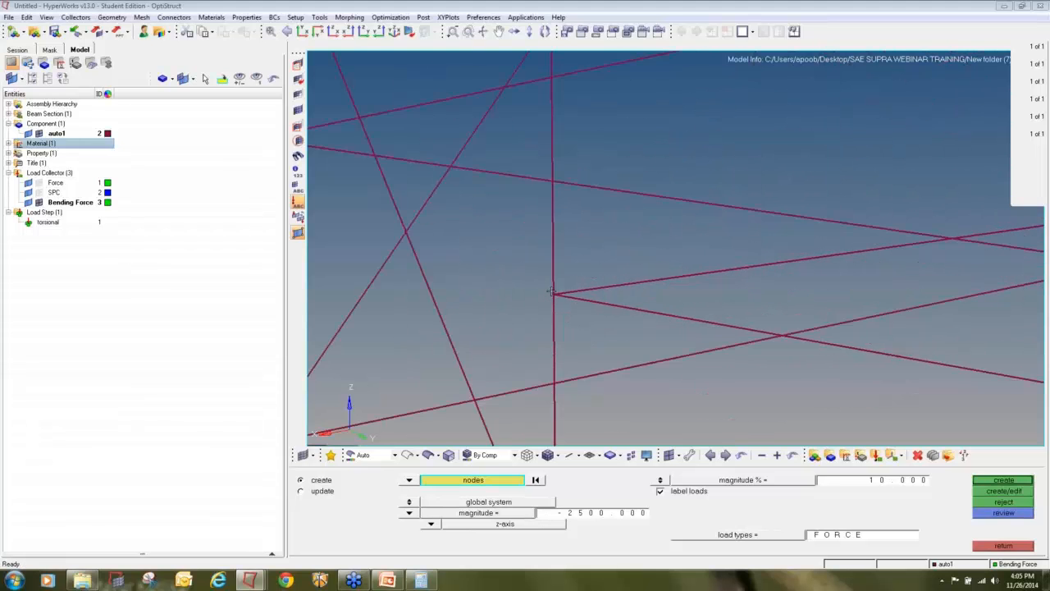
scroll(538, 316, down, 4)
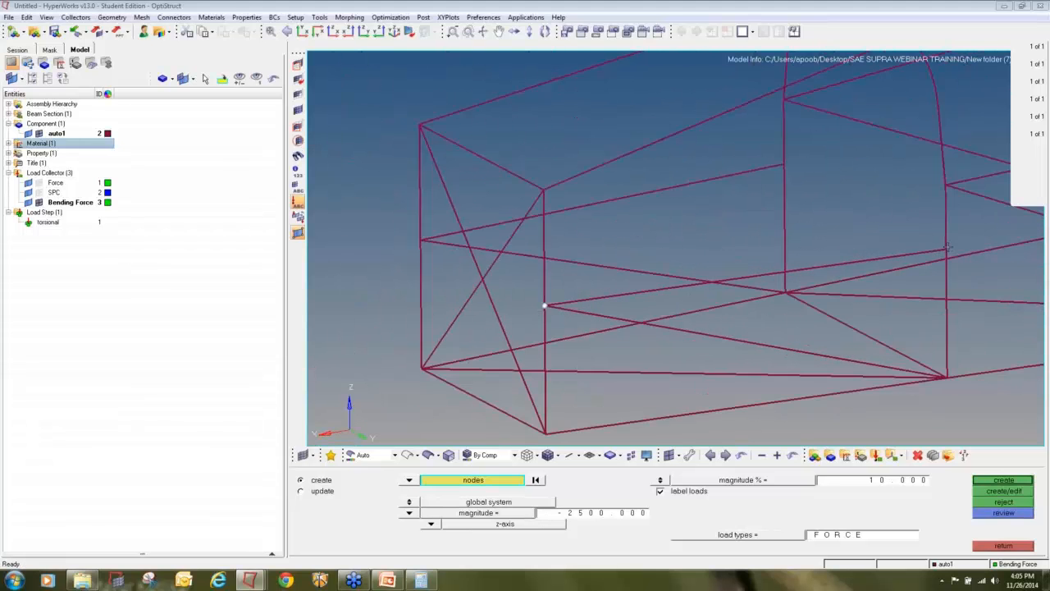
scroll(947, 246, up, 4)
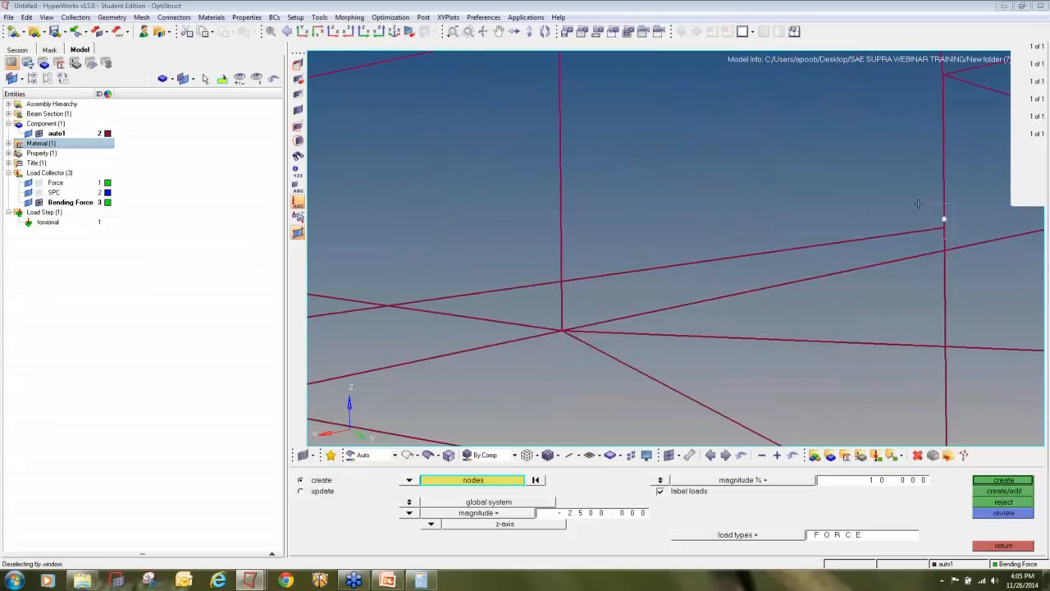
click(933, 228)
scroll(942, 244, down, 4)
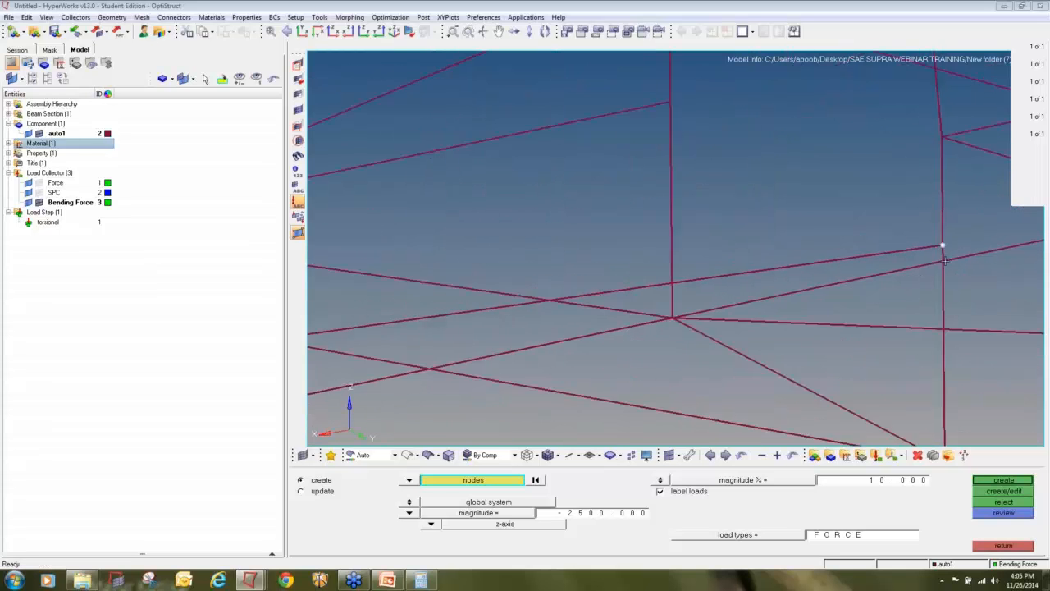
scroll(950, 363, up, 4)
click(933, 304)
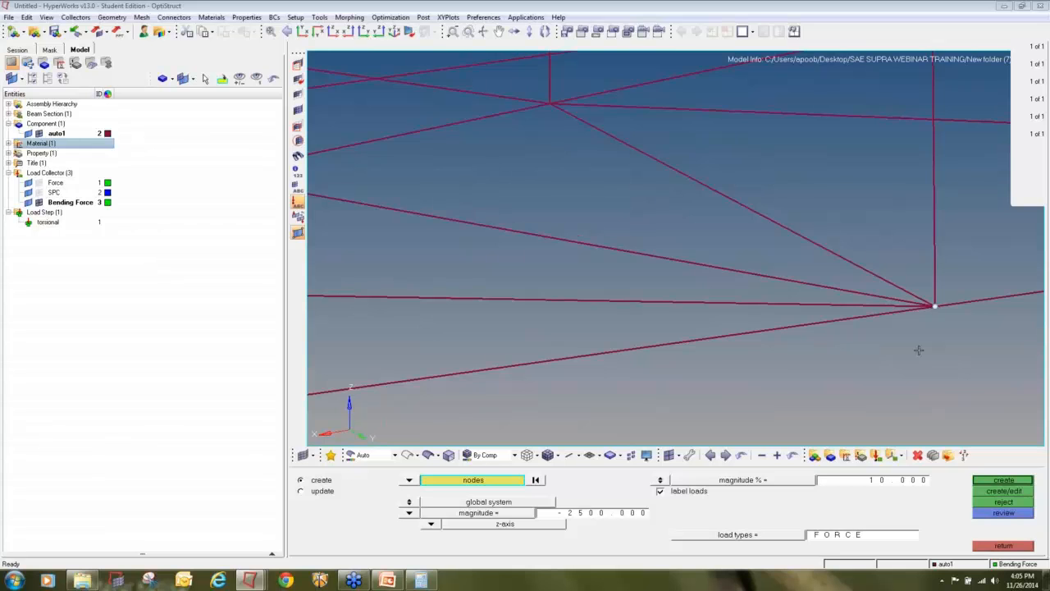
scroll(917, 352, down, 2)
click(588, 380)
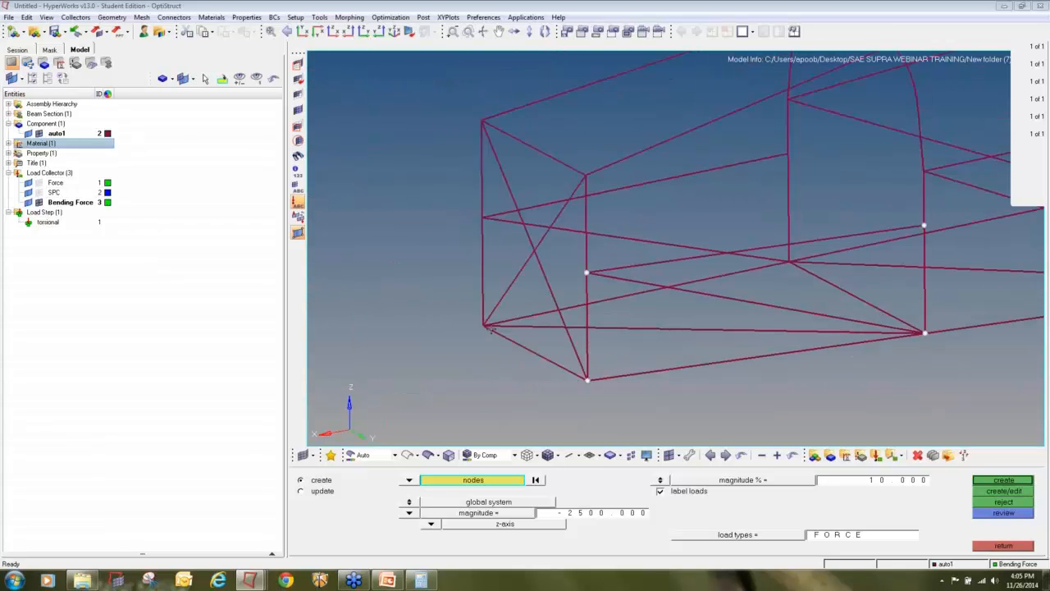
Add the front bay's far-side nodes except the front hoop's bottom one, and create -2500 z-axis forces on the selection
scroll(483, 324, up, 4)
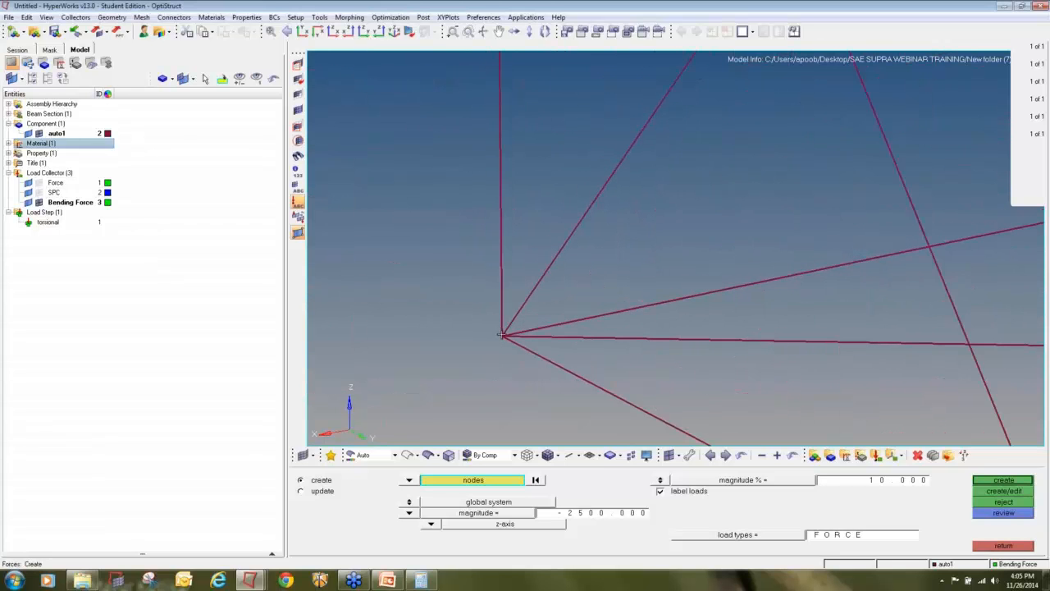
click(499, 336)
scroll(496, 337, down, 4)
click(494, 240)
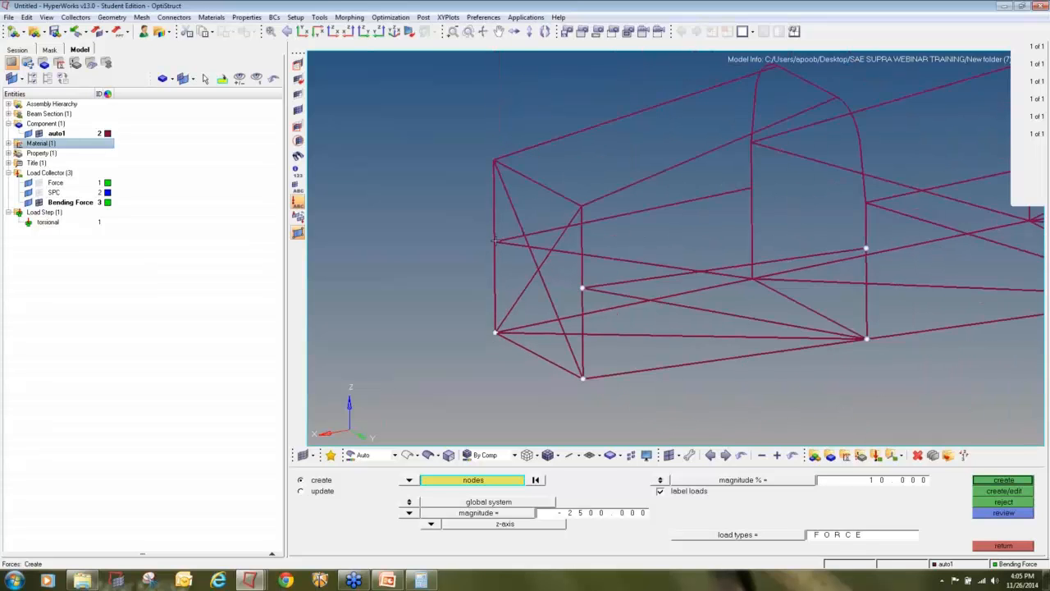
scroll(486, 244, up, 5)
right_click(489, 240)
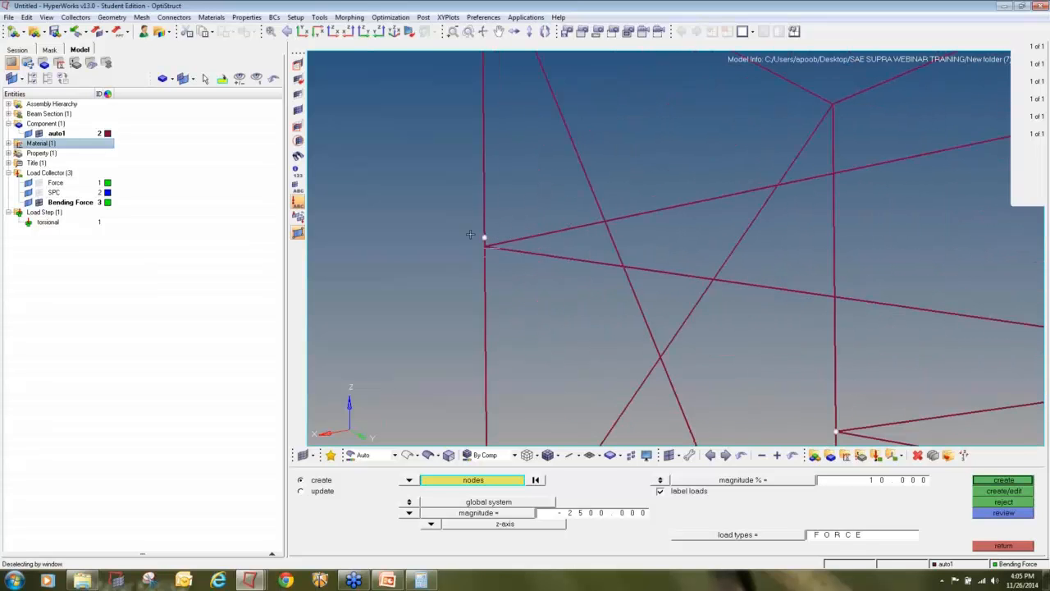
scroll(485, 246, up, 2)
scroll(469, 265, down, 5)
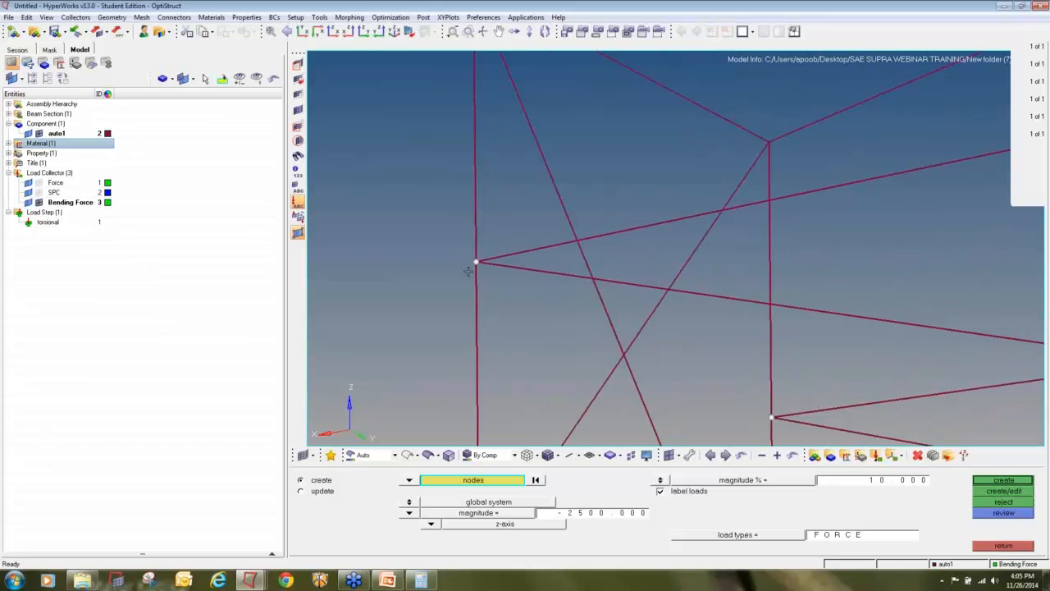
scroll(720, 222, up, 8)
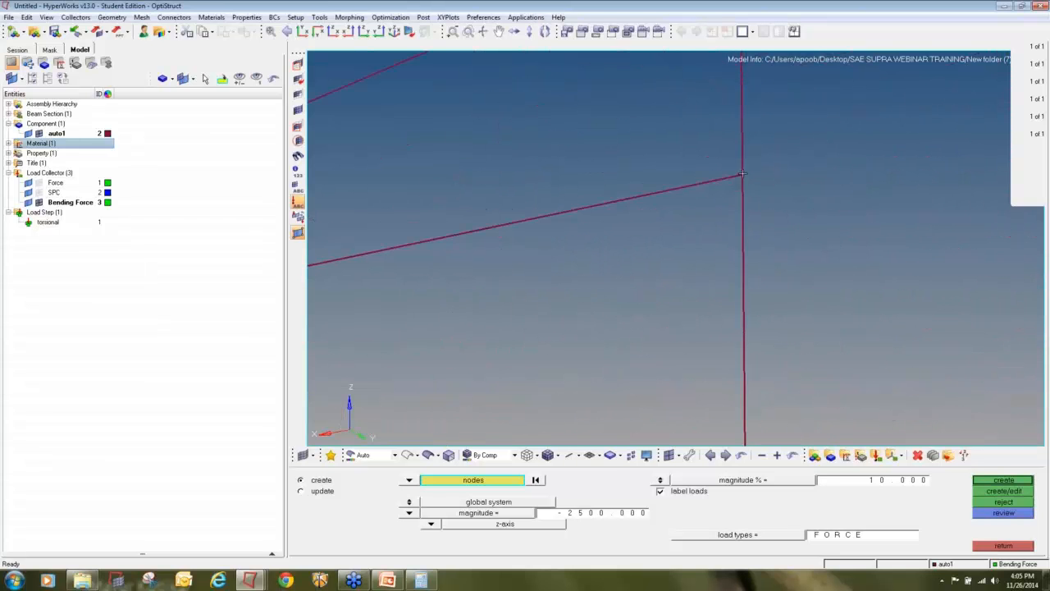
ctrl+scroll(738, 208, down, 8)
ctrl+drag(730, 238, 712, 219)
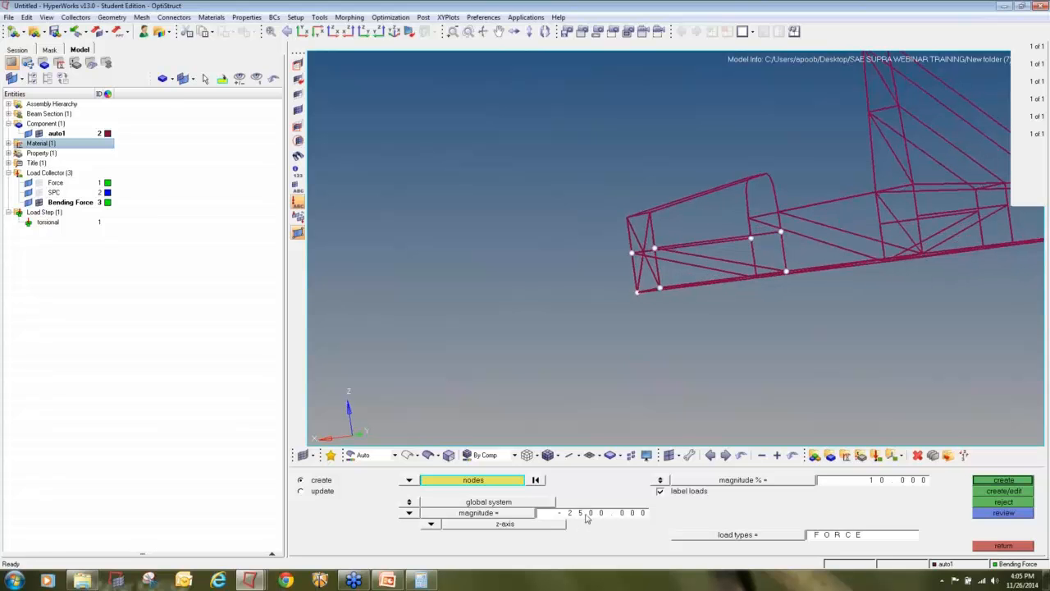
click(984, 481)
Create a -2500 z-axis force on the remaining far-side bottom node of the front hoop
ctrl+drag(766, 308, 740, 357)
ctrl+drag(677, 247, 746, 245)
scroll(745, 244, up, 8)
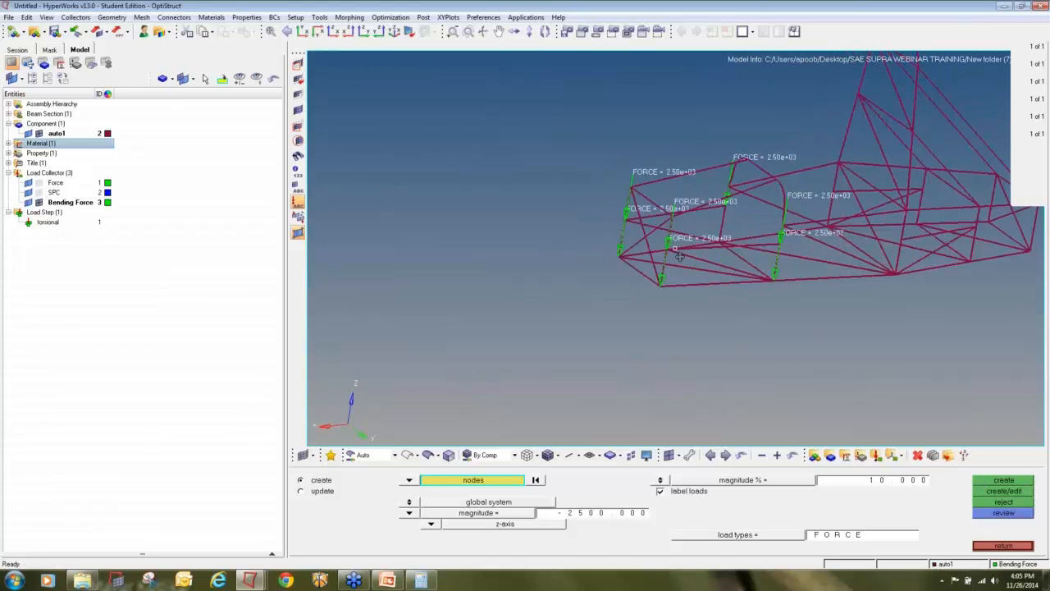
click(682, 241)
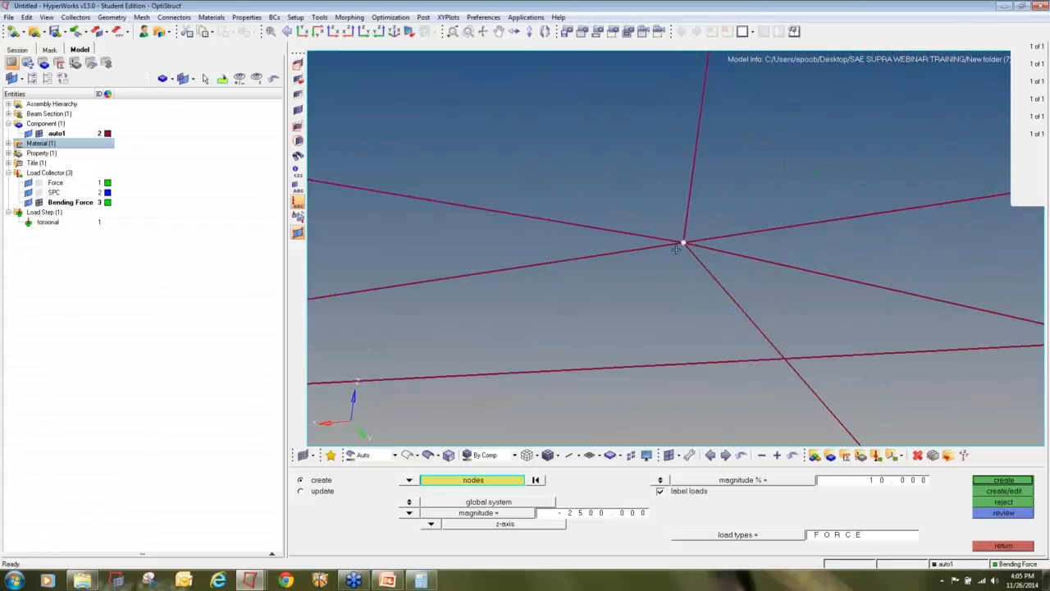
middle_click(673, 246)
scroll(669, 244, down, 1)
scroll(669, 244, down, 6)
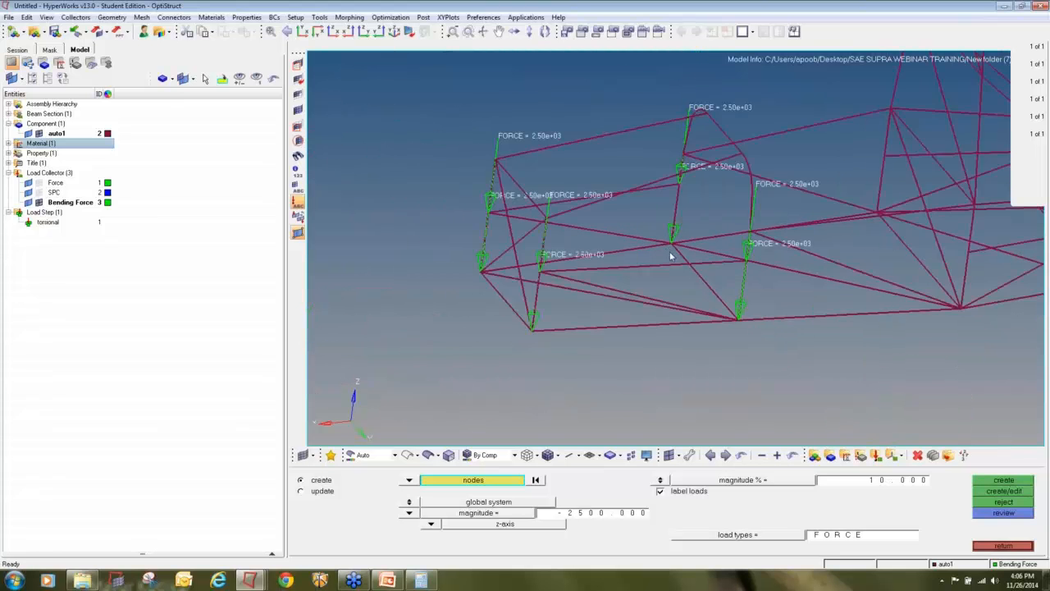
ctrl+drag(668, 247, 635, 272)
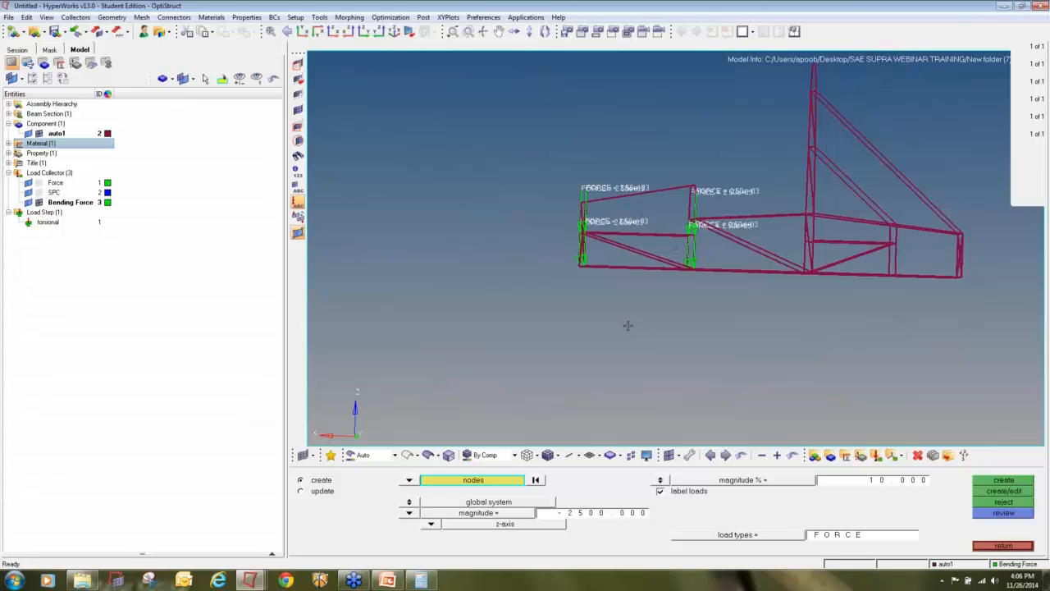
Create a blue load collector named Bending SPC with no card image
click(876, 457)
click(705, 484)
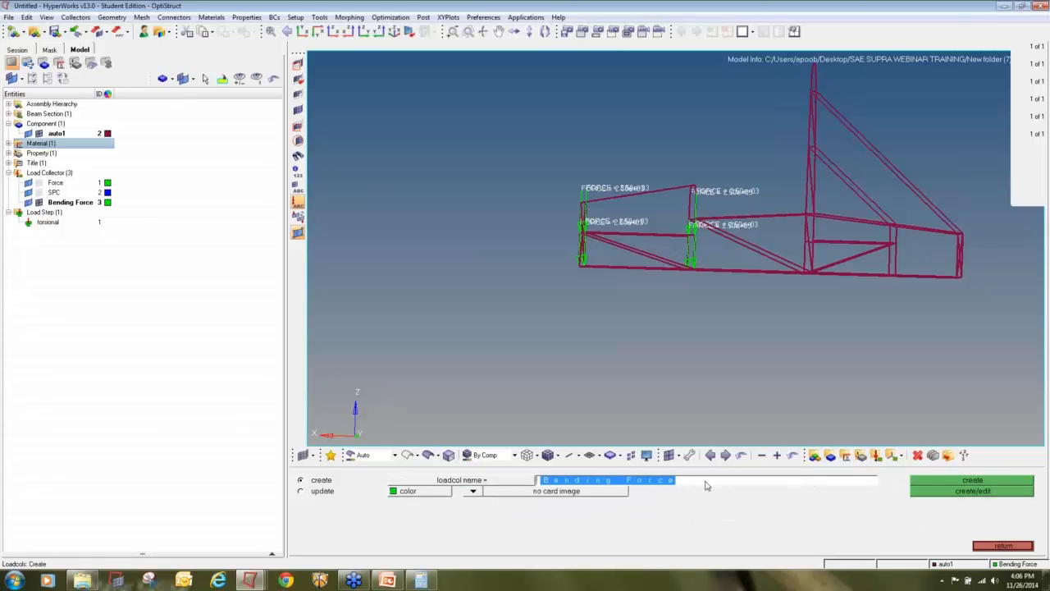
click(705, 485)
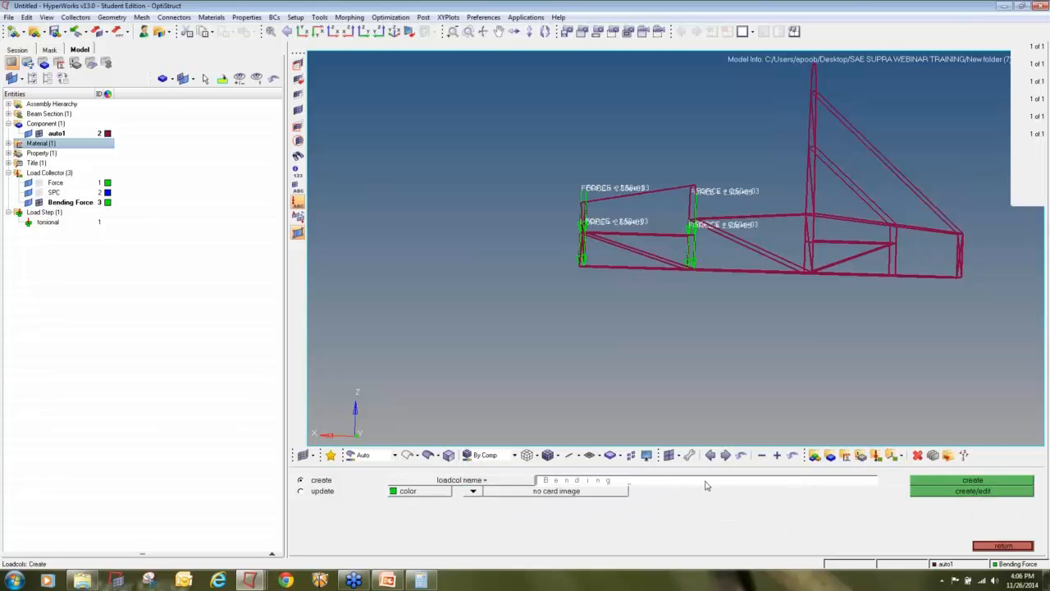
click(452, 491)
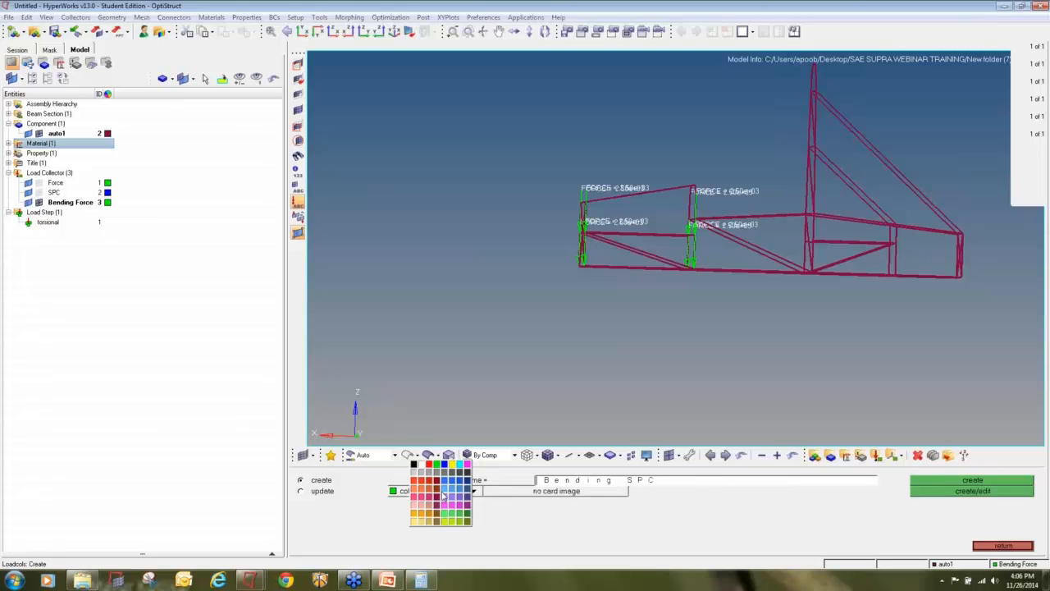
click(445, 471)
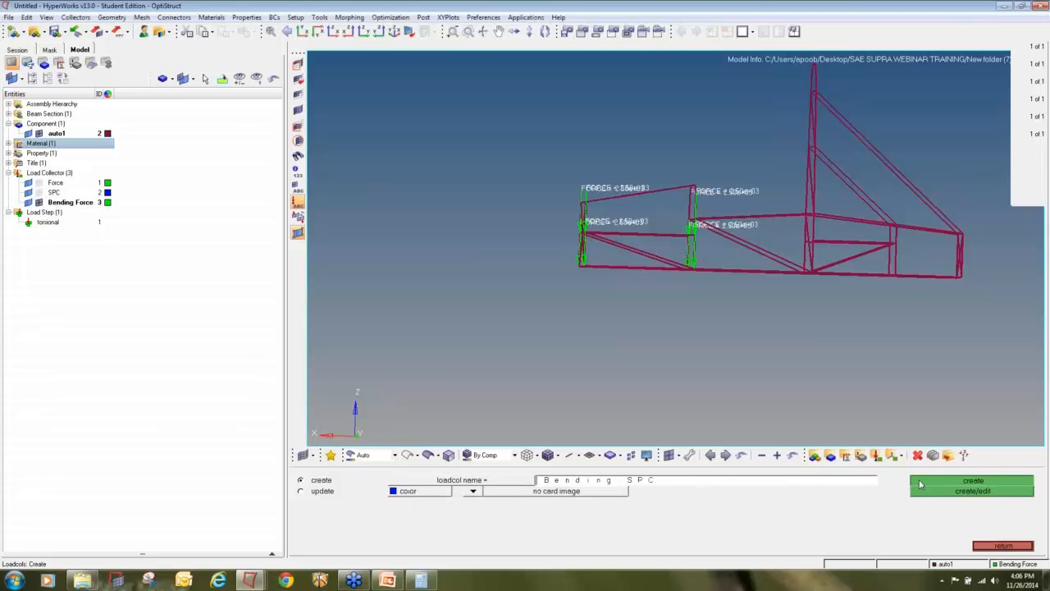
click(973, 480)
click(990, 547)
click(996, 547)
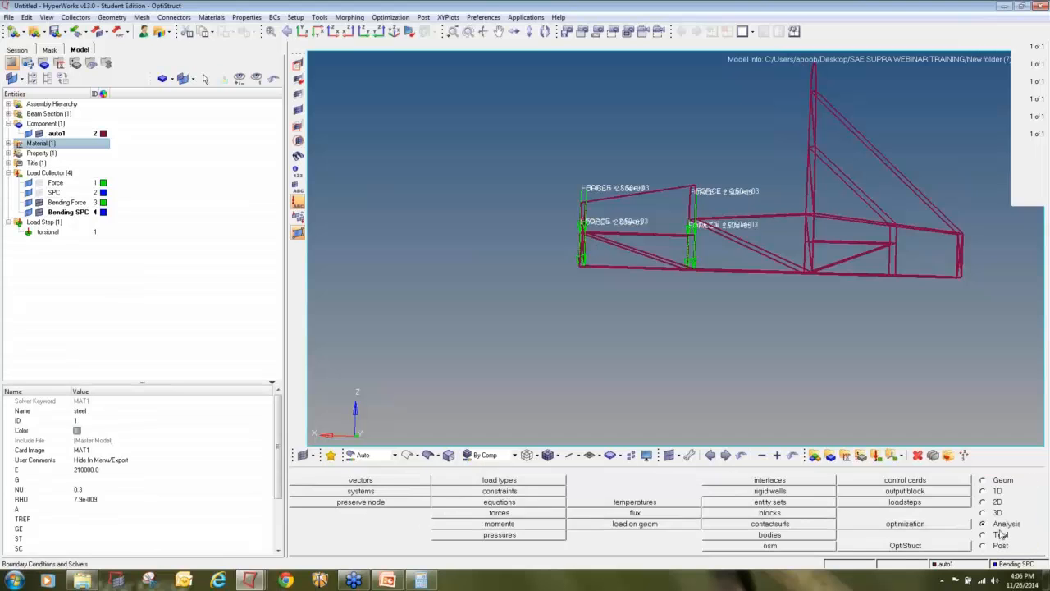
Select the four lower and mid-height nodes on both sides of the intermediate frame behind the main hoop for new constraints
click(527, 492)
scroll(868, 328, up, 10)
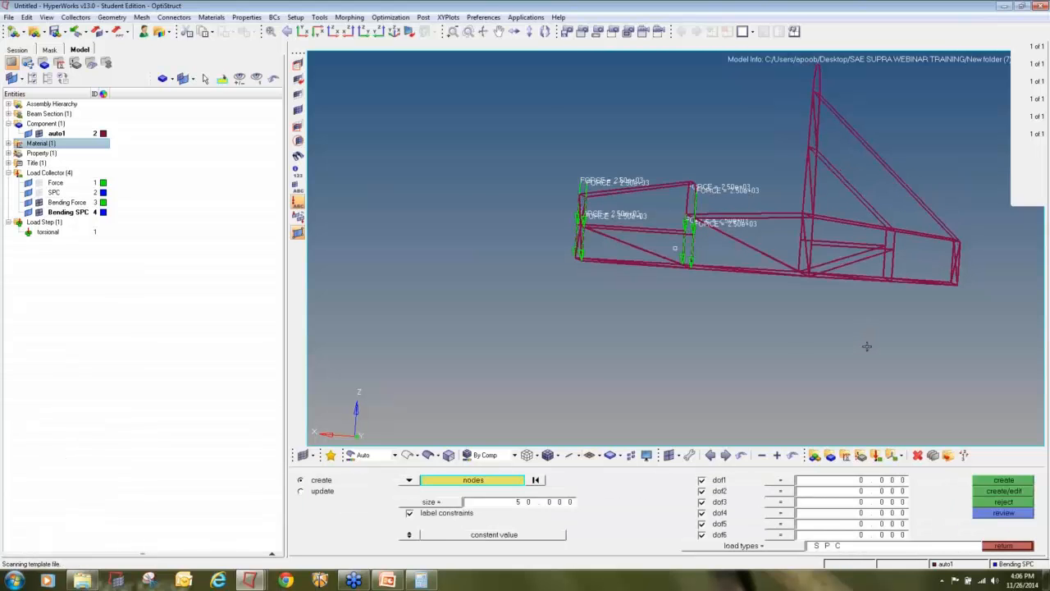
click(903, 219)
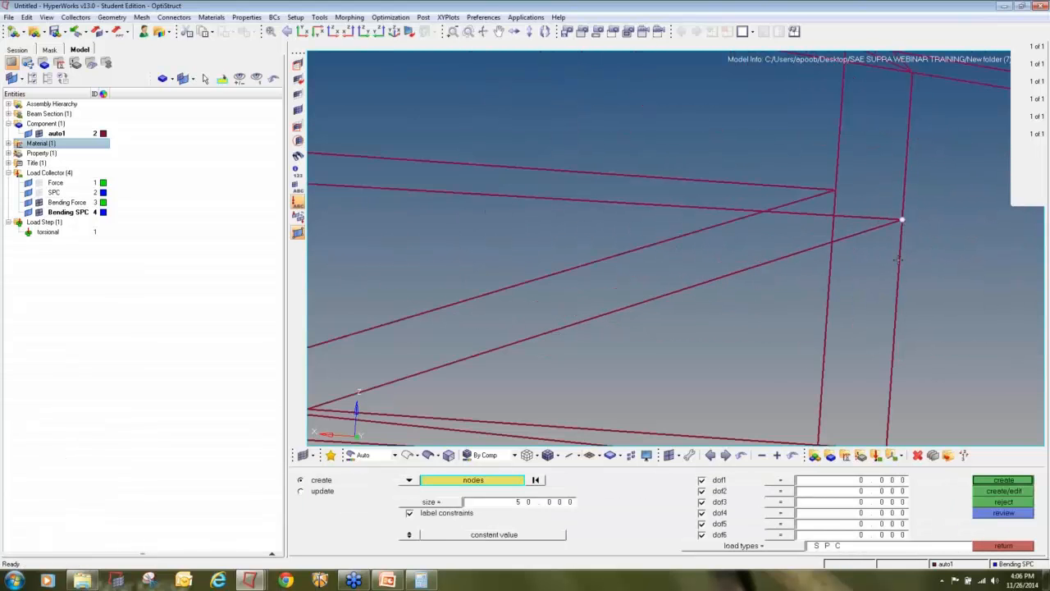
scroll(903, 237, down, 3)
scroll(875, 220, up, 3)
scroll(869, 260, down, 4)
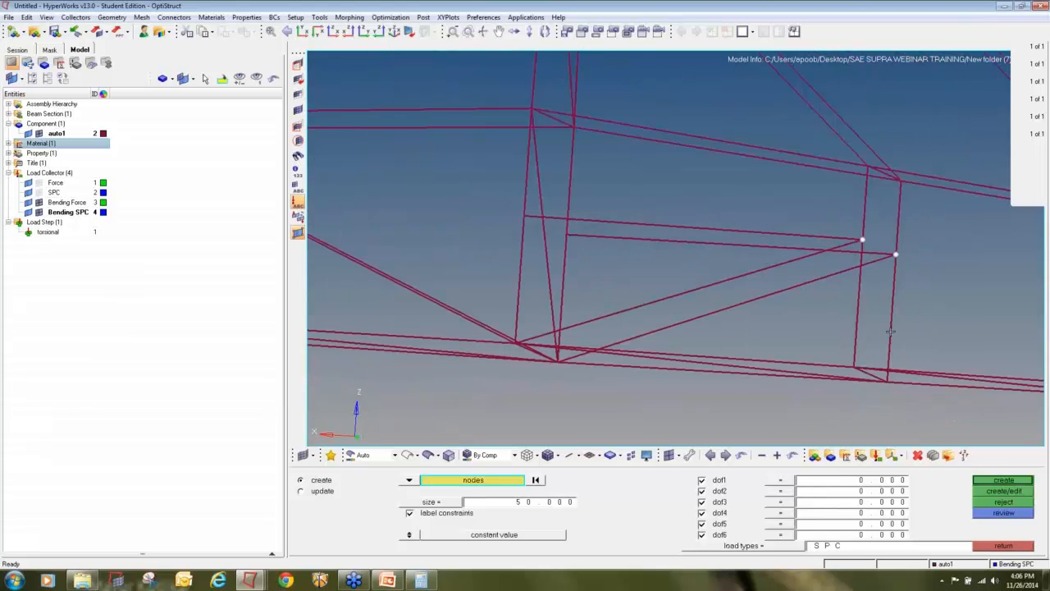
scroll(893, 383, up, 7)
click(872, 374)
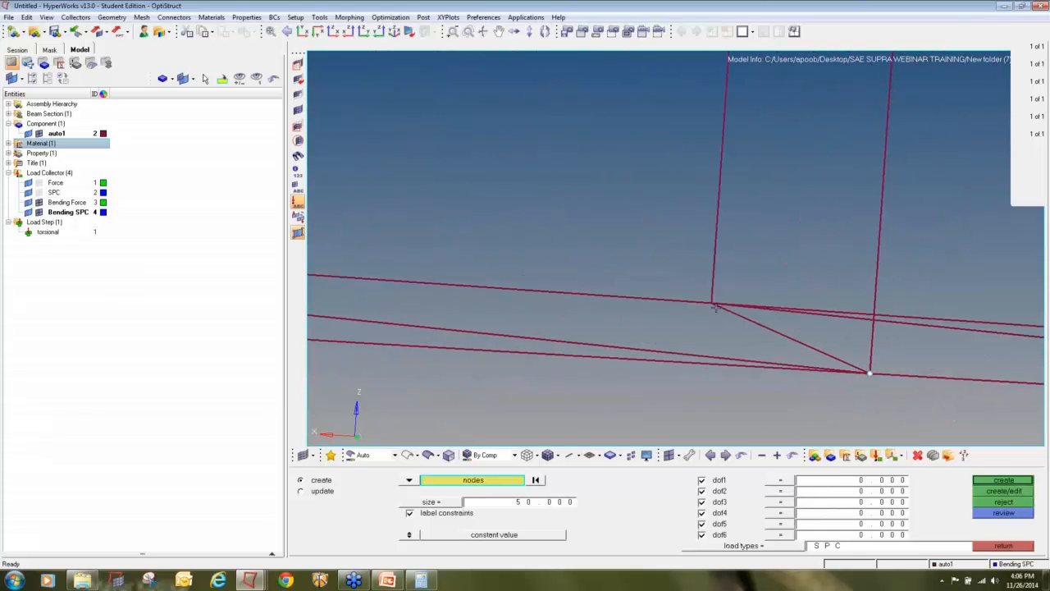
scroll(710, 297, up, 2)
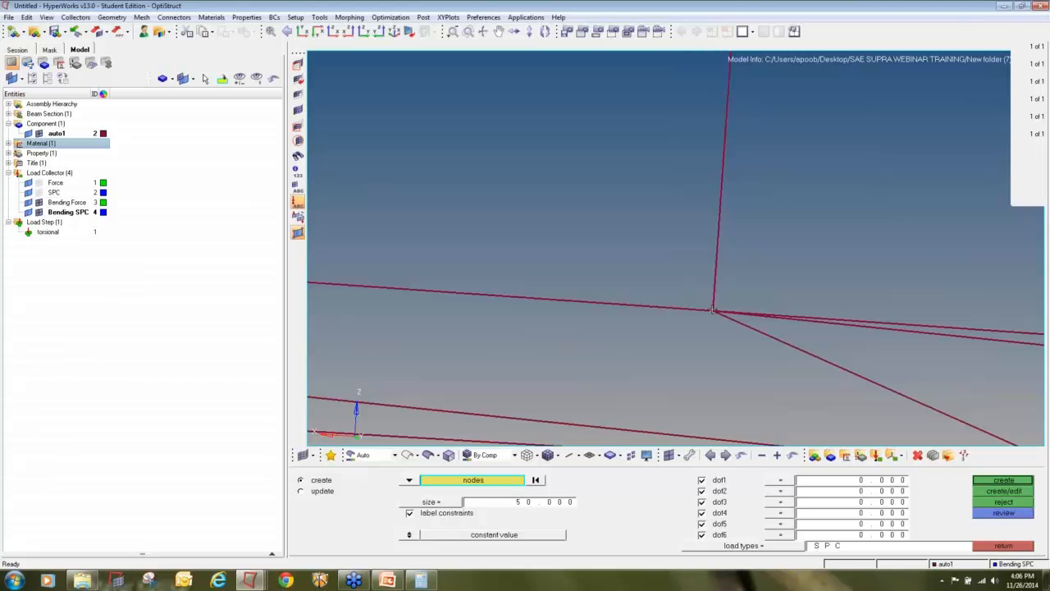
click(712, 310)
scroll(708, 328, down, 5)
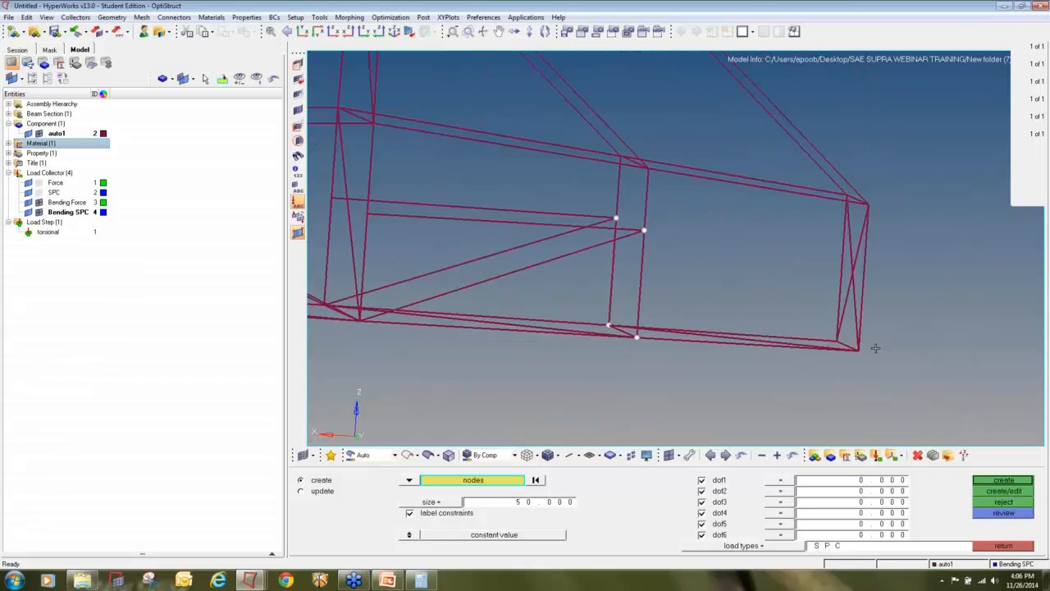
Add the four corner nodes at the chassis's rear end and create SPC constraints fixing dof1 to dof6 at 0 on the selection
scroll(875, 348, up, 3)
scroll(717, 299, up, 2)
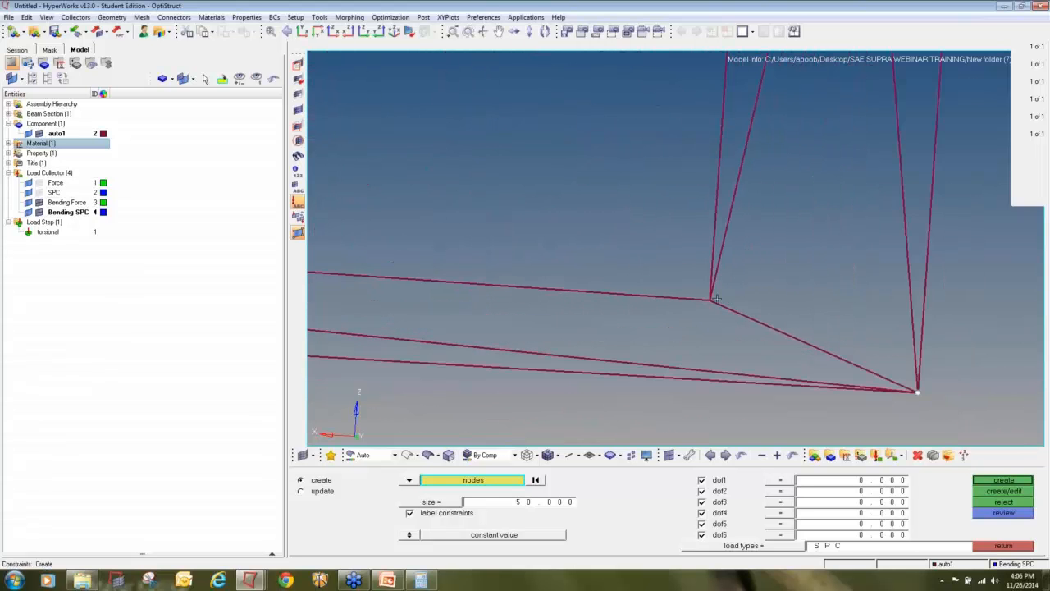
scroll(715, 253, down, 5)
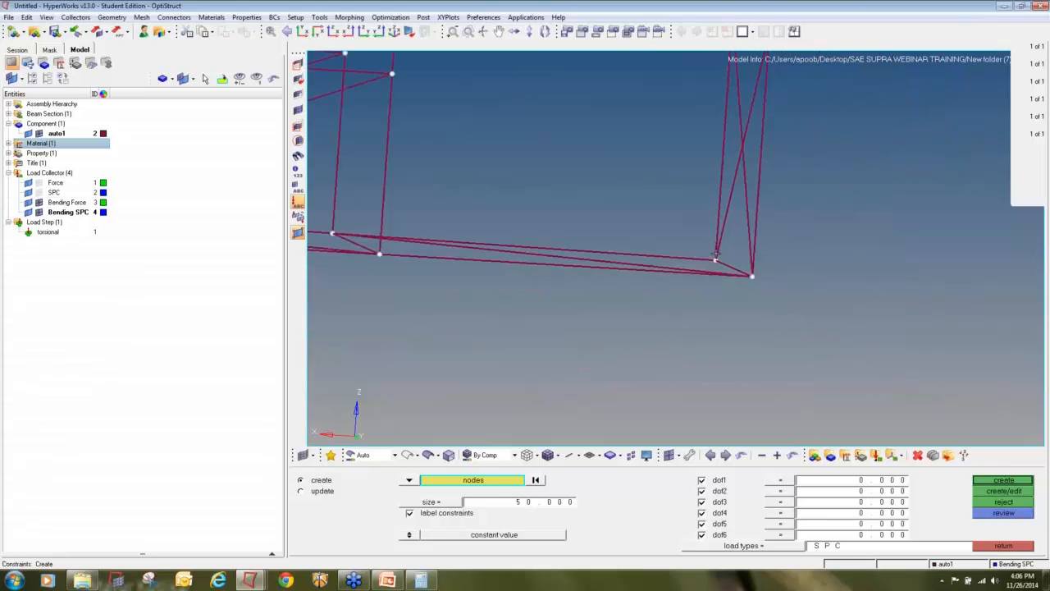
ctrl+right_drag(685, 206, 706, 370)
scroll(748, 179, up, 5)
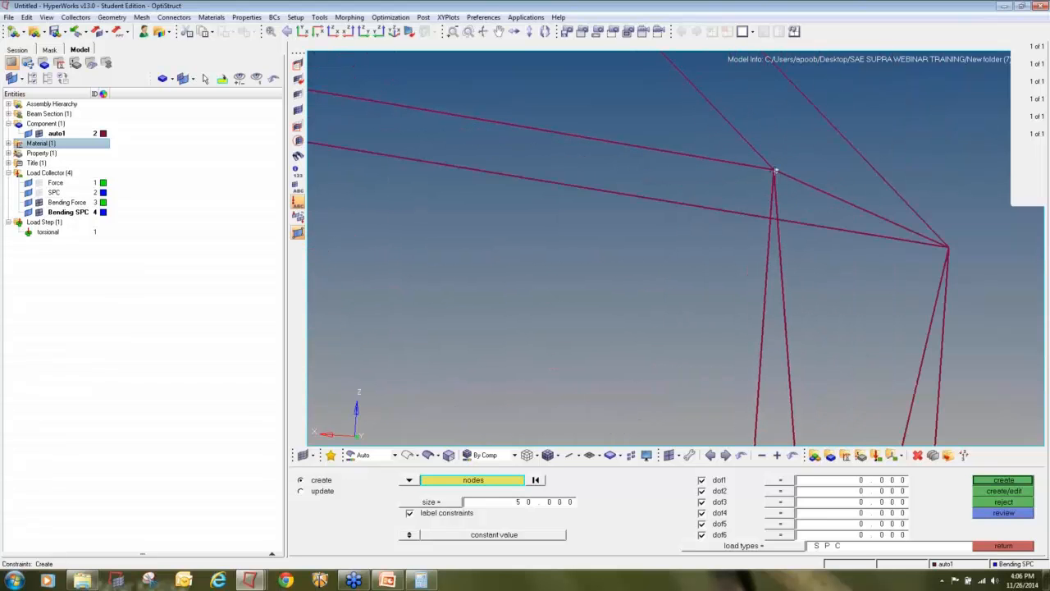
scroll(781, 160, up, 5)
right_click(750, 207)
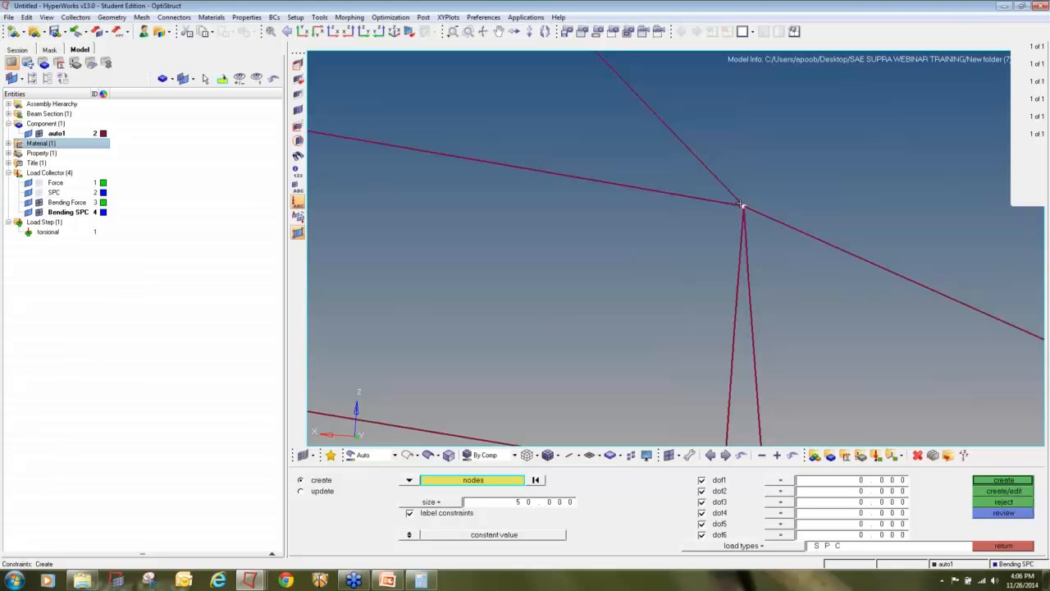
click(740, 203)
scroll(743, 209, down, 4)
scroll(889, 287, up, 4)
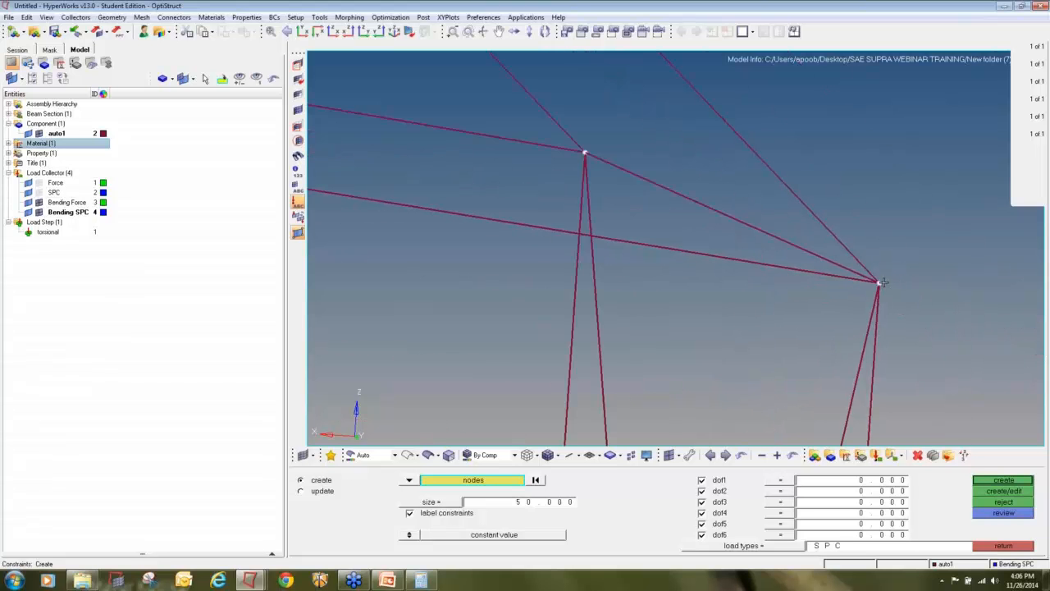
scroll(884, 282, down, 4)
scroll(919, 304, down, 2)
ctrl+drag(934, 326, 863, 334)
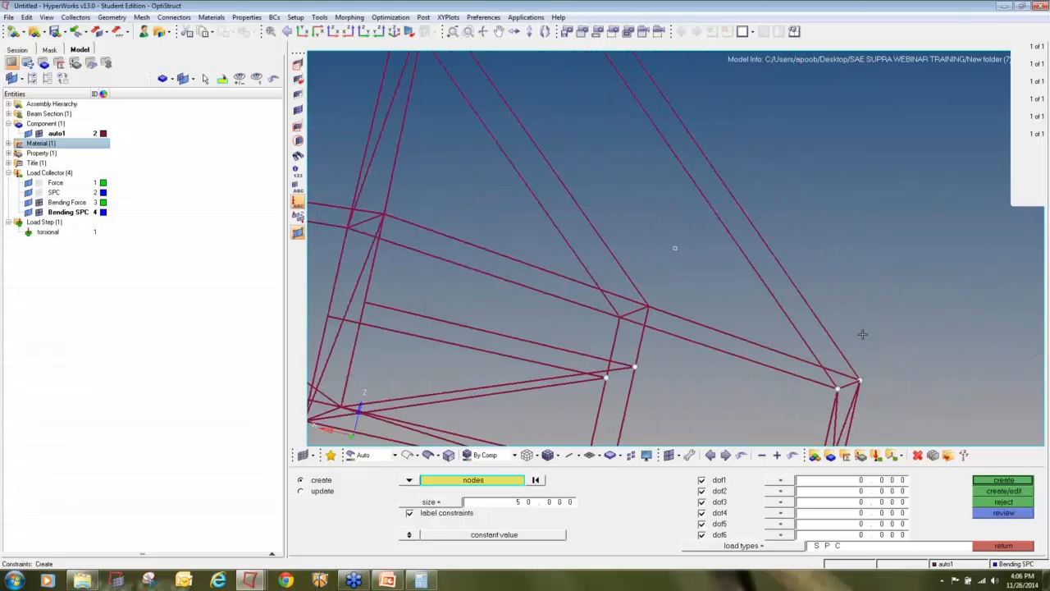
key(f)
click(981, 483)
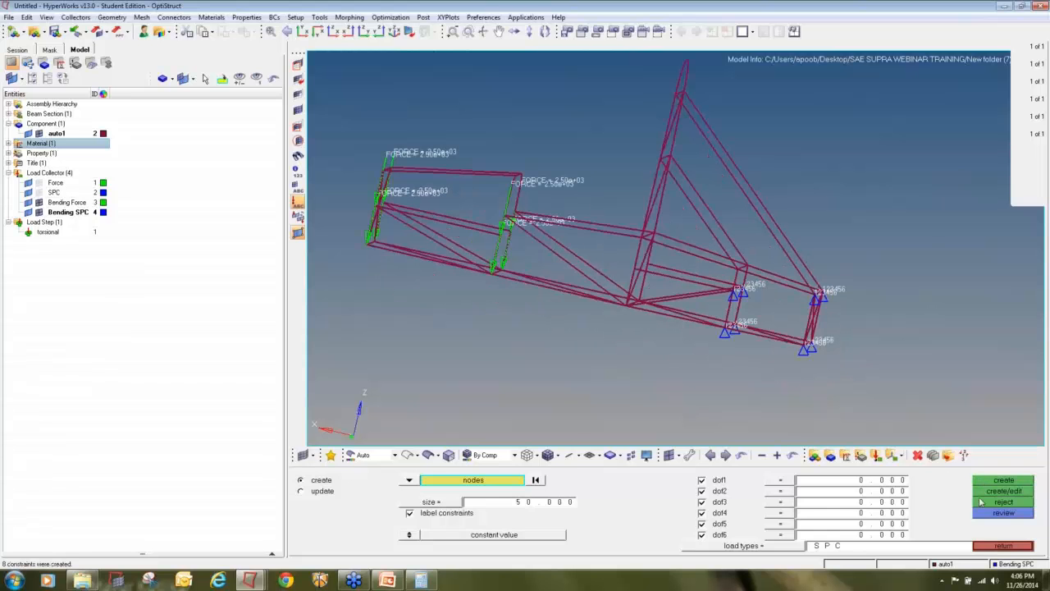
Begin a linear static load step named Bending
click(1001, 546)
scroll(481, 350, down, 2)
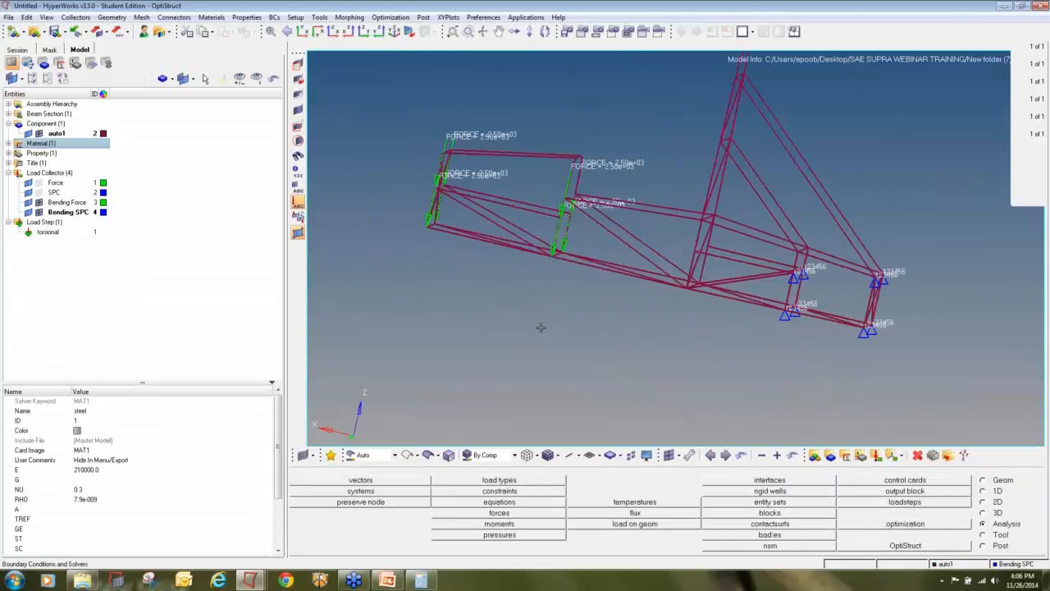
click(904, 502)
click(522, 481)
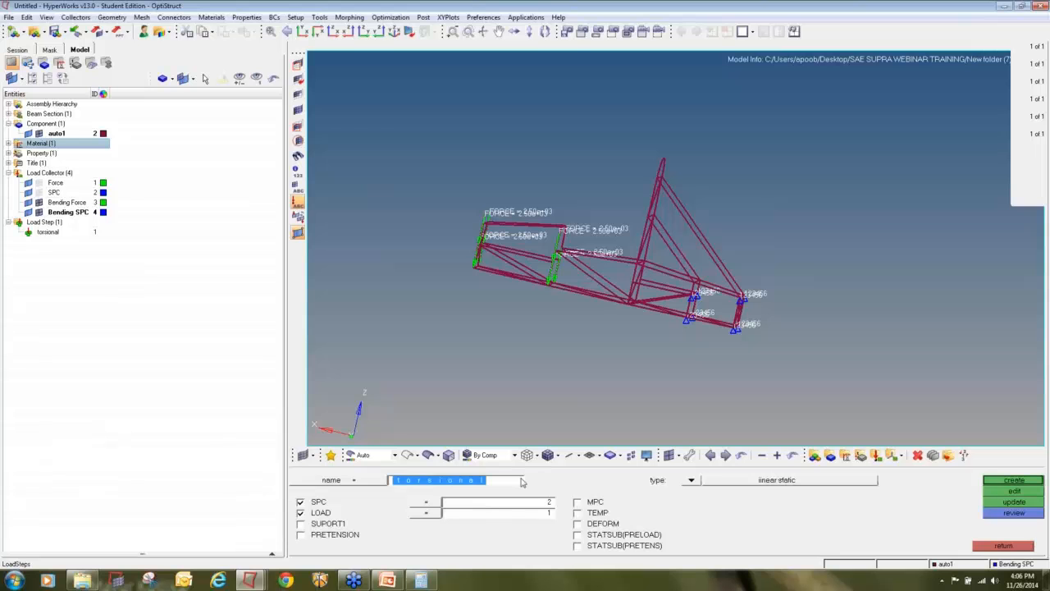
text(Bendi)
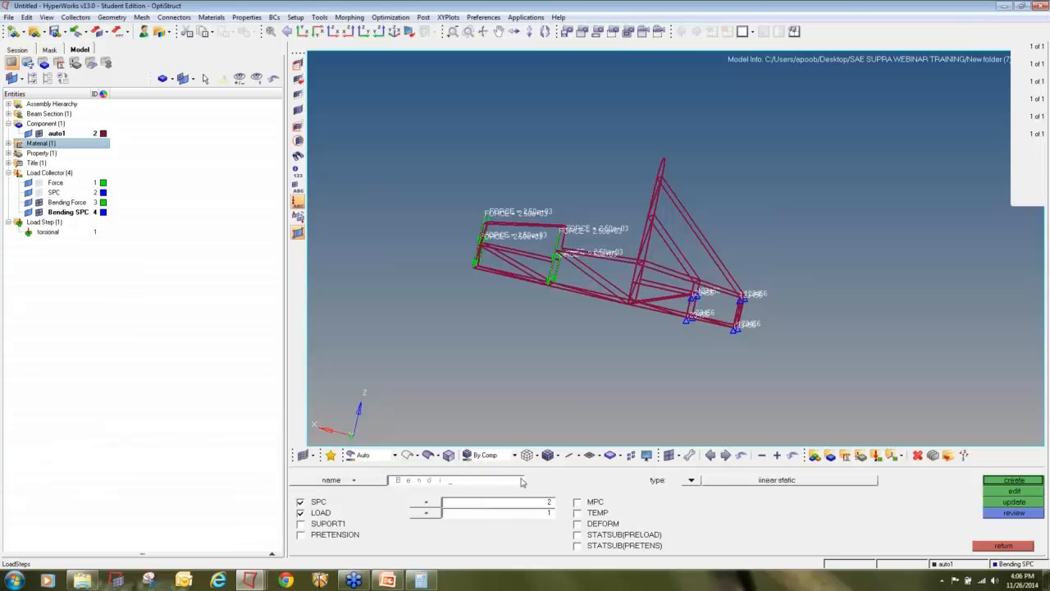
text(ng)
click(691, 480)
Assign Bending SPC as the load step's SPC and Bending Force as its LOAD, and create the load step
click(425, 496)
click(464, 502)
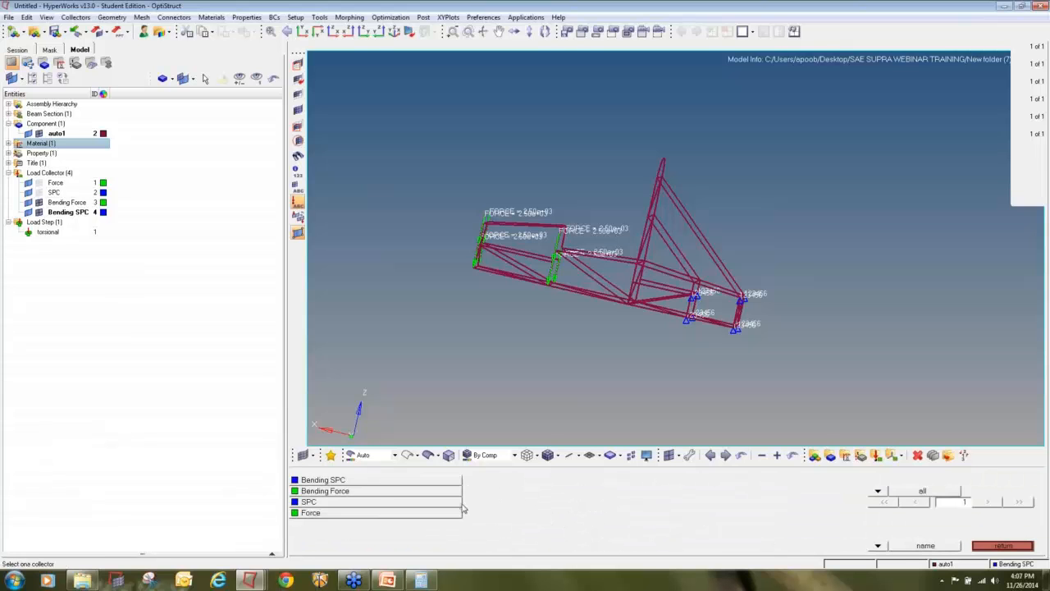
click(379, 482)
click(456, 514)
click(382, 491)
click(1014, 480)
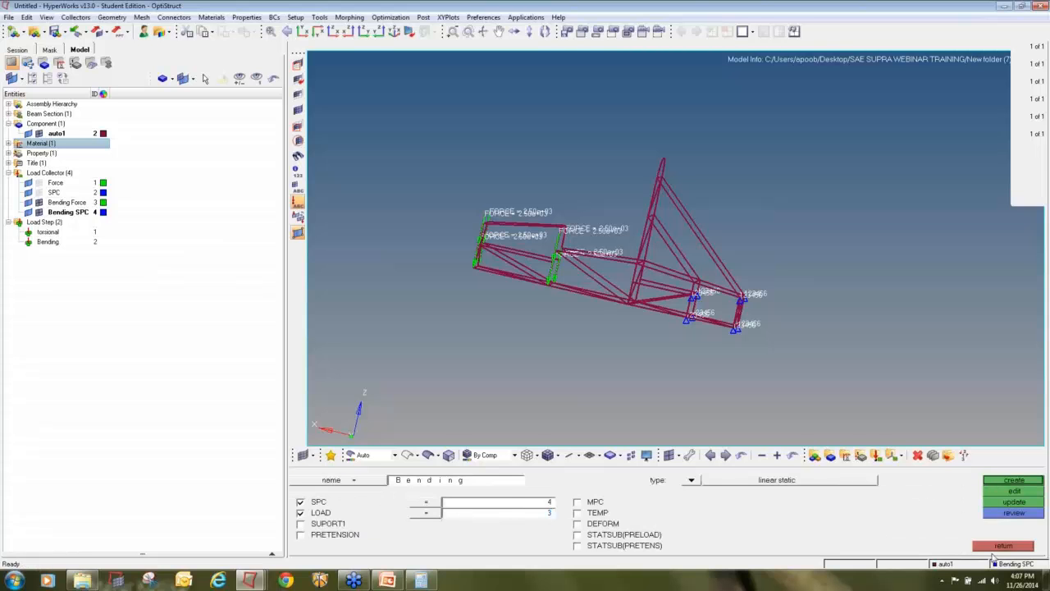
click(997, 547)
Save the model as final in New folder (8) of the SAE SUPRA WEBINAR TRAINING directory
click(9, 18)
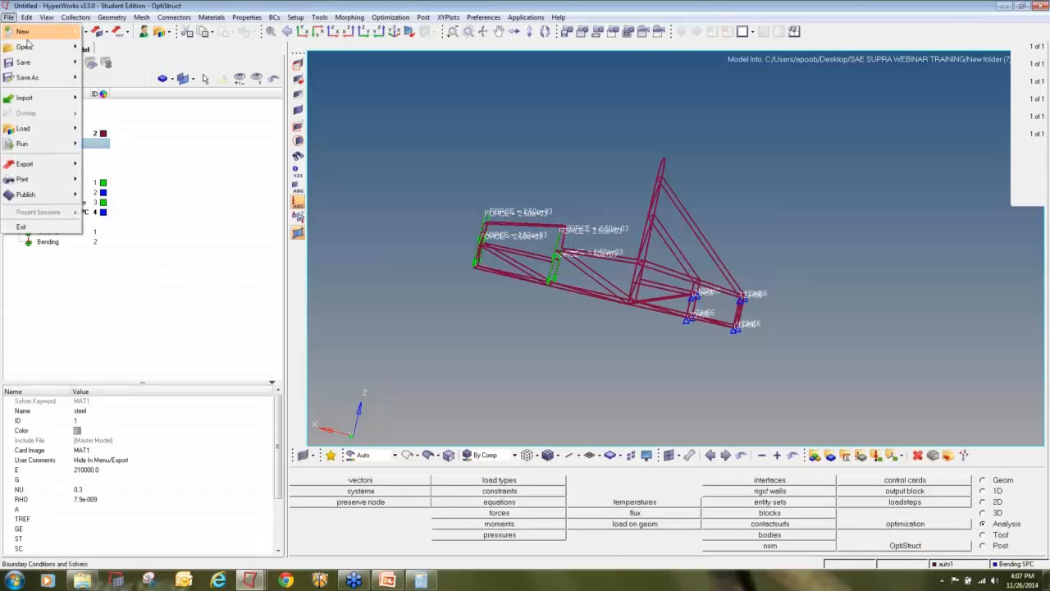
mouse_move(58, 77)
click(123, 107)
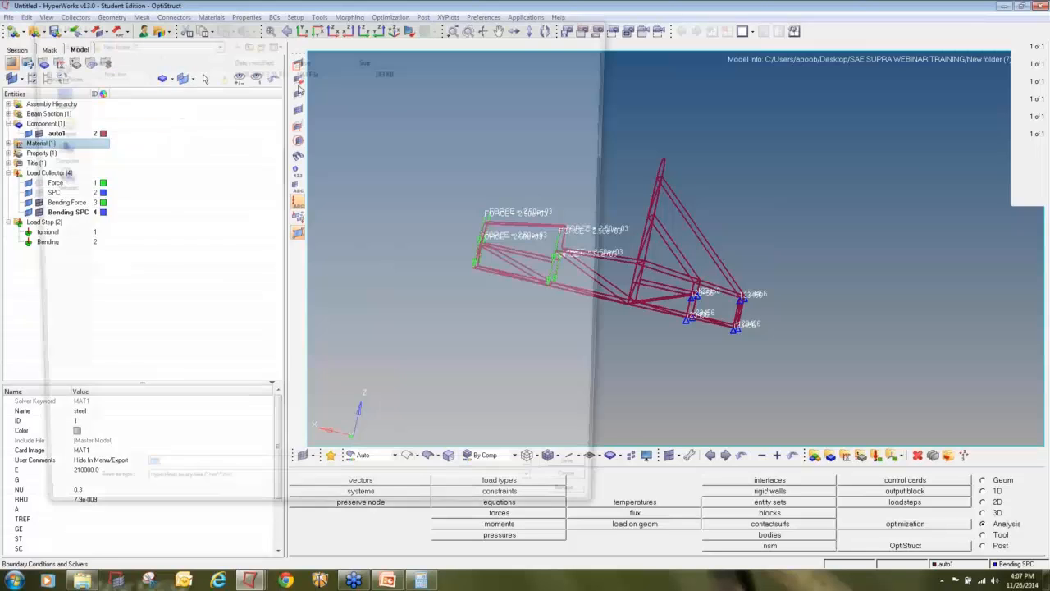
click(245, 41)
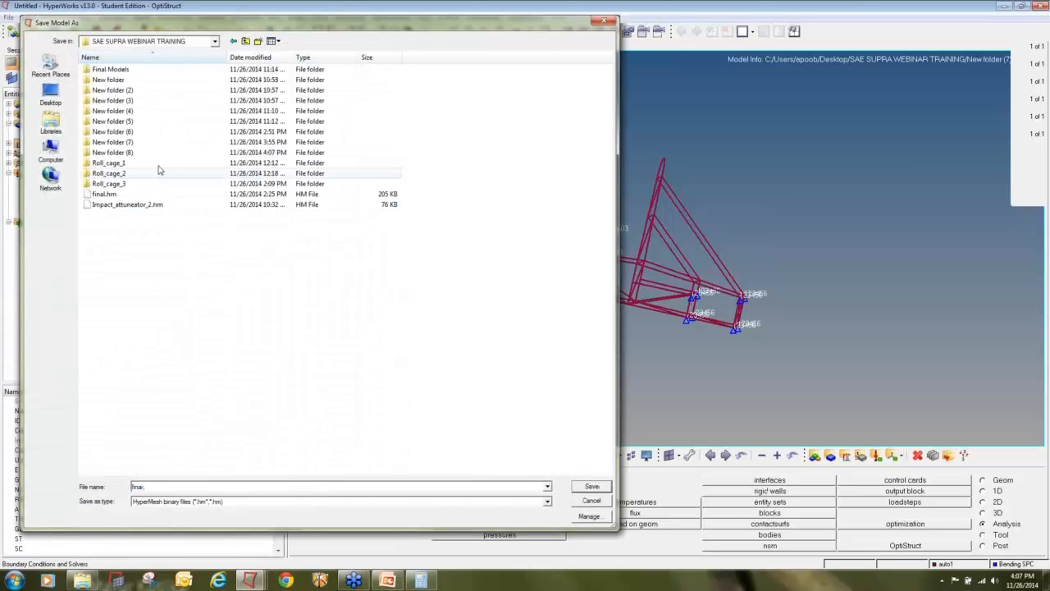
double_click(150, 155)
click(596, 485)
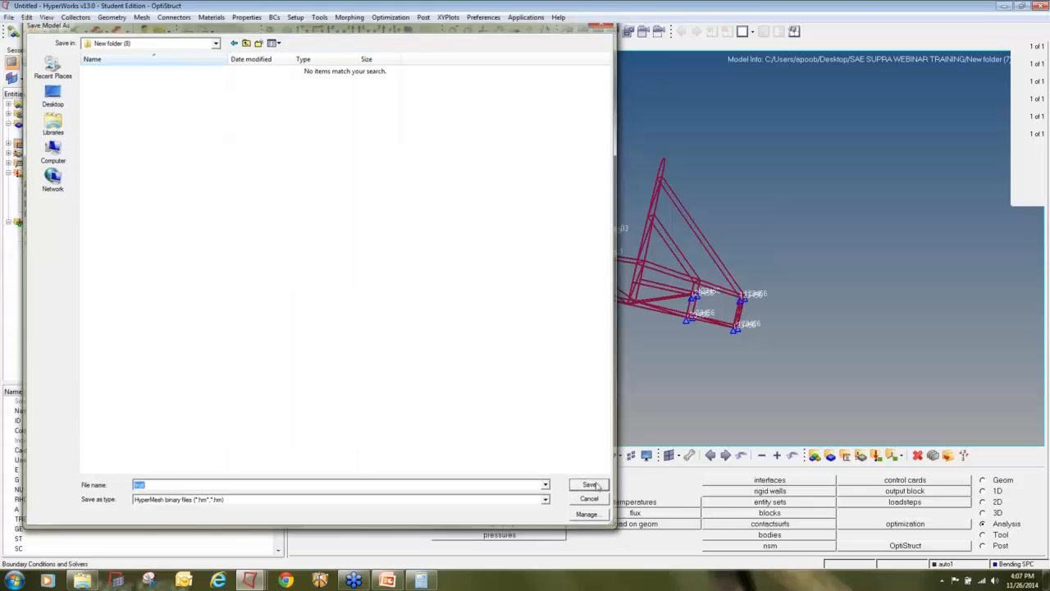
Run the OptiStruct analysis on final.fem, bring up the results in HyperView and dismiss the solver and message log windows
click(968, 547)
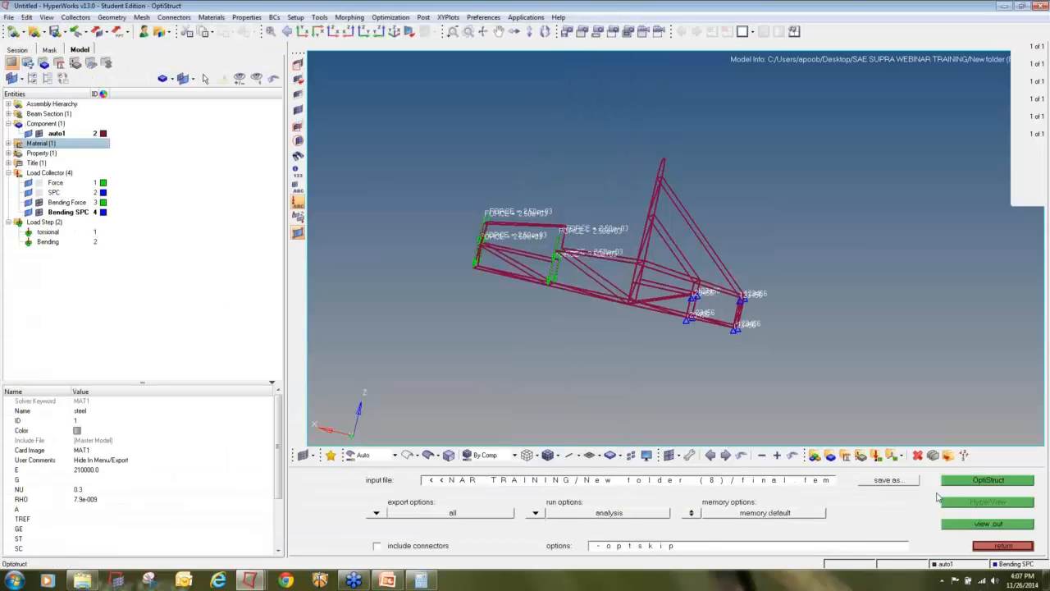
click(960, 481)
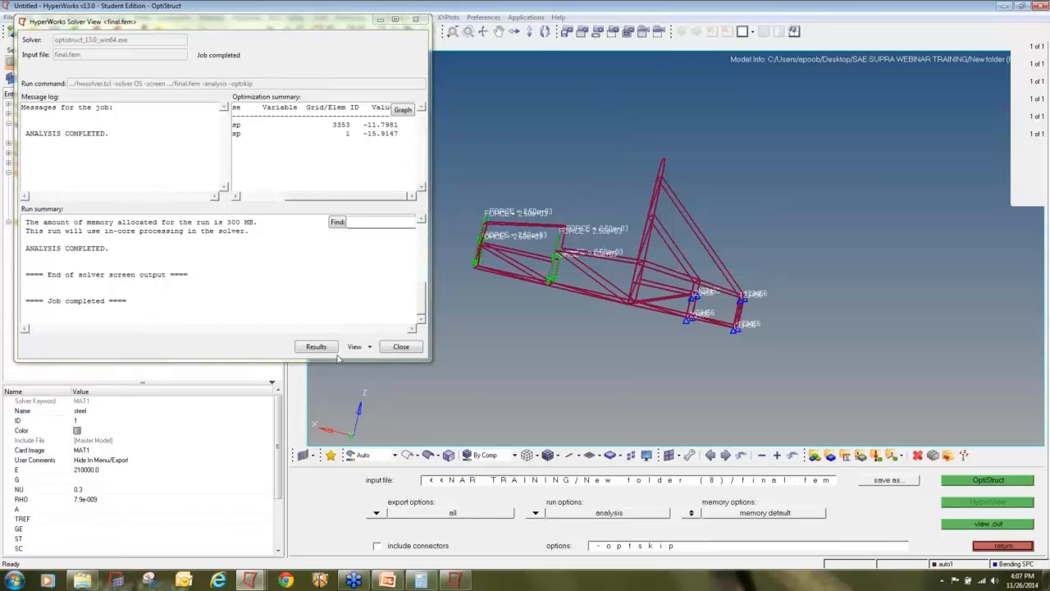
click(400, 346)
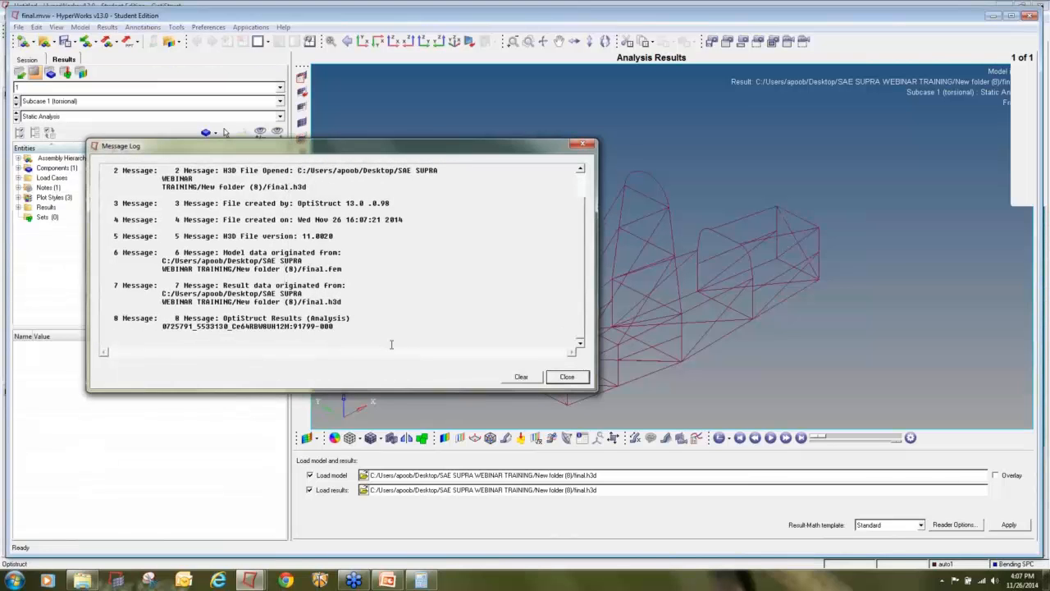
click(583, 143)
Contour the displacement magnitude on the chassis for the torsional subcase
ctrl+drag(559, 214, 722, 246)
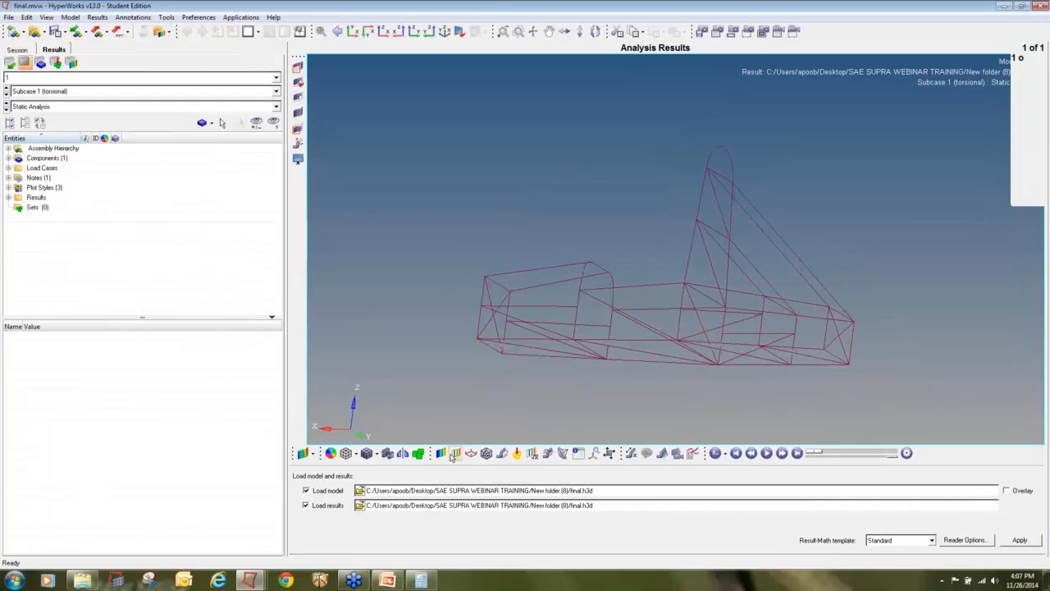
click(441, 452)
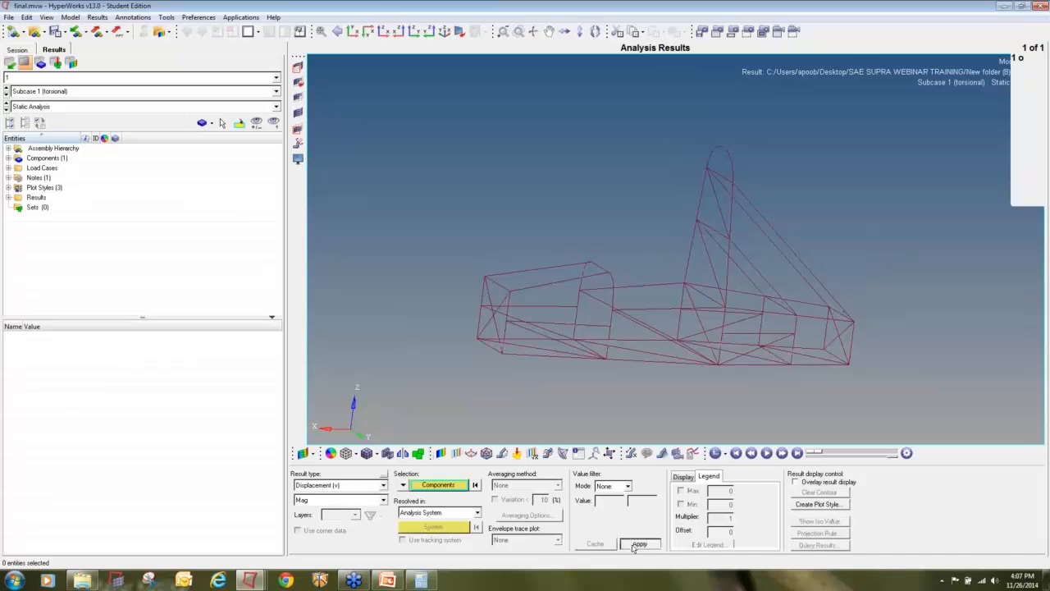
click(640, 544)
ctrl+drag(650, 243, 668, 246)
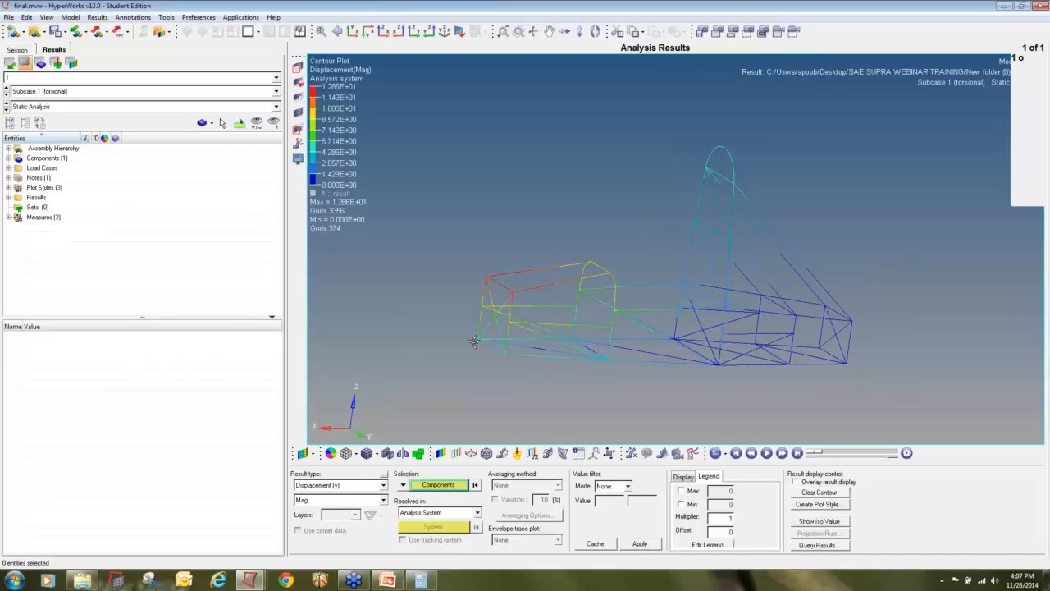
ctrl+scroll(475, 342, up, 2)
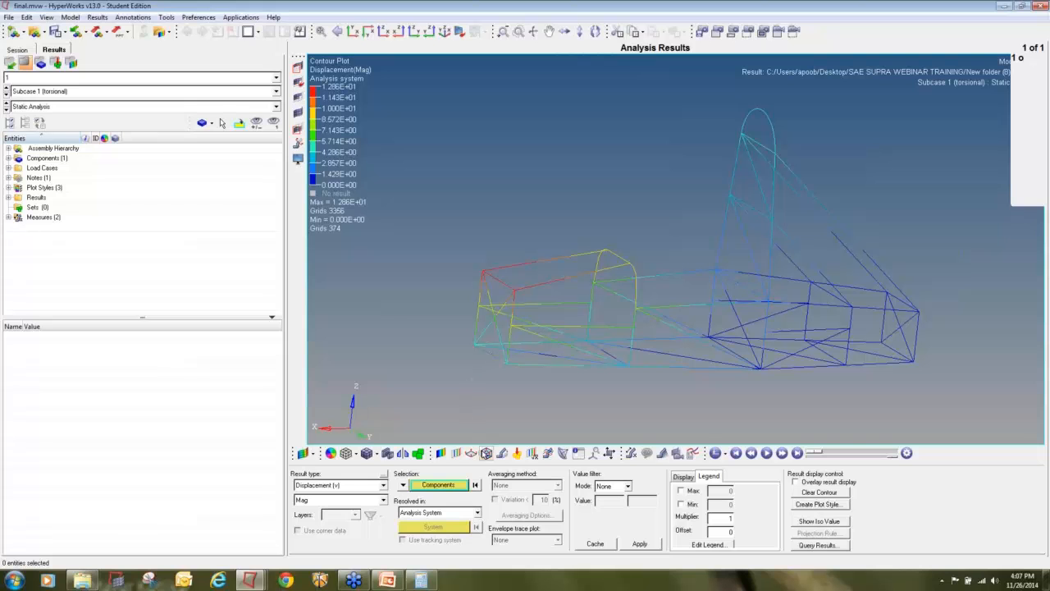
Add a new measure group of type Relative Displacement
click(630, 454)
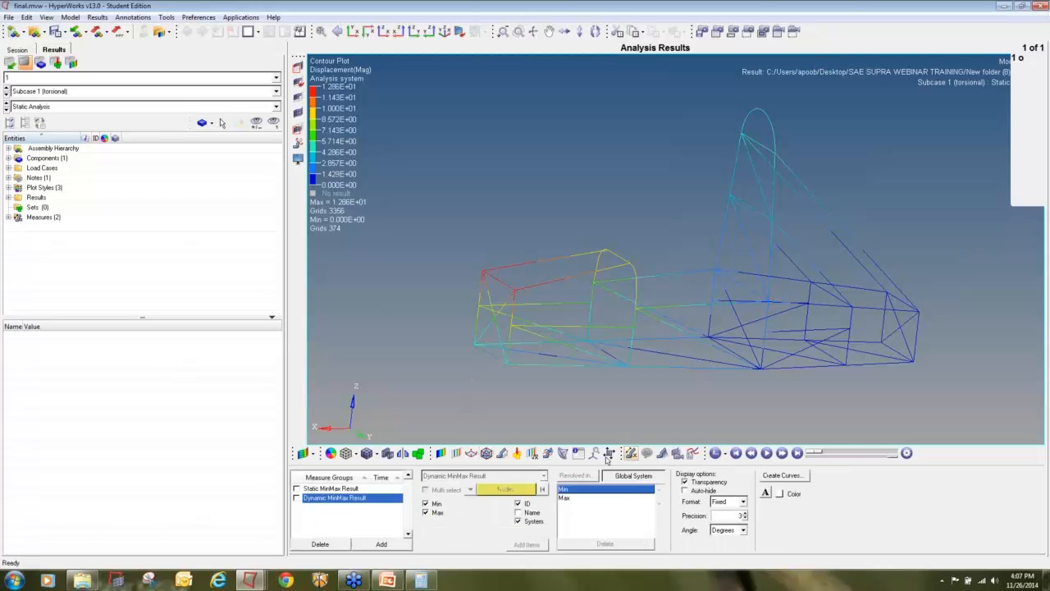
click(381, 544)
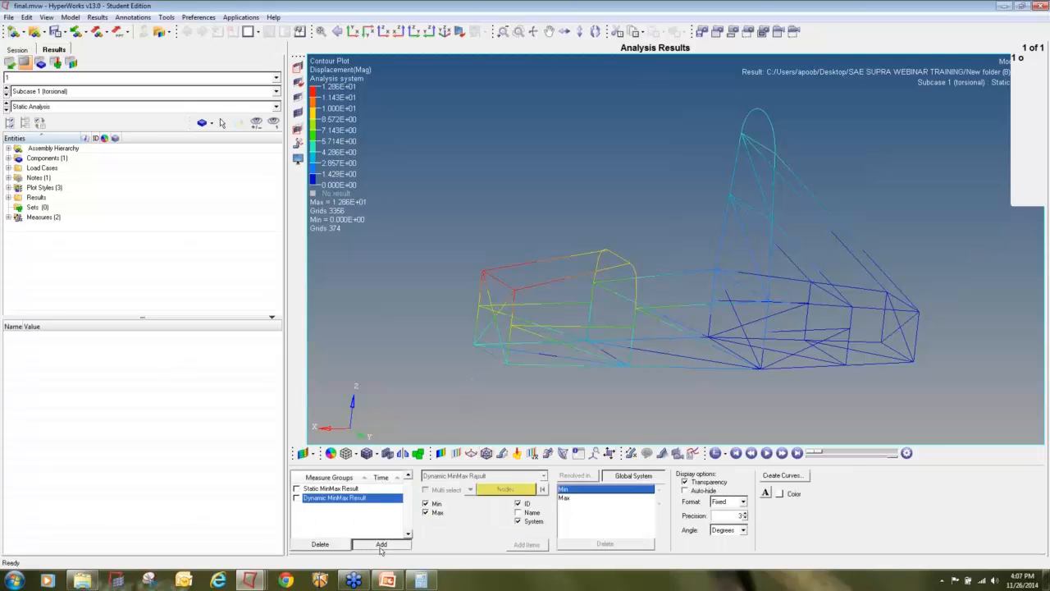
click(452, 478)
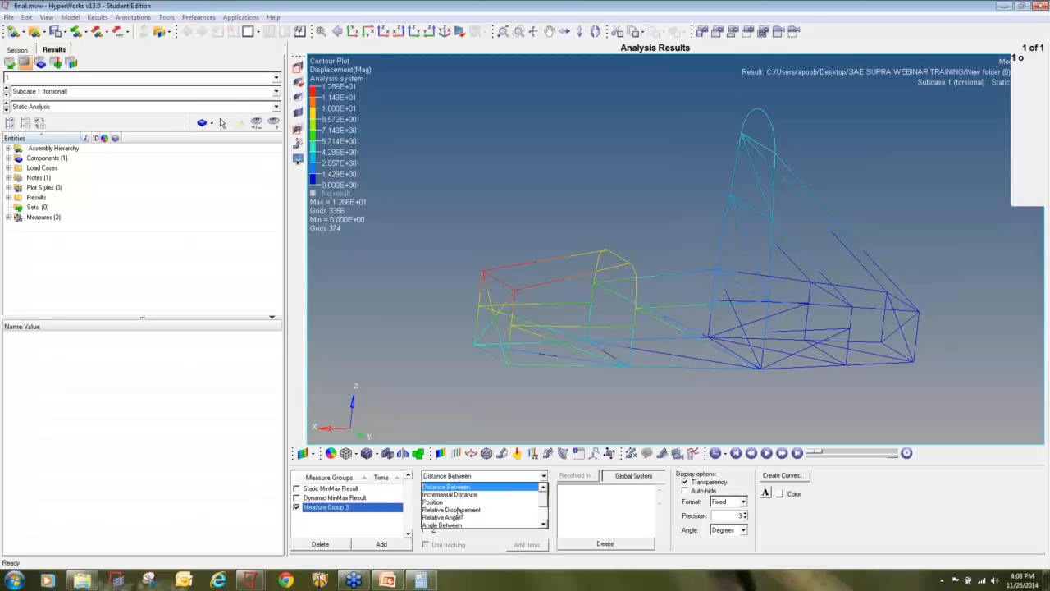
click(458, 510)
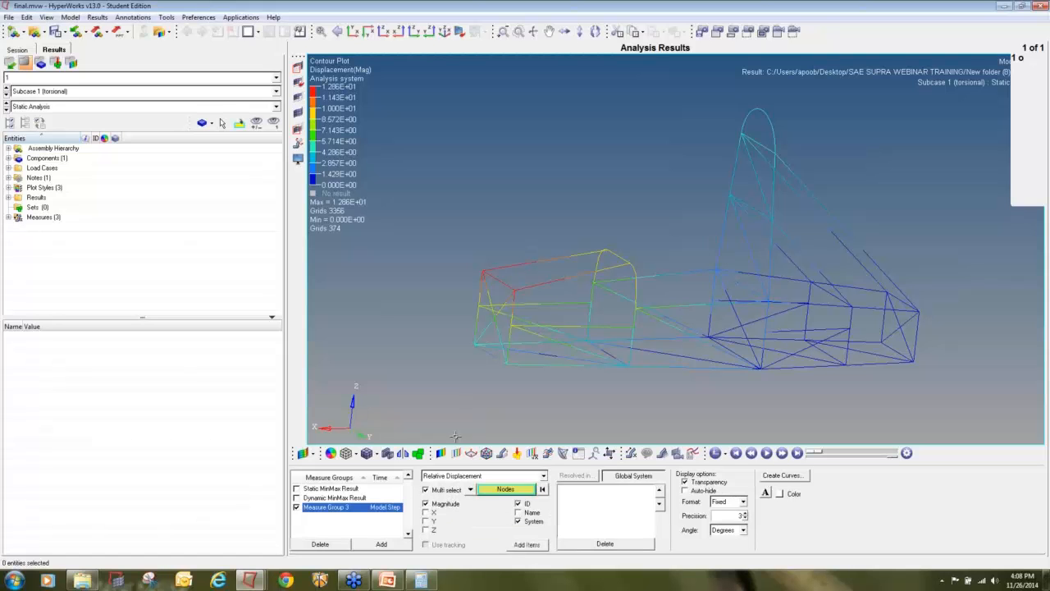
Select the mid-height and bottom nodes on the near side of the chassis's front end for the measure
scroll(500, 324, up, 10)
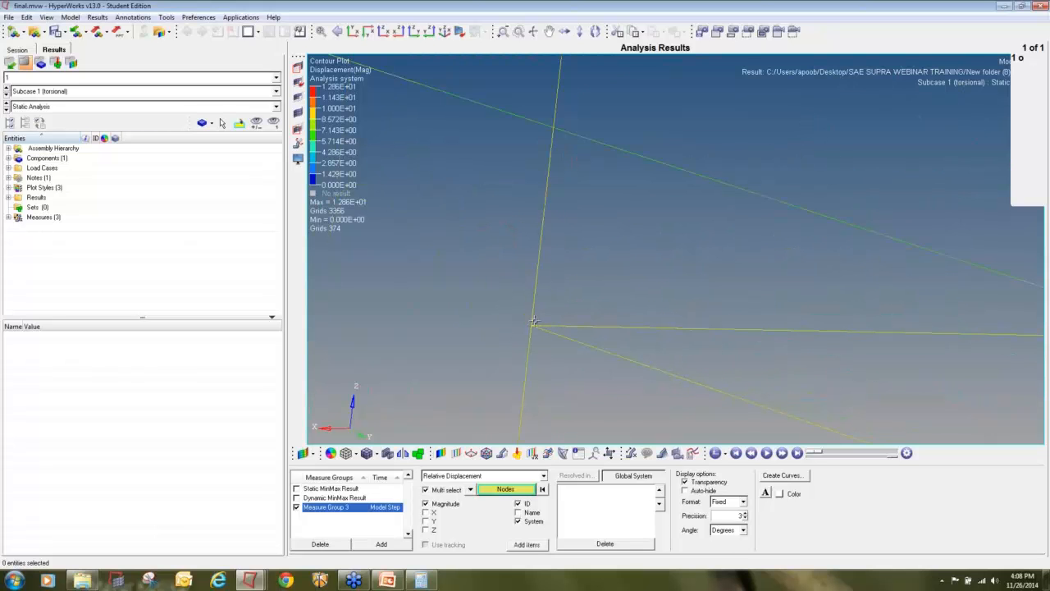
click(489, 491)
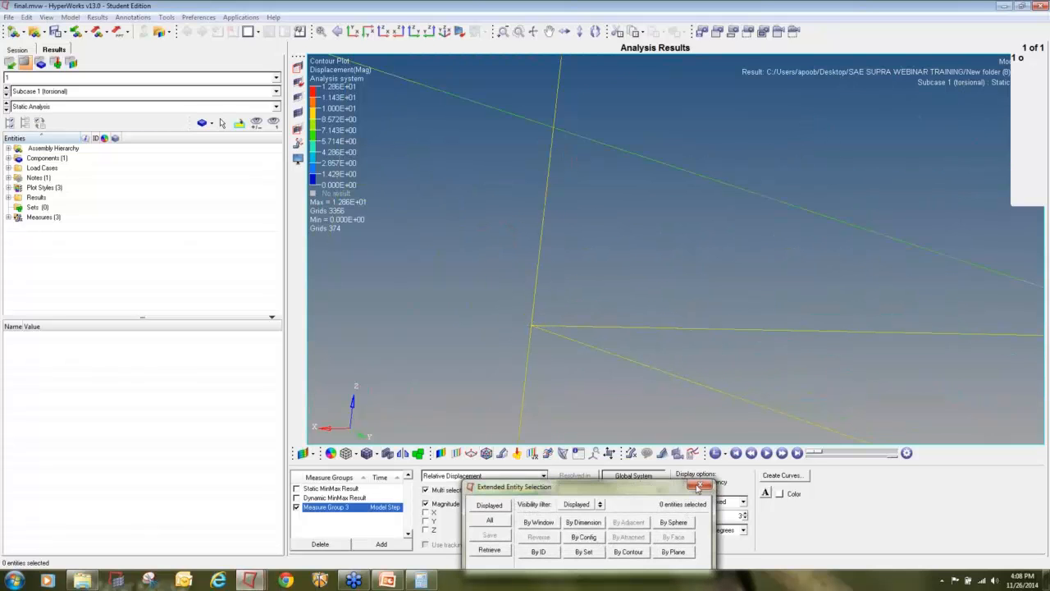
click(703, 487)
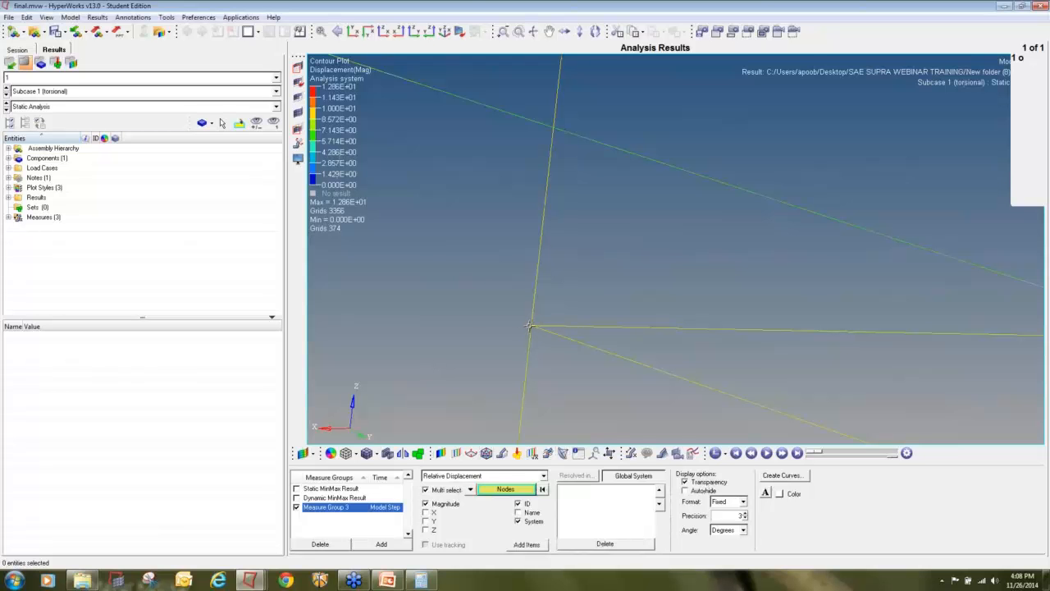
scroll(474, 306, down, 10)
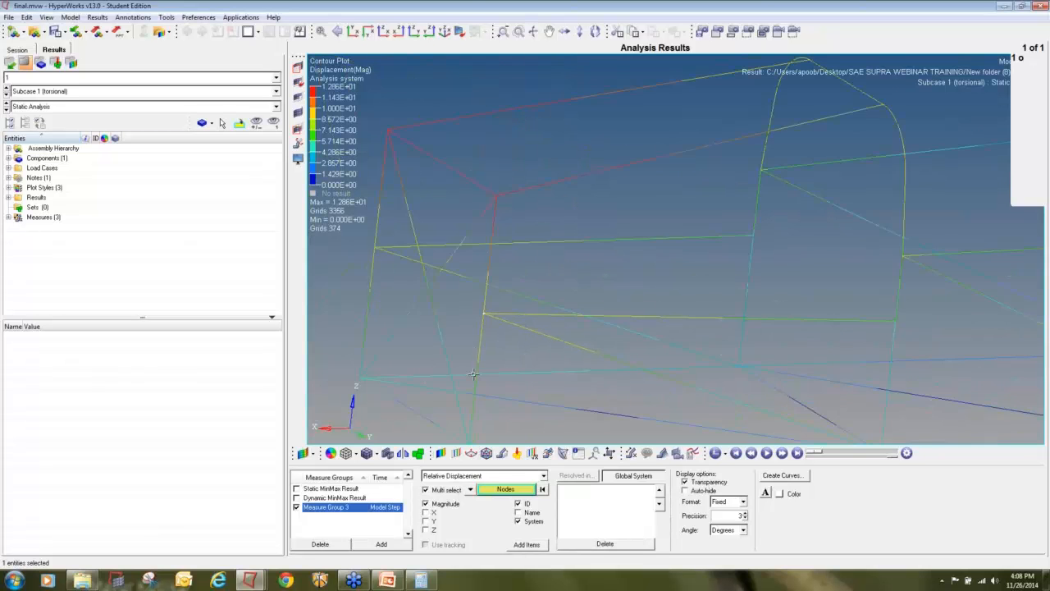
scroll(476, 352, up, 7)
scroll(486, 388, up, 3)
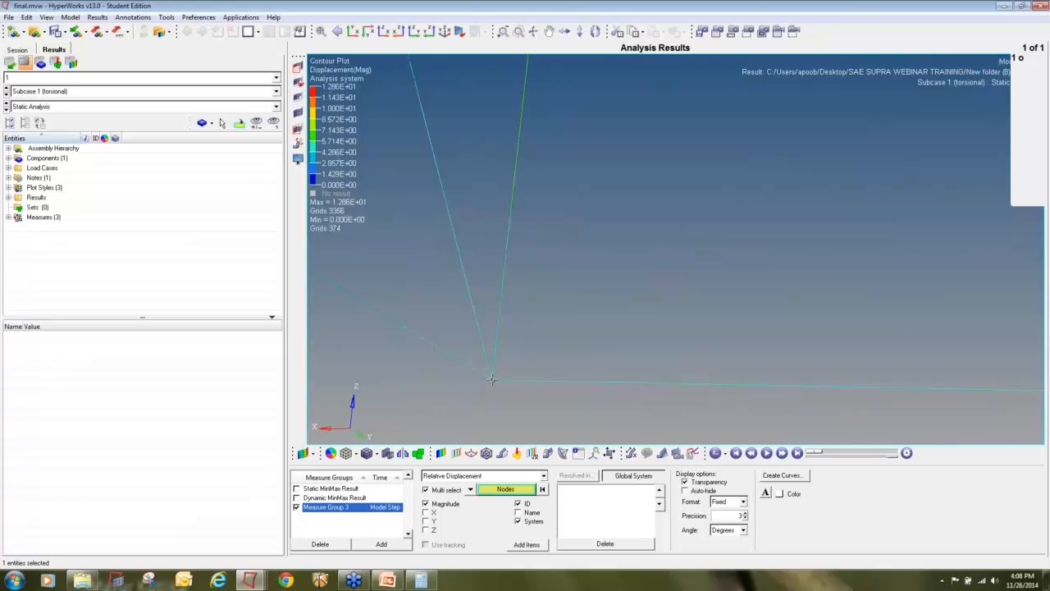
click(492, 379)
scroll(492, 380, down, 5)
Add the bottom and mid-height nodes on the far side of the front end to the measure selection
ctrl+right_drag(574, 213, 651, 432)
scroll(451, 328, up, 6)
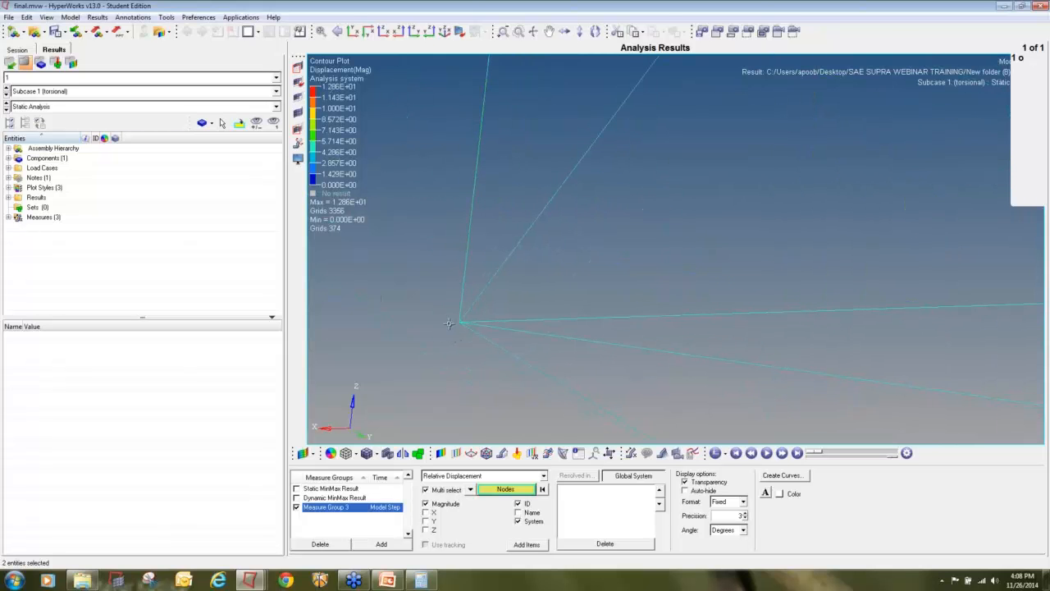
click(458, 321)
scroll(447, 324, down, 5)
ctrl+right_drag(487, 81, 500, 224)
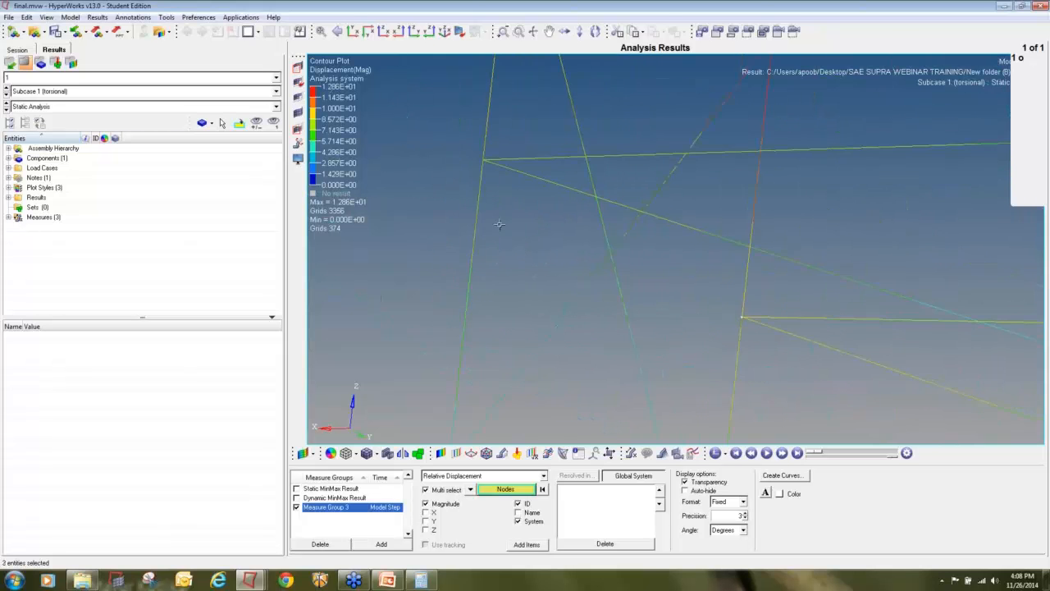
scroll(482, 159, up, 2)
click(476, 168)
scroll(477, 167, down, 5)
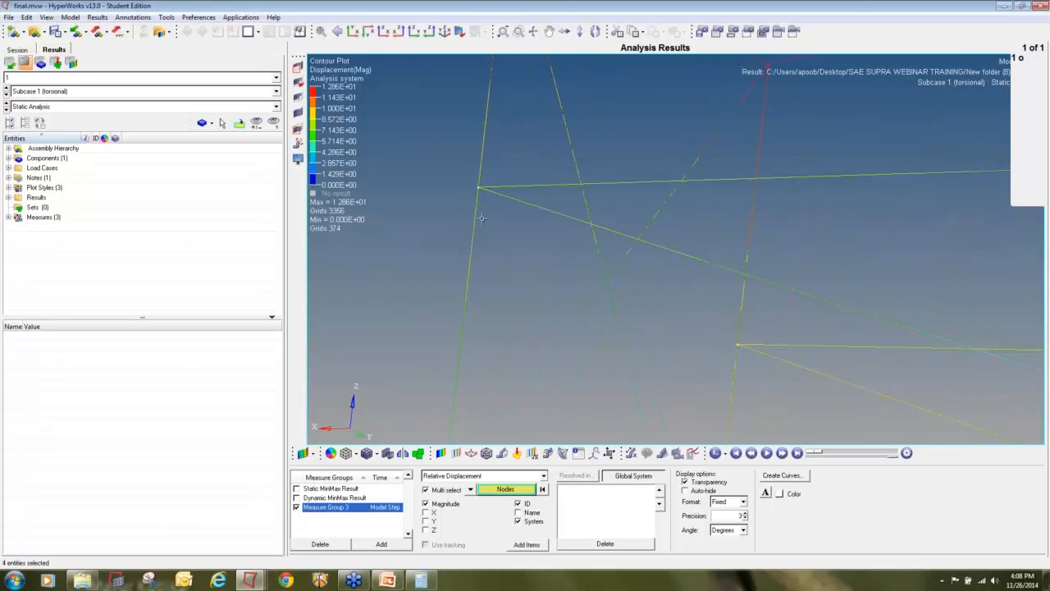
Add the bottom and mid-height nodes on both sides of the front hoop to the measure selection
scroll(742, 320, up, 5)
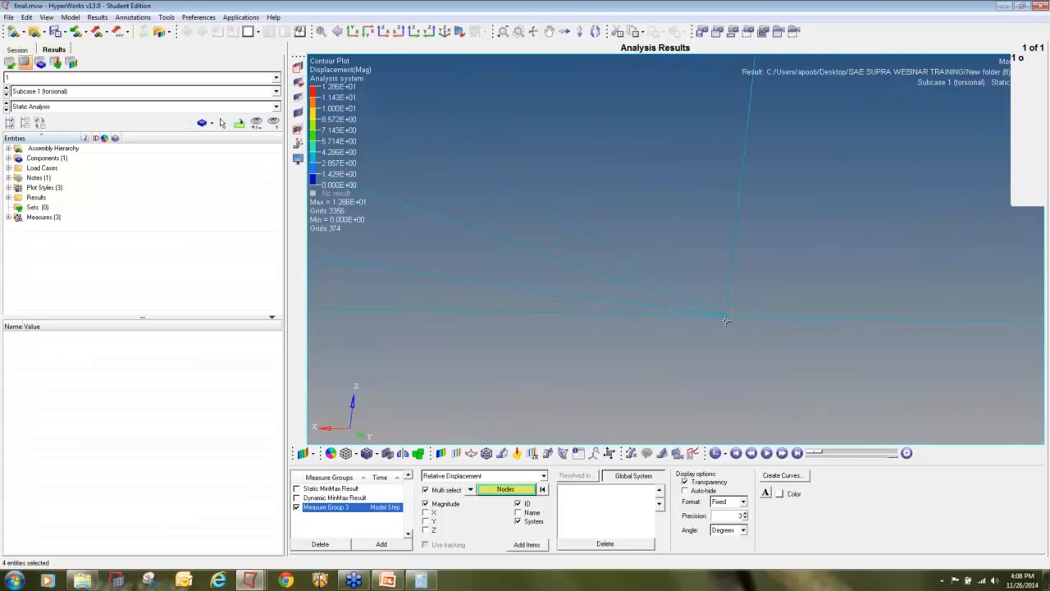
click(724, 316)
scroll(744, 230, down, 3)
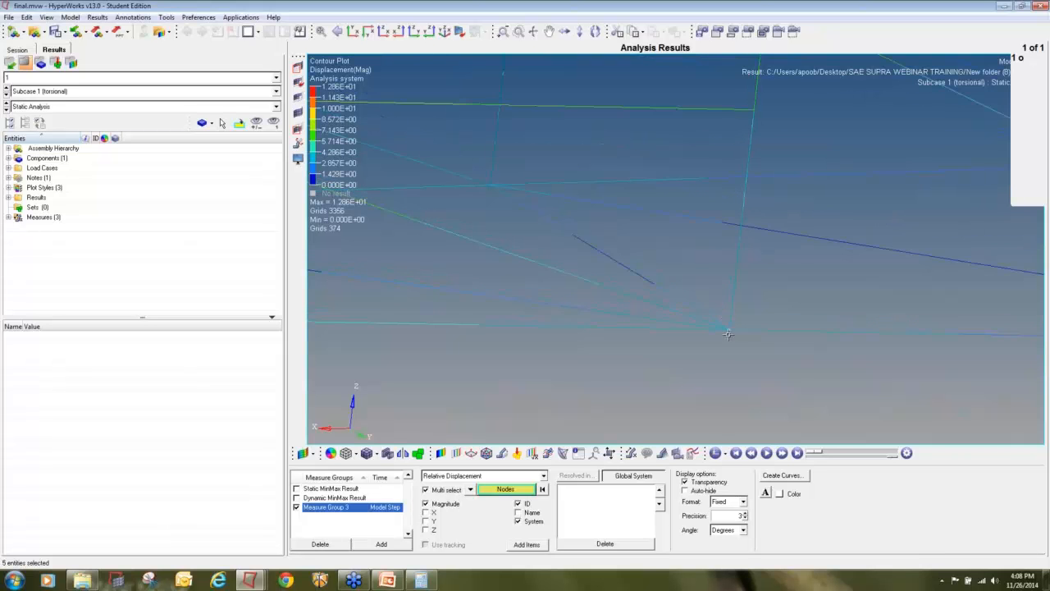
scroll(743, 230, up, 5)
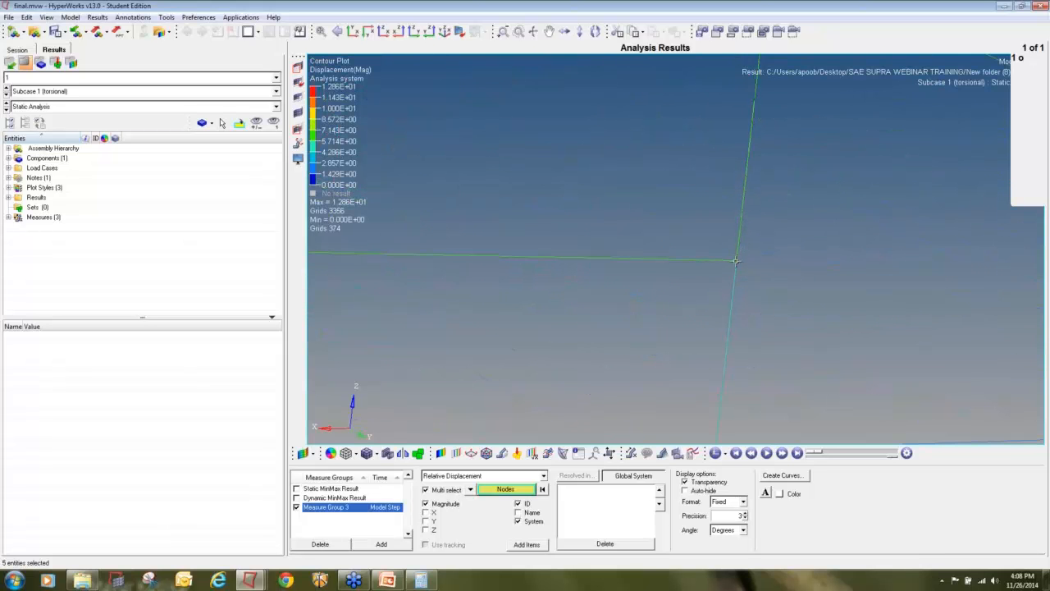
scroll(739, 296, down, 3)
scroll(722, 294, up, 5)
scroll(703, 326, down, 5)
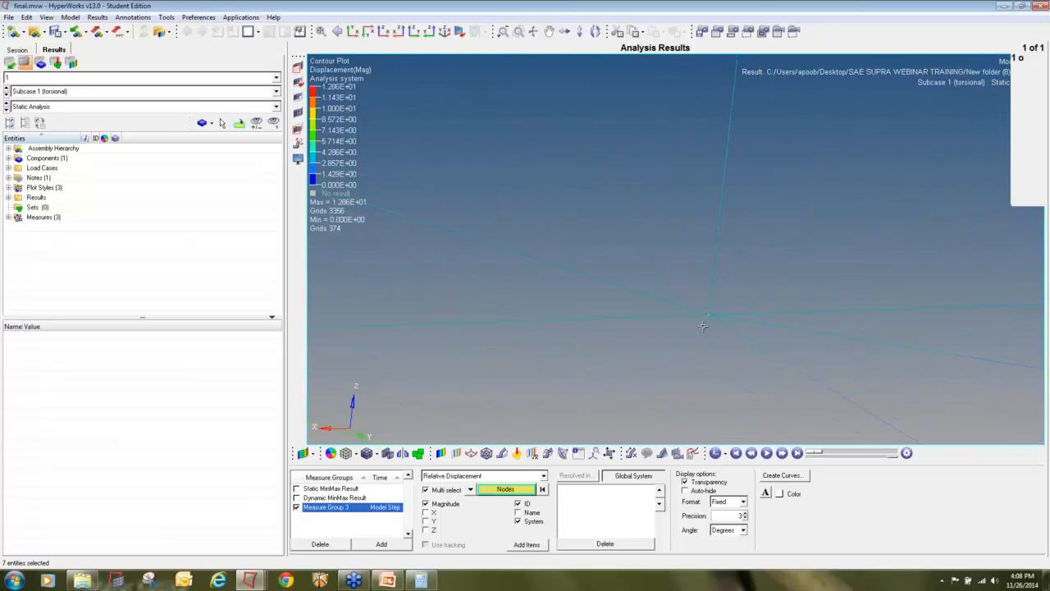
scroll(722, 132, up, 4)
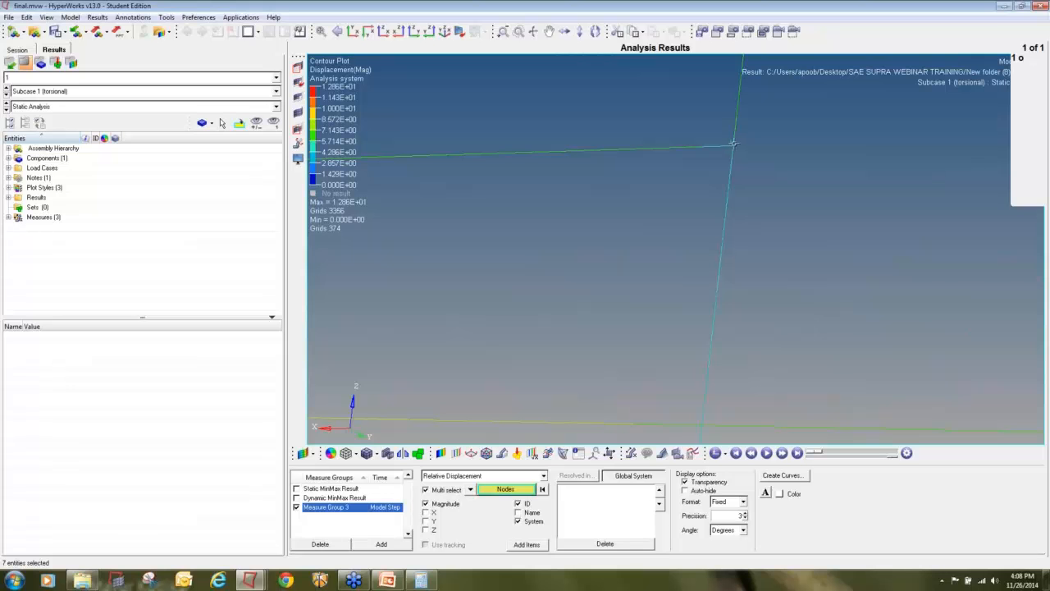
scroll(722, 218, down, 5)
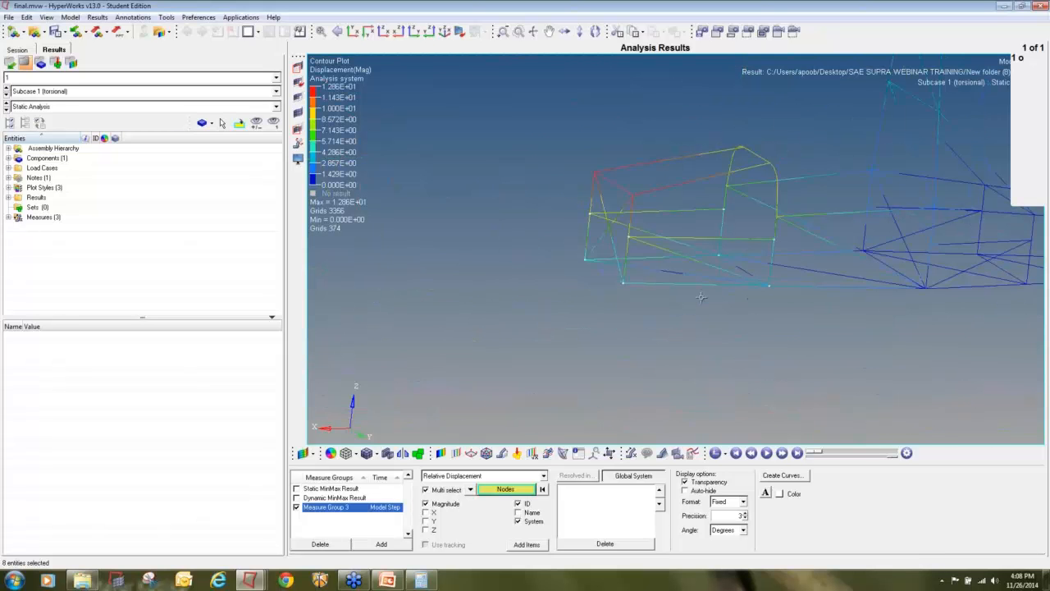
Include the Z component alongside the magnitude and add the eight selected nodes to the measure group
click(426, 530)
click(526, 545)
scroll(586, 369, up, 5)
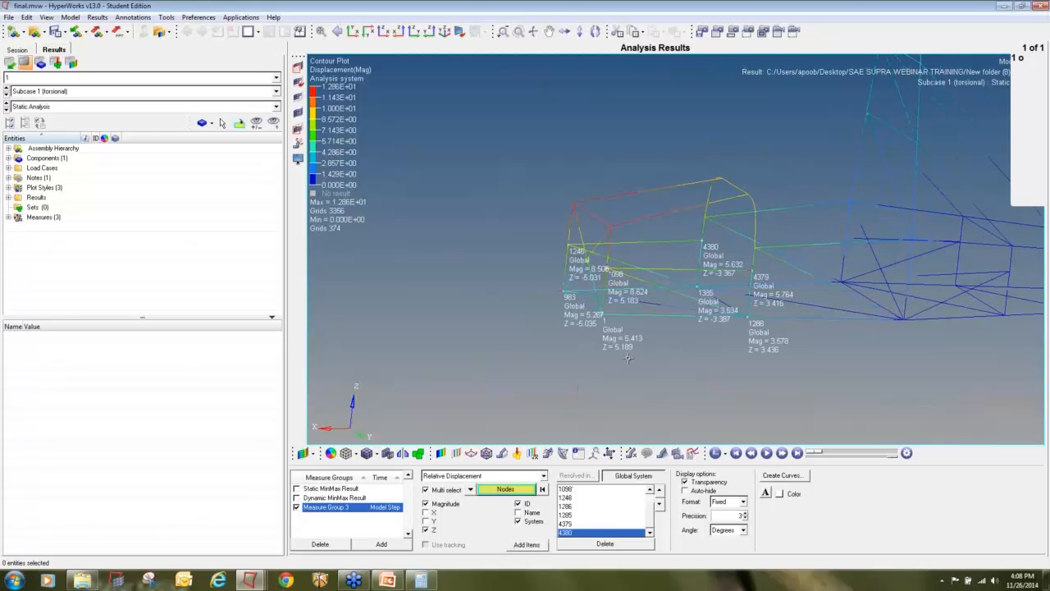
Average the eight nodal displacement magnitudes in the calculator, adding 8.5, 8.6, 5.2, 5.4, 5.6, 5.7, 3.5 and 3.5 and dividing by 8
scroll(628, 356, down, 2)
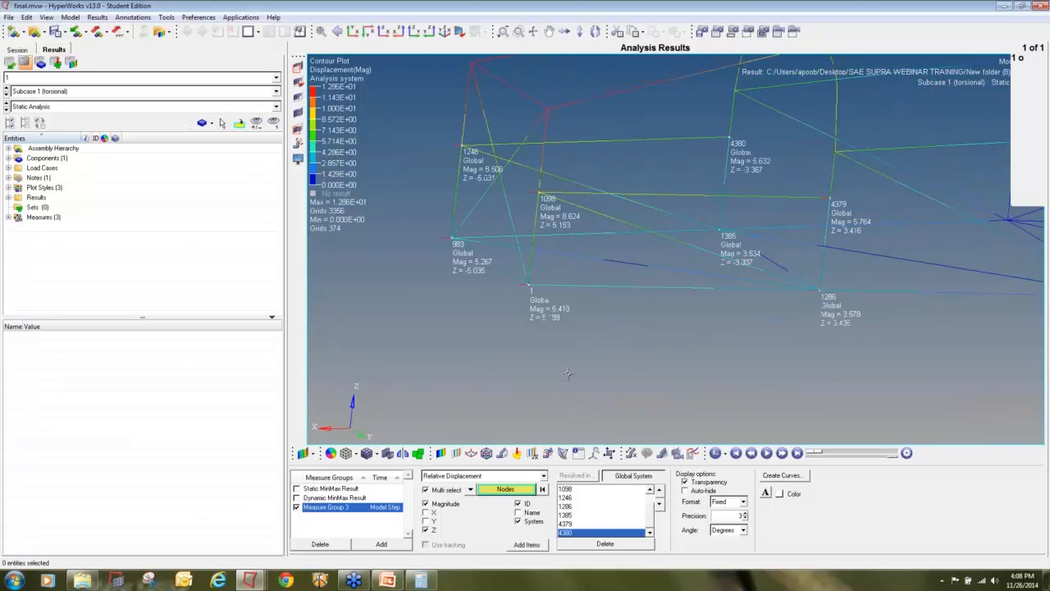
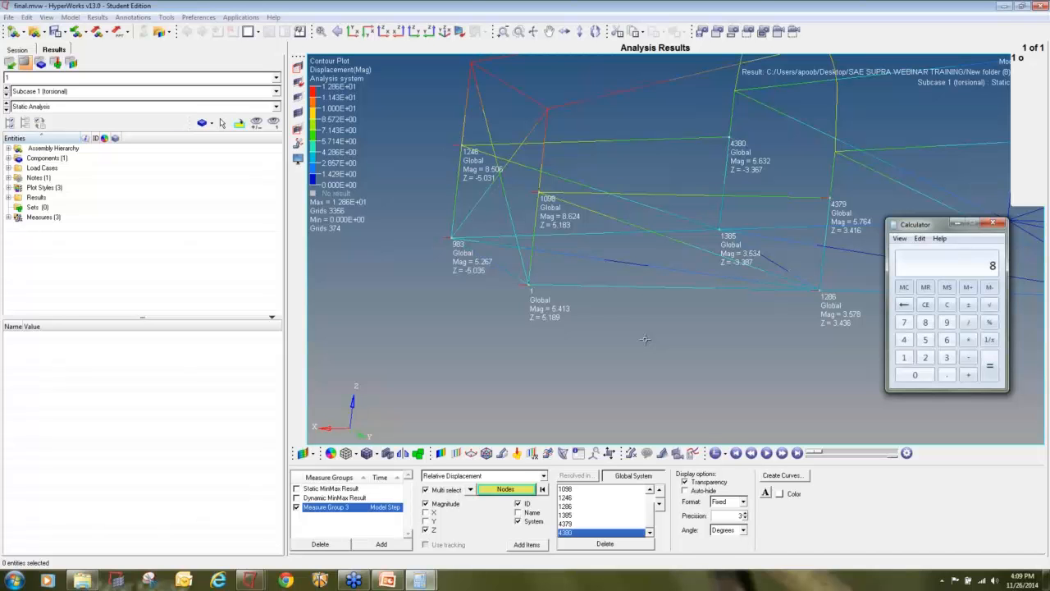
text(.5 + )
text(8.6)
key(Return)
text(5.2+5)
text(.4+)
text(5.6+5.)
text(7+)
text(3.5+)
text(3.5+)
text(8)
key(Return)
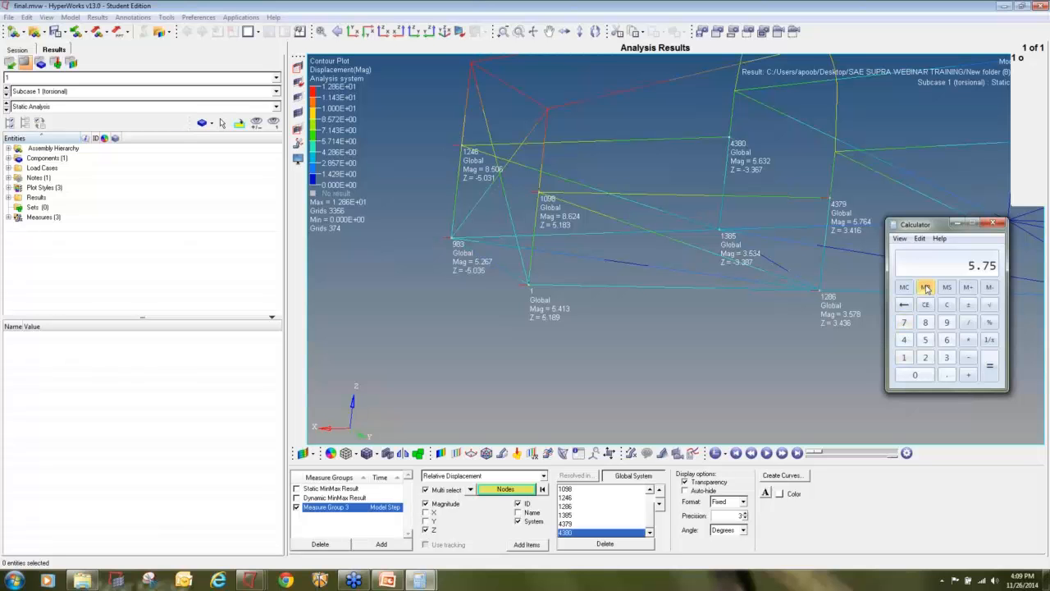
Calculate the torsional stiffness by dividing 20000 by 5.74 in the calculator
text(2000)
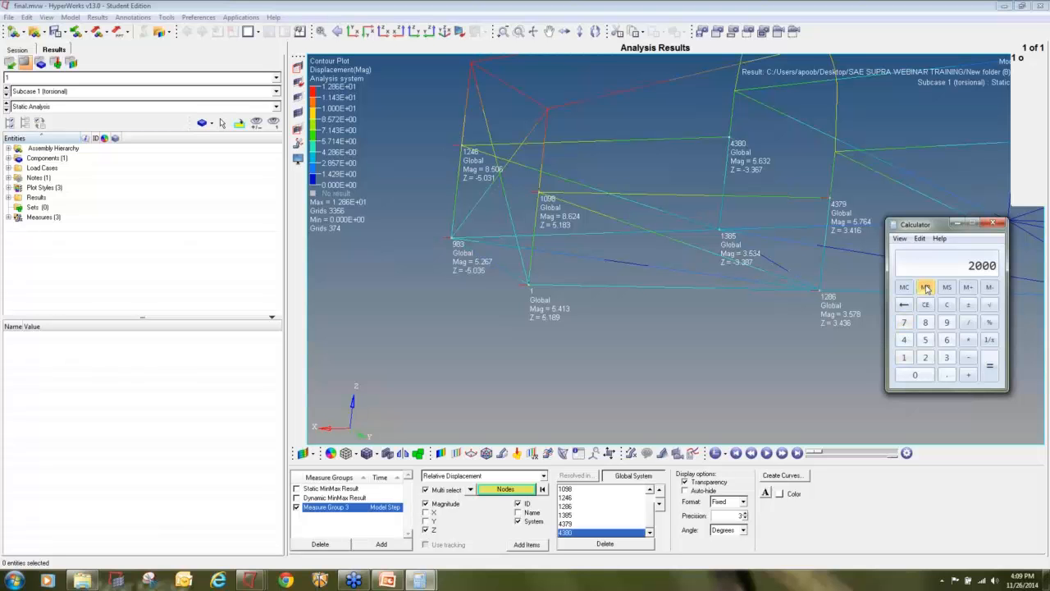
text(0/)
text(5.74)
key(Return)
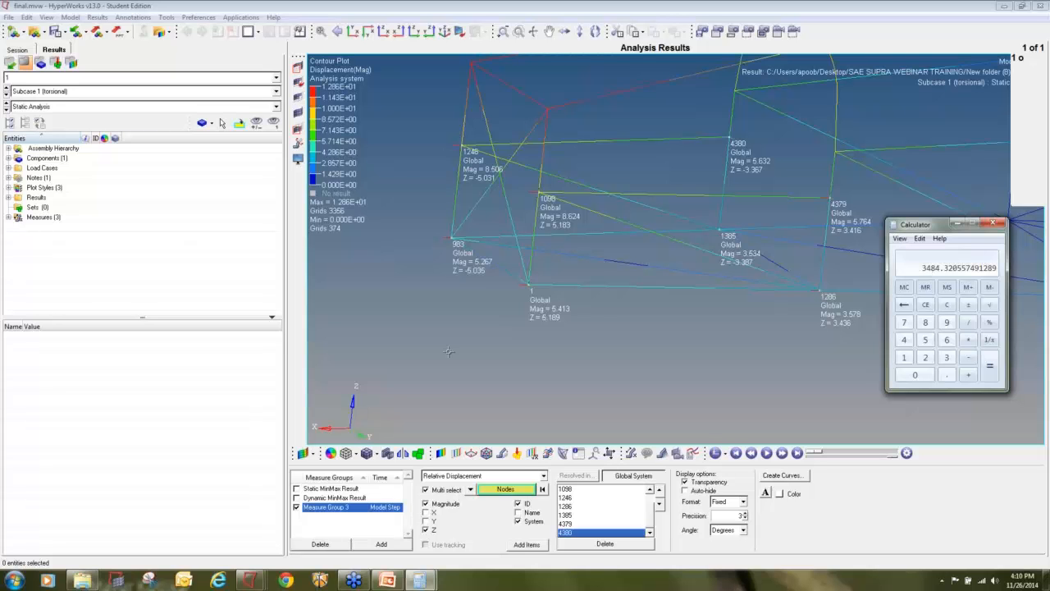
Switch to the HyperMesh session with the torsional and bending load steps and display the Force and SPC load collectors on the chassis
click(249, 580)
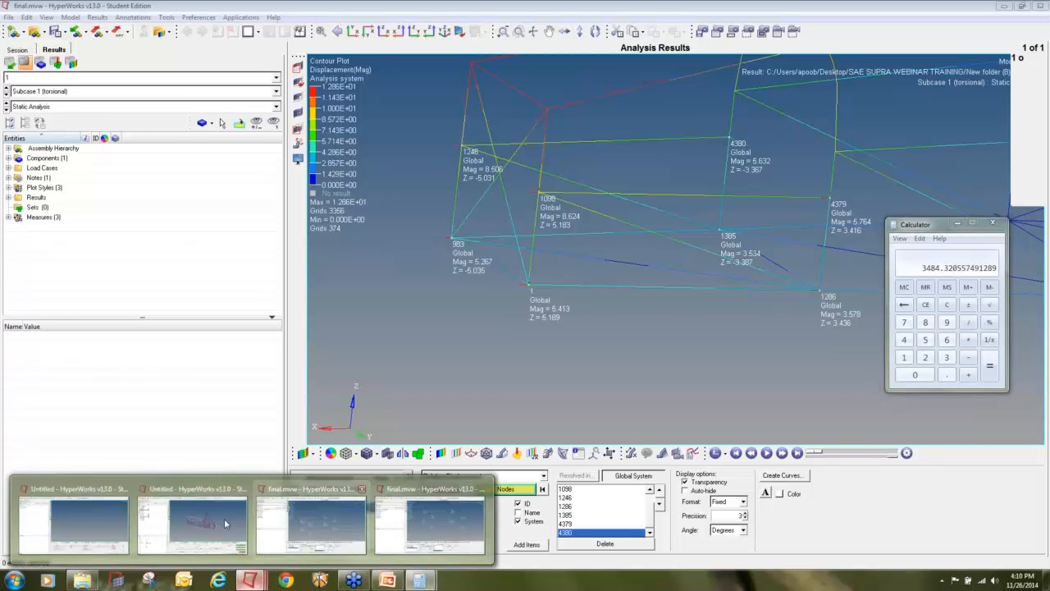
click(192, 525)
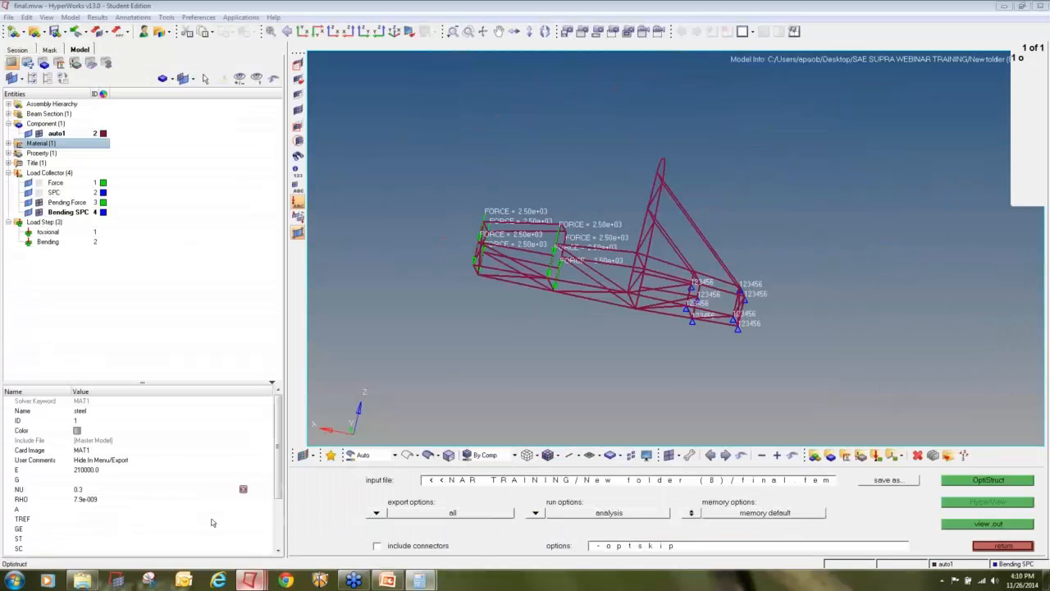
click(39, 183)
click(39, 193)
ctrl+drag(561, 343, 901, 258)
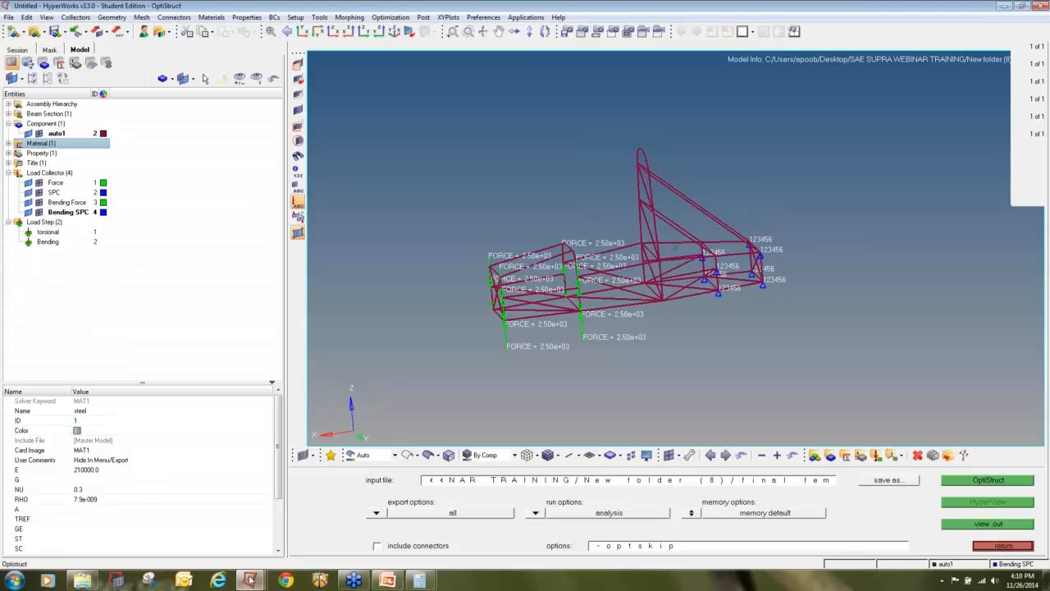
Switch to the other HyperMesh session and open final.hm from New folder (6), replacing the current model
mouse_move(250, 580)
click(164, 515)
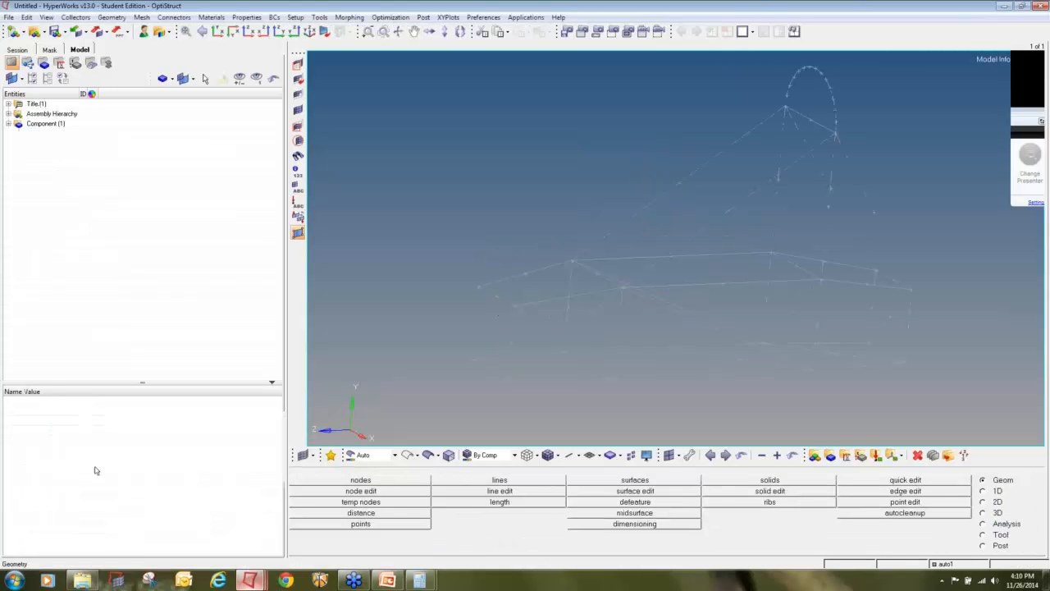
click(35, 33)
click(246, 41)
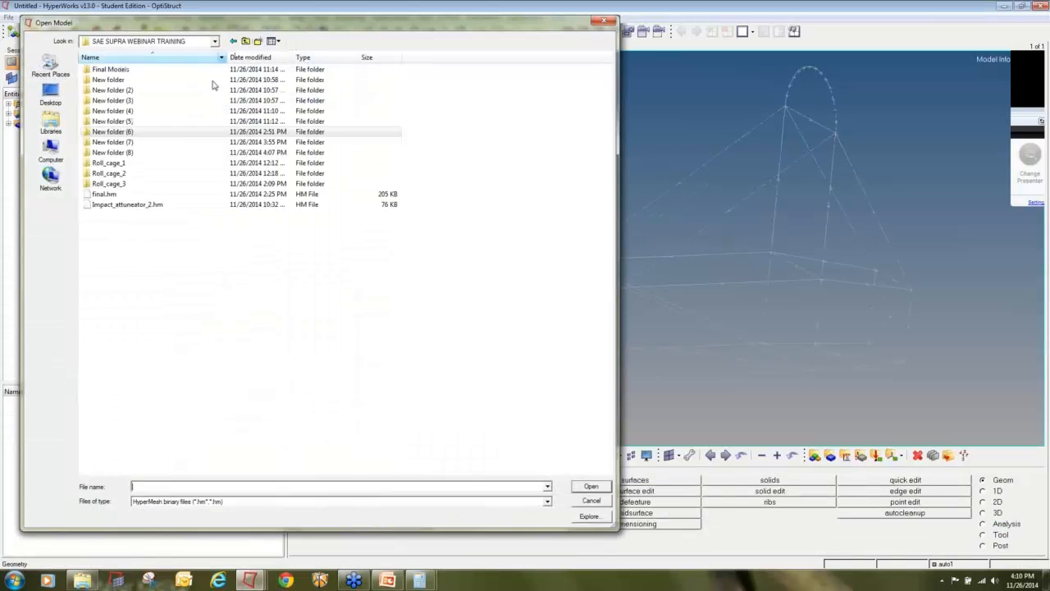
double_click(173, 136)
double_click(136, 71)
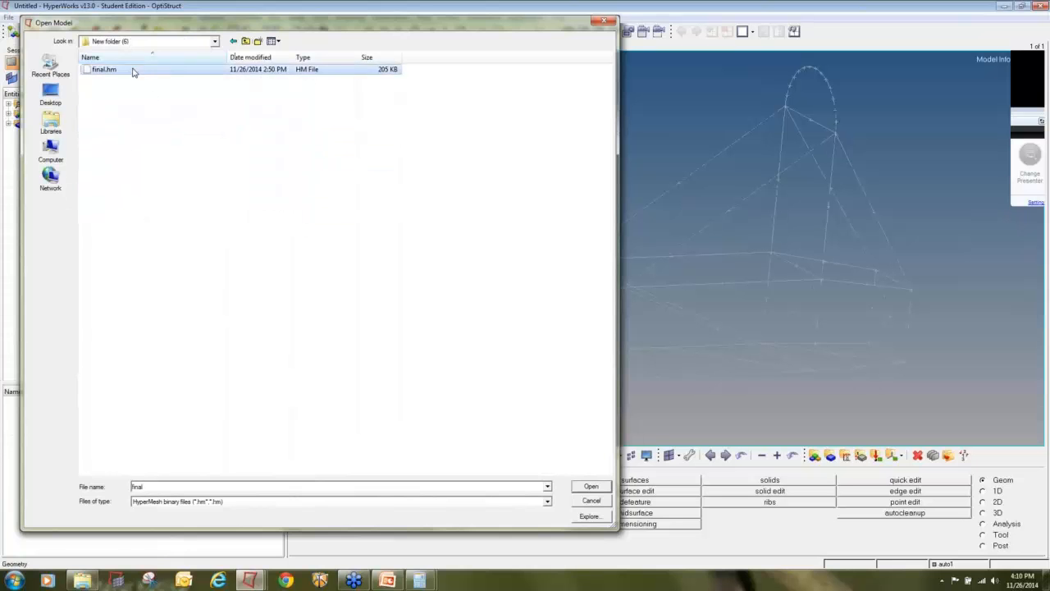
click(540, 328)
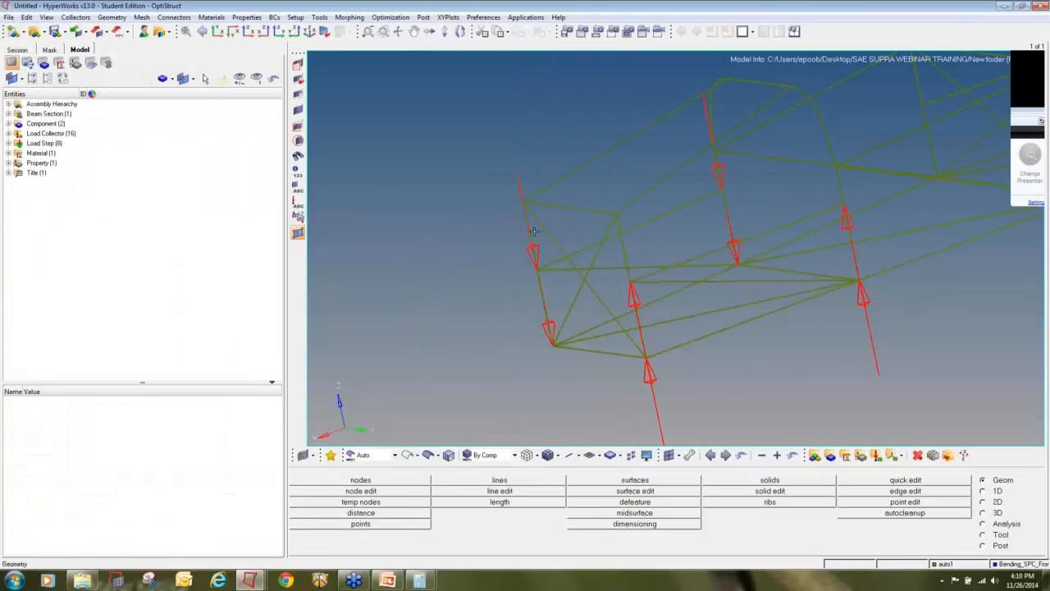
Expand the load collectors and load steps and examine the forces and constraints on the whole chassis
click(8, 132)
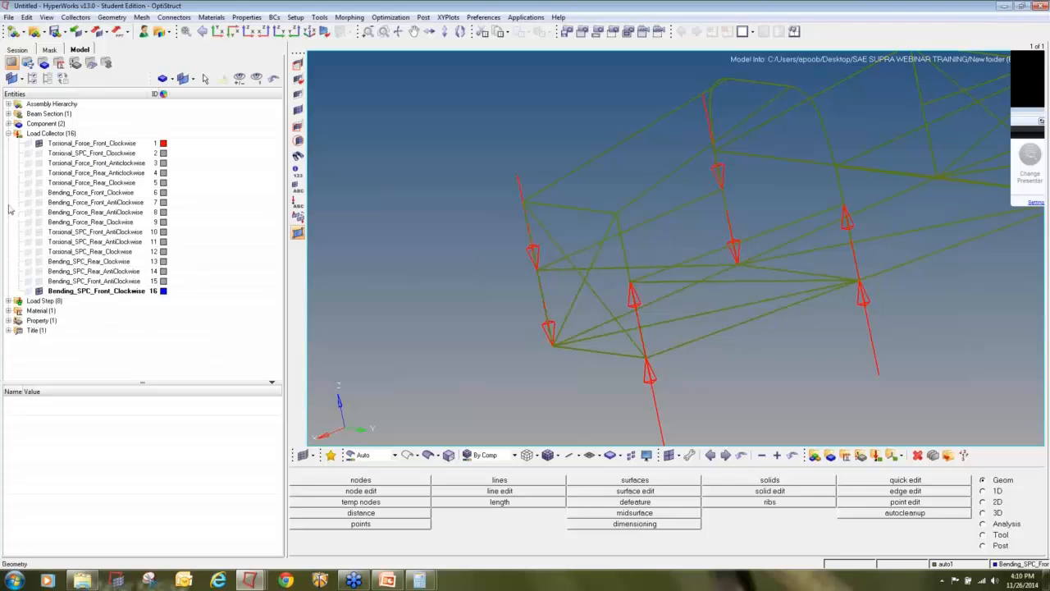
click(8, 301)
scroll(111, 316, down, 2)
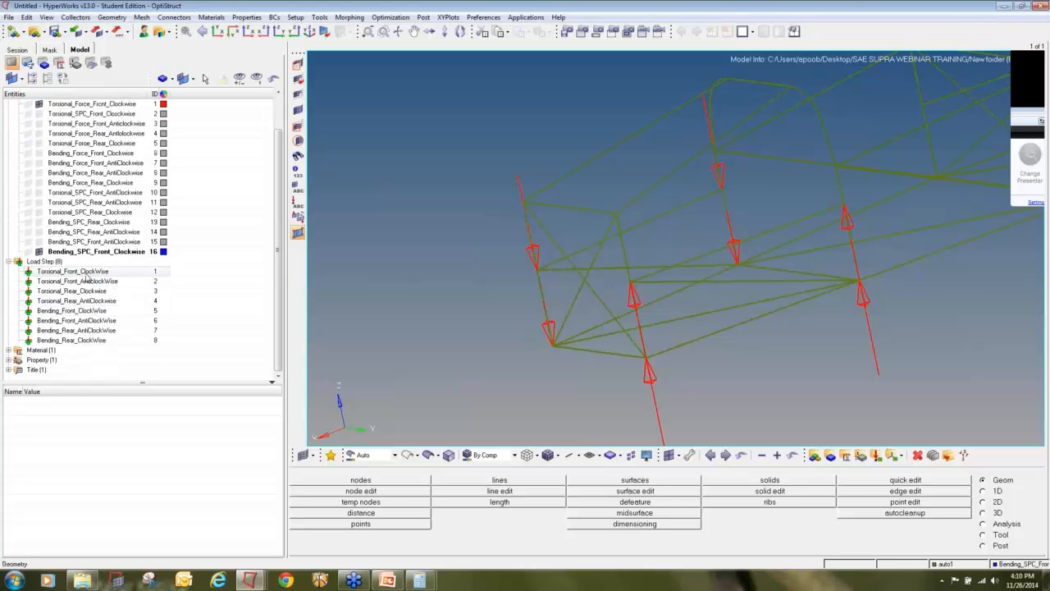
scroll(468, 280, down, 4)
ctrl+drag(783, 340, 636, 331)
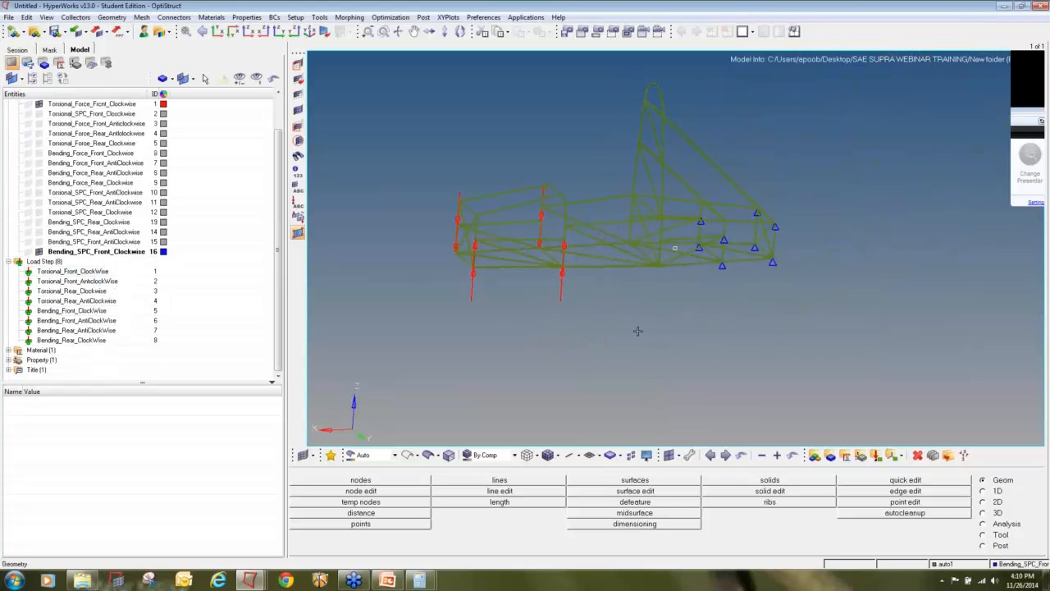
ctrl+right_drag(635, 331, 706, 355)
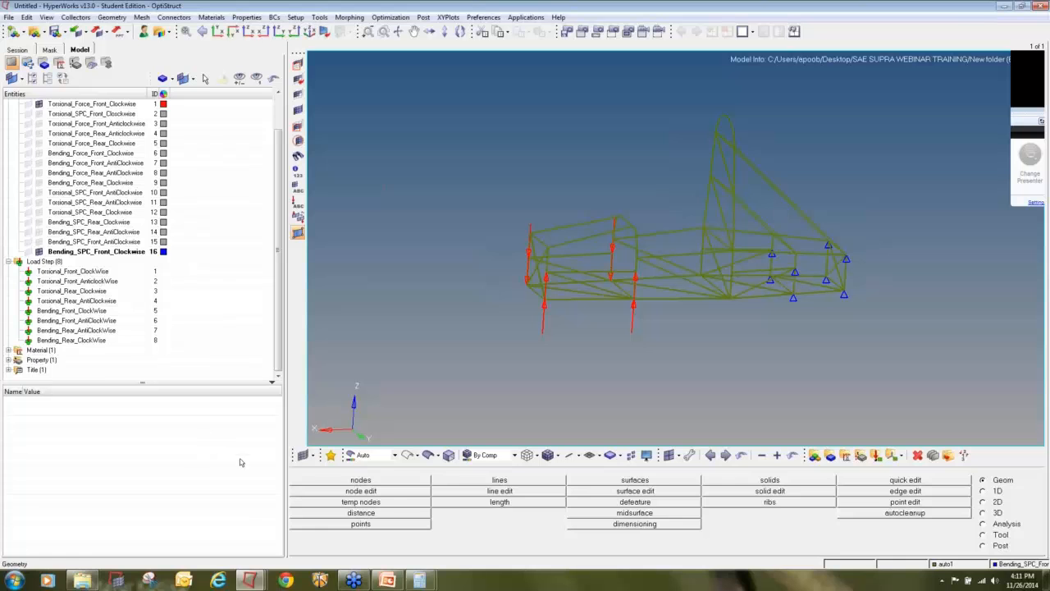
Run the OptiStruct analysis on final.fem in New folder (6), then close the solver window and the results message log
click(983, 525)
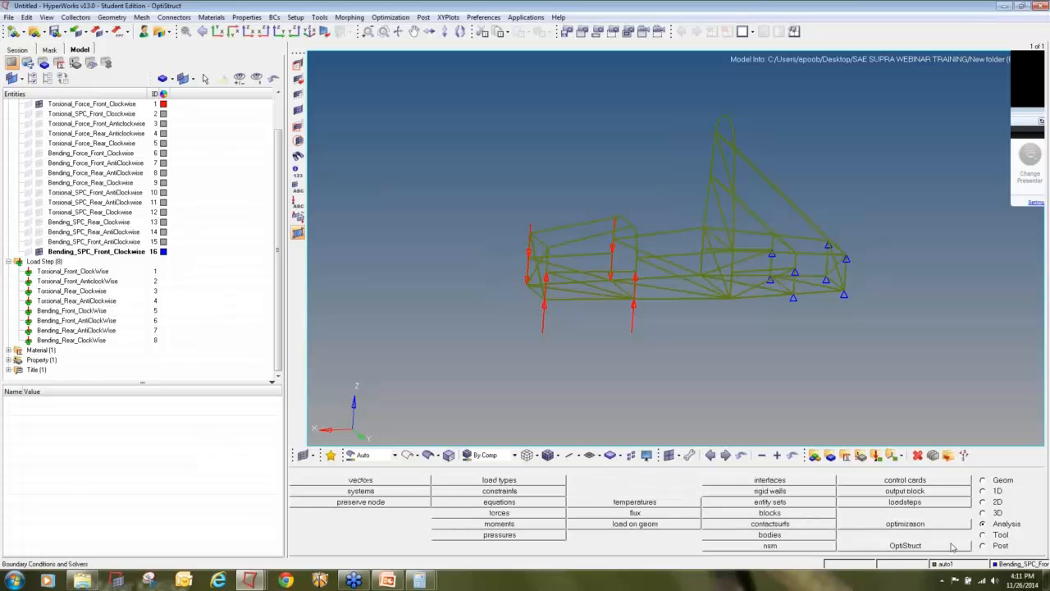
click(955, 547)
click(975, 482)
click(693, 525)
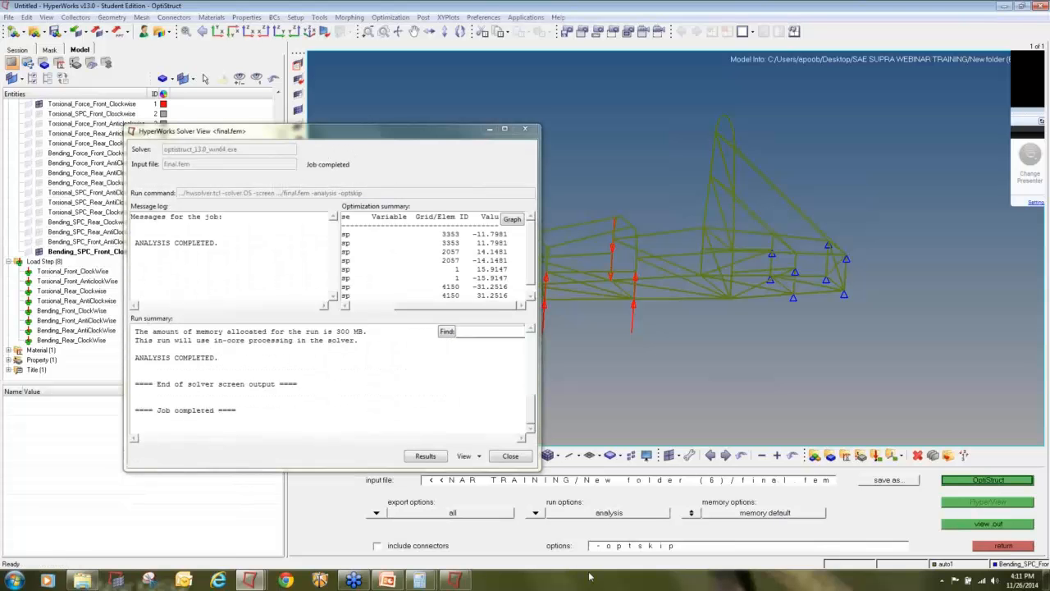
click(504, 457)
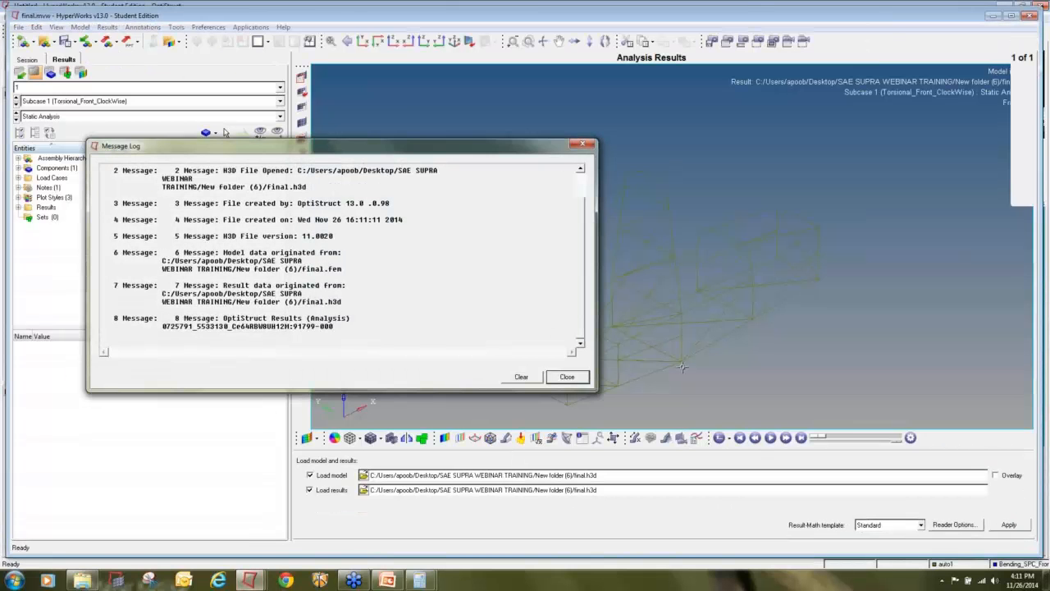
click(567, 377)
Switch to the New folder (7) results and animate the torsional subcase, viewing the chassis from its front end
mouse_move(261, 576)
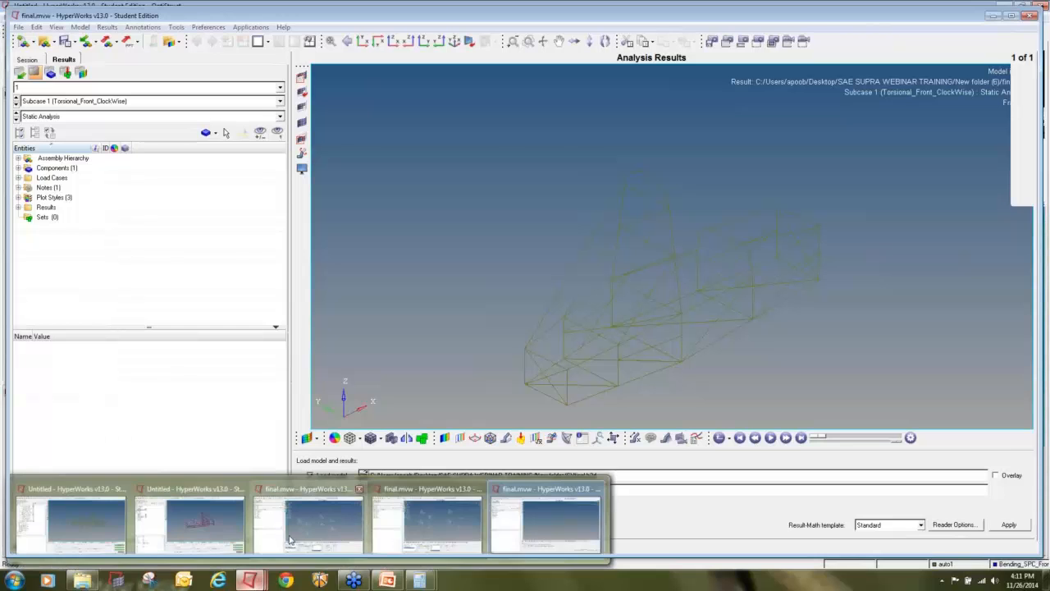
click(421, 530)
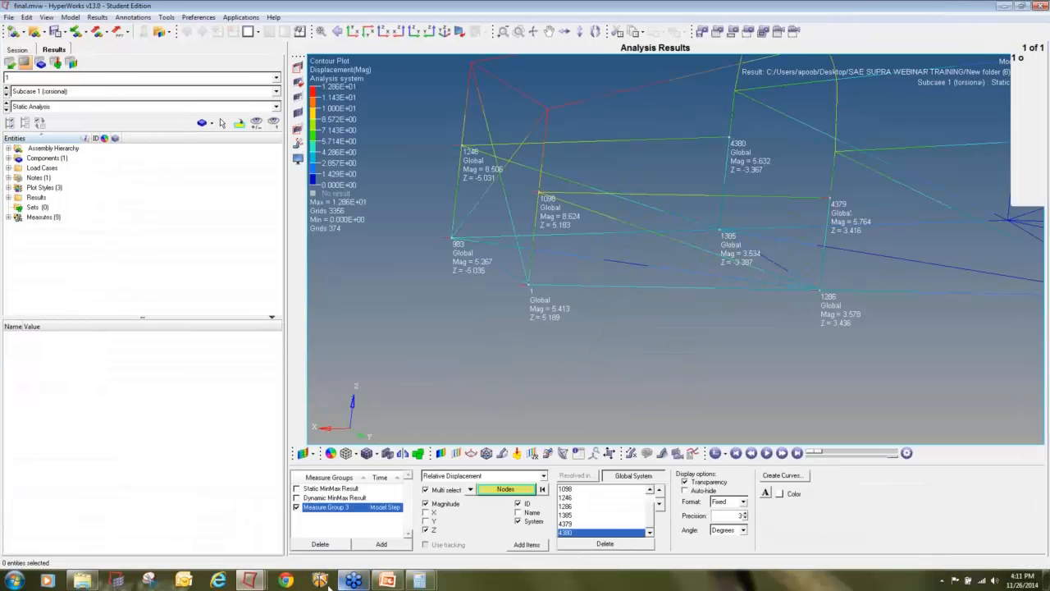
mouse_move(250, 580)
click(309, 517)
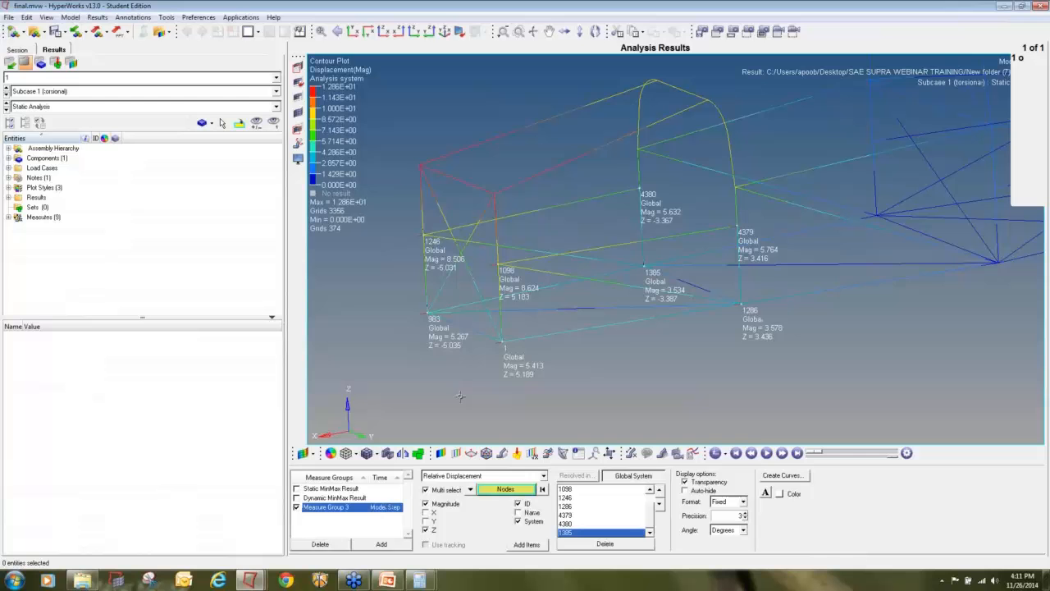
click(766, 453)
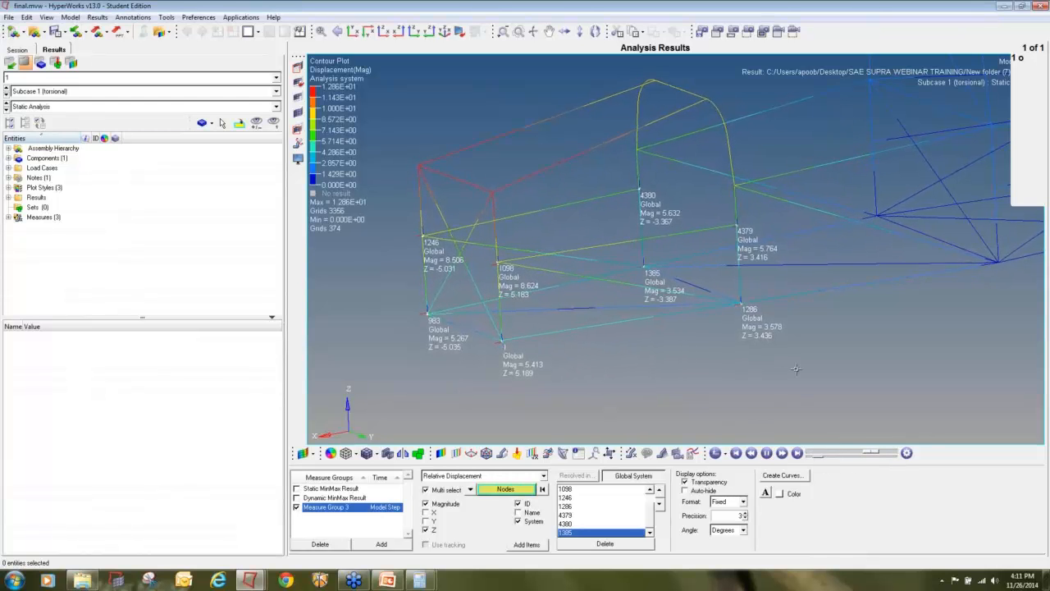
scroll(797, 369, down, 4)
ctrl+right_drag(940, 313, 818, 282)
ctrl+drag(818, 283, 967, 202)
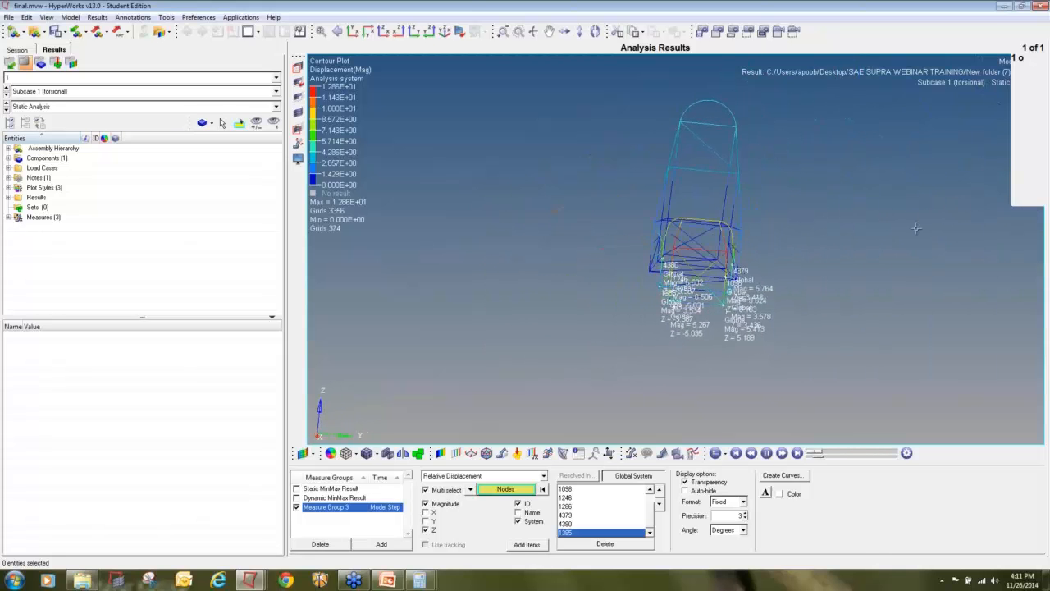
Show the undeformed shape as a wireframe behind the deformed torsional results
click(502, 453)
click(593, 490)
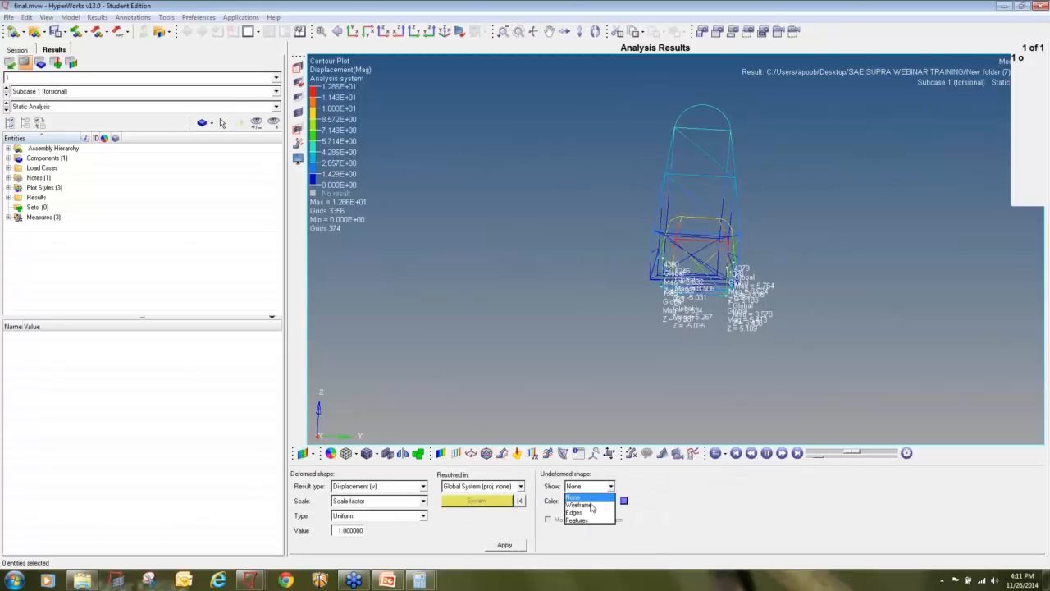
click(587, 504)
ctrl+scroll(721, 250, up, 5)
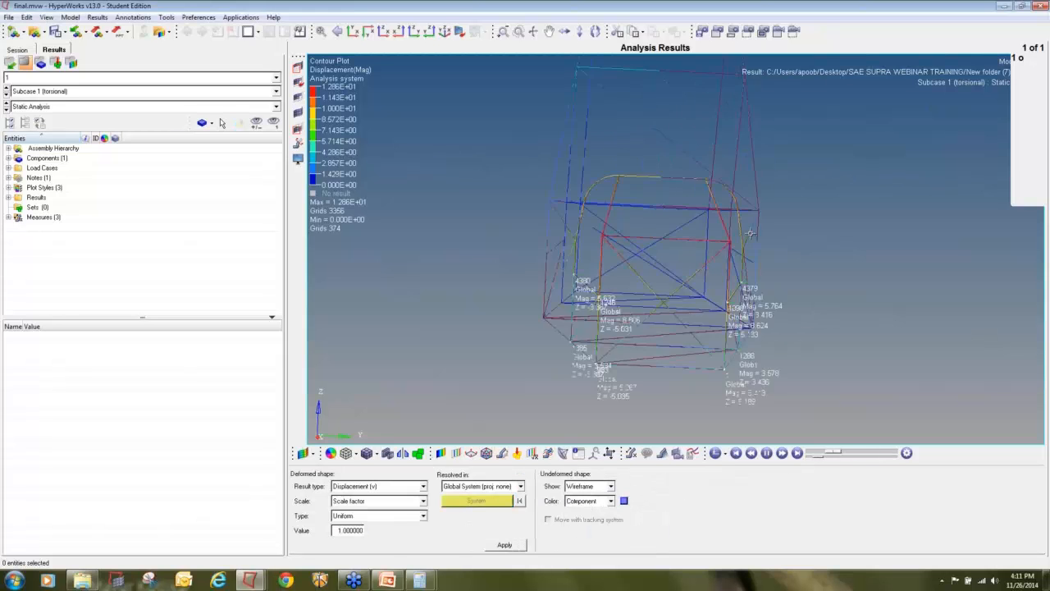
Go to the animation's last frame and compare the twisted front end with the undeformed wireframe
click(796, 453)
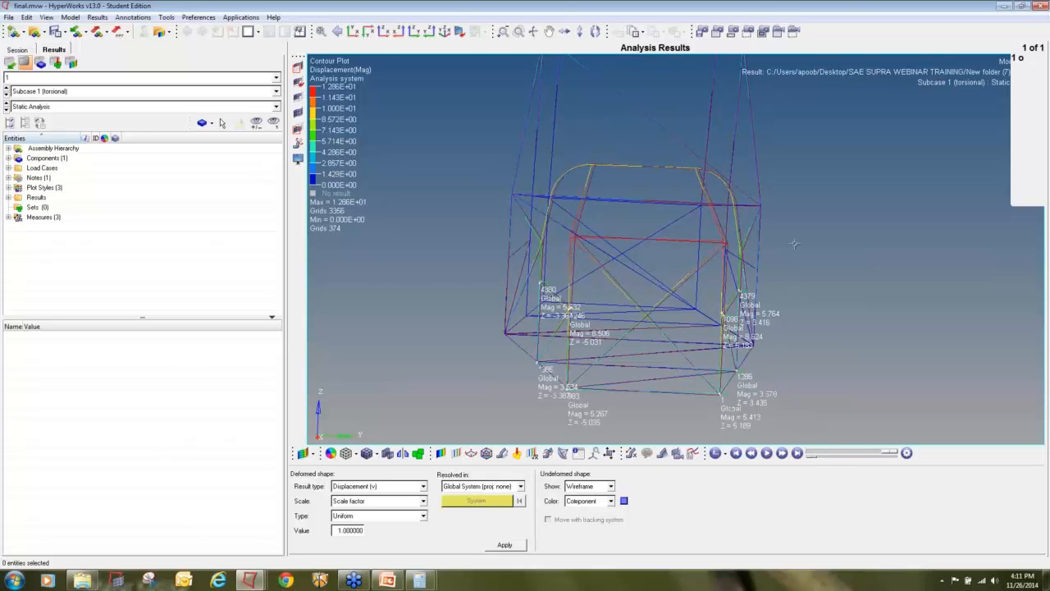
scroll(793, 246, up, 3)
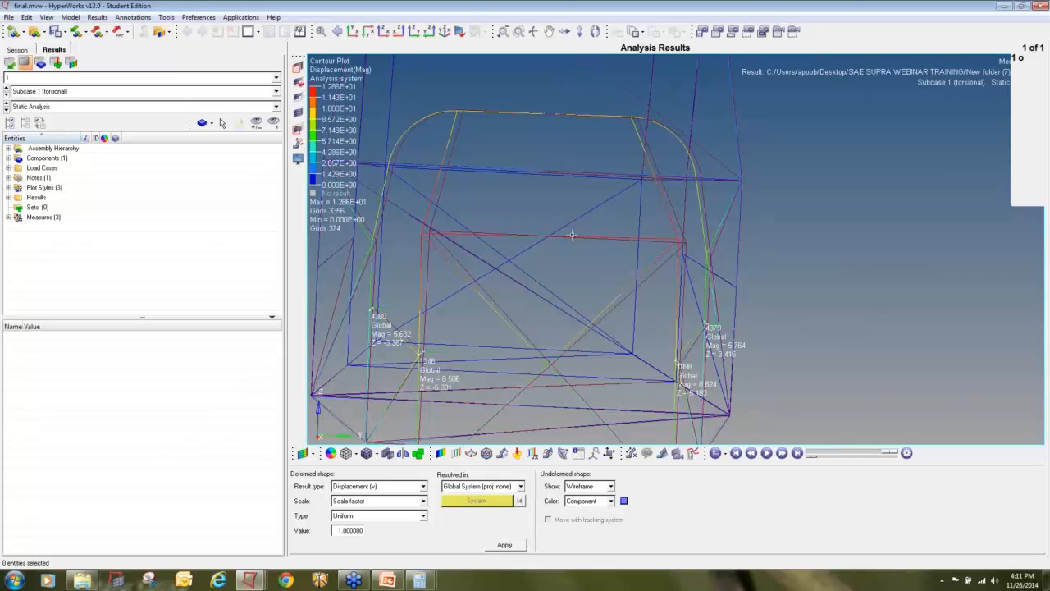
scroll(839, 238, down, 5)
mouse_move(675, 248)
ctrl+mouse_down()
mouse_move(660, 261)
mouse_move(792, 394)
mouse_move(681, 346)
ctrl+mouse_up()
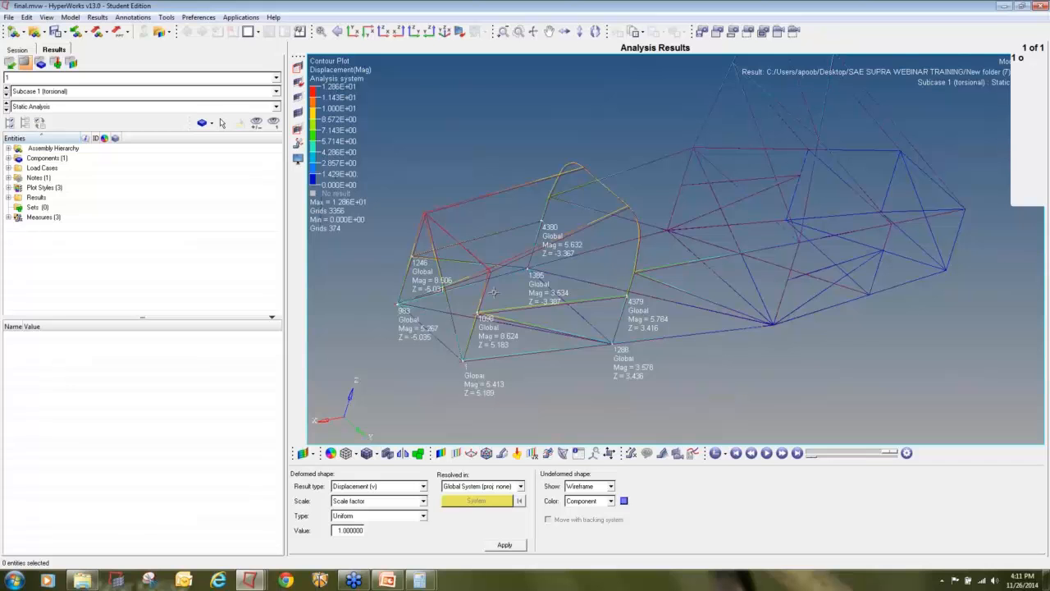
ctrl+drag(493, 292, 553, 328)
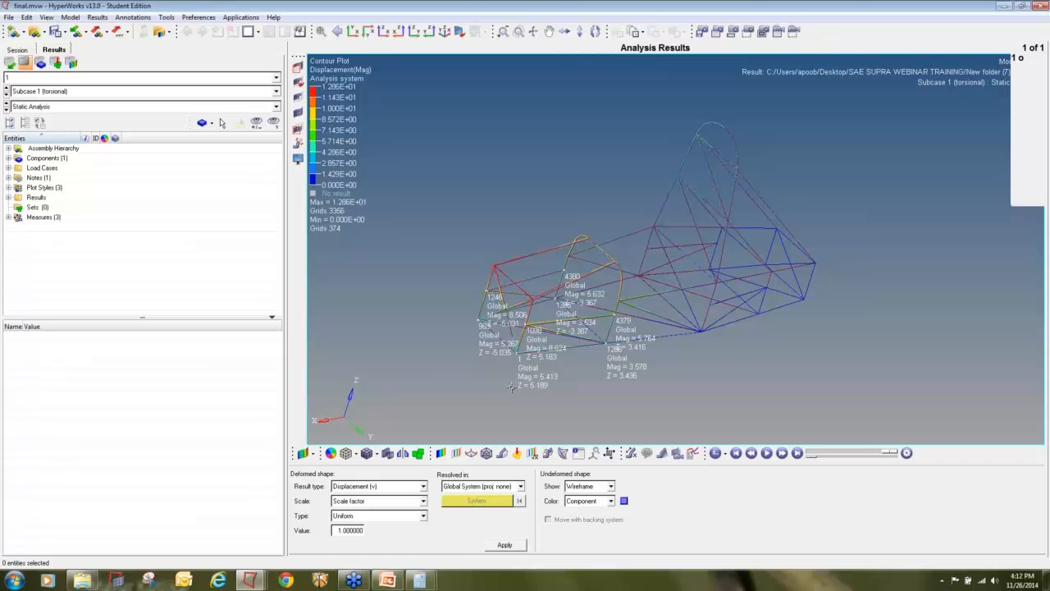
Switch to the New folder (8) results, start the animation and change the load case to Subcase 2 (Bending)
mouse_move(250, 581)
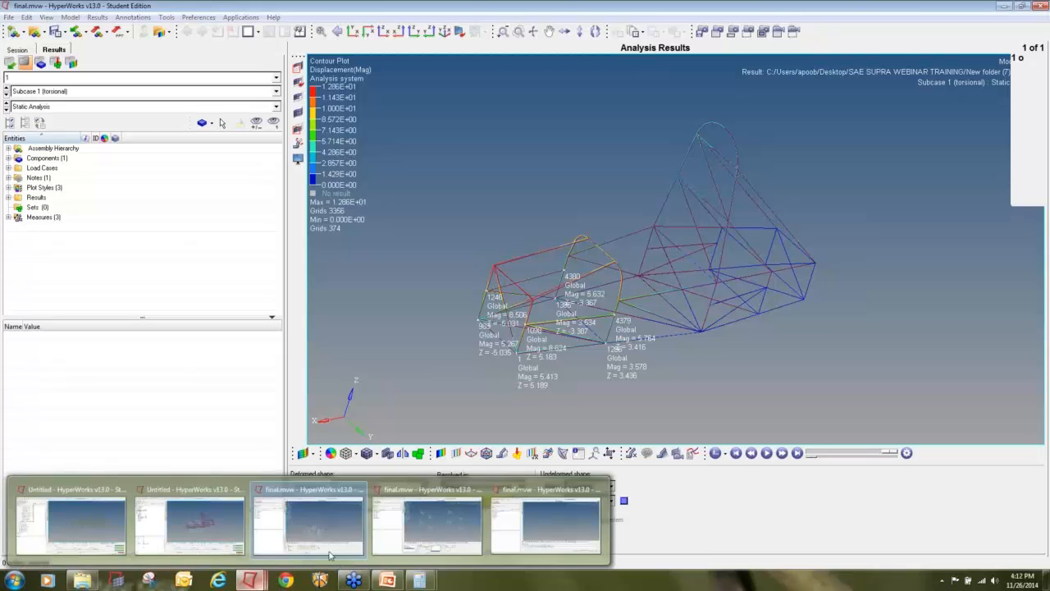
click(433, 521)
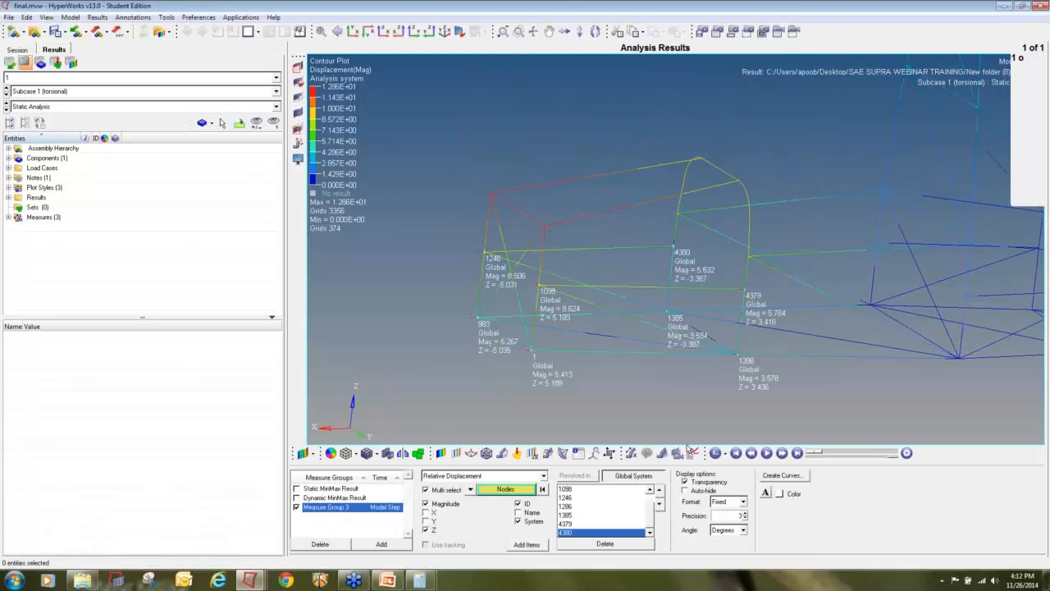
click(765, 453)
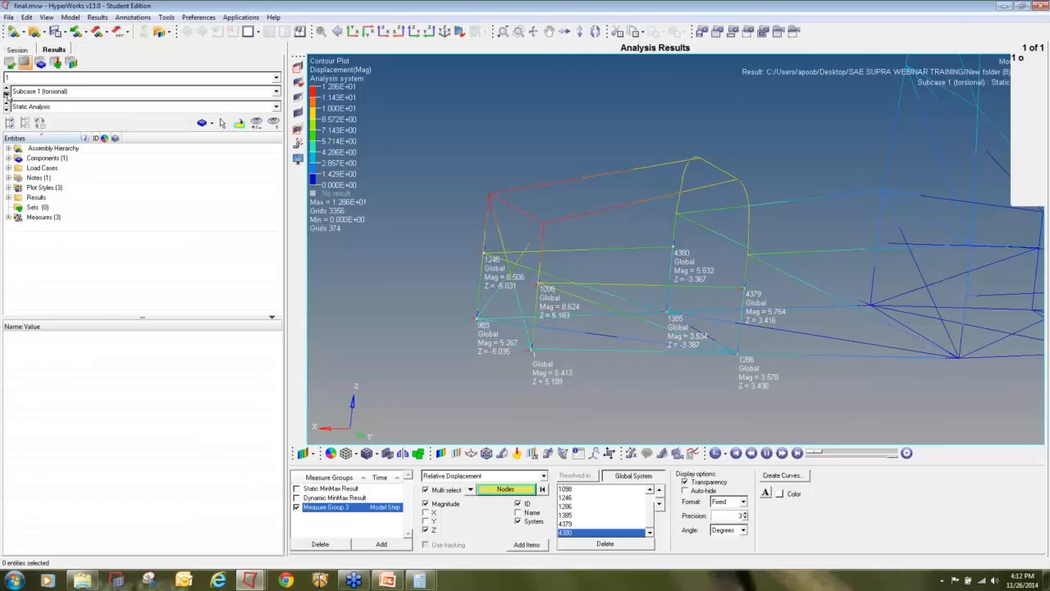
click(6, 95)
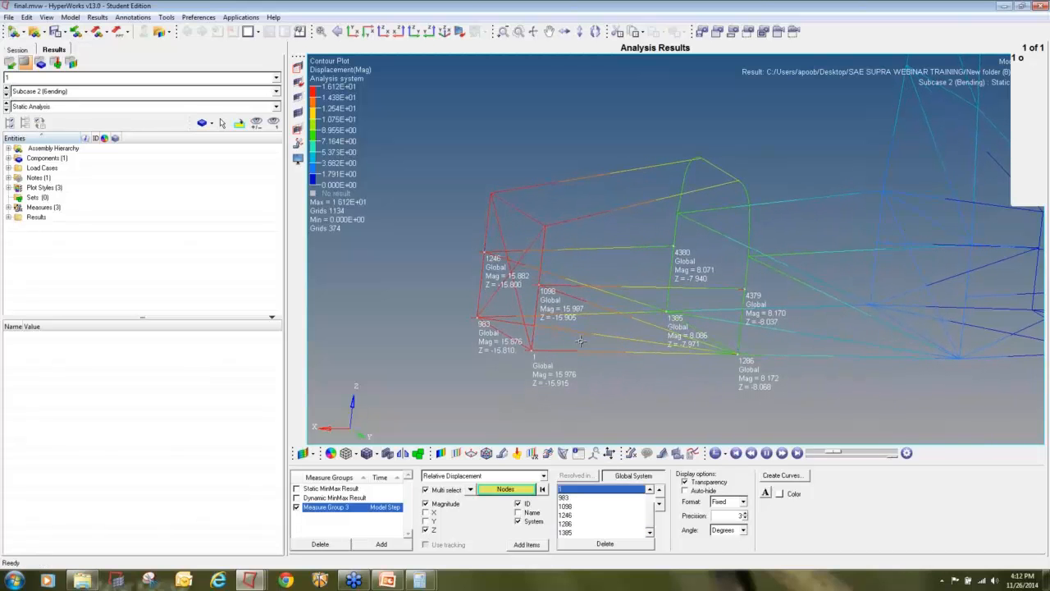
ctrl+drag(508, 333, 459, 323)
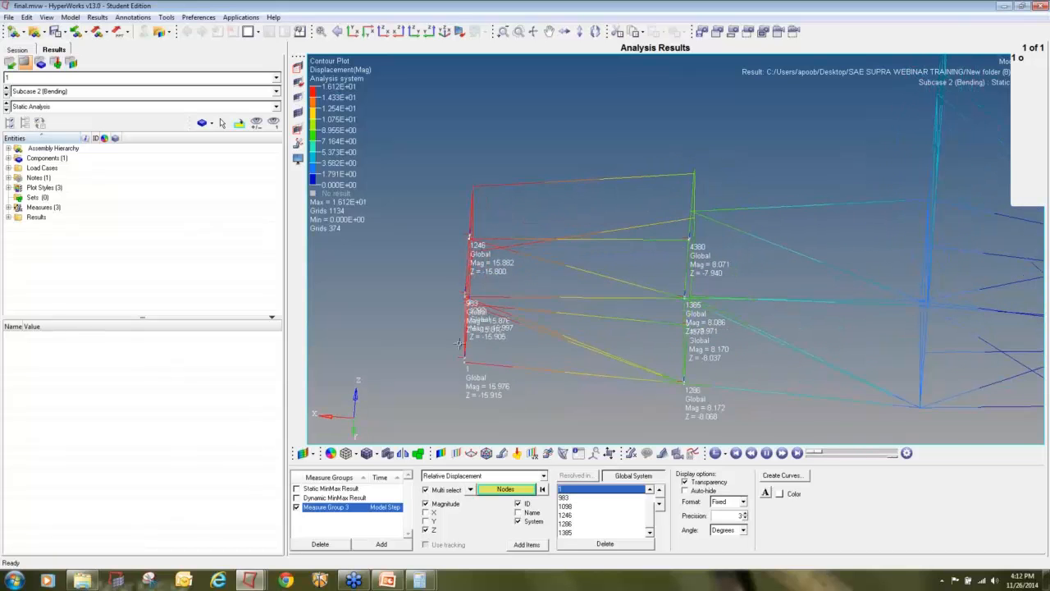
Switch to Calculator and average the eight front-end node displacements: 15.8, 15.8, 15.9, 15.9, 8, 8.1, 8 and 8.1
ctrl+drag(540, 286, 727, 253)
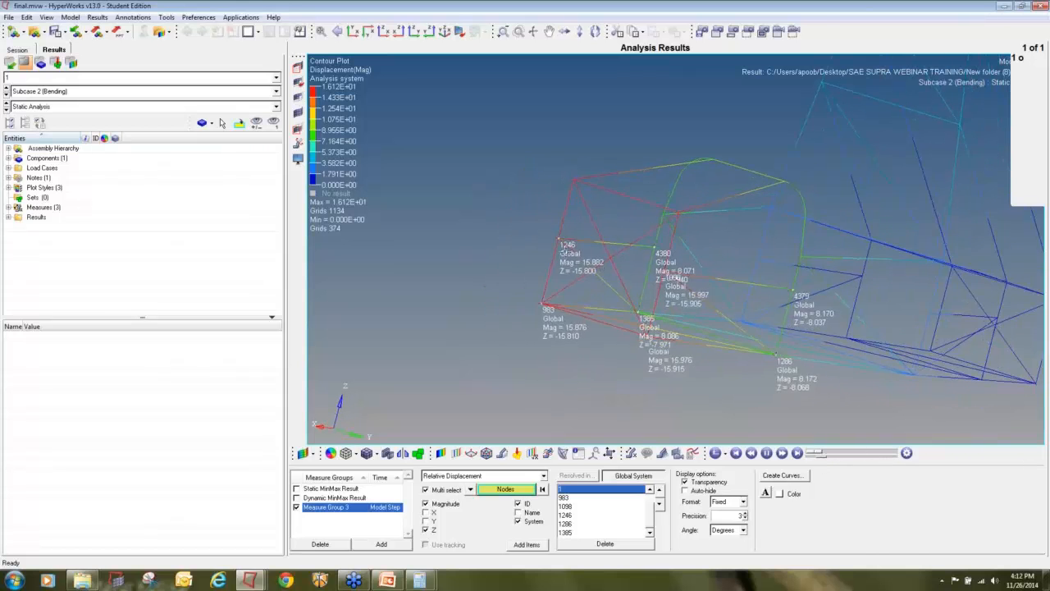
scroll(581, 277, up, 4)
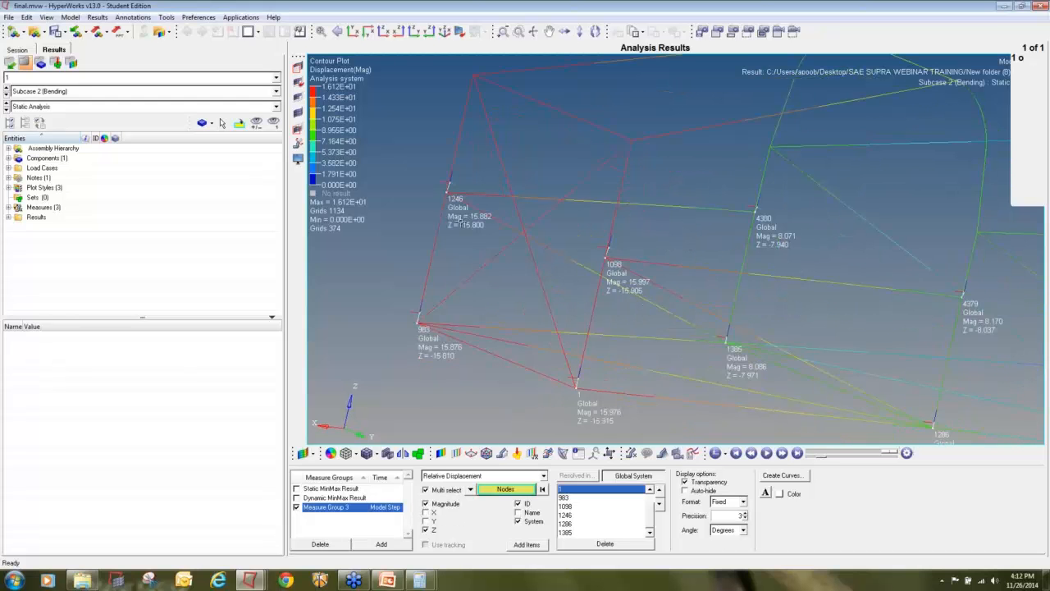
drag(657, 277, 629, 255)
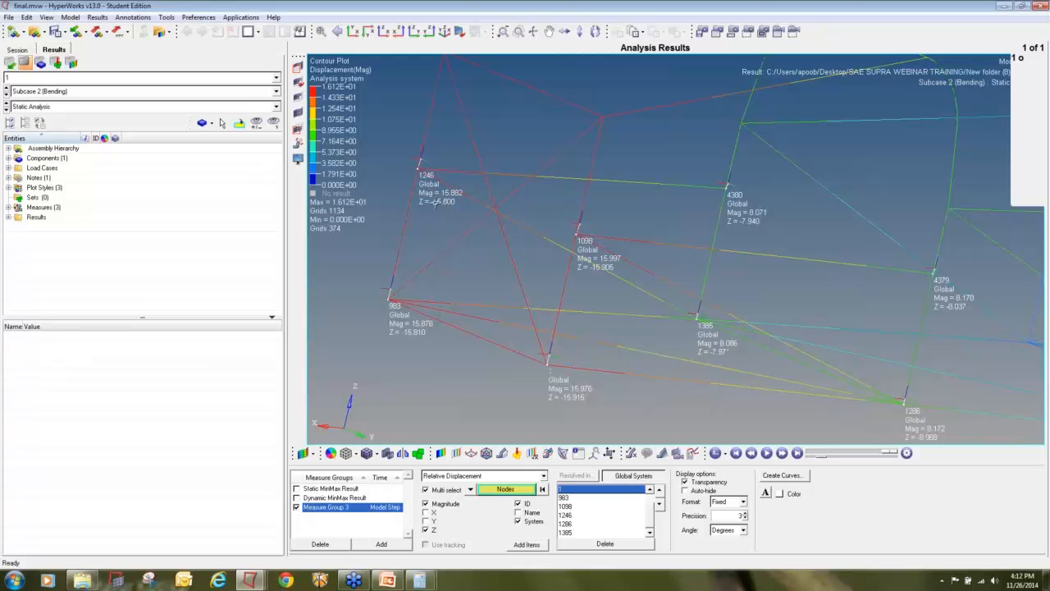
key(alt+Tab)
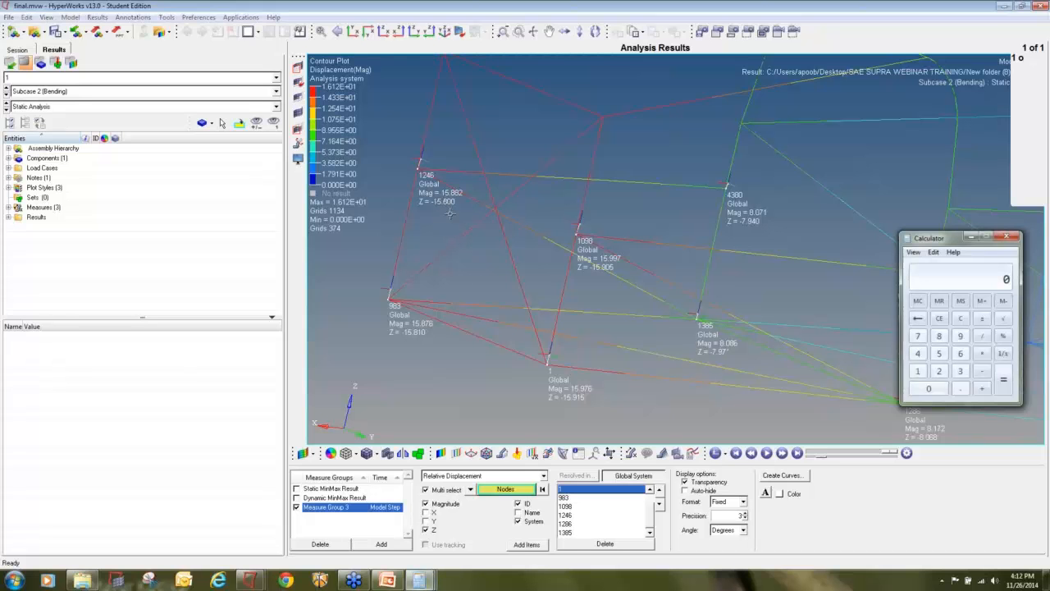
drag(954, 241, 819, 212)
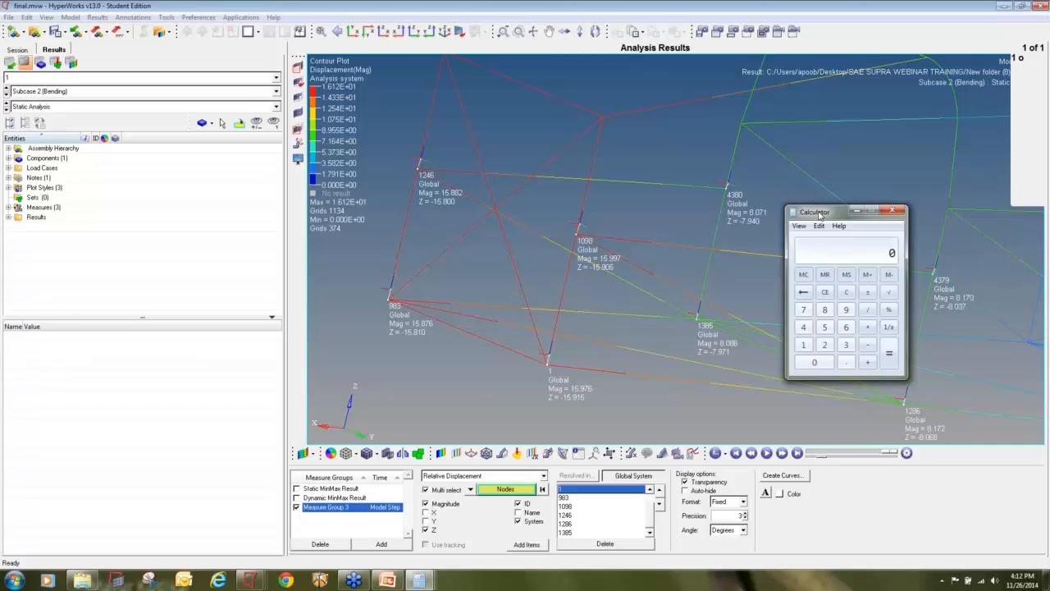
text(15.8+15.8+15.9+15.9+8+8.1)
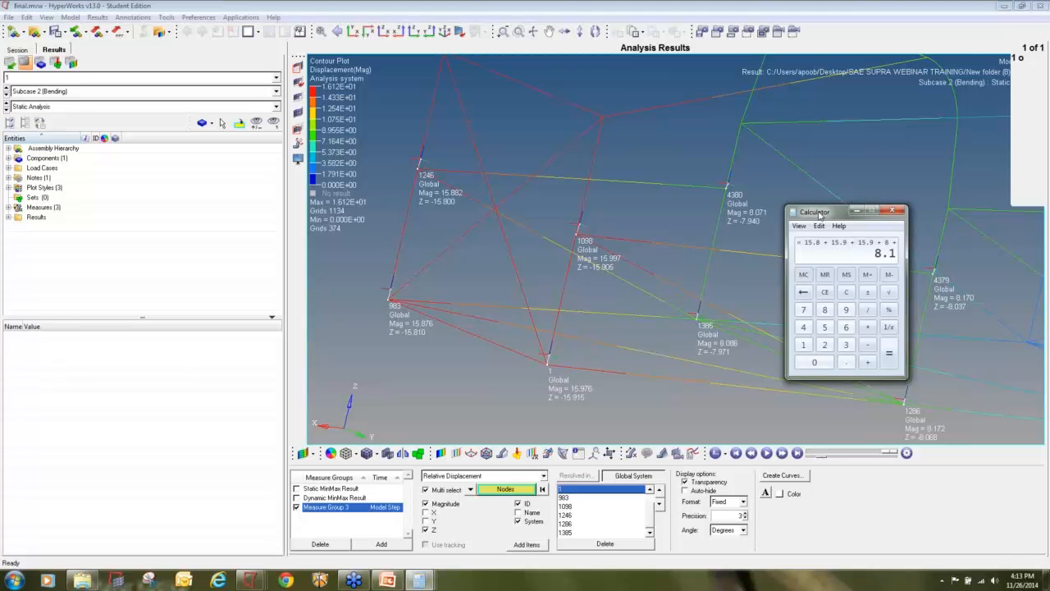
text(+8+8.1+/8)
key(Return)
Clear the calculator and divide 20000 by 11.95 to get the bending stiffness
click(845, 292)
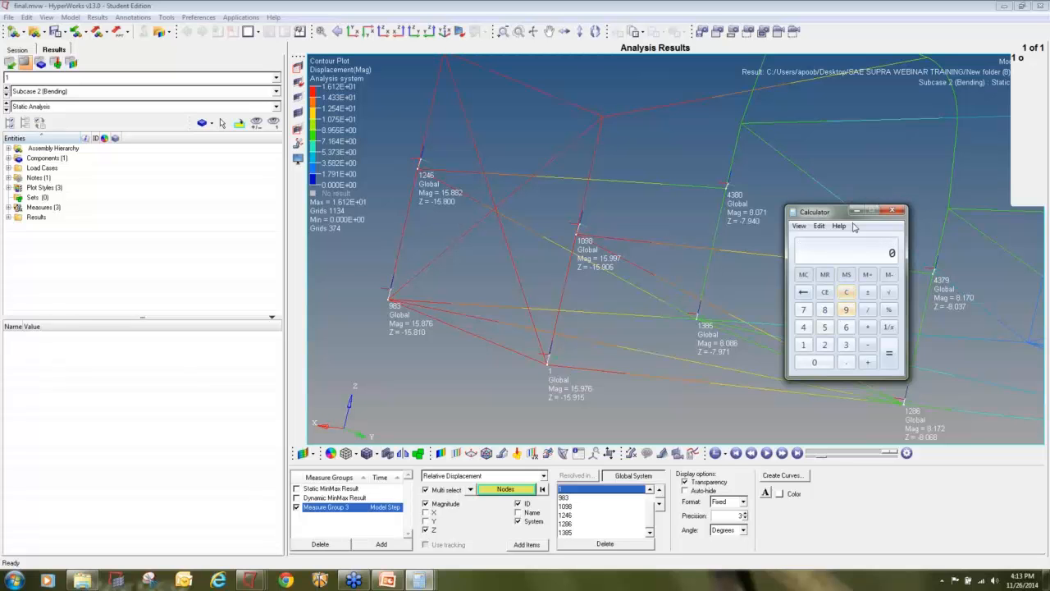
text(20000/)
text(11.95)
key(Return)
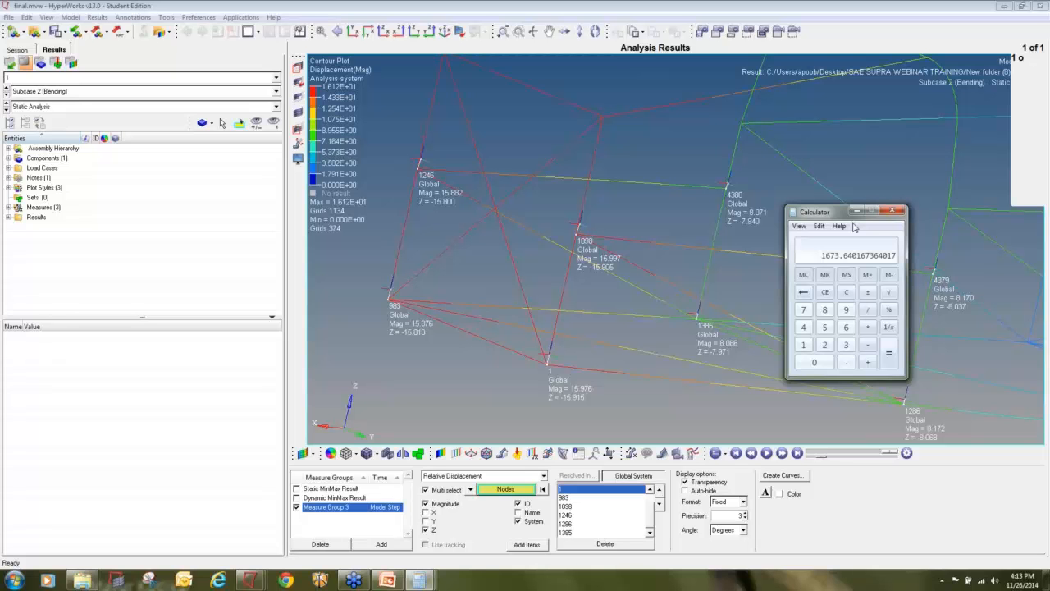
Switch to the New folder (6) results and maximize that window
click(6, 95)
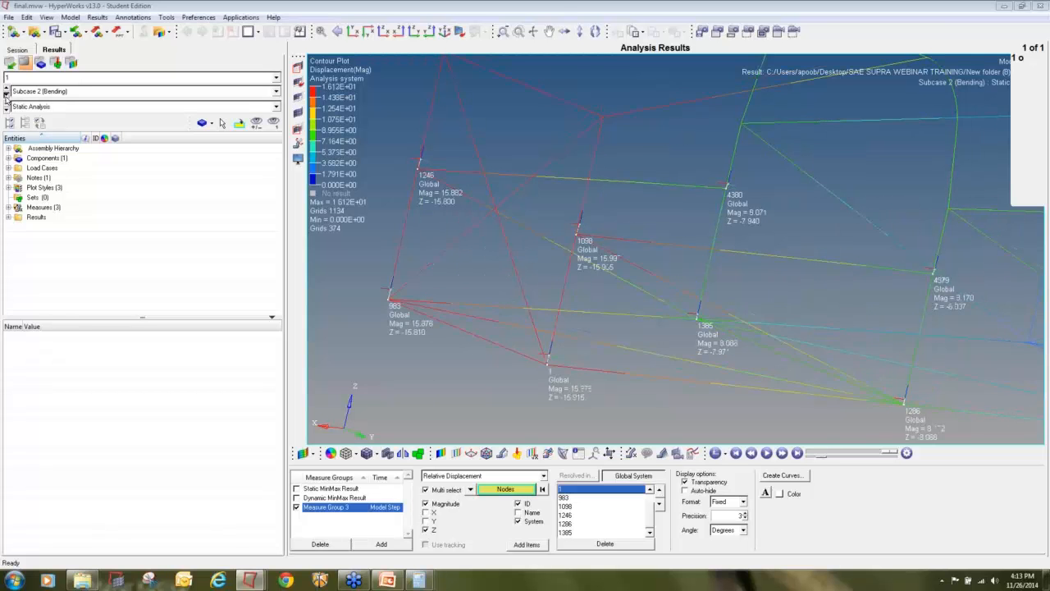
click(6, 95)
mouse_move(258, 582)
click(546, 521)
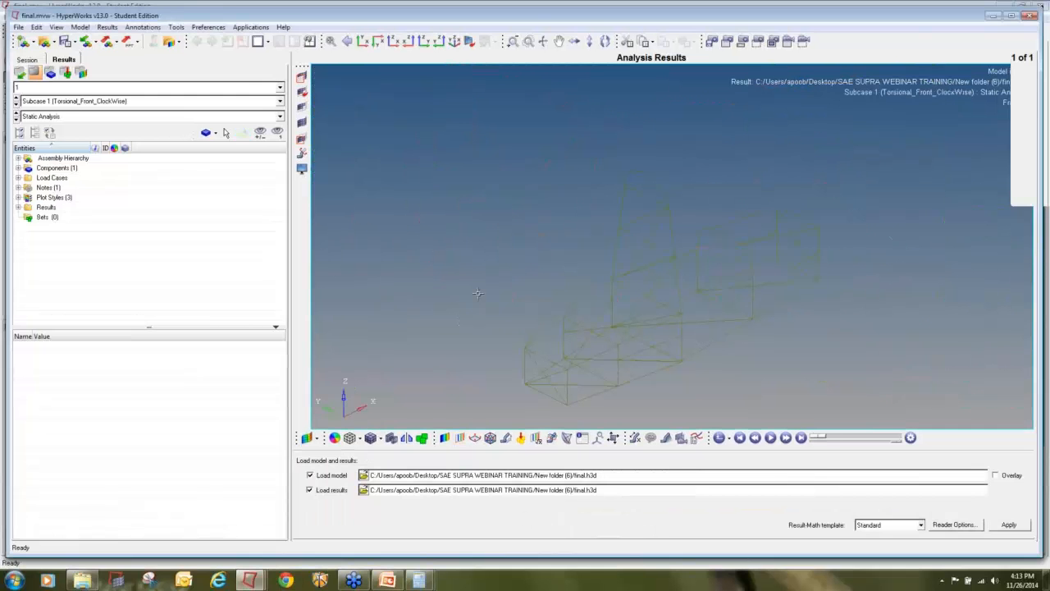
click(1011, 17)
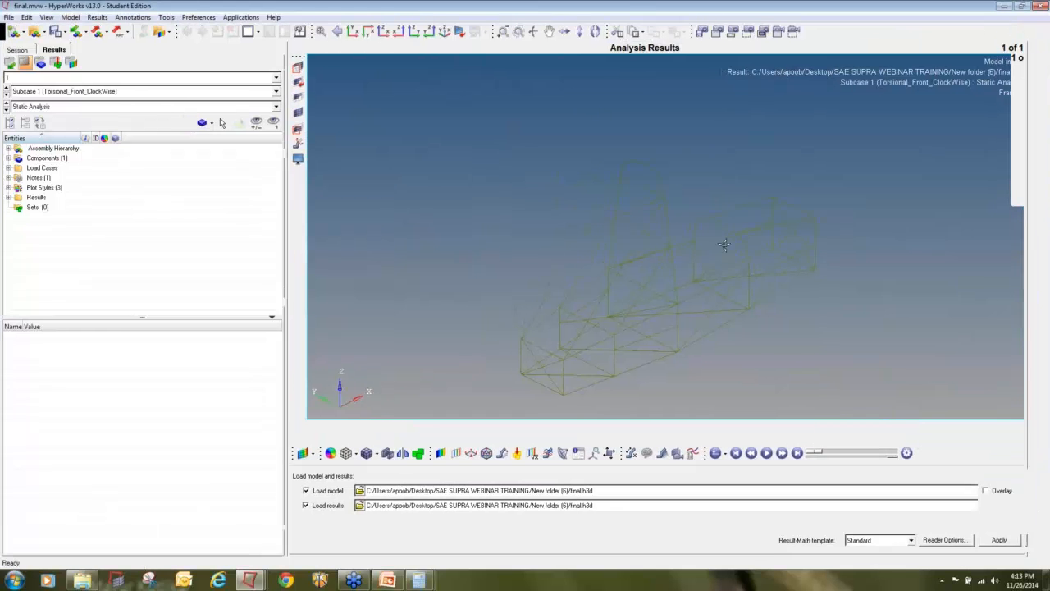
Contour the Displacement (Mag) results for Subcase 1 and label only the static maximum value on the chassis
mouse_move(790, 244)
ctrl+mouse_down()
mouse_move(552, 246)
mouse_move(880, 261)
mouse_move(835, 252)
ctrl+mouse_up()
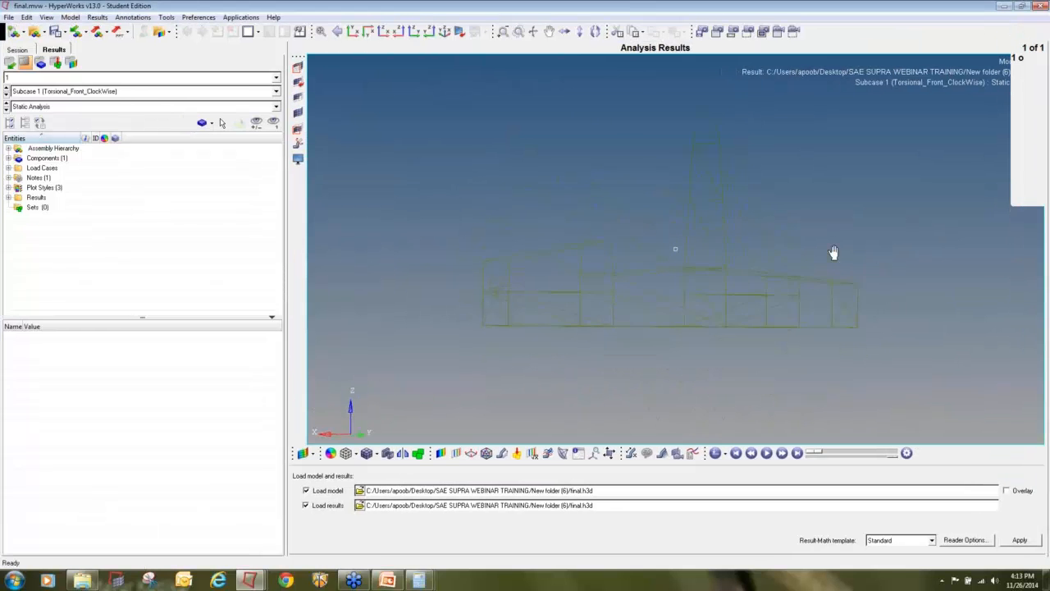
click(440, 453)
click(640, 544)
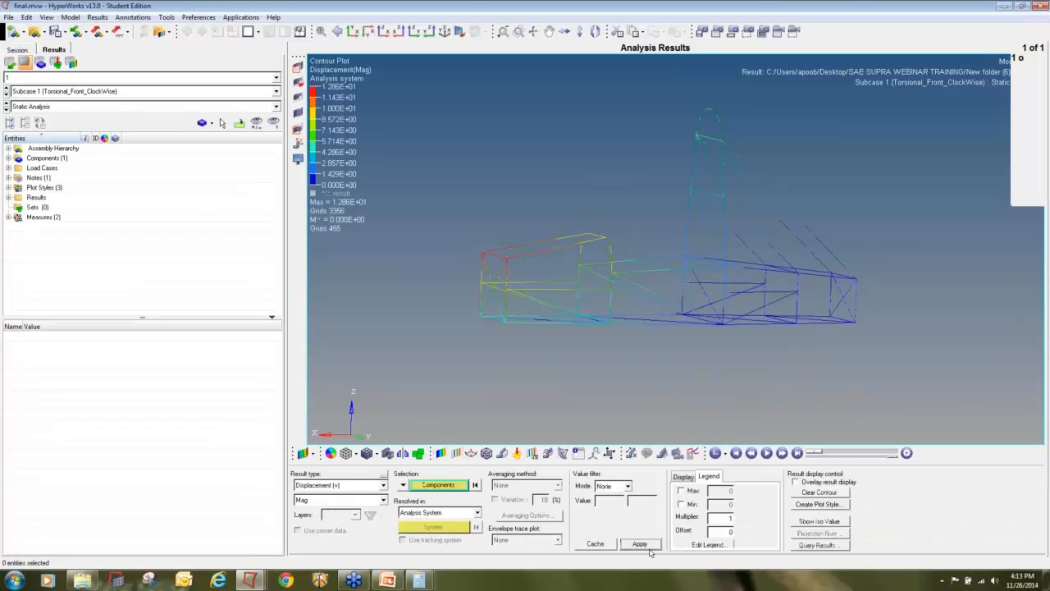
click(631, 452)
click(296, 489)
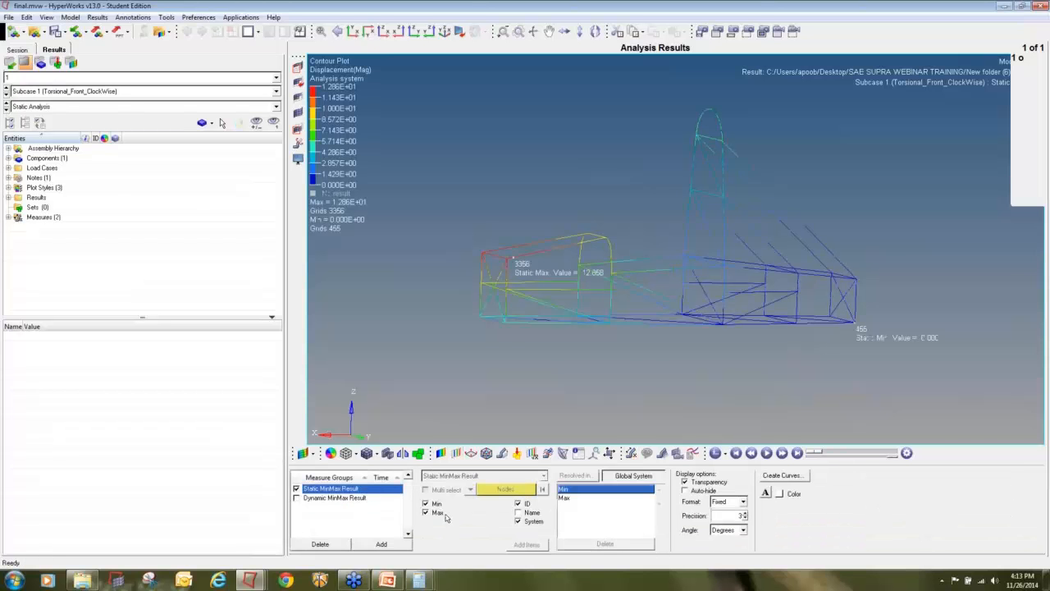
click(426, 504)
ctrl+drag(763, 327, 781, 337)
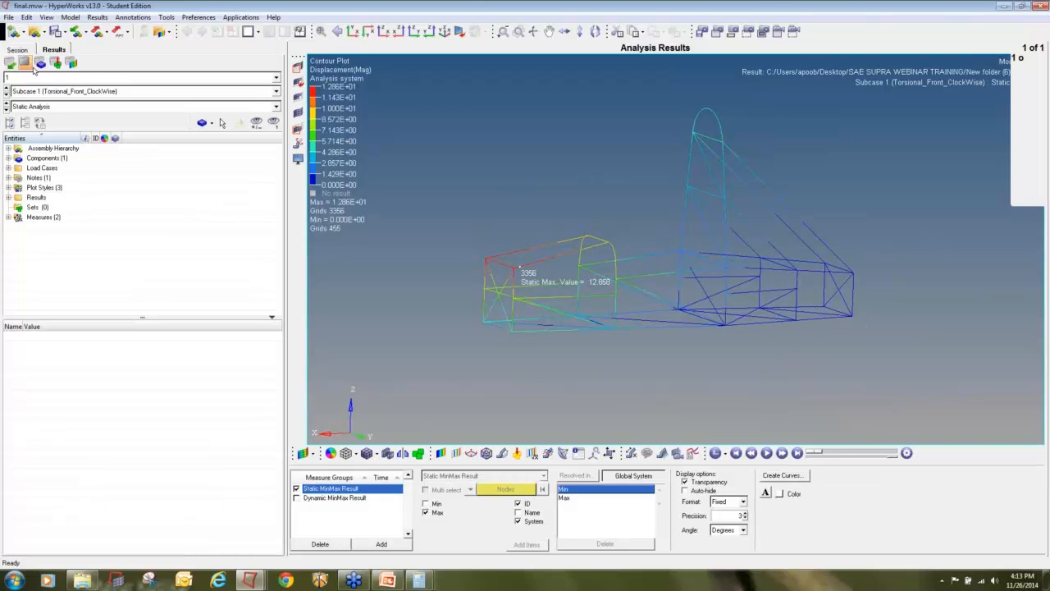
Go through the displacement contours of Subcases 2 to 8, examining each maximum, and return to Subcase 1 (Torsional_Front_ClockWise)
click(6, 95)
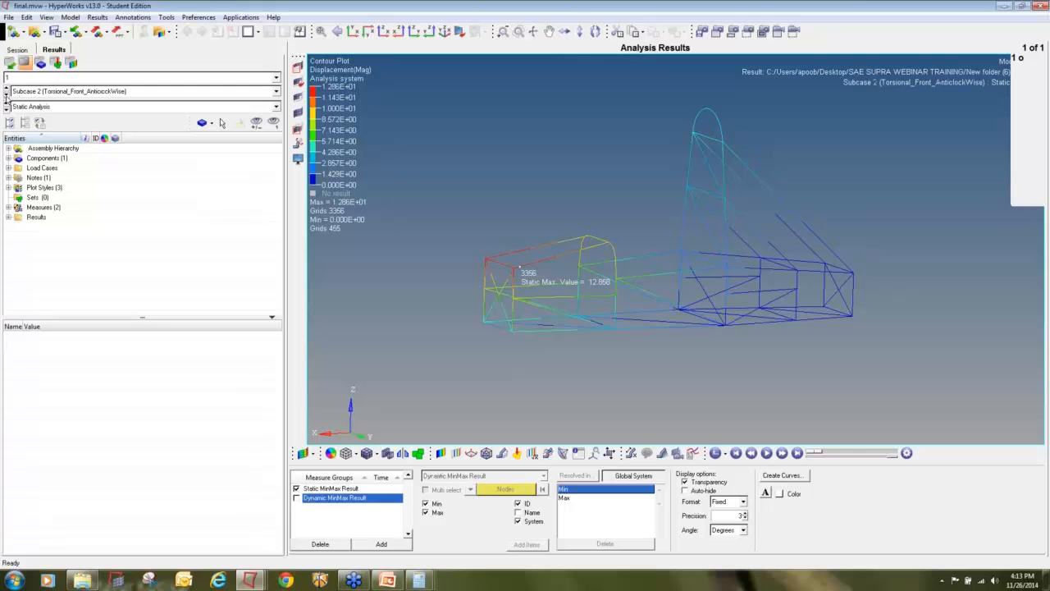
click(6, 95)
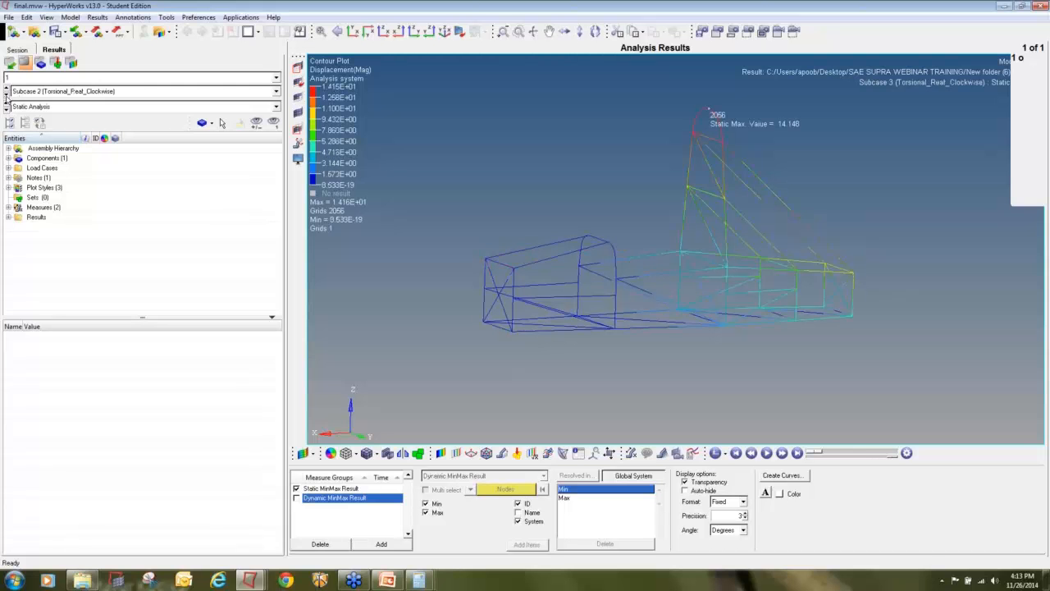
click(6, 95)
click(6, 96)
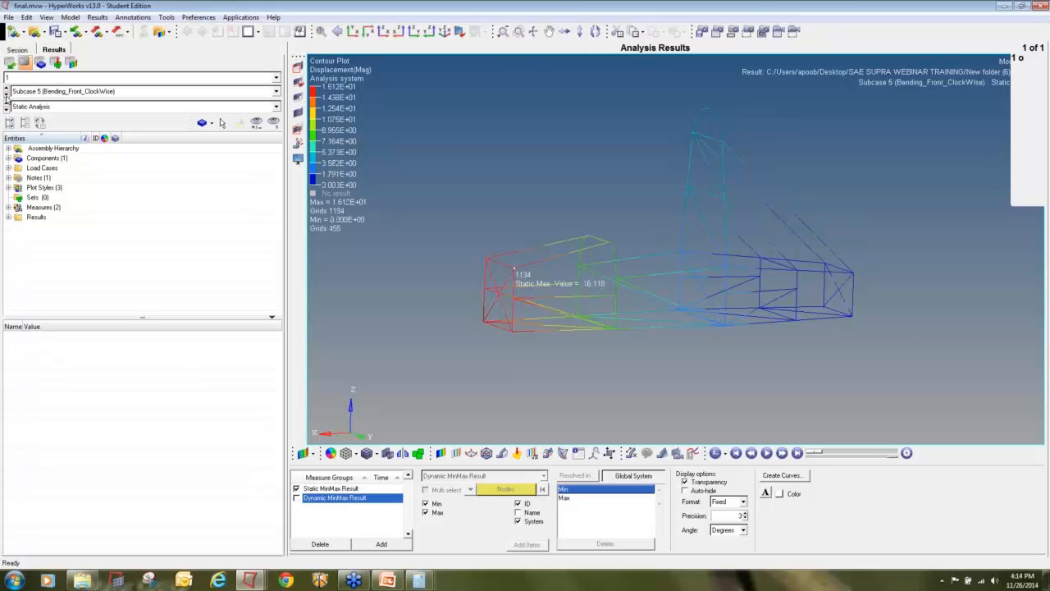
click(6, 95)
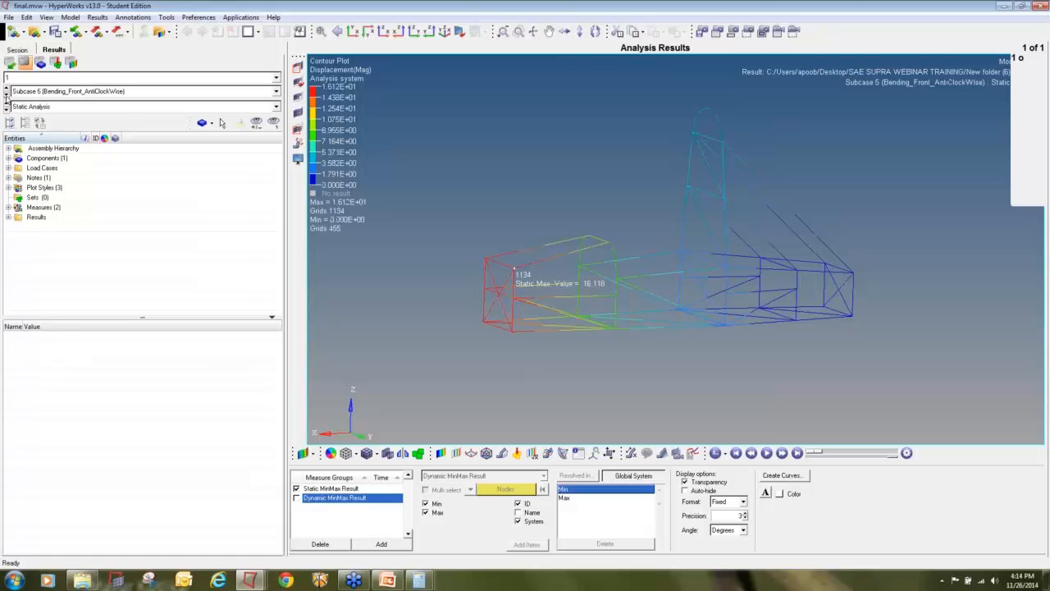
click(7, 95)
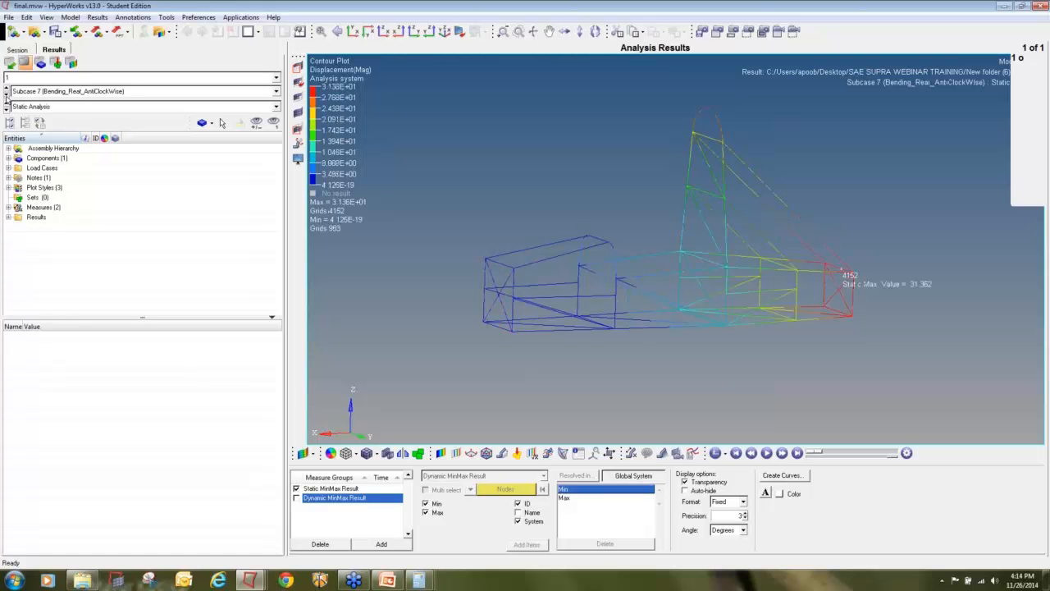
click(6, 95)
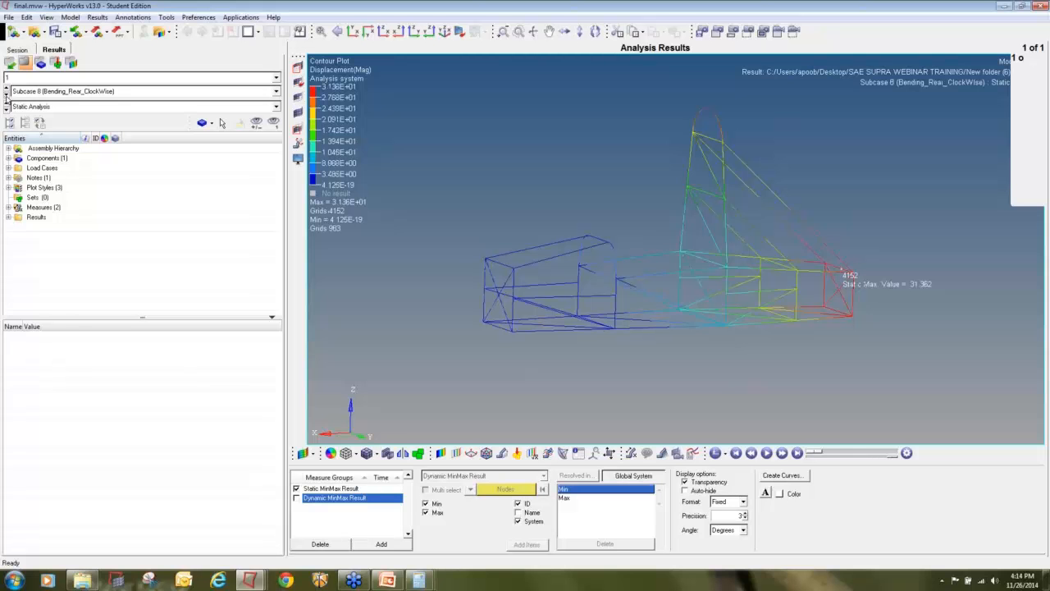
click(6, 95)
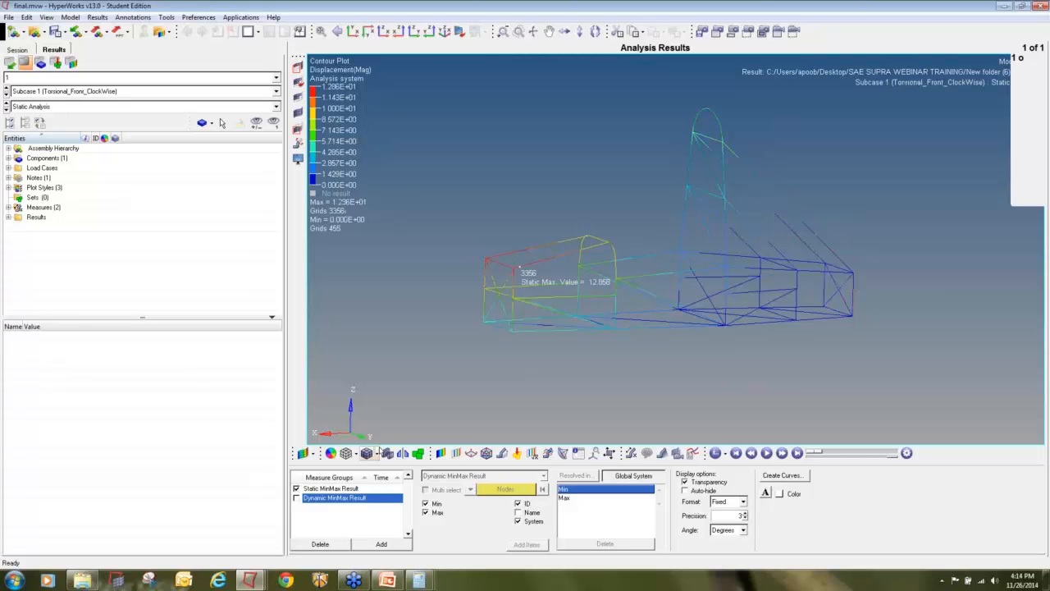
Contour the Element Stresses (1D) result as CBAR/CBEAM Axial Stress with Simple averaging
click(453, 452)
click(382, 485)
click(359, 507)
click(383, 500)
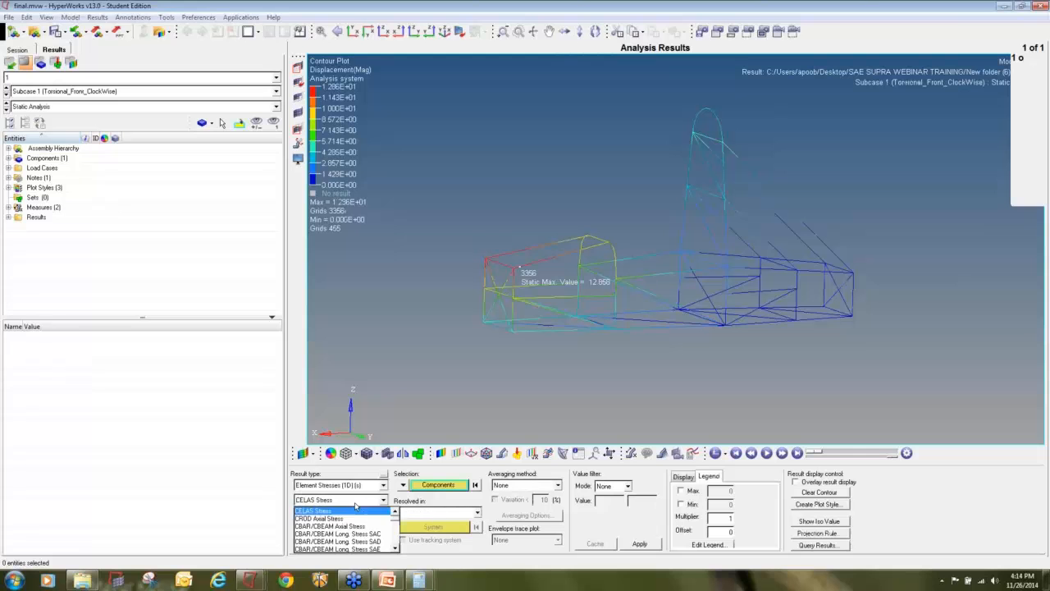
click(352, 526)
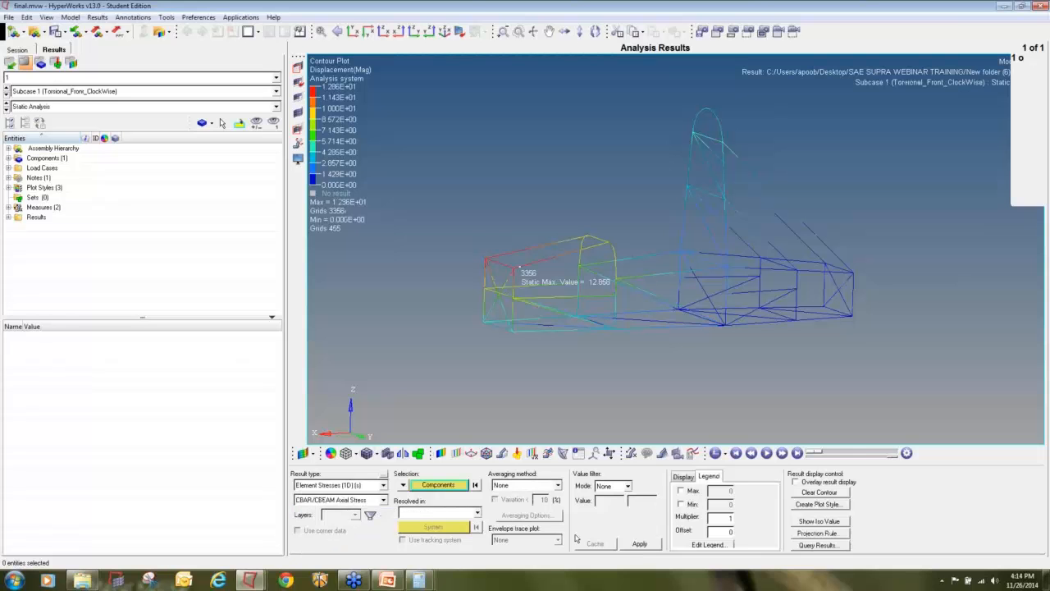
click(542, 485)
click(530, 503)
click(639, 544)
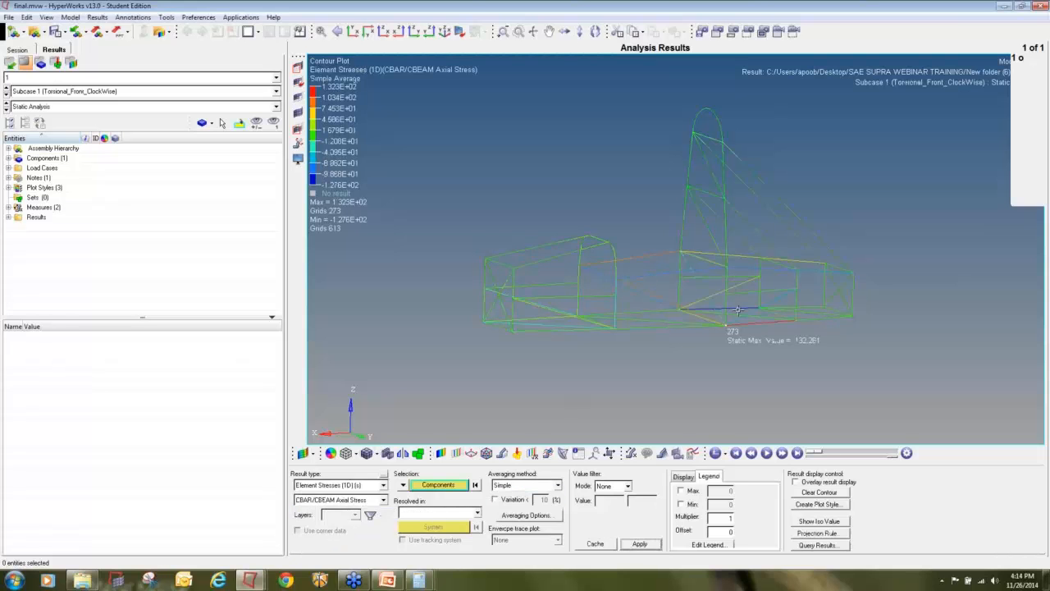
Examine where the maximum axial stress occurs on the chassis in each load case, from Subcase 1 through Subcase 8 (Bending_Rear_ClockWise)
ctrl+drag(727, 313, 760, 289)
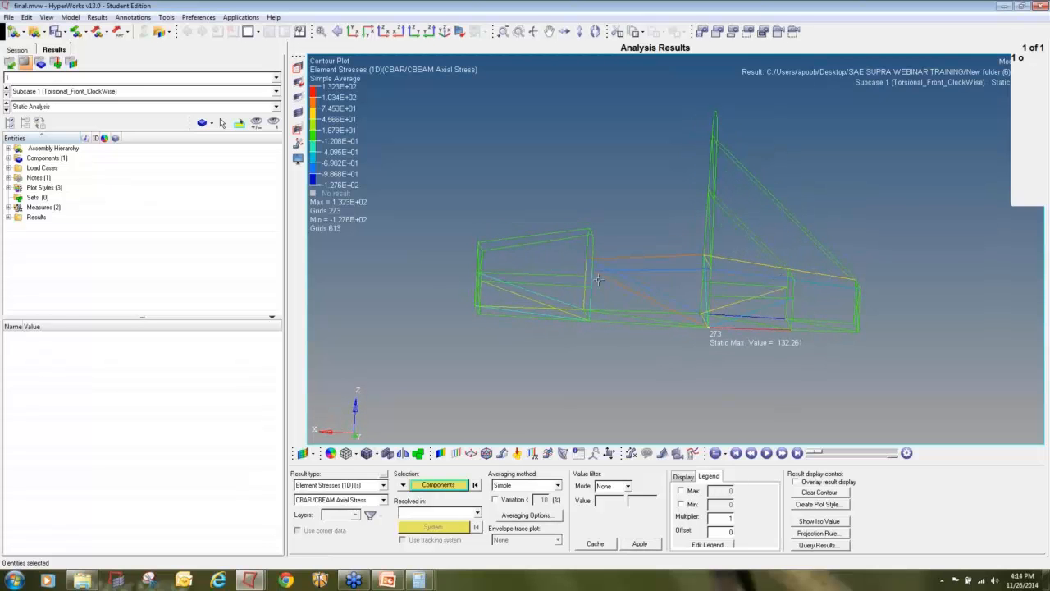
scroll(592, 274, up, 3)
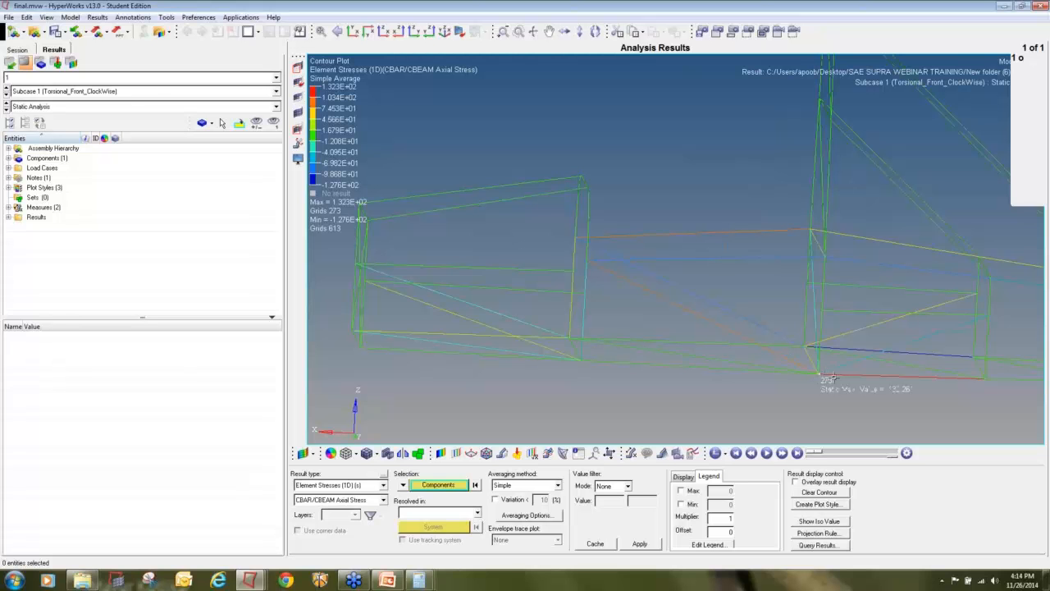
scroll(824, 371, up, 2)
scroll(803, 362, down, 4)
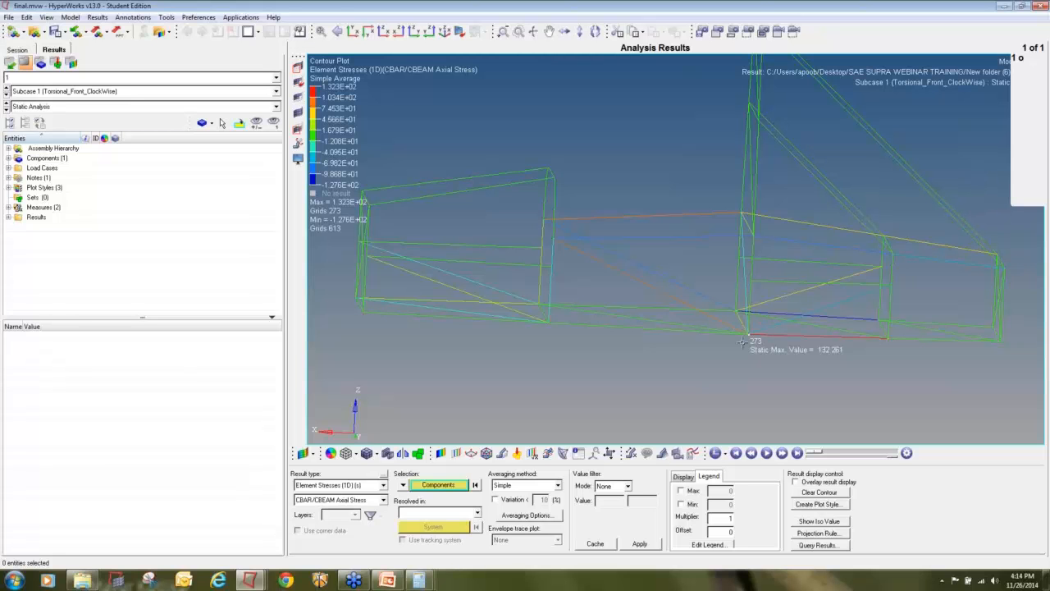
click(5, 96)
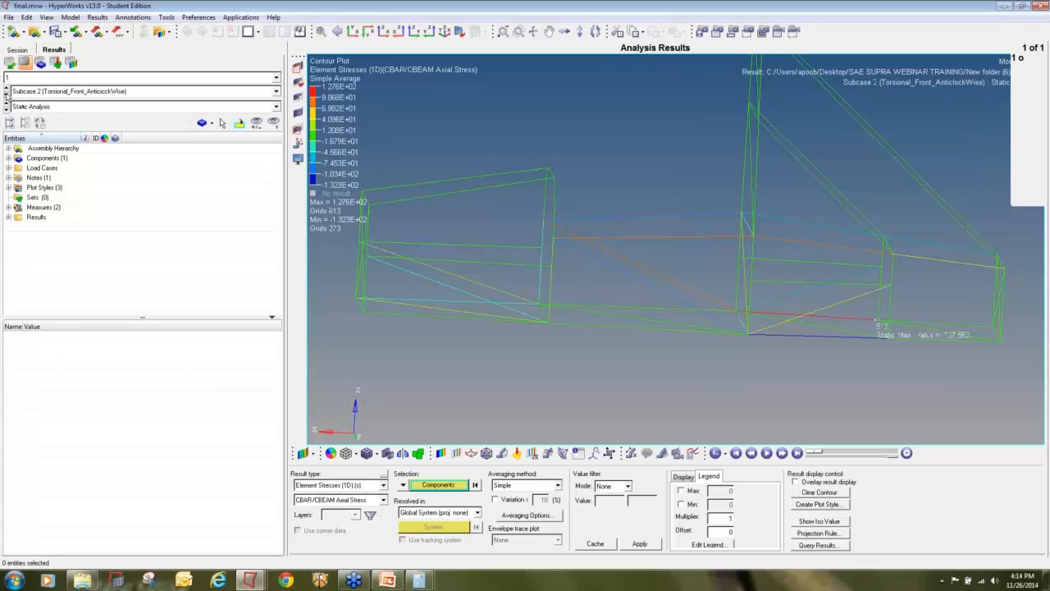
click(5, 96)
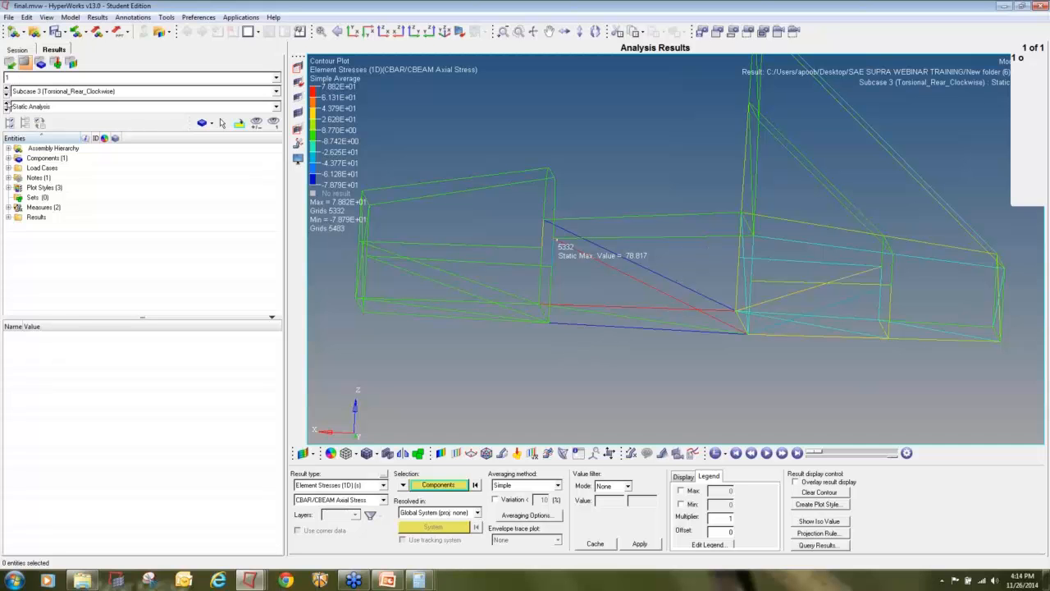
click(7, 94)
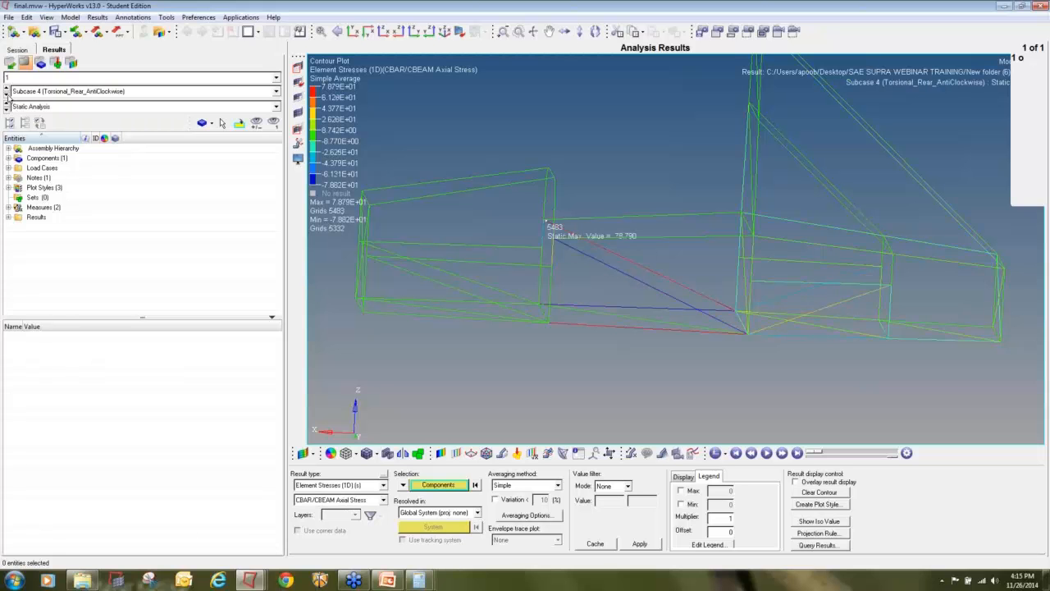
click(6, 94)
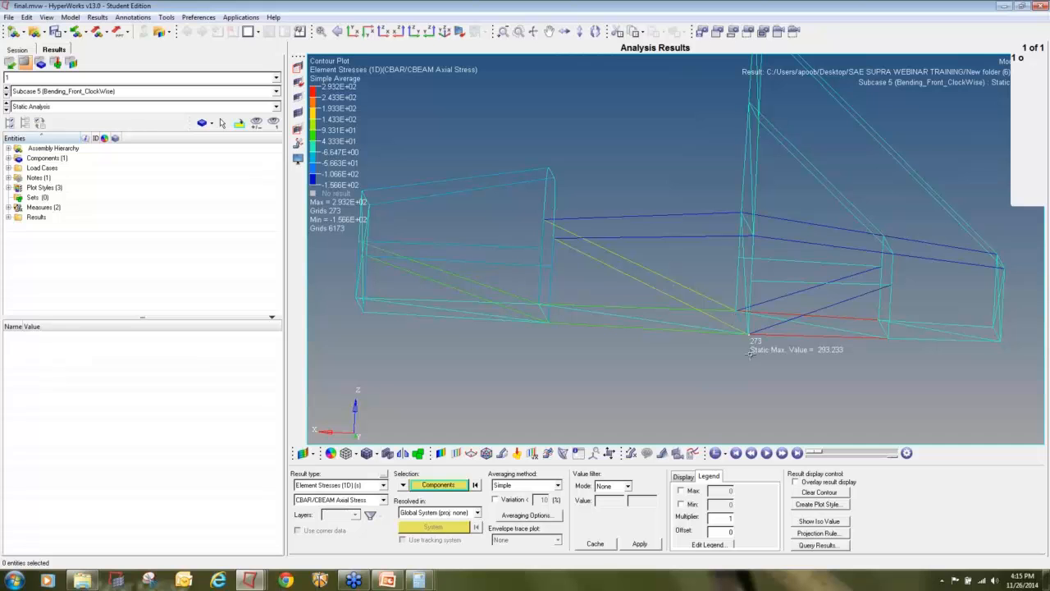
click(7, 95)
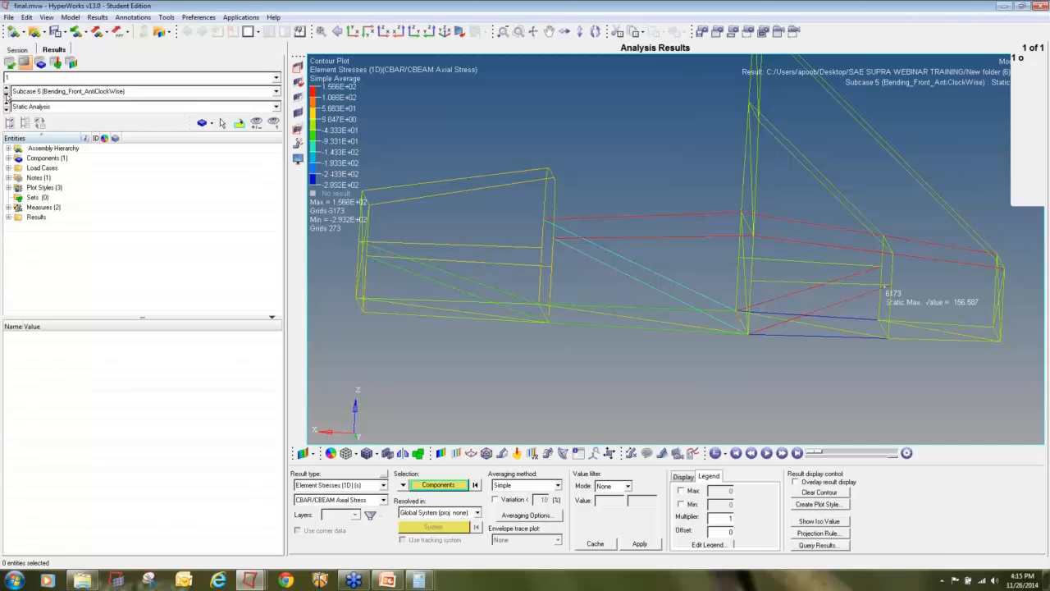
click(6, 95)
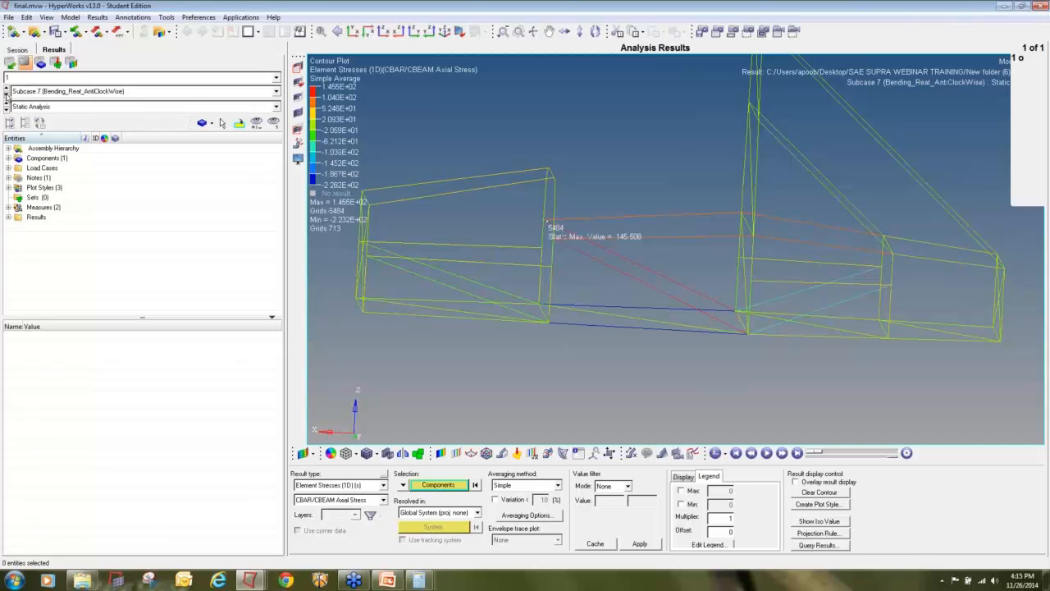
click(7, 96)
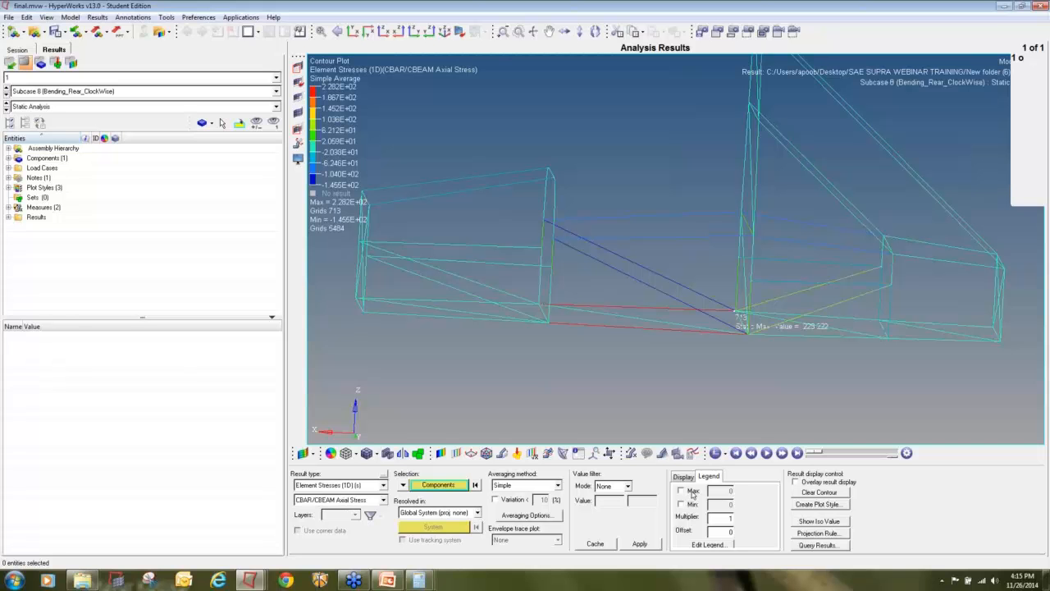
Animate the Subcase 8 deformation and set the deformed shape's uniform scale factor to 10
click(766, 453)
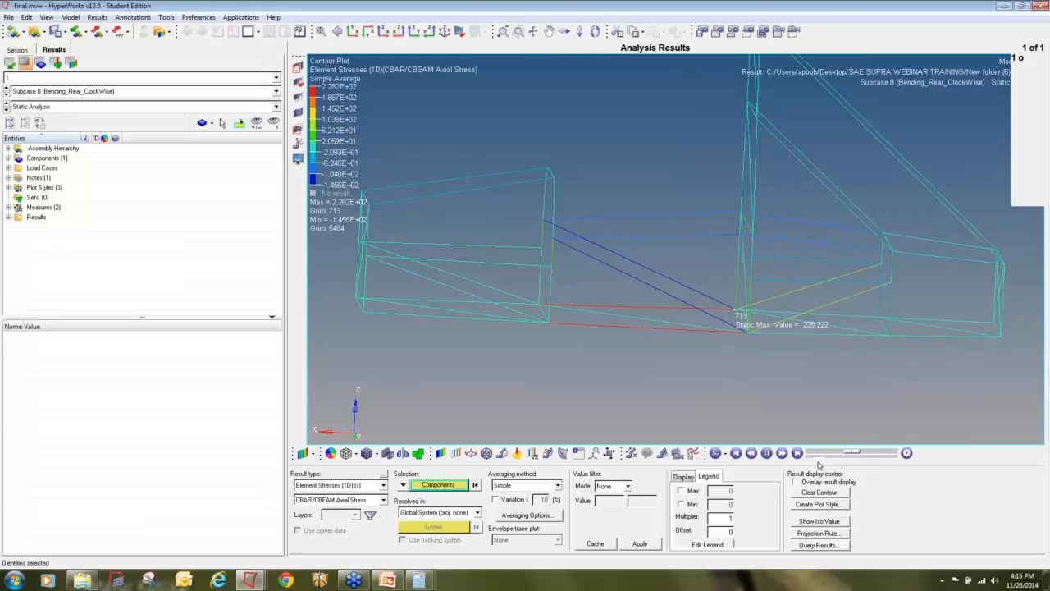
click(500, 454)
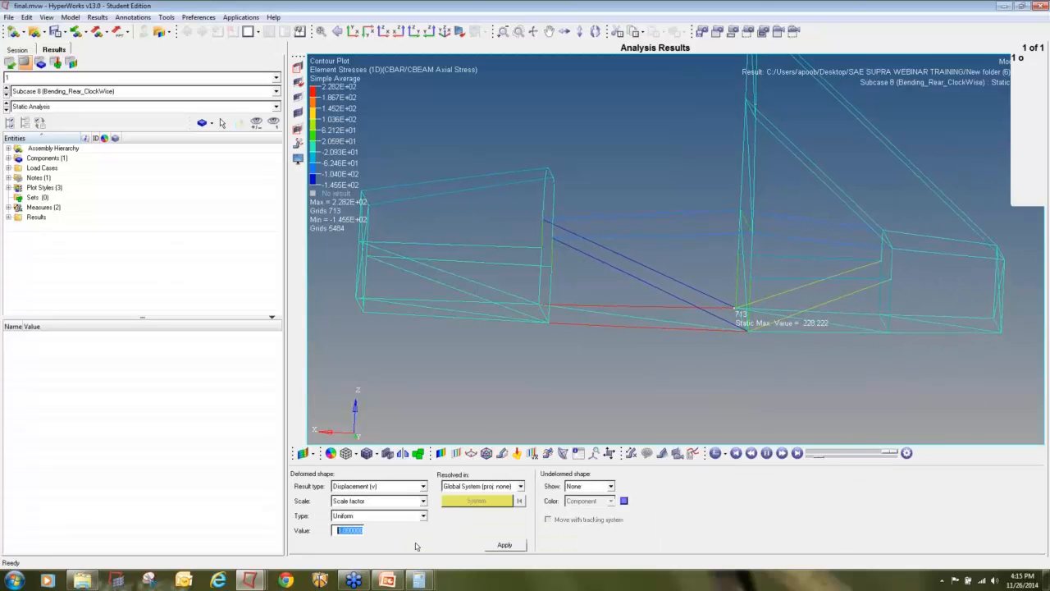
text(10)
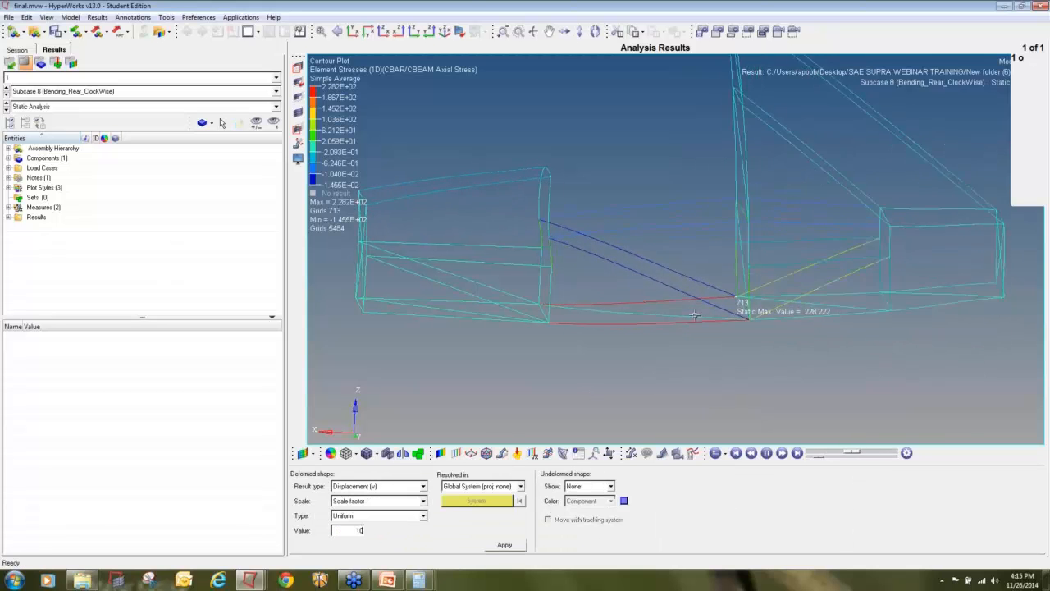
ctrl+right_drag(701, 329, 735, 351)
scroll(735, 352, down, 3)
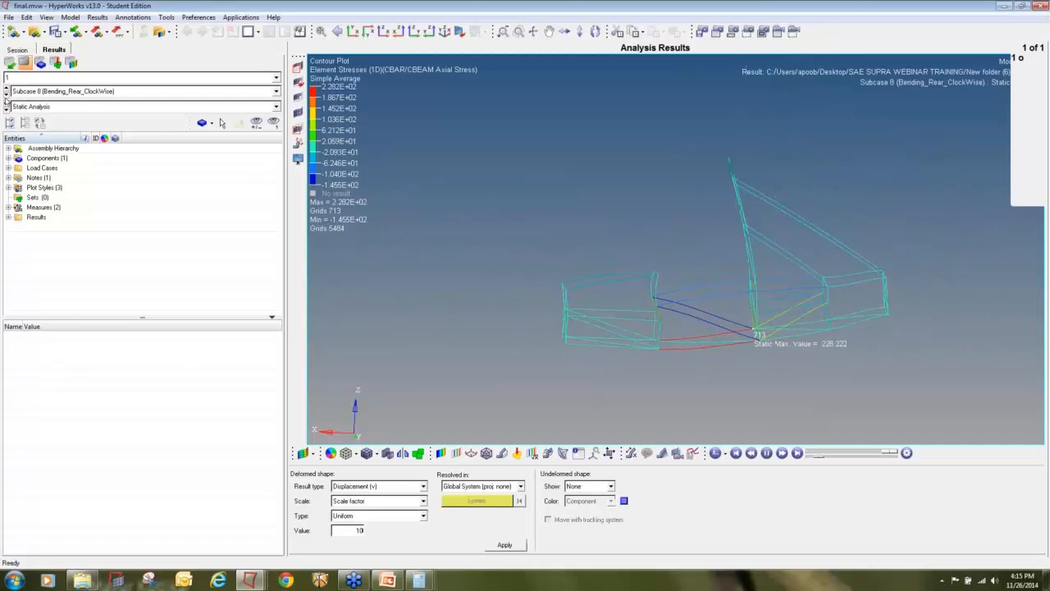
Examine the animated deformation with axial stress contours for Subcases 1 to 8, inspecting Subcase 8 (Bending_Rear_ClockWise) closely
click(7, 95)
ctrl+drag(706, 256, 784, 280)
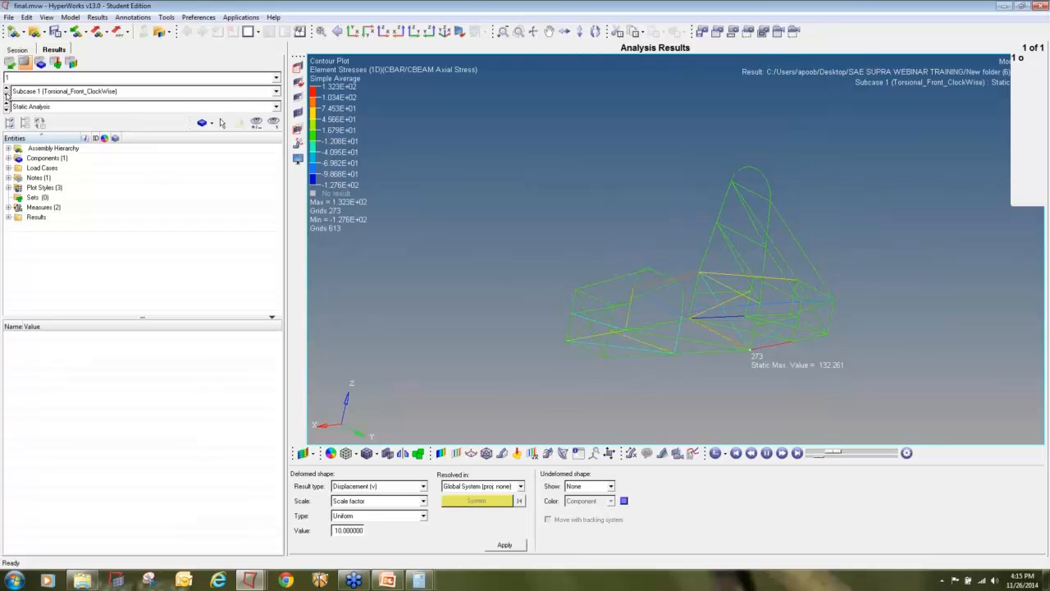
click(6, 94)
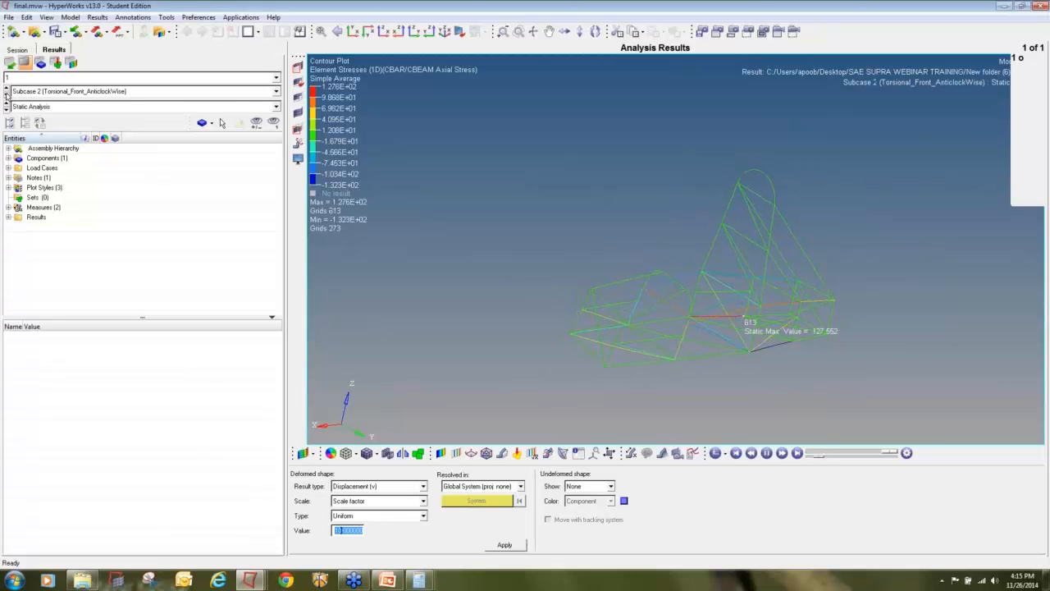
click(6, 95)
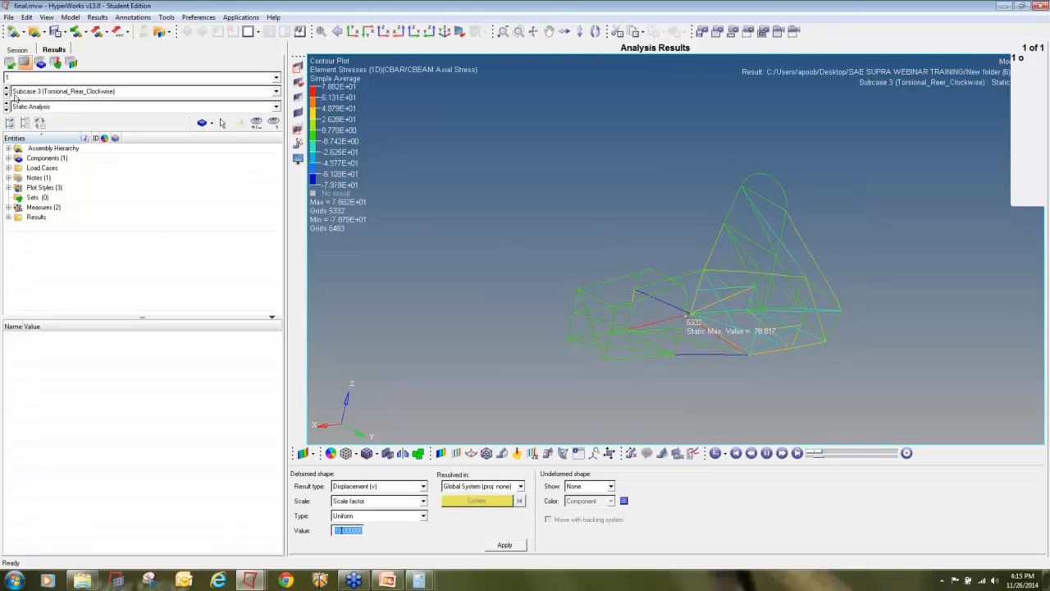
click(6, 95)
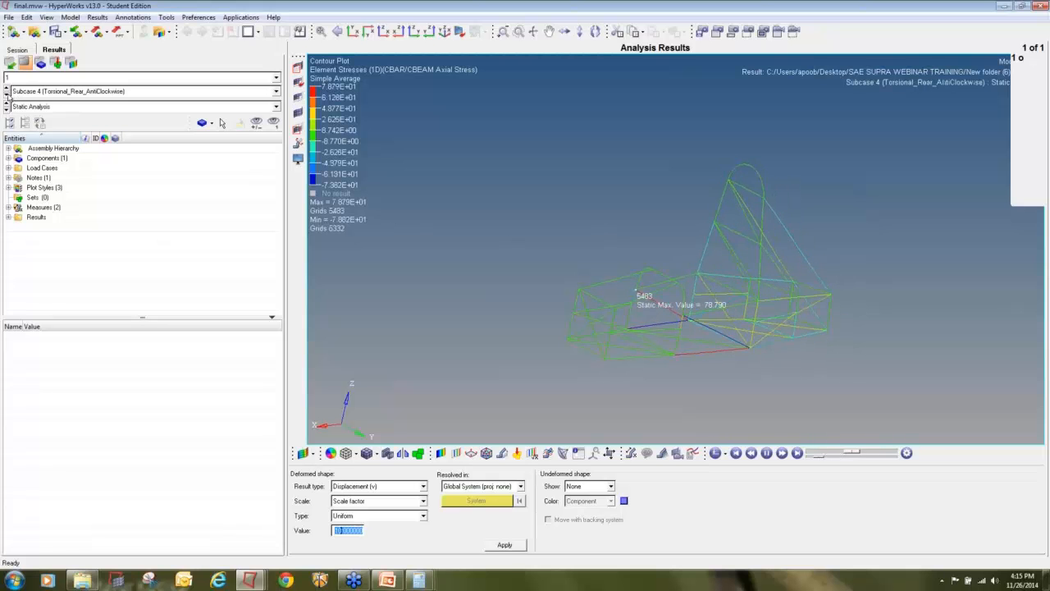
click(6, 94)
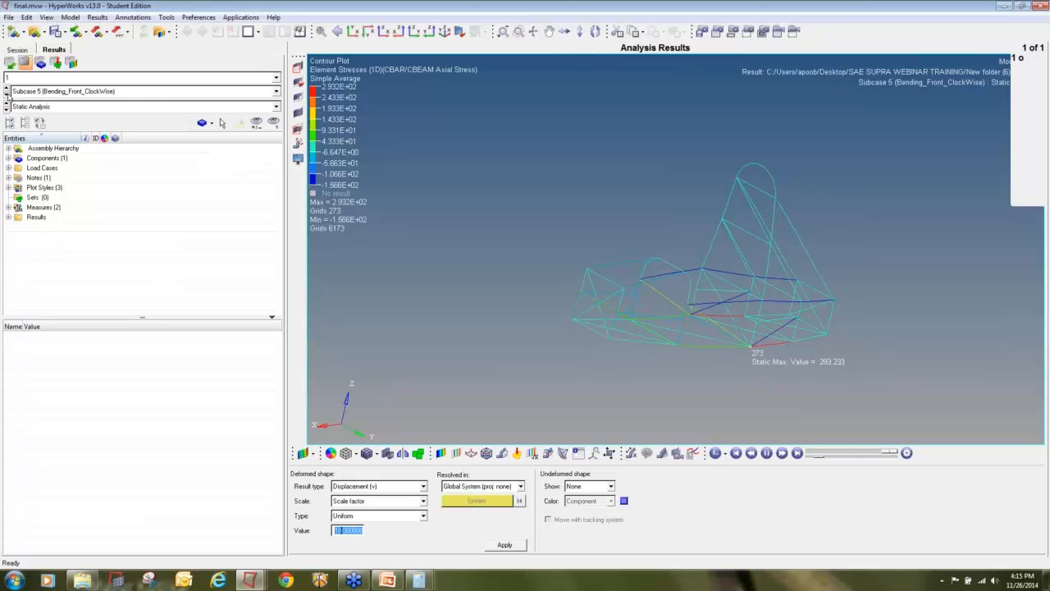
click(7, 94)
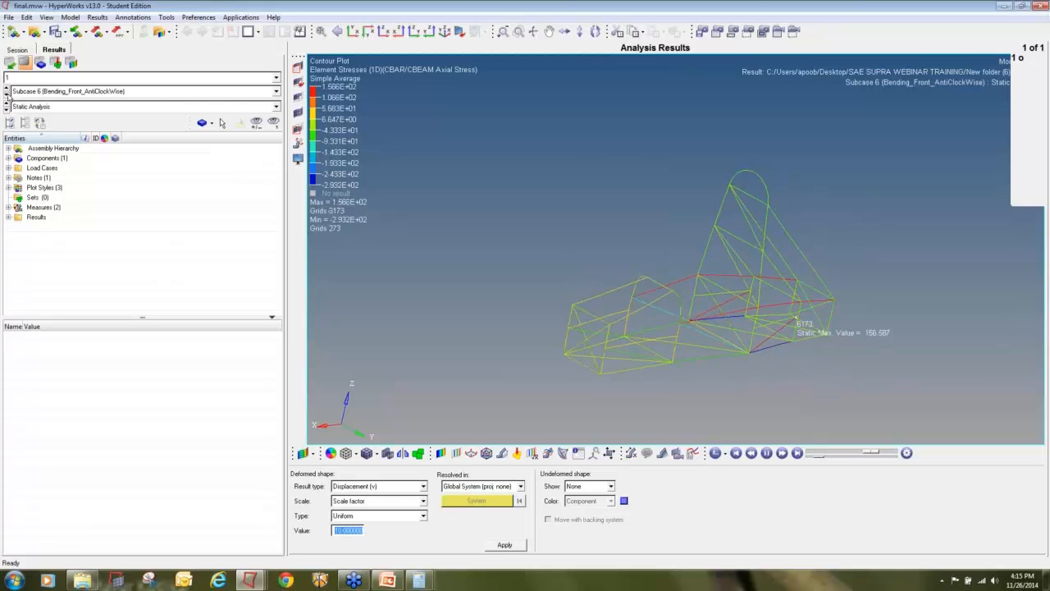
click(6, 95)
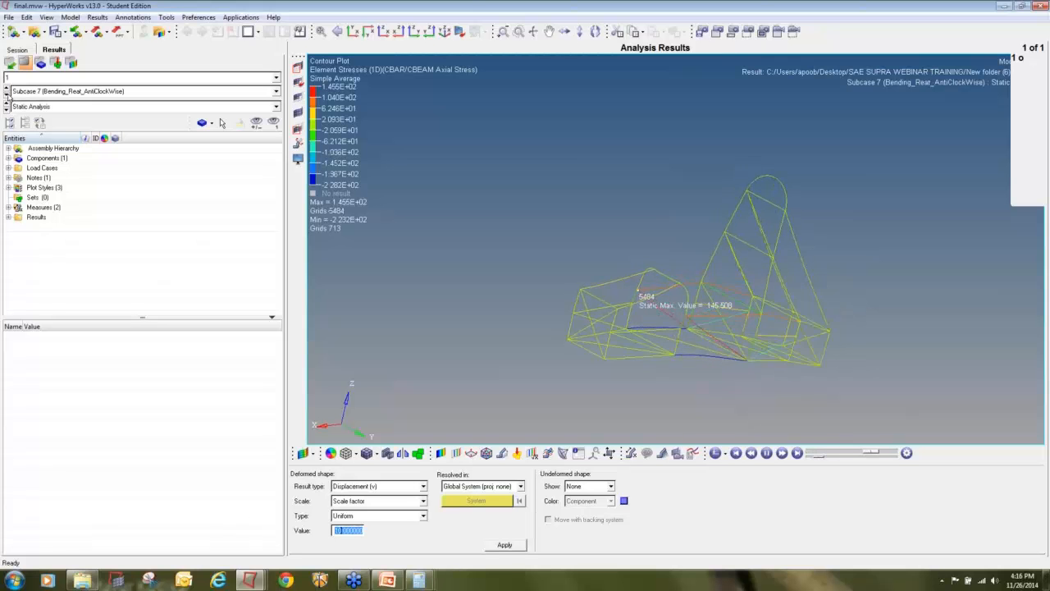
click(7, 94)
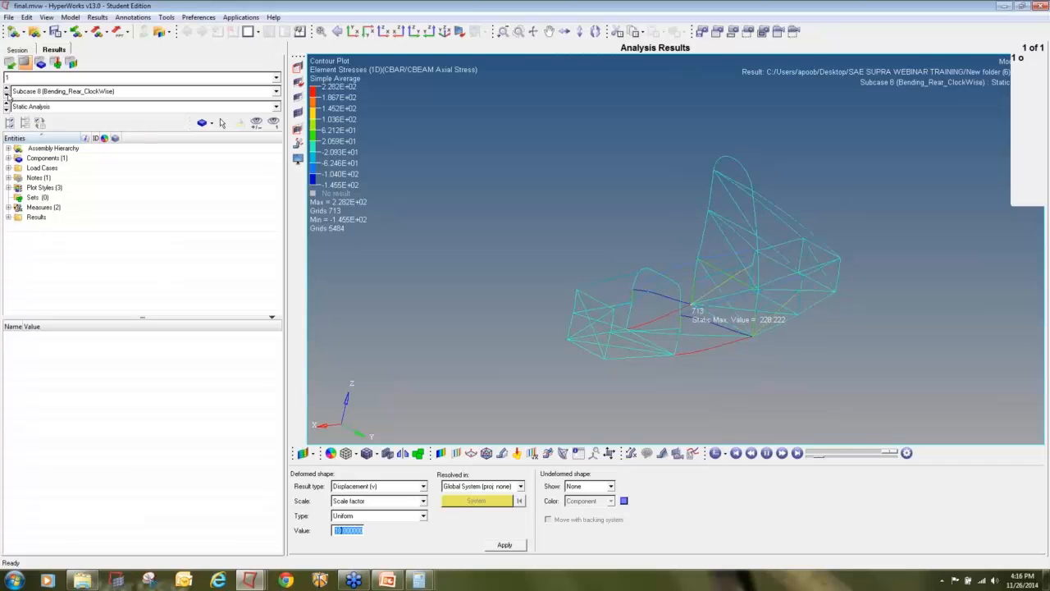
ctrl+drag(907, 375, 901, 251)
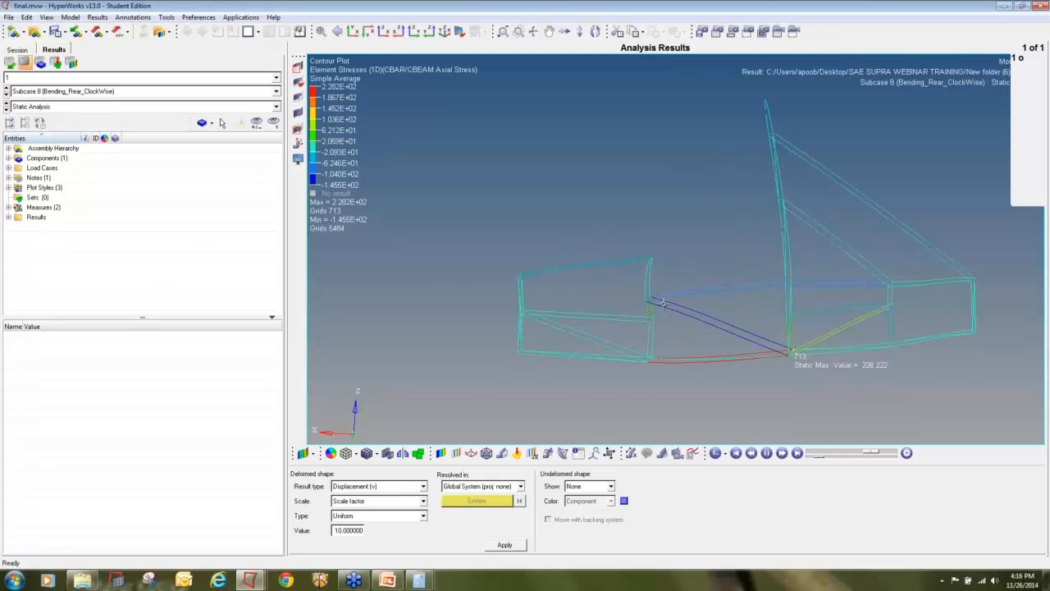
scroll(671, 305, up, 5)
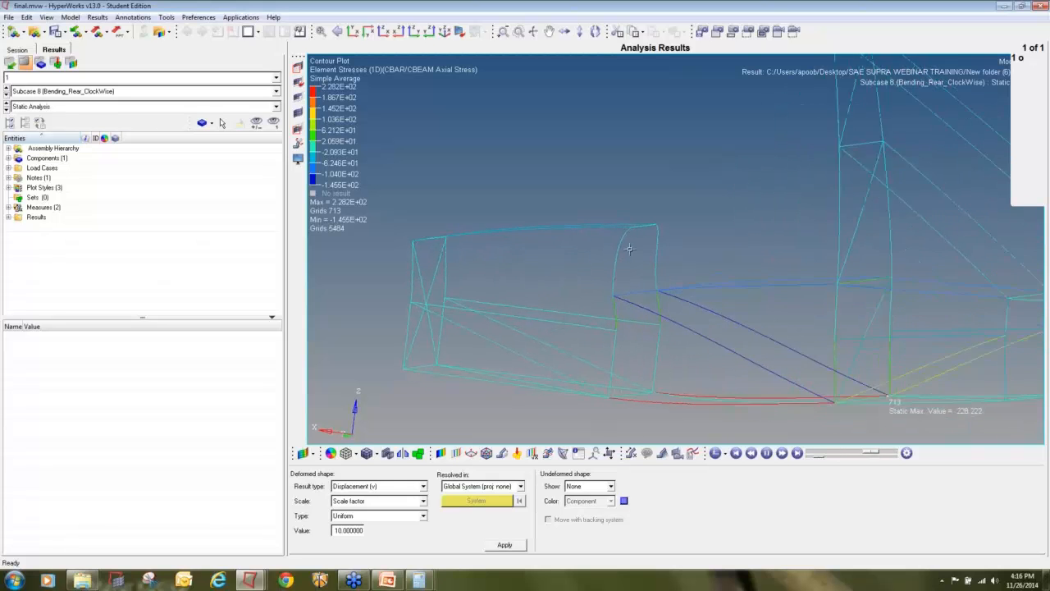
scroll(652, 295, down, 3)
ctrl+drag(790, 286, 722, 321)
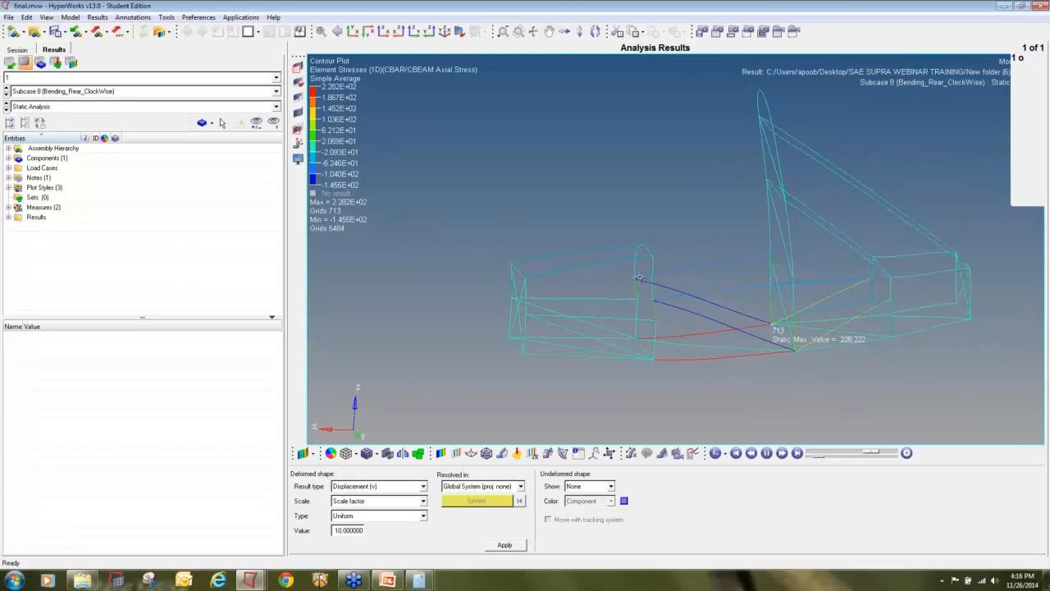
Contour the chassis with the Displacement (v) result, Mag component
click(441, 453)
click(383, 485)
click(364, 496)
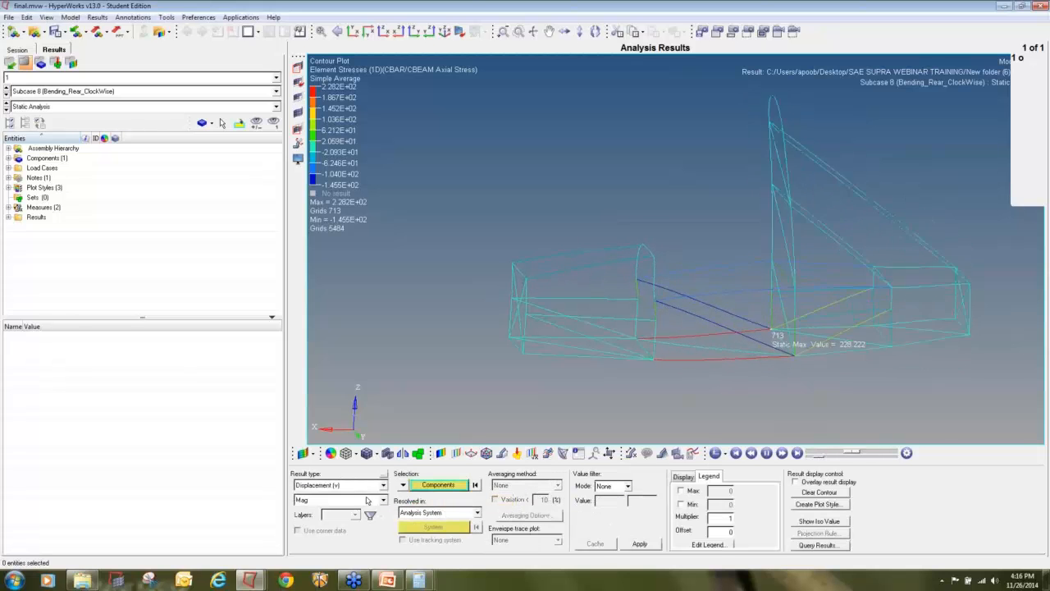
click(639, 543)
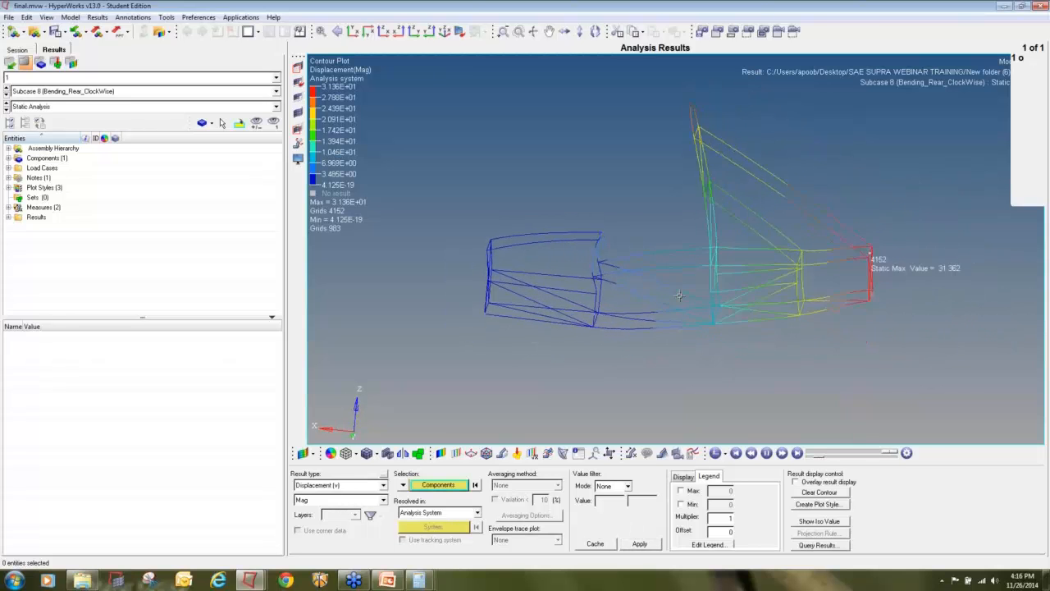
Examine the animated displacement contours of the torsional load cases from Subcase 1 through Subcase 3 (Torsional_Rear_Clockwise)
click(6, 95)
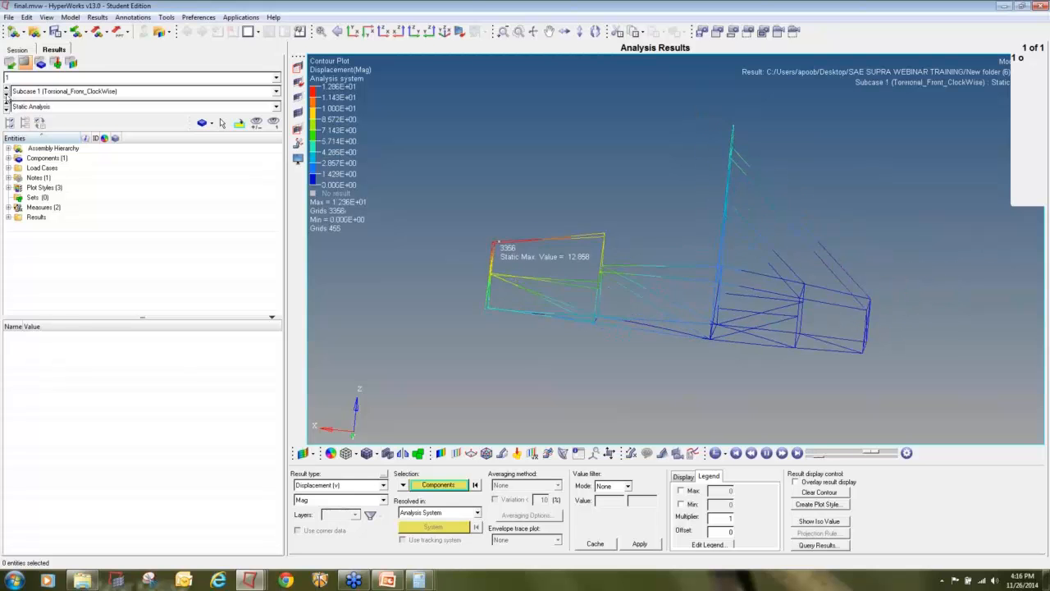
click(6, 96)
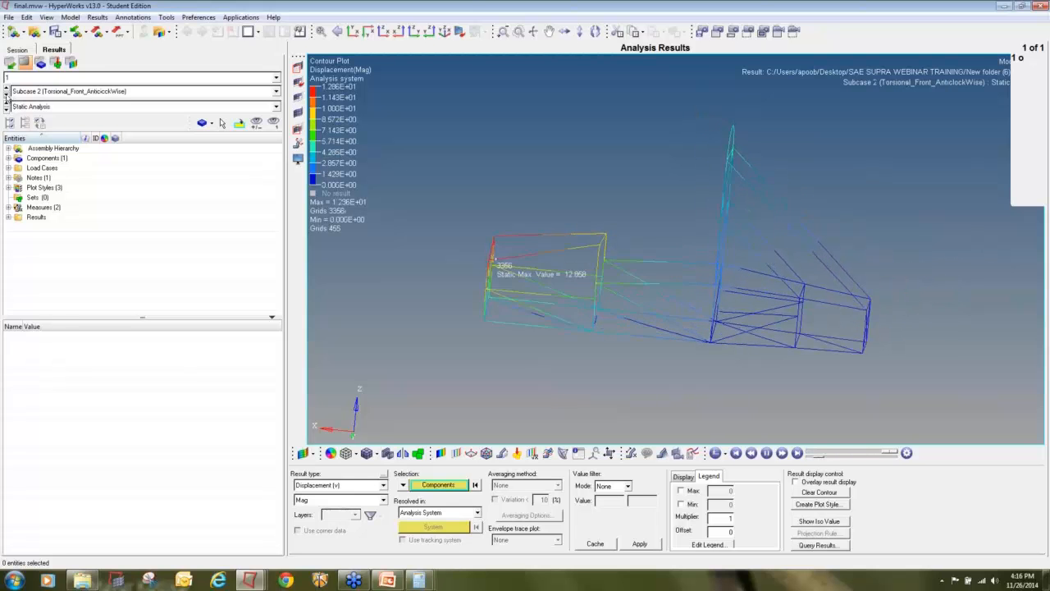
ctrl+drag(763, 333, 875, 353)
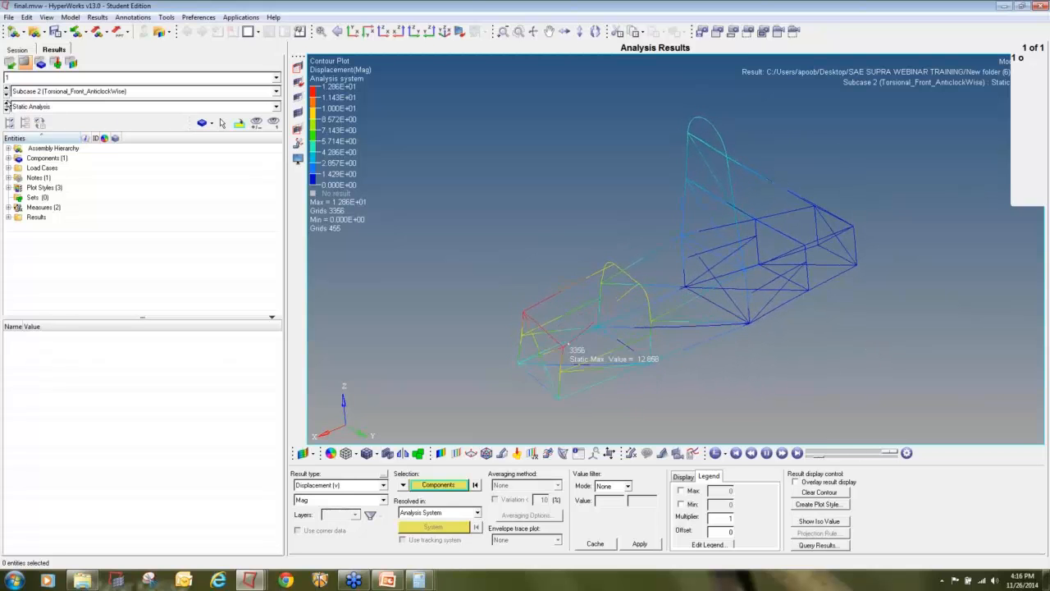
click(7, 95)
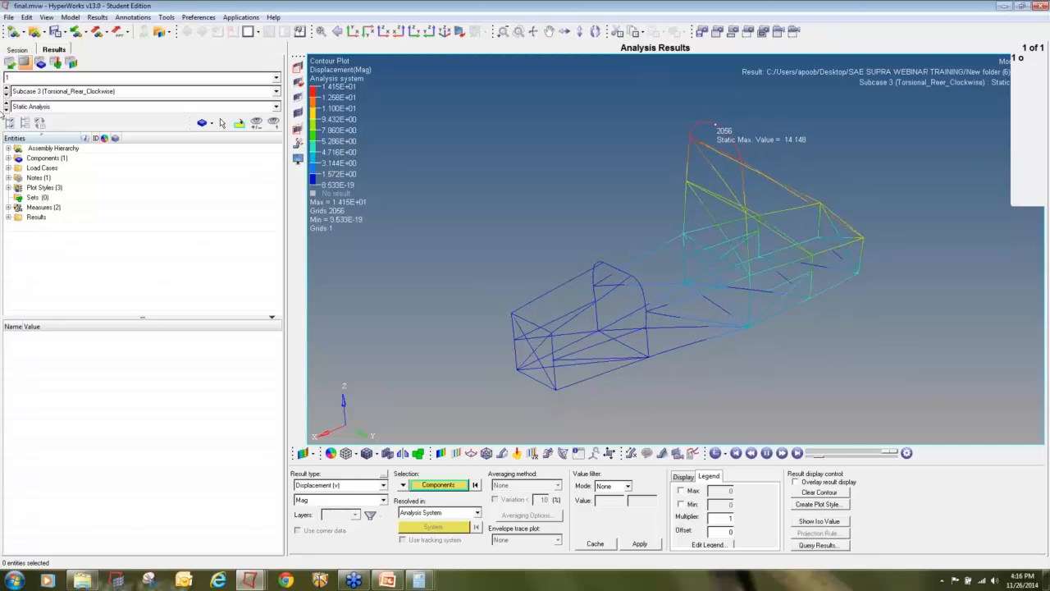